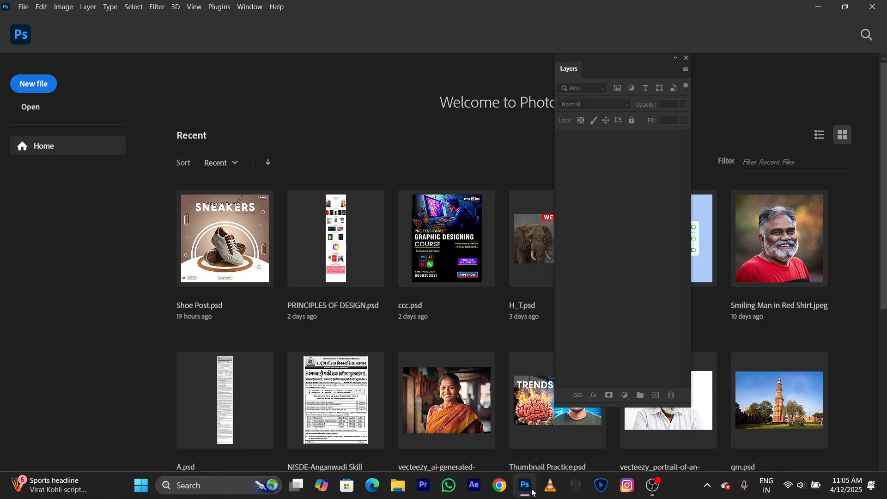
Create a white 1080 x 1080 px document at 100 ppi and activate the Rectangular Marquee Tool.
click(45, 79)
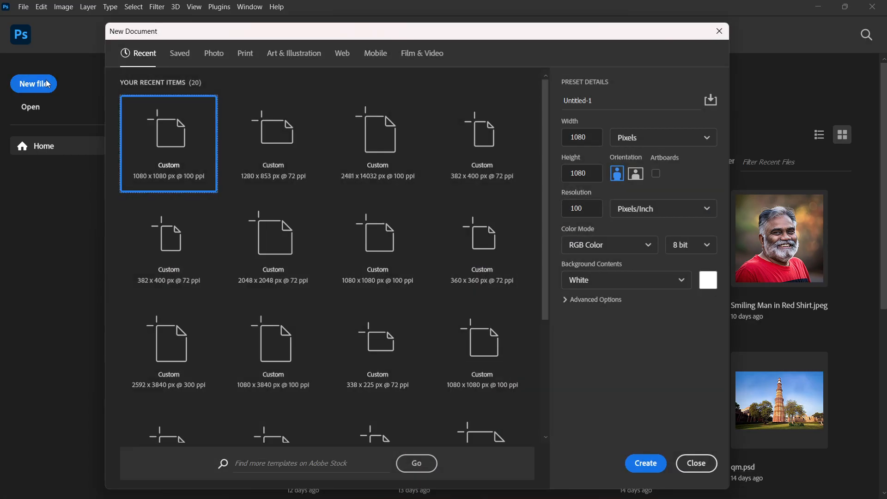
double_click(171, 140)
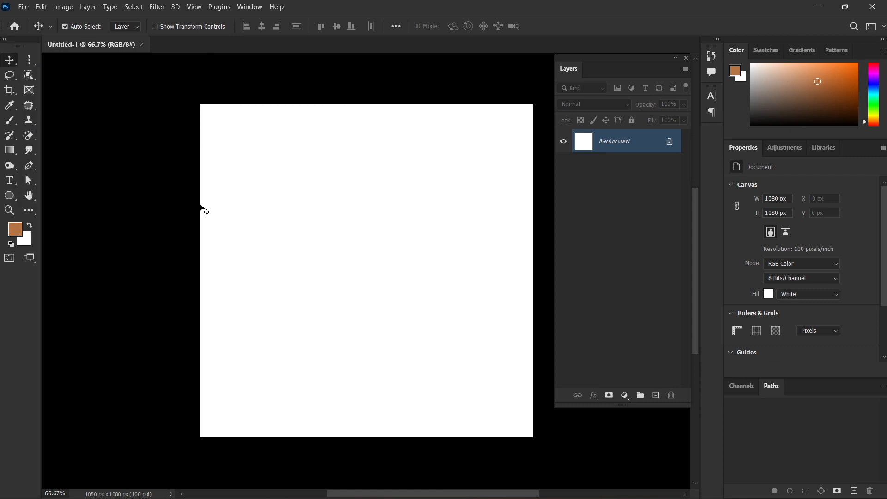
click(32, 62)
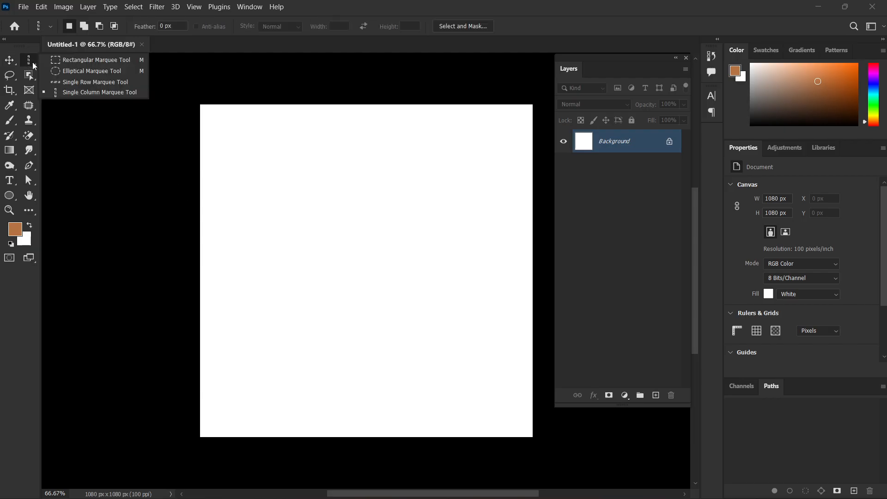
click(63, 62)
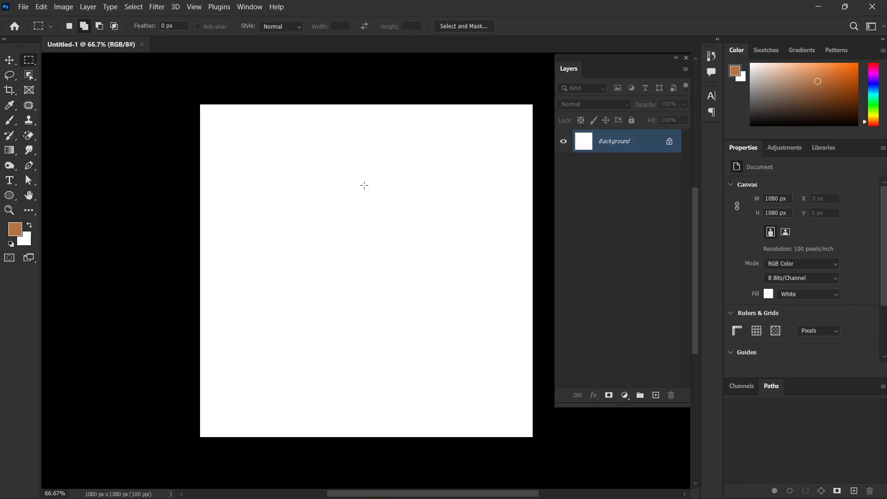
Activate the Brush tool and reshape its flattened tip into a round 250 px soft brush.
click(10, 120)
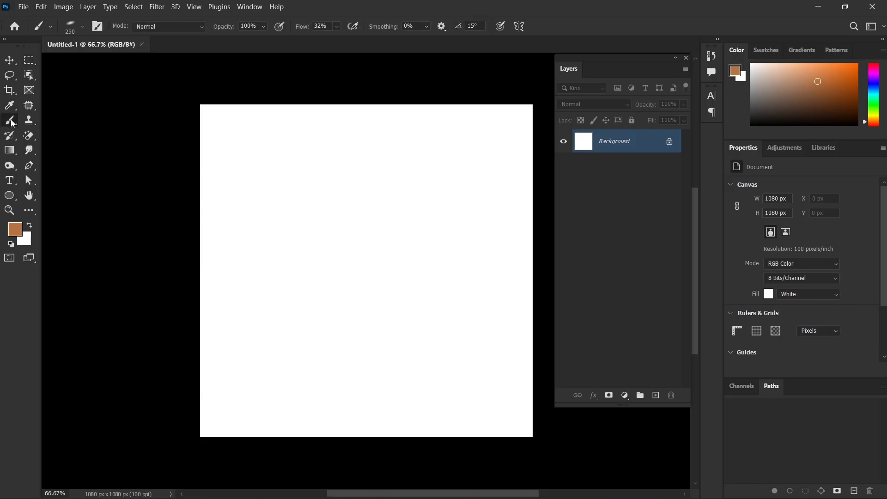
drag(353, 221, 301, 203)
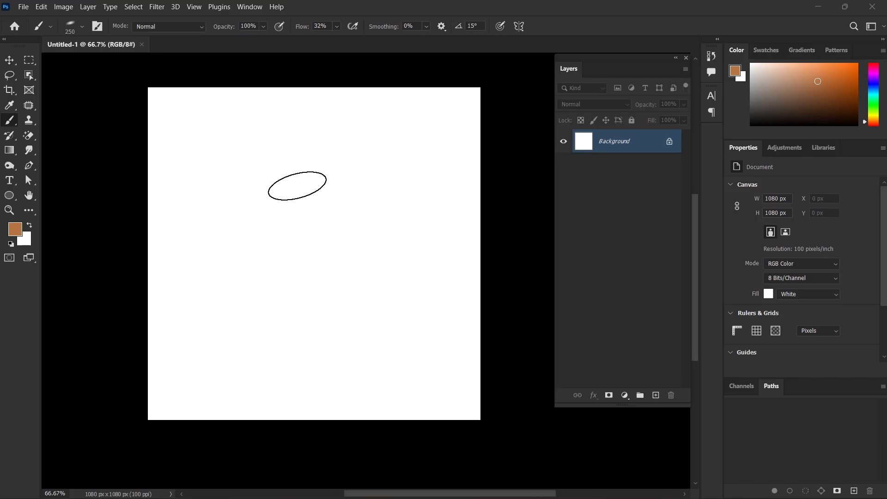
right_click(302, 185)
drag(331, 173, 334, 204)
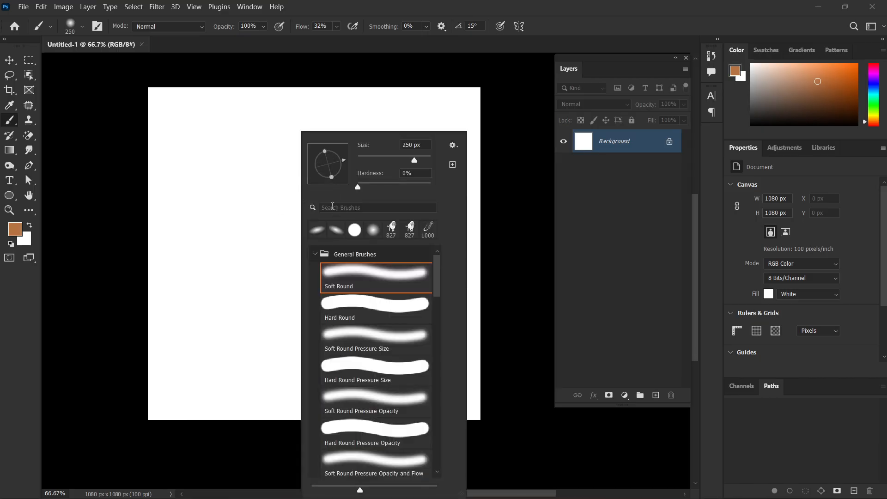
click(257, 170)
Paint broad, soft brown diagonal strokes across the whole canvas.
mouse_move(202, 125)
mouse_down()
mouse_move(179, 112)
mouse_move(99, 159)
mouse_up()
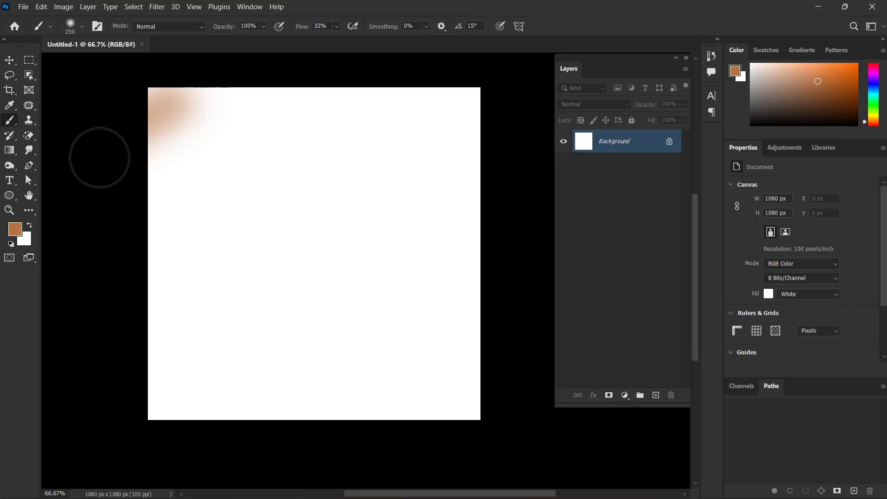
drag(331, 126, 146, 254)
drag(459, 101, 80, 331)
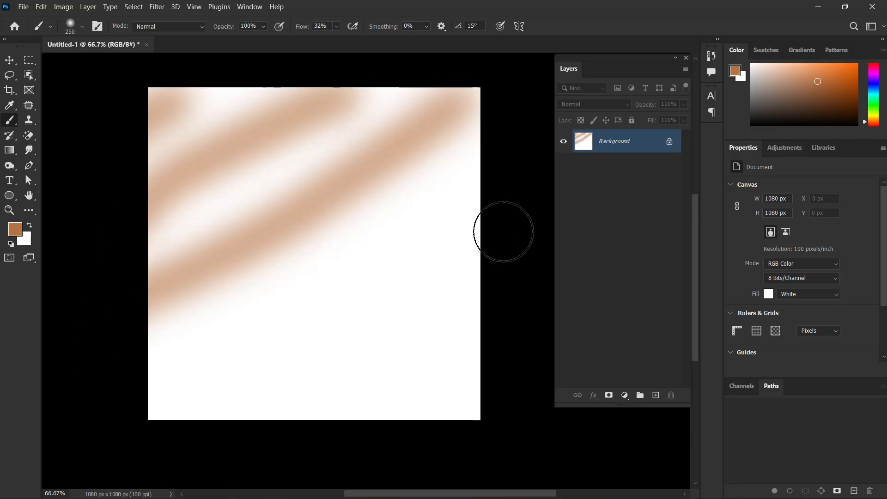
mouse_move(503, 233)
mouse_down()
mouse_move(147, 443)
mouse_move(415, 337)
mouse_move(178, 295)
mouse_move(376, 295)
mouse_up()
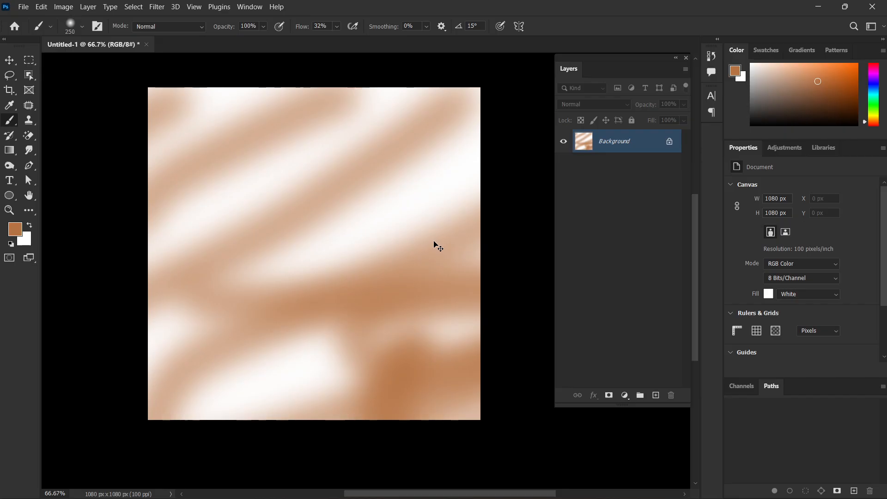
Undo all the brown brush strokes on the canvas.
key(ctrl+z)
key(ctrl+z)
key(ctrl+z)
key(ctrl+z)
key(ctrl+z)
key(ctrl+z)
key(ctrl+z)
key(ctrl+z)
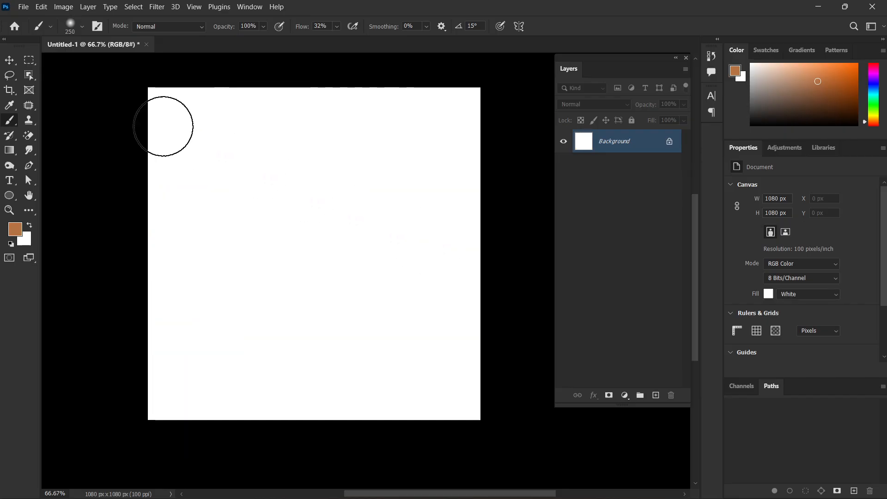
Make a rectangular marquee selection covering roughly the upper-left quarter of the canvas.
click(30, 60)
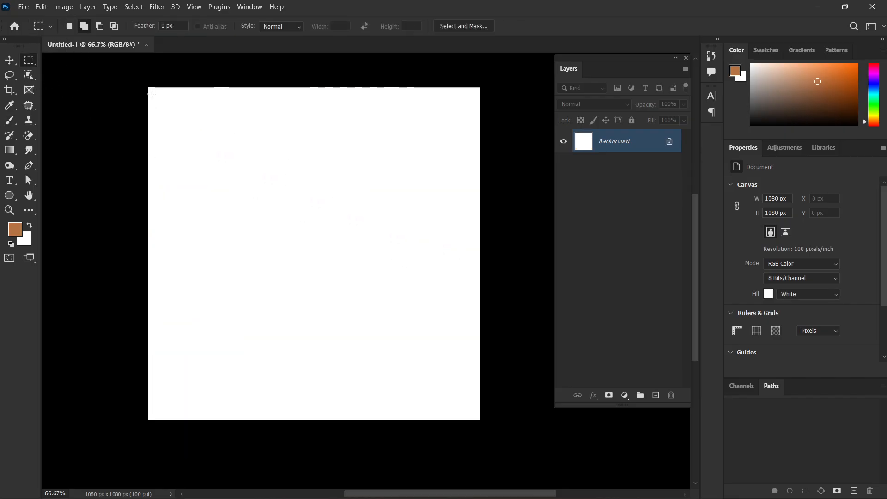
drag(151, 93, 312, 225)
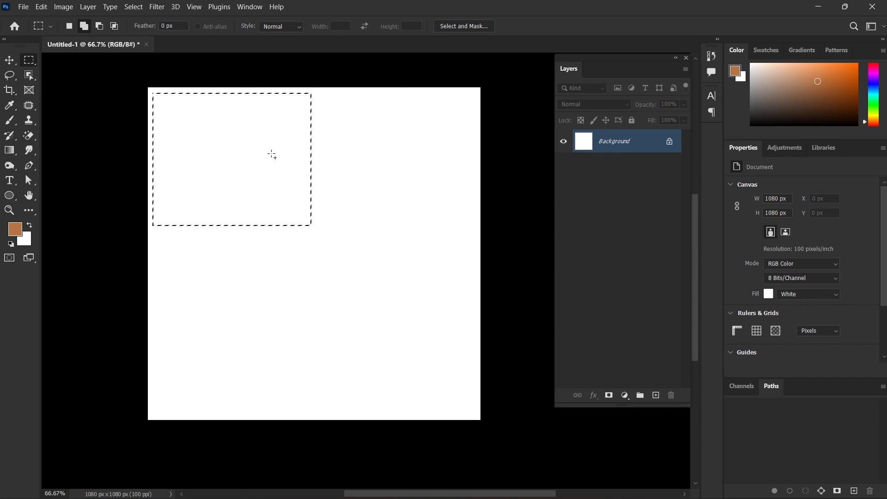
Paint the inside of the rectangular selection brown with the soft brush and clear the paint from it.
click(14, 121)
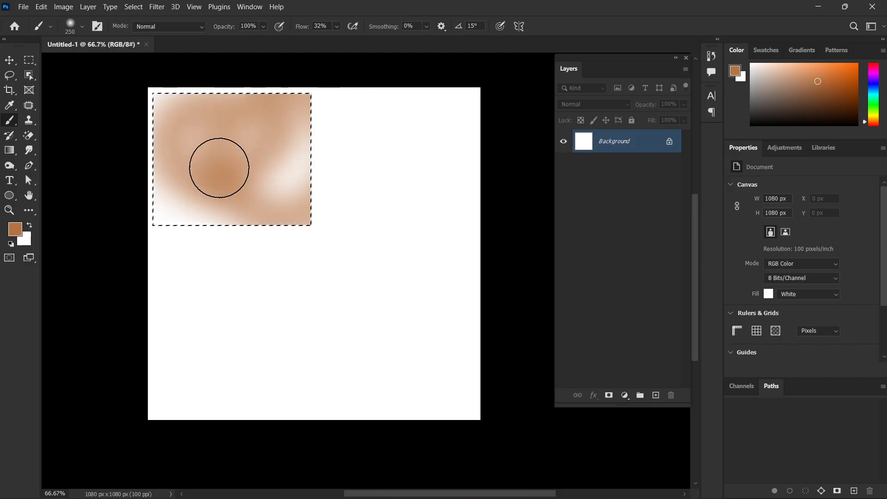
mouse_move(220, 167)
mouse_down()
mouse_move(327, 73)
mouse_move(249, 223)
mouse_move(152, 216)
mouse_move(130, 190)
mouse_move(165, 209)
mouse_move(272, 181)
mouse_up()
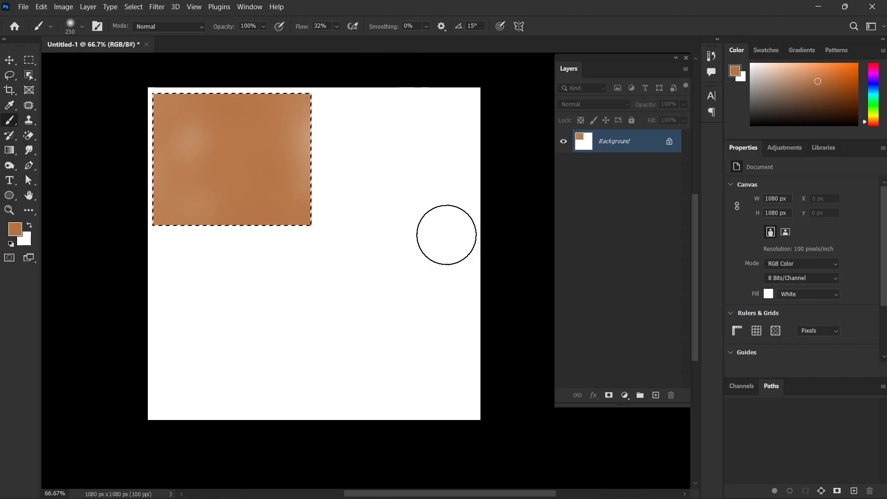
key(BackSpace)
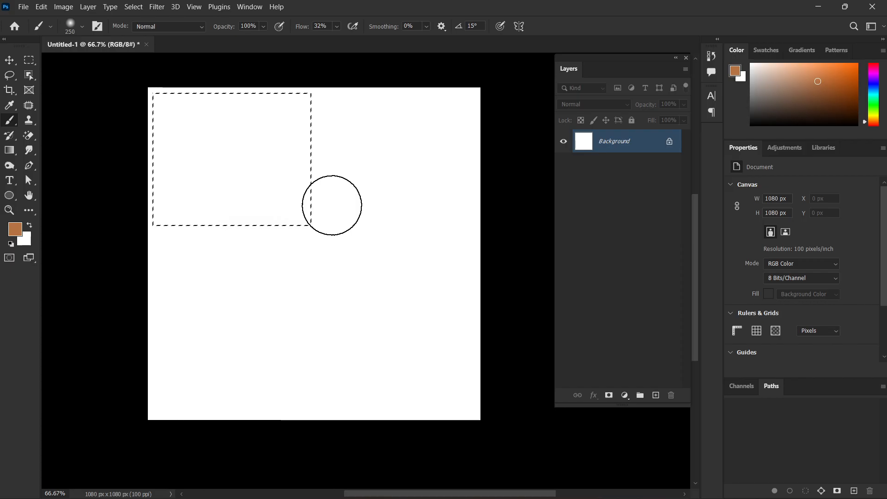
Compare the context options offered for the marquee selection with the preset options of the Brush tool.
click(28, 61)
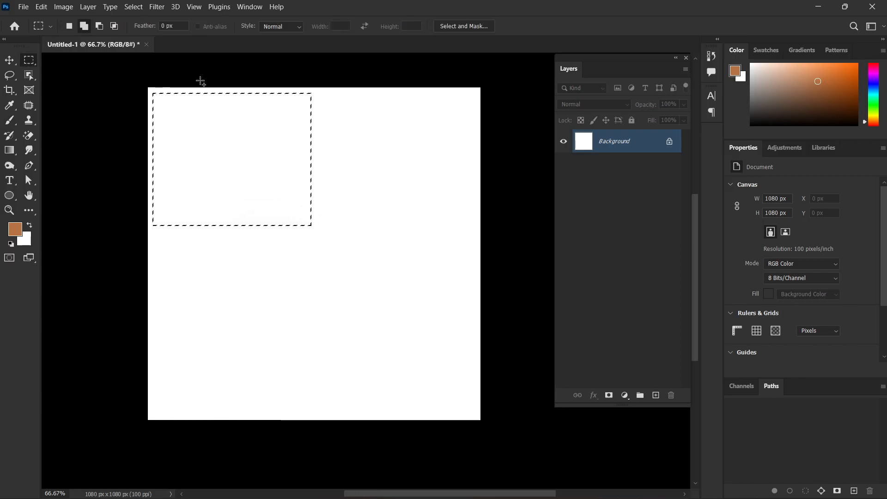
right_click(361, 165)
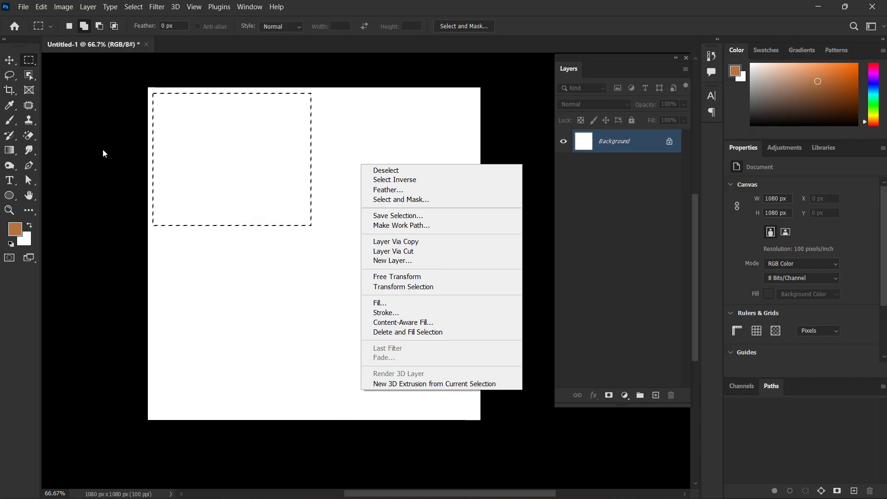
click(13, 113)
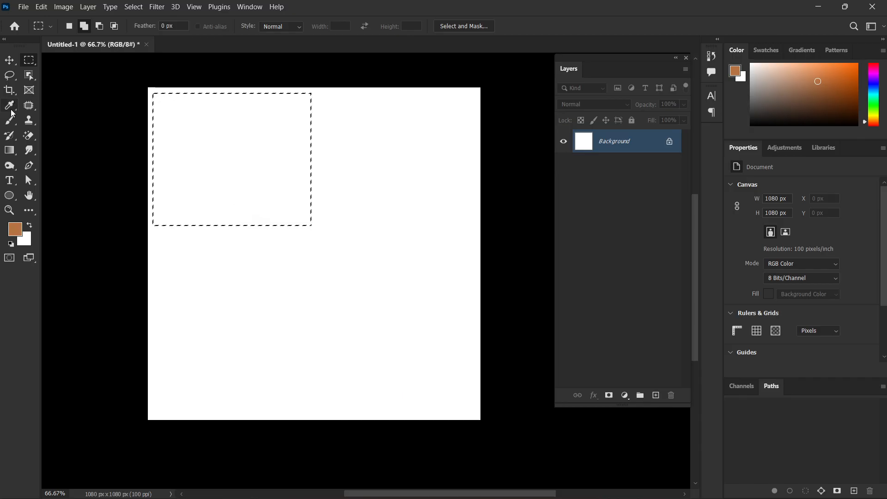
right_click(349, 158)
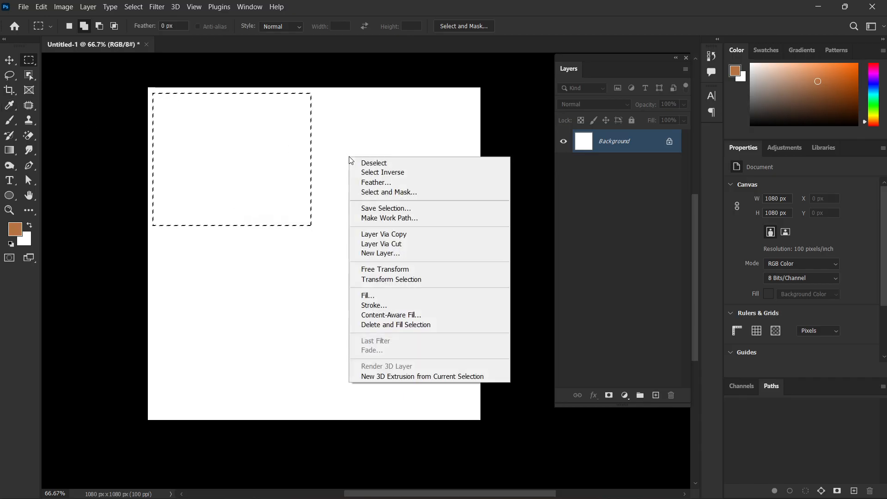
click(10, 90)
click(11, 120)
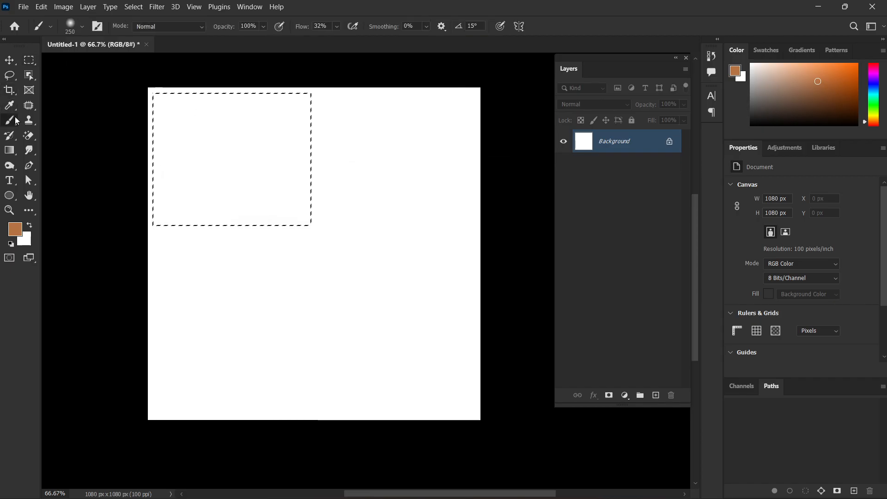
right_click(294, 152)
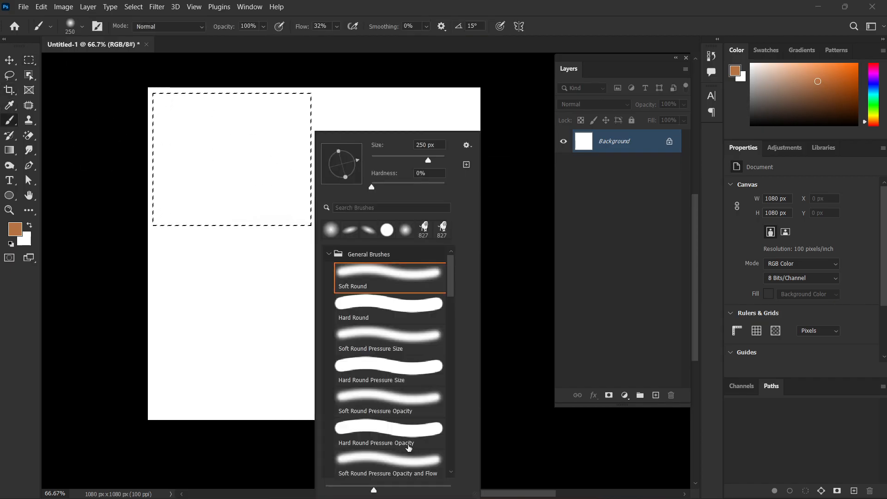
Invert the rectangular selection so that everything outside it is selected.
click(29, 60)
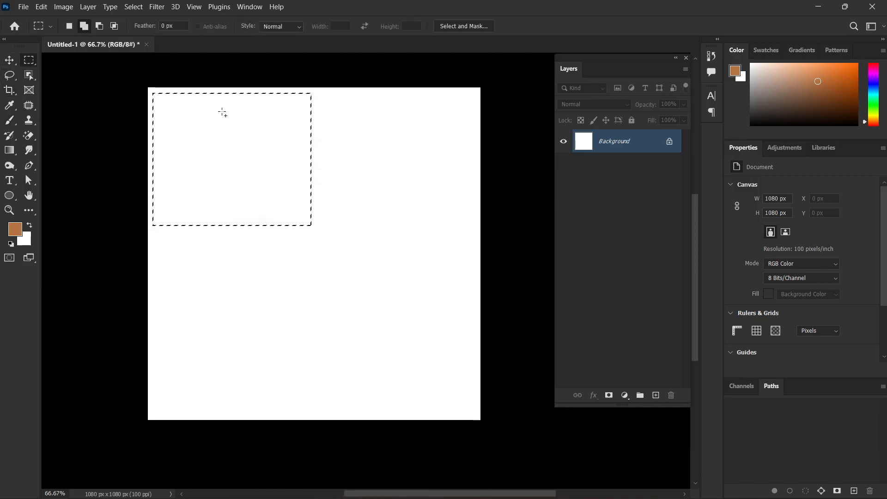
right_click(230, 160)
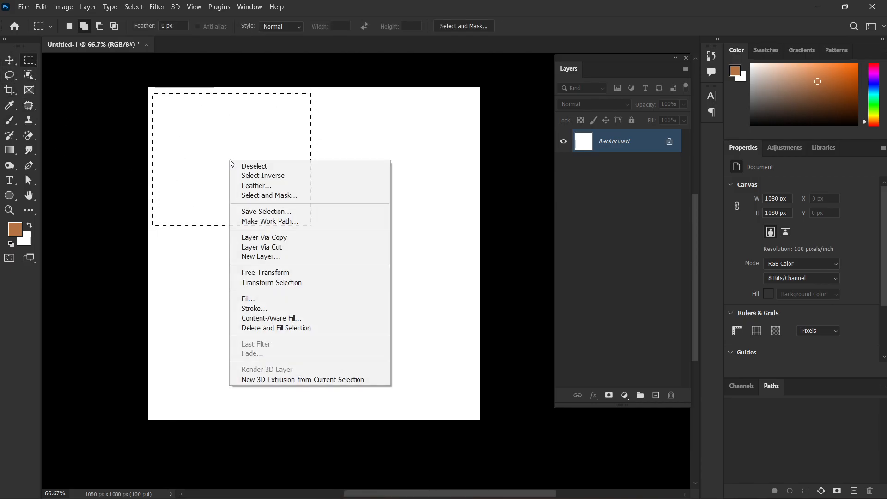
click(257, 178)
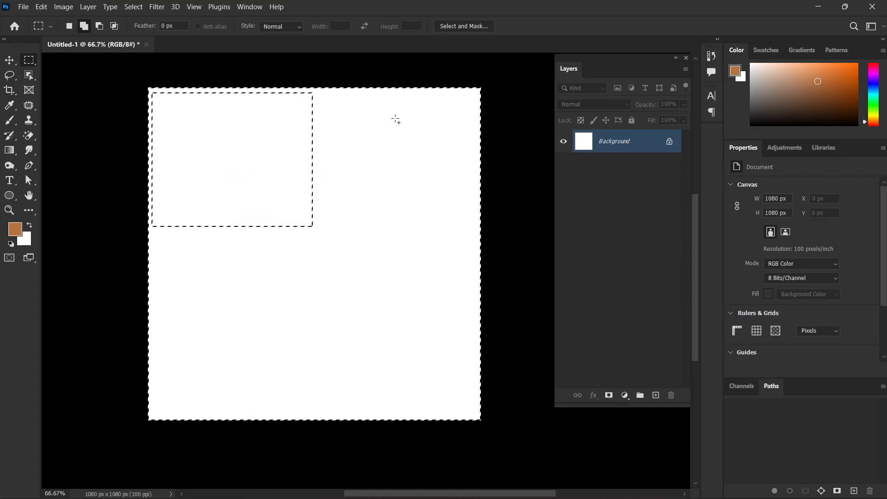
Paint soft brown strokes over the upper half of the canvas, around the excluded rectangle.
click(9, 120)
mouse_move(462, 111)
mouse_down()
mouse_move(376, 106)
mouse_move(352, 246)
mouse_move(256, 130)
mouse_move(297, 81)
mouse_move(223, 146)
mouse_up()
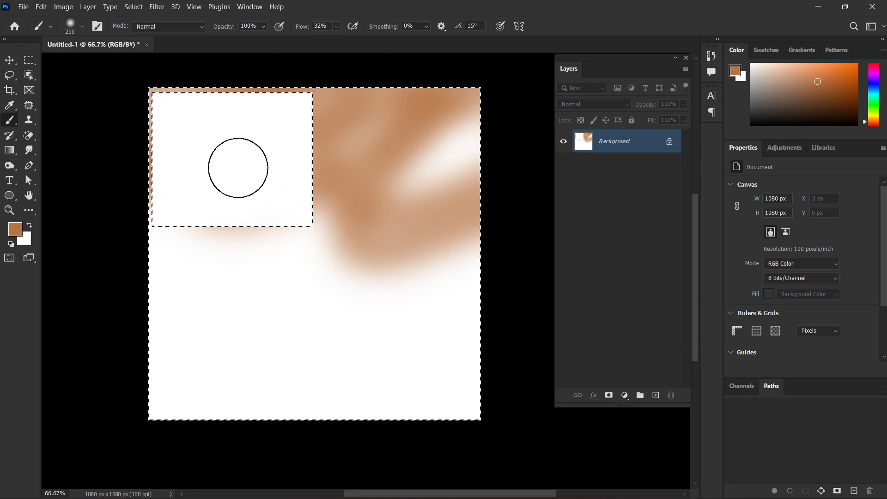
drag(366, 137, 157, 259)
drag(518, 171, 525, 134)
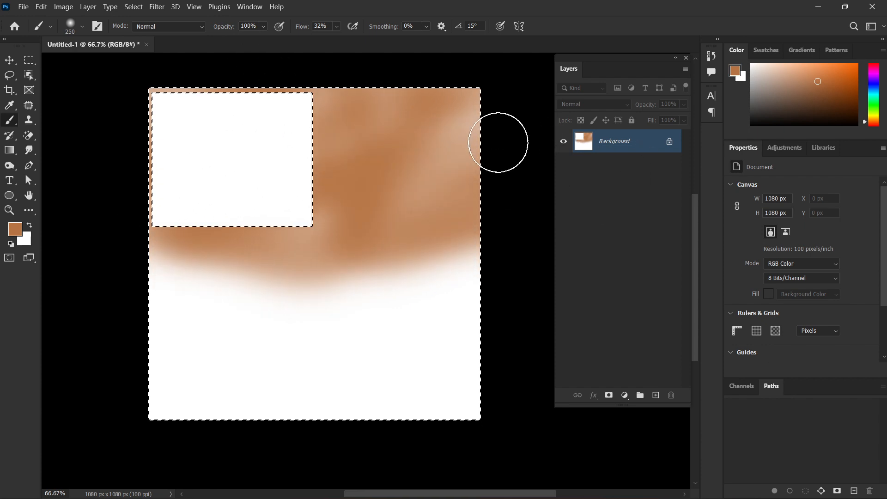
Undo the brush strokes around the rectangle and the inversion of the selection.
key(ctrl+z)
key(ctrl+z)
key(ctrl+z)
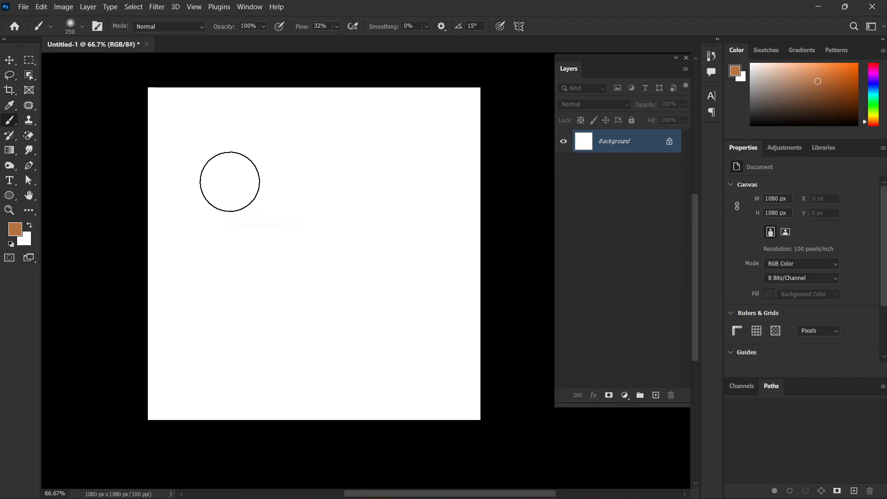
Deselect the rectangular marquee selection.
click(24, 62)
right_click(283, 199)
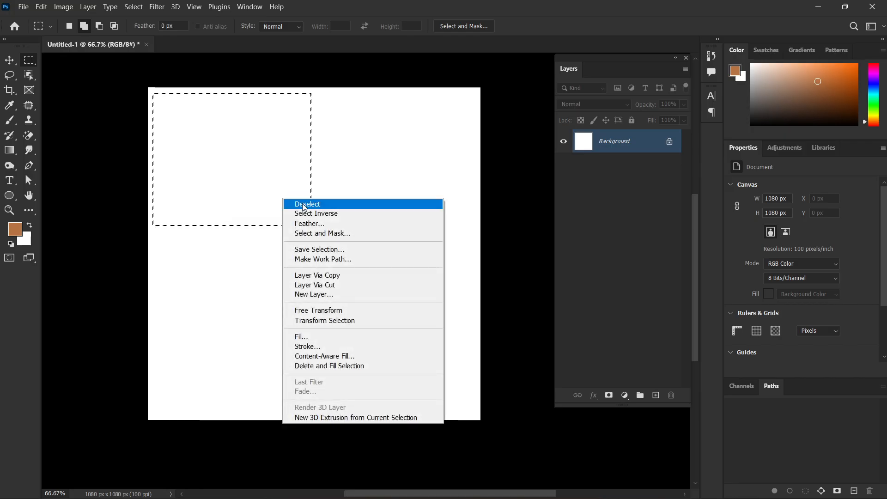
click(304, 205)
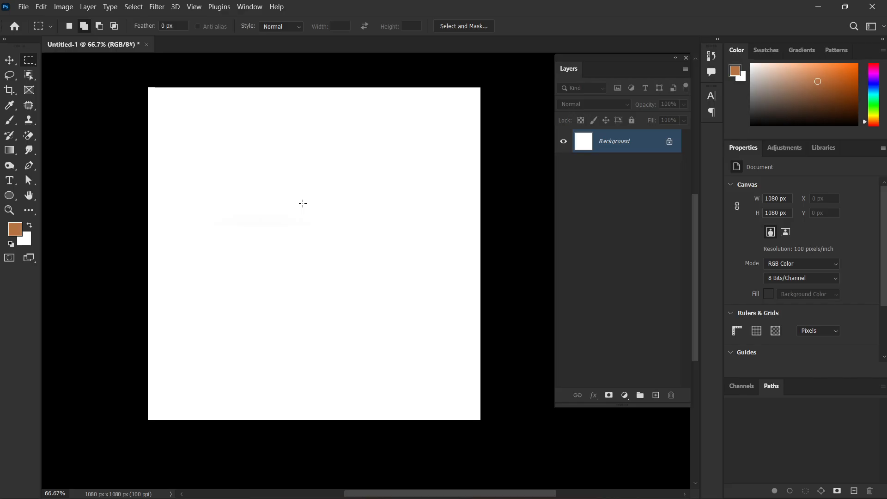
drag(172, 88, 406, 376)
click(400, 367)
right_click(29, 59)
click(78, 60)
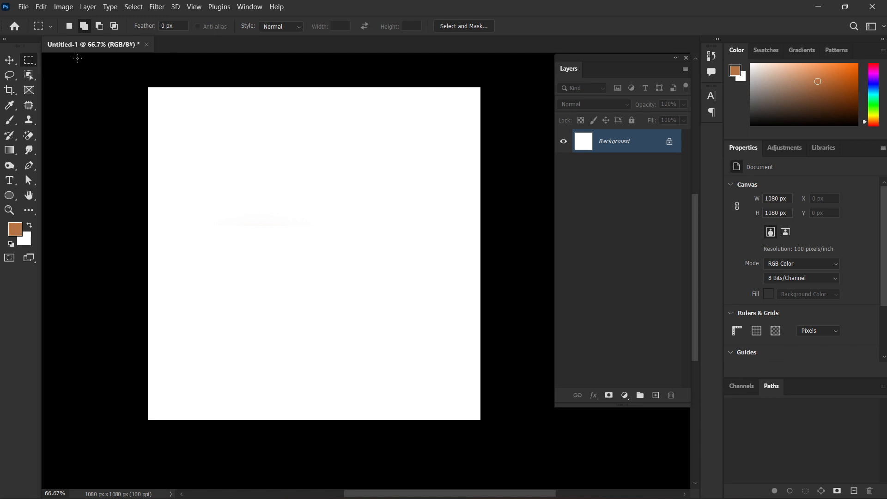
drag(158, 94, 457, 148)
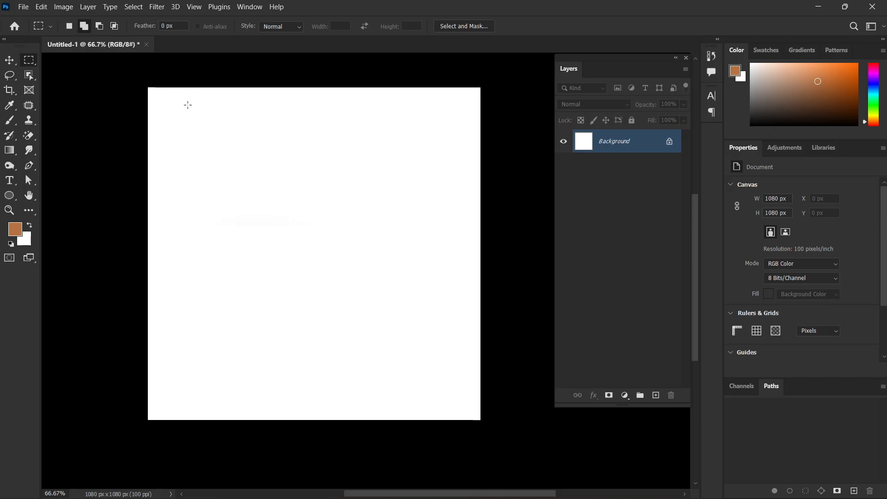
Make a tiny square marquee selection near the upper-left corner of the canvas.
mouse_move(188, 105)
mouse_down()
mouse_move(352, 313)
mouse_move(230, 130)
mouse_move(199, 106)
mouse_up()
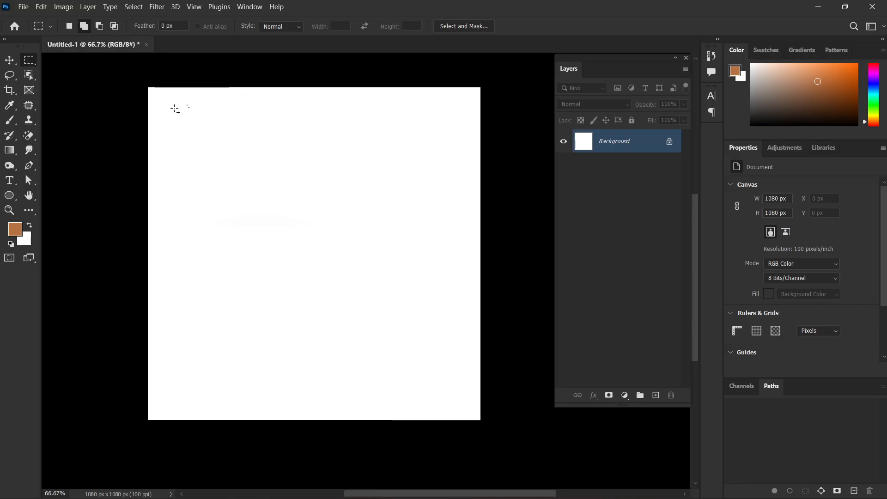
scroll(175, 109, up, 15)
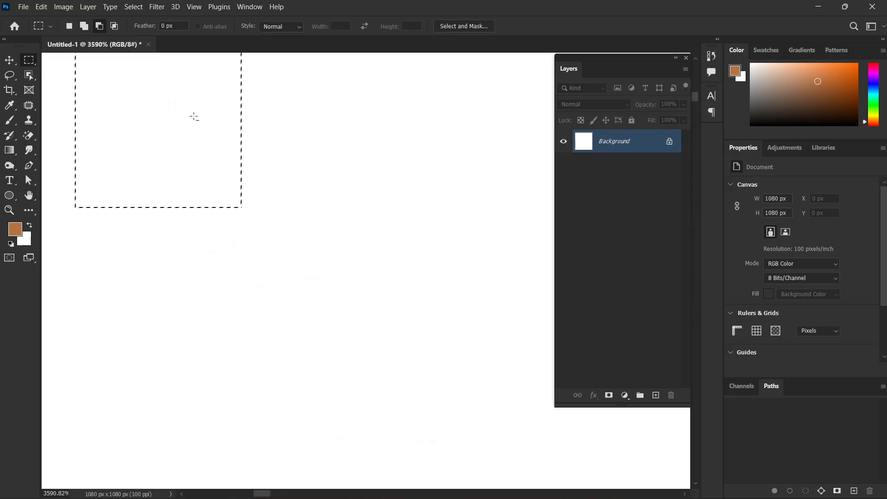
scroll(204, 120, up, 3)
scroll(323, 217, down, 2)
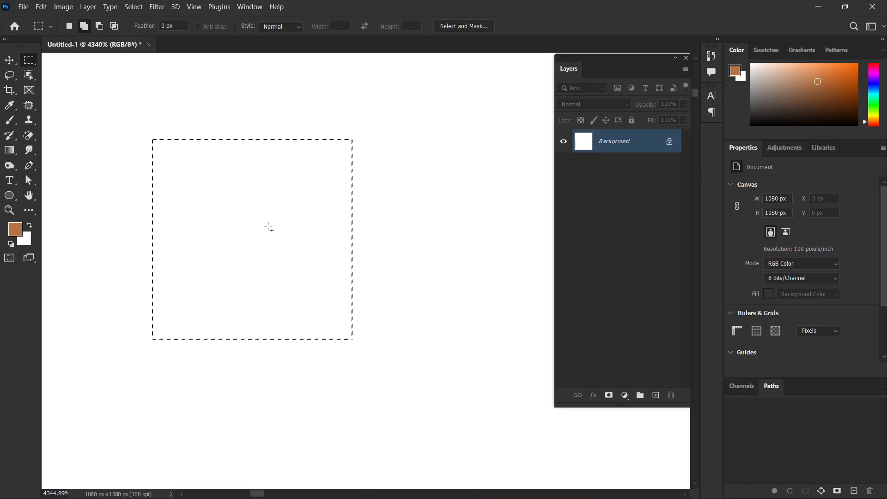
Make a wide rectangular marquee selection across the upper-left part of the canvas.
scroll(269, 227, up, 2)
key(ctrl+0)
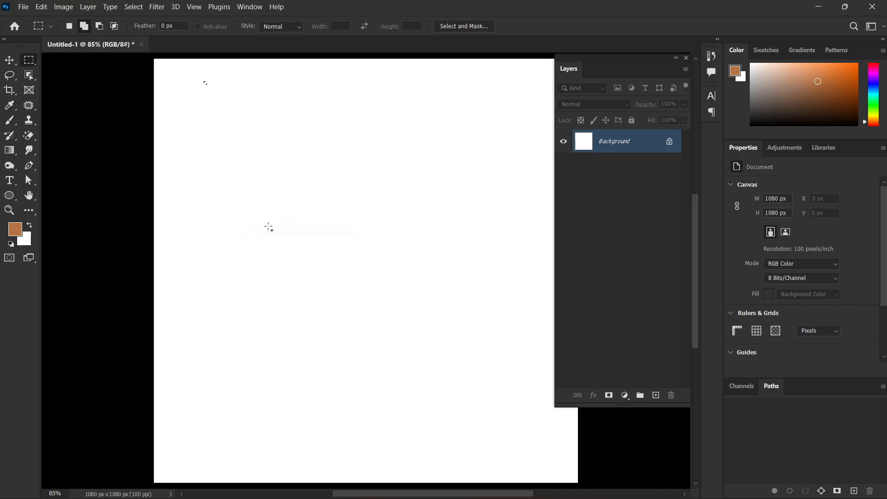
scroll(269, 228, down, 10)
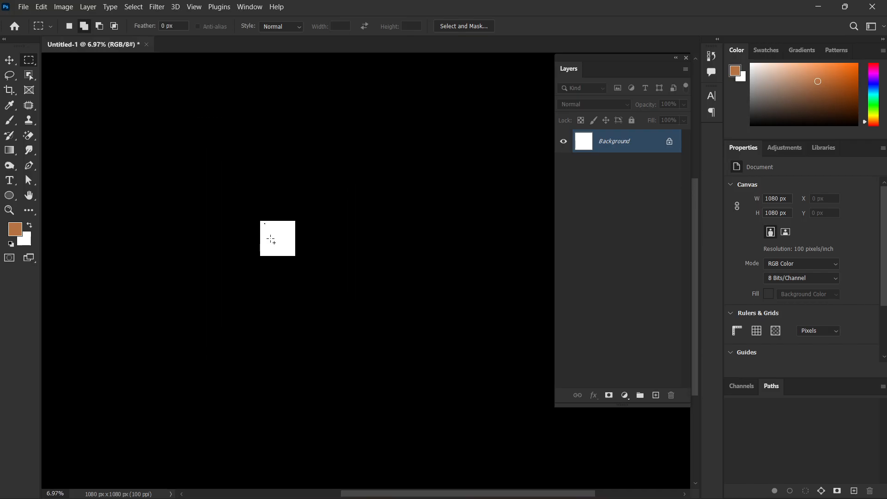
key(ctrl+0)
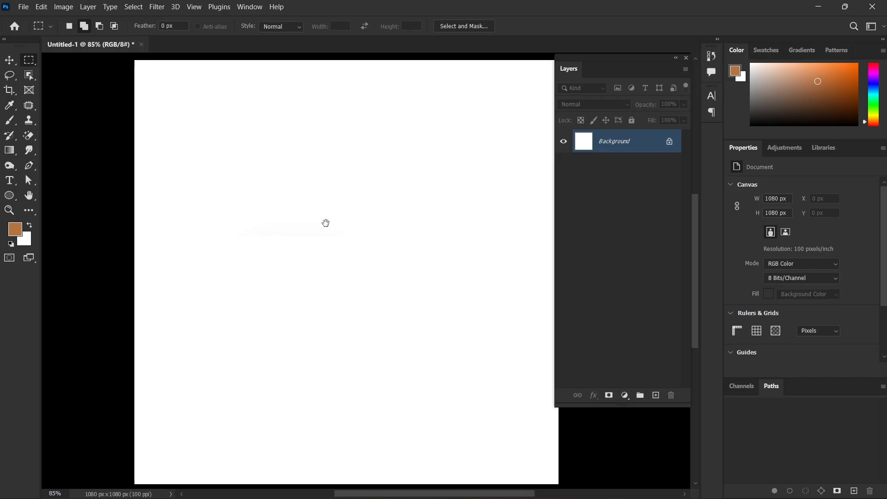
drag(131, 79, 372, 179)
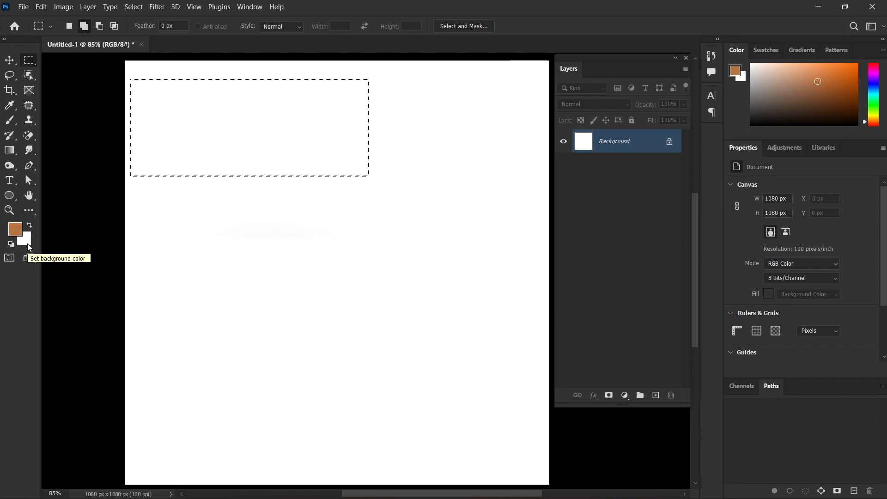
Set the background color to red, hex ff0000.
click(29, 245)
text(ff0000)
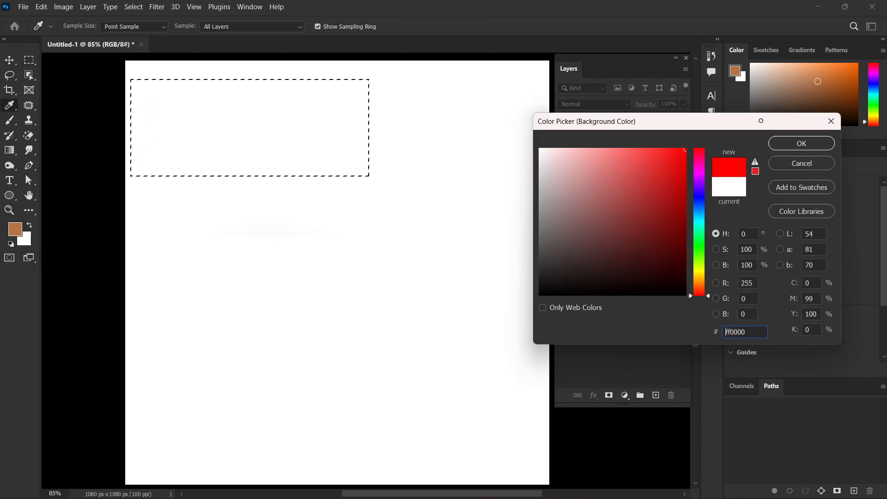
click(813, 140)
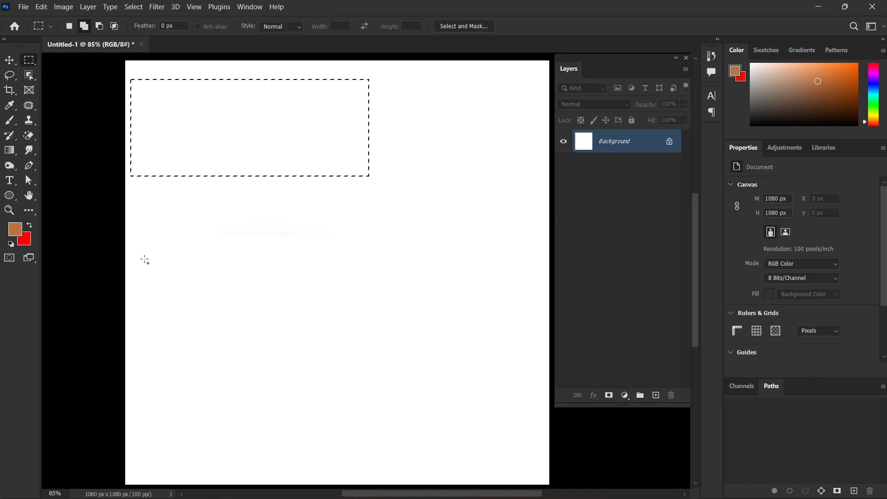
Fill the rectangular selection alternately with the brown foreground color and the red background color, ending on red.
key(alt)
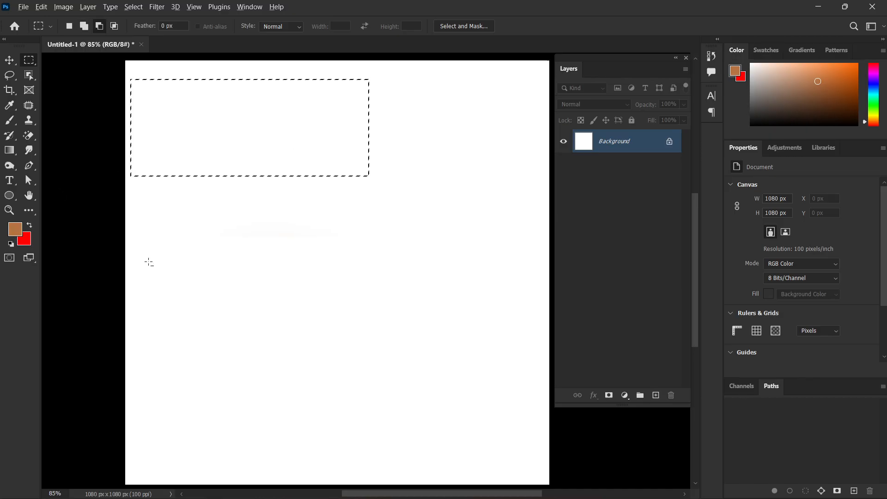
key(alt+BackSpace)
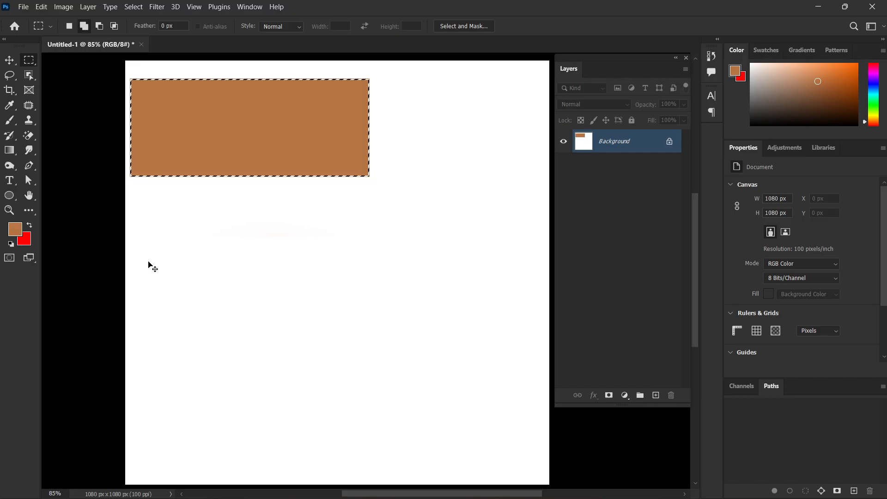
key(ctrl+BackSpace)
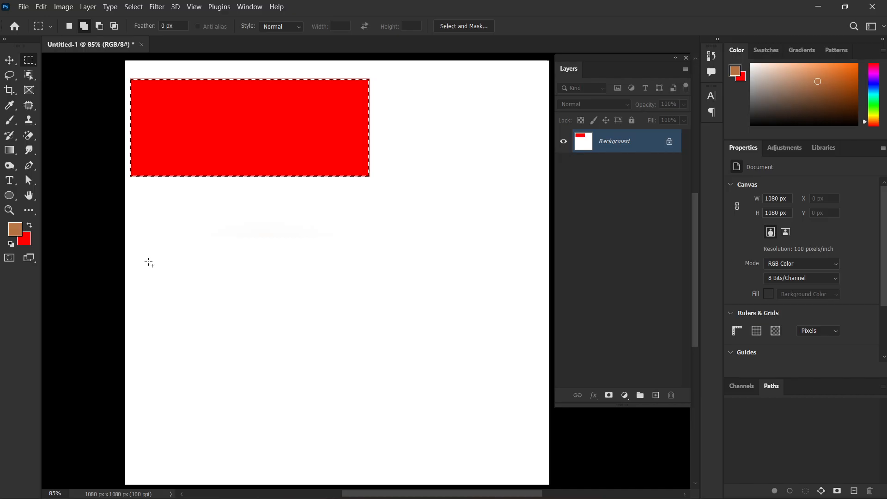
key(alt+BackSpace)
key(ctrl+BackSpace)
key(alt+BackSpace)
key(ctrl+BackSpace)
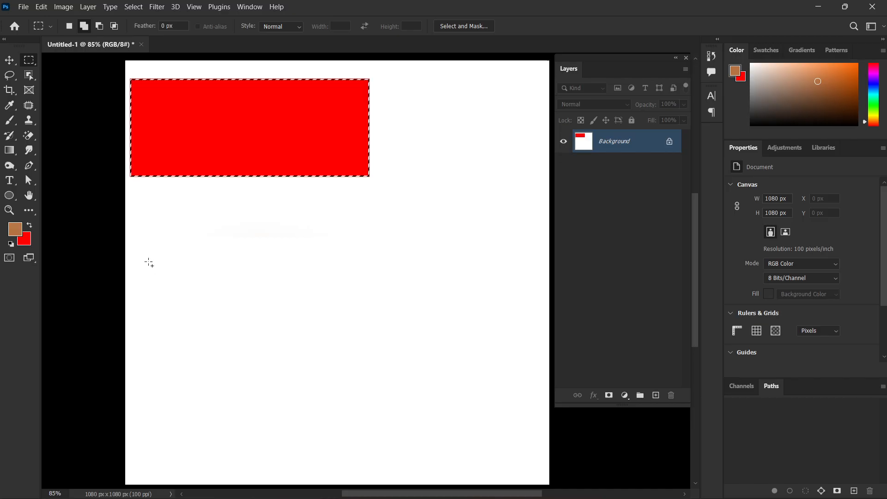
Deselect the rectangle and fill the whole canvas with the red background color, followed by the brown foreground color.
key(ctrl+d)
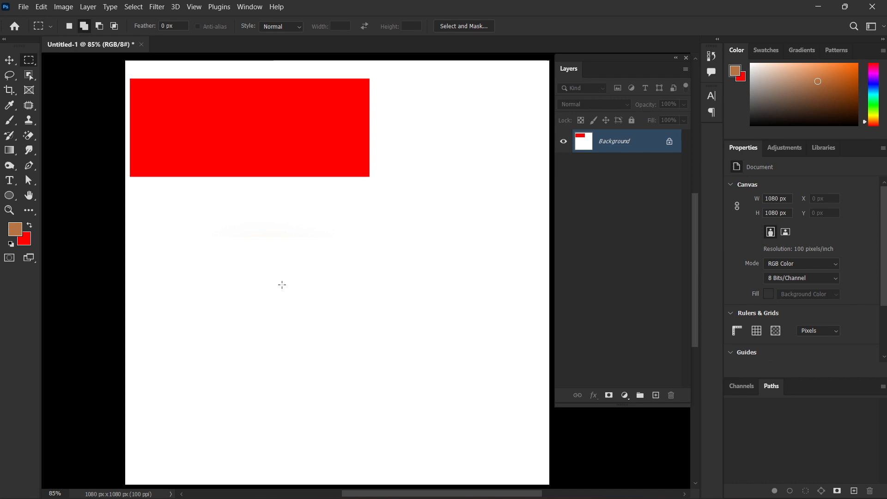
key(ctrl+BackSpace)
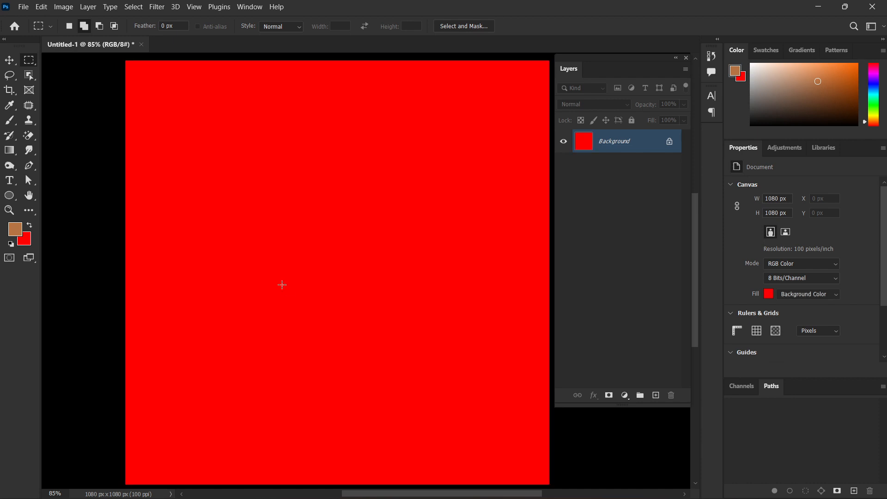
key(alt+BackSpace)
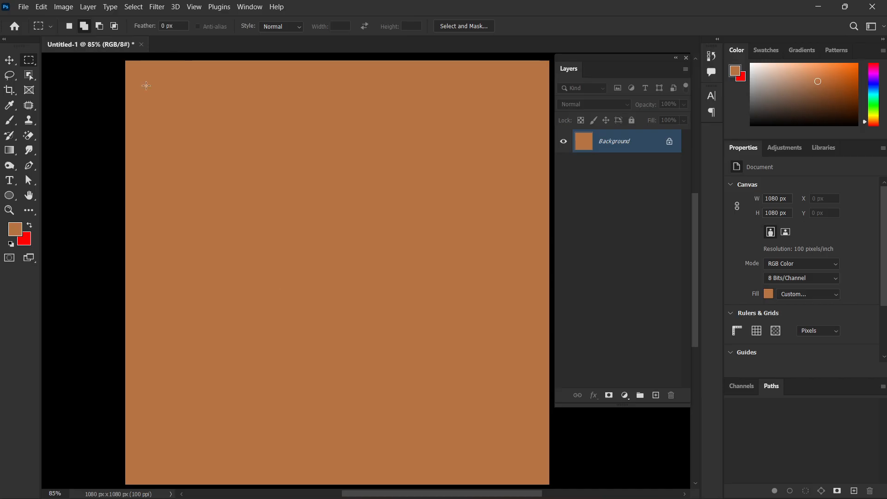
Reset the colors to default black and white and fill the canvas with white, black, and white again.
click(11, 245)
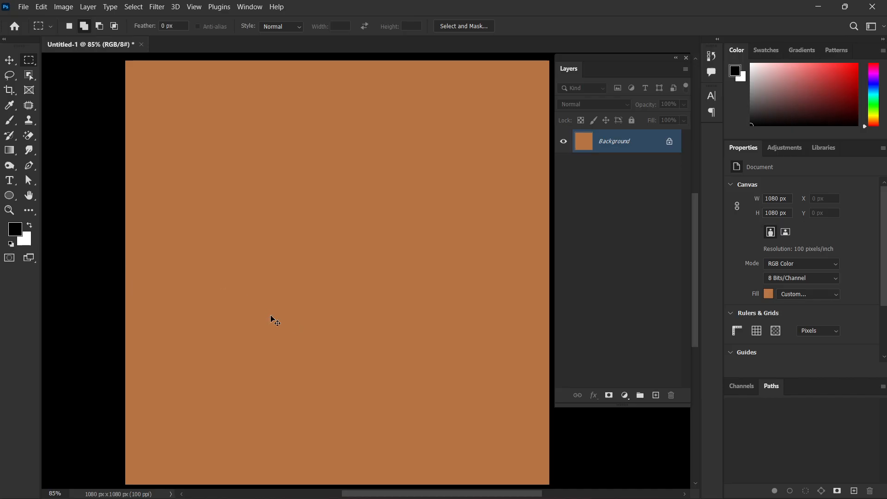
key(ctrl+BackSpace)
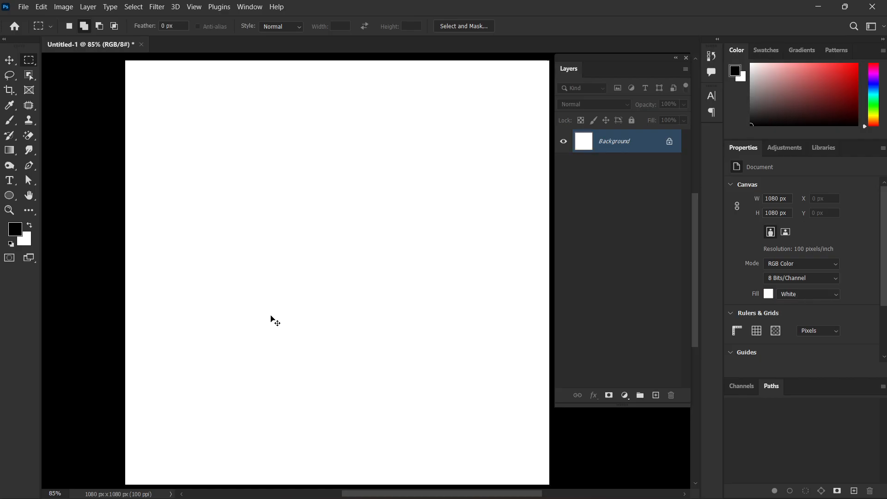
key(alt+BackSpace)
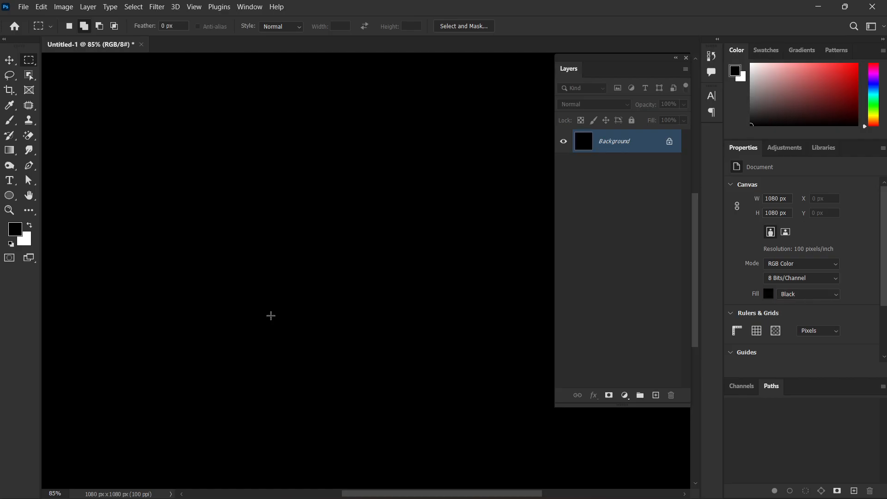
key(ctrl+BackSpace)
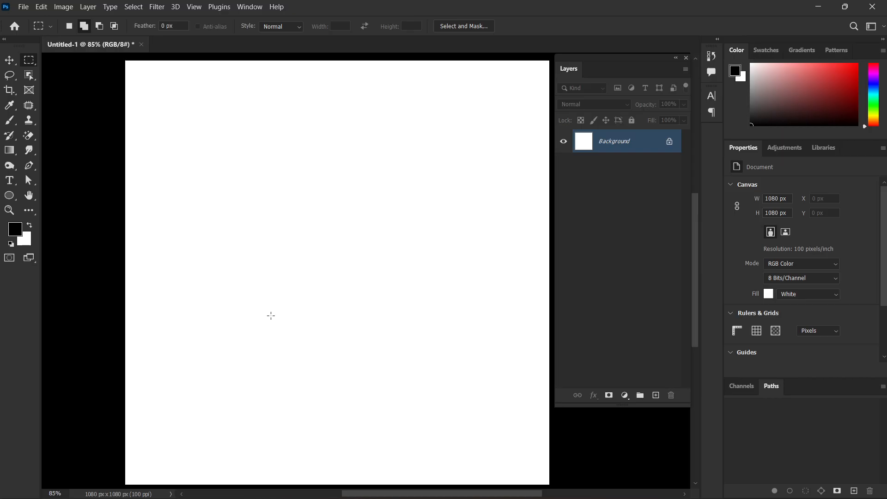
Make a circular selection with the Elliptical Marquee tool in the upper-left area of the canvas.
scroll(272, 296, down, 1)
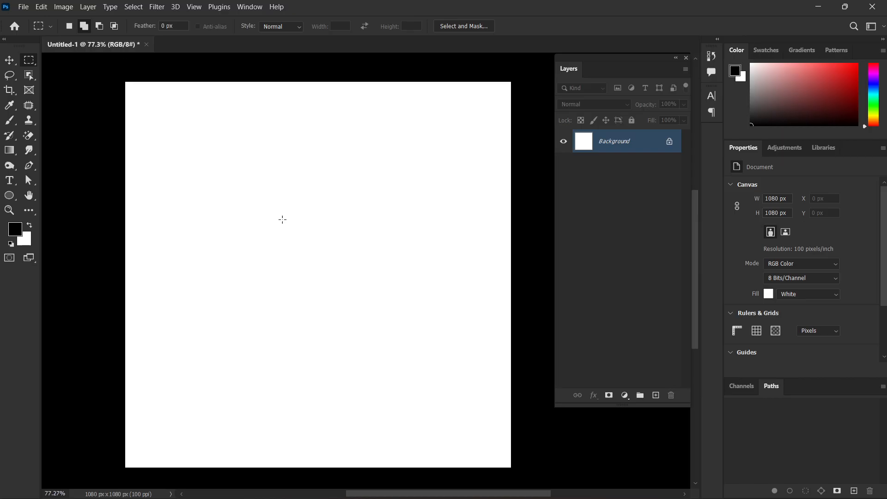
right_click(20, 61)
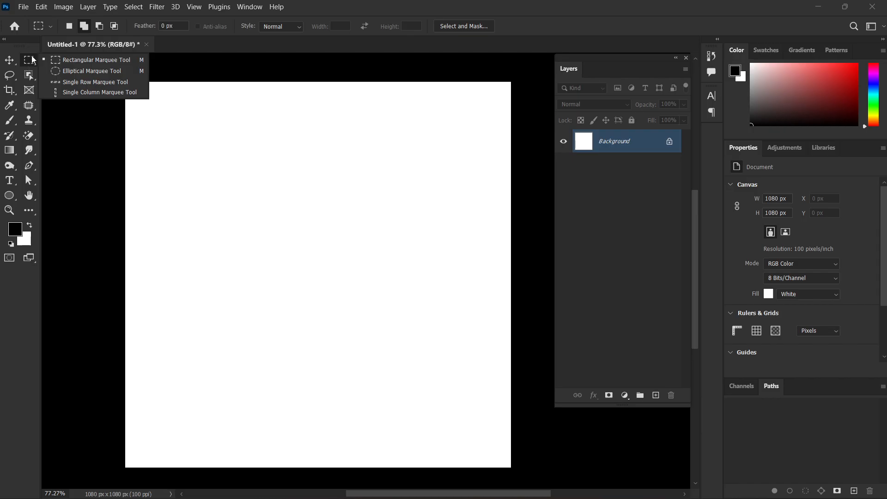
click(74, 68)
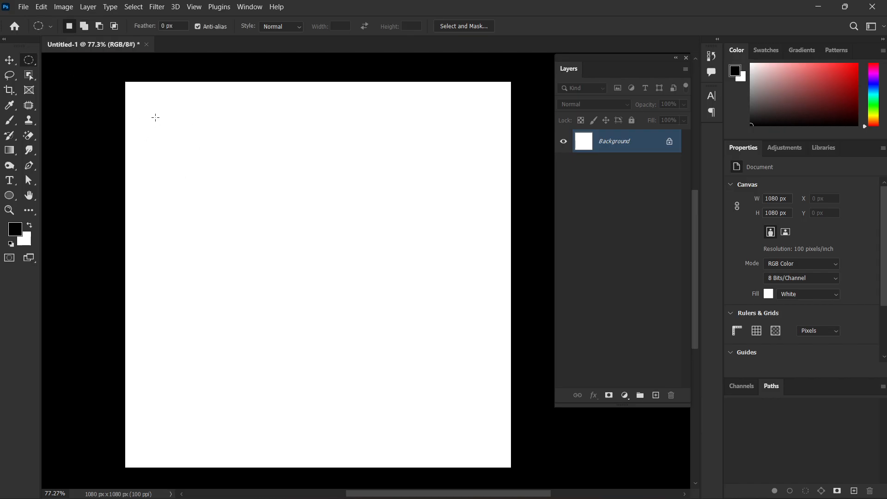
drag(155, 117, 350, 214)
scroll(324, 218, up, 3)
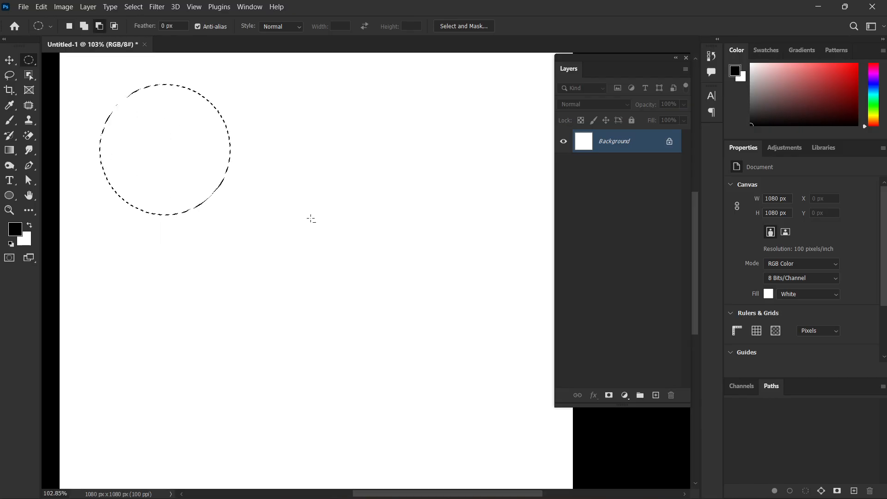
drag(266, 211, 327, 254)
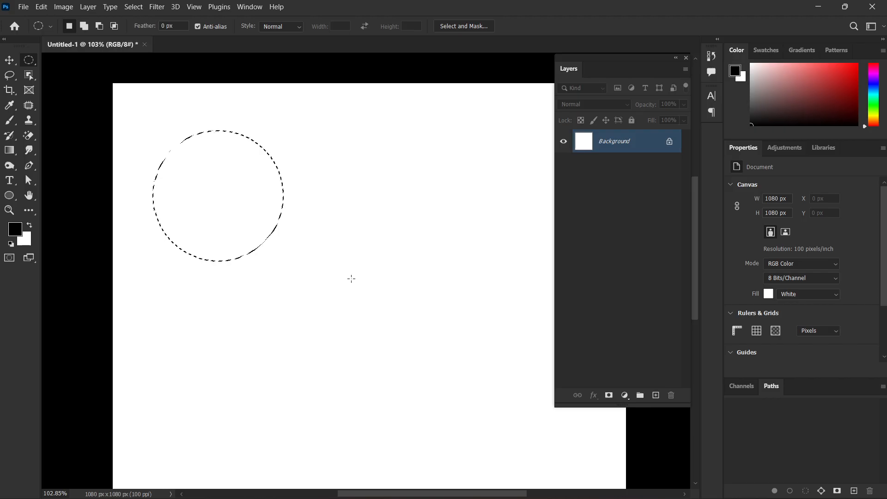
Brush soft black shading along the inner edges of the circular selection to form a sphere, and deselect it.
click(9, 121)
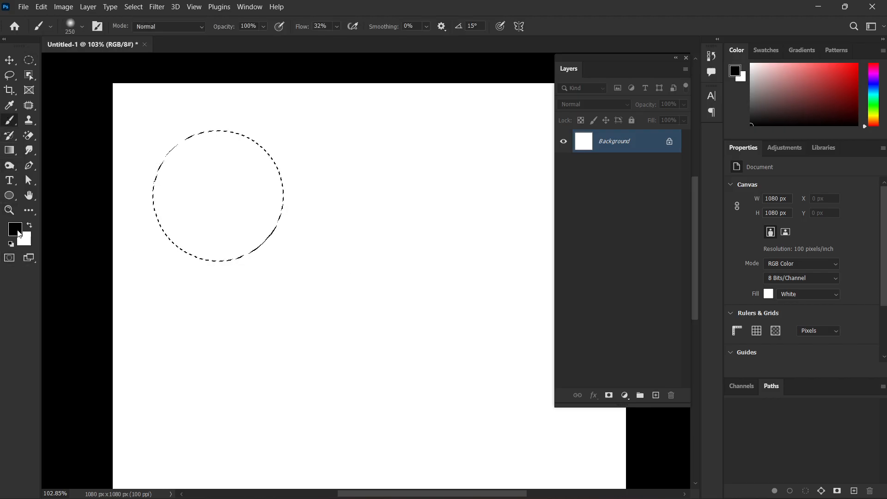
mouse_move(332, 219)
mouse_down()
mouse_move(333, 271)
mouse_move(178, 347)
mouse_up()
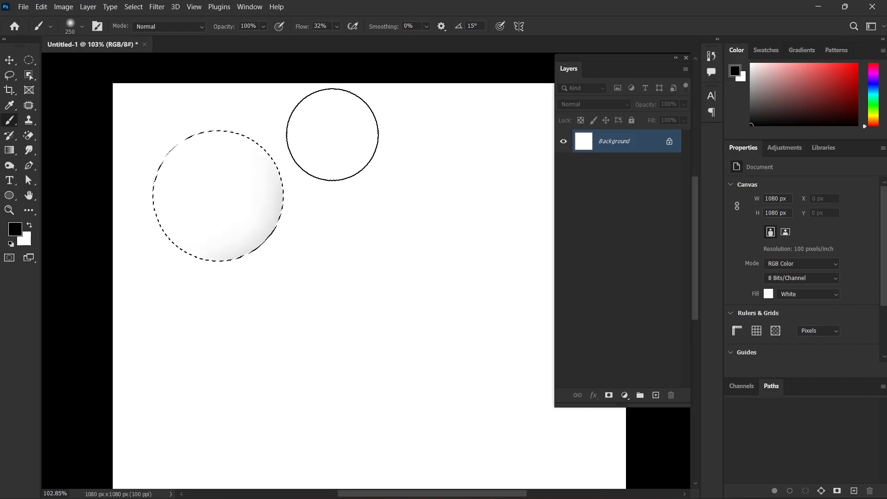
mouse_move(311, 283)
mouse_down()
mouse_move(129, 282)
mouse_move(249, 326)
mouse_move(323, 281)
mouse_up()
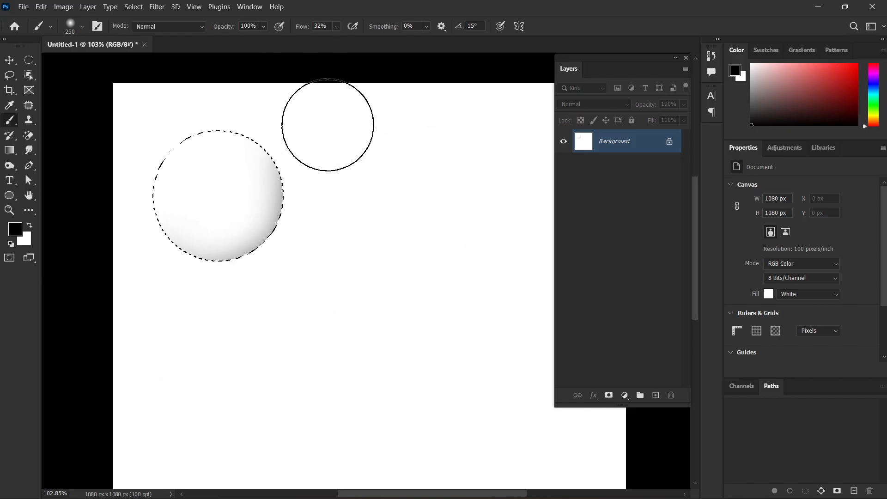
mouse_move(290, 117)
mouse_down()
mouse_move(317, 213)
mouse_move(273, 269)
mouse_move(178, 281)
mouse_move(96, 205)
mouse_move(104, 227)
mouse_move(160, 274)
mouse_up()
key(ctrl+d)
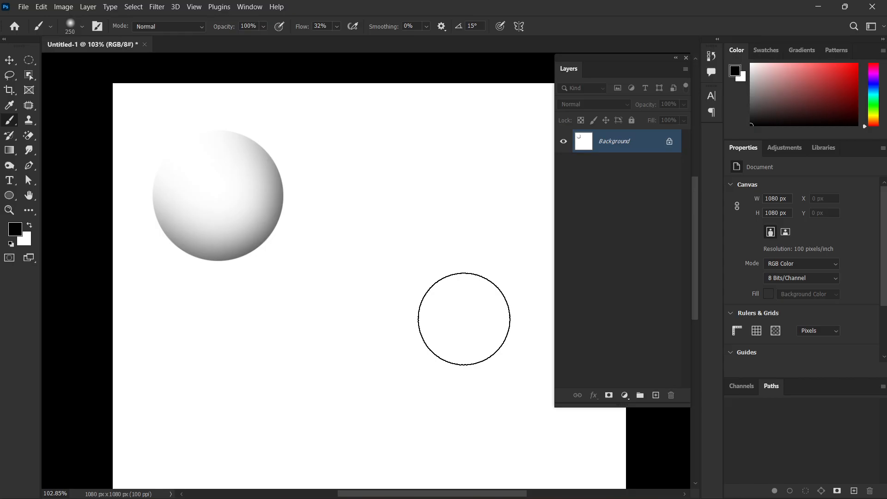
Unlock the Background layer and move it about 65 px to the right and 91 px down.
scroll(463, 319, down, 2)
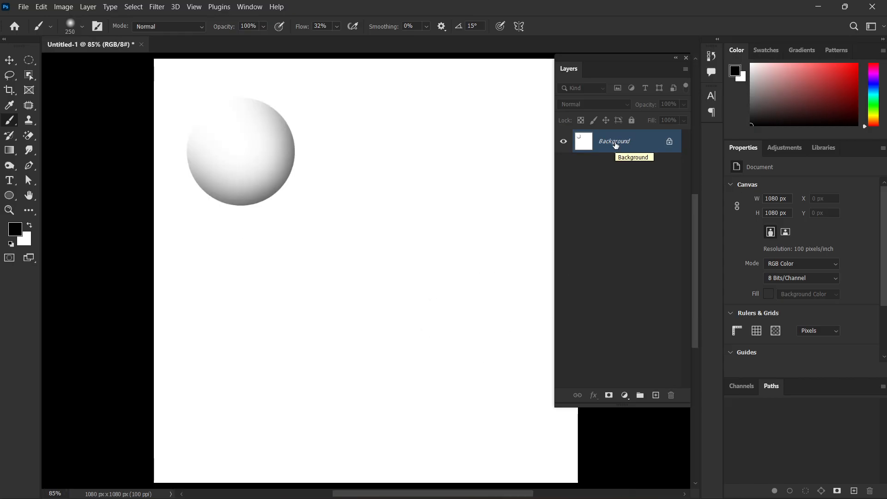
click(669, 142)
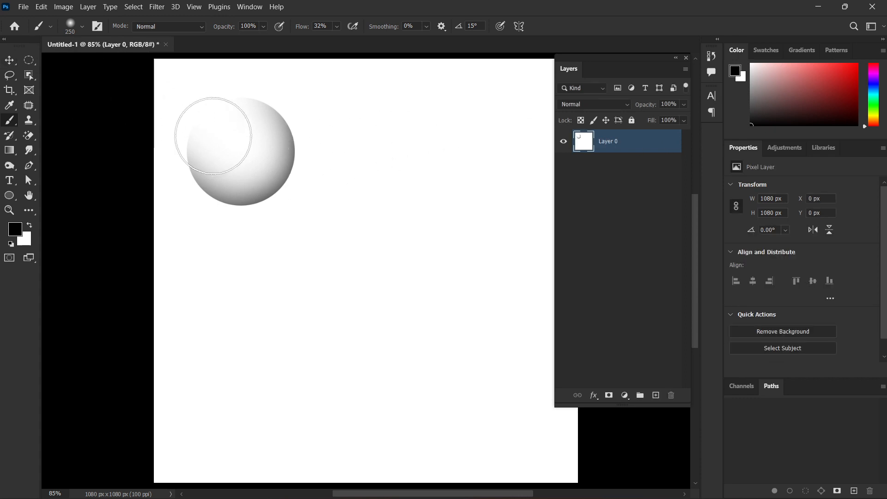
key(v)
drag(350, 185, 378, 223)
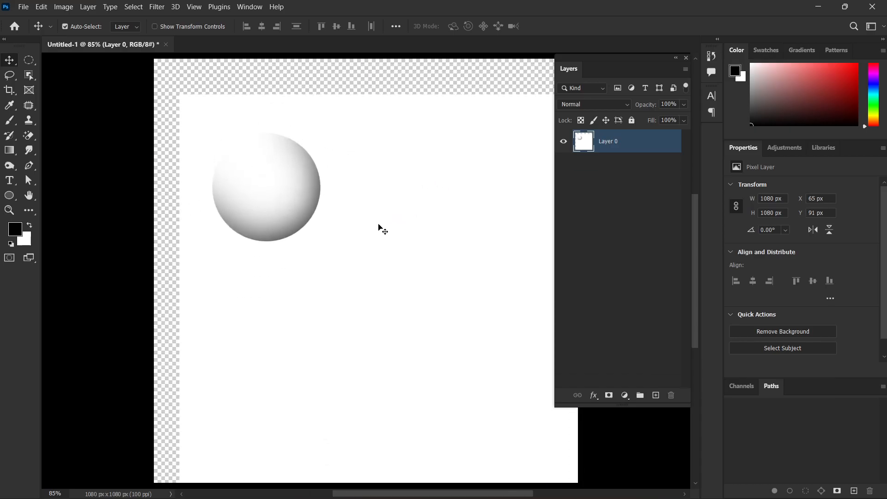
Undo the layer changes, the sphere shading and the circular selection, back to the blank white canvas.
key(ctrl+z)
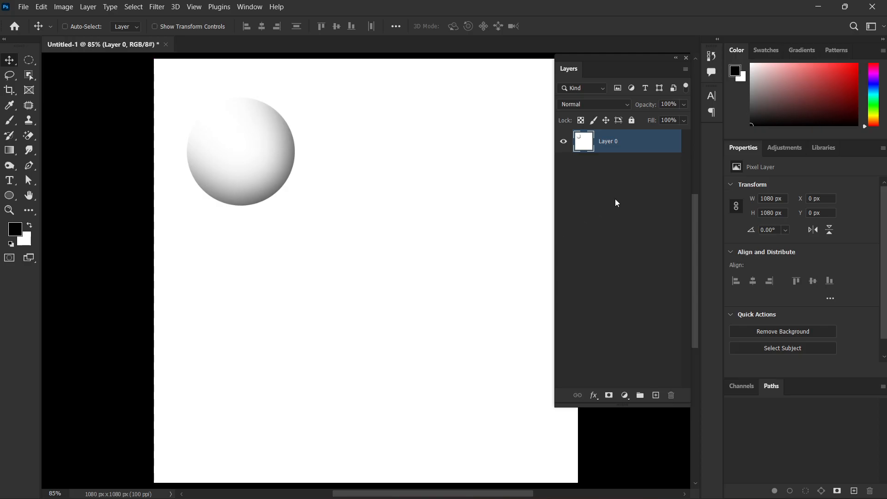
key(ctrl+z)
key(ctrl+z)
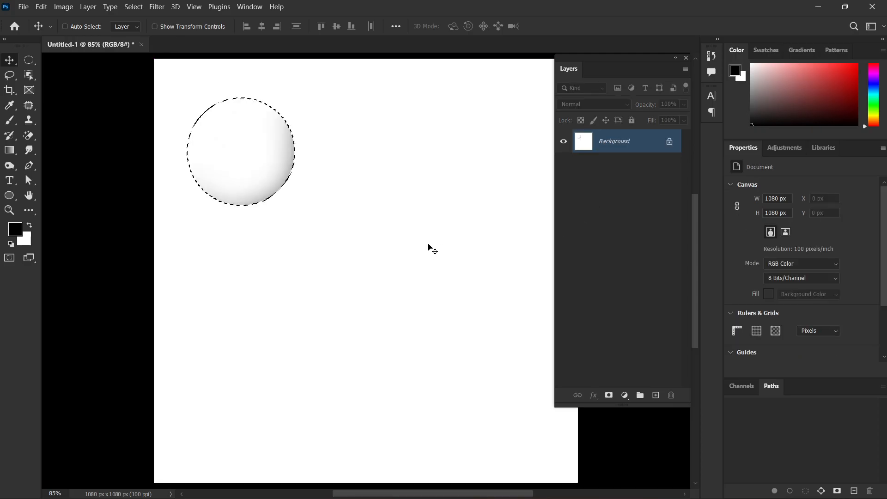
key(ctrl+z)
key(ctrl+z)
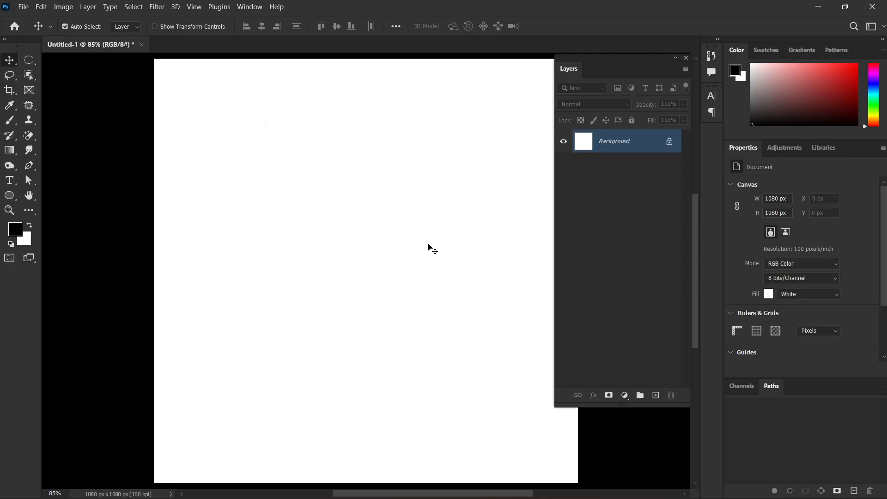
Fill a wide rectangular marquee selection across the upper part of the canvas with the black foreground color, and deselect it.
click(29, 60)
click(67, 62)
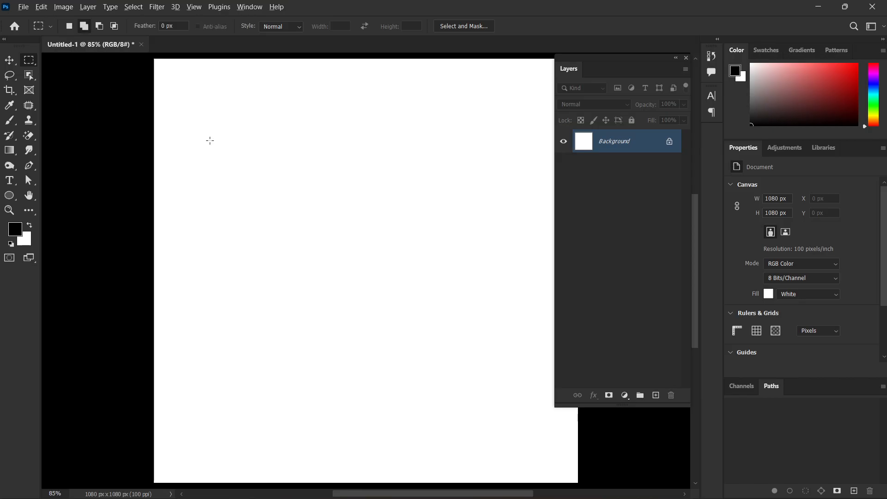
scroll(213, 136, down, 1)
drag(159, 83, 507, 234)
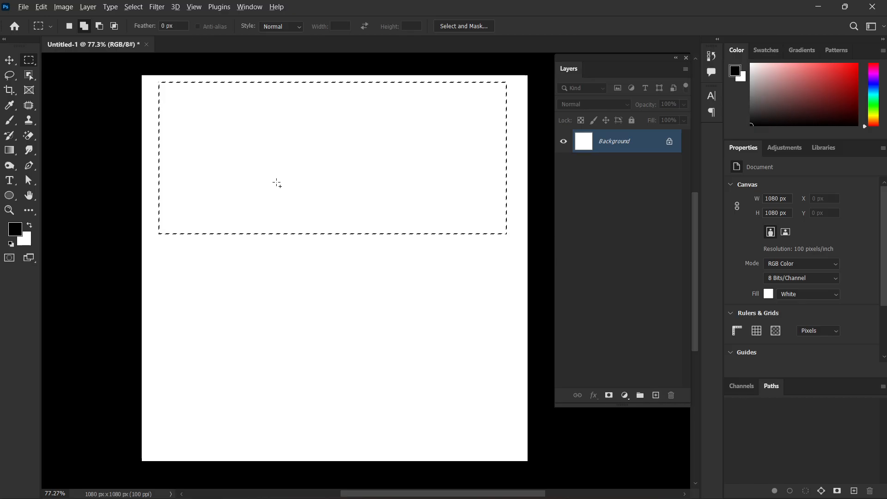
key(alt+BackSpace)
key(ctrl+d)
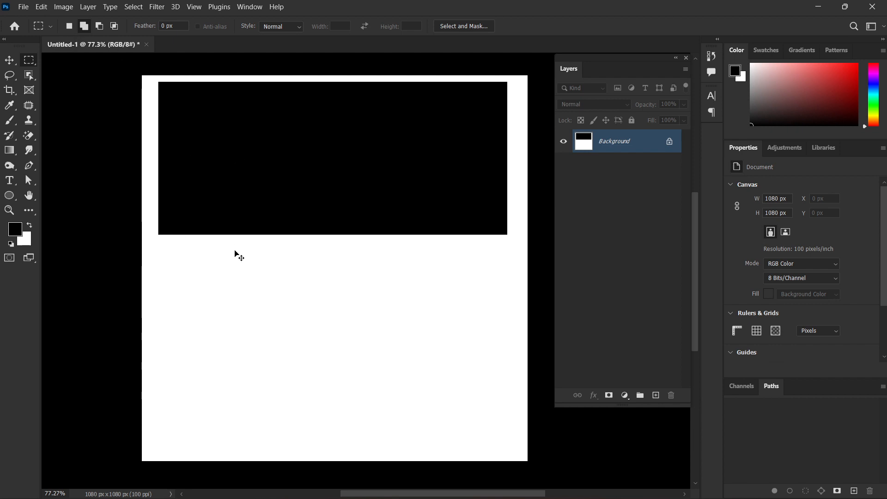
Undo the black fill and its wide rectangular selection, back to the blank canvas.
key(ctrl+z)
key(ctrl+z)
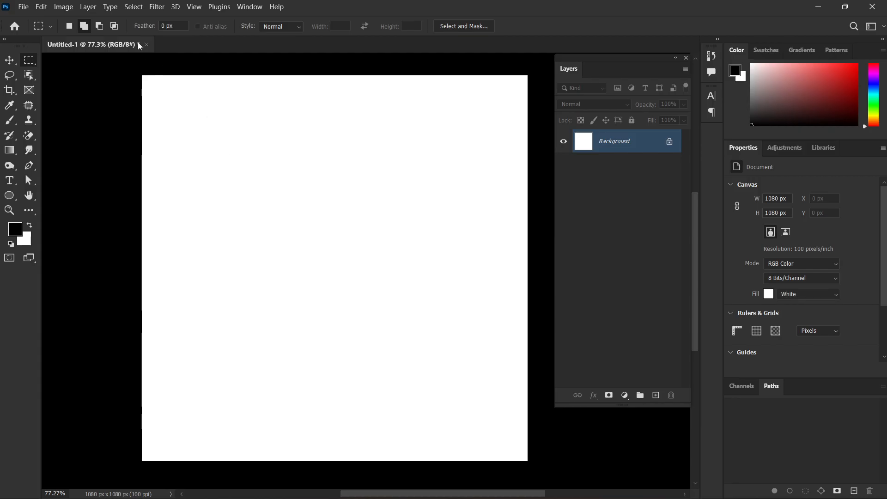
Set the marquee feather to 5.1 px, fill a rectangular selection in the canvas's upper part with the black foreground color, and deselect it.
drag(135, 26, 158, 27)
drag(181, 112, 420, 231)
scroll(432, 206, up, 6)
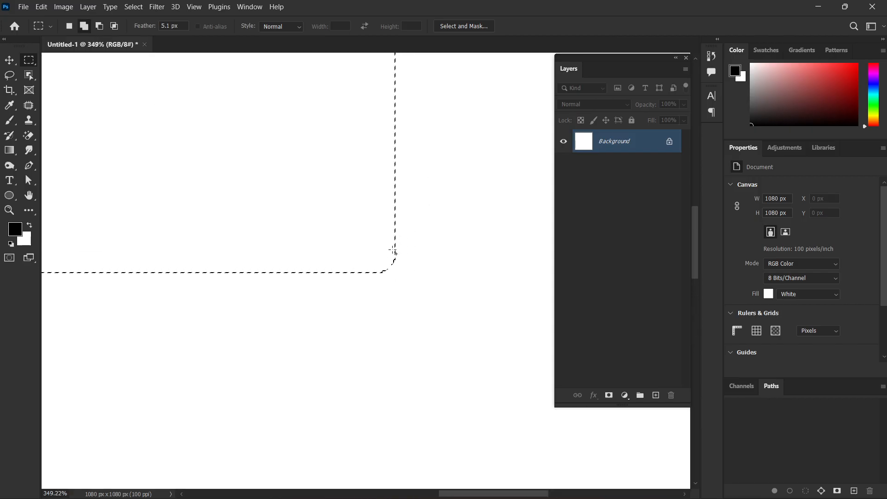
scroll(376, 312, down, 6)
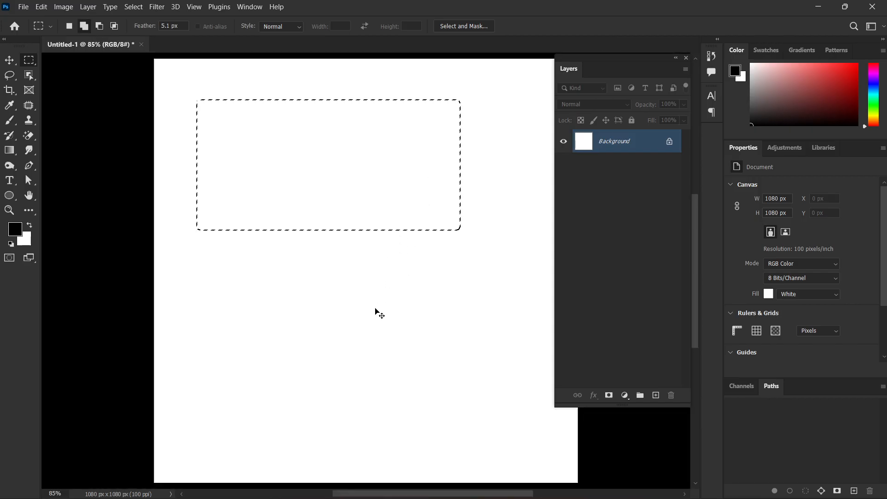
key(alt+BackSpace)
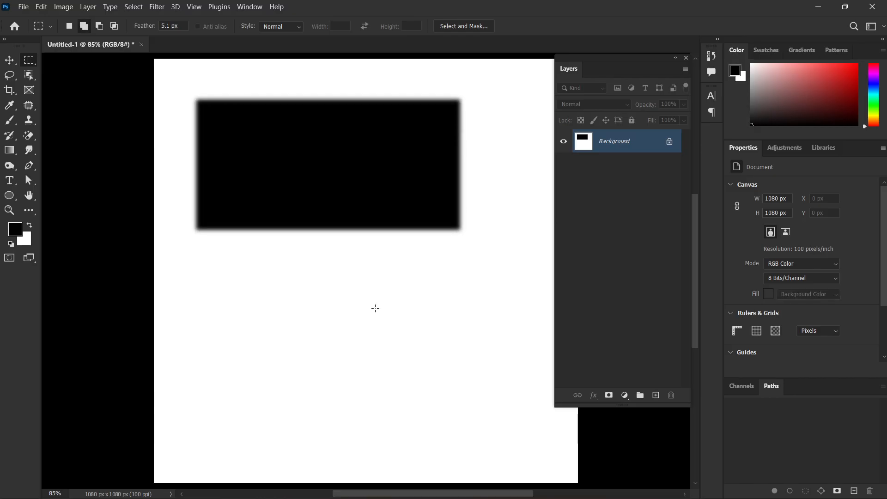
scroll(211, 251, up, 3)
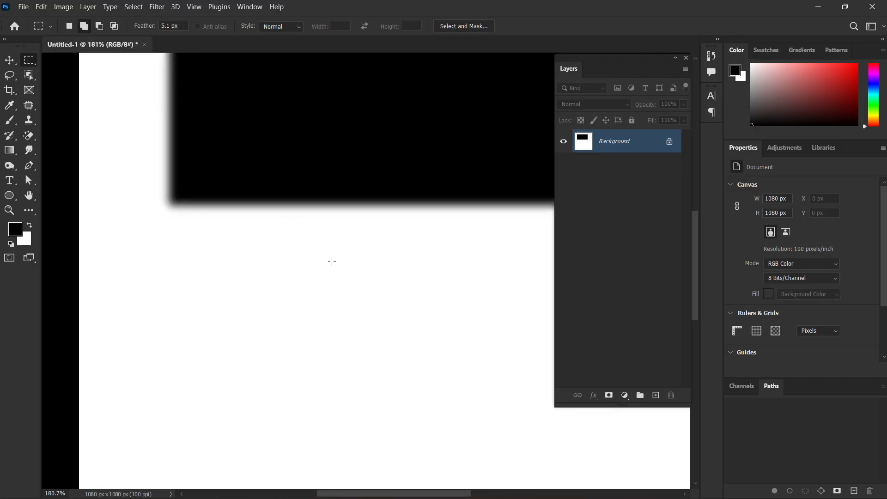
scroll(332, 262, down, 3)
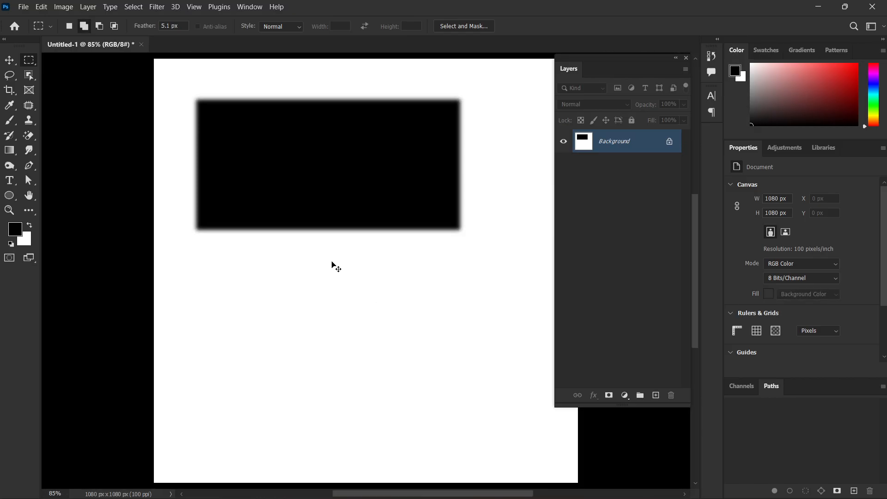
Undo the 5.1 px feathered fill and its selection.
key(ctrl+z)
key(ctrl+z)
key(ctrl+z)
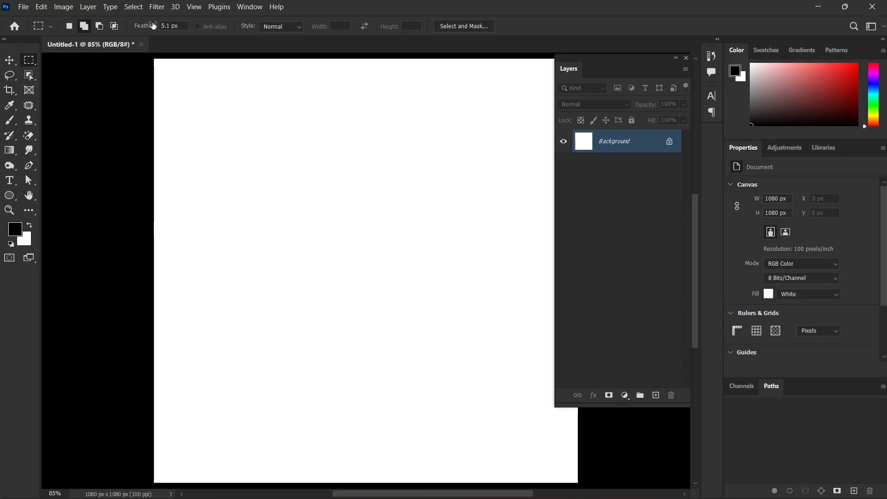
Set the marquee feather to 47.8 px and fill a large rectangular selection in the upper part of the canvas with black.
drag(140, 26, 451, 29)
drag(217, 107, 462, 278)
key(alt+BackSpace)
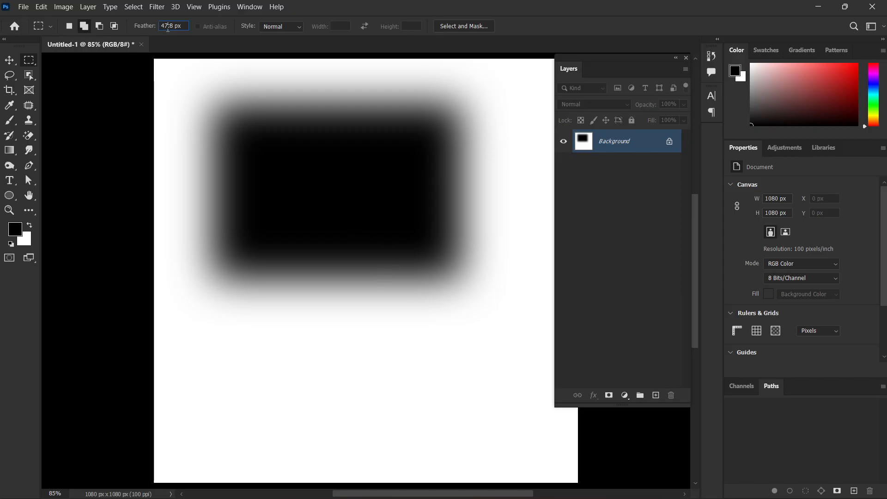
Try a second 47.8 px feathered black fill near the canvas's lower edge, then undo the fill and deselect.
drag(219, 363, 437, 480)
key(alt+BackSpace)
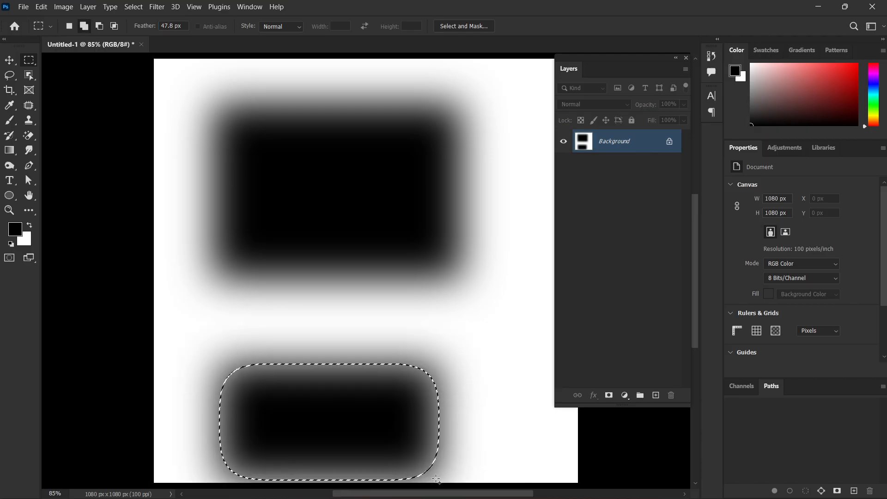
key(ctrl+z)
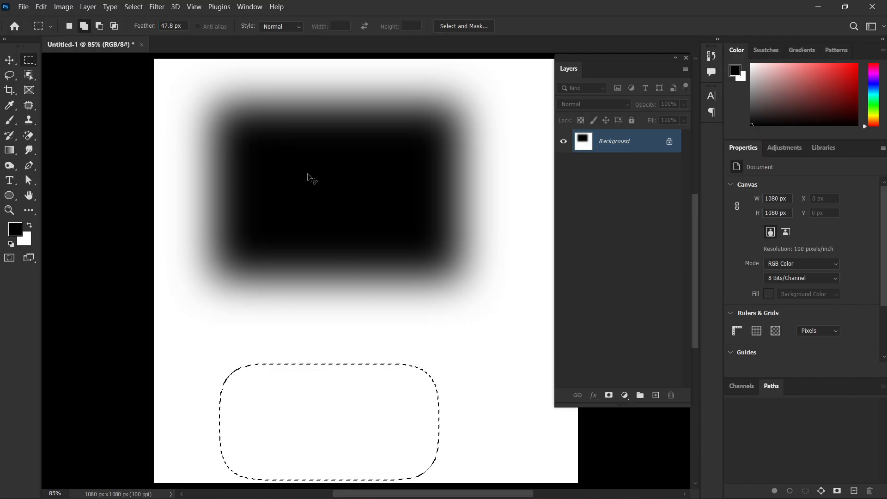
key(ctrl+d)
Reset the marquee feather to 0 px, fill a rectangular selection below the blurred rectangle with black, and deselect it.
double_click(172, 26)
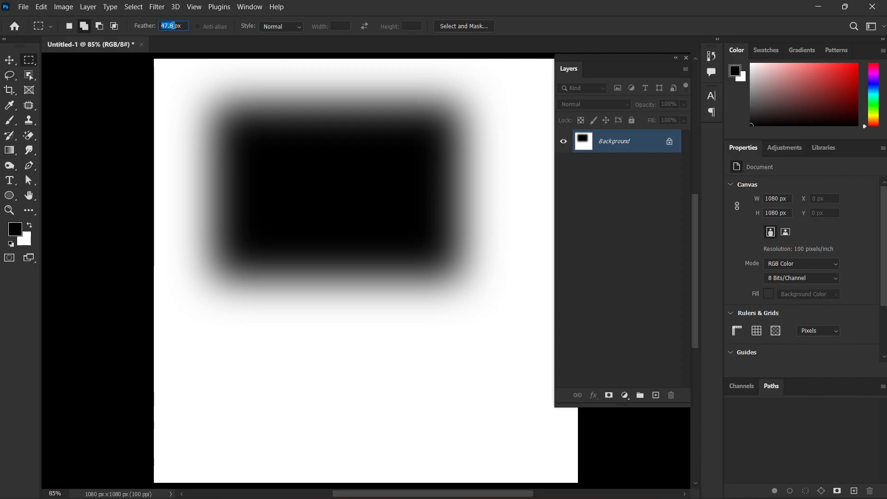
text(0)
drag(213, 341, 406, 429)
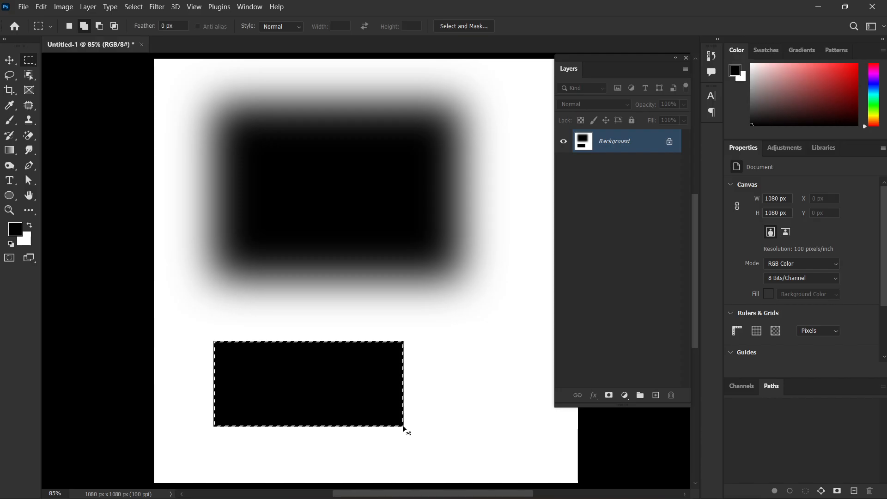
key(ctrl+d)
Undo the sharp and blurred black fills and their selections, back to the blank white canvas.
key(ctrl+z)
key(ctrl+z)
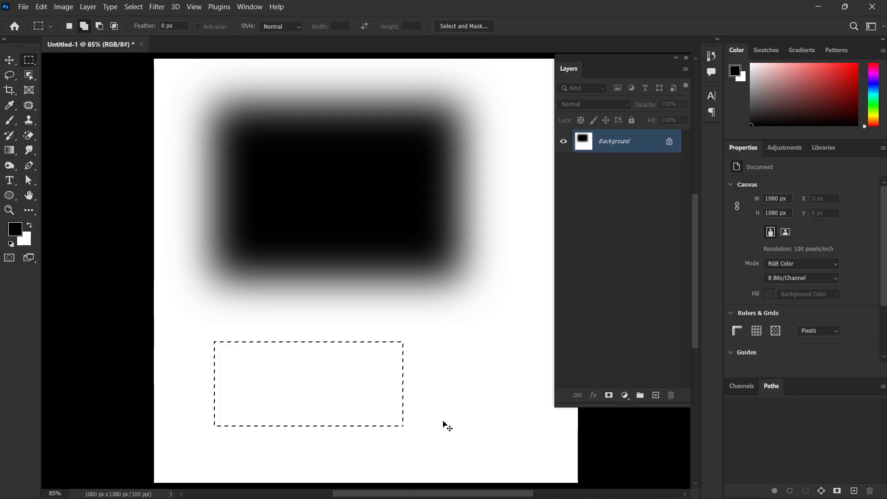
key(ctrl+z)
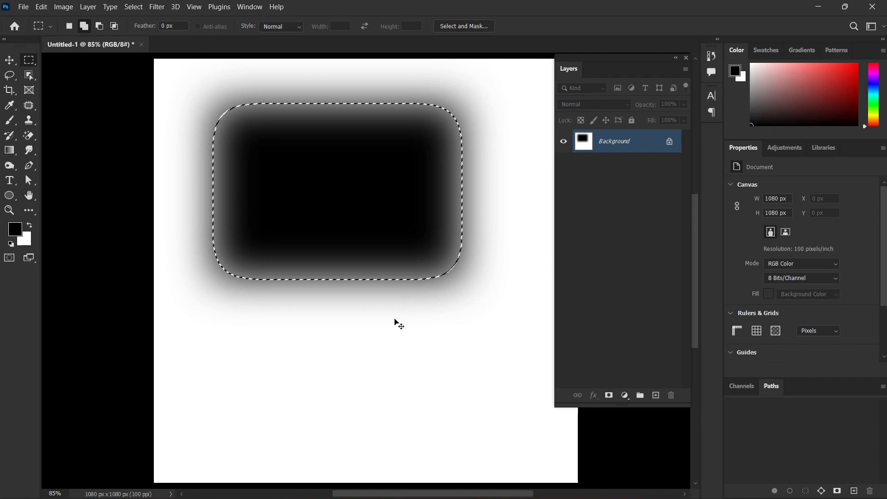
key(ctrl+z)
key(ctrl+z)
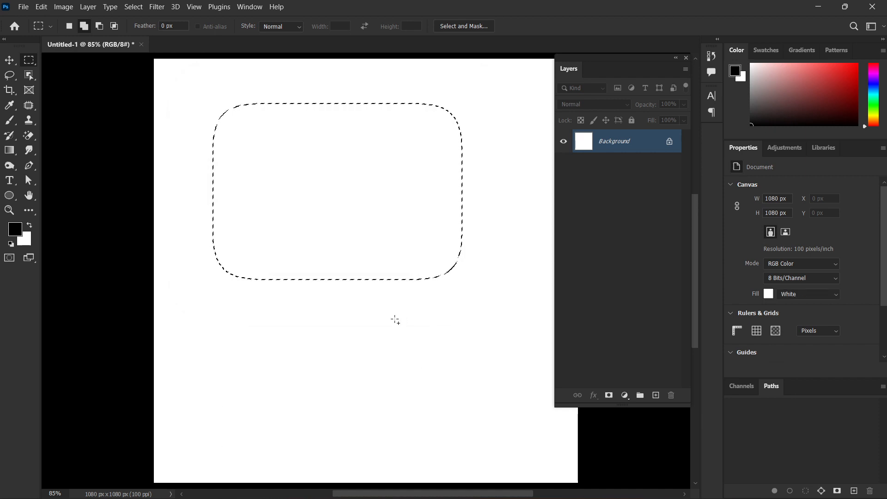
key(ctrl+z)
Draw two free-proportion rectangular selections in the upper canvas with the Normal marquee style, clearing each one.
scroll(395, 319, down, 1)
drag(388, 309, 375, 301)
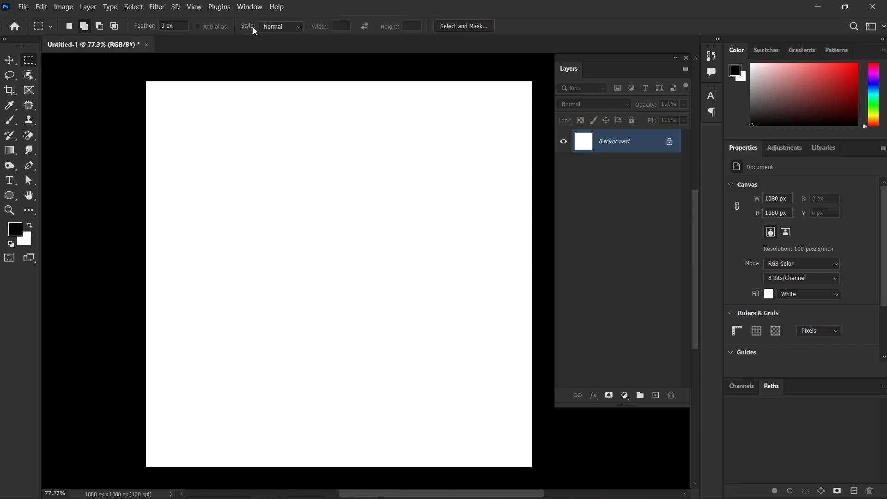
click(278, 27)
click(278, 28)
drag(162, 102, 471, 286)
click(286, 167)
drag(172, 110, 455, 254)
click(413, 226)
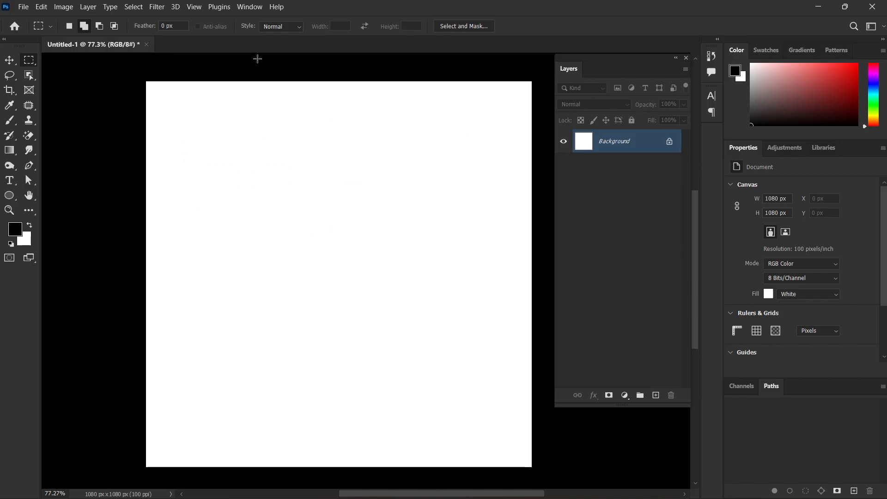
Switch the marquee style to Fixed Ratio, draw a 16:9 rectangular selection in the upper part of the canvas, and clear it.
click(275, 29)
click(291, 43)
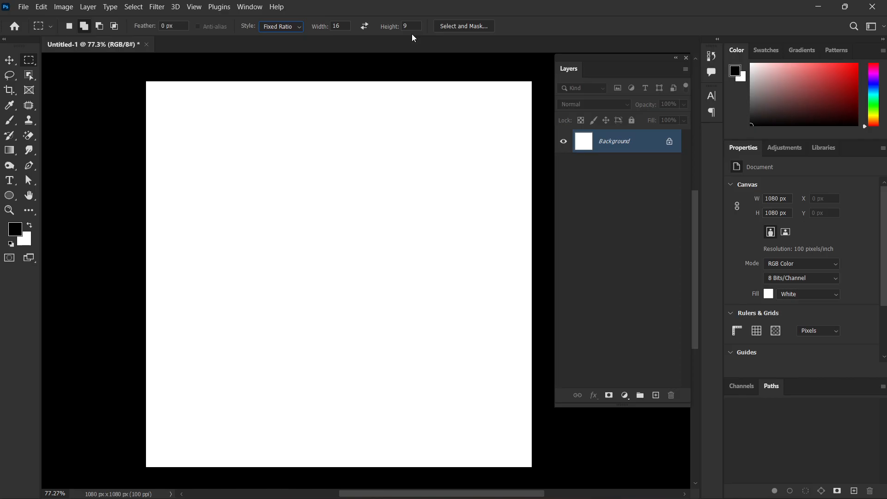
drag(167, 123, 429, 269)
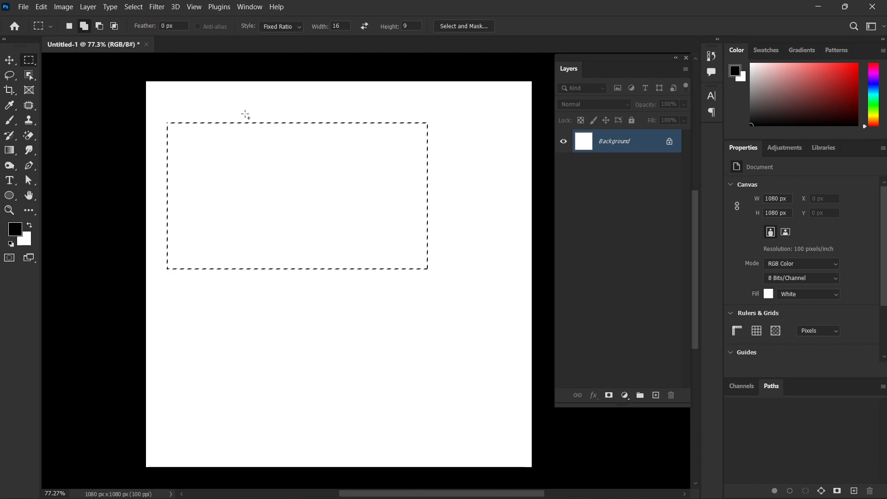
click(319, 299)
Swap the fixed ratio's width and height, draw two portrait selections, and clear each one.
click(365, 26)
drag(240, 111, 435, 301)
click(352, 245)
drag(161, 179, 616, 381)
click(464, 306)
Set the fixed ratio's width and height to 1 and 1, draw a square selection in the upper canvas, and clear it.
click(346, 24)
click(416, 24)
text(1)
drag(210, 122, 402, 263)
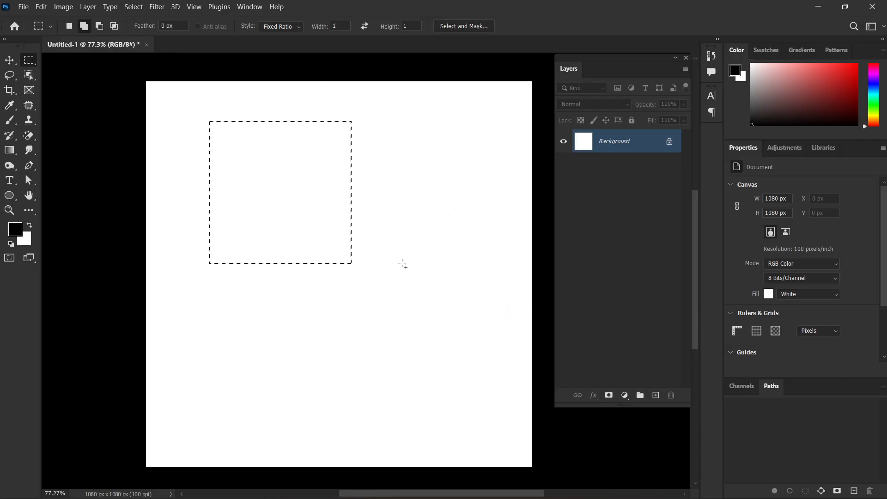
click(403, 264)
Switch the marquee style to Fixed Size with width 1080 px and height 1350 px, place the selection on the canvas, and deselect it.
click(294, 27)
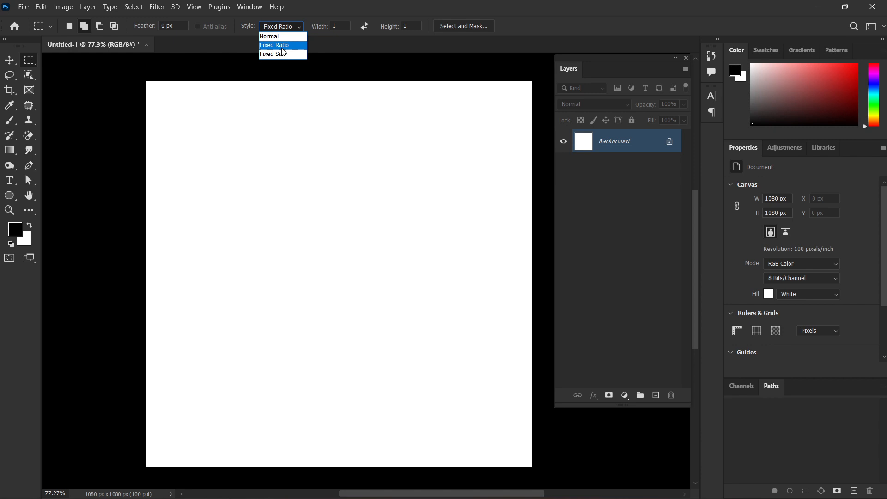
click(298, 54)
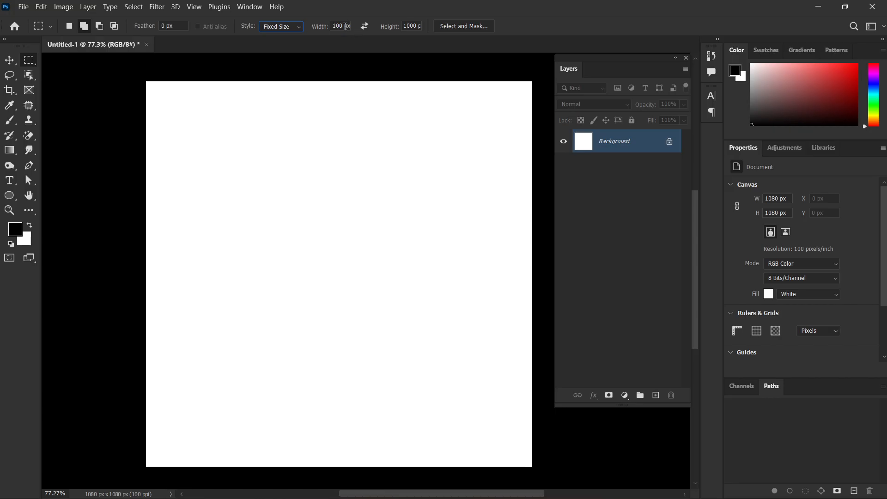
click(345, 26)
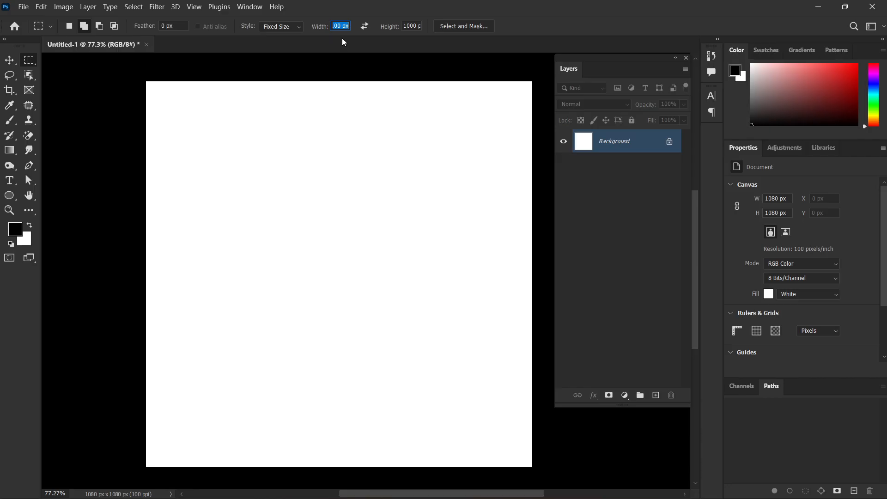
text(1080)
key(Tab)
text(135)
drag(135, 119, 440, 303)
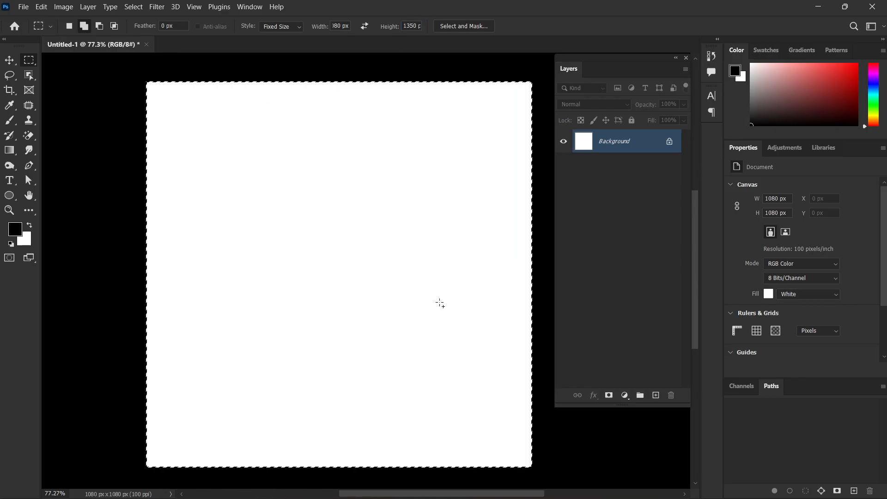
key(ctrl+d)
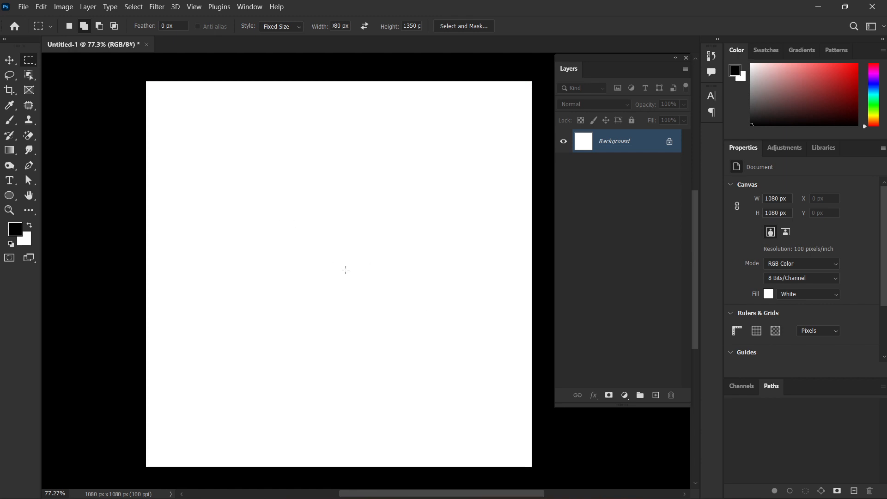
Change the canvas height to 2040 pixels in the canvas size settings.
scroll(346, 269, down, 1)
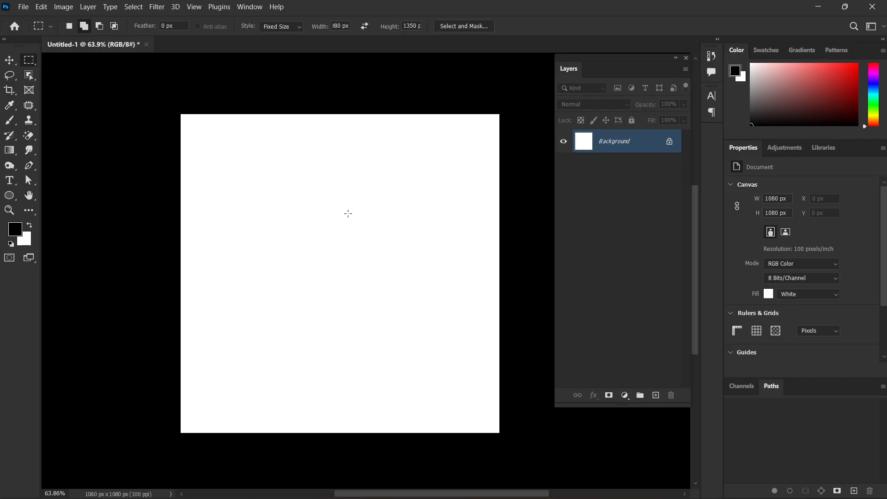
click(41, 6)
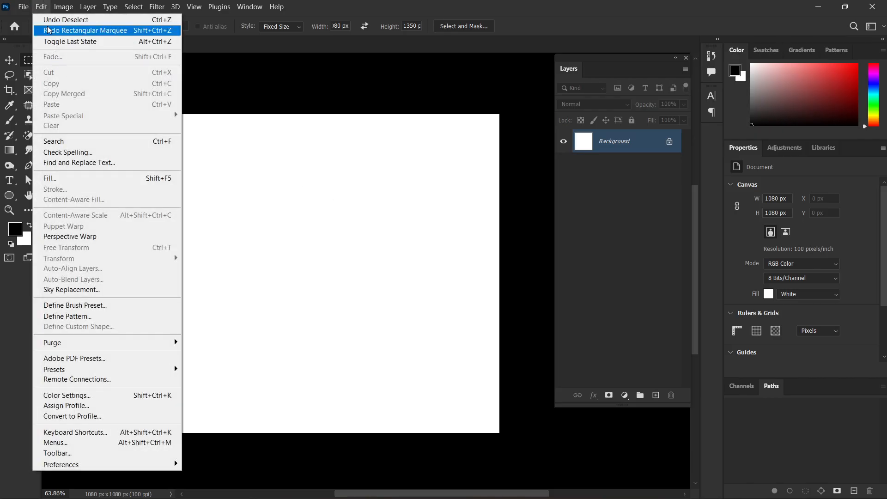
click(63, 7)
click(63, 6)
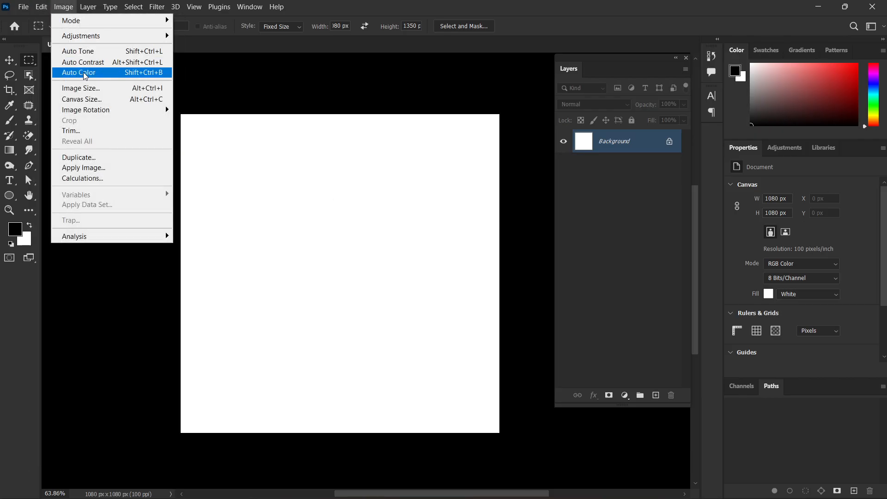
click(89, 99)
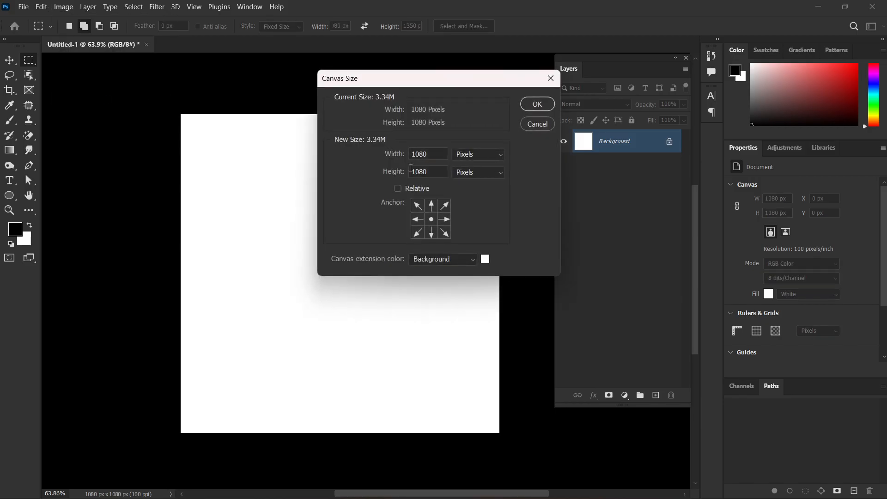
double_click(433, 173)
text(2040)
key(Return)
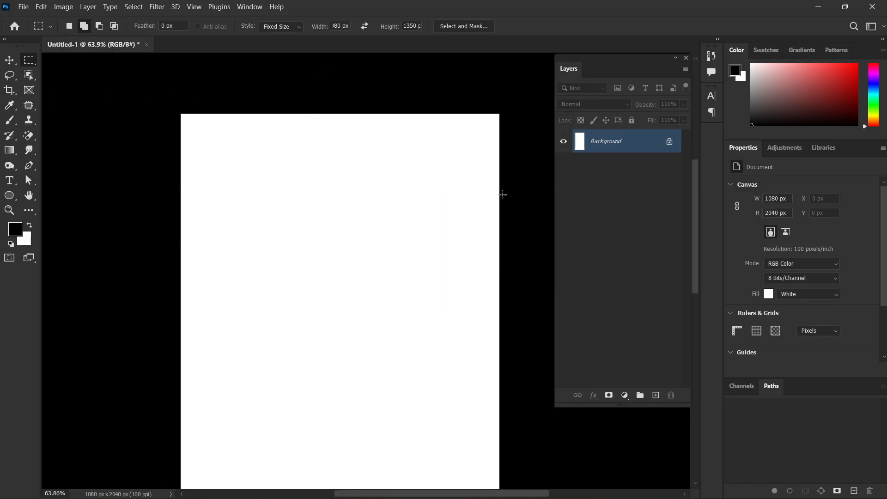
Place the 1080 x 1350 px fixed-size marquee selection across the full width of the taller canvas.
scroll(404, 246, down, 1)
scroll(403, 246, down, 1)
click(336, 200)
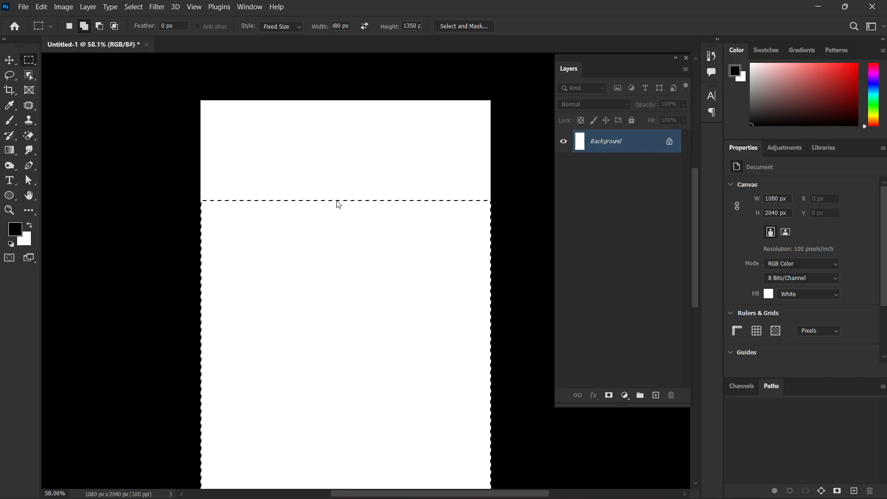
scroll(341, 216, down, 4)
scroll(347, 247, down, 1)
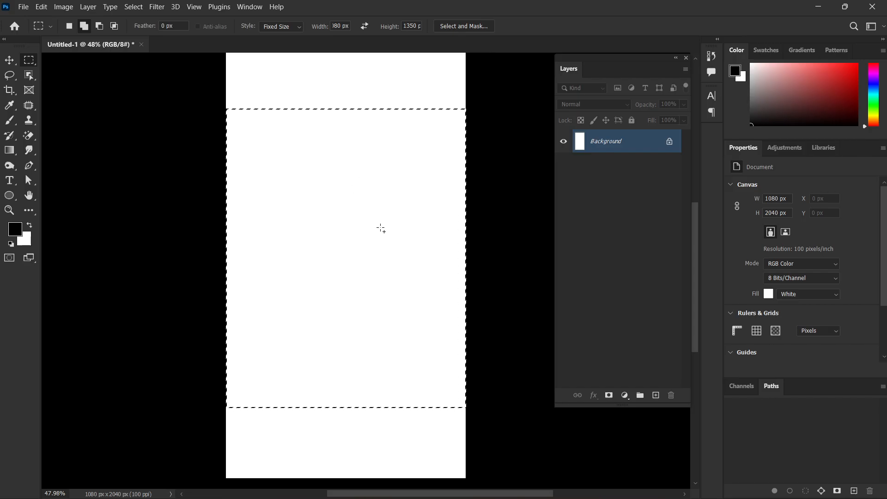
Deselect the fixed-size selection and undo the canvas enlargement, back to 1080 x 1080 px.
key(ctrl+d)
key(ctrl+z)
key(ctrl+0)
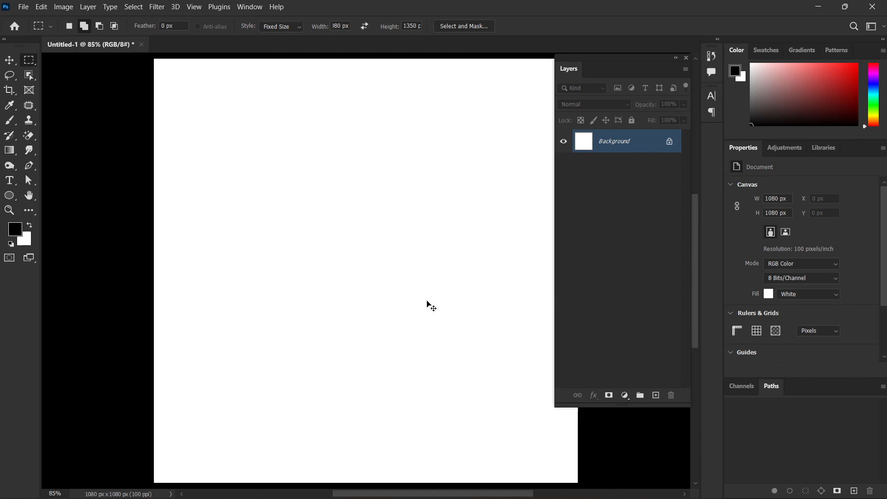
Change the marquee style from Fixed Size back to Normal.
scroll(460, 302, down, 3)
drag(461, 303, 421, 295)
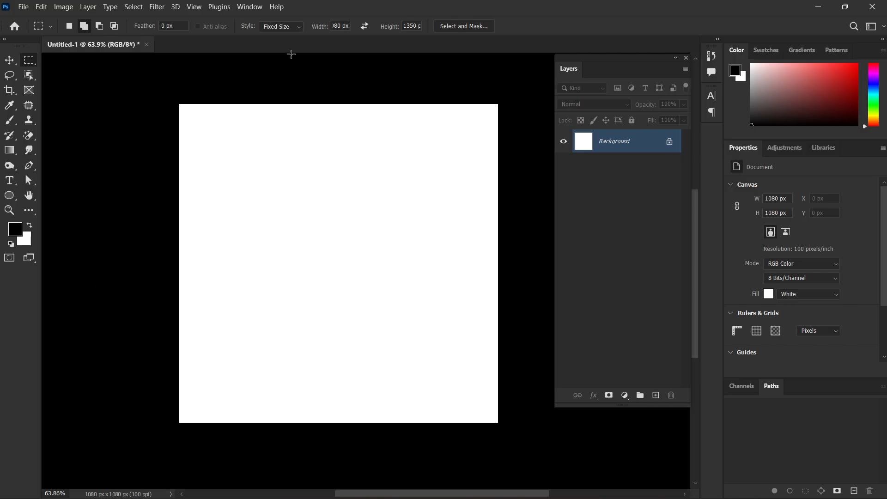
click(293, 29)
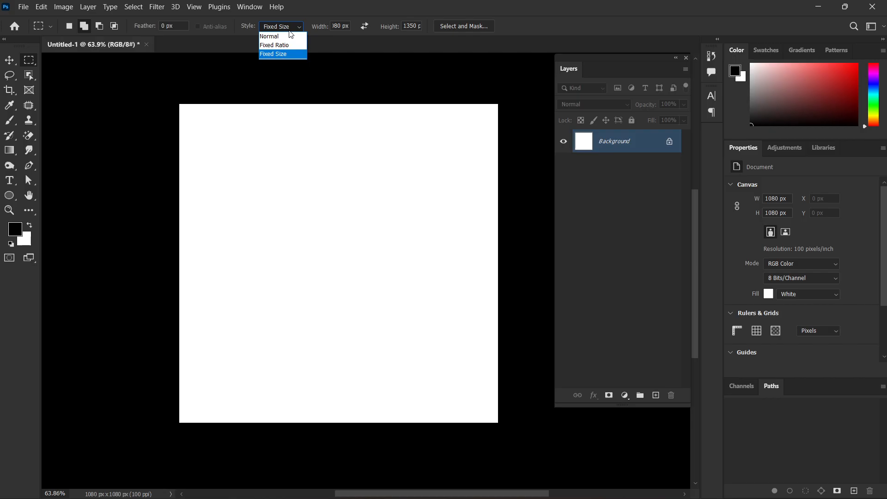
click(291, 37)
click(289, 23)
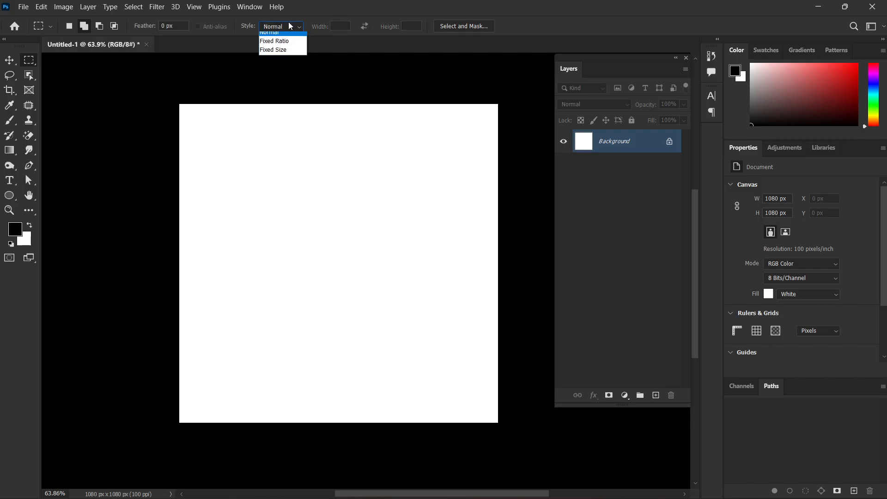
click(292, 39)
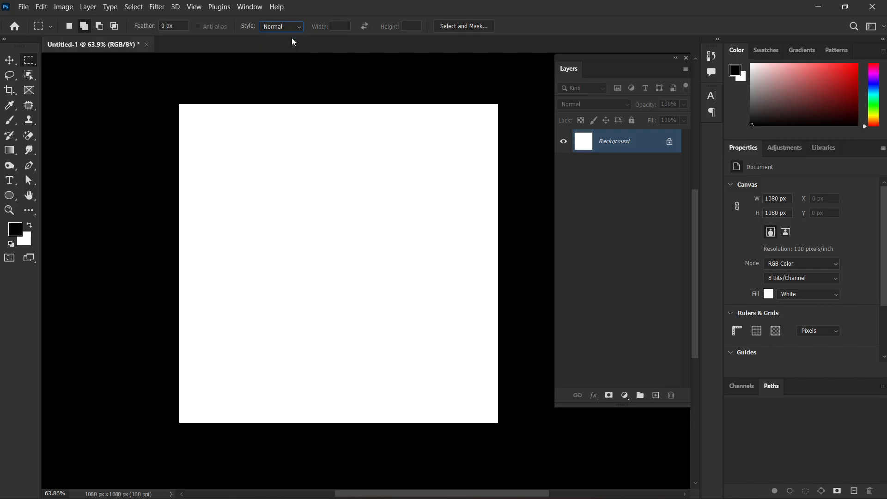
With the Rectangular Marquee Tool in New Selection mode, draw a rectangular selection in the canvas's upper-left area and move it toward the centre.
right_click(32, 60)
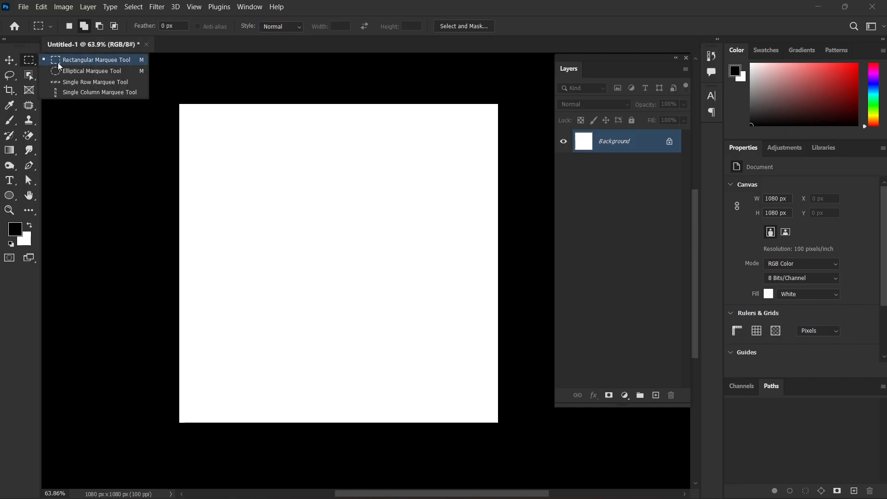
click(58, 63)
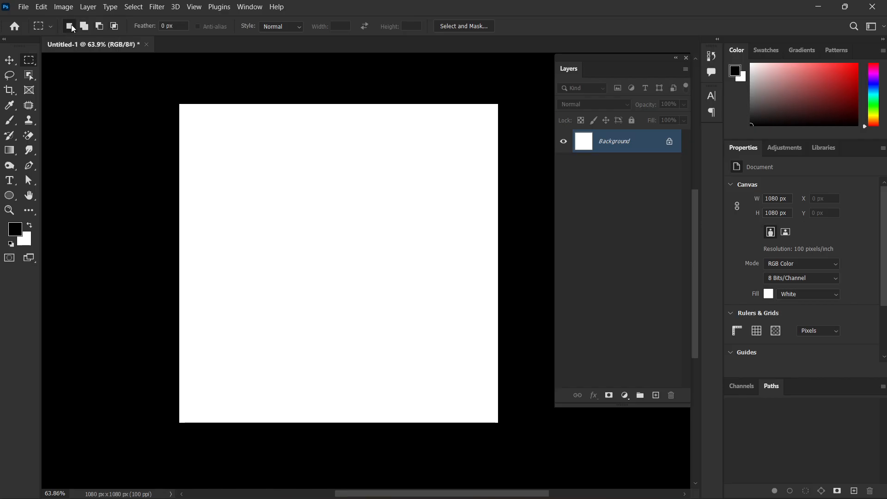
drag(212, 124, 360, 220)
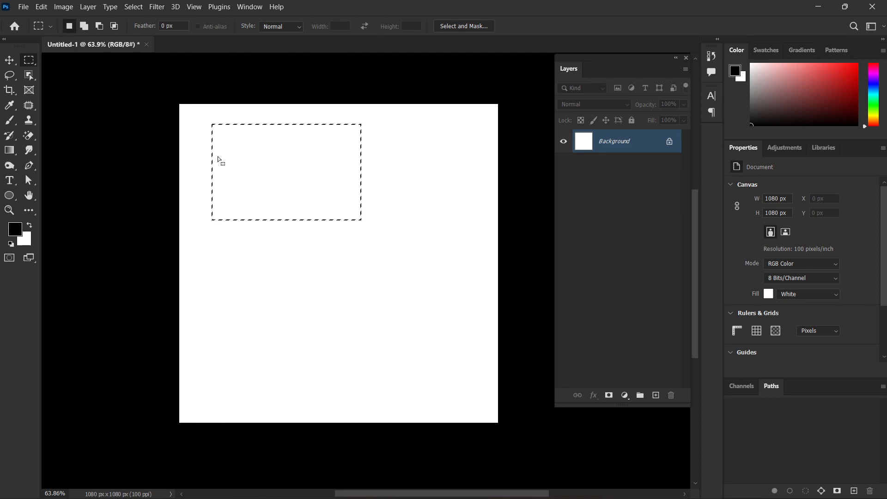
drag(276, 166, 314, 227)
Try Transform Selection on the rectangle, enlarging it to about 139% wide and 157% high, and undo the resize and the move.
right_click(314, 227)
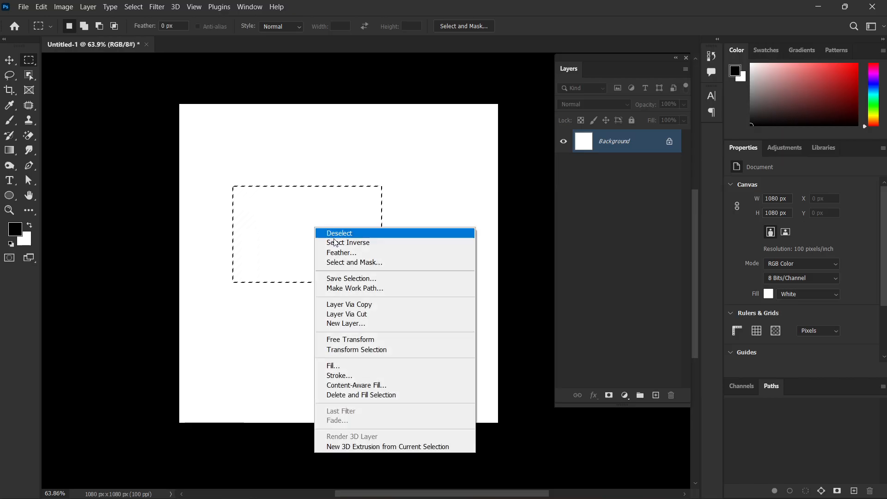
click(373, 350)
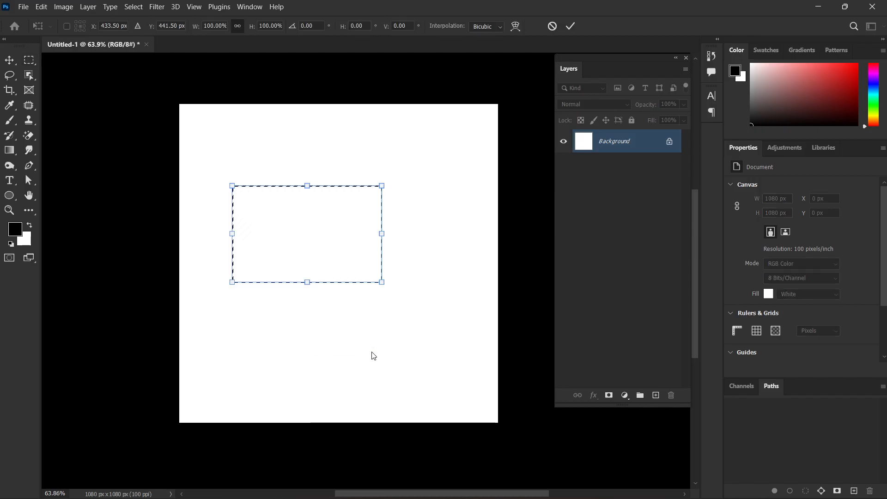
drag(381, 233, 454, 244)
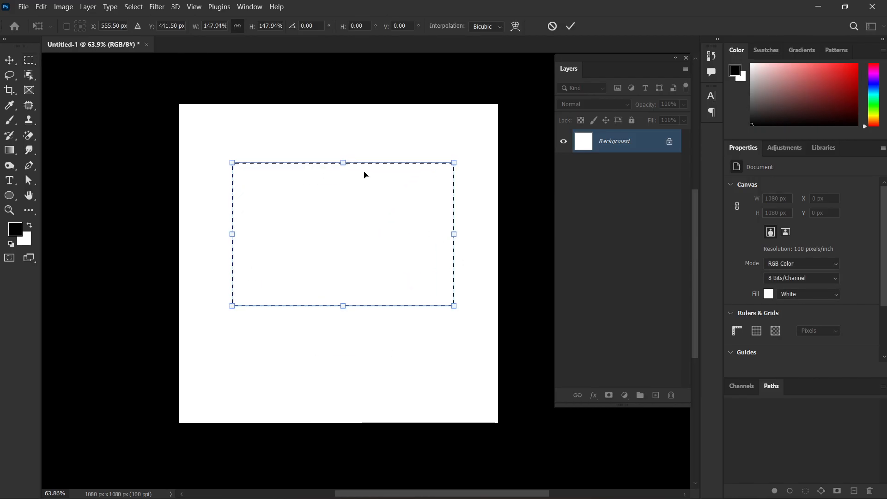
drag(343, 163, 359, 154)
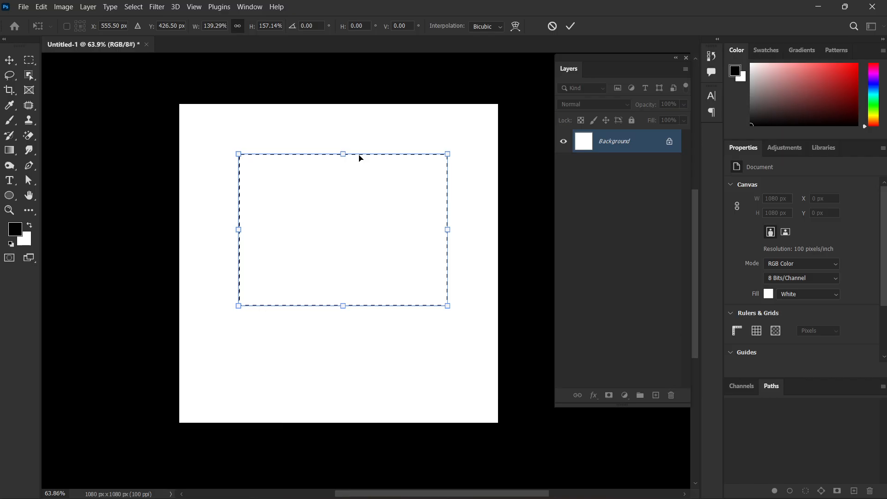
key(Return)
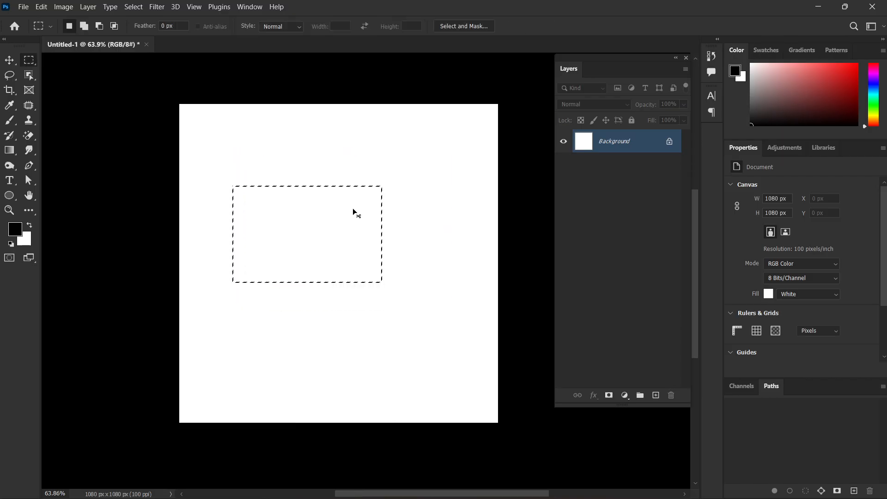
key(ctrl+z)
key(ctrl+t)
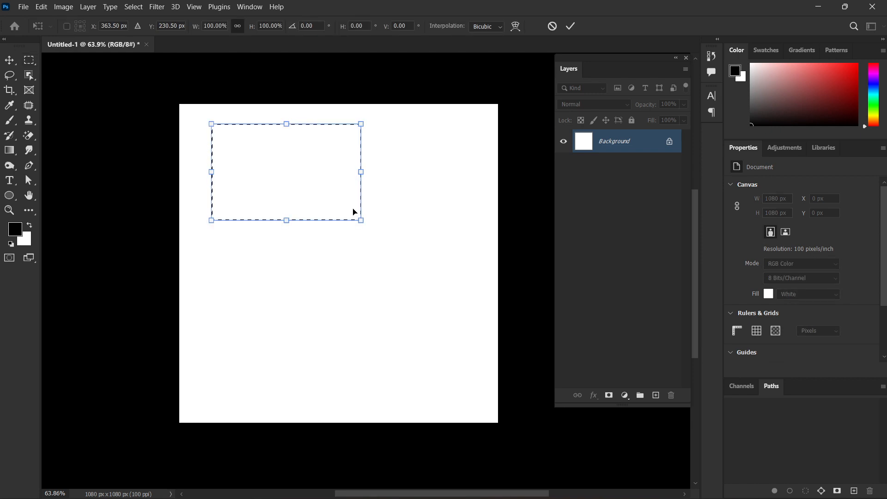
key(Return)
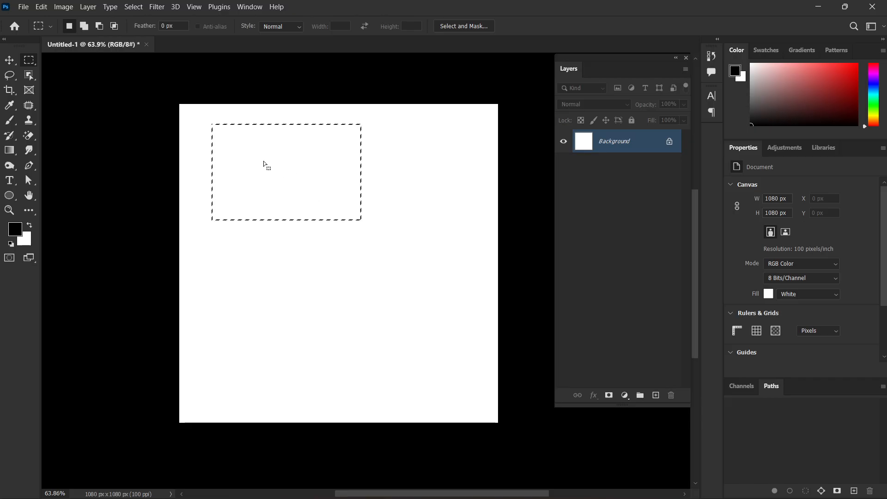
Move the rectangular selection closer to the canvas's upper-left corner and extend it with several overlapping rectangles in Add to Selection mode.
drag(242, 154, 222, 148)
click(84, 26)
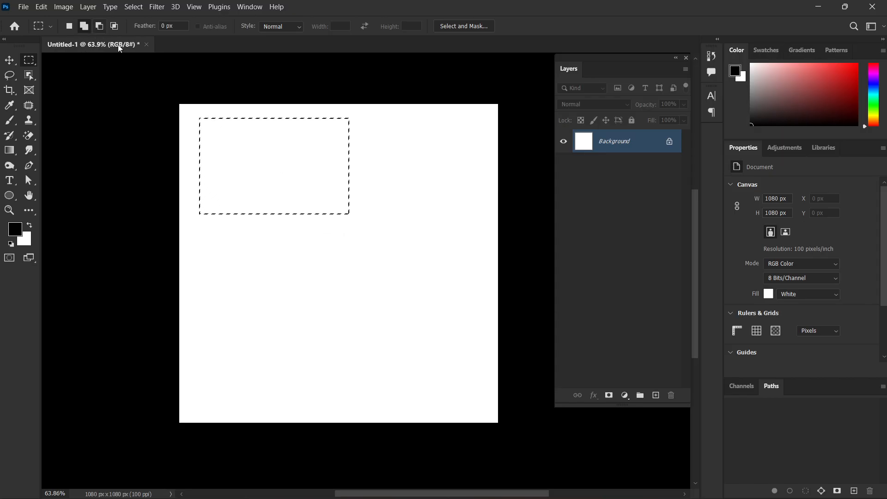
drag(475, 155, 285, 265)
drag(207, 418, 319, 255)
drag(436, 327, 319, 250)
drag(369, 380, 302, 256)
drag(475, 311, 398, 225)
Cut rectangles out of the selection from several sides in Subtract from Selection mode, leaving an L-shaped area.
click(99, 30)
drag(385, 108, 178, 173)
drag(279, 112, 145, 234)
drag(255, 111, 436, 248)
drag(477, 134, 292, 276)
drag(212, 183, 376, 295)
drag(415, 214, 284, 344)
drag(199, 257, 319, 322)
drag(384, 200, 444, 344)
drag(294, 216, 170, 286)
drag(263, 378, 316, 161)
drag(423, 307, 283, 393)
Return to New Selection mode and move the L-shaped selection up and to the right on the canvas.
click(71, 26)
drag(258, 351, 316, 192)
scroll(379, 238, up, 5)
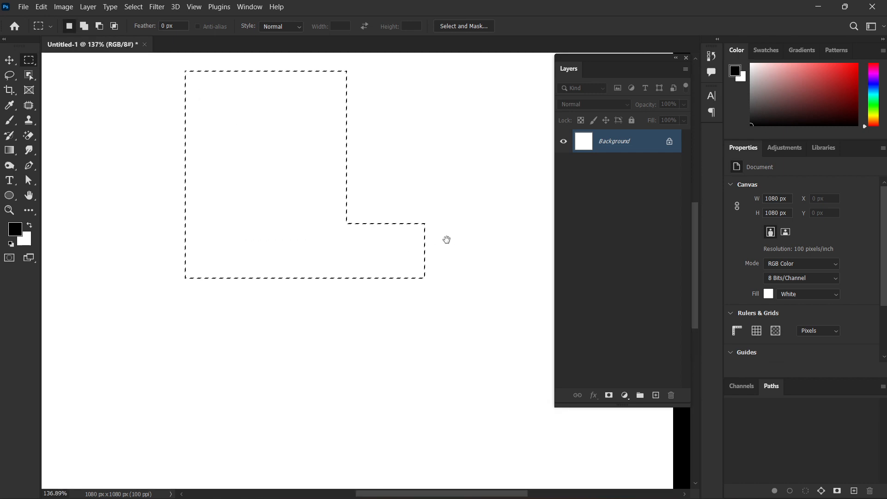
Try Intersect with Selection on the L-shape using overlapping rectangles of about 200 x 344 px and 209 x 351 px, and undo the intersections.
click(113, 28)
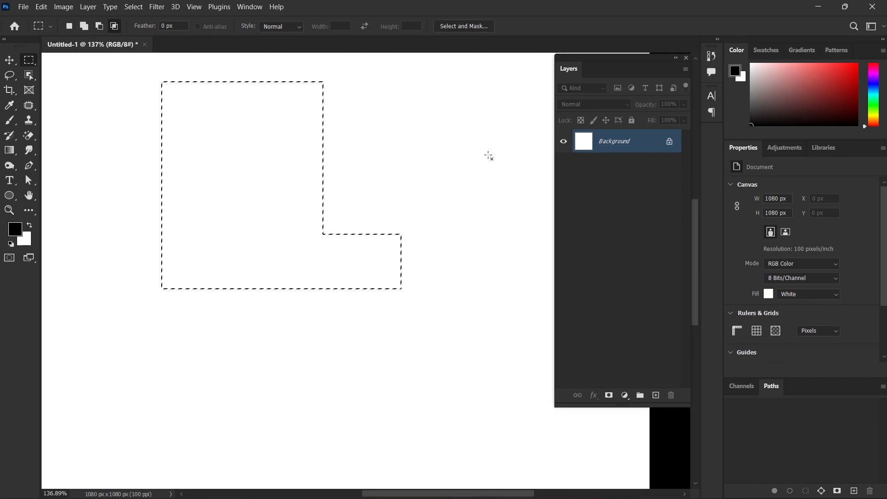
drag(401, 273, 365, 360)
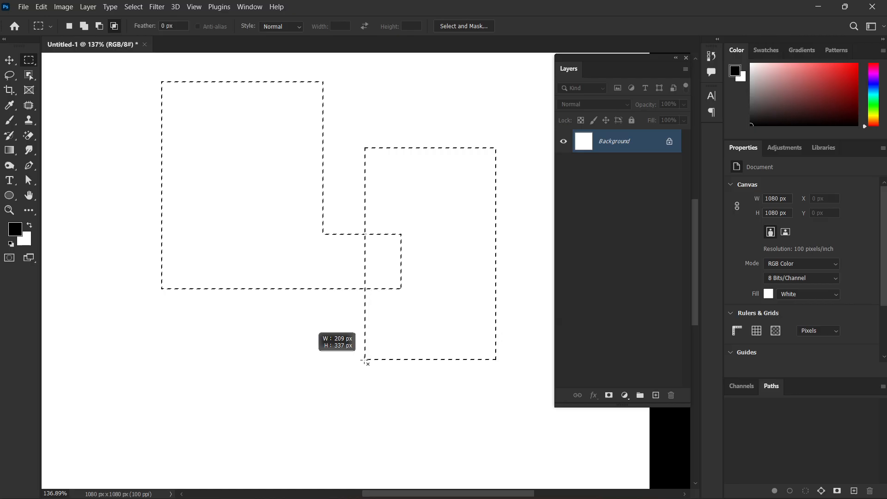
drag(365, 359, 370, 364)
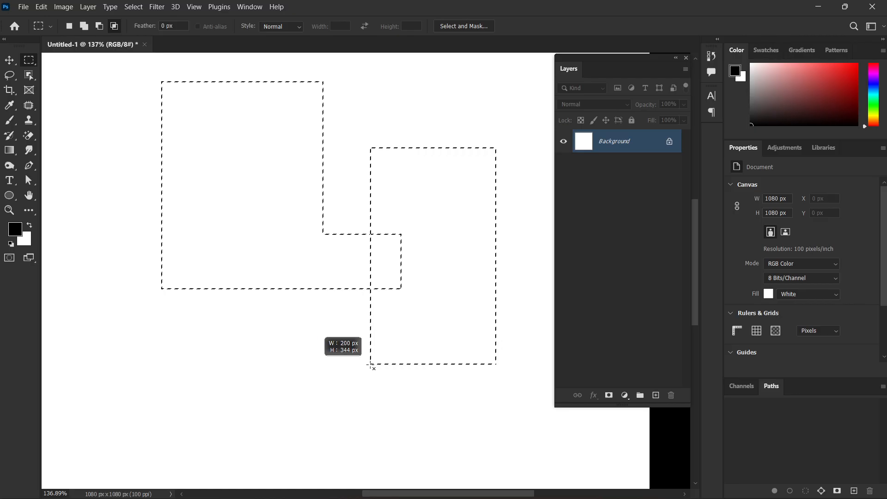
drag(370, 364, 370, 364)
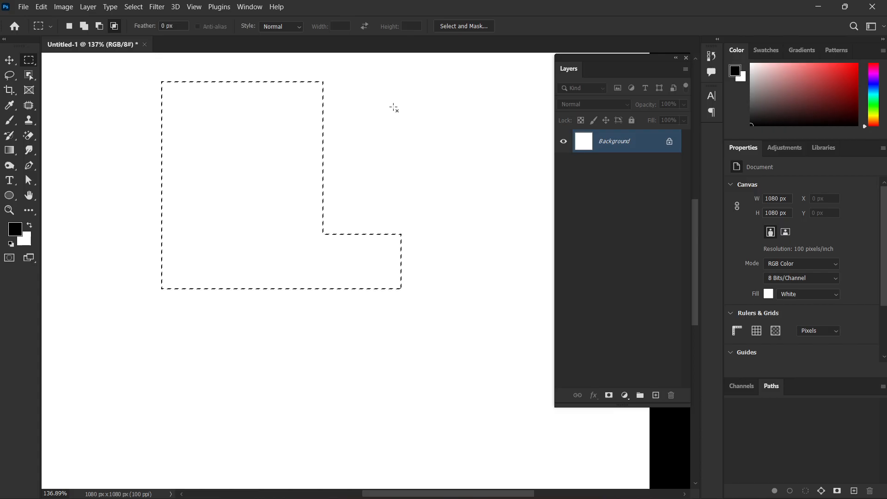
drag(394, 106, 264, 326)
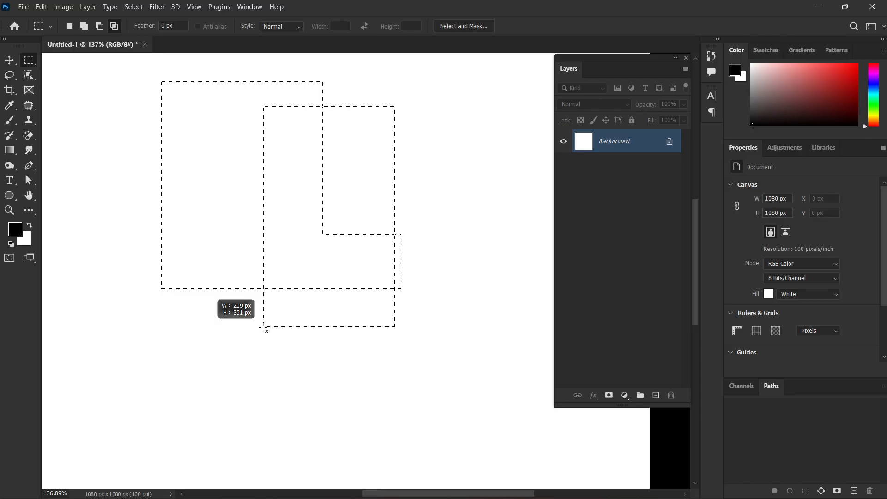
drag(264, 327, 263, 328)
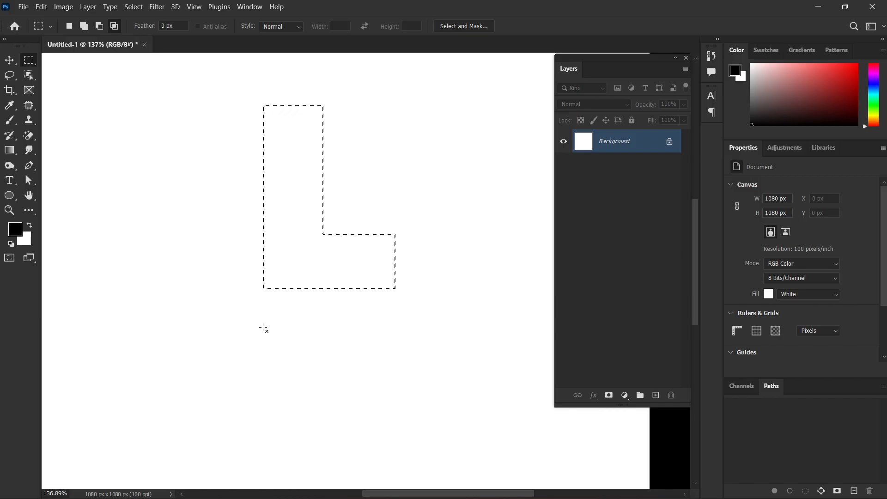
key(ctrl+z)
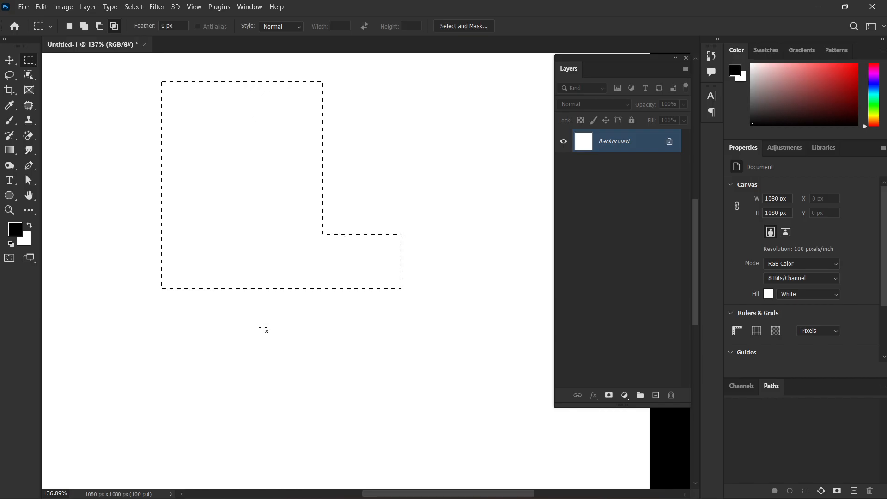
In New Selection mode, temporarily add and subtract overlapping rectangles along the L-shape's right and lower sides to give it a stepped outline.
click(69, 27)
key(shift)
drag(390, 119, 294, 193)
drag(436, 157, 323, 223)
drag(434, 147, 392, 258)
drag(406, 108, 304, 263)
drag(467, 166, 315, 318)
drag(489, 227, 250, 362)
drag(430, 241, 203, 301)
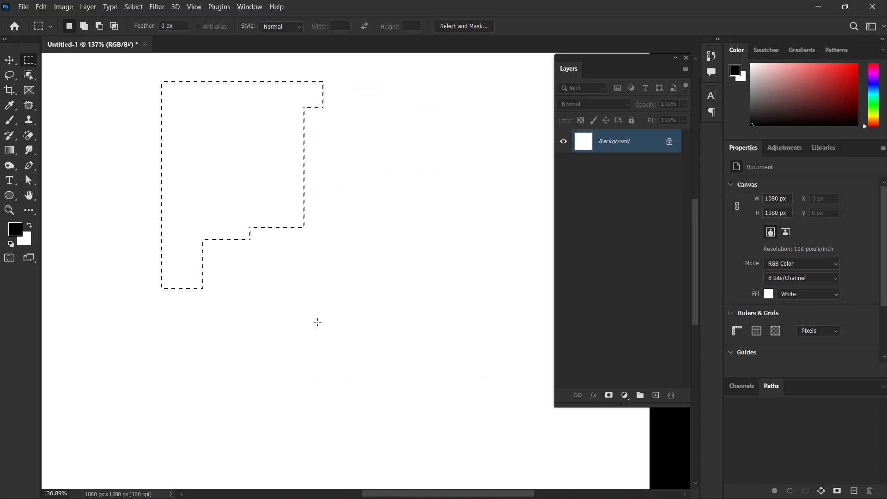
Try temporarily intersecting the stepped selection with a rectangle over its lower-right part, and undo it.
key(shift+alt)
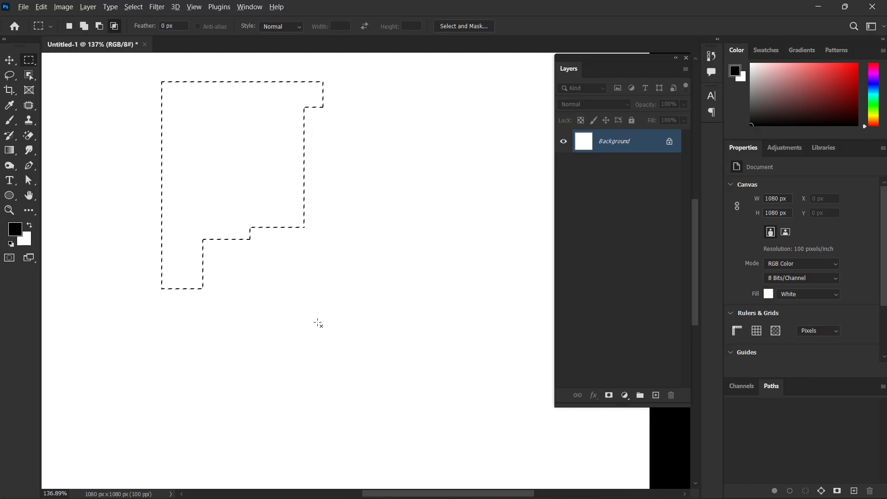
drag(362, 281, 252, 137)
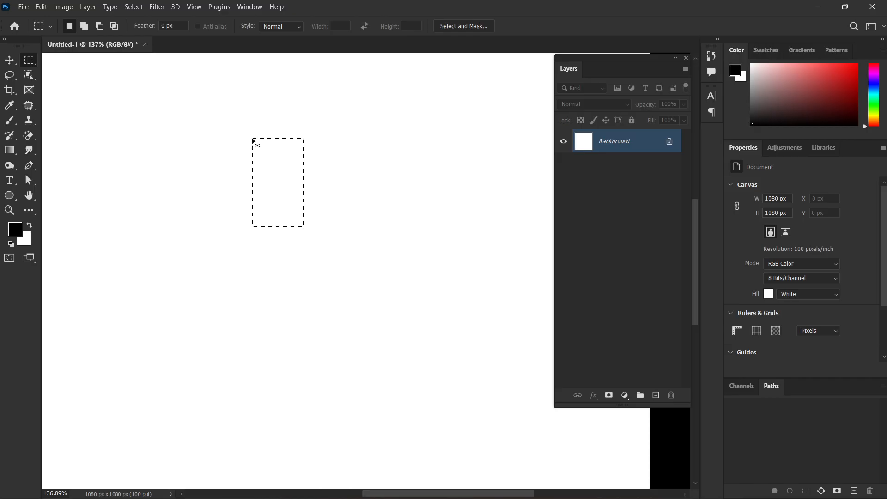
key(ctrl+z)
Switch to the Move tool and deselect the stepped selection.
scroll(259, 183, down, 4)
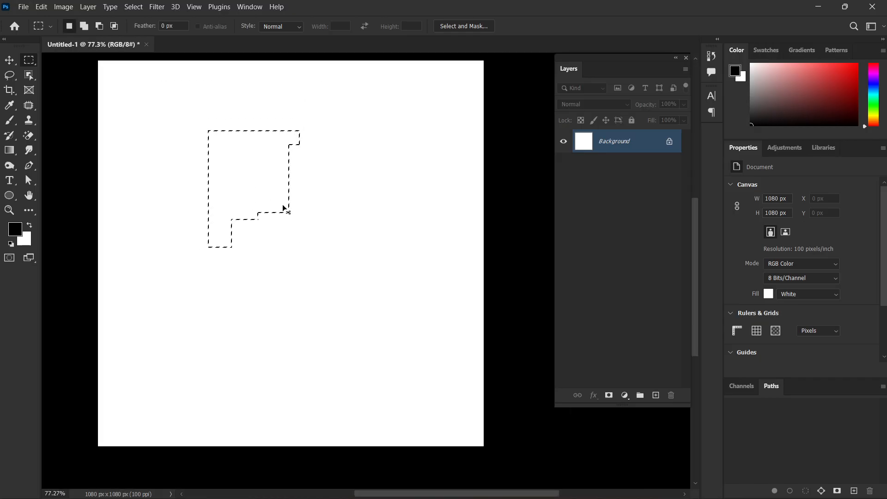
scroll(284, 209, up, 1)
key(v)
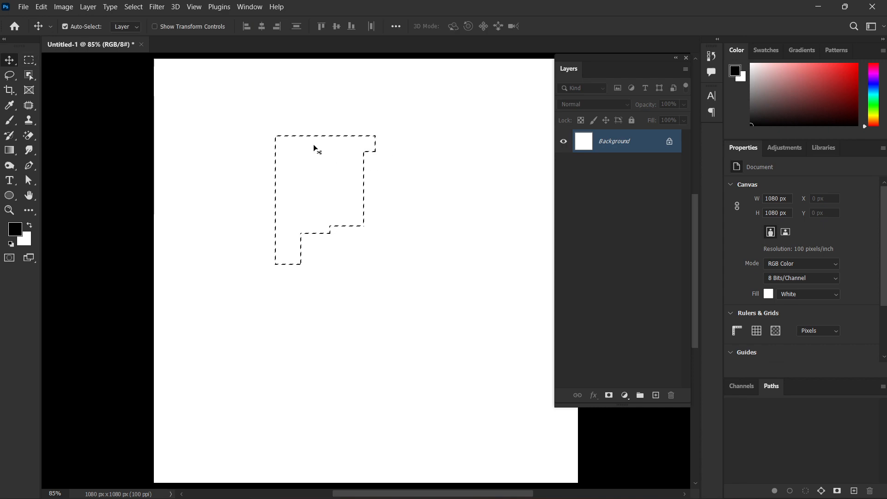
key(ctrl+d)
click(42, 4)
click(41, 4)
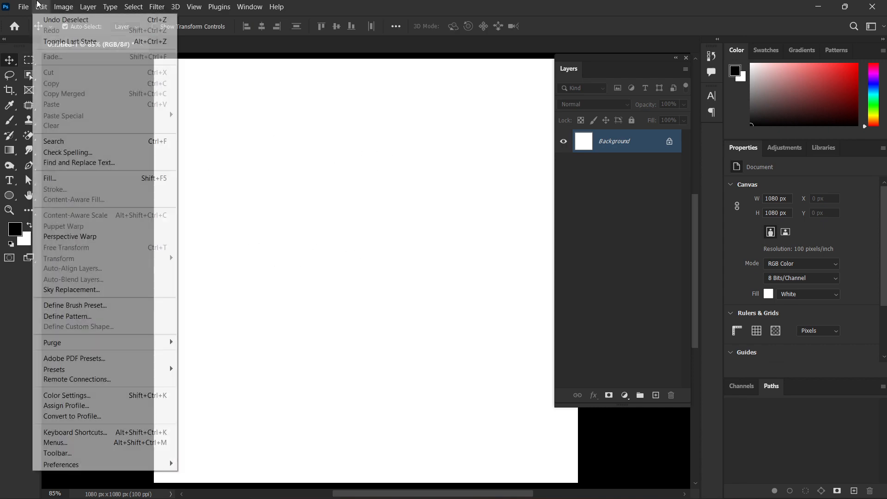
click(23, 7)
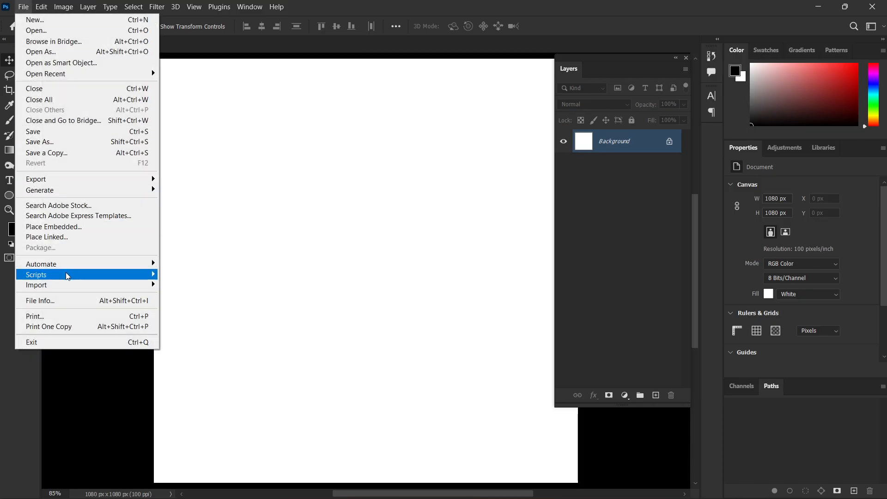
click(67, 227)
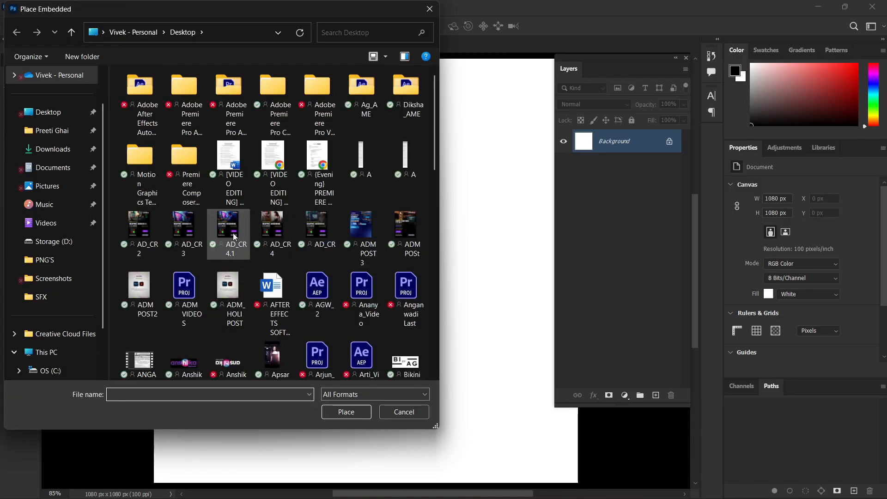
key(Escape)
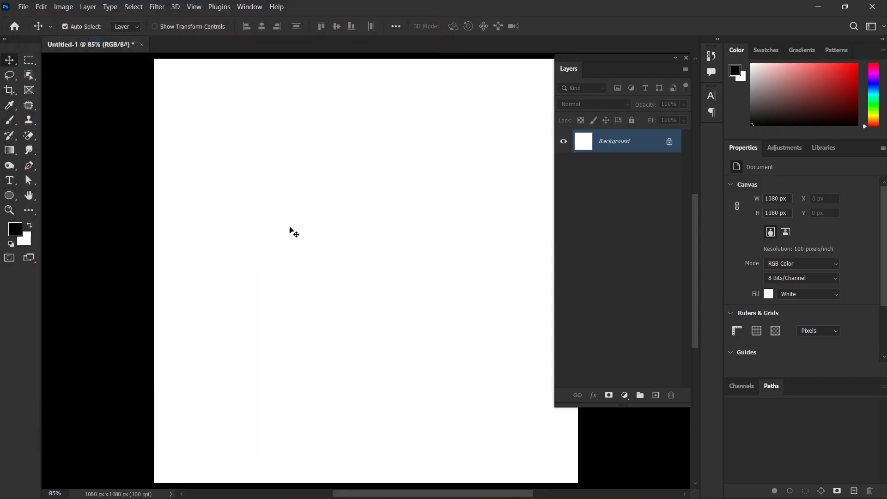
click(290, 231)
click(584, 224)
scroll(487, 226, down, 2)
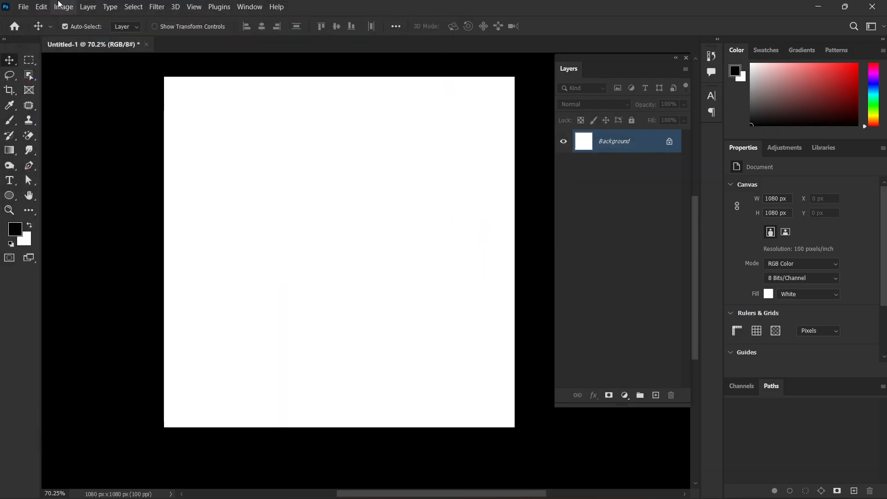
In the keyboard shortcut settings, assign Ctrl+I to the File command Place Embedded and save the change.
click(42, 6)
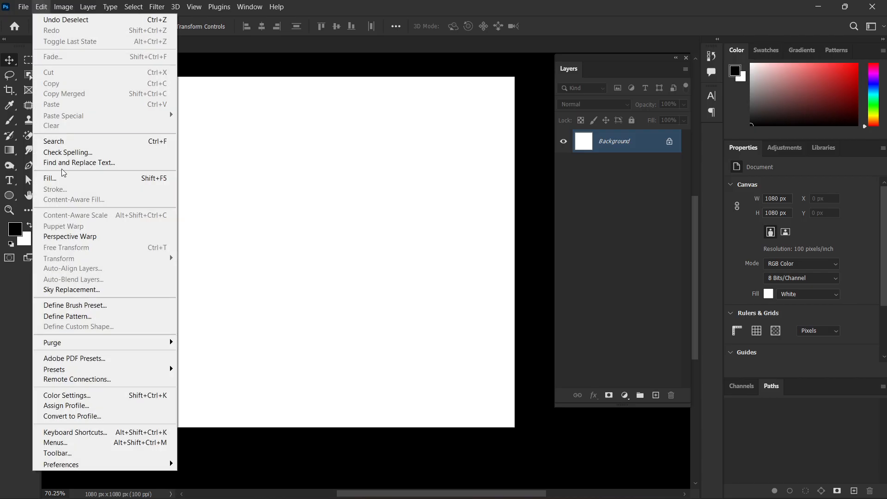
click(90, 432)
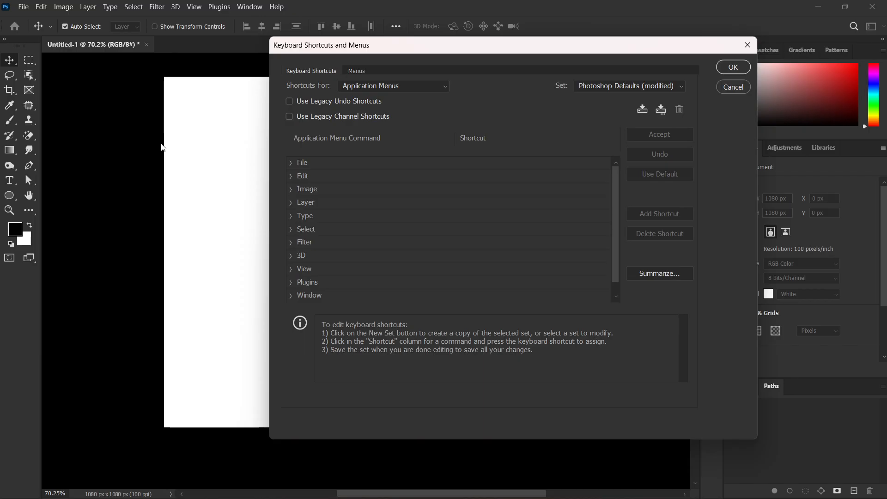
click(315, 167)
click(290, 163)
scroll(345, 227, down, 3)
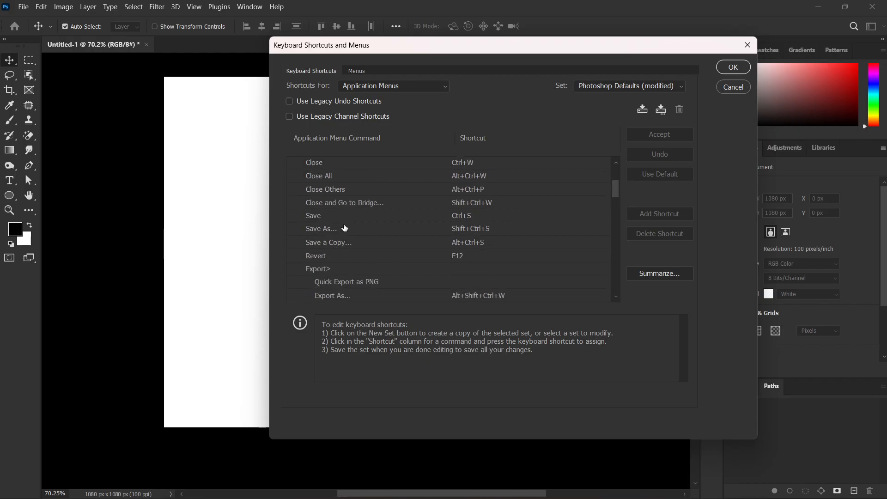
scroll(345, 228, down, 7)
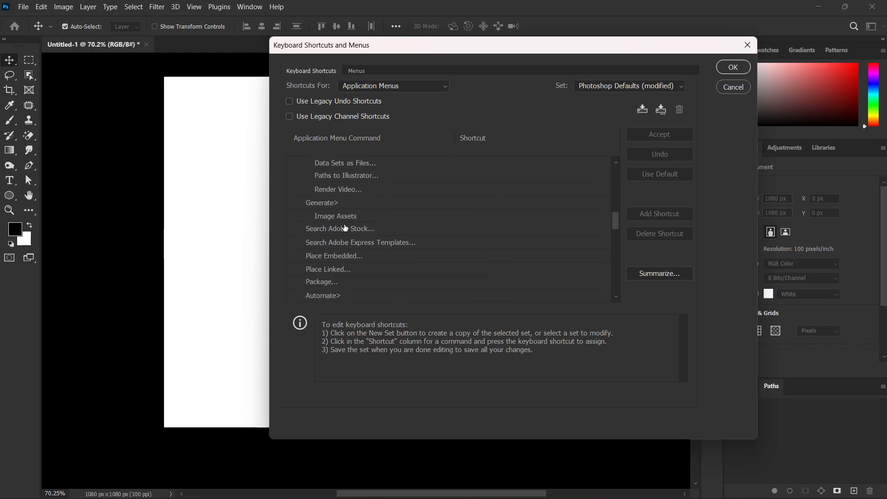
scroll(344, 228, down, 1)
click(350, 218)
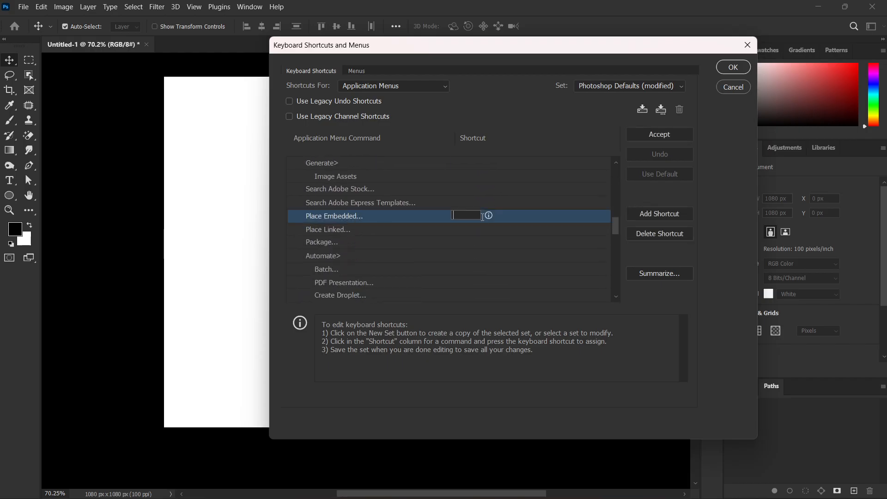
key(ctrl+i)
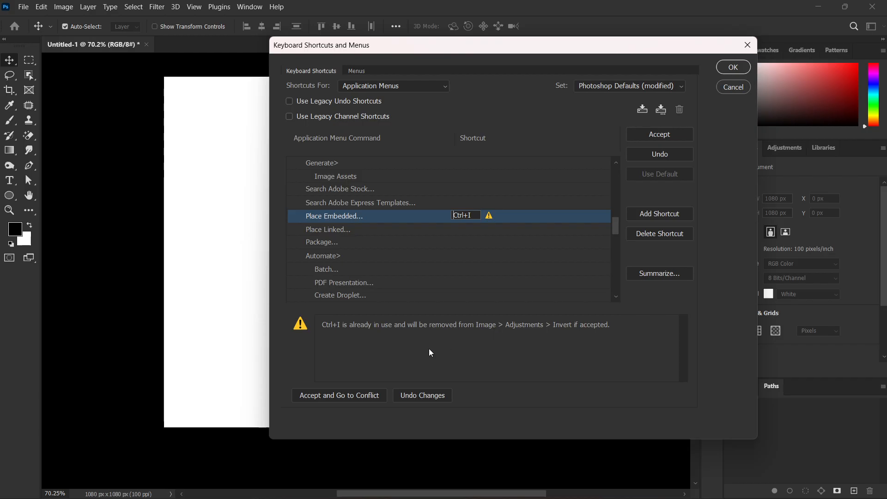
click(663, 137)
click(733, 68)
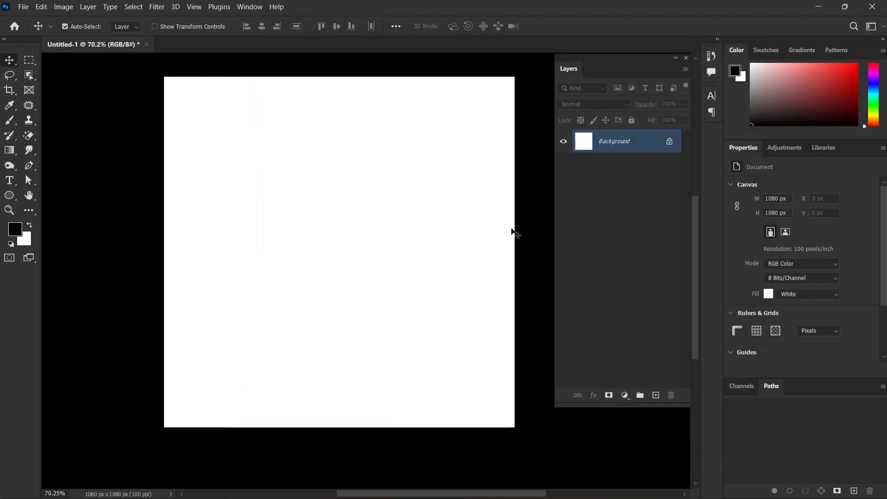
Place the Shoe_Post image from the Downloads folder as an embedded object filling the canvas, and commit the placement.
key(ctrl+shift+p)
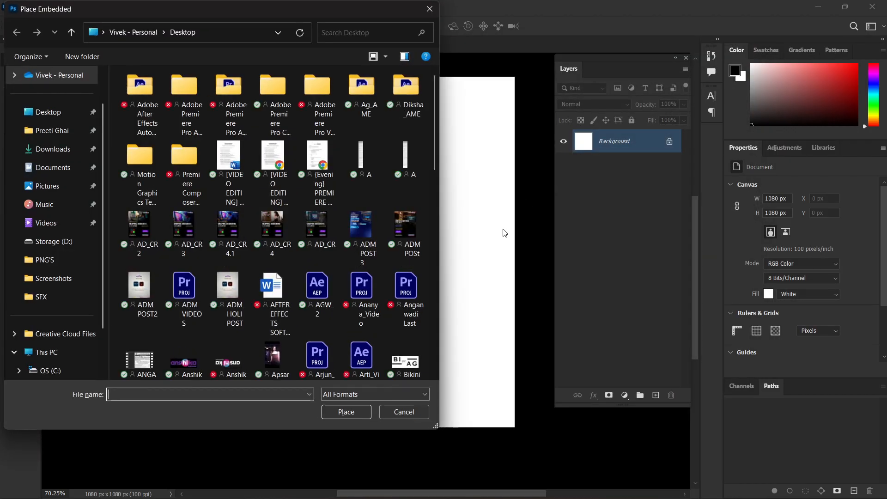
scroll(366, 213, down, 5)
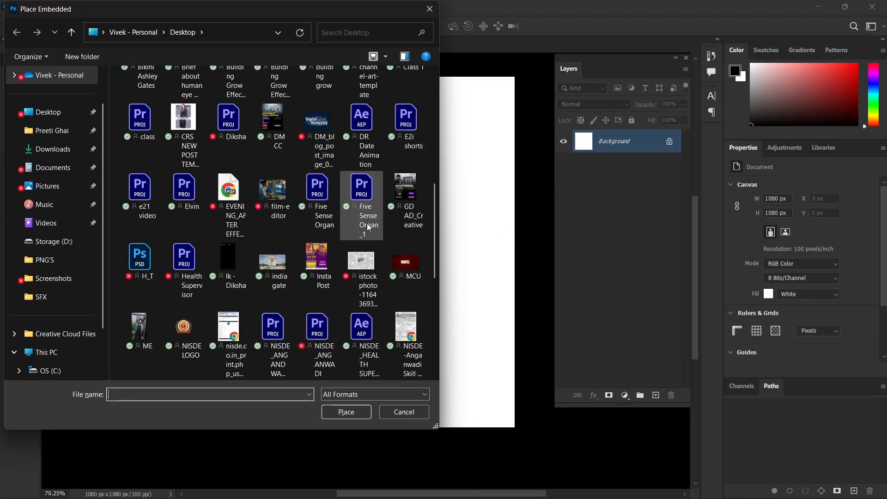
scroll(342, 213, down, 5)
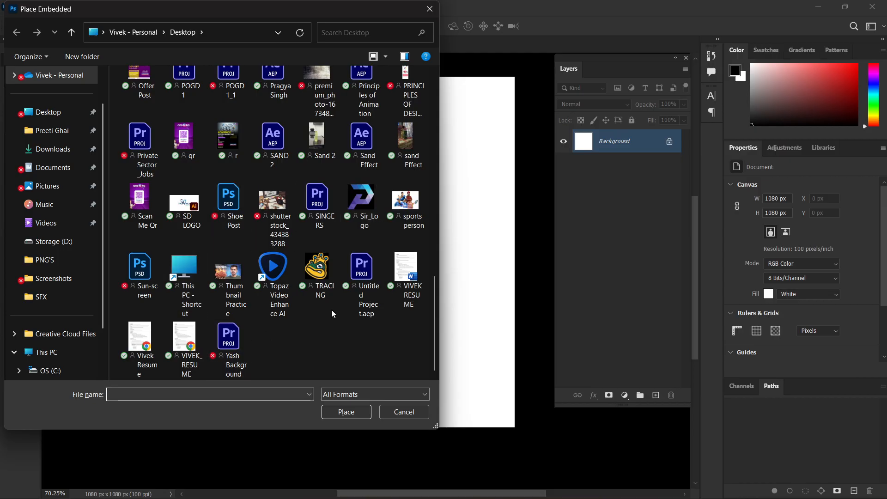
click(46, 150)
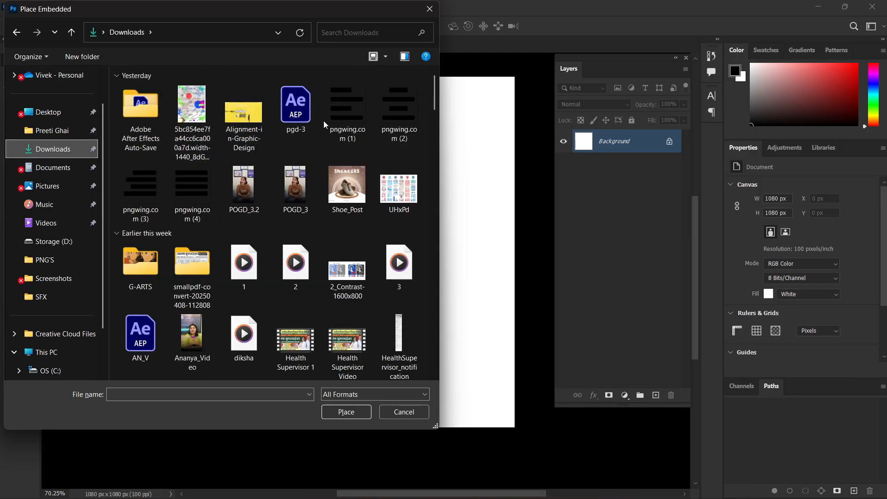
click(347, 187)
double_click(346, 187)
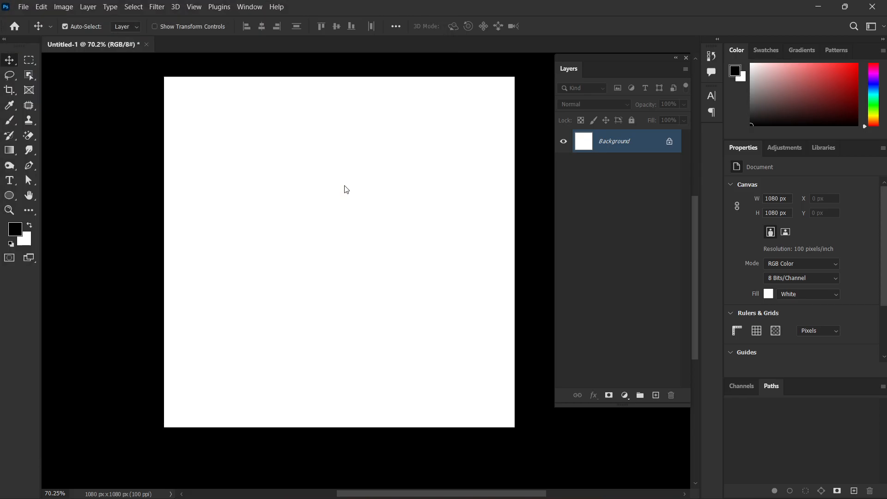
key(Return)
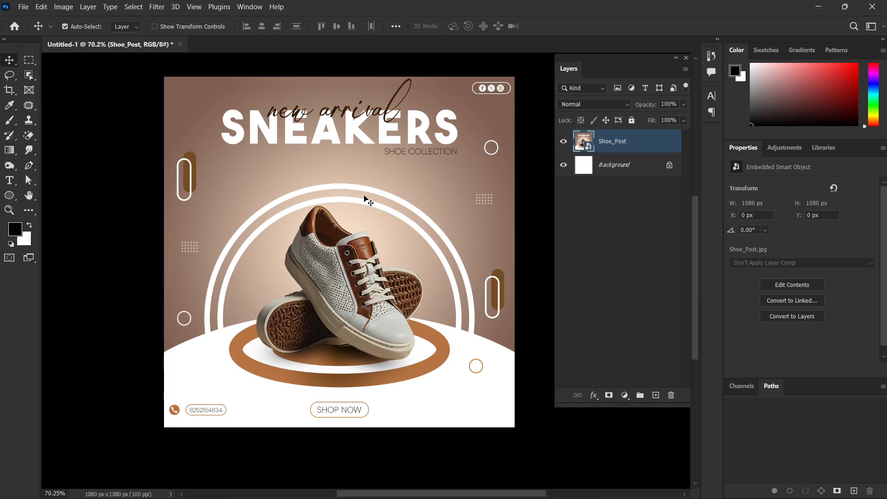
Choose the Elliptical Marquee tool, try an ellipse around the shoes, and rasterize the Shoe_Post layer.
click(28, 60)
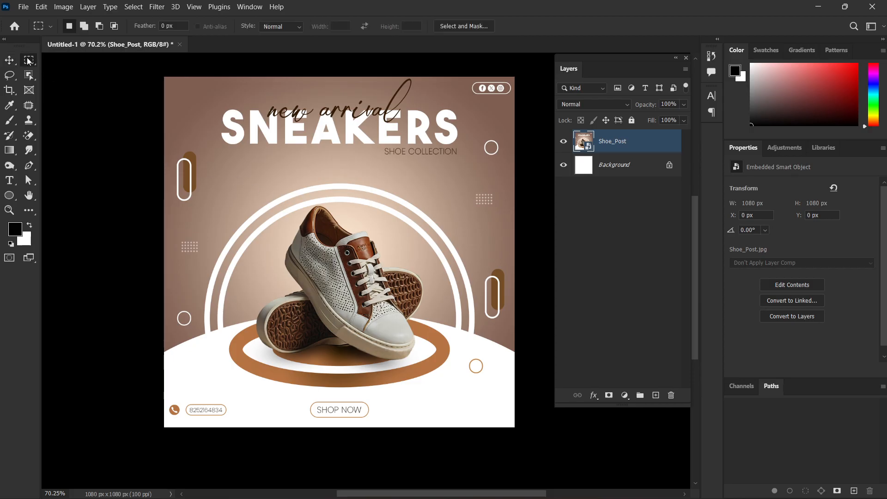
click(76, 71)
drag(282, 146, 393, 322)
click(392, 322)
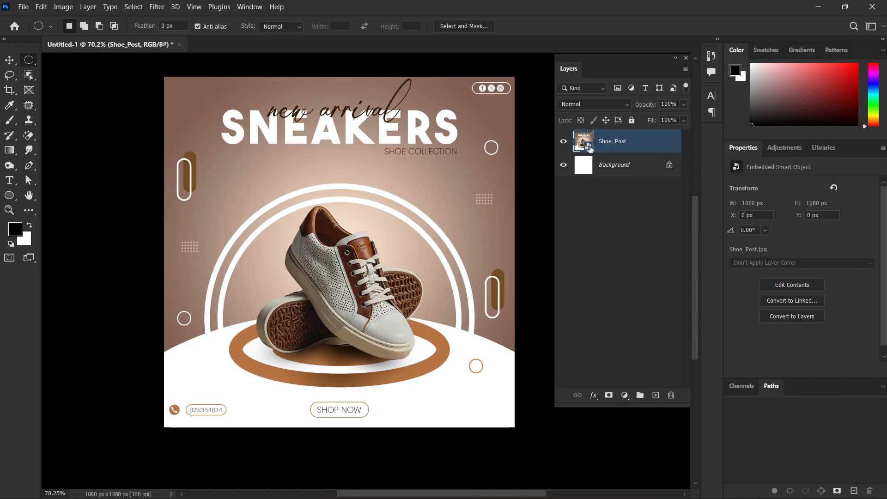
right_click(631, 149)
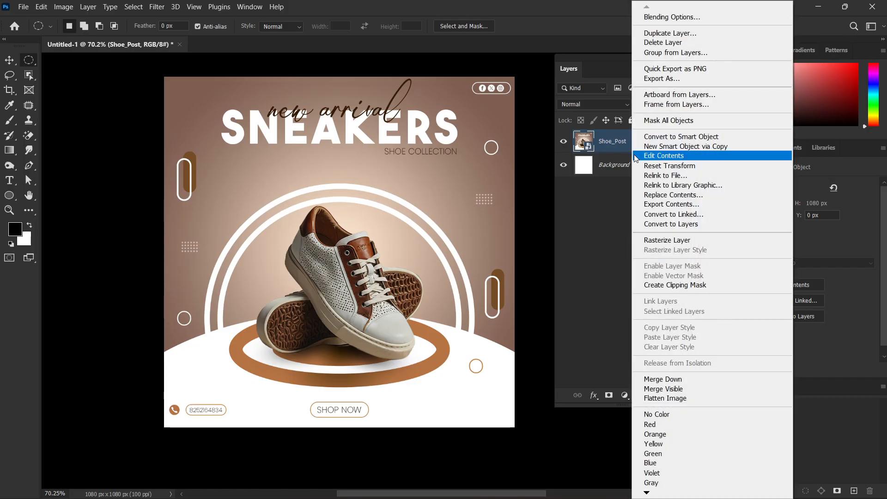
click(666, 240)
Try a circular selection about 395 px wide beside the upper shoe, transform it, cancel the transform, and deselect.
drag(197, 182, 187, 310)
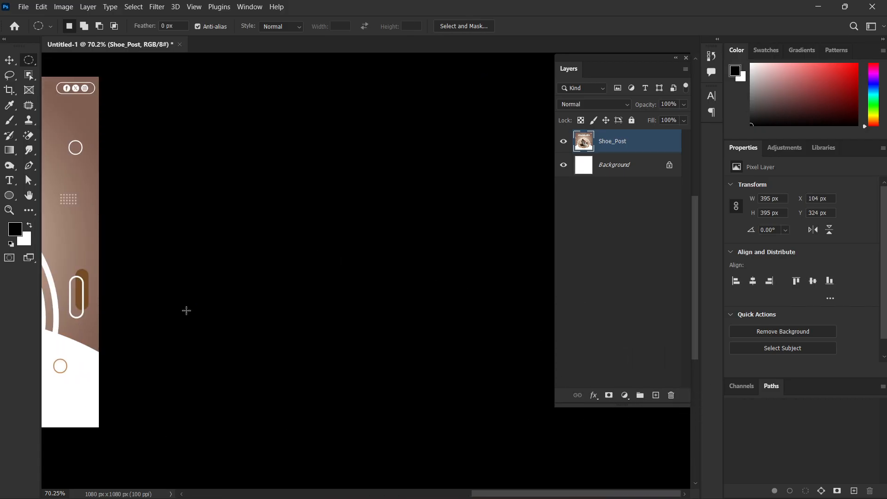
drag(255, 317, 645, 319)
drag(339, 283, 293, 275)
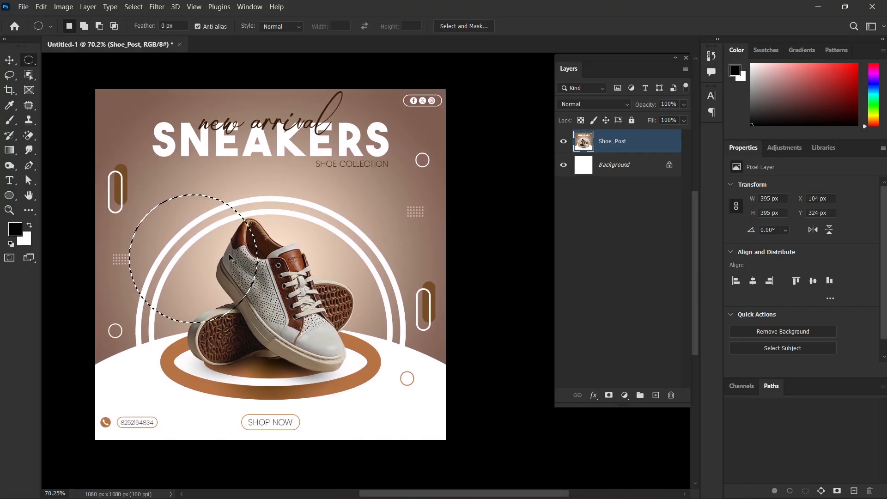
key(ctrl+t)
drag(257, 258, 355, 297)
key(ctrl+z)
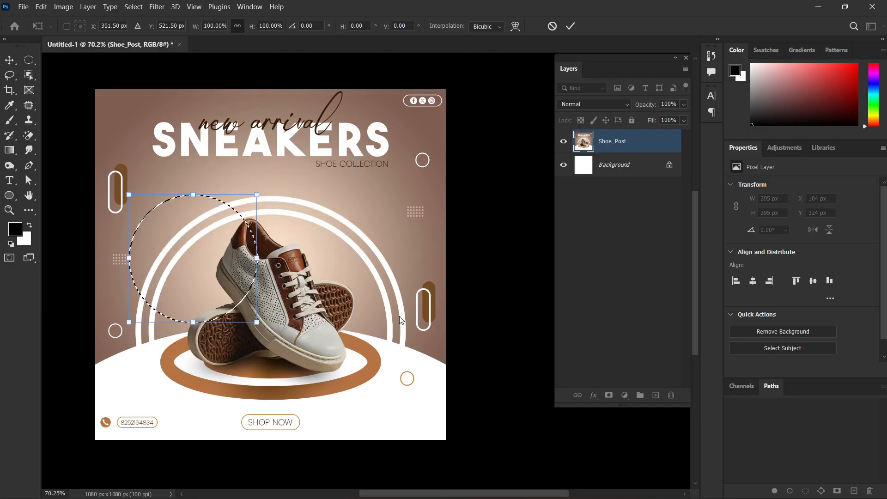
key(Escape)
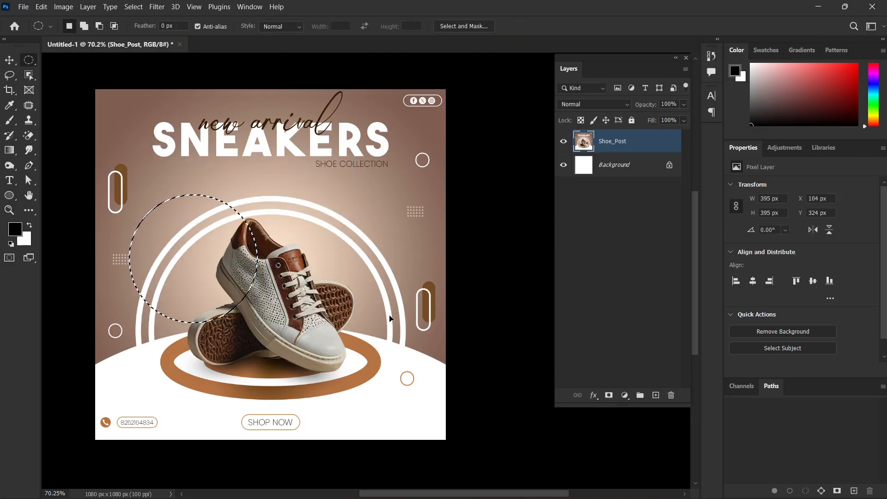
key(ctrl+d)
key(ctrl+z)
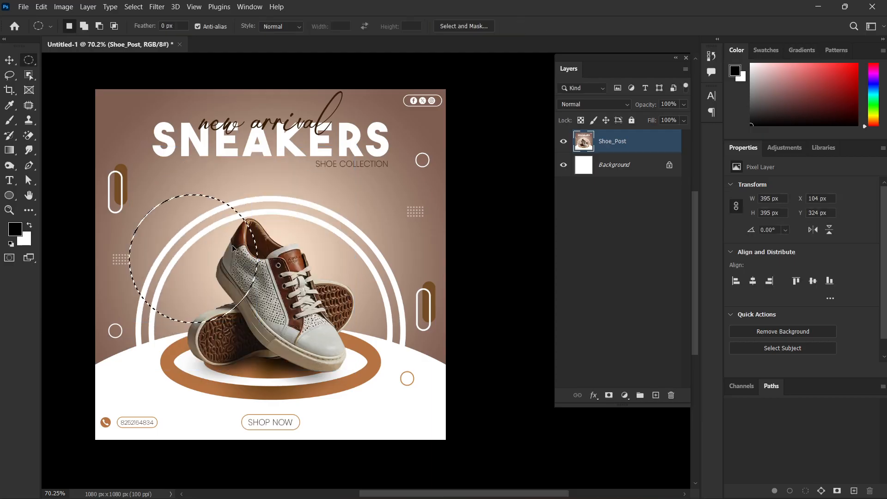
key(ctrl+d)
Fit a circular selection about 818 px wide to the outer white arch, try deleting the area inside it, and undo the deletion.
drag(156, 152, 449, 409)
key(ctrl+z)
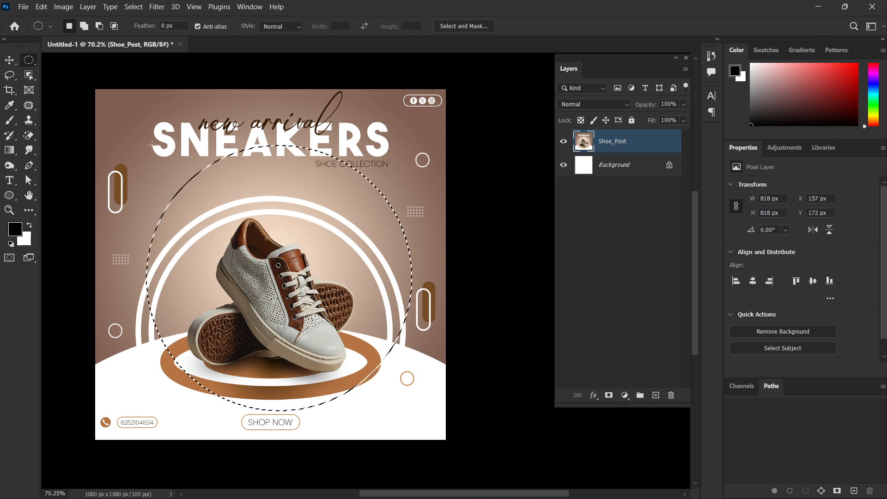
drag(306, 231, 296, 281)
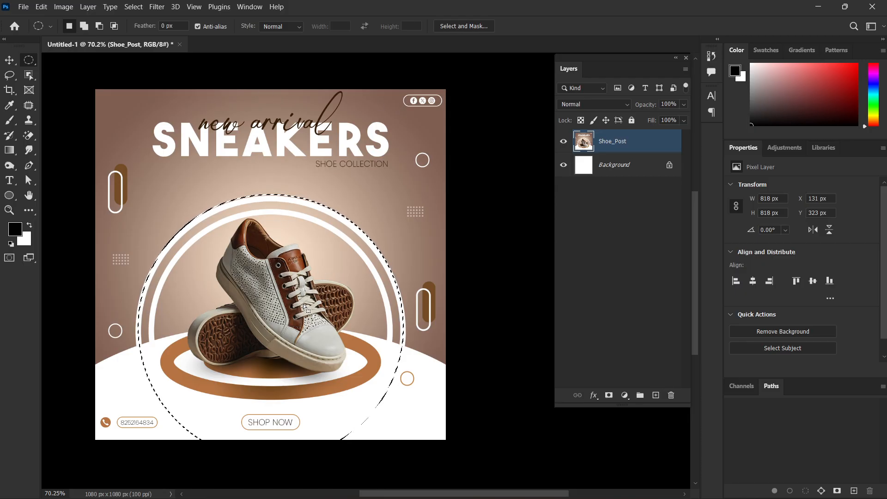
key(Delete)
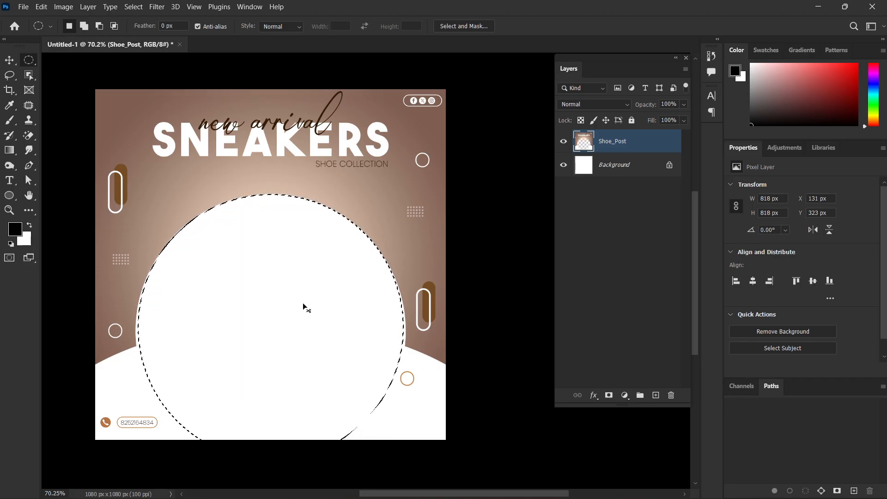
key(ctrl+z)
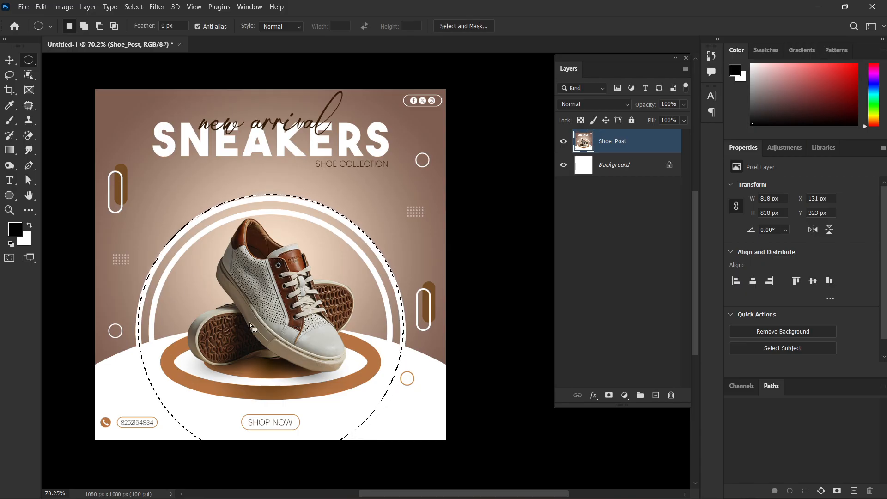
Invert the circular selection and delete the Shoe_Post artwork outside the circle.
right_click(292, 236)
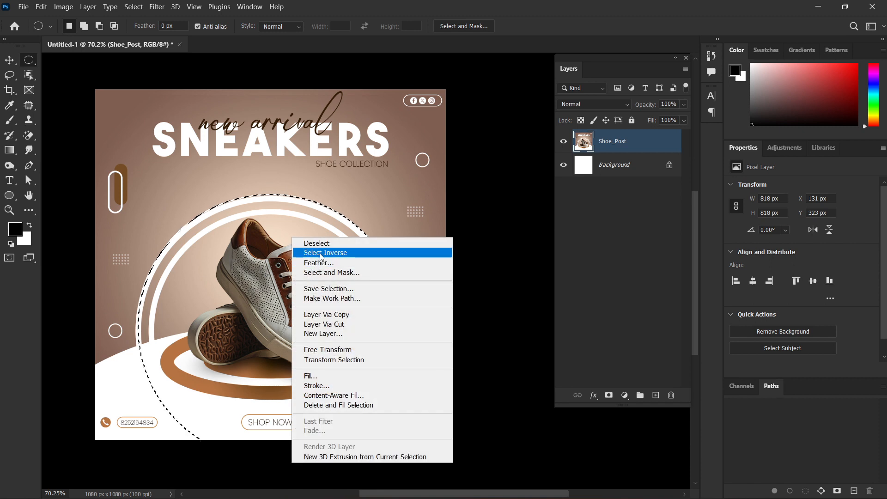
click(232, 272)
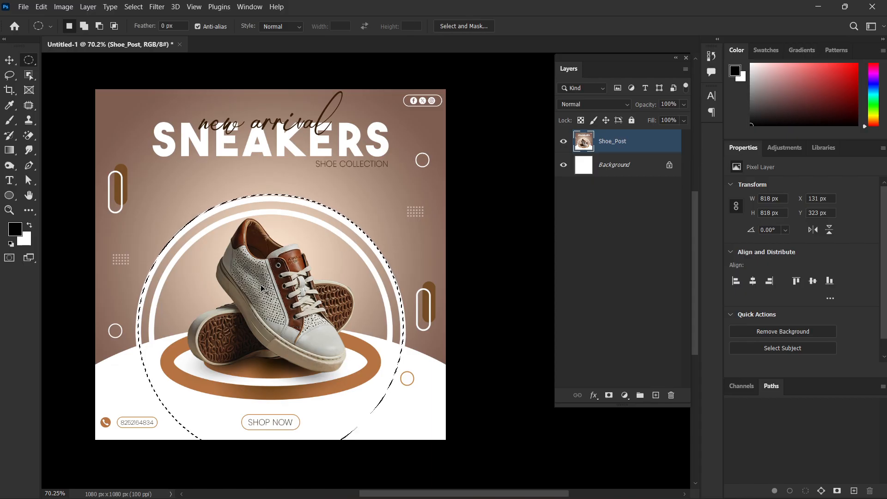
key(ctrl+shift+i)
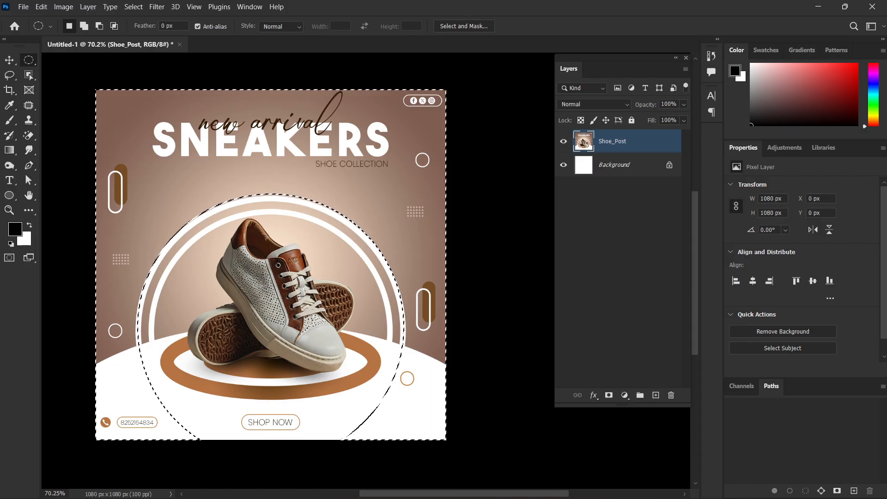
key(Delete)
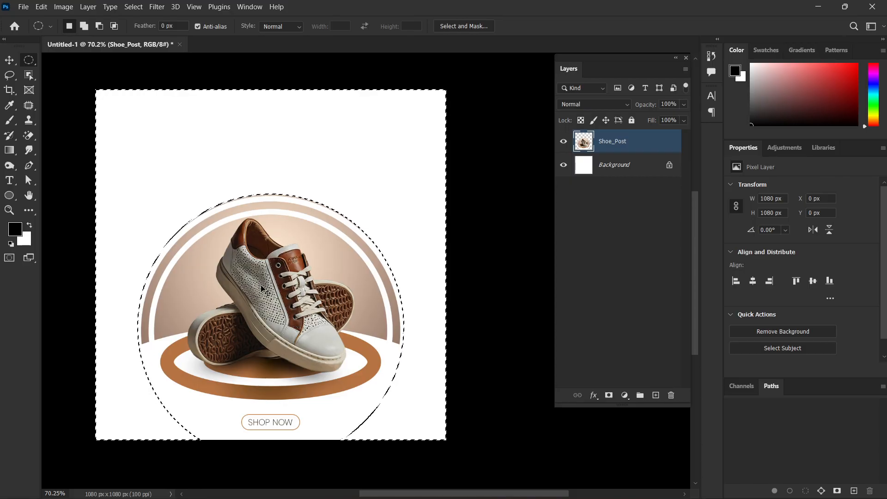
Deselect and move the remaining shoe artwork straight up to about Y 162 px with the Move tool.
key(ctrl+d)
key(v)
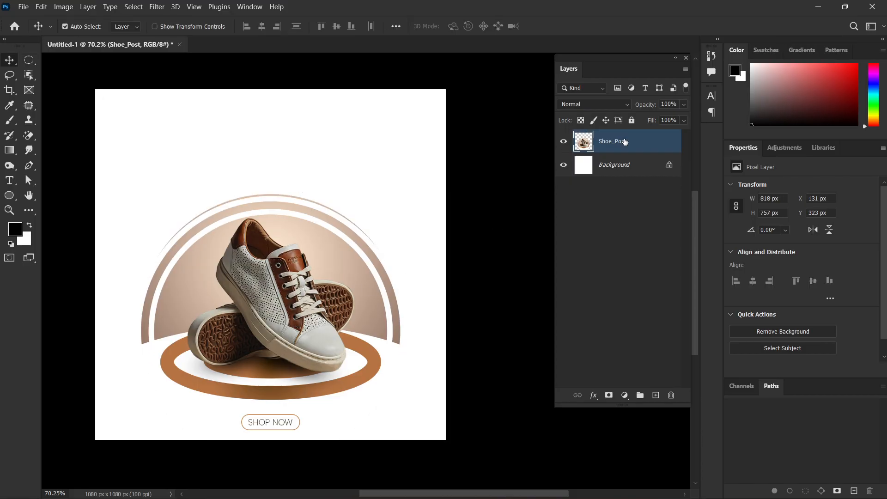
drag(343, 305, 342, 248)
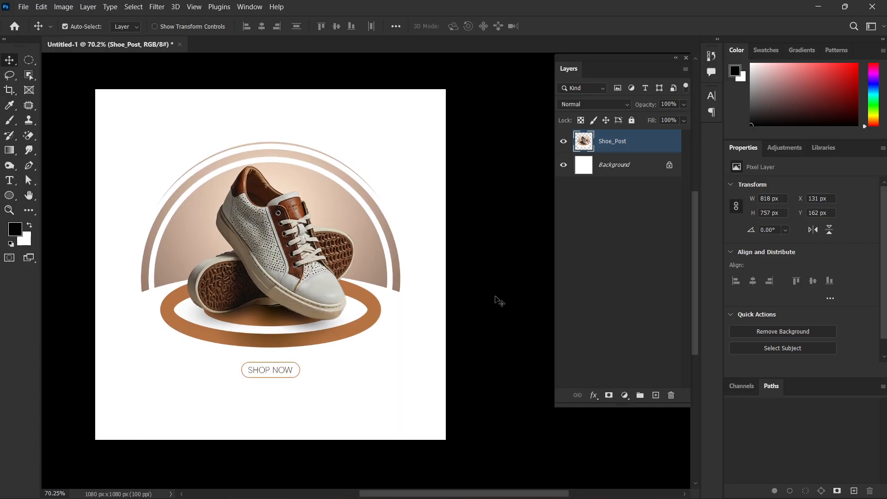
Return to the Elliptical Marquee tool and undo the move, the deletion outside the circle, the inversion and the circular selection.
click(26, 63)
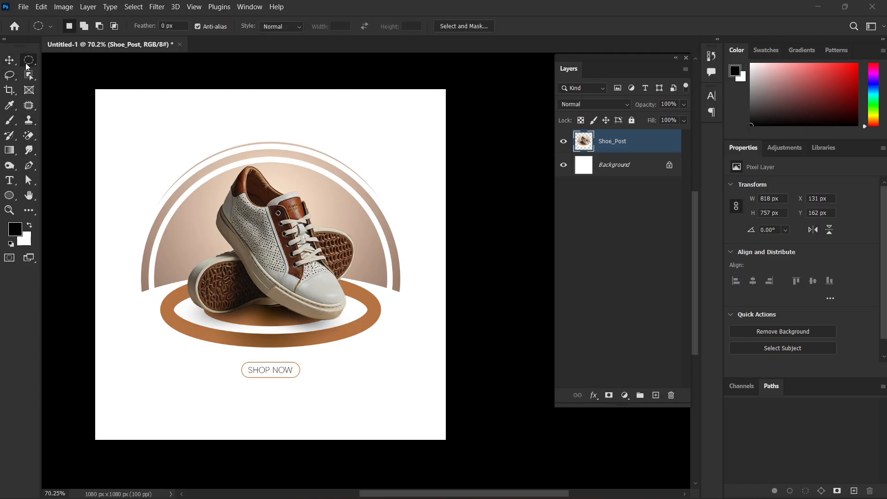
click(29, 56)
key(ctrl+z)
key(ctrl+z)
key(ctrl+z)
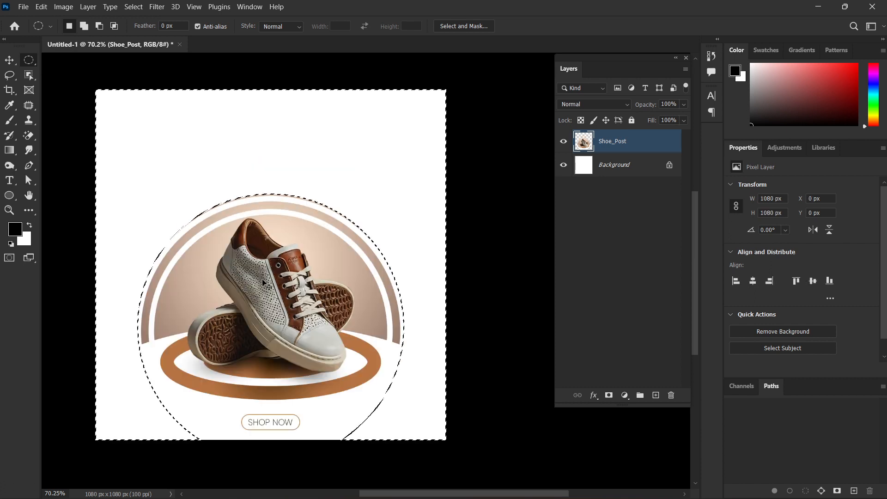
key(ctrl+z)
key(ctrl+z)
key(ctrl+z)
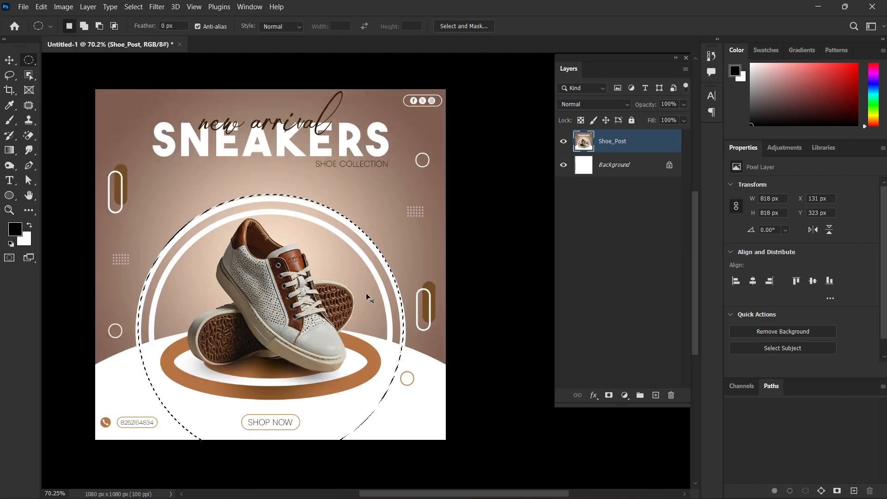
key(ctrl+z)
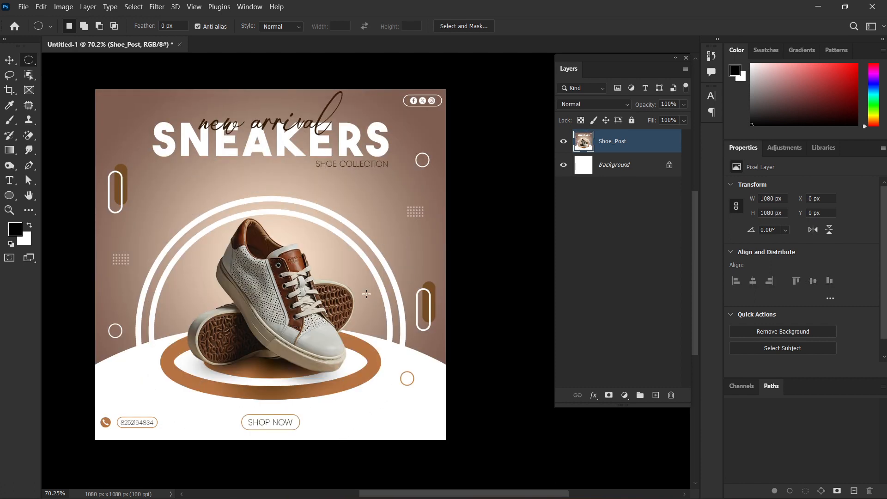
Undo the placement of Shoe_Post and select a one-pixel row across the blank canvas with the Single Row Marquee tool.
key(ctrl+z)
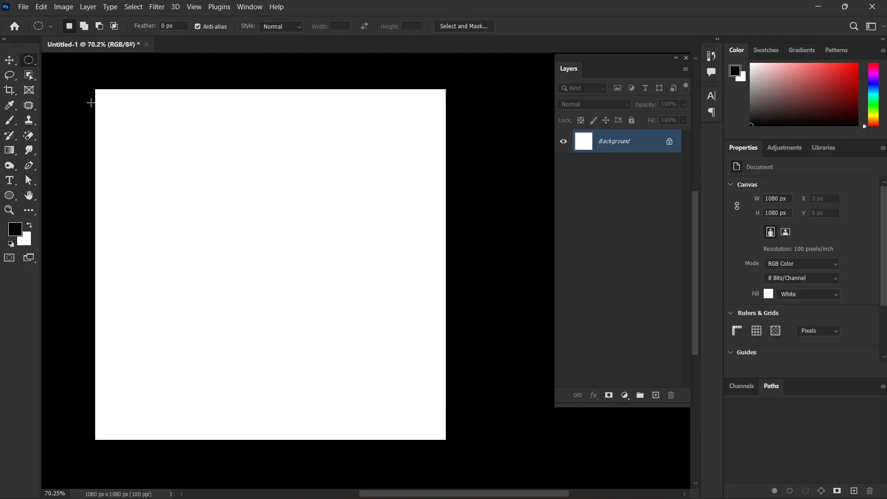
right_click(35, 60)
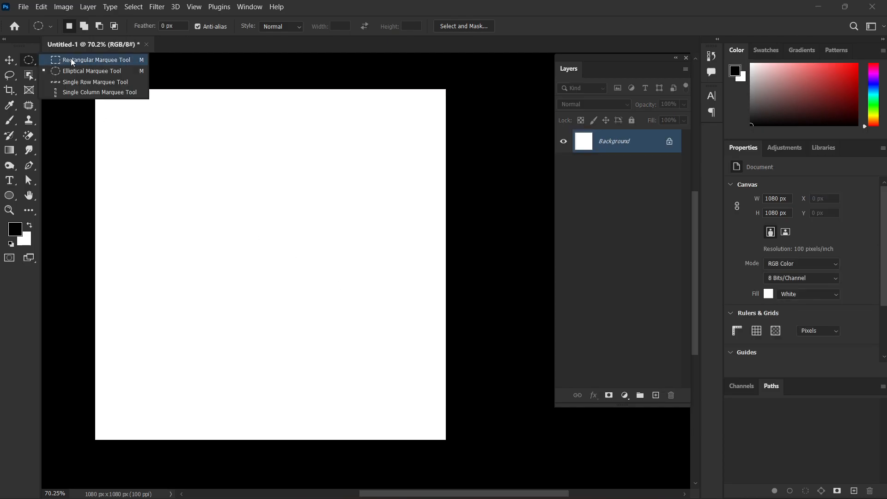
click(85, 84)
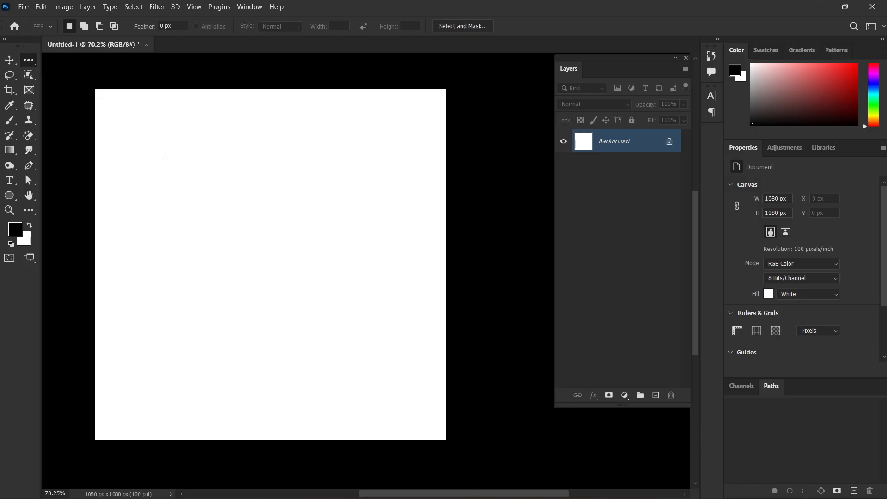
click(267, 227)
scroll(249, 226, up, 5)
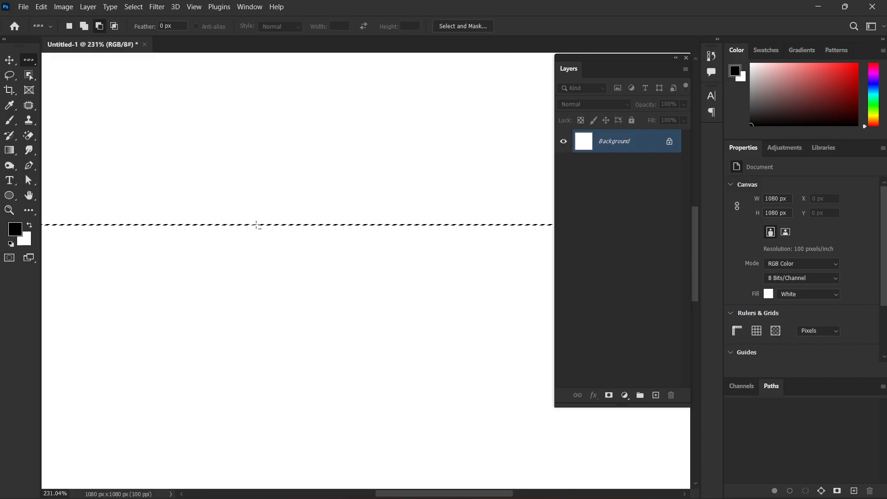
scroll(249, 219, up, 6)
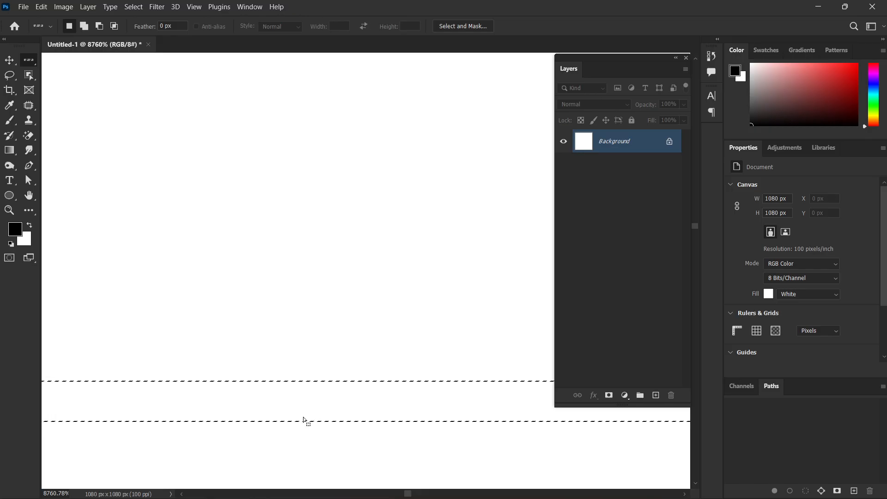
scroll(303, 421, down, 15)
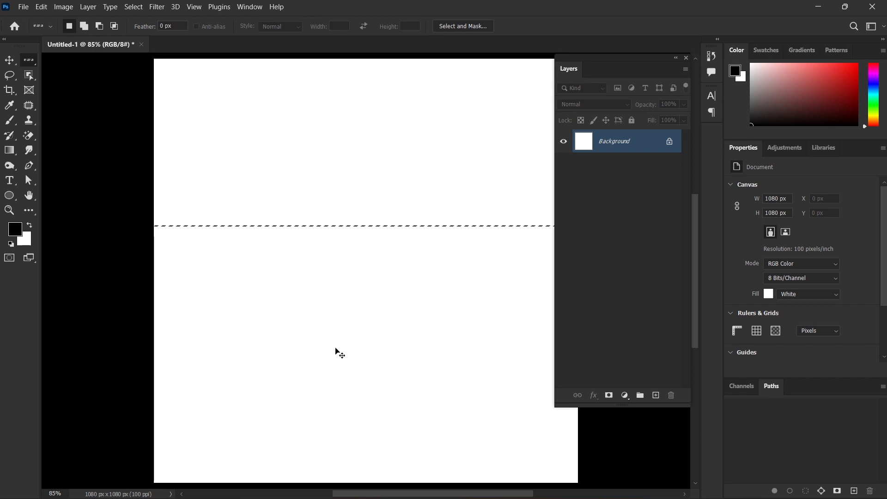
Select one-pixel columns at several positions on the canvas with the Single Column Marquee tool and deselect.
right_click(27, 60)
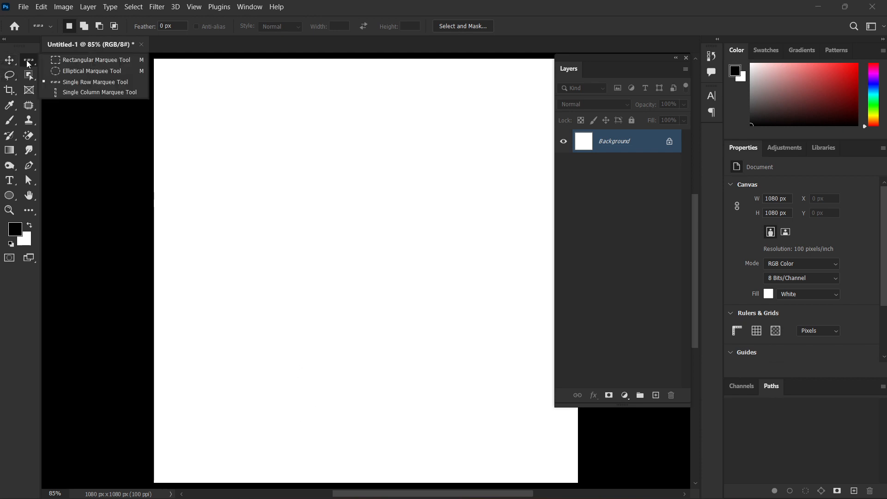
click(86, 94)
click(230, 141)
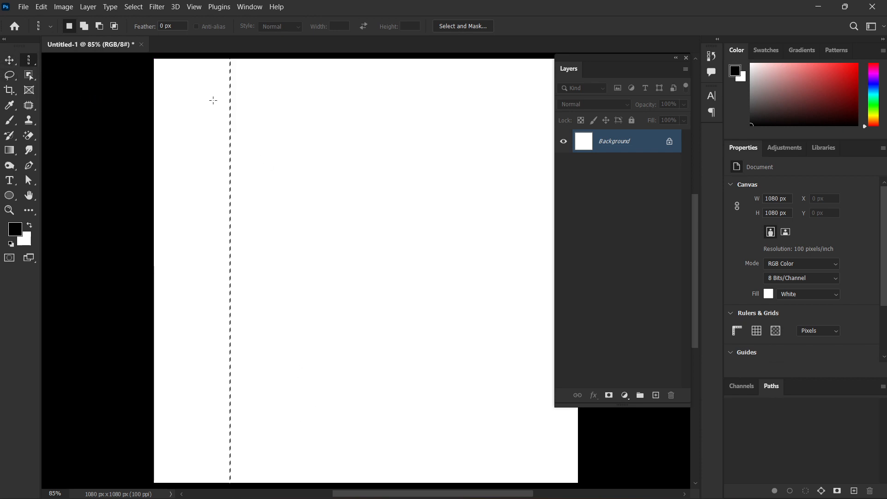
click(422, 237)
click(326, 292)
click(405, 280)
click(190, 264)
click(199, 270)
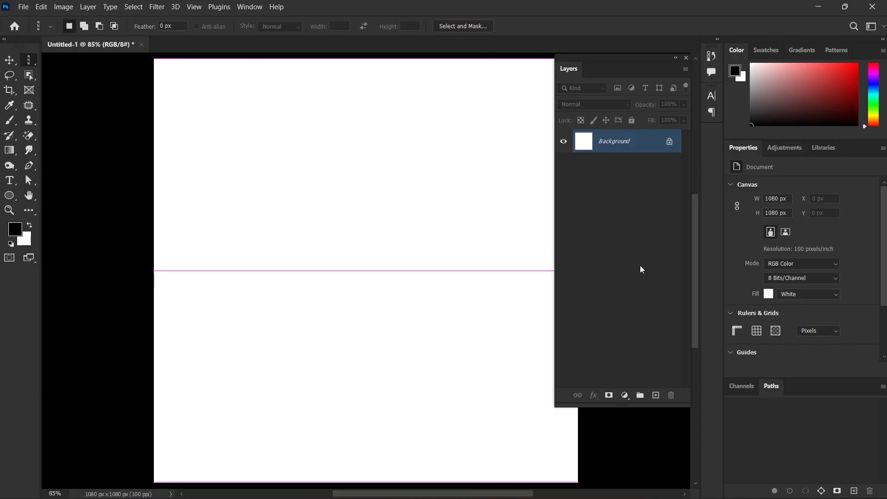
drag(641, 269, 250, 313)
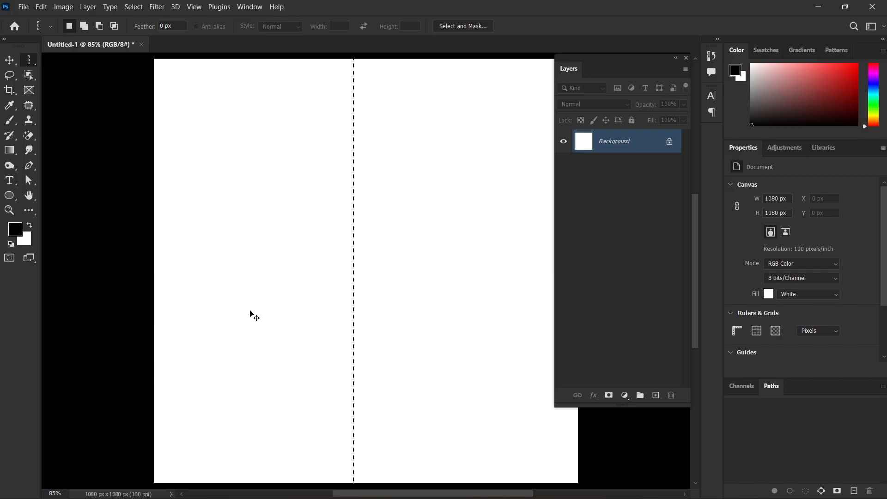
key(ctrl+d)
Switch the marquee tool back to Rectangular Marquee and activate the Lasso tool.
right_click(28, 63)
click(27, 63)
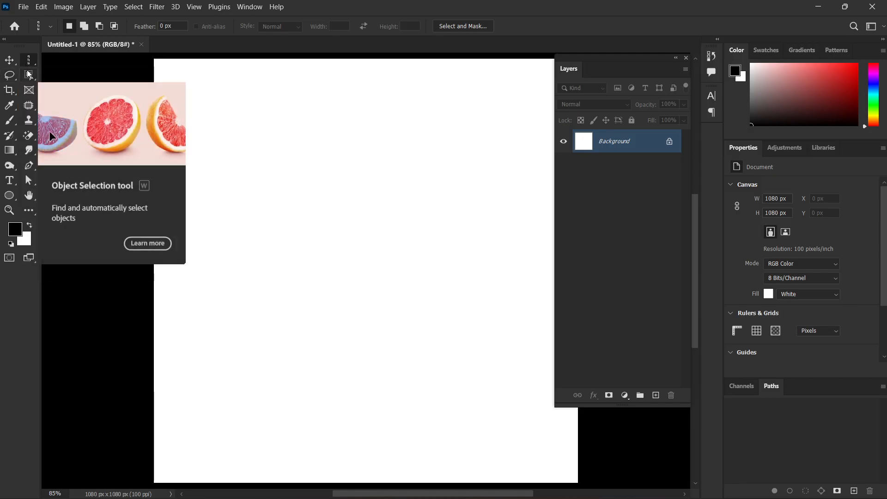
right_click(13, 79)
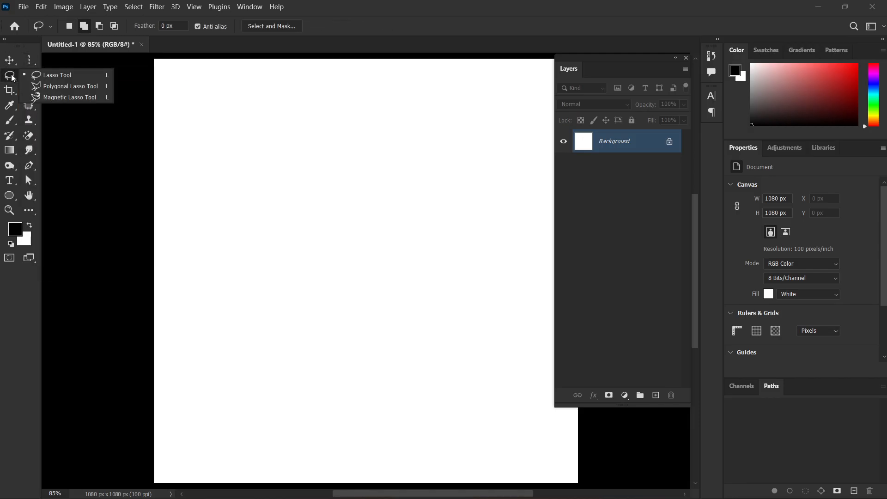
click(13, 78)
right_click(11, 80)
click(47, 79)
click(25, 61)
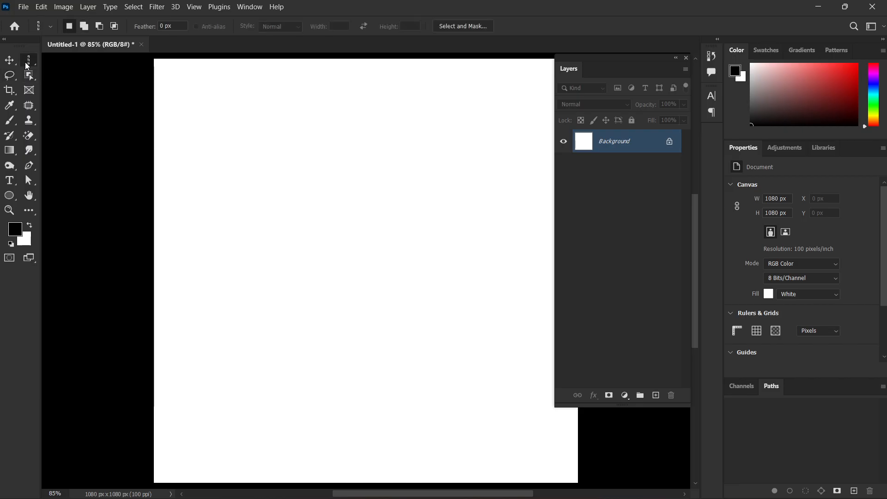
right_click(28, 60)
click(60, 61)
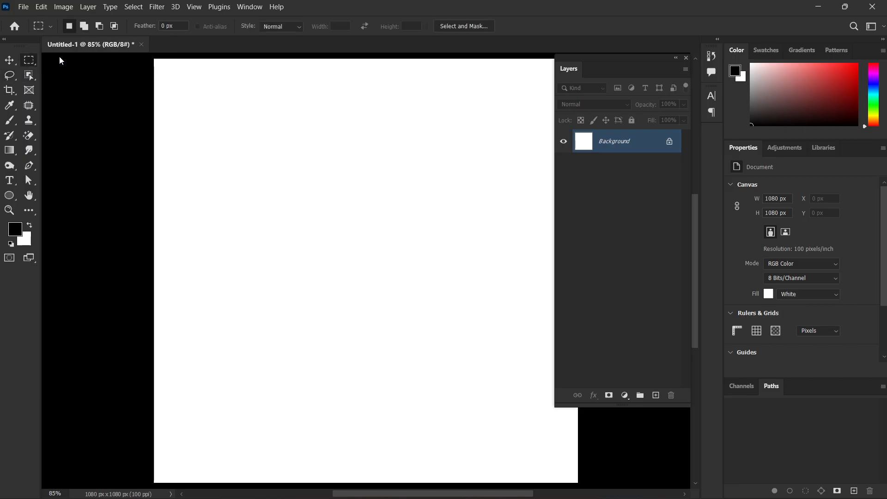
click(8, 75)
right_click(8, 75)
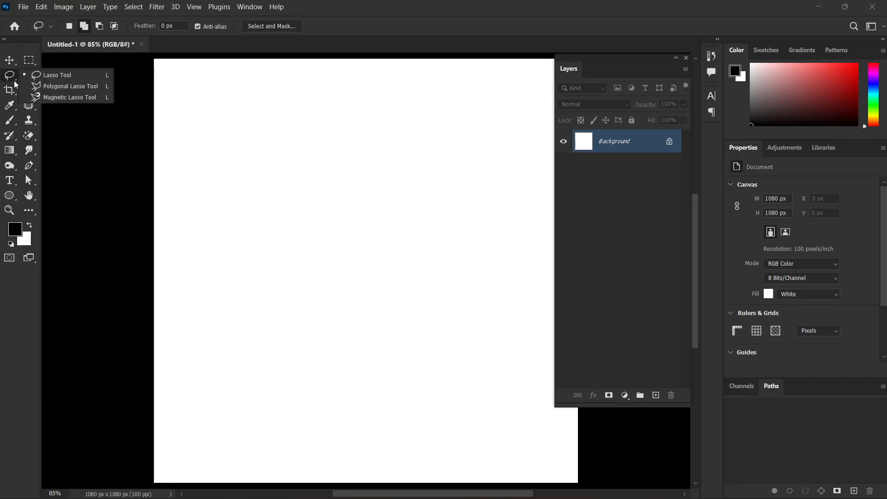
click(46, 77)
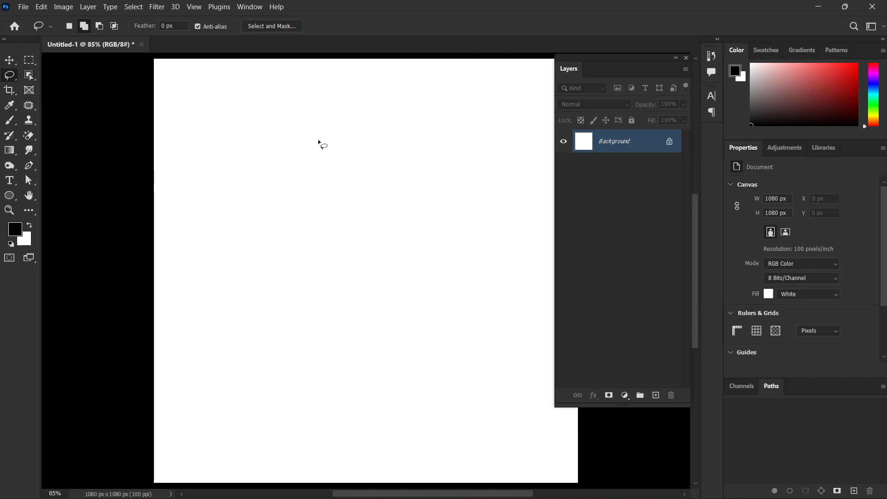
Try freehand selections with the Lasso tool on the blank canvas and clear them.
mouse_move(278, 91)
mouse_down()
mouse_move(210, 201)
mouse_move(252, 291)
mouse_move(306, 270)
mouse_up()
click(306, 271)
mouse_move(325, 125)
mouse_down()
mouse_move(280, 259)
mouse_move(398, 253)
mouse_move(416, 110)
mouse_move(326, 123)
mouse_up()
click(249, 160)
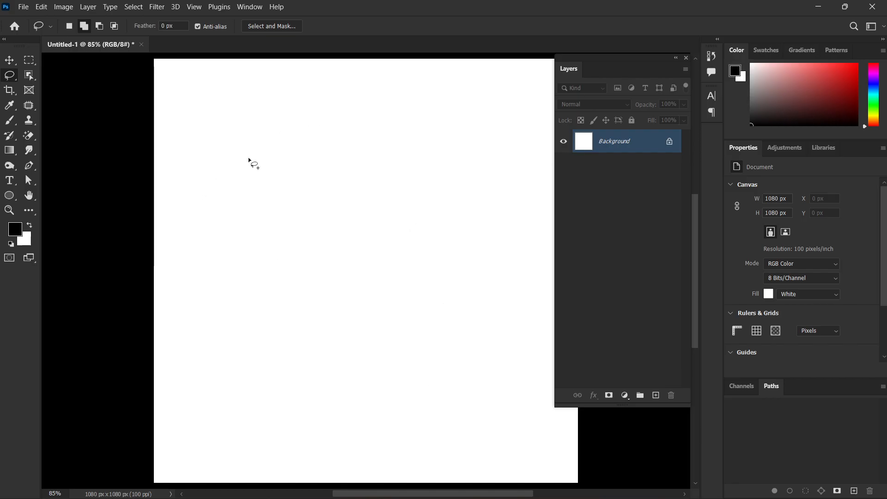
click(386, 336)
key(alt+f)
key(l)
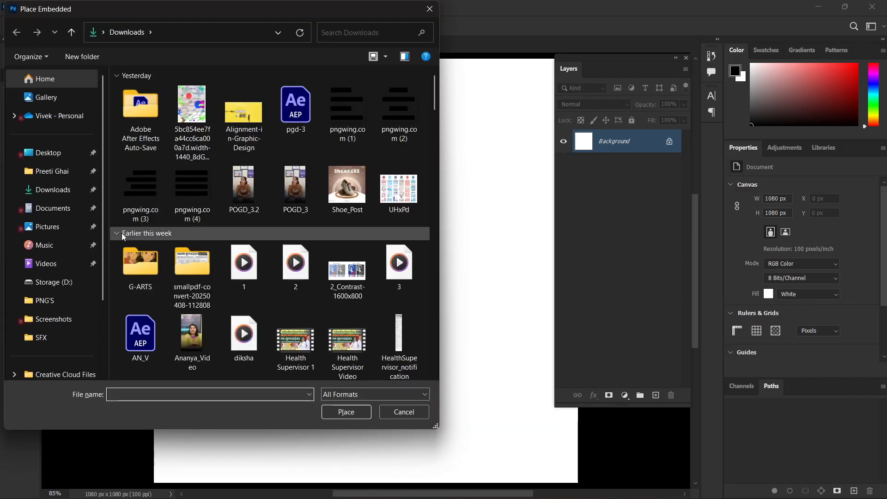
scroll(284, 190, down, 3)
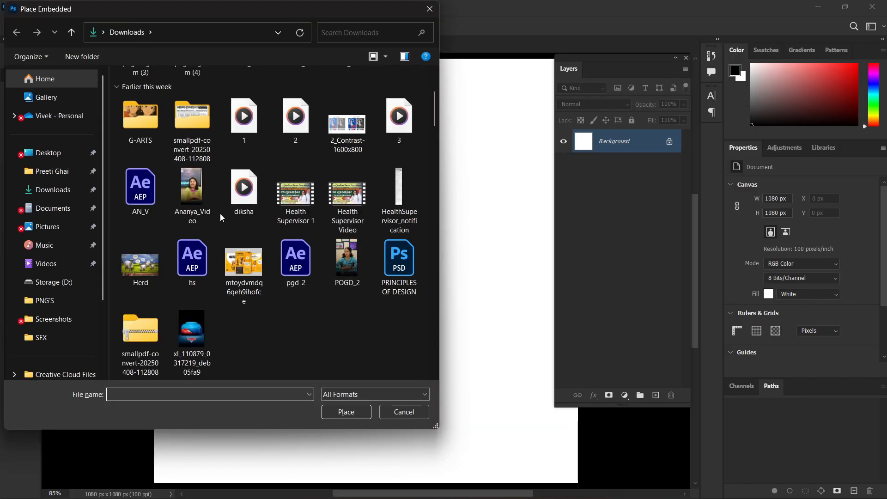
scroll(277, 268, up, 3)
click(367, 182)
double_click(365, 182)
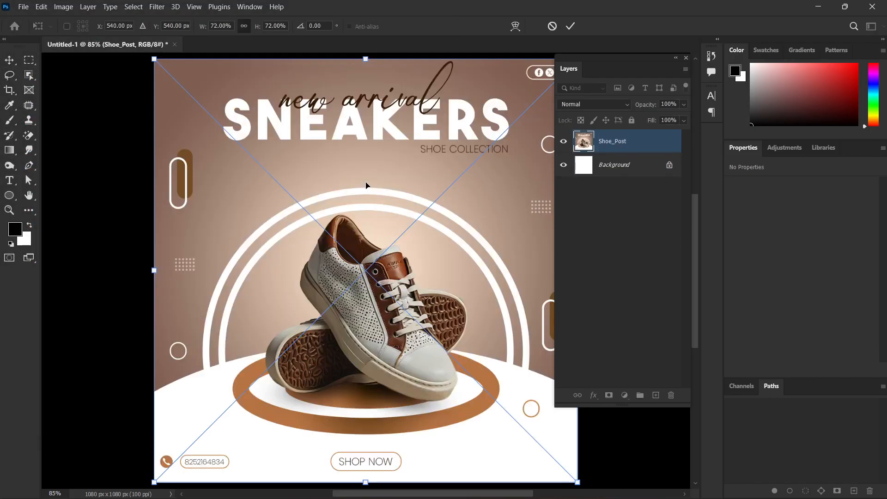
key(Return)
key(l)
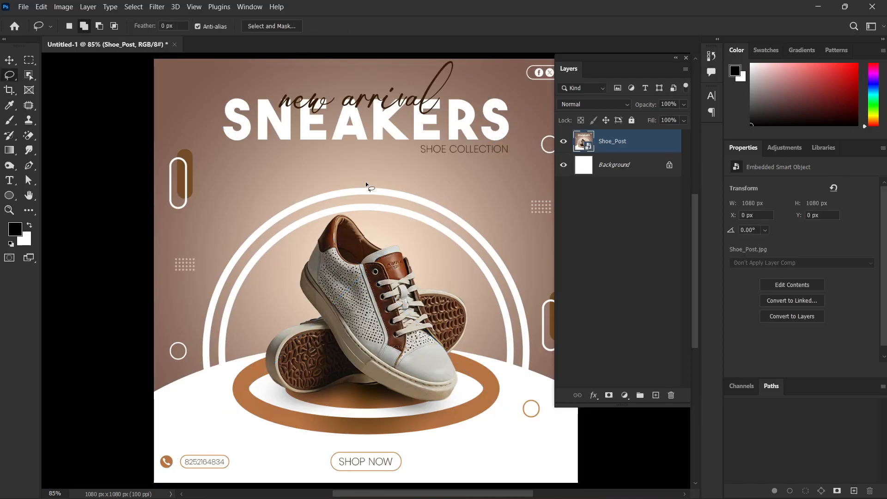
key(Delete)
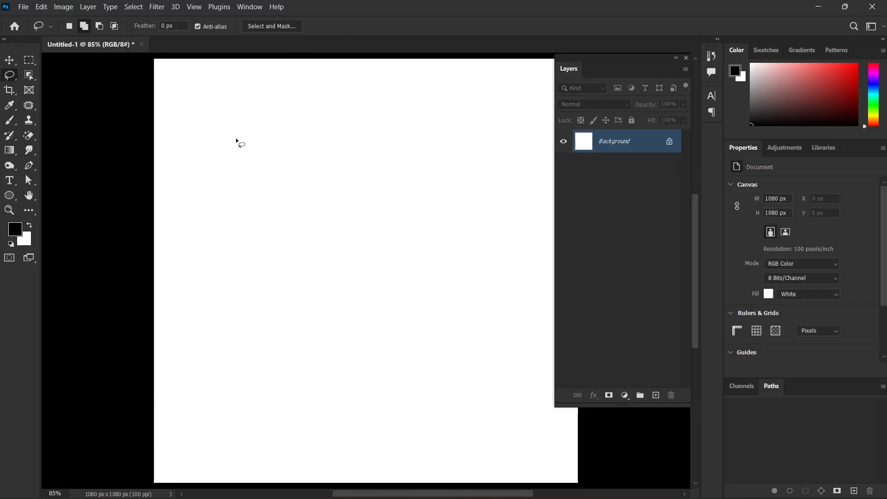
Place the Shoe_Post image from Downloads as an embedded object at 72% scale, commit it and rasterize its layer.
key(ctrl+shift+p)
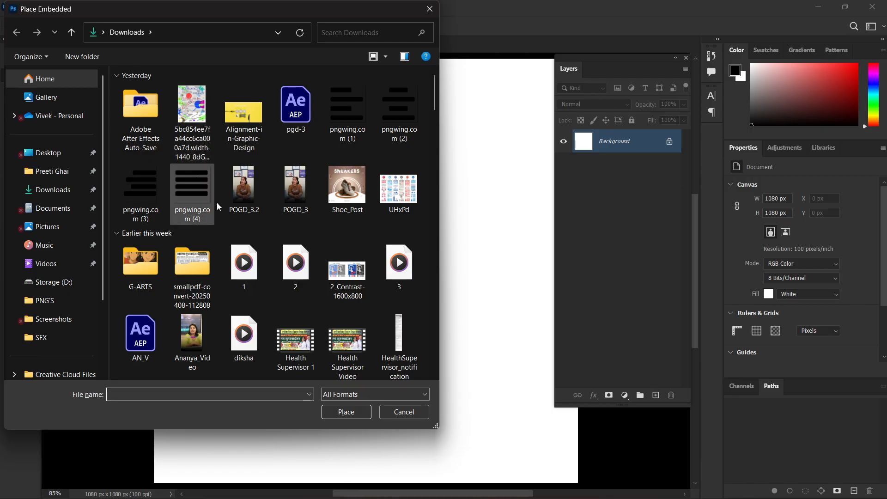
click(346, 188)
double_click(346, 188)
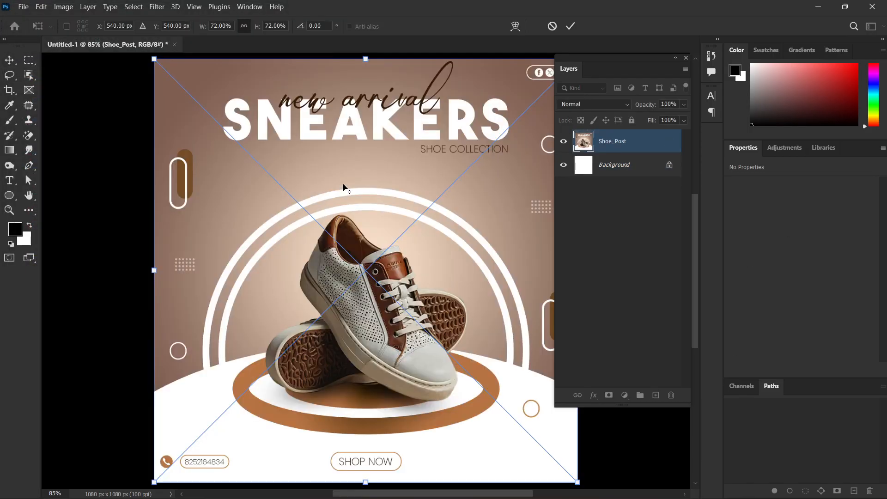
scroll(344, 187, down, 2)
drag(454, 233, 437, 226)
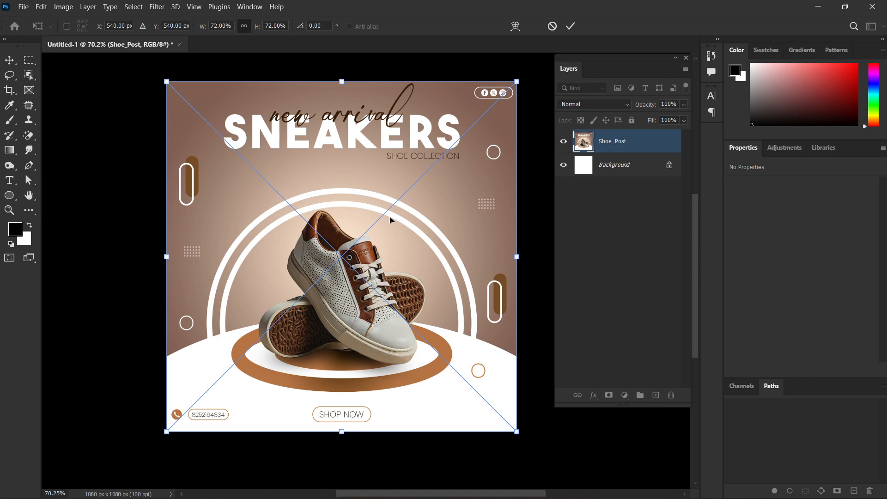
key(Return)
key(l)
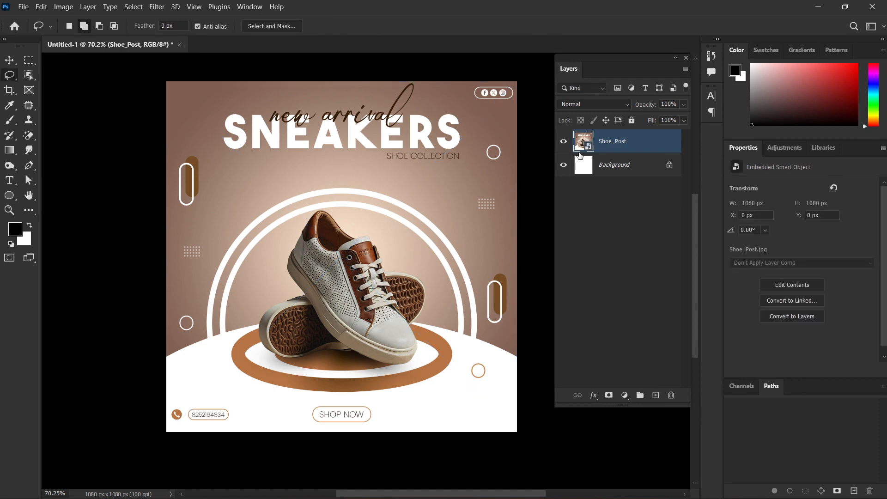
right_click(619, 139)
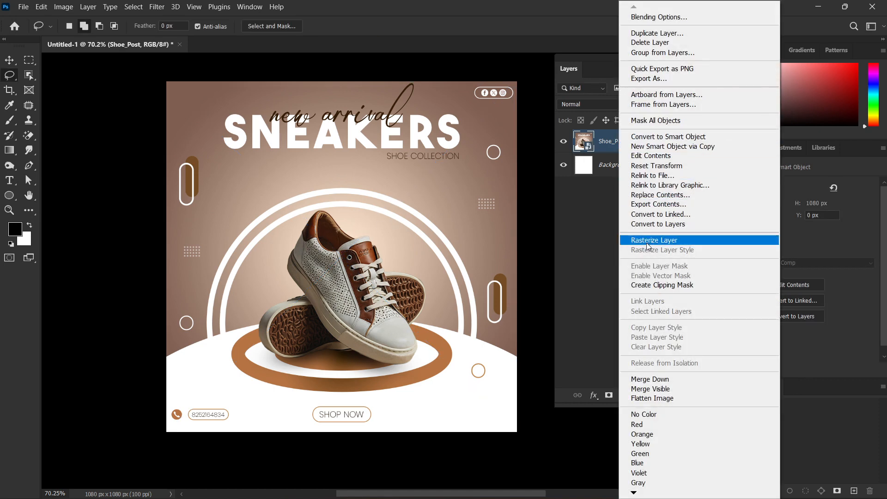
click(645, 240)
Select the Lasso tool and set it to create a new selection on the Shoe_Post layer.
drag(445, 324, 431, 335)
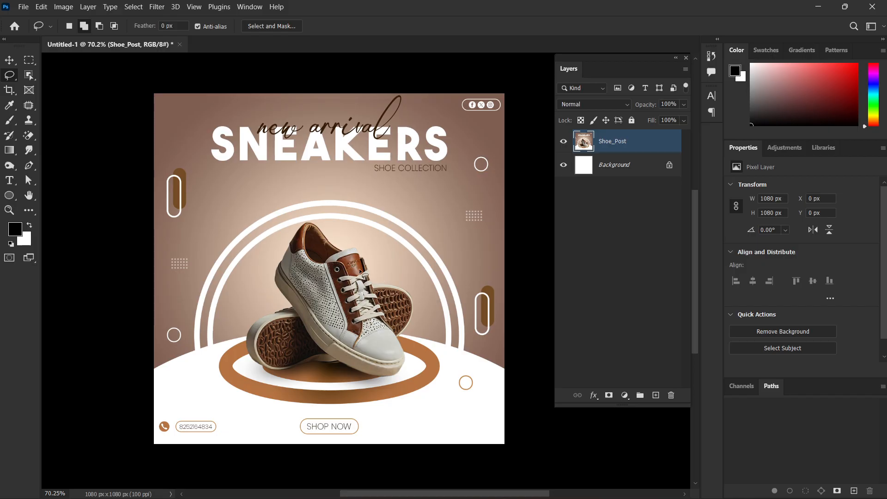
scroll(343, 275, up, 4)
scroll(368, 319, down, 3)
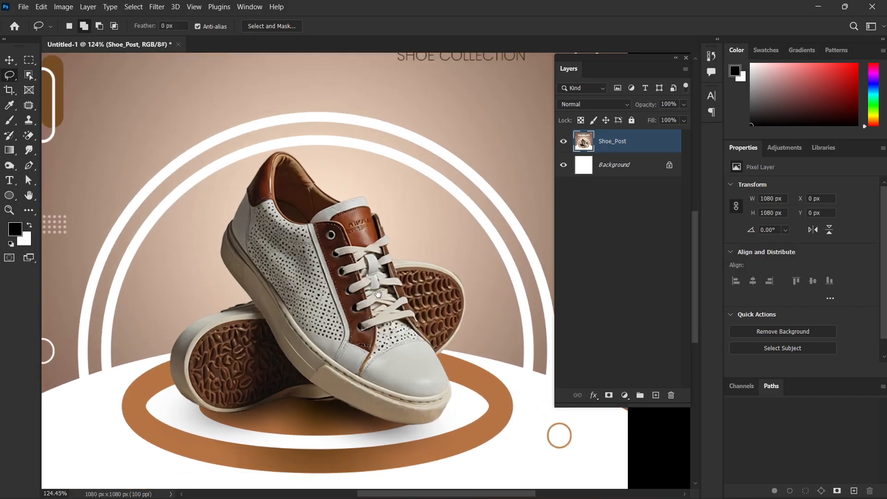
right_click(9, 77)
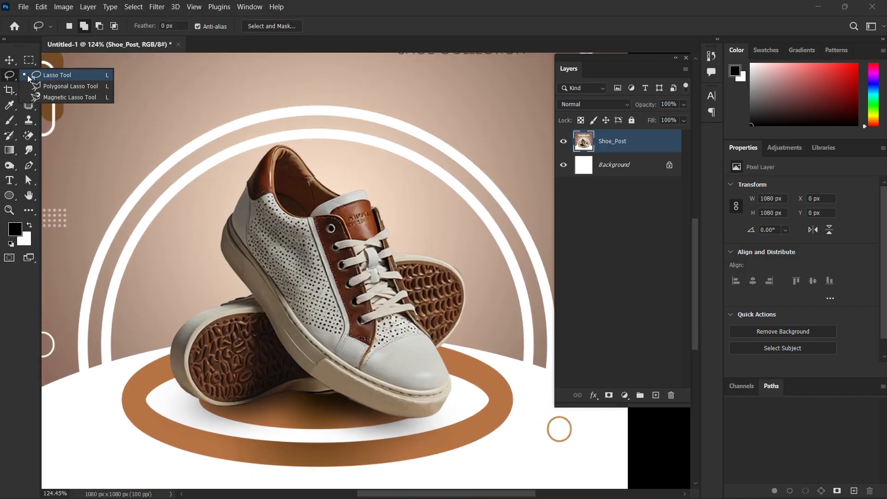
click(28, 76)
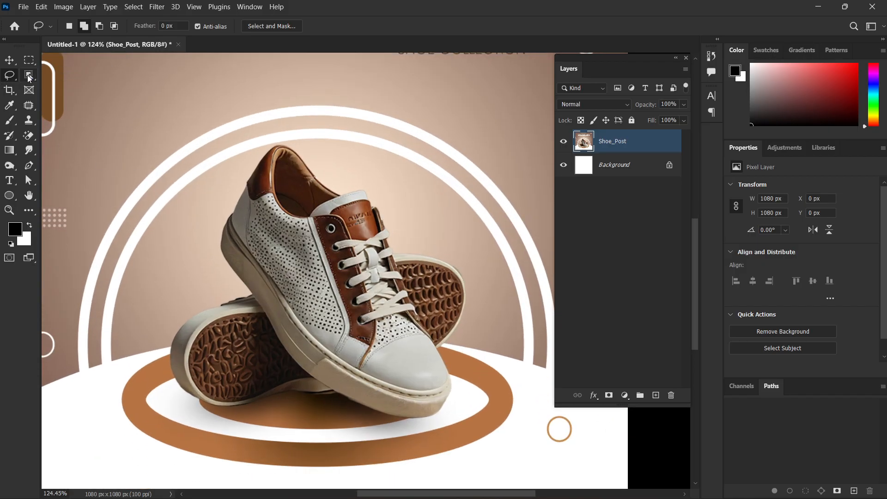
click(68, 26)
Examine the upright sneaker's tongue and laces in close-up.
drag(399, 276, 403, 269)
scroll(318, 174, up, 2)
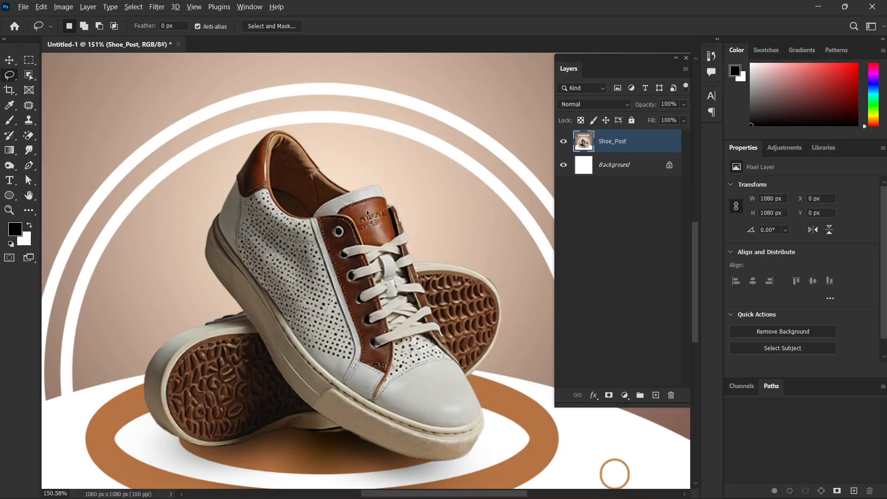
scroll(367, 210, up, 2)
scroll(367, 210, down, 7)
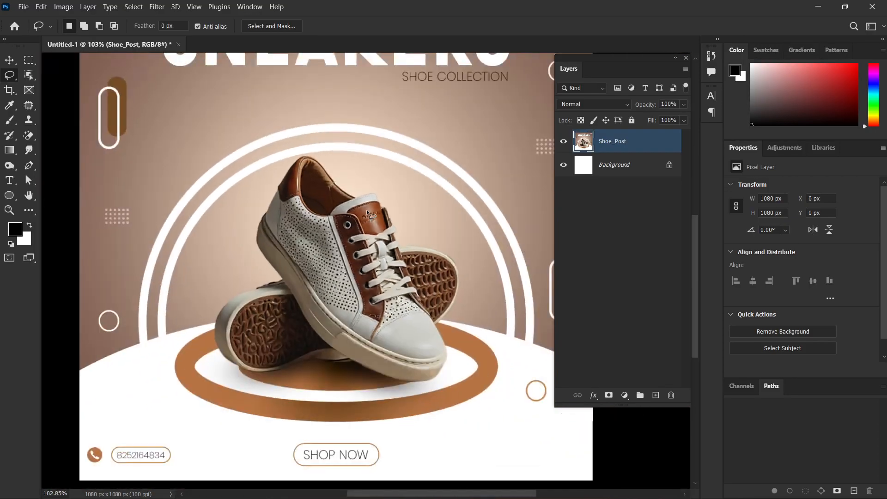
scroll(367, 210, up, 13)
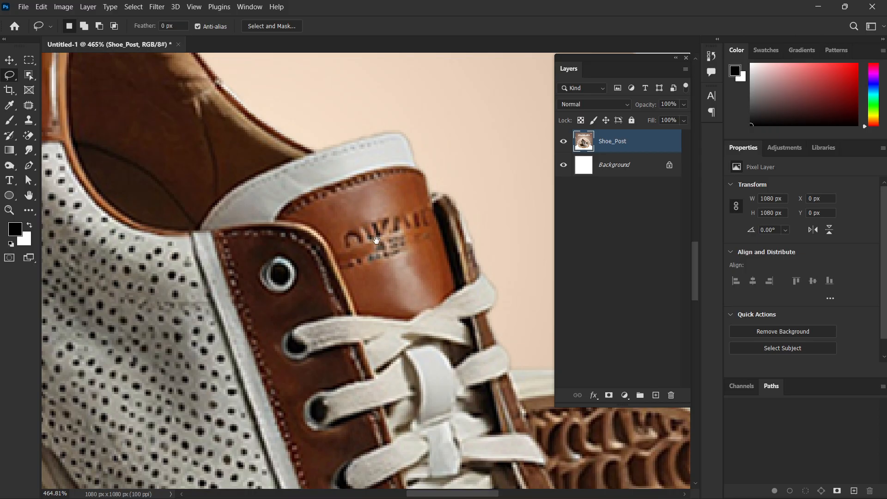
drag(376, 241, 406, 129)
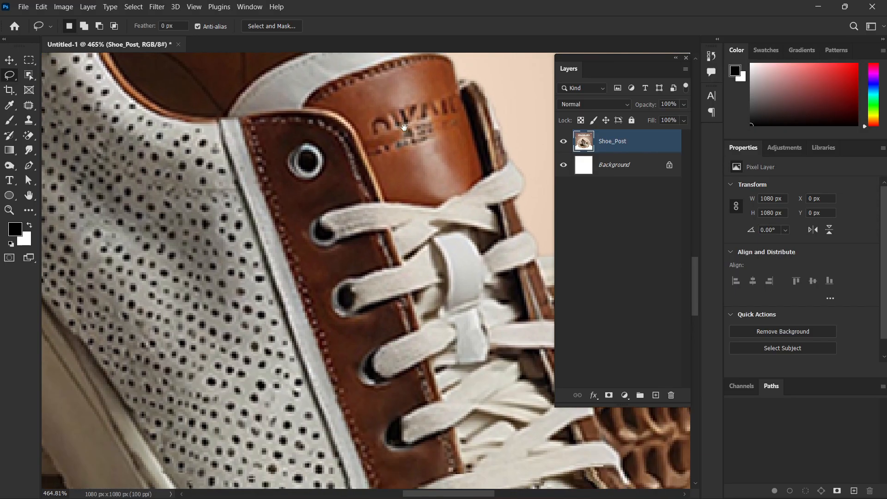
Trace a freehand selection about 421 by 482 px around the whole upright sneaker with the Lasso tool.
drag(345, 335, 453, 129)
drag(439, 294, 398, 320)
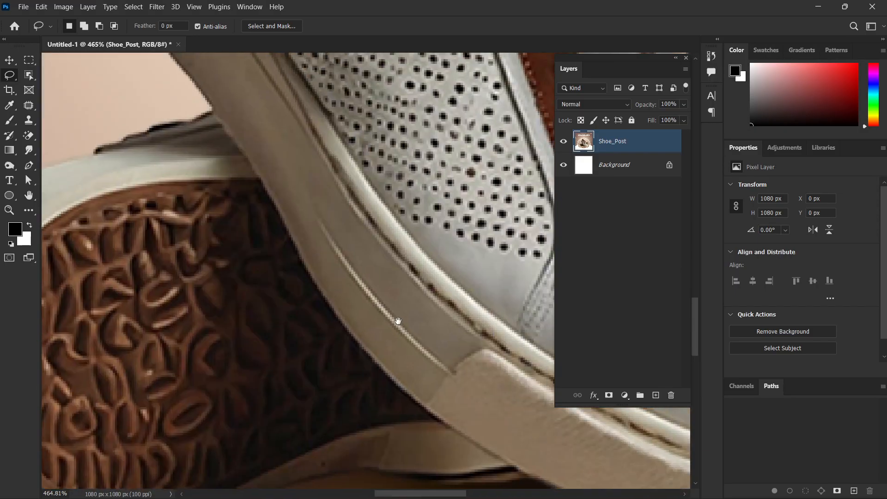
scroll(397, 320, down, 10)
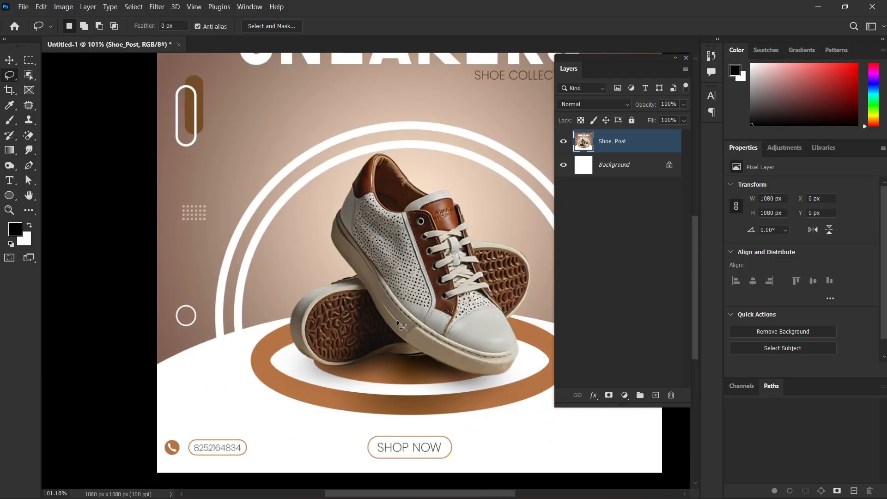
drag(397, 350, 370, 362)
scroll(345, 291, up, 3)
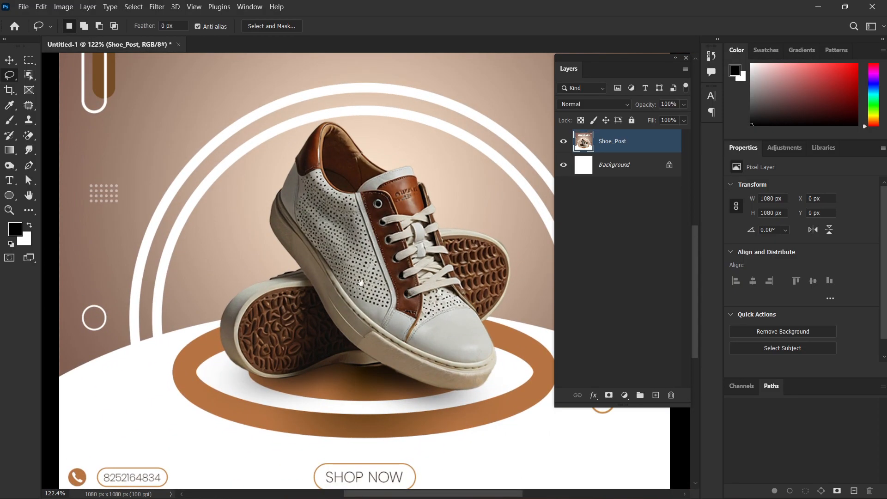
scroll(362, 304, up, 1)
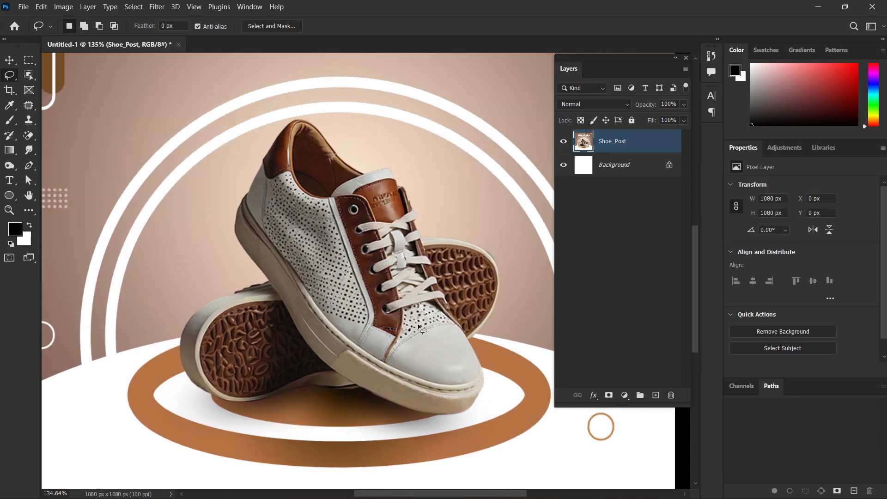
scroll(419, 328, up, 1)
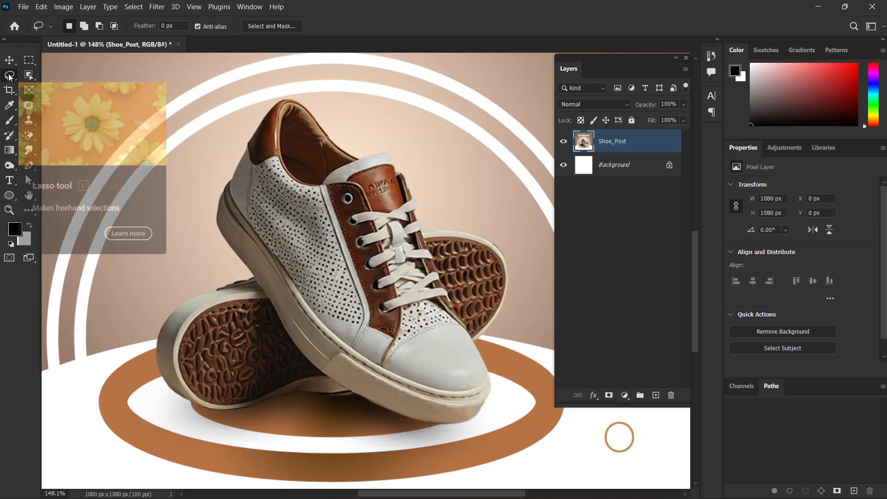
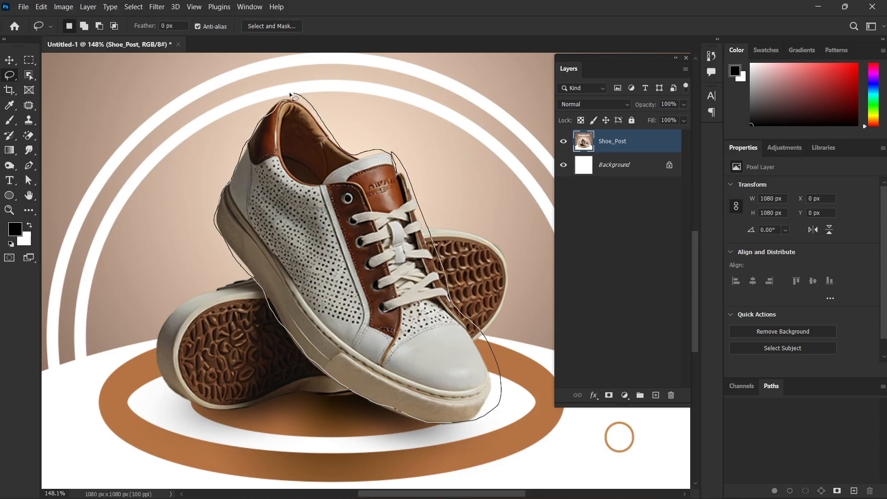
drag(289, 92, 291, 95)
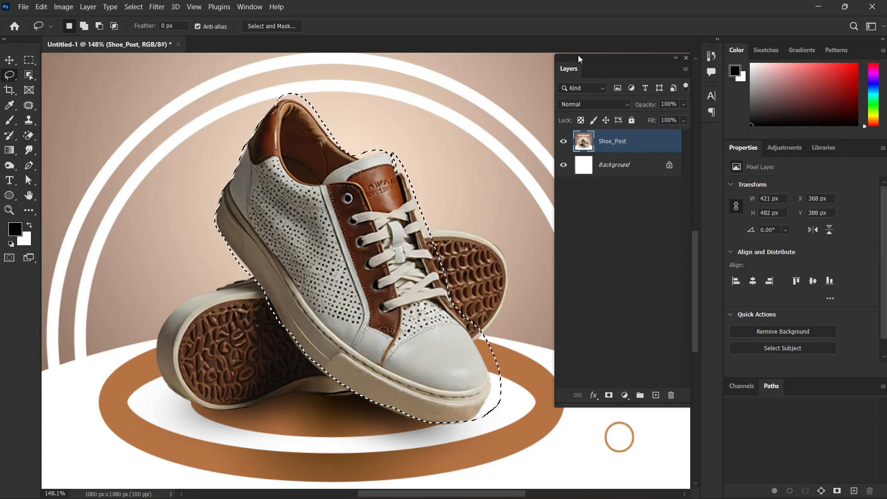
Move the Layers panel off the image and add both exposed parts of the sneaker lying behind to the lasso selection.
drag(578, 54, 618, 54)
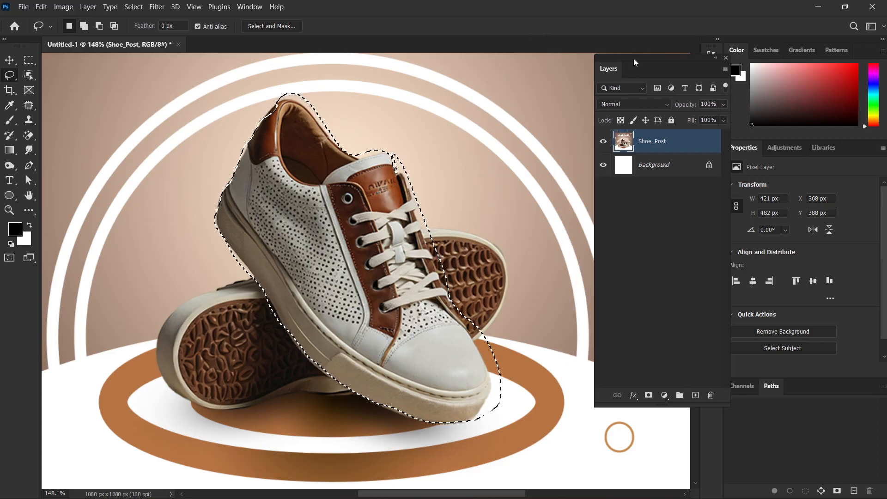
click(86, 27)
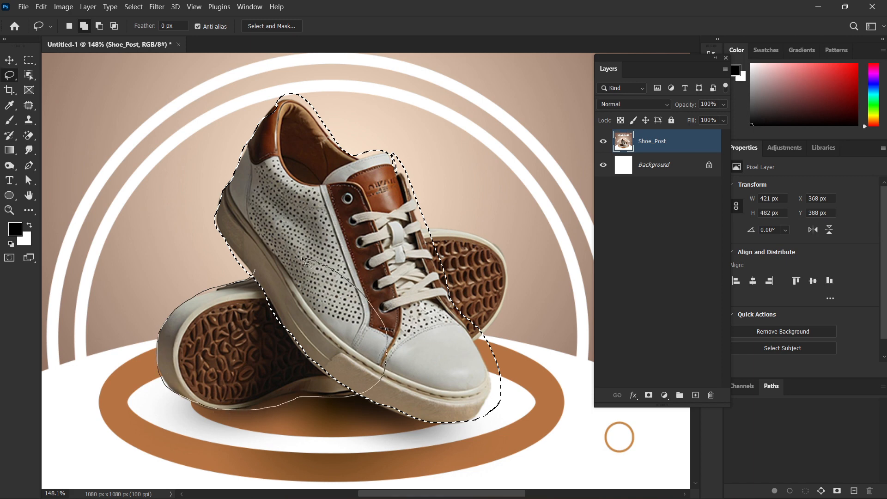
drag(303, 258, 282, 252)
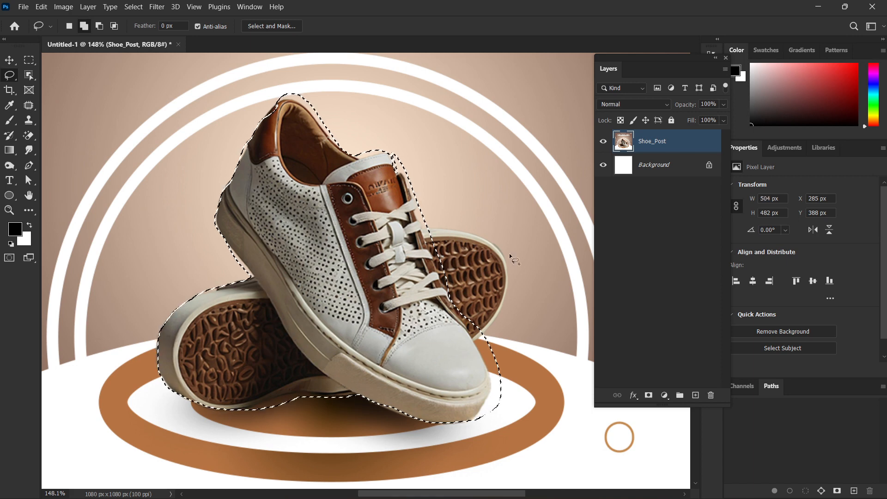
drag(408, 226, 433, 229)
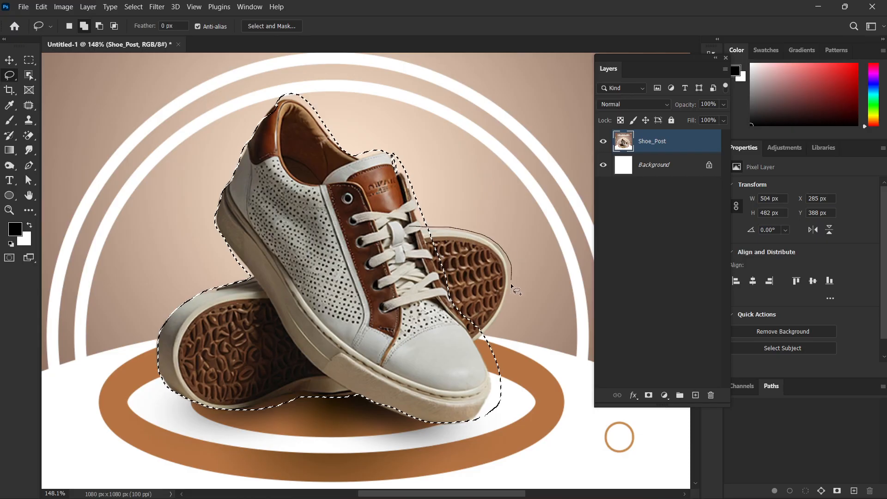
drag(363, 296, 364, 297)
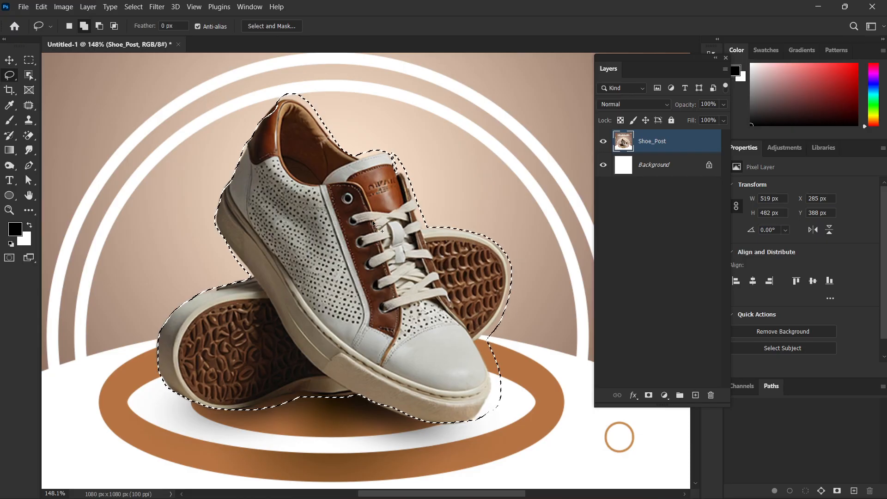
Subtract the background beside the rear sole, toe cap and front edge of the upright sneaker from the selection.
scroll(494, 332, up, 3)
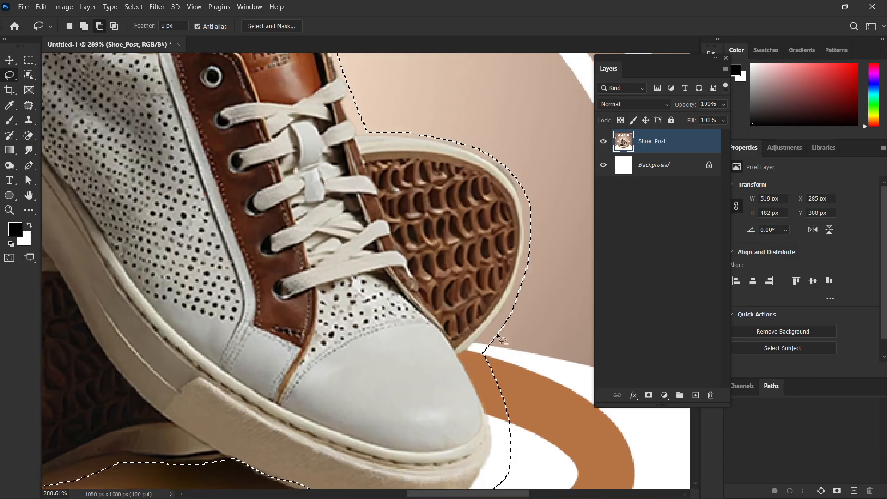
scroll(493, 331, down, 3)
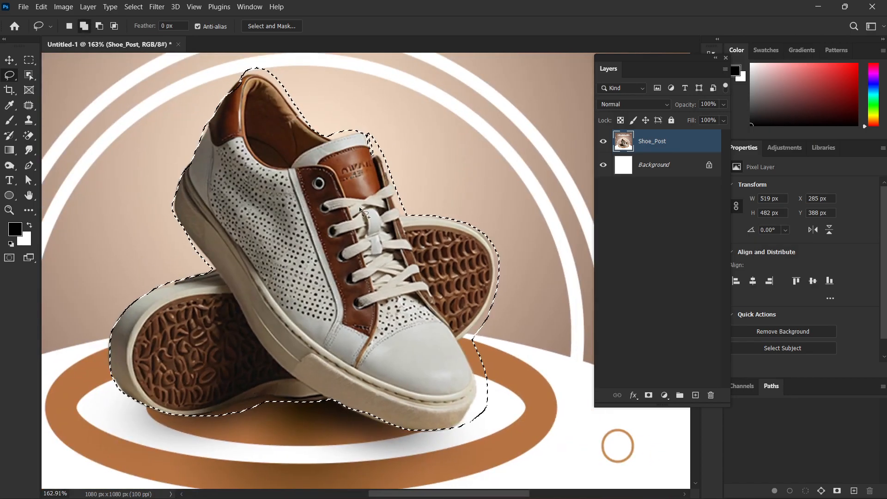
click(101, 25)
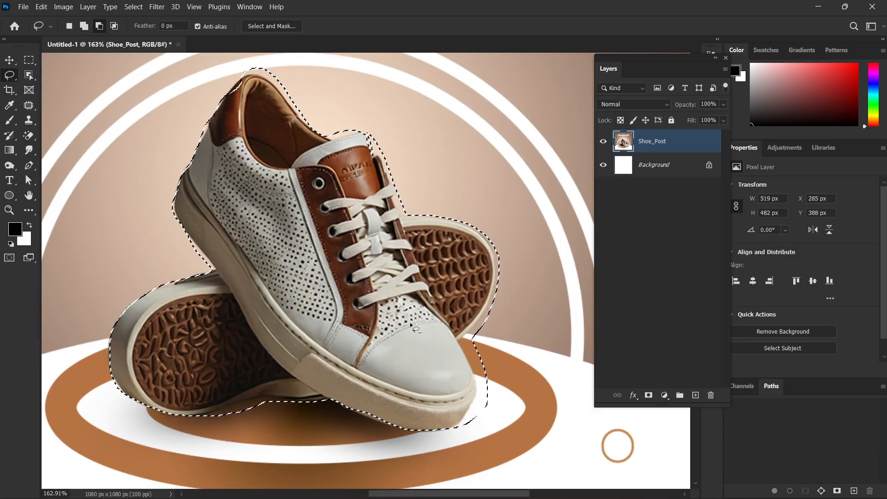
scroll(409, 323, up, 5)
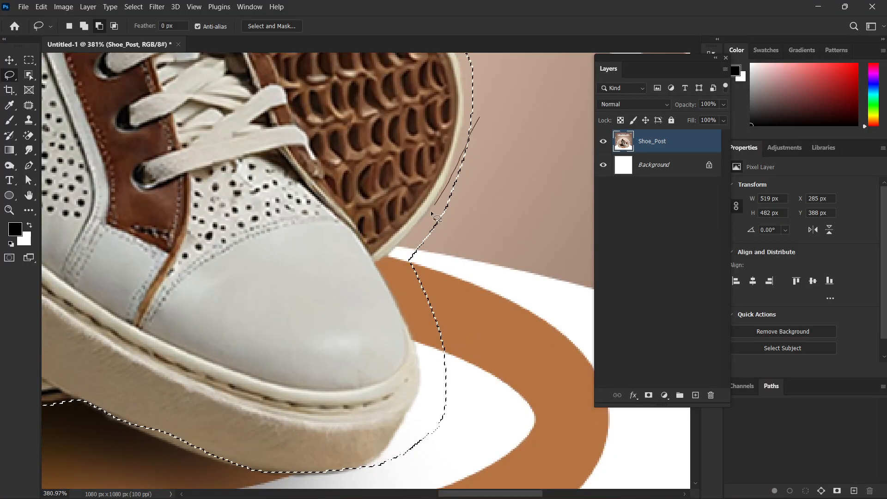
mouse_move(387, 278)
mouse_down()
mouse_move(400, 297)
mouse_move(564, 215)
mouse_up()
scroll(455, 270, down, 2)
mouse_move(384, 231)
mouse_down()
mouse_move(411, 286)
mouse_move(505, 351)
mouse_move(475, 271)
mouse_up()
scroll(458, 275, down, 2)
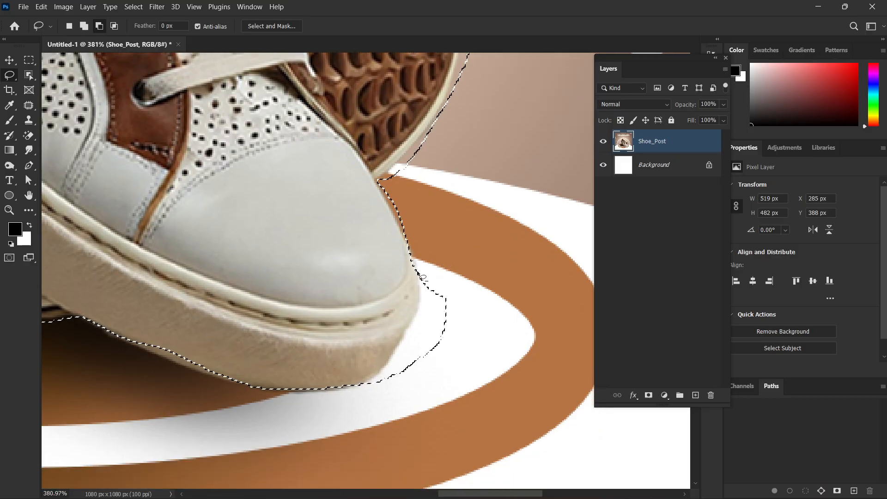
drag(410, 254, 423, 294)
mouse_move(408, 352)
mouse_down()
mouse_move(527, 378)
mouse_move(483, 267)
mouse_up()
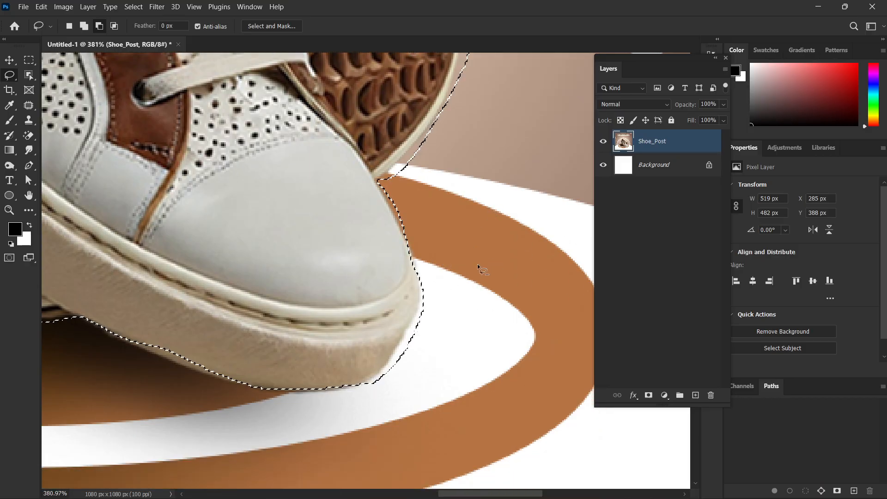
Trim the remaining white slivers at the toe's lower corner and in the notch between toe cap and rear sole.
scroll(462, 266, down, 1)
drag(422, 259, 427, 284)
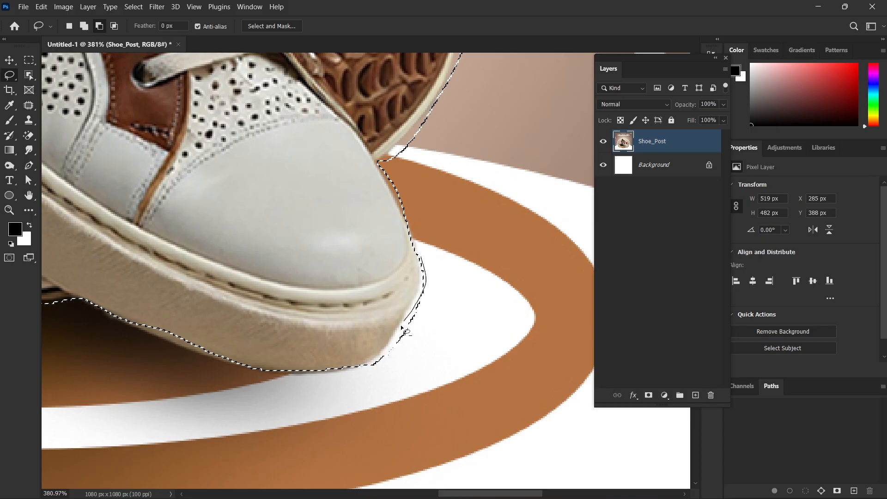
drag(389, 384, 555, 240)
mouse_move(421, 253)
mouse_down()
mouse_move(414, 313)
mouse_move(525, 301)
mouse_move(521, 210)
mouse_up()
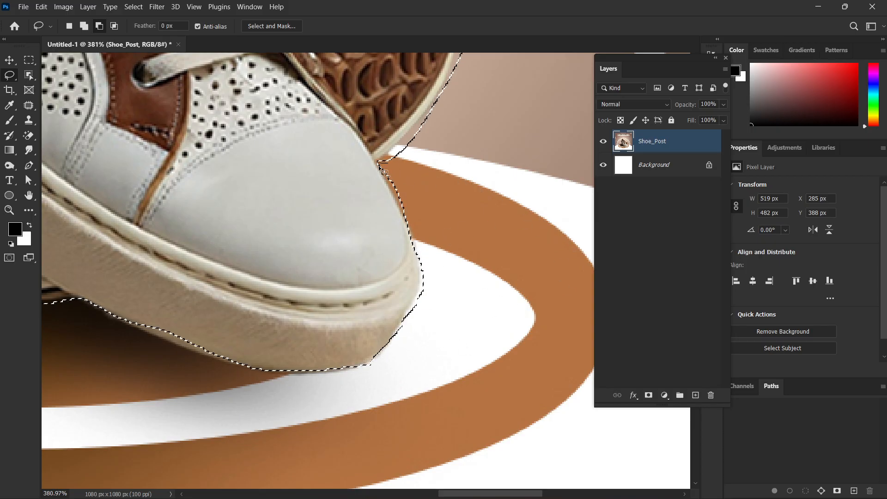
scroll(458, 148, up, 3)
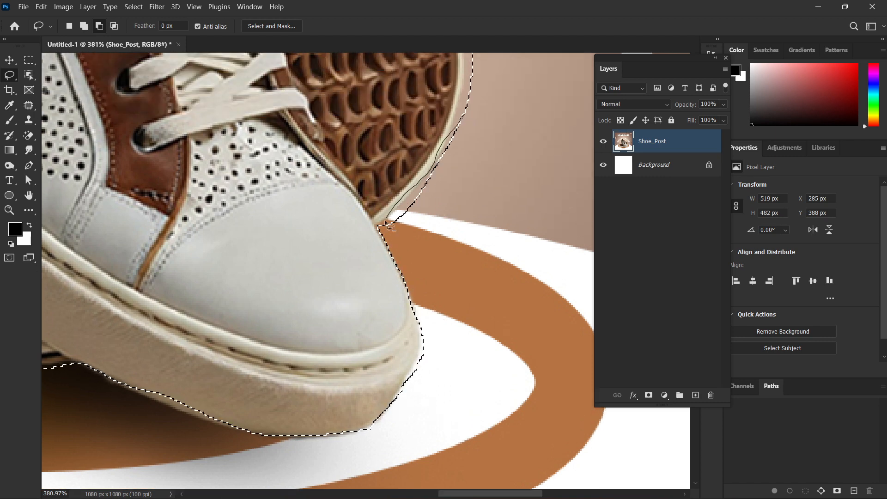
drag(387, 226, 388, 226)
scroll(517, 152, down, 3)
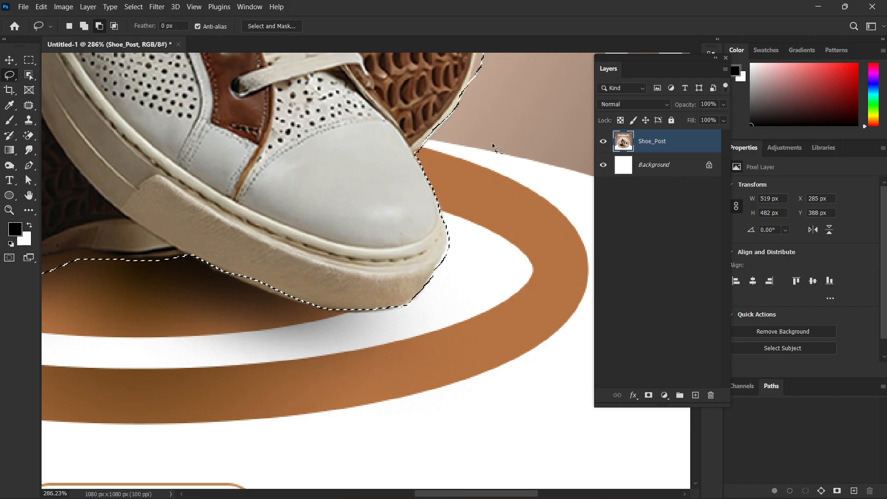
click(136, 7)
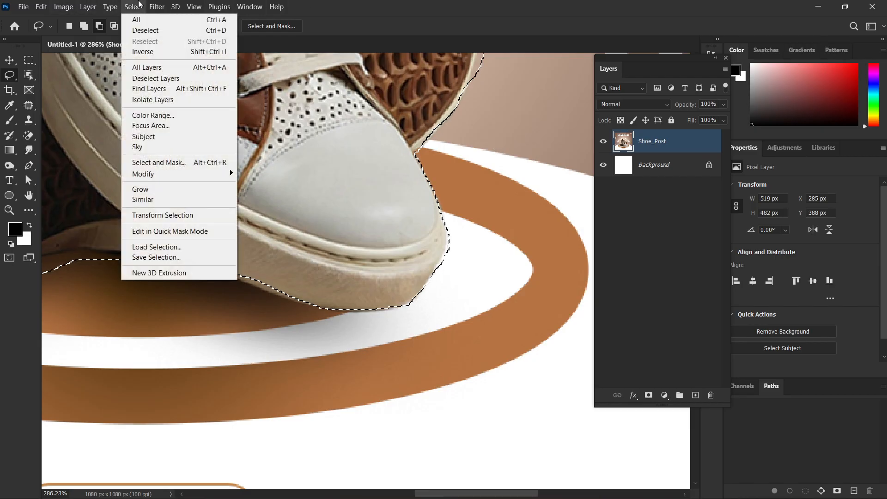
mouse_move(164, 180)
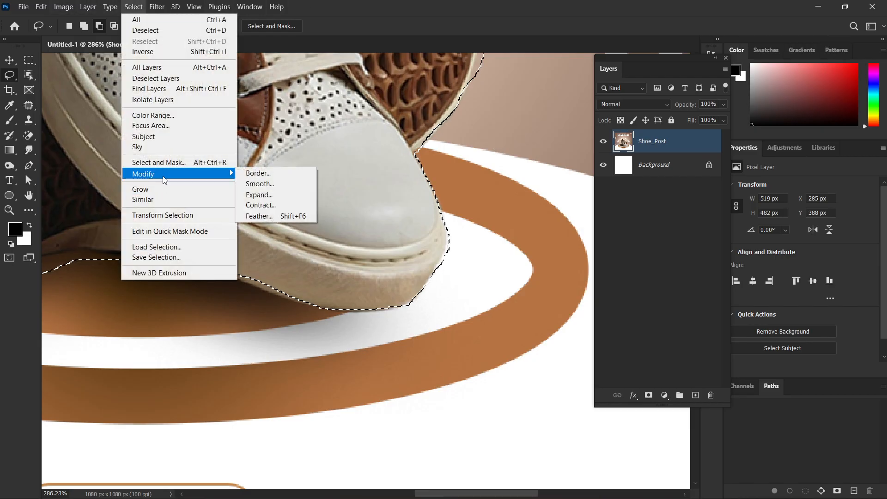
click(503, 323)
Add the missed strip along the underside of the upright sneaker's front sole to the selection and clean up its edge.
drag(425, 322, 538, 336)
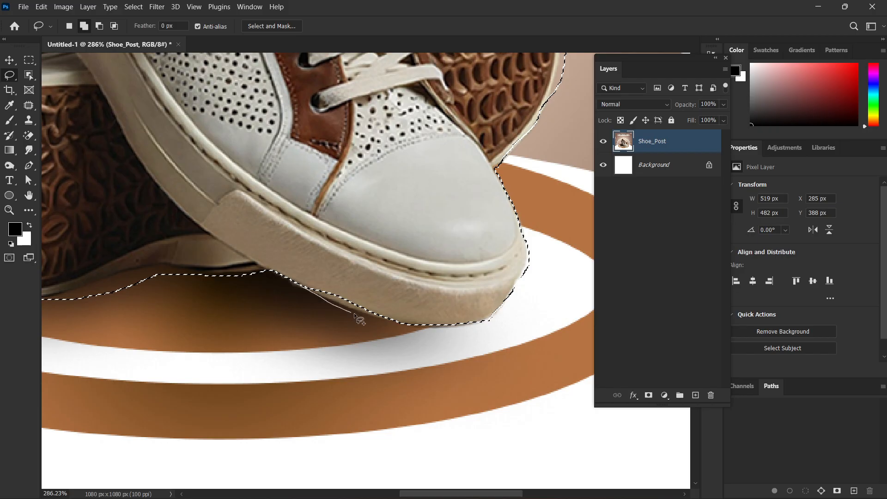
drag(355, 315, 418, 329)
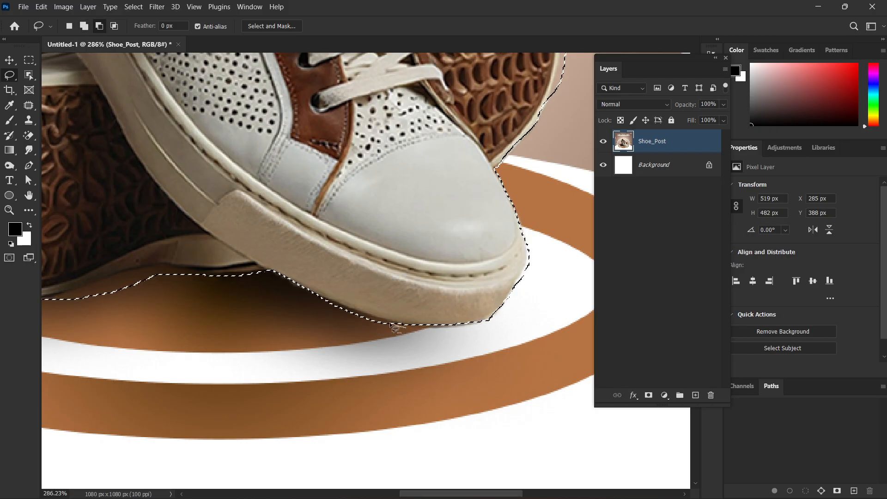
mouse_move(390, 324)
mouse_down()
mouse_move(335, 312)
mouse_move(342, 317)
mouse_up()
Set the lasso to new selection mode and temporarily subtract the excess shadow beneath the lying sneaker's sole.
mouse_move(273, 319)
mouse_down()
mouse_move(461, 323)
mouse_move(410, 356)
mouse_move(475, 351)
mouse_up()
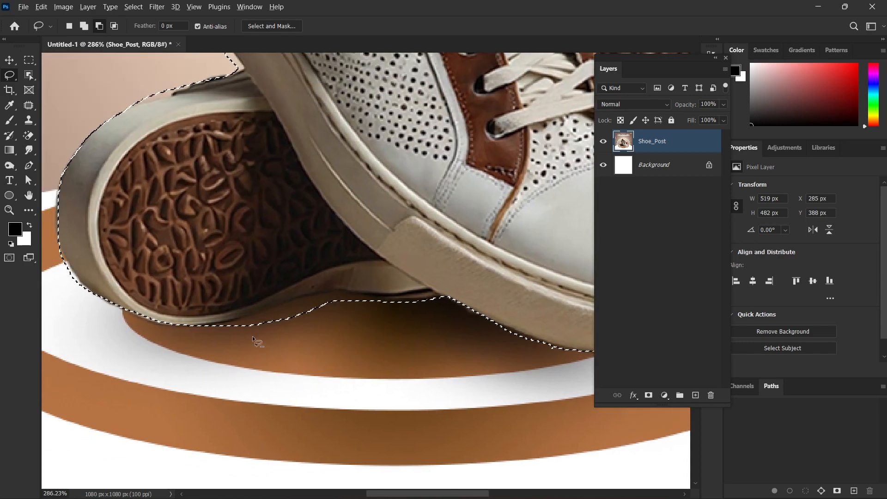
click(70, 26)
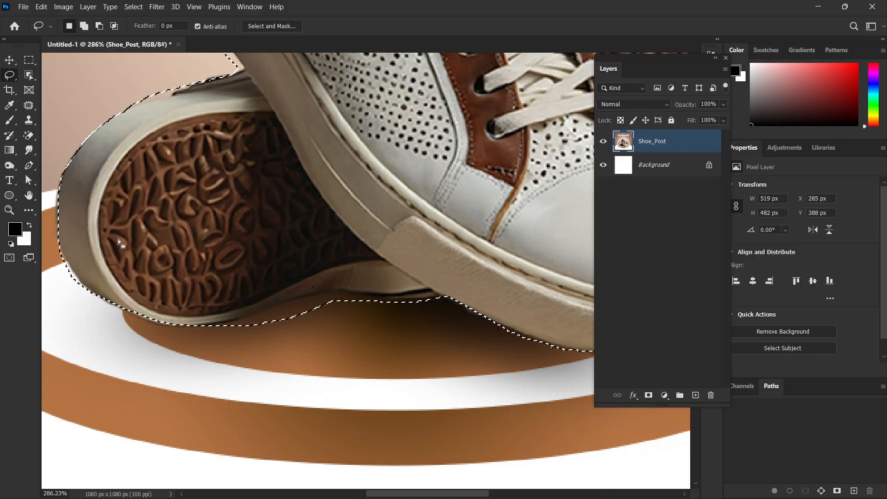
key(alt)
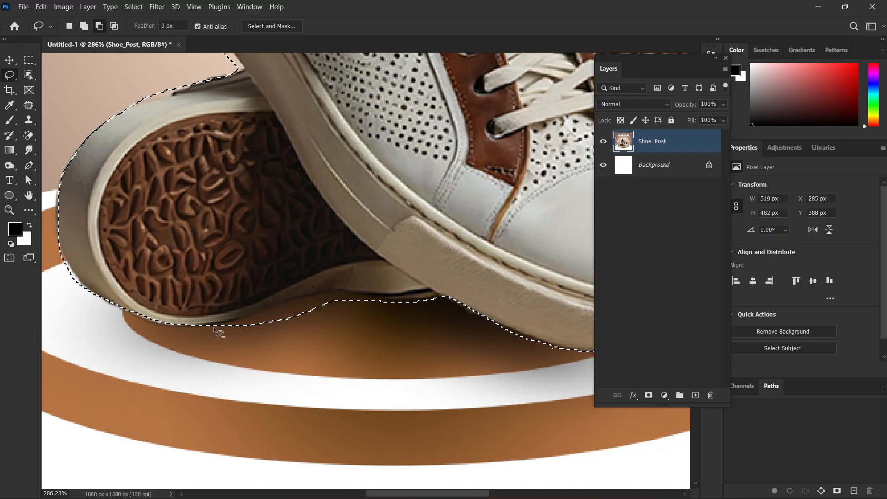
mouse_move(214, 328)
mouse_down()
mouse_move(317, 295)
mouse_move(419, 297)
mouse_move(449, 322)
mouse_up()
Add the missed lower rim of the lying sneaker's sole to the selection.
drag(161, 319, 448, 359)
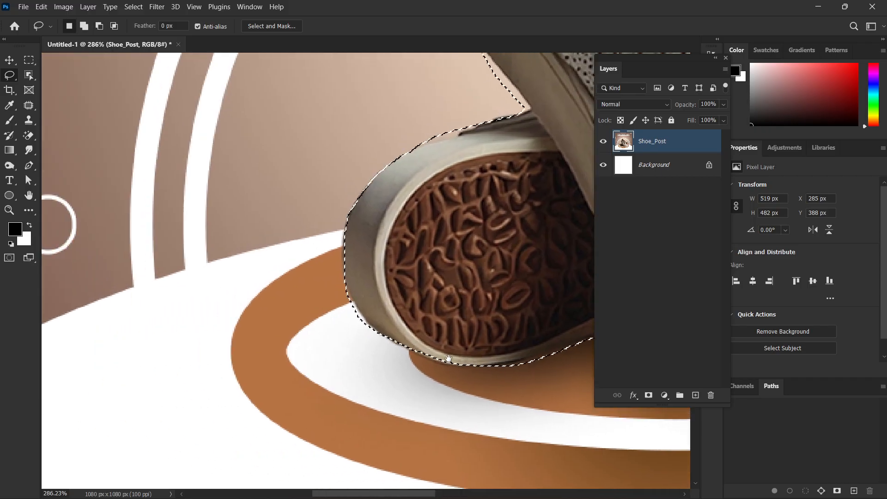
scroll(437, 361, up, 1)
scroll(437, 361, up, 6)
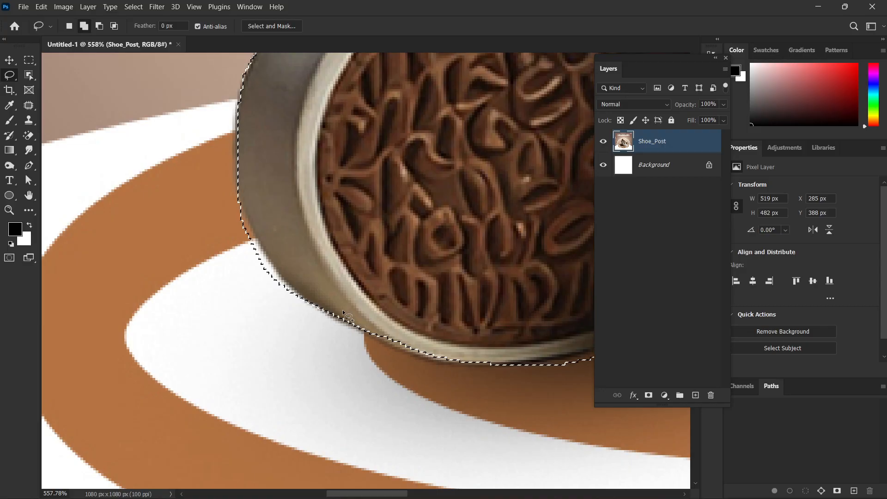
drag(442, 362, 390, 271)
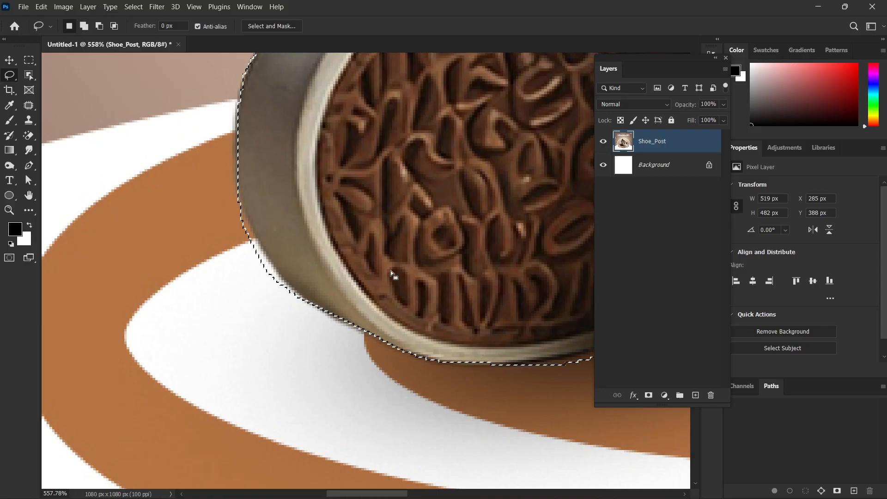
Subtract the background outside the lower-left curve of the lying sneaker's sole and add back the over-trimmed sliver.
drag(329, 325, 364, 357)
key(alt)
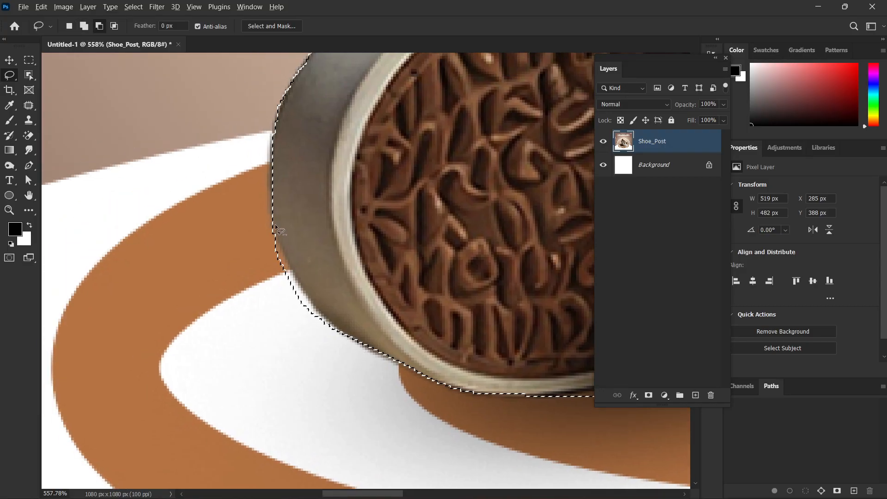
drag(270, 220, 286, 244)
mouse_move(312, 295)
mouse_down()
mouse_move(258, 331)
mouse_move(271, 221)
mouse_up()
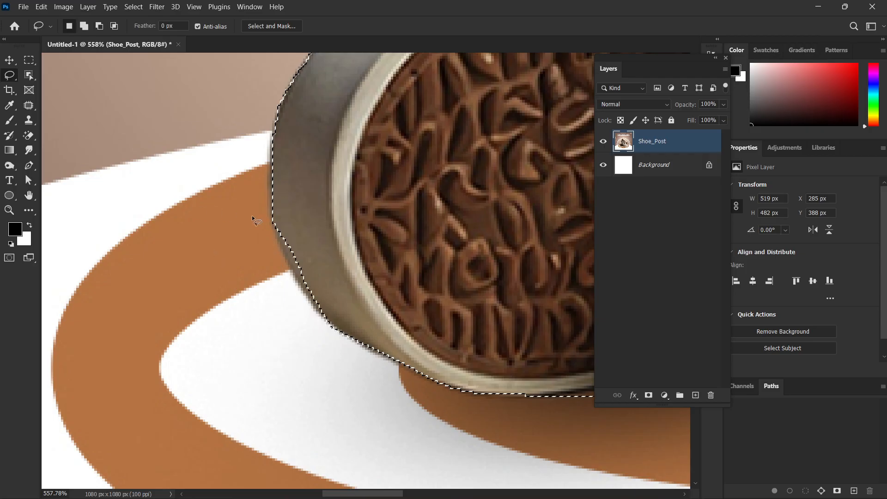
key(shift)
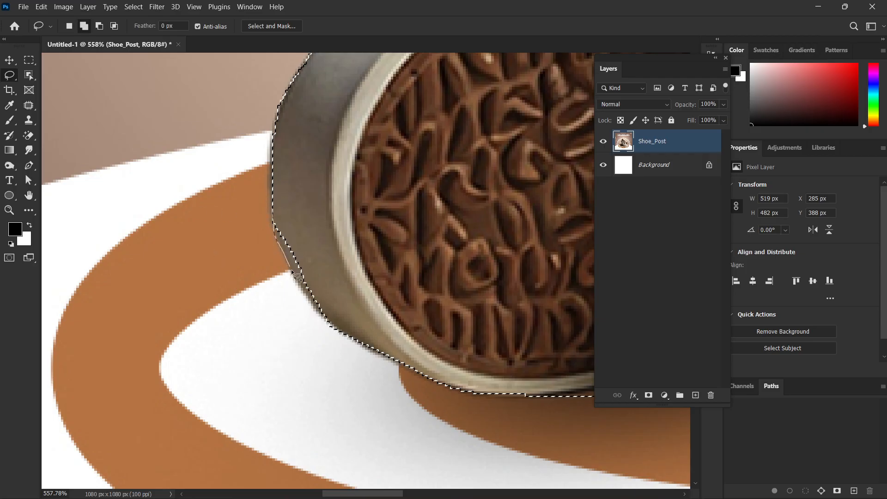
Subtract the background above the rim of the lying sneaker's sole up to its dark upper edge.
scroll(333, 196, up, 5)
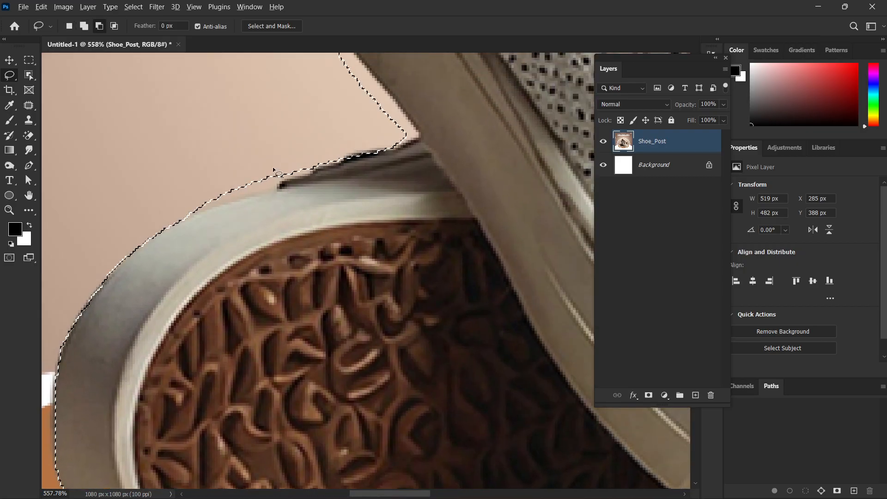
key(alt)
drag(144, 229, 144, 229)
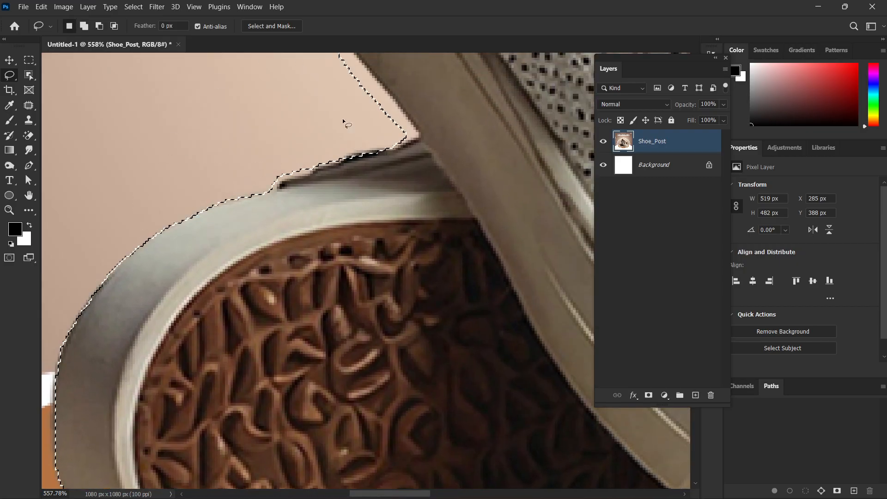
Subtract the background strip along the upright sneaker's rear sole edge and around its heel curve.
mouse_move(409, 138)
mouse_down()
mouse_move(333, 206)
mouse_move(335, 217)
mouse_up()
key(alt)
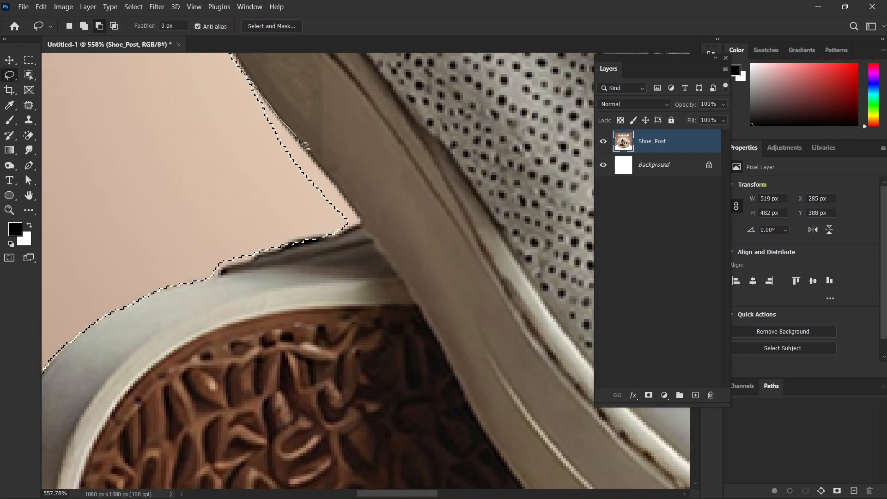
mouse_move(349, 231)
mouse_down()
mouse_move(236, 142)
mouse_move(316, 153)
mouse_move(342, 255)
mouse_move(343, 197)
mouse_move(326, 207)
mouse_up()
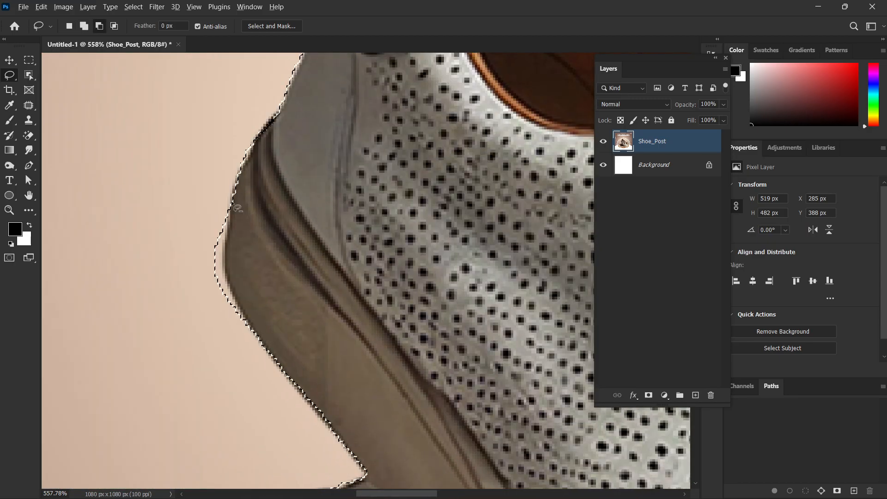
key(alt)
drag(202, 333, 203, 334)
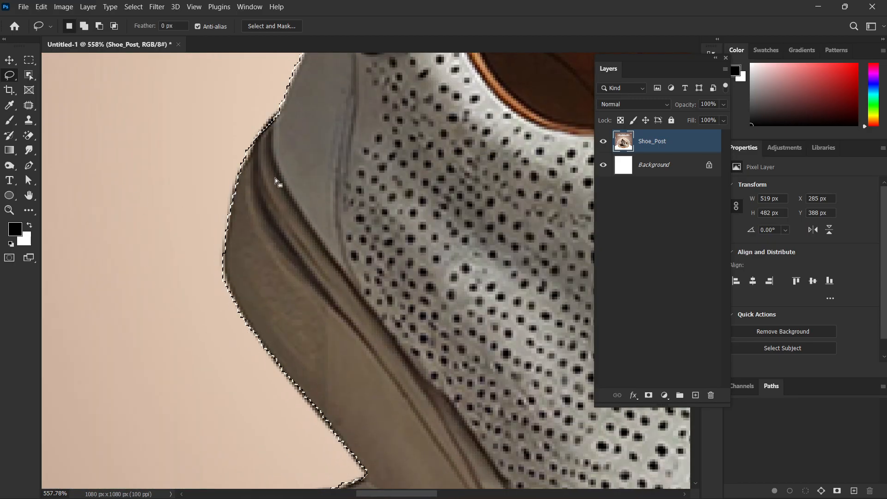
Trim the background behind the upright sneaker's white heel and add the missed edge just below the brown heel patch.
mouse_move(275, 178)
mouse_down()
mouse_move(232, 263)
mouse_move(258, 295)
mouse_move(240, 155)
mouse_up()
key(alt)
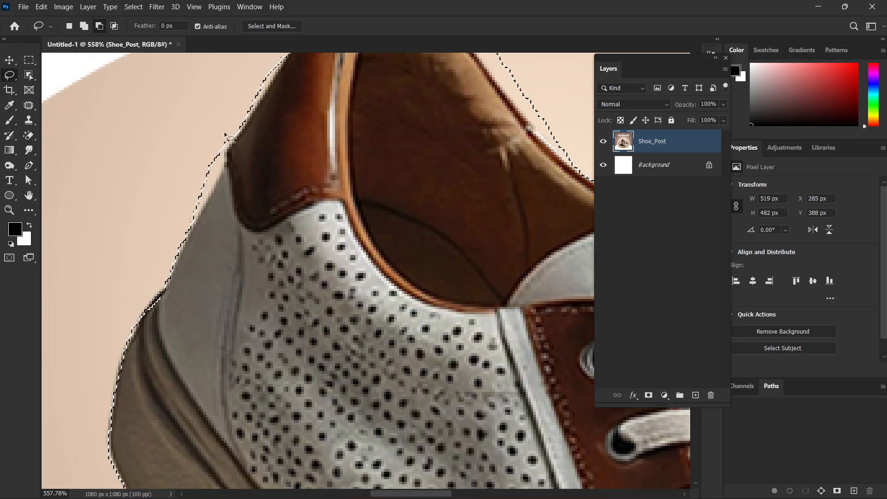
drag(217, 200, 179, 77)
scroll(317, 188, up, 3)
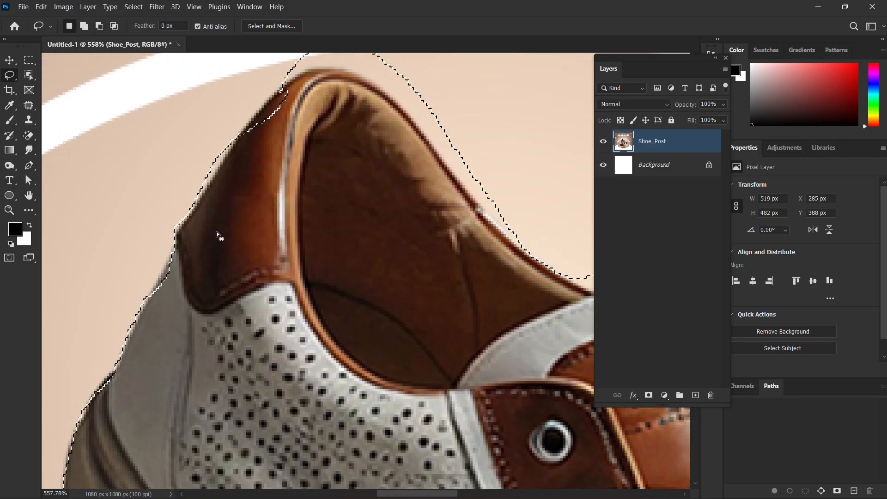
drag(186, 233, 176, 264)
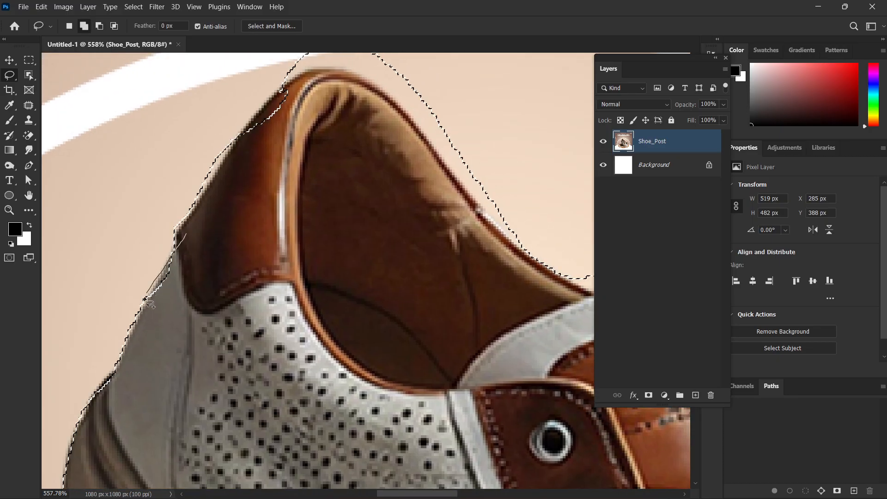
drag(145, 299, 139, 314)
Subtract the background beside the brown heel patch and add its missed upper edge to the selection.
scroll(257, 233, up, 2)
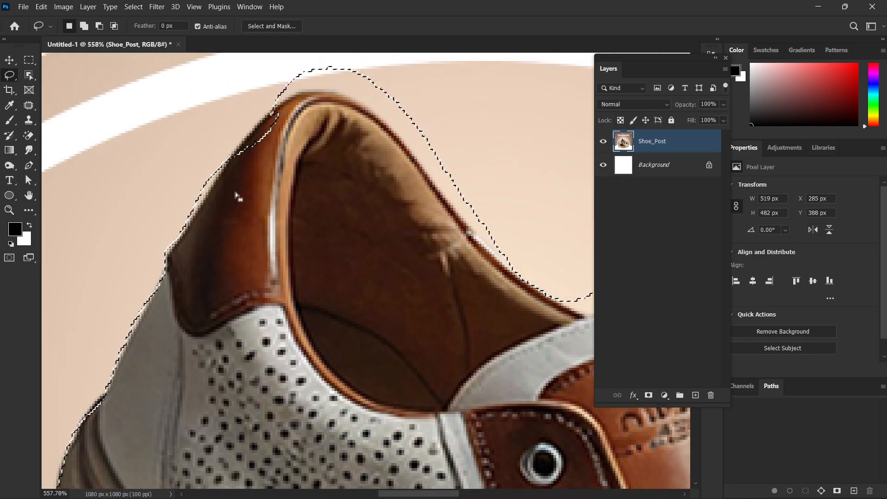
drag(274, 115, 239, 147)
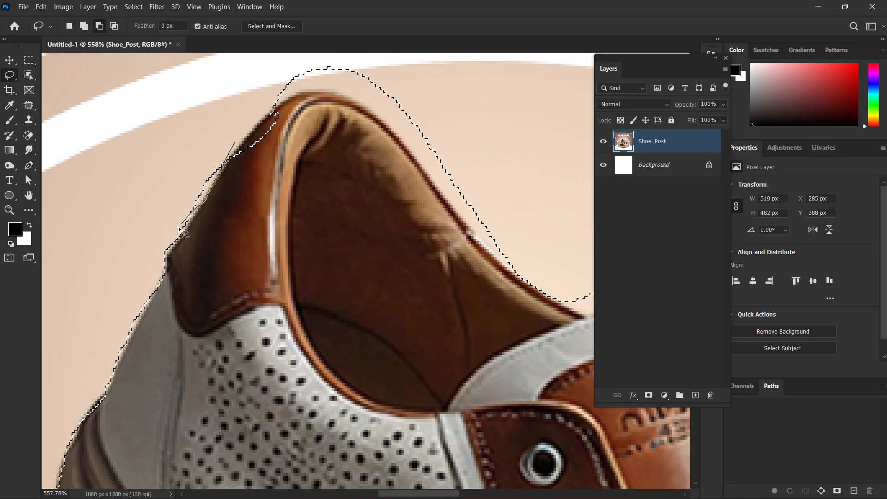
mouse_move(183, 231)
mouse_down()
mouse_move(229, 165)
mouse_move(276, 128)
mouse_move(264, 141)
mouse_up()
scroll(228, 166, up, 2)
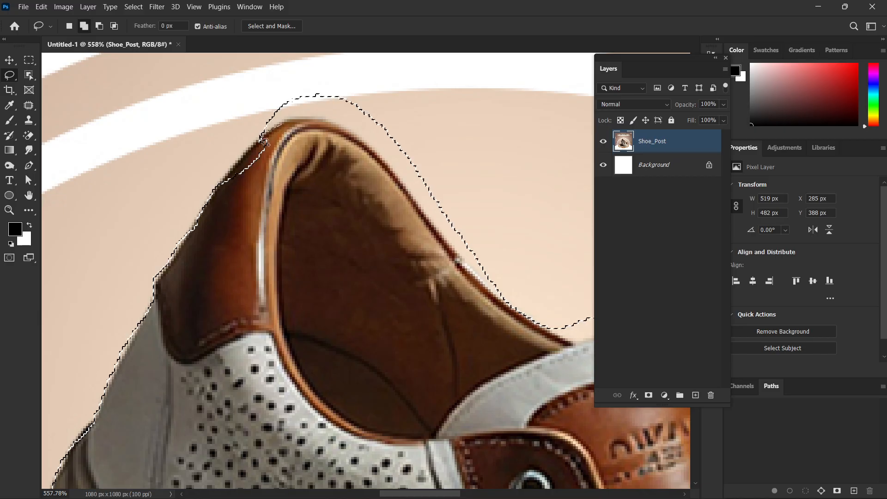
drag(231, 183, 228, 185)
drag(263, 121, 254, 140)
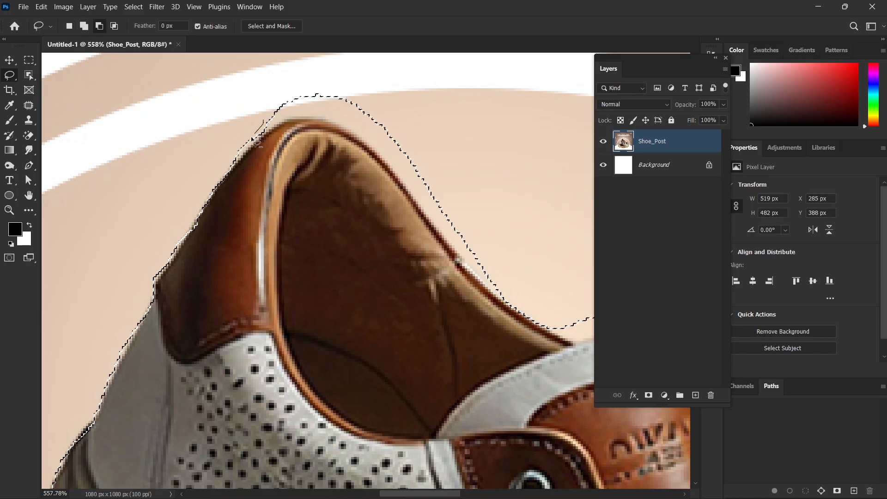
Subtract the background around the top of the upright sneaker's heel collar.
drag(181, 144, 259, 119)
drag(405, 185, 385, 159)
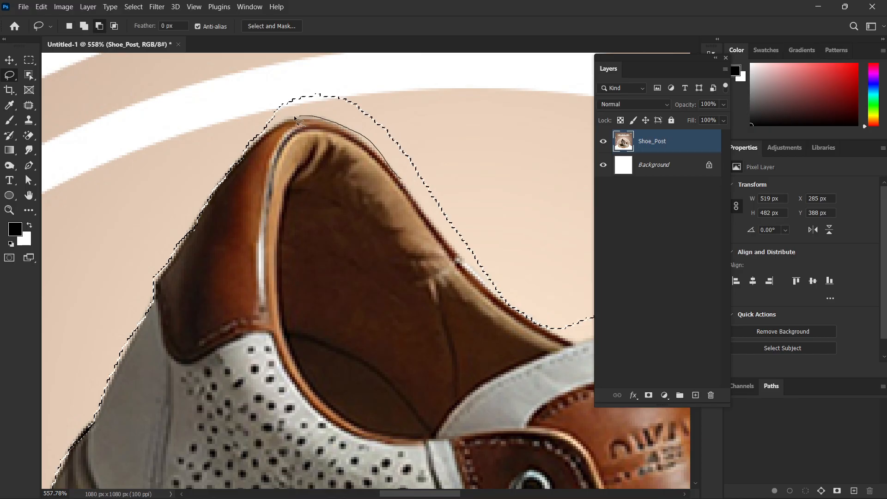
mouse_move(215, 124)
mouse_down()
mouse_move(413, 93)
mouse_move(501, 182)
mouse_move(407, 182)
mouse_up()
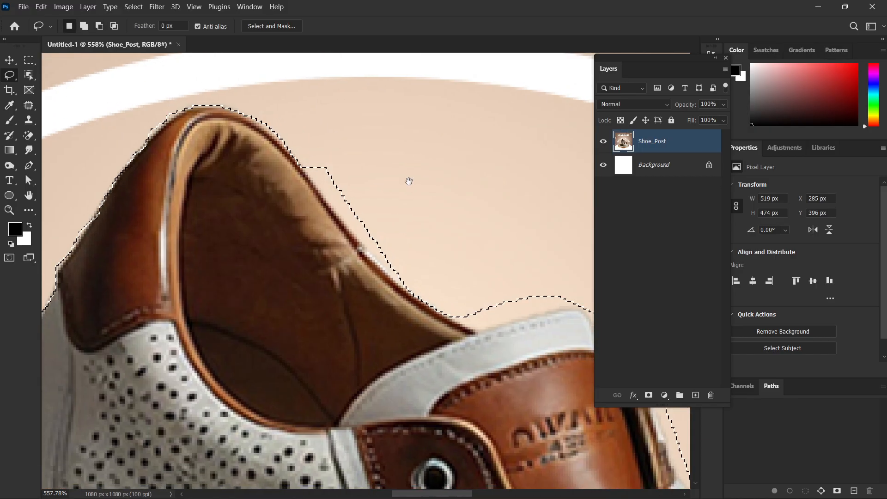
Subtract the background along the collar's slope from the heel top down toward the tongue.
key(alt)
drag(300, 165, 332, 206)
drag(363, 246, 363, 247)
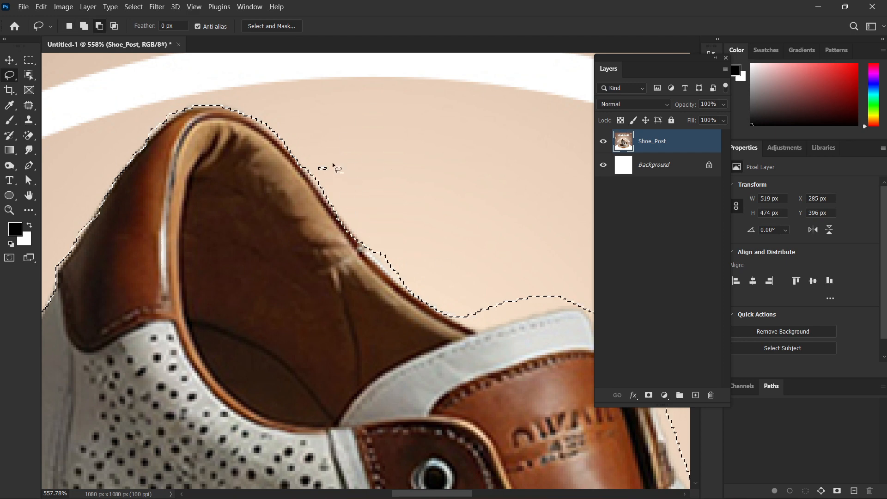
mouse_move(319, 160)
mouse_down()
mouse_move(376, 162)
mouse_move(371, 251)
mouse_up()
key(alt)
Subtract the background where the collar meets the tongue and along the tongue's white top edge.
mouse_move(437, 281)
mouse_down()
mouse_move(482, 265)
mouse_move(307, 153)
mouse_up()
key(space)
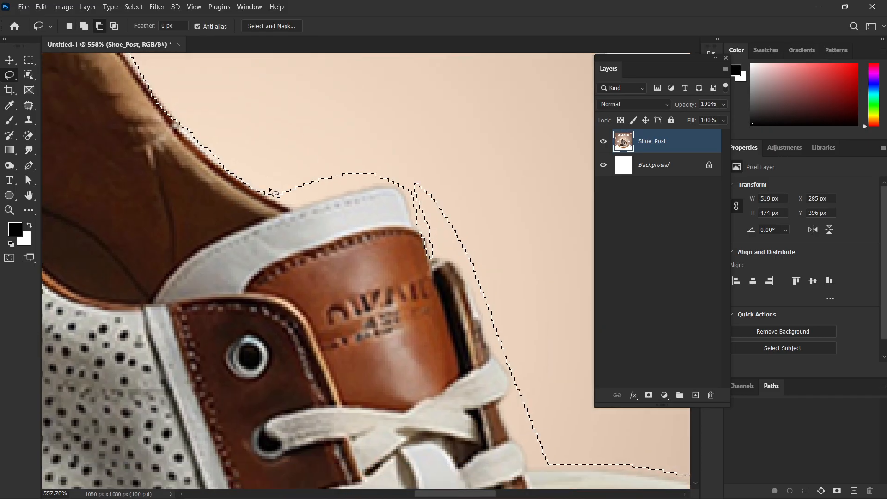
drag(269, 188, 296, 205)
mouse_move(387, 197)
mouse_down()
mouse_move(382, 141)
mouse_move(372, 185)
mouse_move(320, 202)
mouse_up()
key(shift)
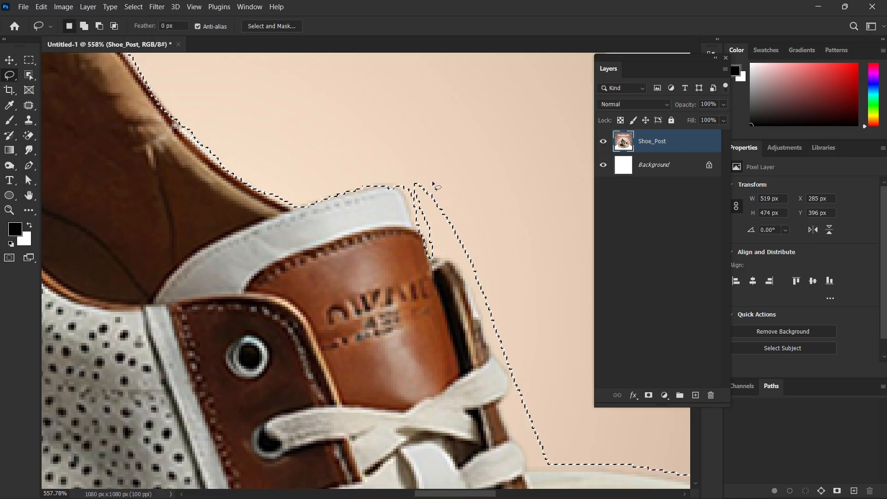
key(alt)
drag(397, 187, 320, 196)
key(alt)
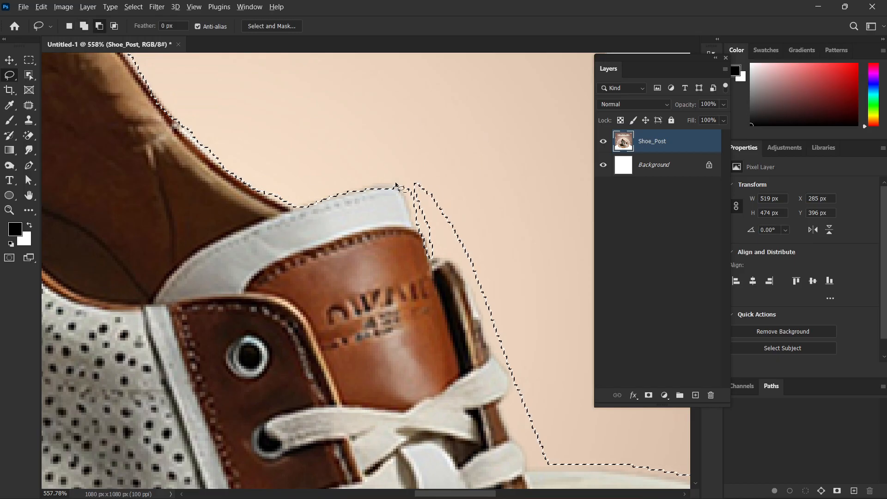
Subtract the background at the tongue's upper corner and in the gap between the tongue and the far eyelet flap.
drag(388, 185, 405, 193)
mouse_move(438, 136)
mouse_down()
mouse_move(444, 206)
mouse_move(431, 192)
mouse_move(410, 224)
mouse_up()
key(space)
key(alt)
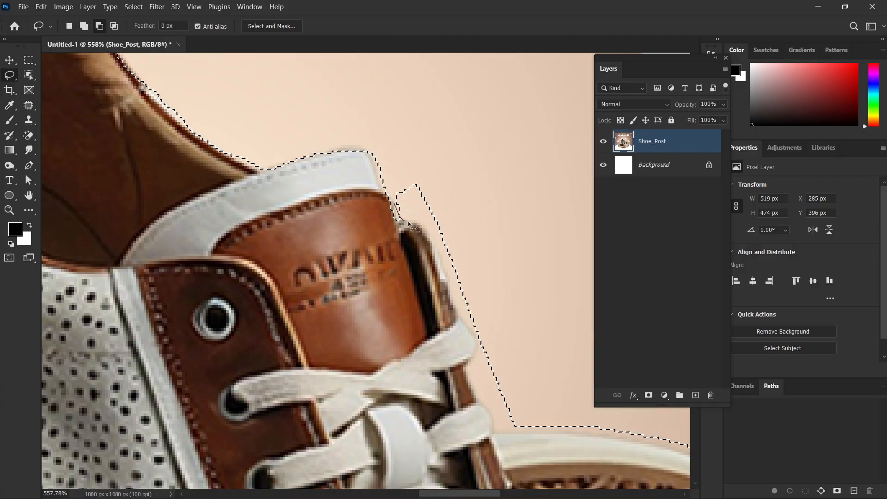
drag(540, 163, 545, 124)
Subtract the background along the outer edge of the far eyelet flap and around the end of the uppermost lace.
key(space)
mouse_move(442, 212)
mouse_down()
mouse_move(406, 168)
mouse_move(363, 159)
mouse_move(392, 142)
mouse_up()
key(alt)
key(space)
drag(490, 233, 468, 187)
key(alt)
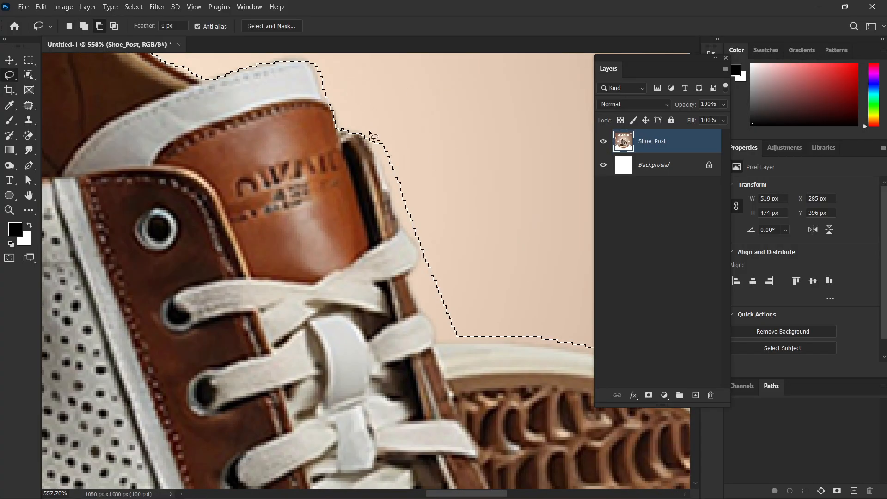
drag(368, 137, 378, 154)
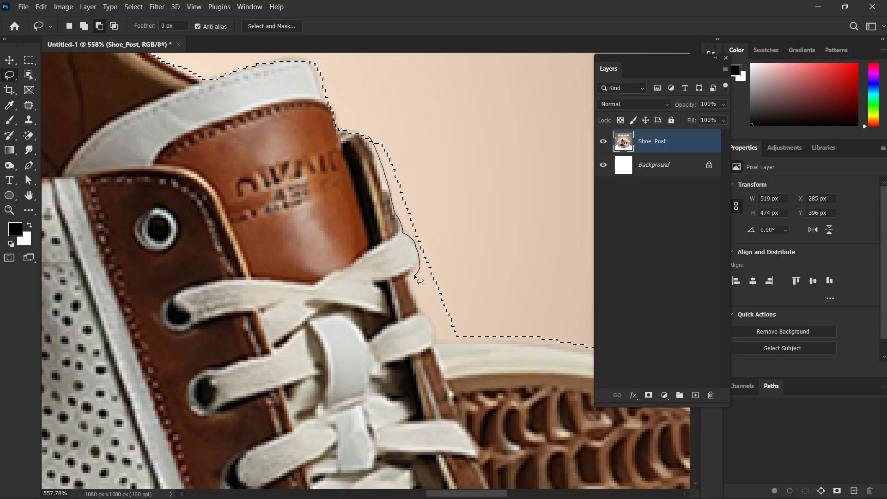
mouse_move(416, 276)
mouse_down()
mouse_move(495, 70)
mouse_move(485, 78)
mouse_up()
Subtract the background between the upper two laces and down to the top rim of the sole behind them.
key(space)
drag(477, 224, 401, 123)
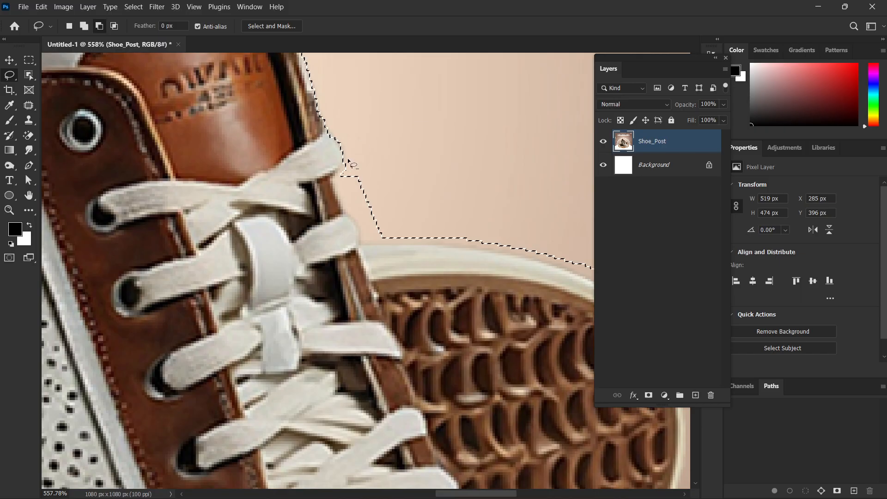
drag(516, 159, 512, 157)
key(space)
drag(444, 170, 419, 110)
key(alt)
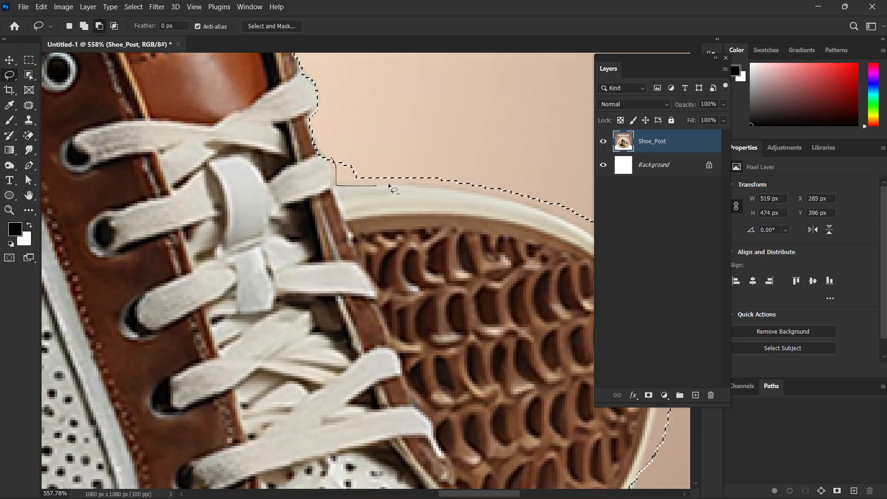
drag(388, 185, 393, 122)
Subtract the background above the top rim of the lying sneaker's front sole and add back the clipped part.
key(space)
drag(373, 153, 233, 94)
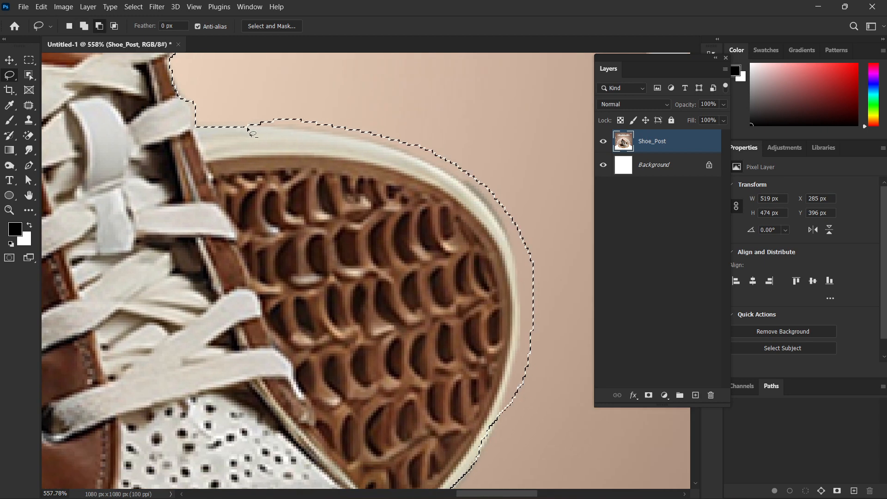
mouse_move(362, 135)
mouse_down()
mouse_move(238, 99)
mouse_move(274, 119)
mouse_up()
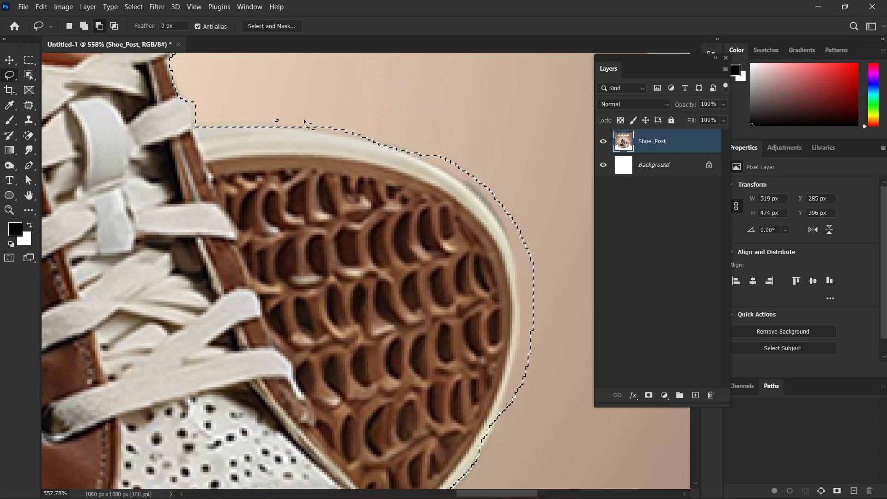
drag(312, 62, 283, 123)
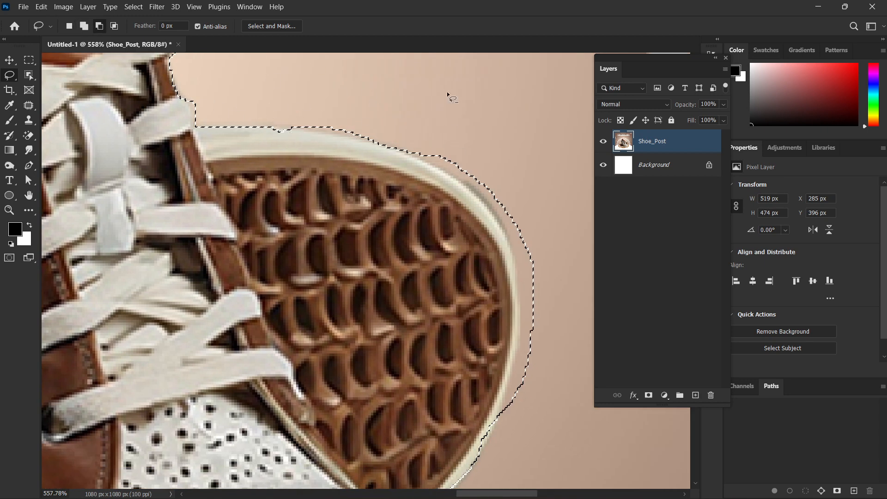
drag(368, 139, 324, 128)
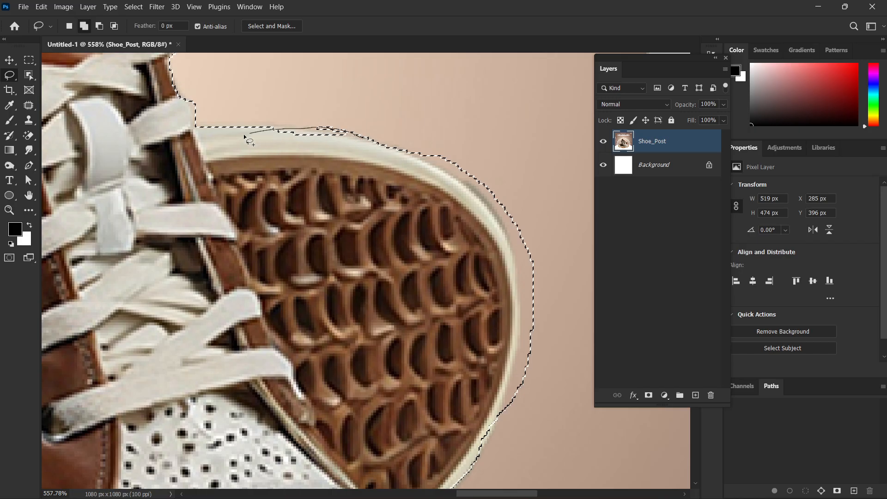
drag(246, 135, 245, 135)
Subtract the background around the upper outer curve of the lying sneaker's front sole.
mouse_move(301, 127)
mouse_down()
mouse_move(349, 134)
mouse_move(410, 110)
mouse_up()
drag(467, 172, 407, 143)
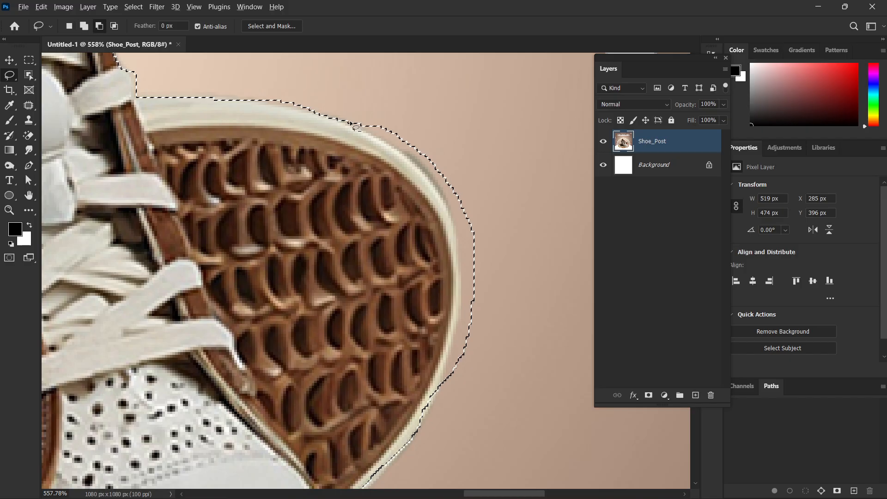
drag(350, 123, 392, 145)
drag(455, 206, 537, 176)
Subtract the background along the outer side of the lying sneaker's front sole down toward the upright sneaker's toe.
drag(470, 243, 445, 184)
mouse_move(364, 60)
mouse_down()
mouse_move(344, 61)
mouse_move(368, 72)
mouse_up()
drag(412, 116, 437, 162)
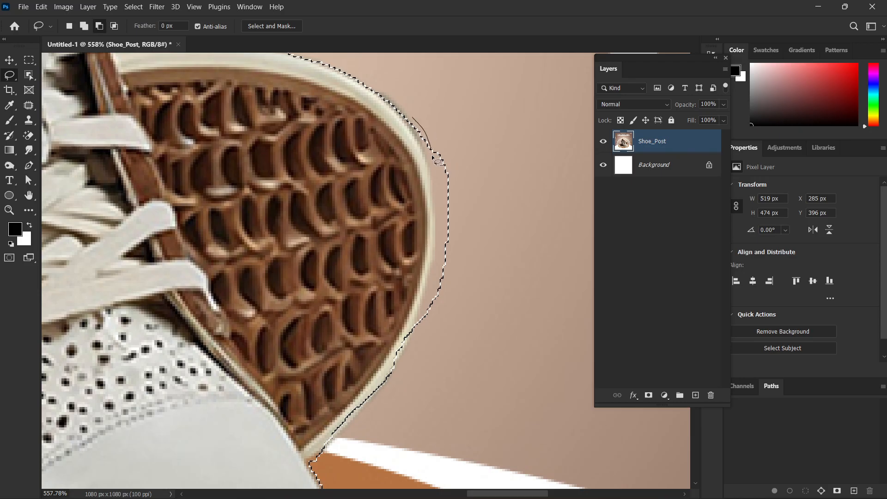
drag(430, 302, 527, 123)
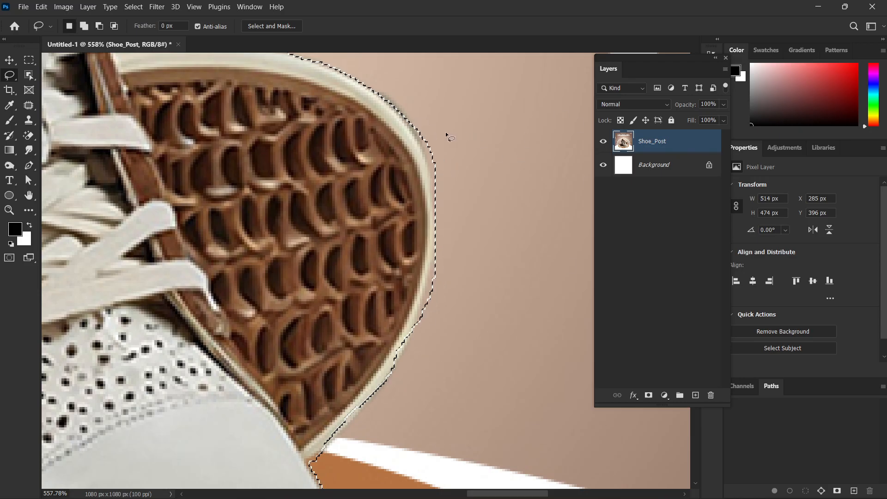
mouse_move(419, 122)
mouse_down()
mouse_move(436, 168)
mouse_move(476, 216)
mouse_up()
scroll(466, 99, down, 3)
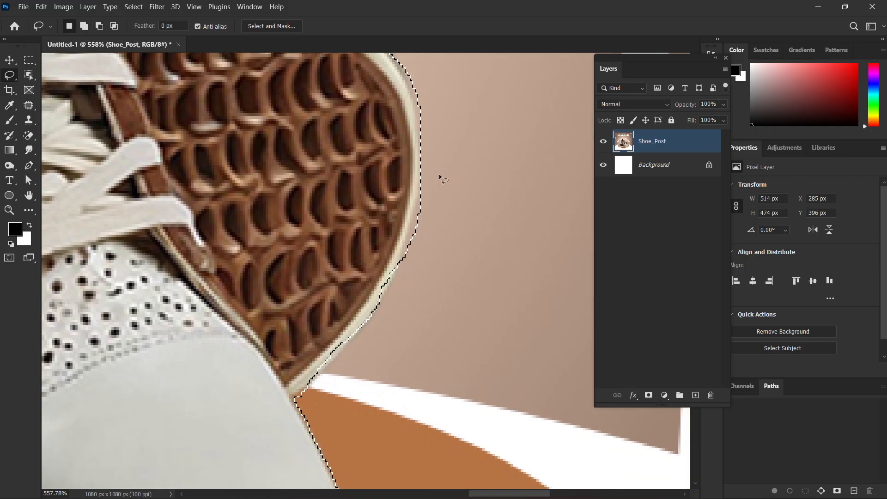
drag(406, 253, 400, 280)
scroll(485, 185, down, 3)
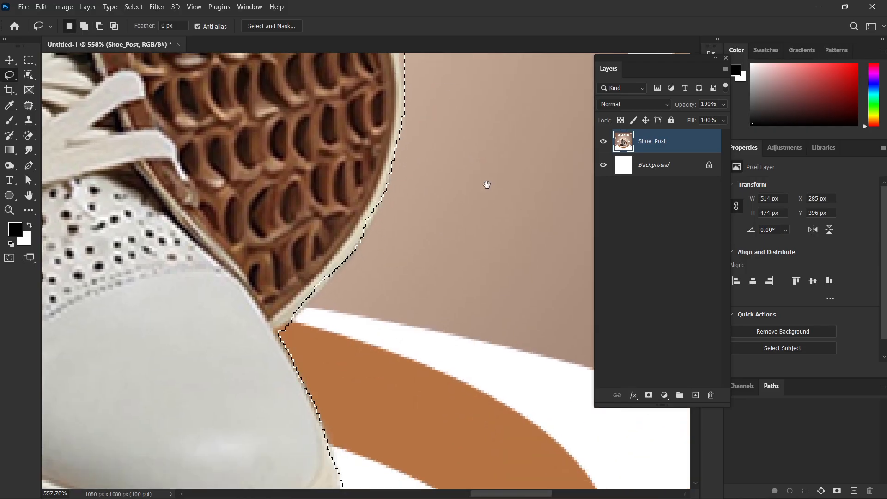
Add the clipped strip along the lower outer edge of the lying sneaker's front sole to the selection.
key(shift)
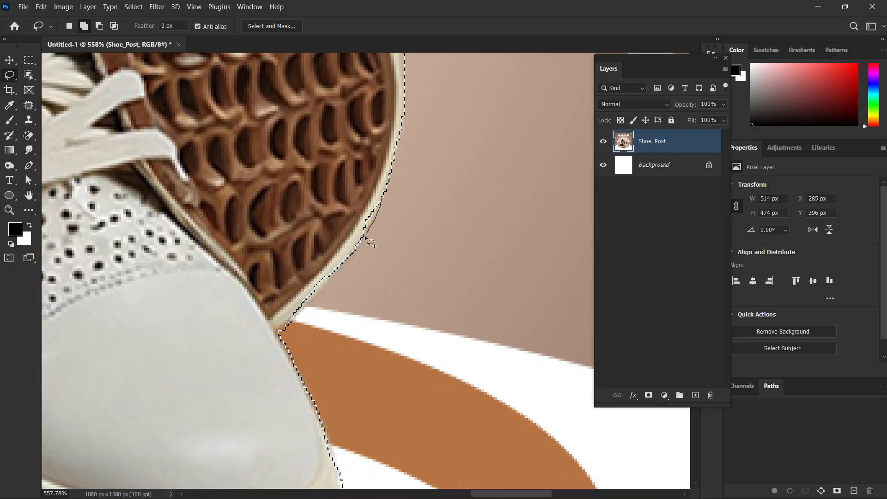
drag(364, 234, 363, 238)
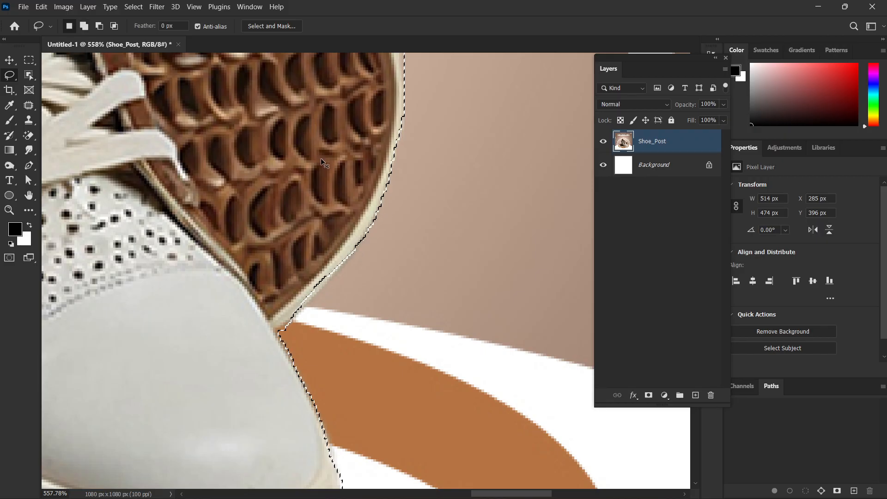
Delete the selected sneakers from the Shoe_Post layer and undo the deletion.
key(ctrl+0)
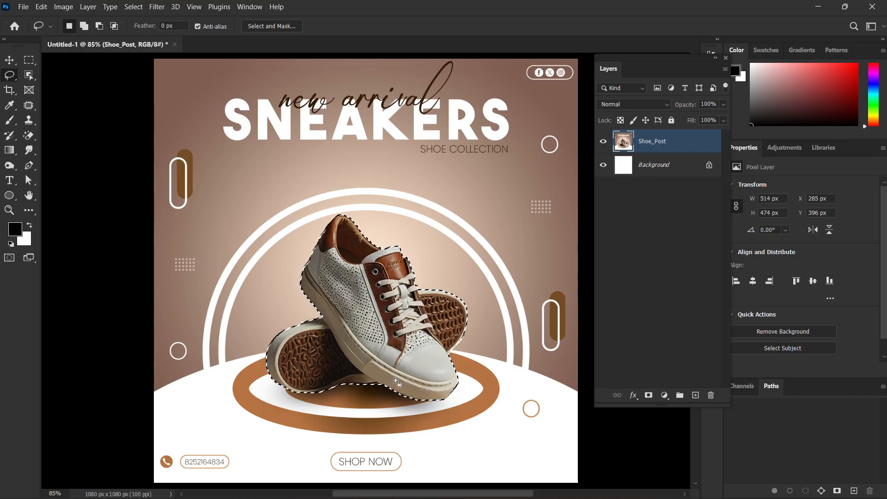
key(Delete)
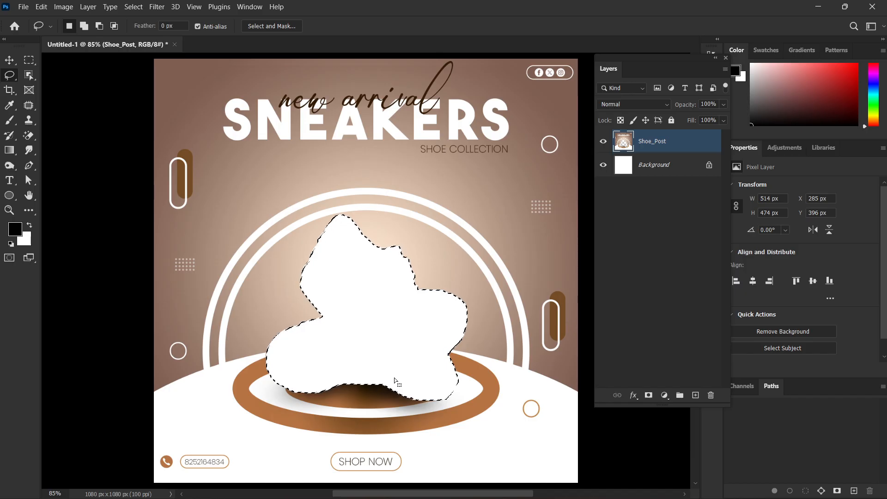
key(ctrl+z)
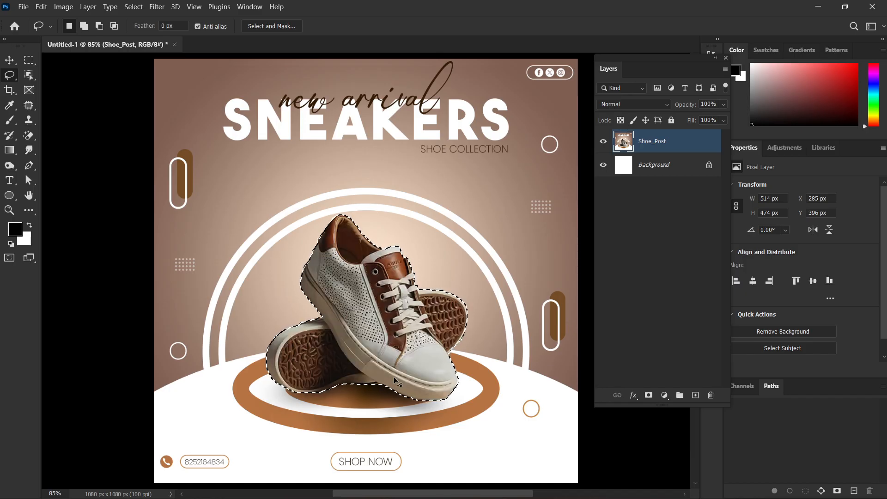
Invert the selection, delete the poster background around the sneakers, and deselect.
key(ctrl+shift+i)
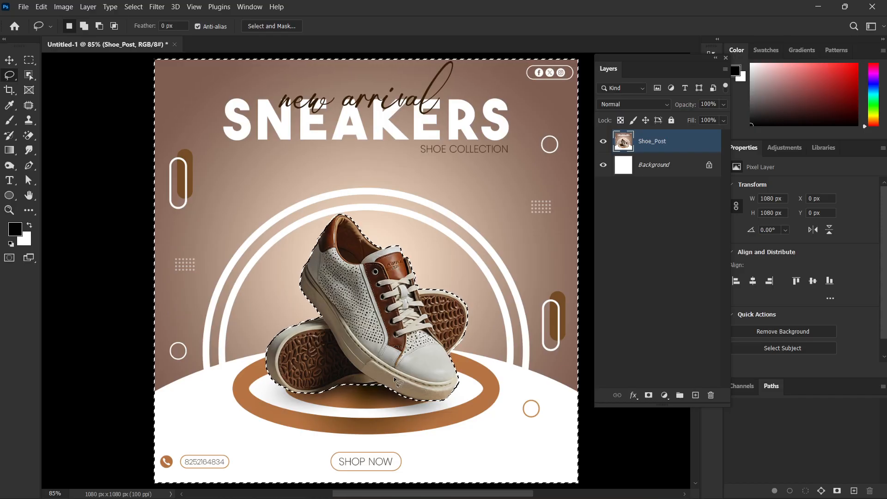
key(Delete)
key(ctrl+d)
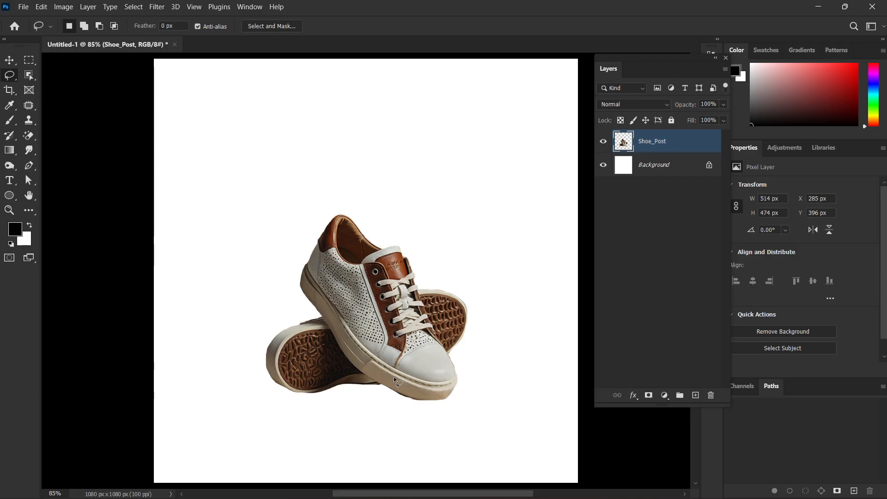
Move the cut-out sneakers to the upper-left corner of the canvas.
scroll(497, 293, down, 2)
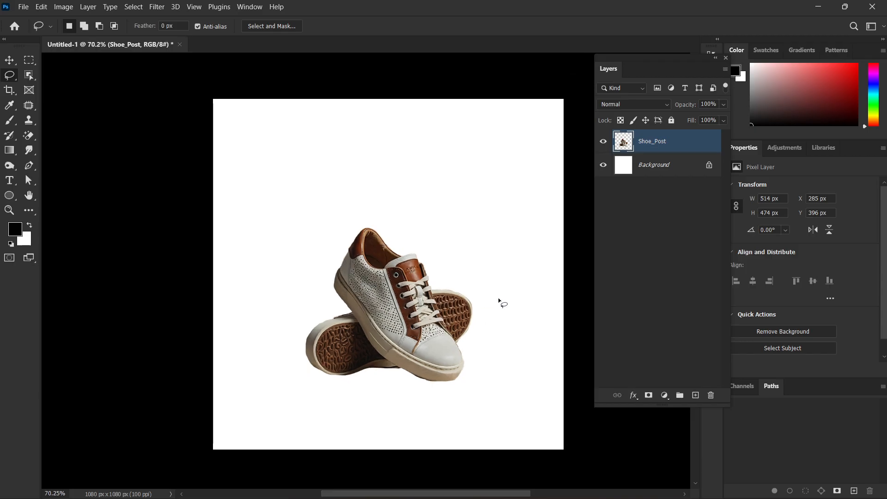
drag(499, 295, 461, 350)
key(v)
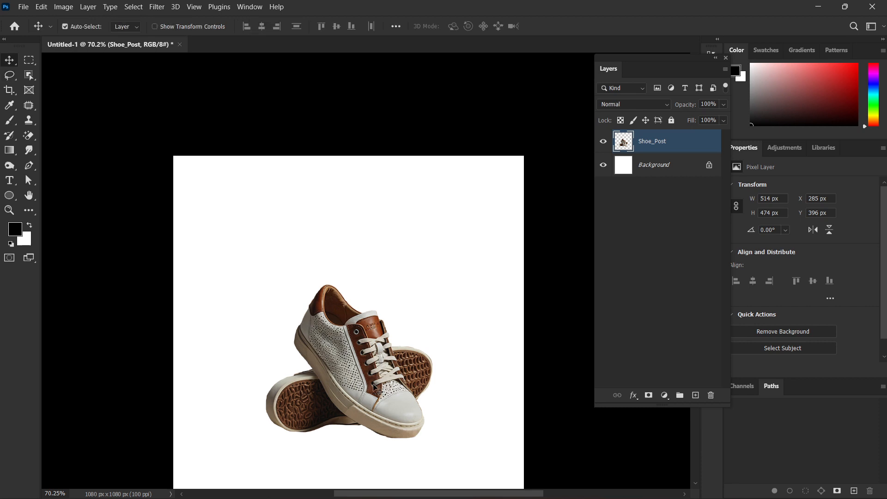
drag(375, 387, 291, 270)
scroll(383, 310, down, 1)
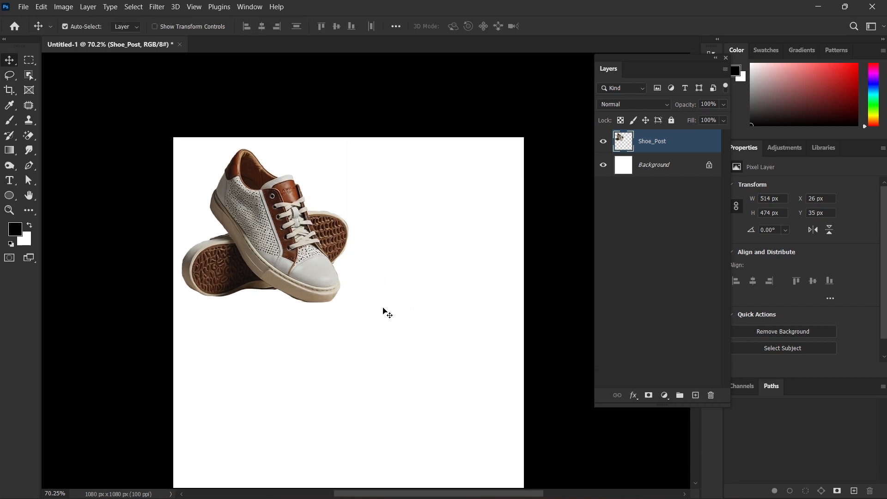
Show the lasso tool variants and activate the Polygonal Lasso tool.
click(11, 76)
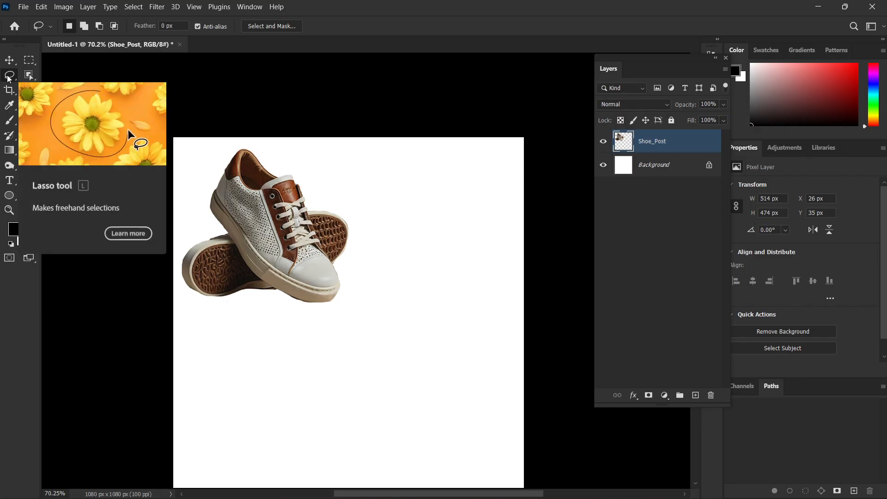
right_click(9, 77)
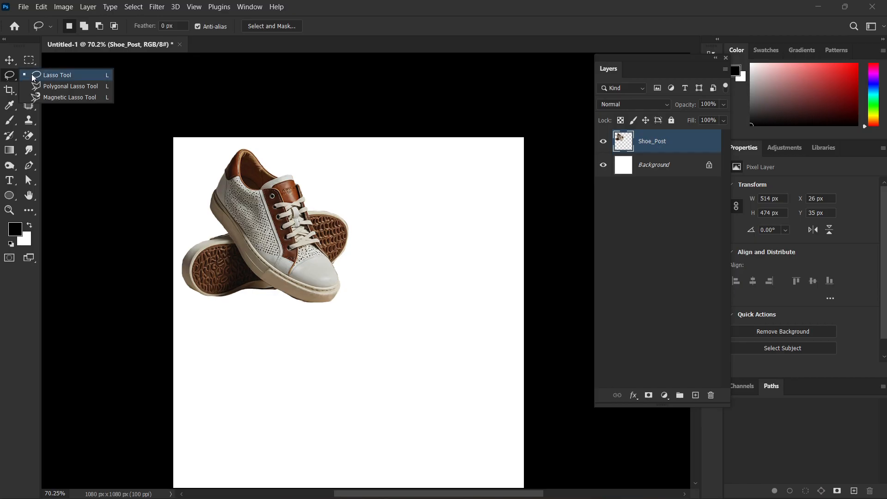
click(56, 88)
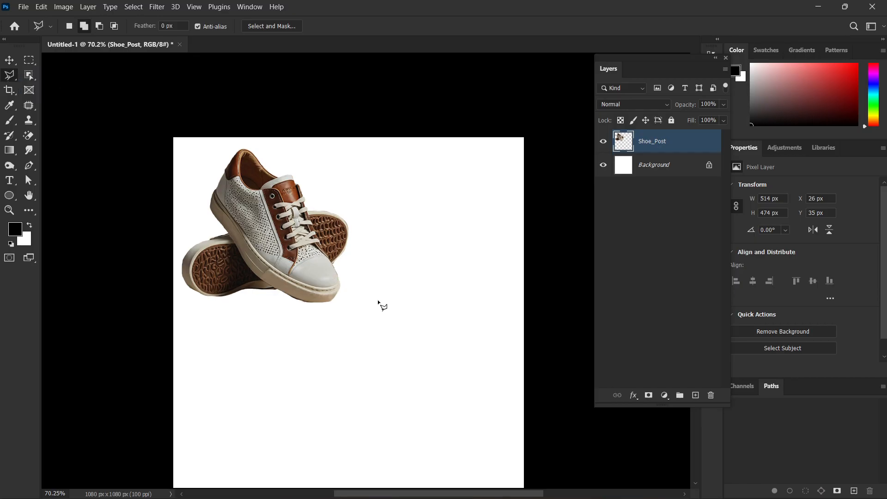
scroll(382, 341, down, 2)
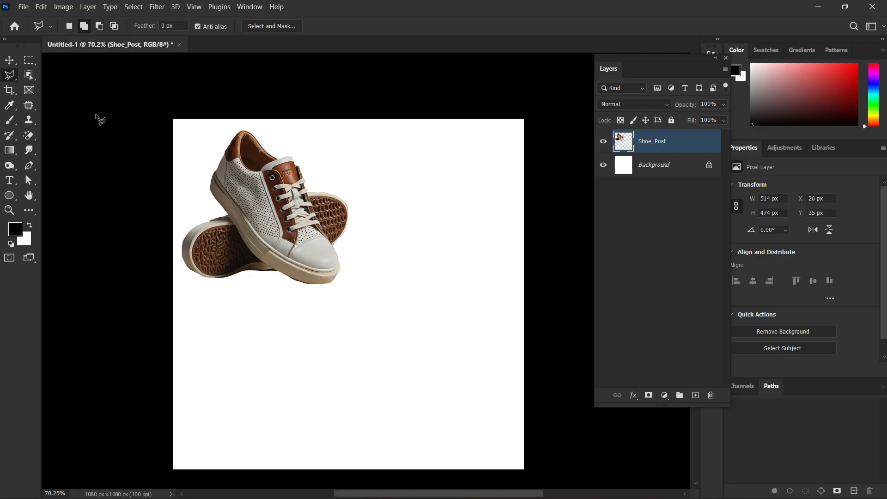
Draw a curved trial selection from the upright sneaker's toe across the blank canvas with the freehand Lasso tool, and deselect it.
right_click(9, 76)
click(31, 79)
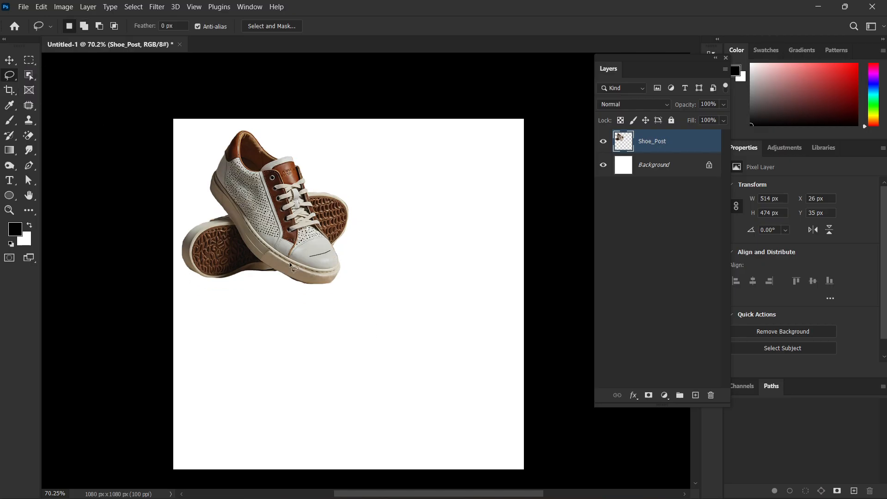
mouse_move(289, 262)
mouse_down()
mouse_move(390, 229)
mouse_move(336, 254)
mouse_up()
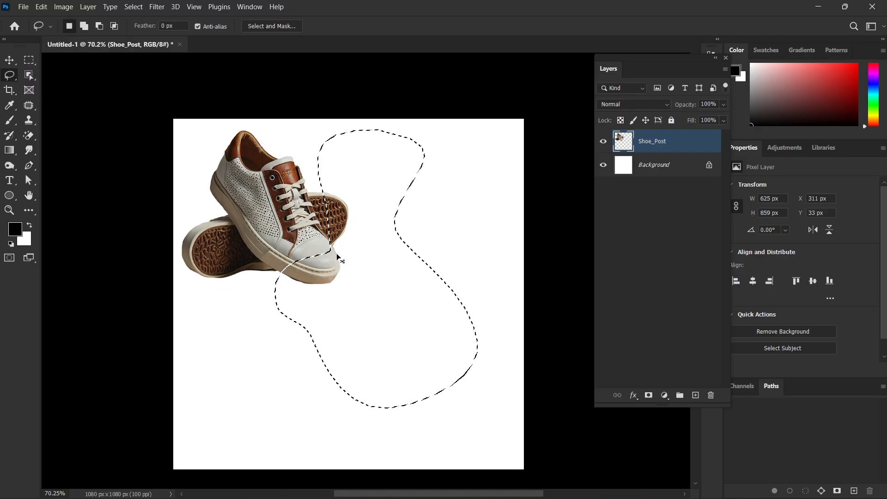
click(336, 253)
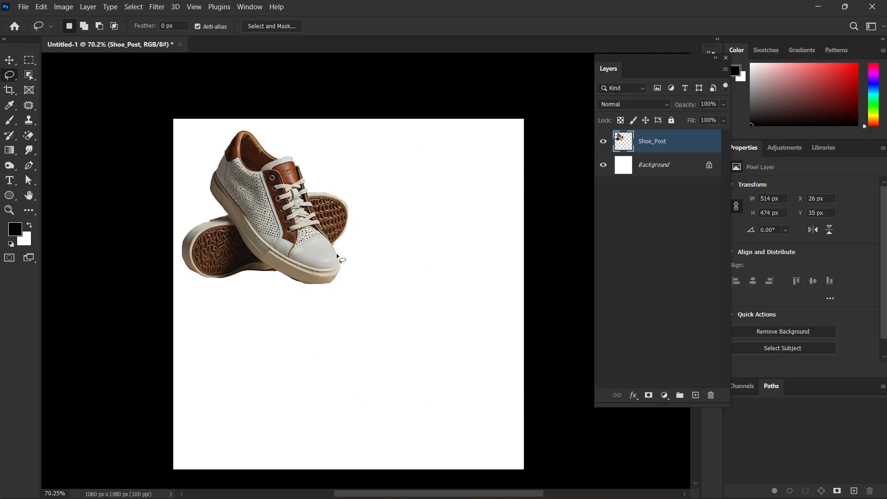
Draw a straight-edged trial selection with crossing segments around the canvas using the Polygonal Lasso tool, and deselect it.
right_click(12, 85)
click(51, 87)
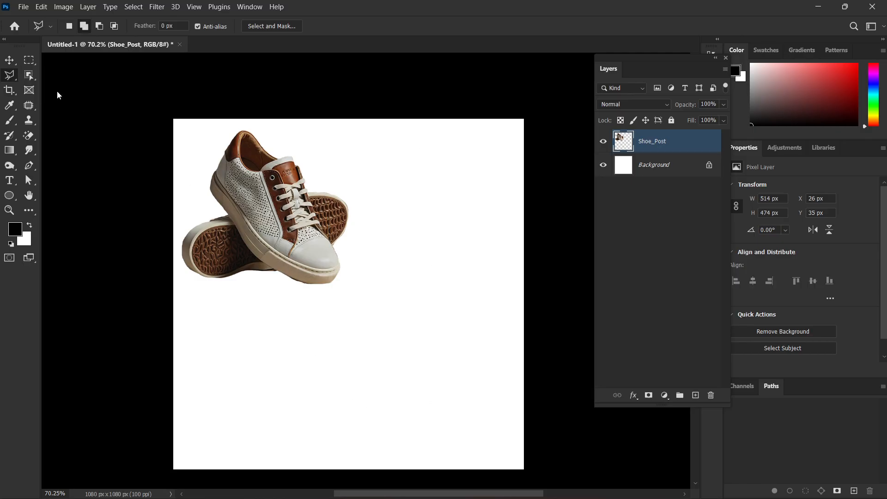
click(262, 331)
click(482, 196)
click(474, 380)
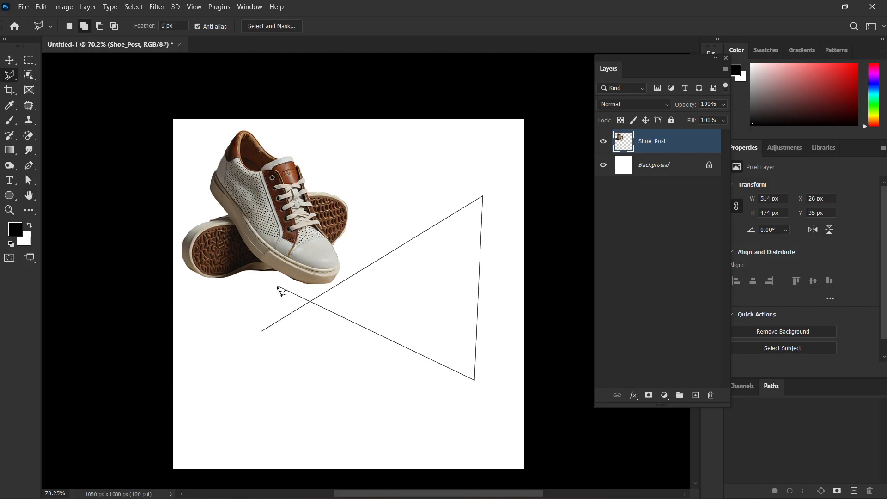
click(398, 284)
click(332, 244)
click(152, 299)
click(187, 409)
click(270, 450)
click(405, 425)
click(405, 316)
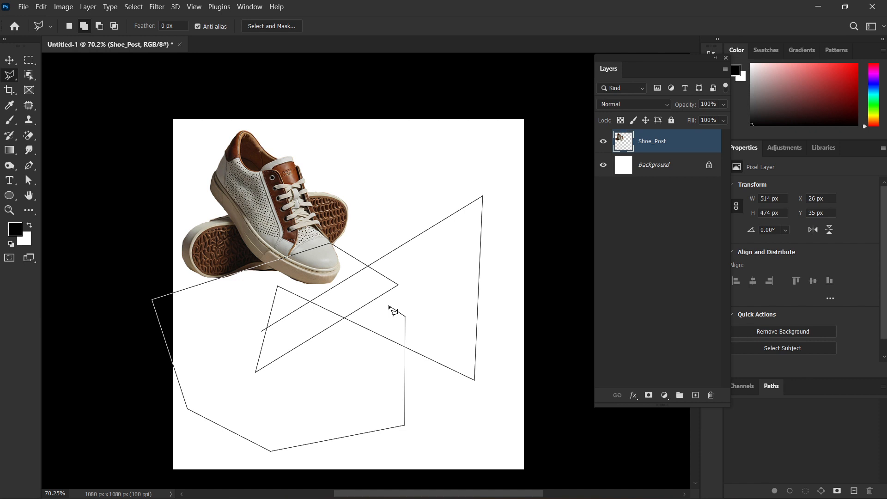
double_click(392, 309)
key(ctrl+d)
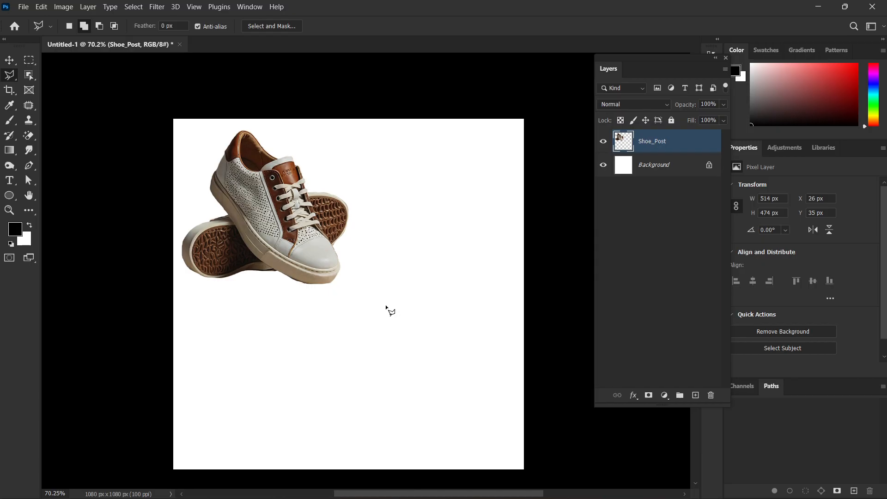
Switch to the Chrome browser and search Google for "buildings".
mouse_move(465, 497)
click(492, 490)
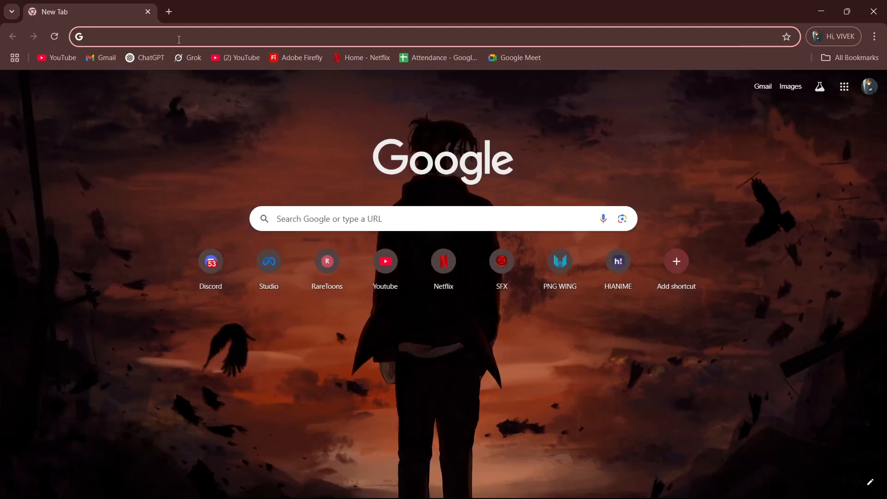
click(179, 39)
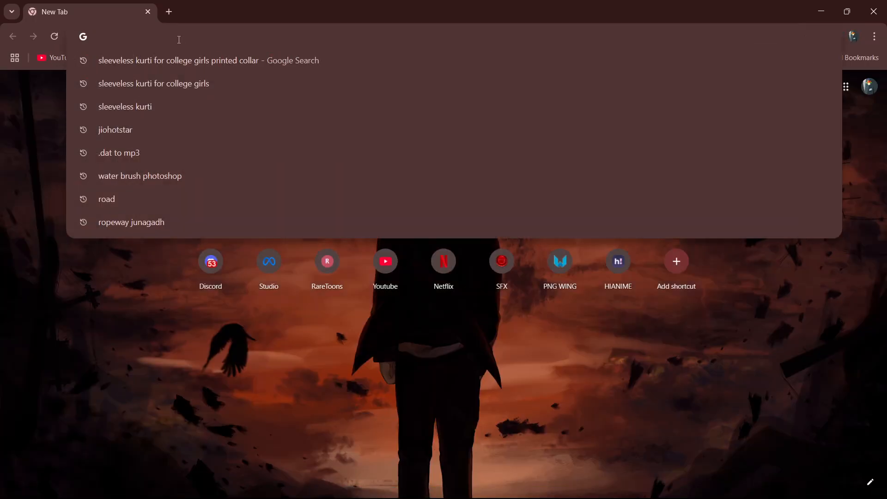
text(bul)
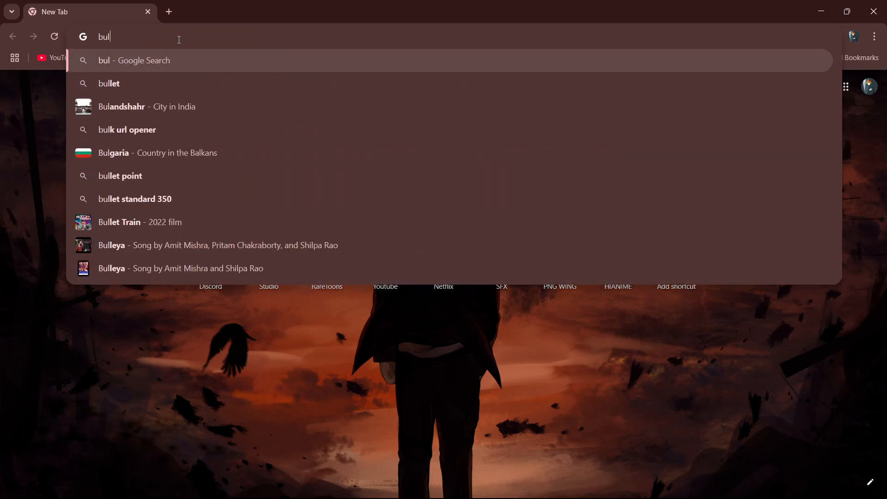
key(BackSpace)
text(ildings)
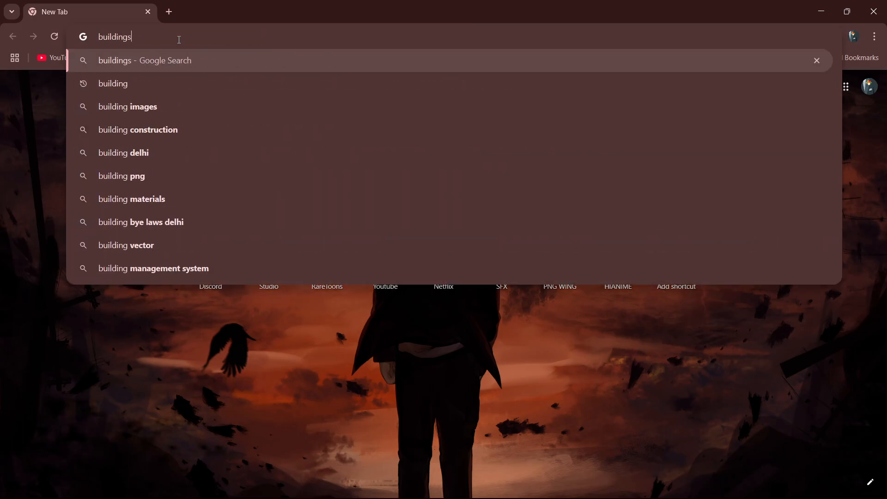
key(Return)
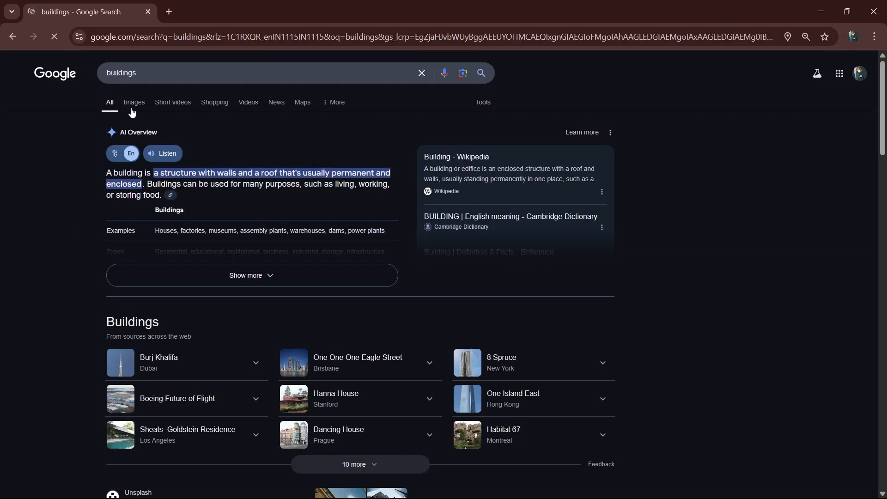
Copy the Unsplash image of skyscrapers against a blue sky from the image results and return to Photoshop.
click(132, 110)
scroll(304, 245, down, 1)
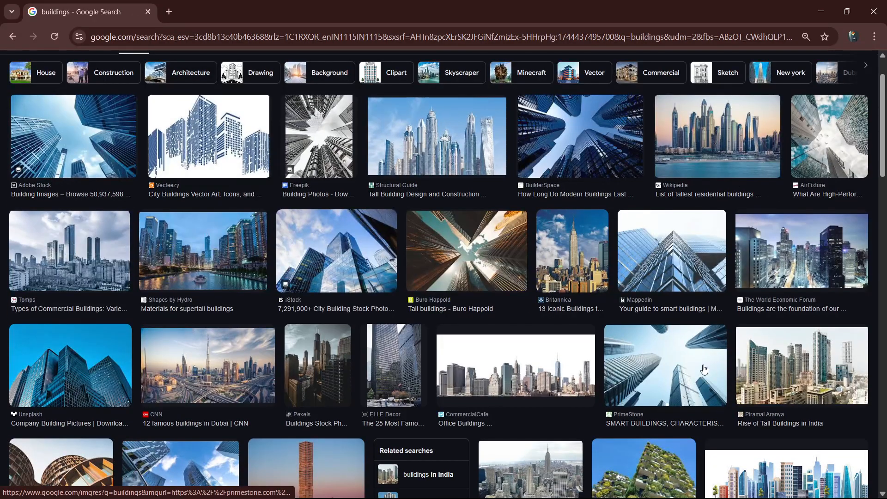
scroll(690, 369, down, 5)
click(94, 93)
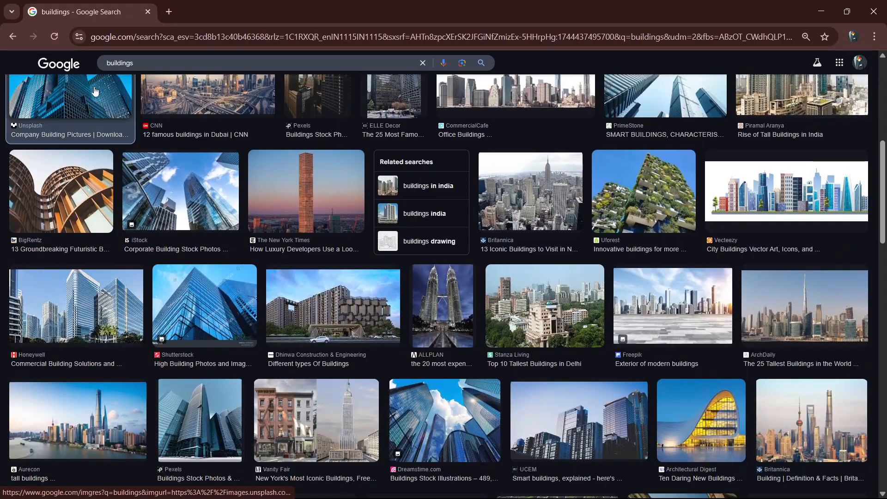
right_click(692, 198)
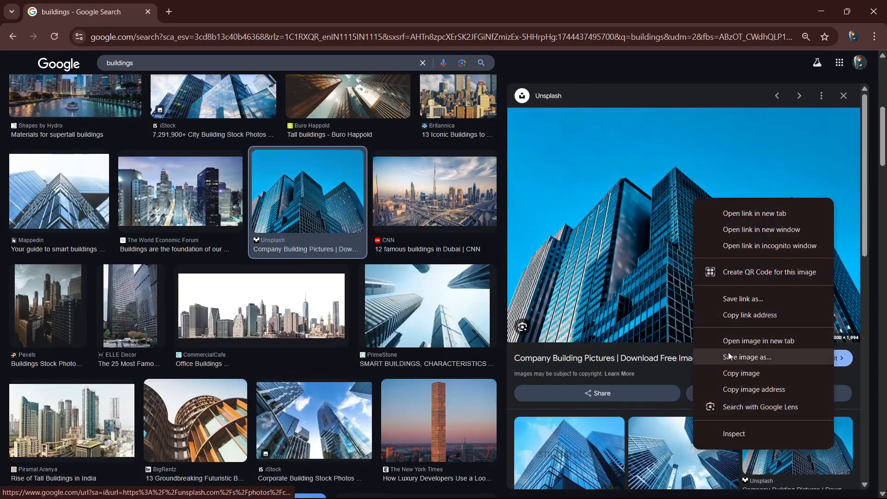
click(746, 373)
click(821, 11)
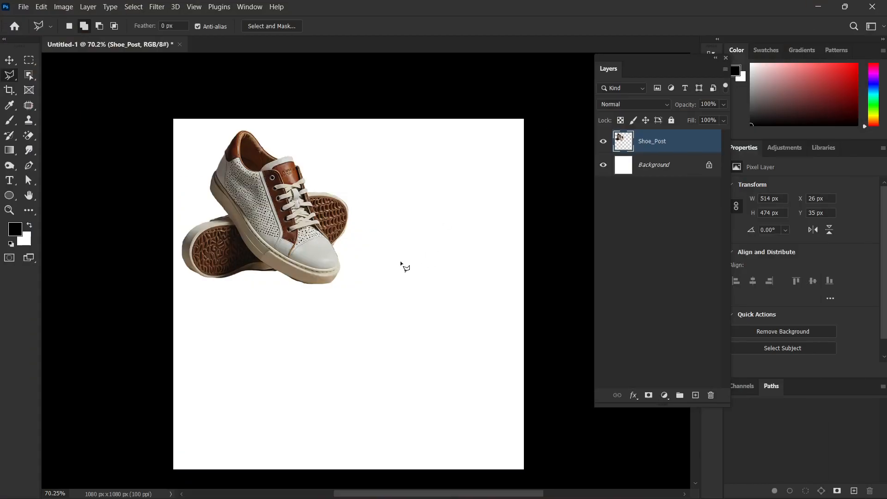
Hide the Shoe_Post layer and paste the copied skyscraper image as a new layer.
click(602, 143)
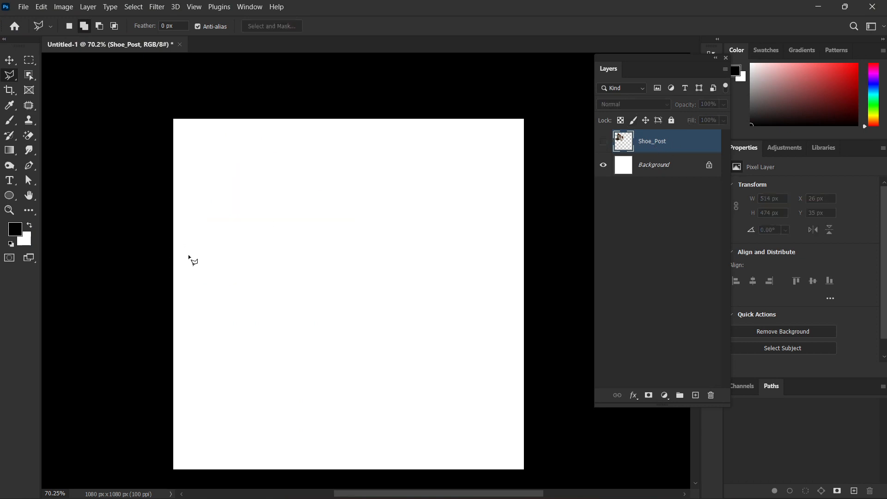
key(ctrl+v)
scroll(373, 282, down, 1)
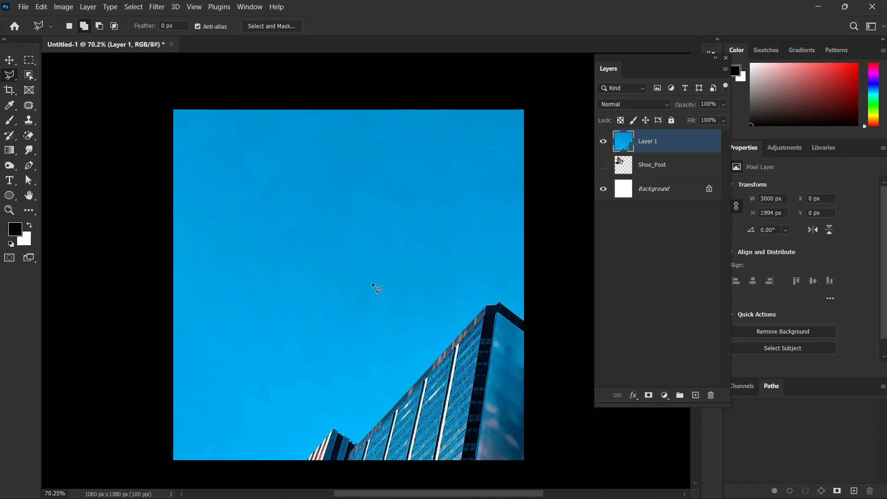
Scale the skyscraper layer proportionally to 33.47% with Free Transform and centre it on the canvas at X 540 px, Y 540 px.
scroll(373, 283, down, 1)
key(v)
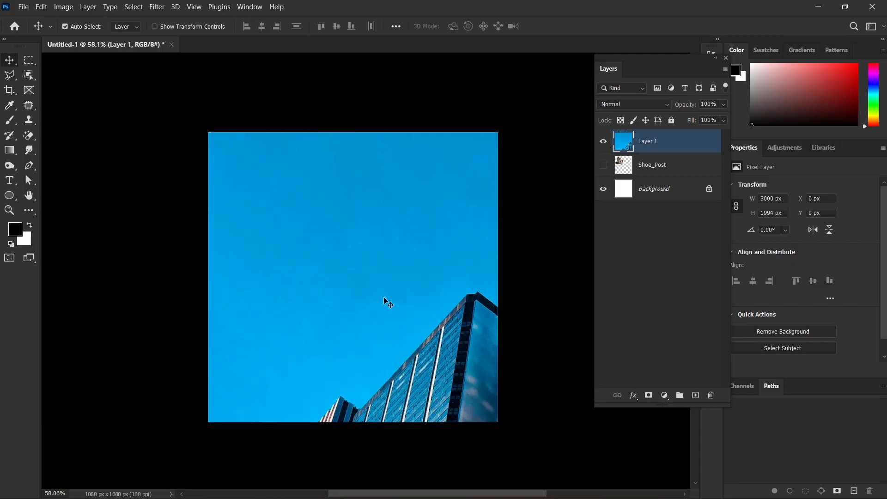
drag(383, 296, 373, 291)
key(ctrl+t)
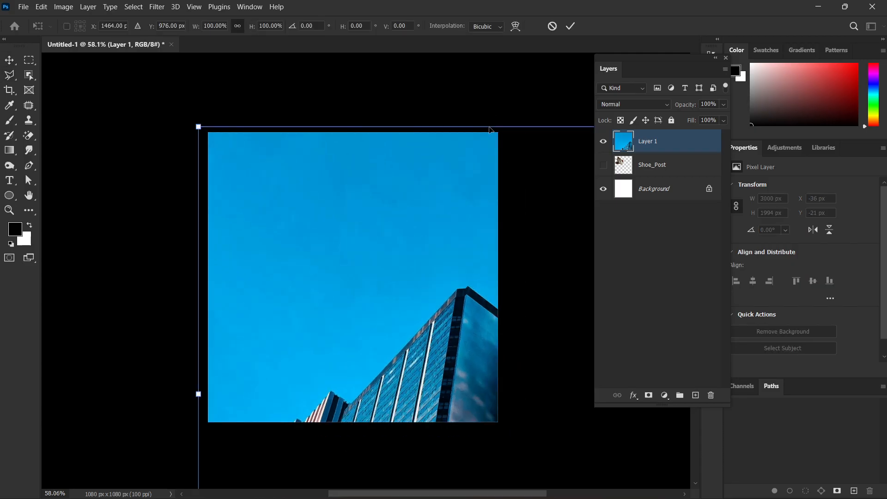
drag(496, 122, 401, 177)
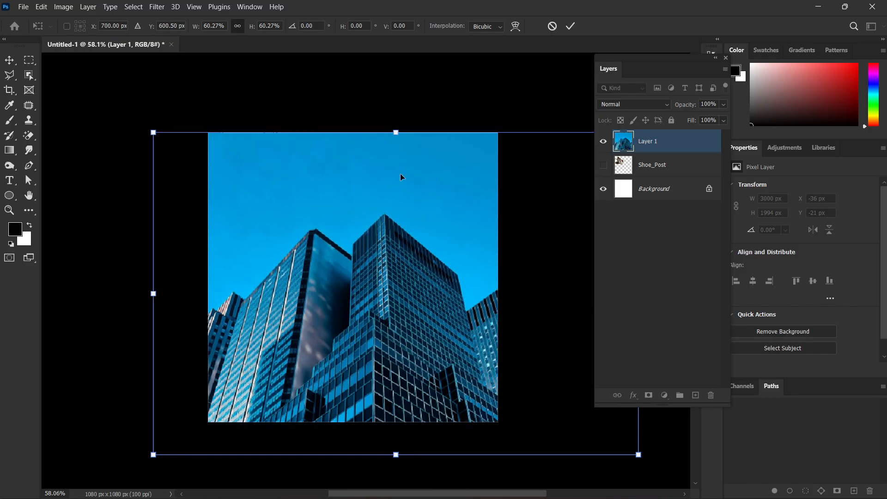
drag(392, 126, 388, 196)
drag(401, 235, 389, 185)
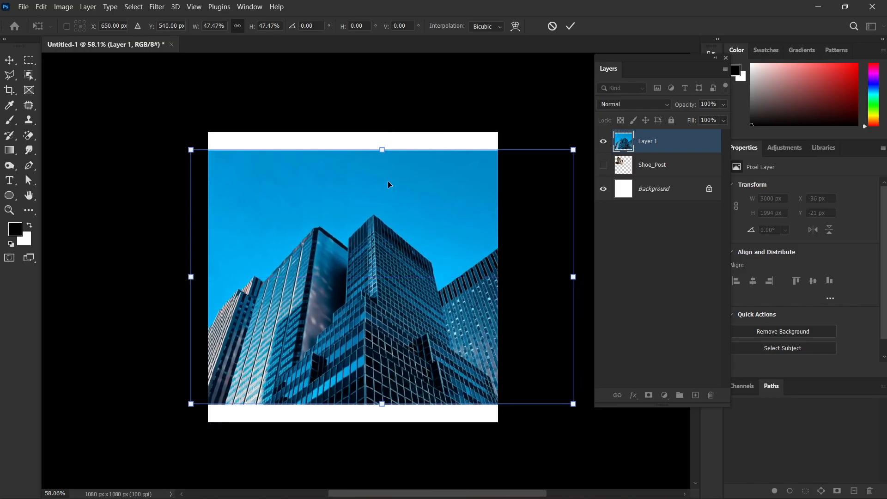
drag(379, 143, 388, 184)
drag(399, 283, 379, 274)
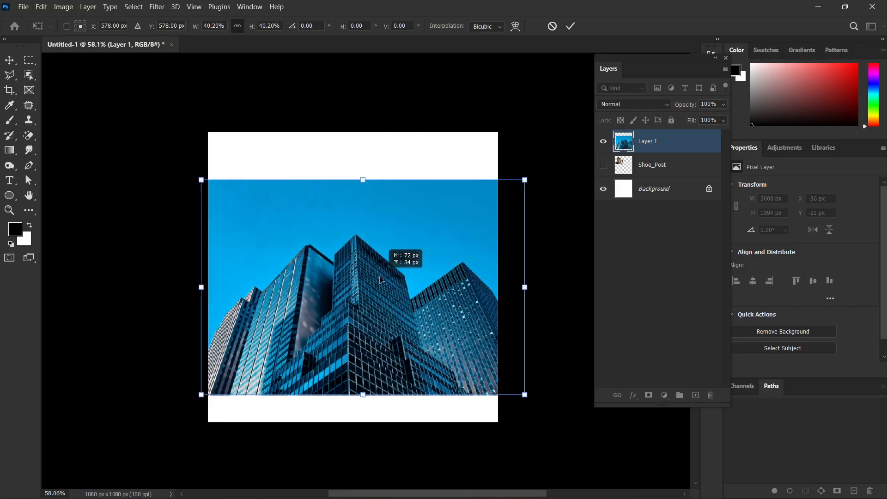
drag(363, 180, 362, 212)
drag(368, 277, 366, 259)
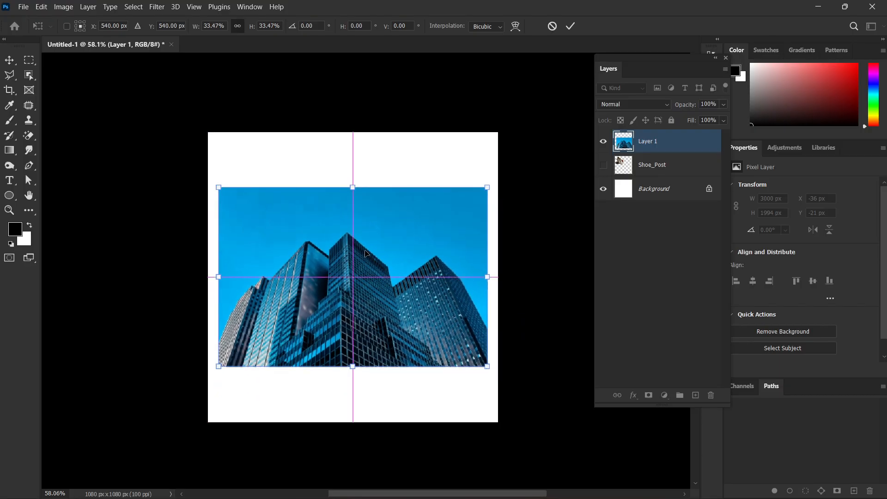
click(571, 27)
Draw a trial rectangular marquee selection across the tops of the skyscrapers and deselect it.
scroll(332, 296, up, 5)
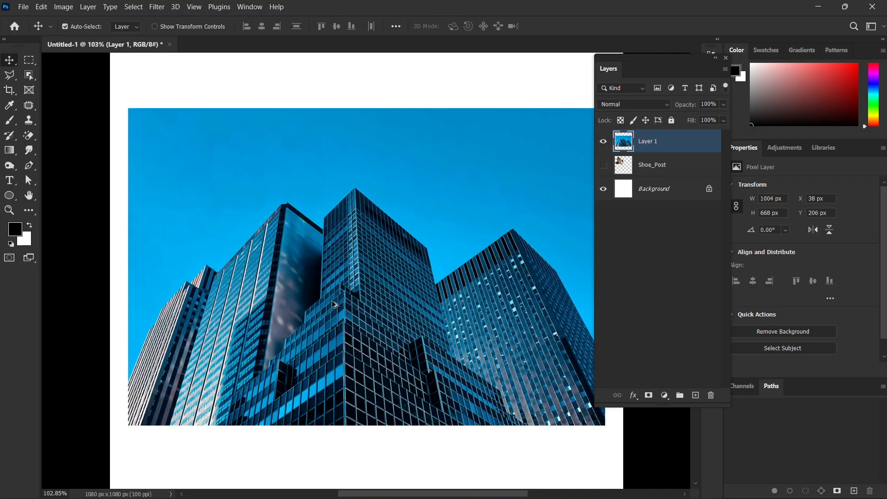
drag(451, 336, 437, 322)
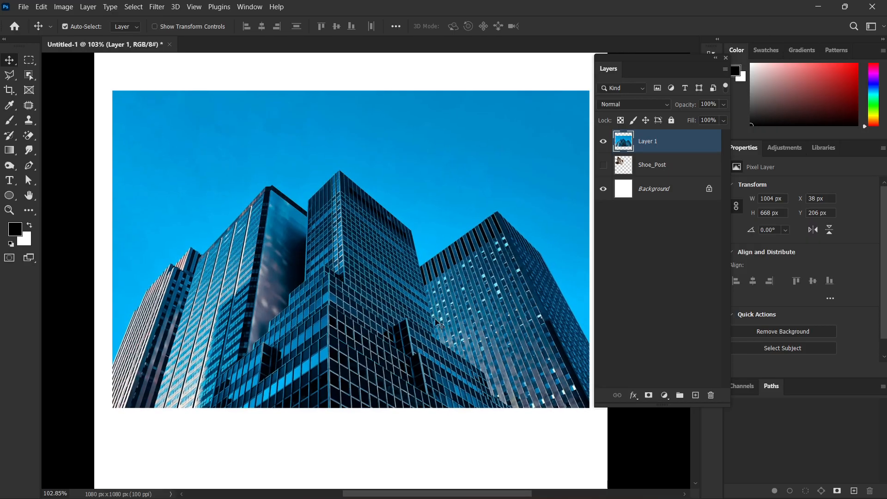
scroll(435, 322, up, 2)
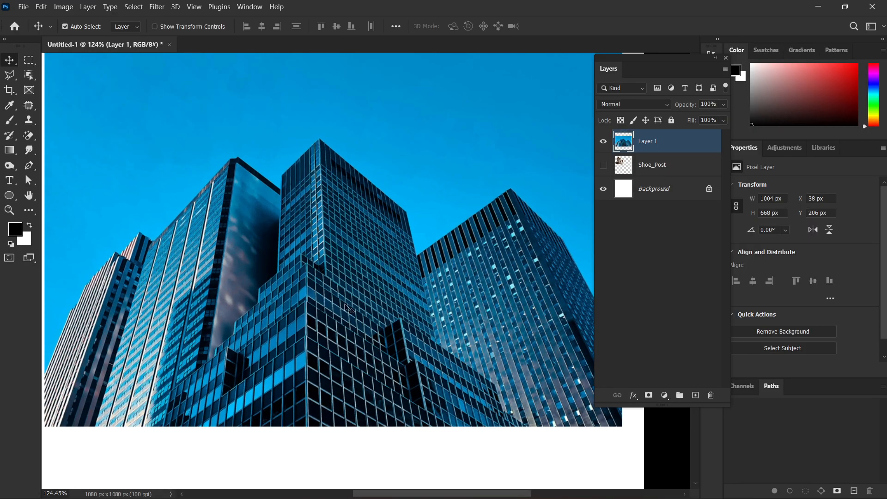
drag(349, 306, 388, 323)
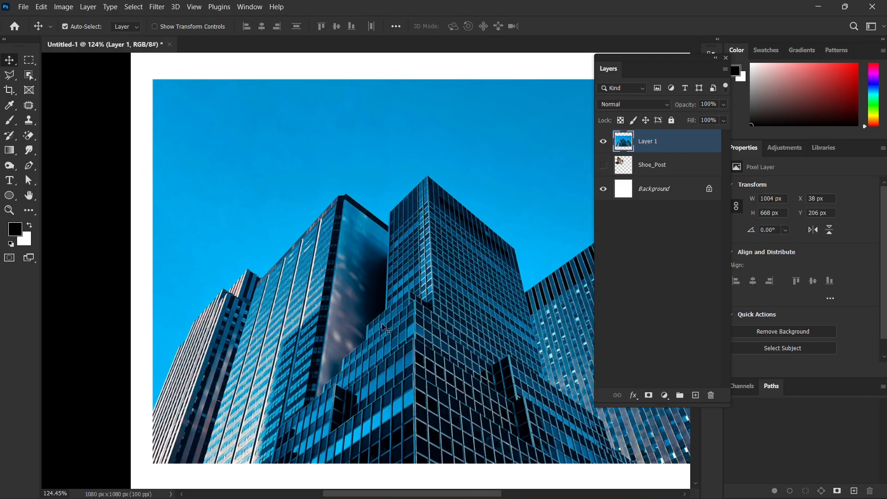
click(28, 61)
drag(233, 211, 429, 278)
click(427, 276)
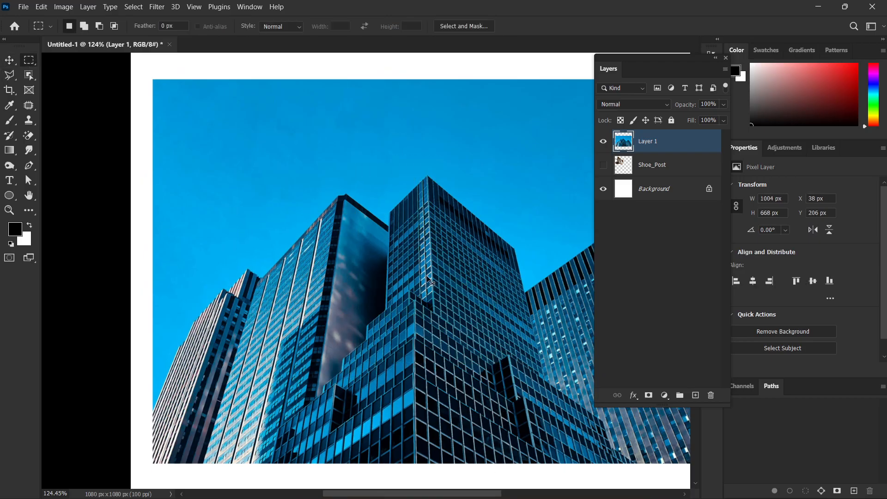
Try tracing the edges of the skyscrapers freehand with the Lasso tool.
right_click(4, 78)
click(52, 75)
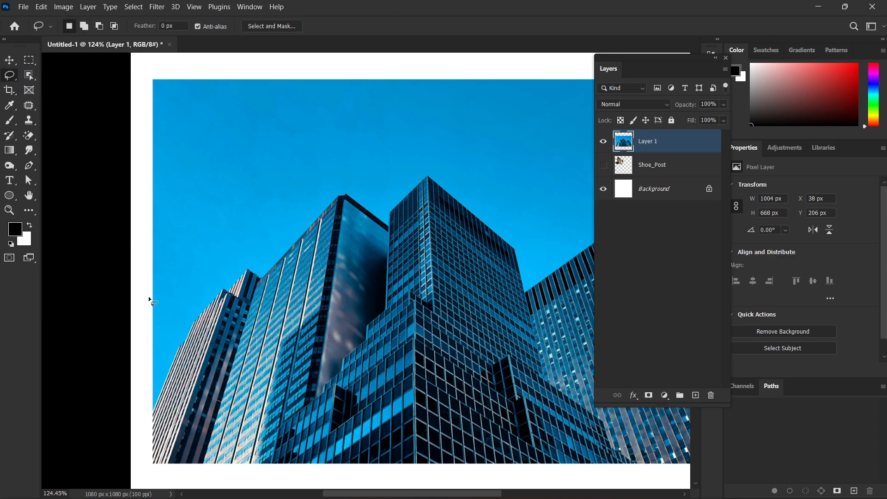
drag(183, 341, 217, 293)
drag(395, 222, 397, 224)
Start a Polygonal Lasso outline where the leftmost building's slanted edge meets the left border of the skyscraper image.
right_click(9, 75)
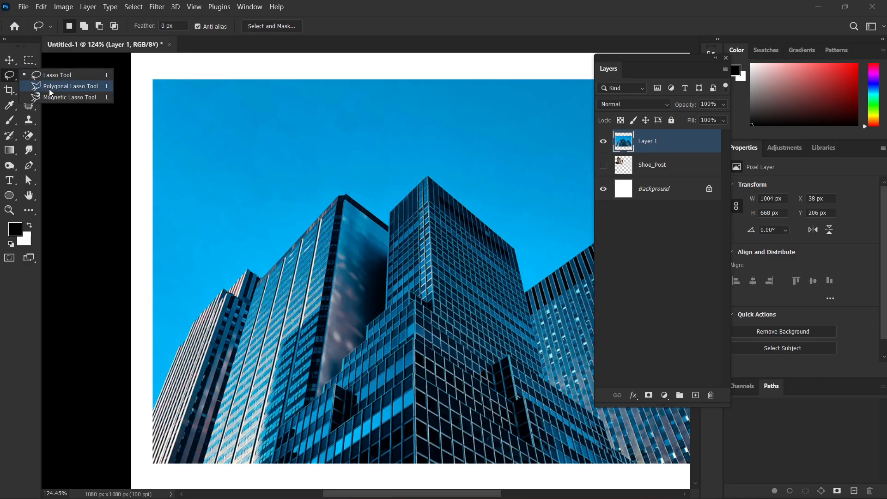
click(48, 87)
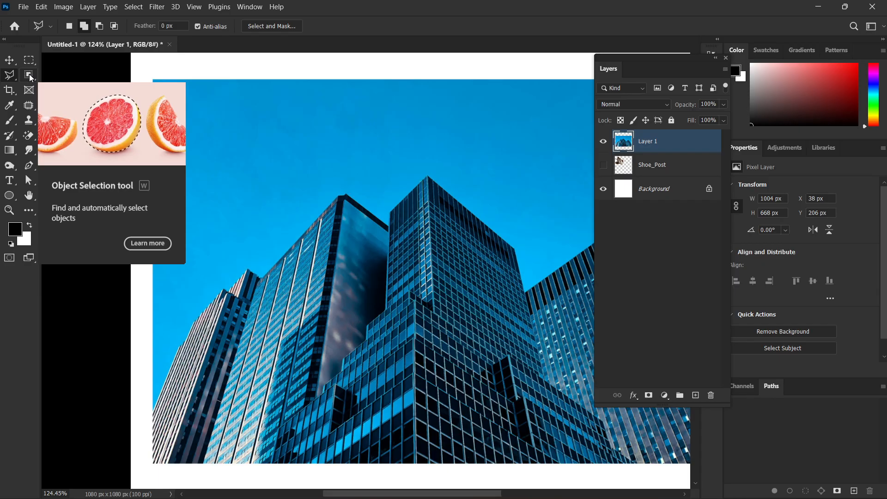
scroll(200, 246, down, 2)
scroll(200, 246, up, 4)
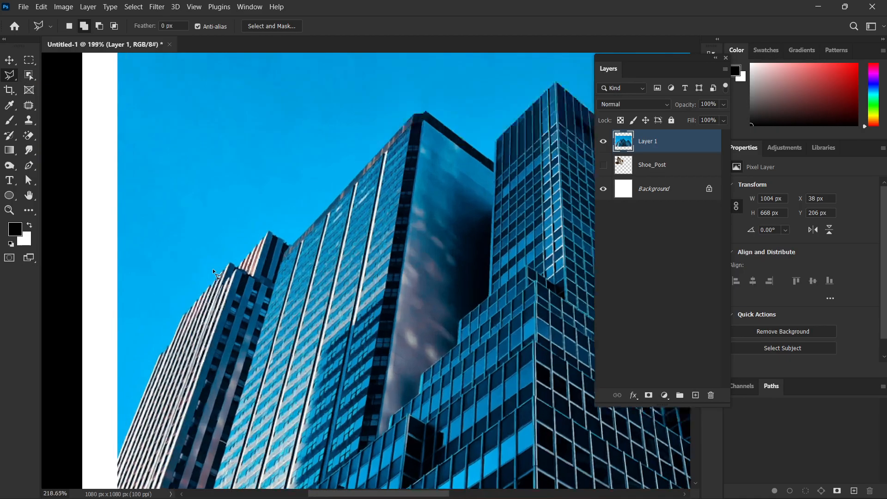
scroll(278, 329, down, 3)
drag(319, 357, 329, 258)
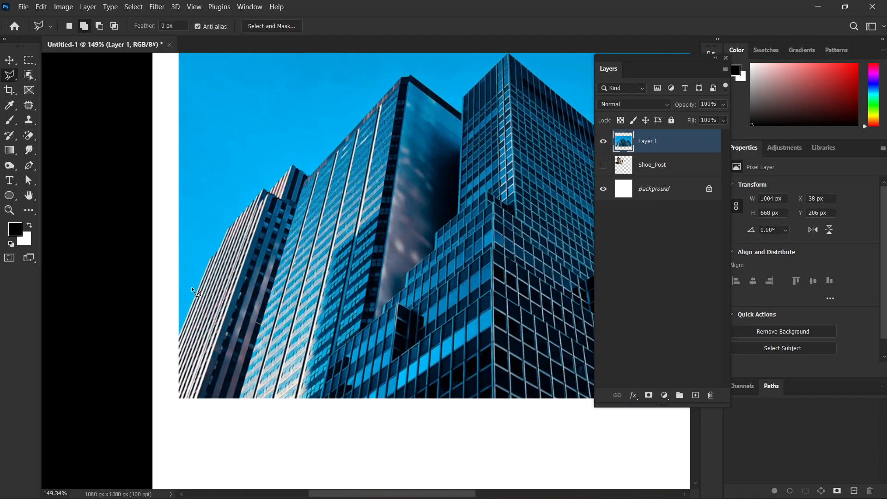
scroll(193, 287, up, 2)
scroll(170, 384, up, 1)
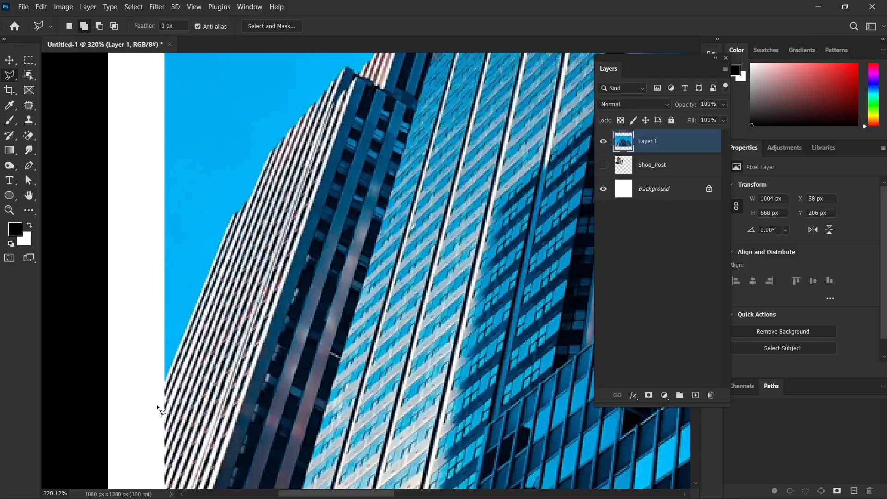
click(304, 146)
key(Escape)
scroll(129, 271, up, 2)
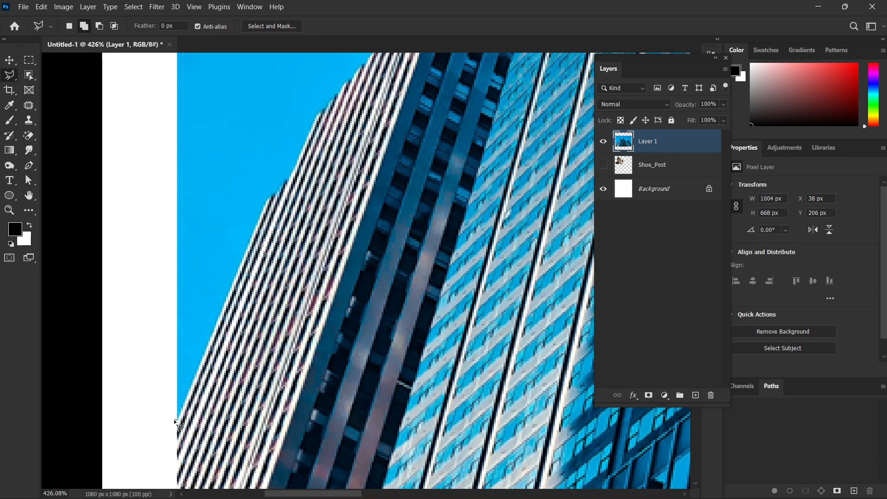
click(174, 421)
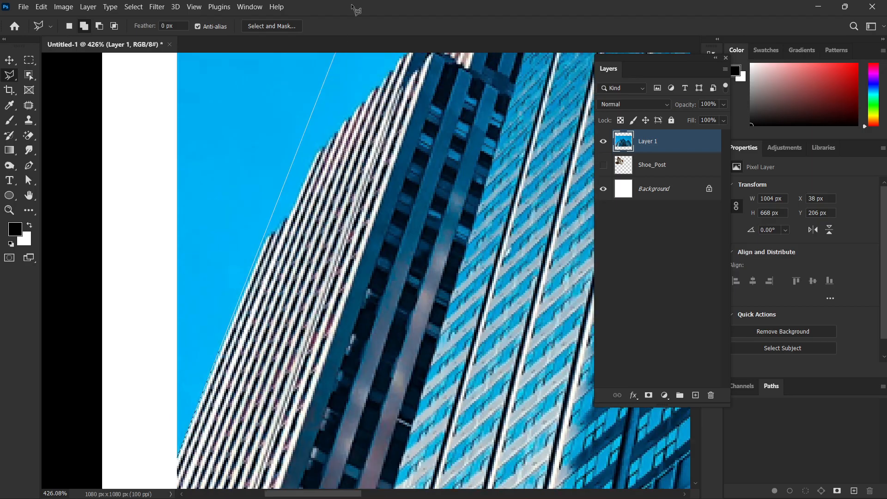
Trace the rooflines of the left-hand buildings with straight segments up to where they meet the central tower.
scroll(276, 209, down, 3)
scroll(276, 209, down, 2)
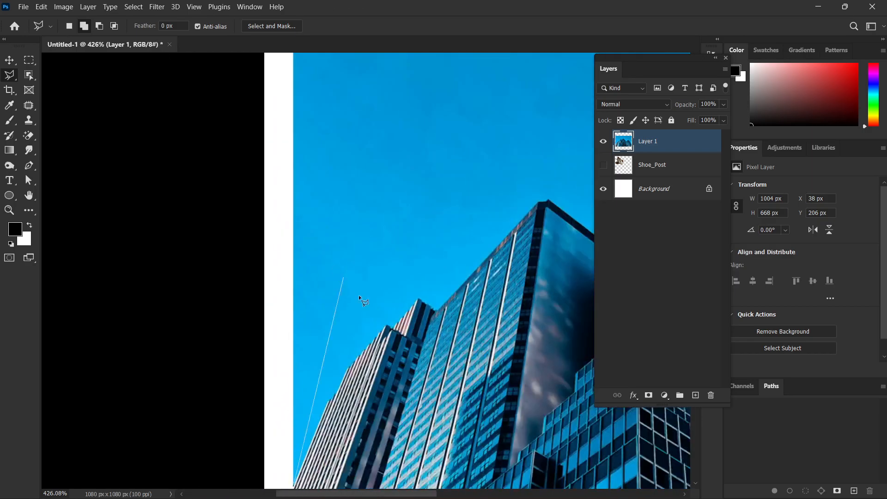
drag(370, 305, 339, 264)
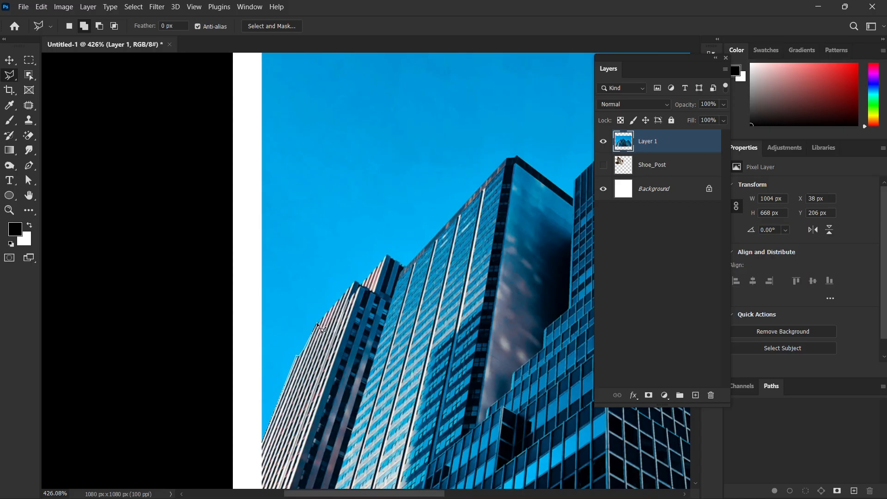
click(354, 281)
click(403, 265)
click(506, 157)
key(BackSpace)
click(517, 156)
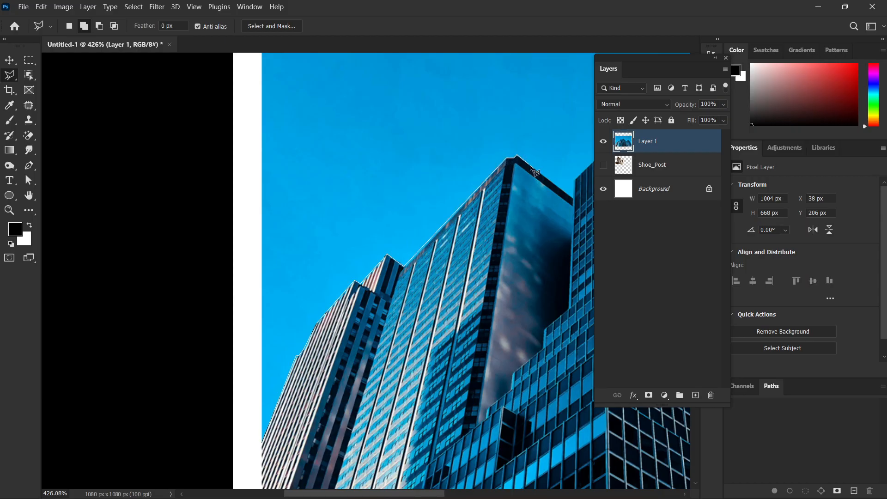
click(574, 198)
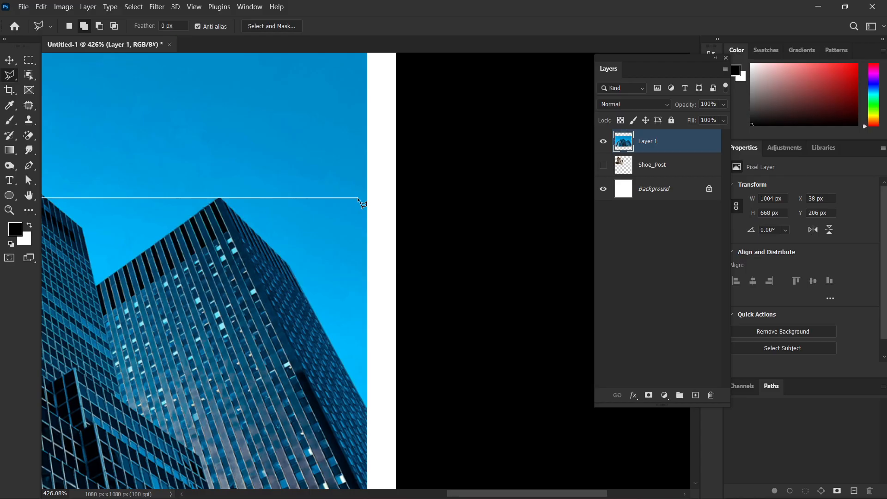
Continue the polygonal outline up the central tower, over its peak and down to its right roof corner.
drag(240, 174, 441, 212)
drag(303, 269, 473, 172)
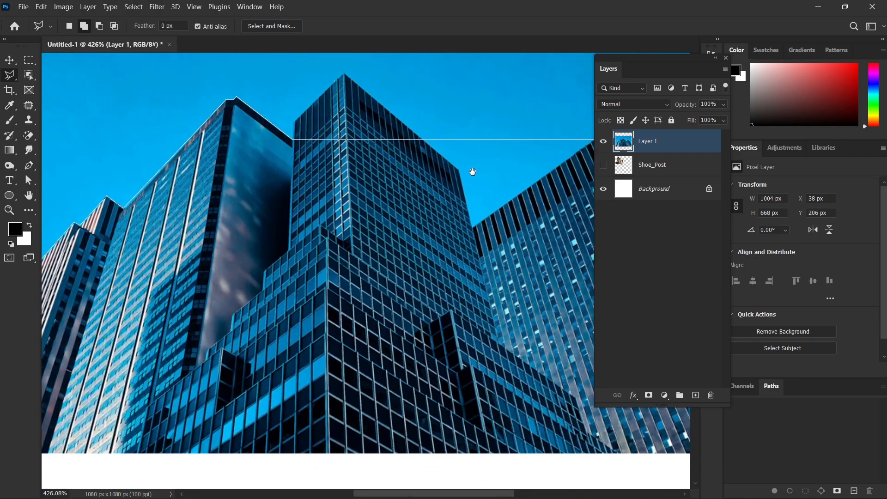
mouse_move(388, 156)
mouse_down()
mouse_move(425, 276)
mouse_move(375, 275)
mouse_up()
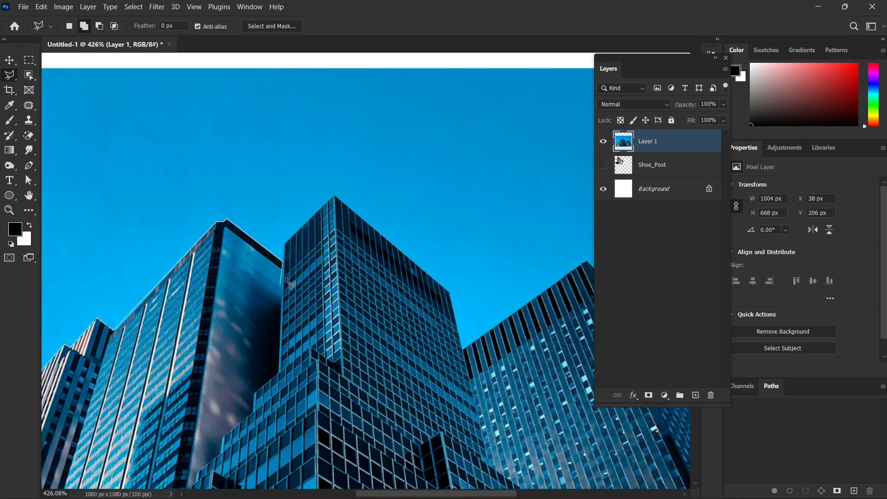
click(283, 245)
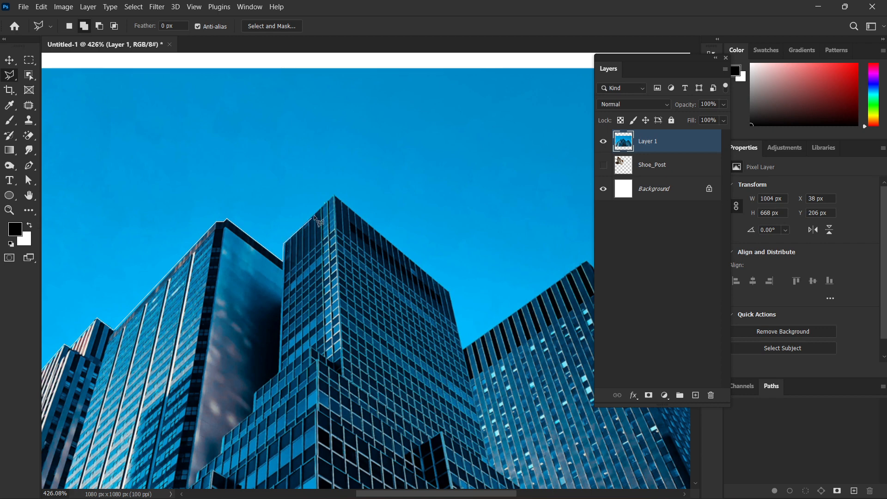
click(335, 195)
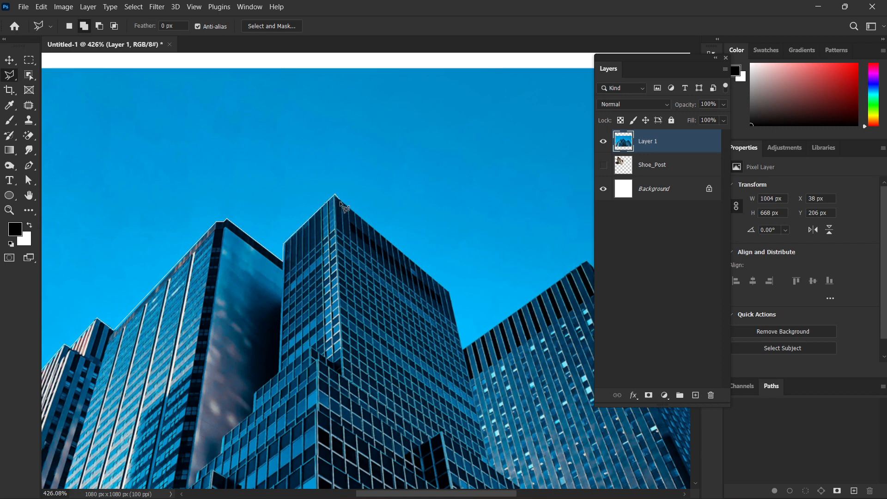
click(449, 292)
Trace the right-hand tower over its roof peak and down its sloping side to the image's right border.
mouse_move(583, 267)
mouse_down()
mouse_move(352, 287)
mouse_move(280, 280)
mouse_up()
click(292, 275)
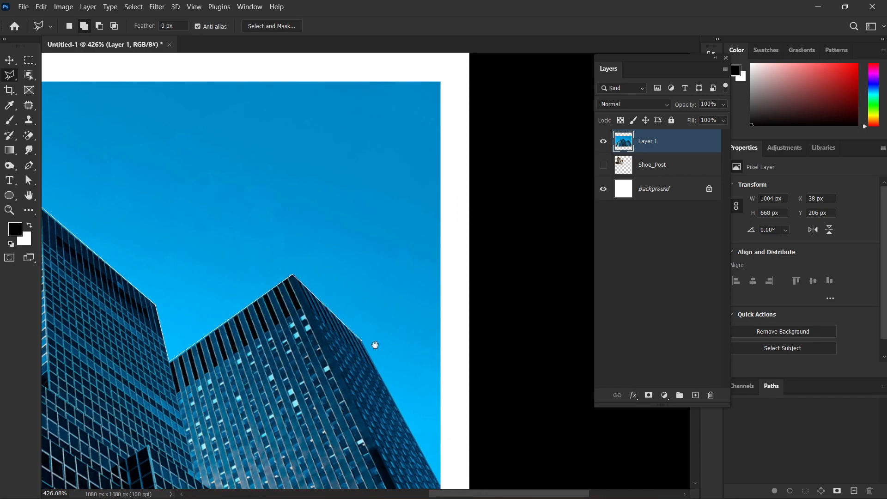
drag(375, 345, 288, 94)
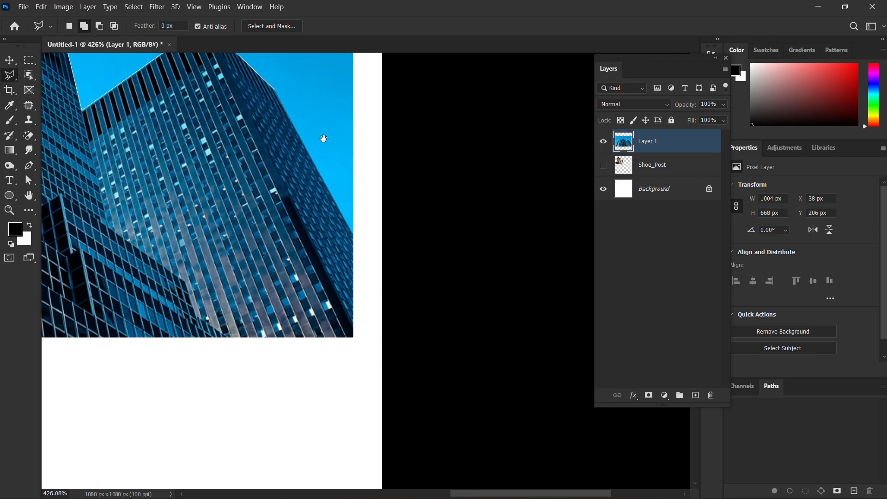
click(353, 233)
Extend the polygonal outline down into the white area below the image and lead it back beneath the buildings.
click(358, 434)
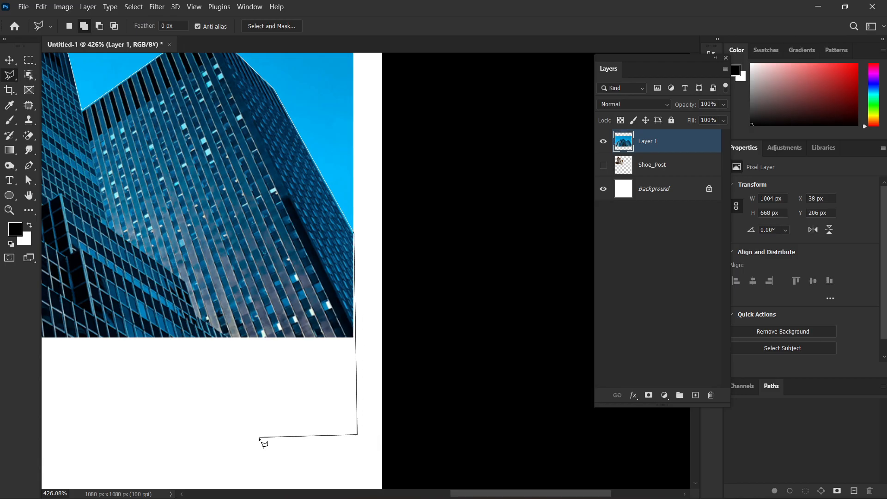
key(ctrl+minus)
key(ctrl+minus)
scroll(258, 416, down, 2)
drag(235, 334, 303, 366)
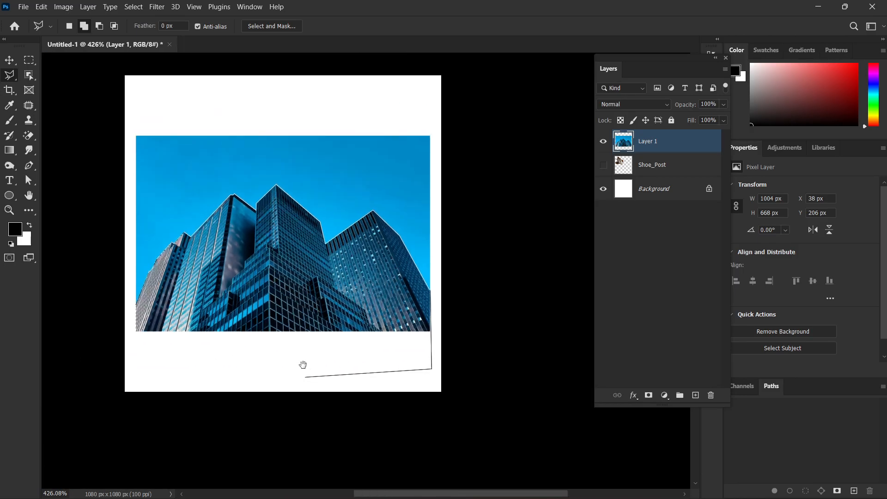
Close the polygonal lasso selection around the buildings, running it below the photo and past its left edge.
click(132, 354)
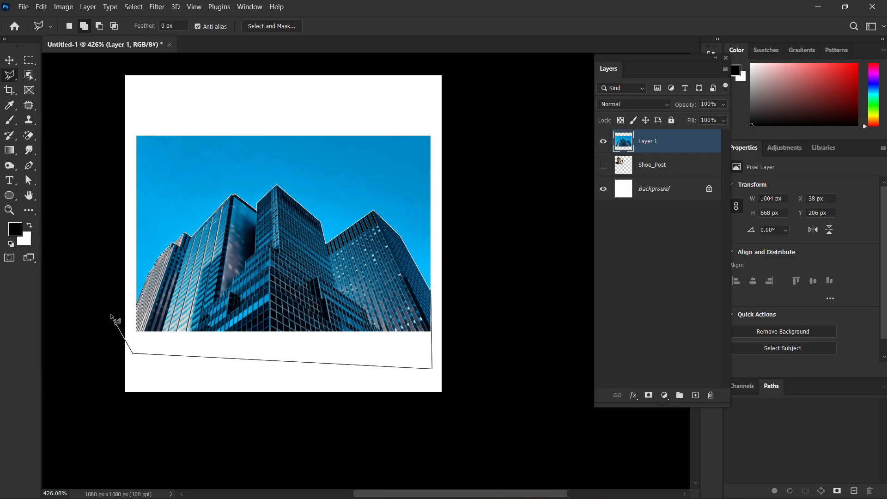
click(107, 306)
click(115, 301)
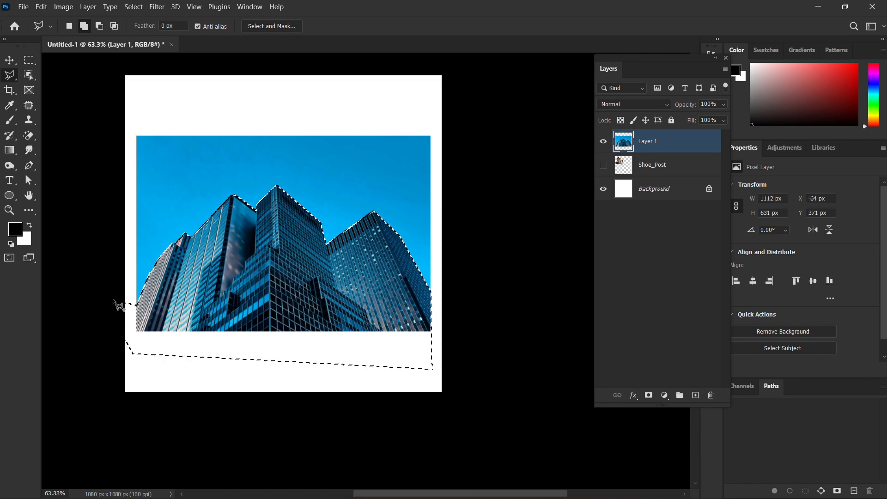
scroll(139, 319, up, 3)
scroll(327, 226, down, 4)
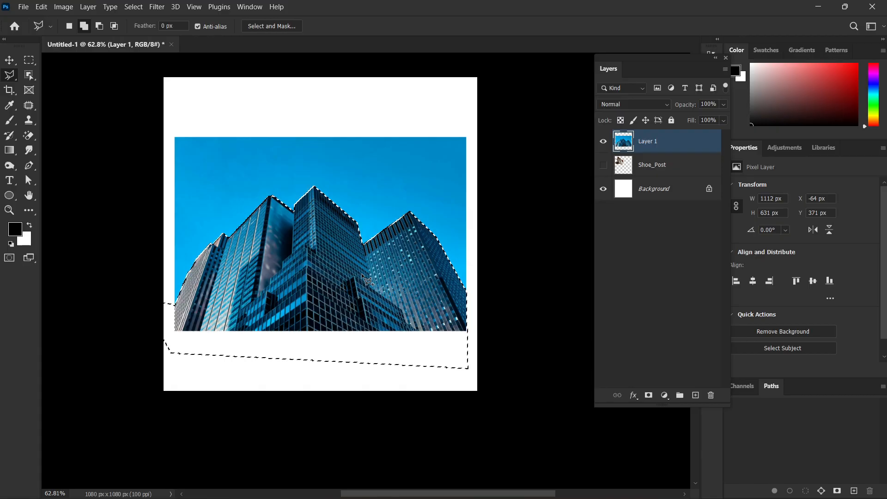
scroll(361, 273, up, 3)
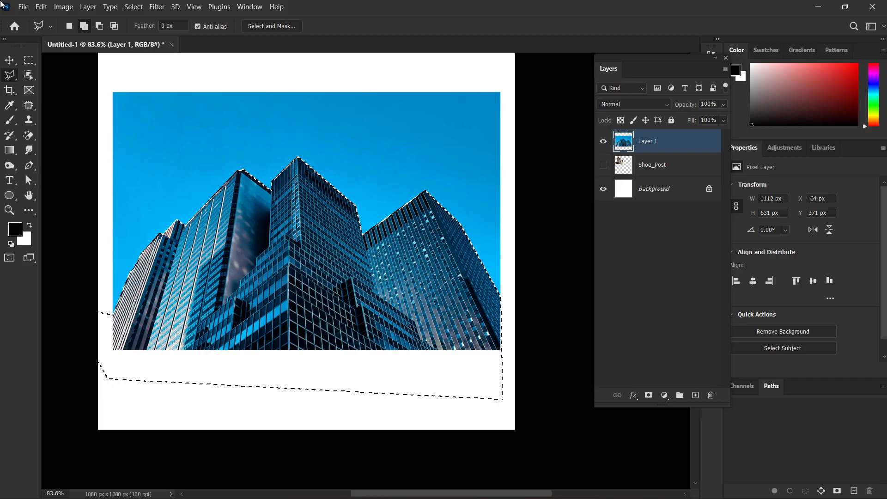
Invert the building selection, delete the sky from Layer 1, and deselect.
key(Delete)
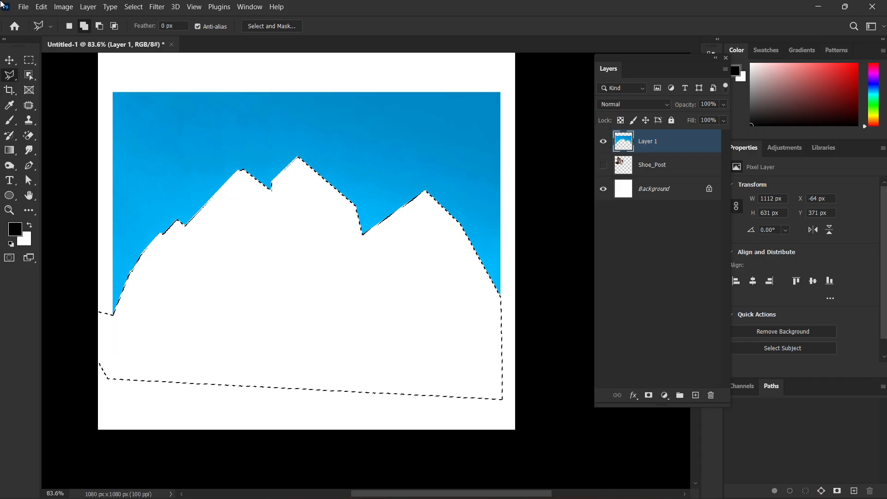
key(ctrl+z)
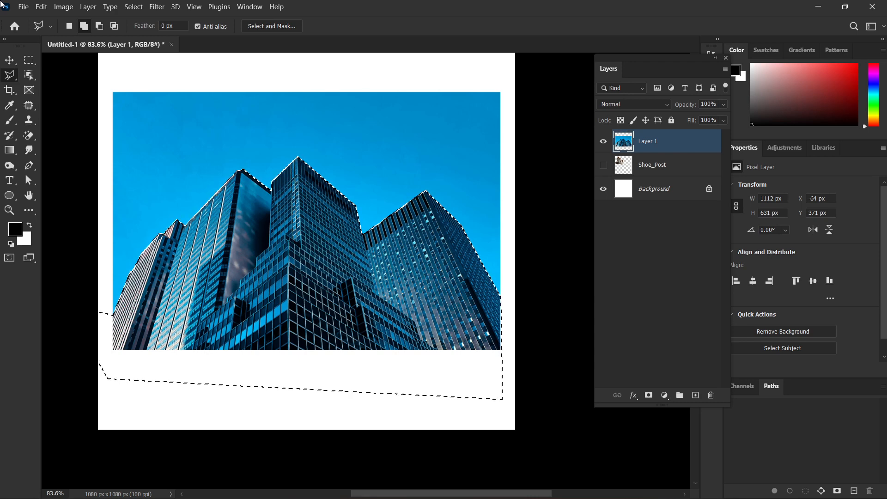
key(ctrl+shift+i)
key(Delete)
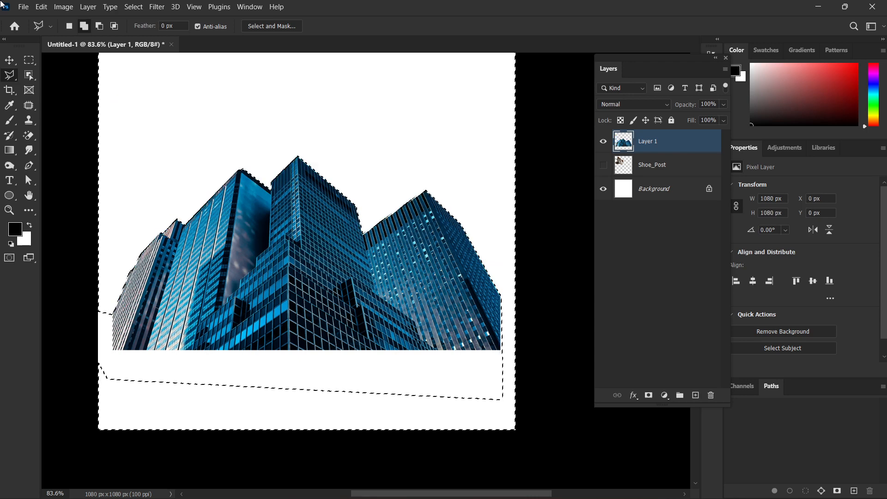
key(ctrl+d)
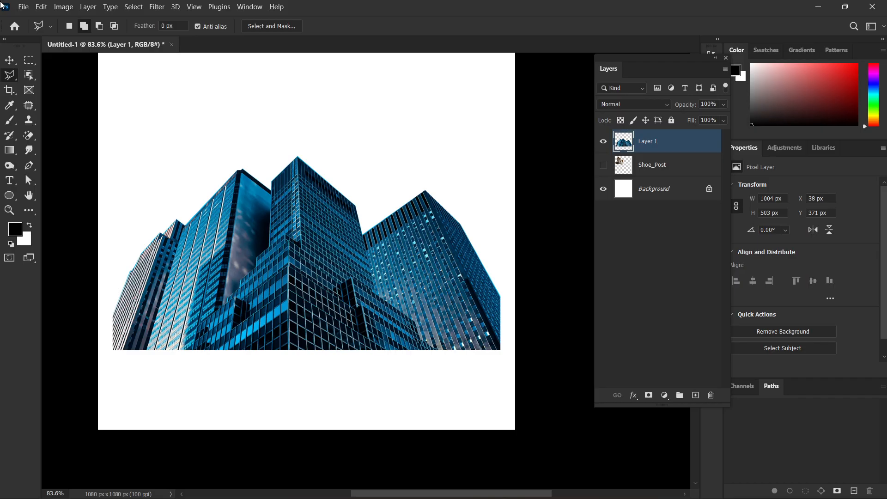
Delete Layer 1 with the cut-out buildings from the document.
scroll(1, 5, down, 4)
scroll(278, 284, up, 3)
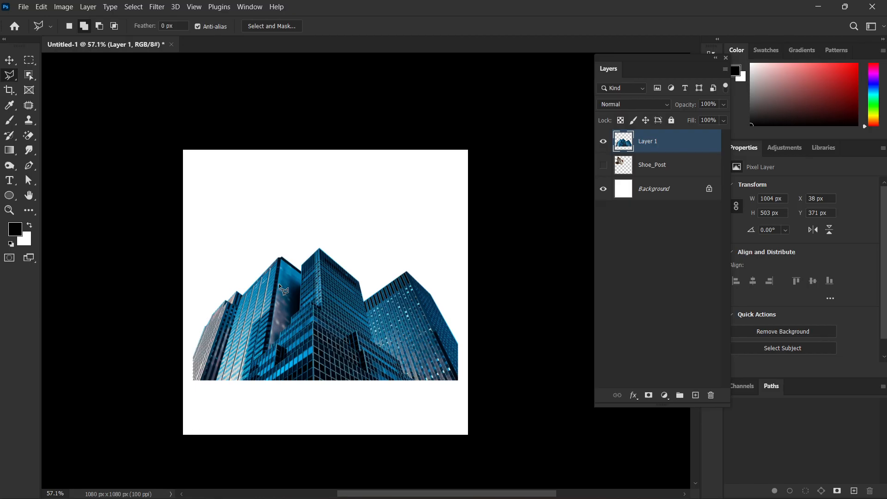
key(v)
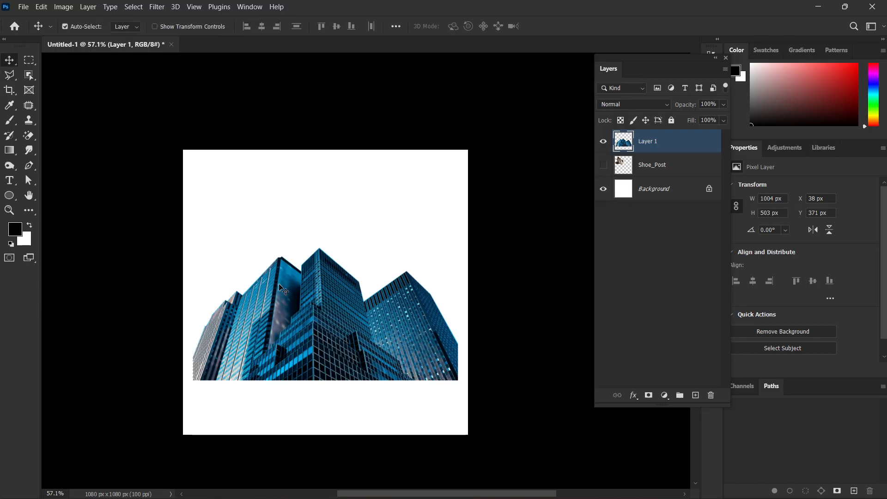
scroll(402, 278, up, 1)
key(Delete)
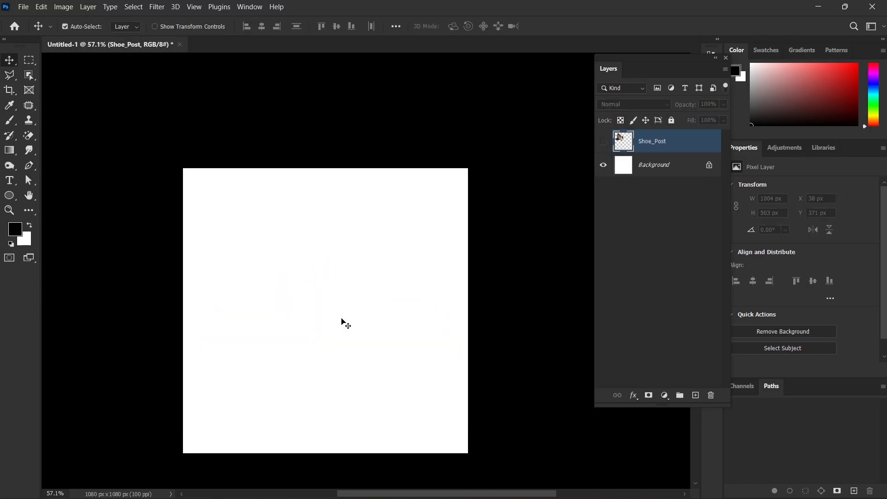
Place the five human body senses illustration from the Downloads folder as an embedded image filling the canvas.
key(ctrl+0)
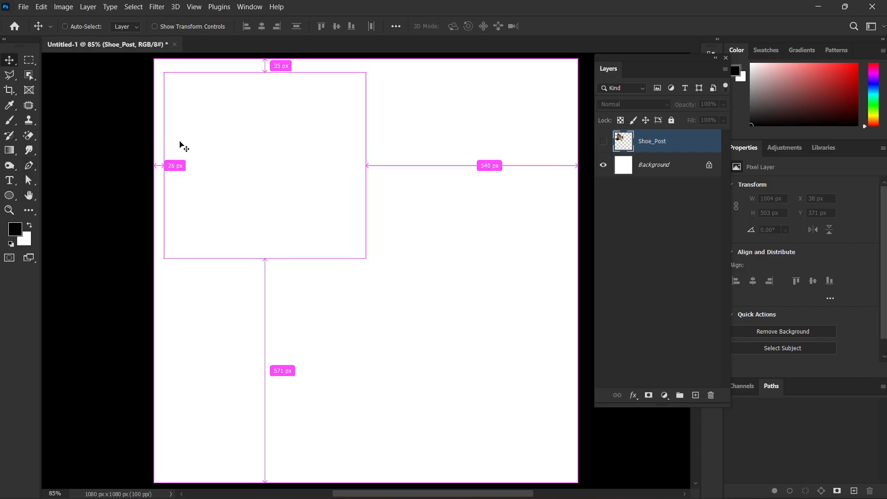
key(ctrl+shift+p)
scroll(242, 218, down, 5)
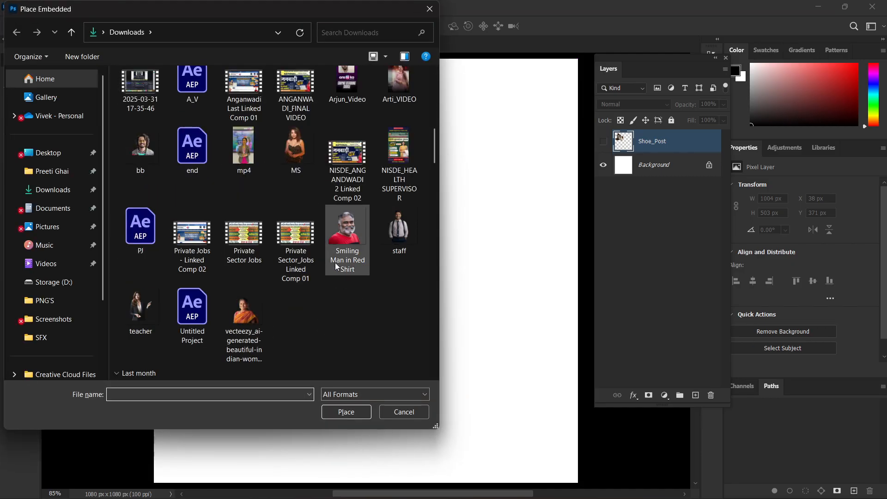
scroll(349, 282, down, 5)
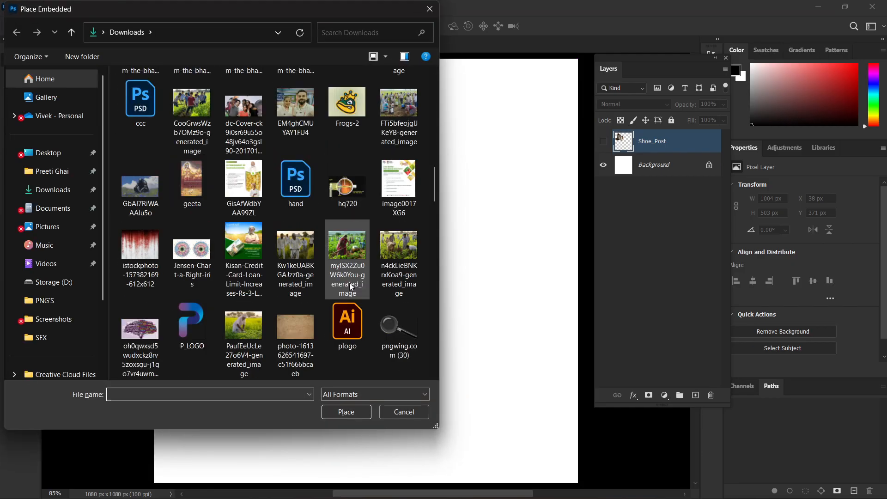
scroll(350, 282, down, 3)
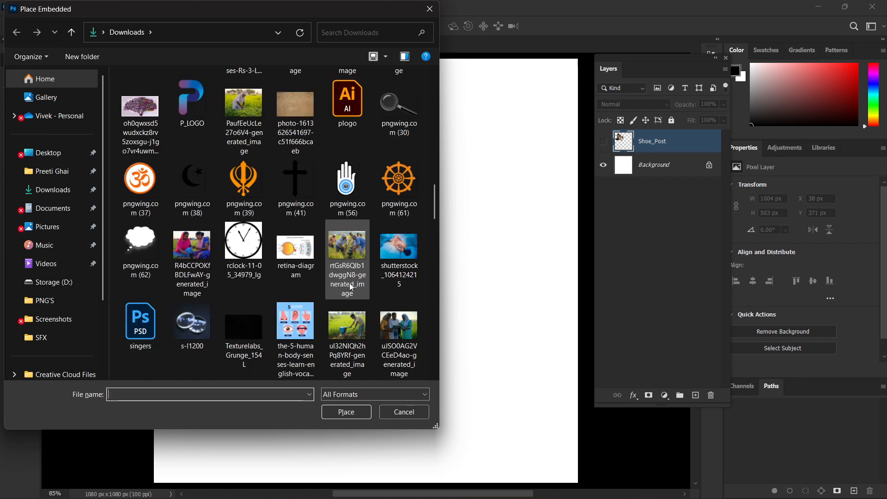
scroll(349, 284, down, 2)
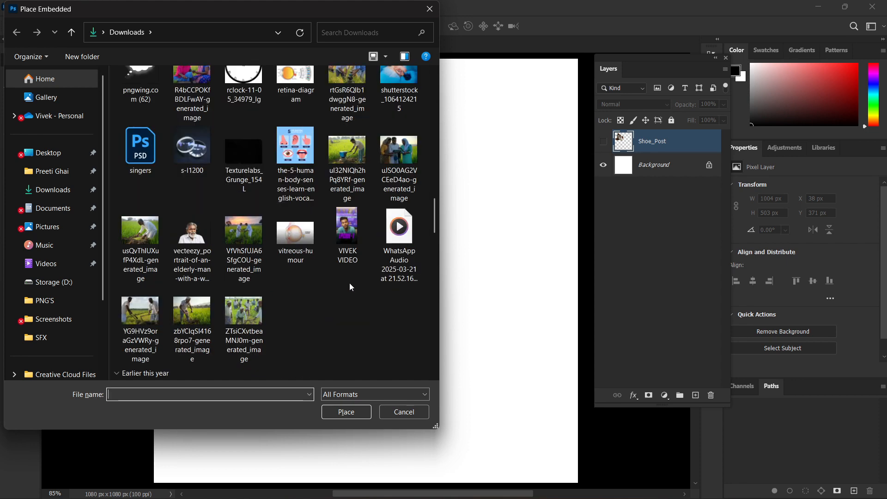
click(292, 152)
double_click(292, 152)
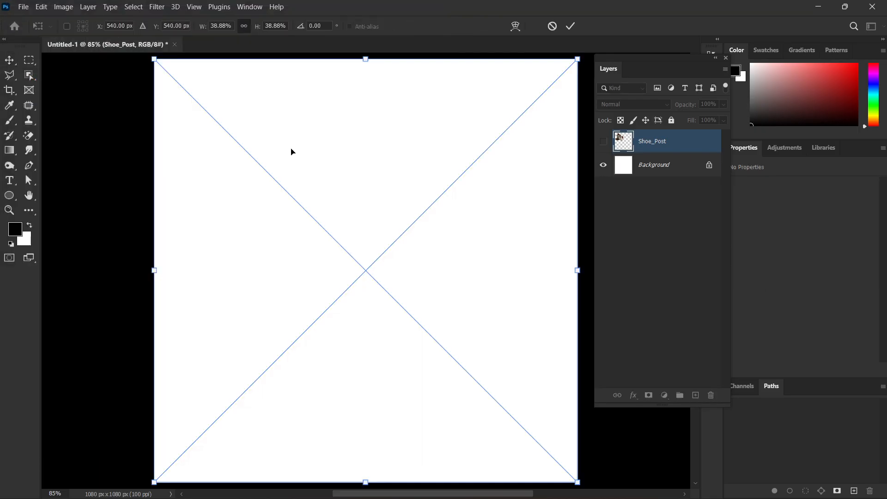
key(Return)
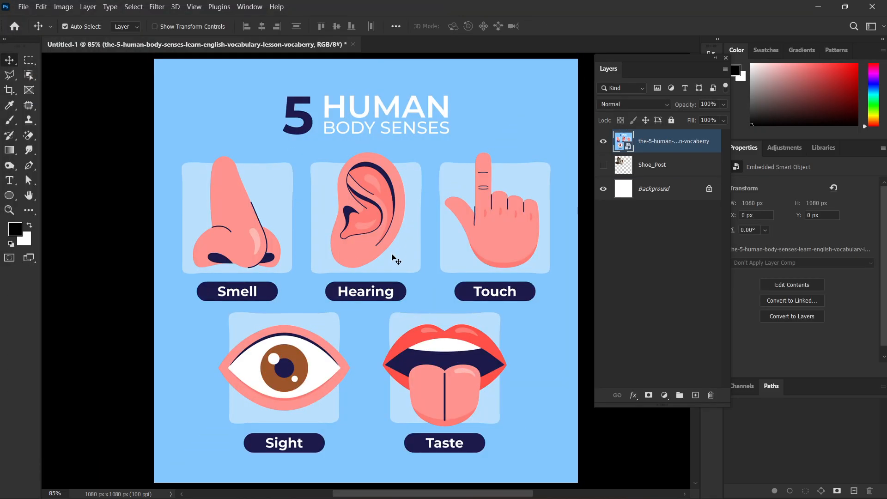
Switch from the Polygonal Lasso to the freehand Lasso tool for selecting the nose in the Smell illustration.
scroll(290, 241, up, 5)
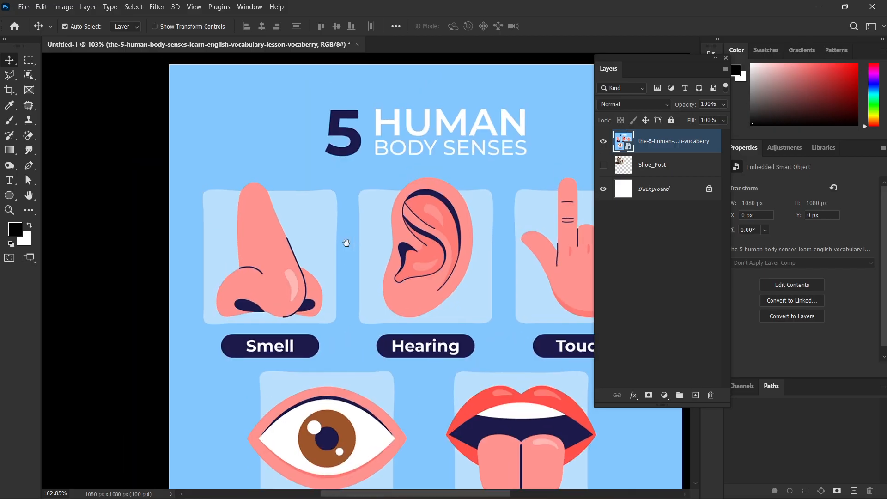
scroll(291, 247, up, 2)
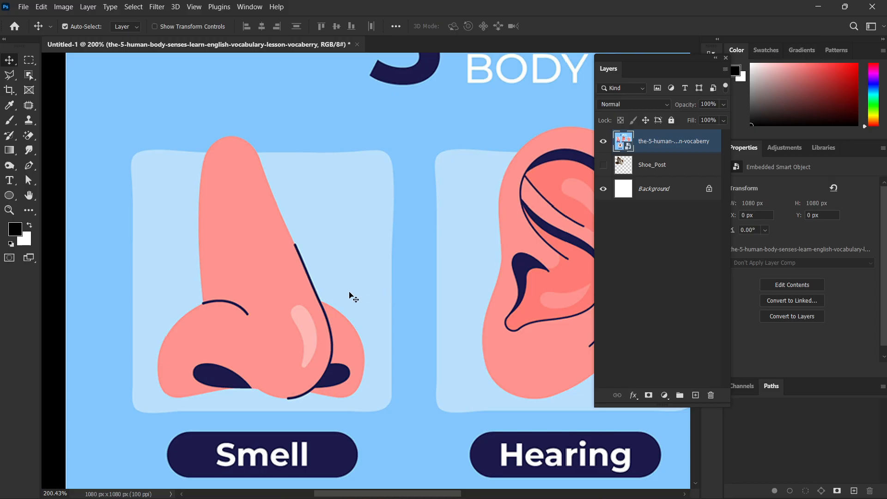
scroll(349, 295, up, 2)
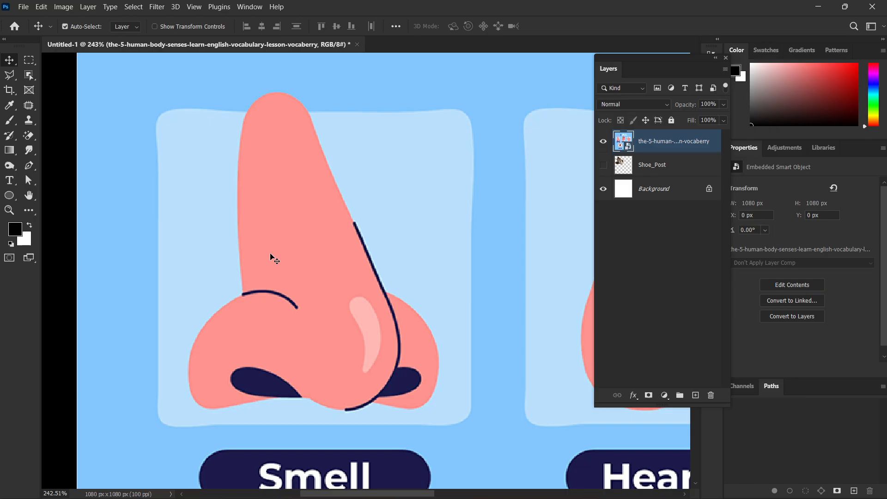
click(8, 75)
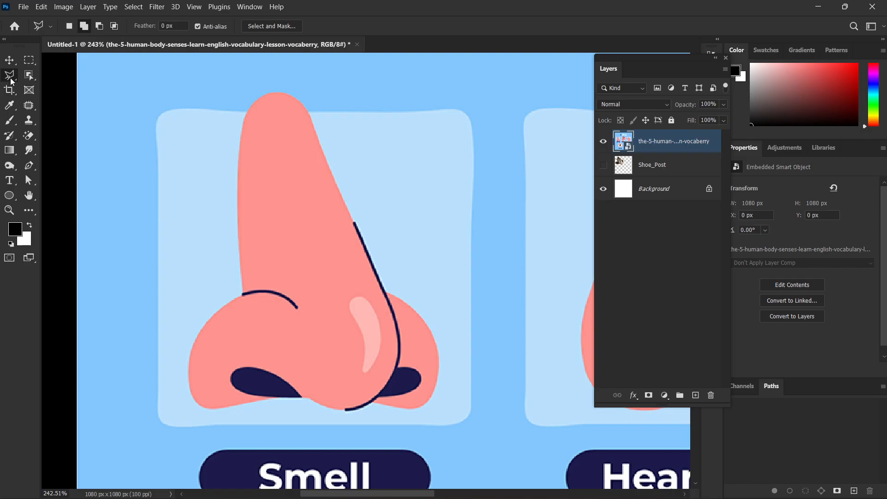
right_click(11, 79)
click(33, 78)
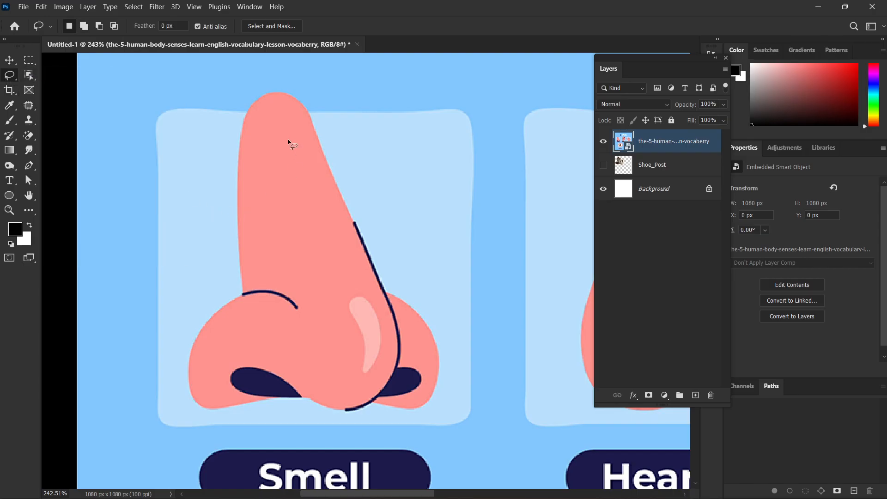
scroll(288, 139, up, 1)
mouse_move(281, 85)
mouse_down()
mouse_move(272, 86)
mouse_move(326, 396)
mouse_move(468, 99)
mouse_up()
key(ctrl+d)
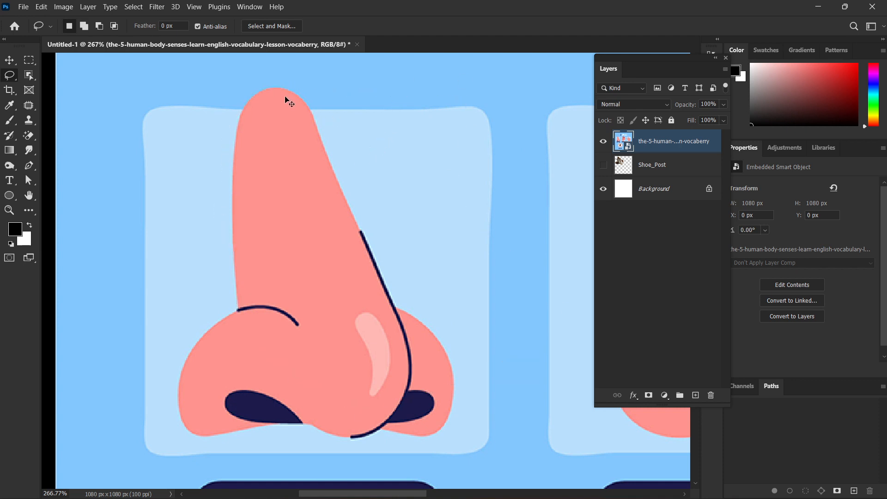
mouse_move(275, 186)
mouse_down()
mouse_move(292, 194)
mouse_move(278, 272)
mouse_move(324, 226)
mouse_up()
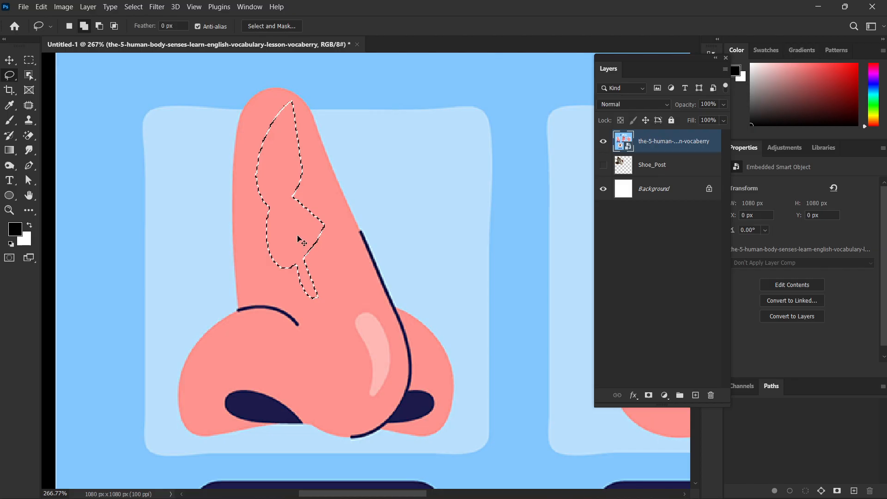
key(ctrl+z)
key(ctrl+z)
key(ctrl+z)
Draw a freehand lasso selection from the tip of the nose bridge down along its left edge.
scroll(276, 176, up, 5)
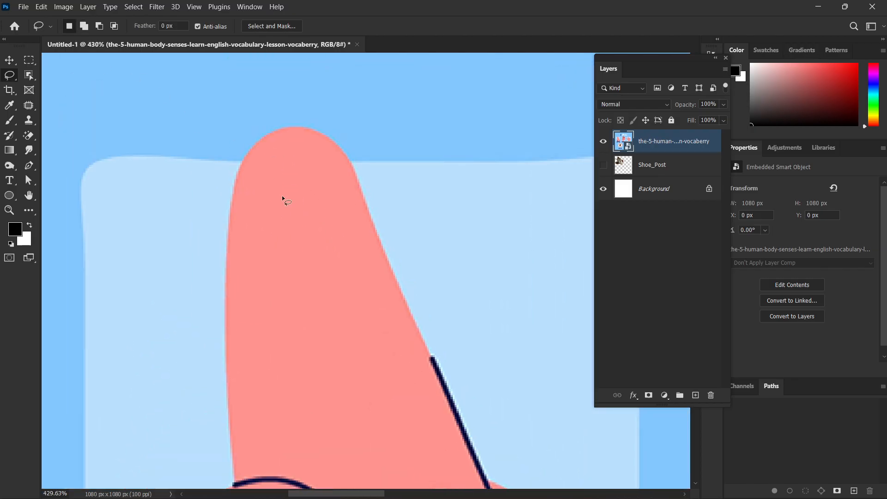
scroll(283, 198, up, 2)
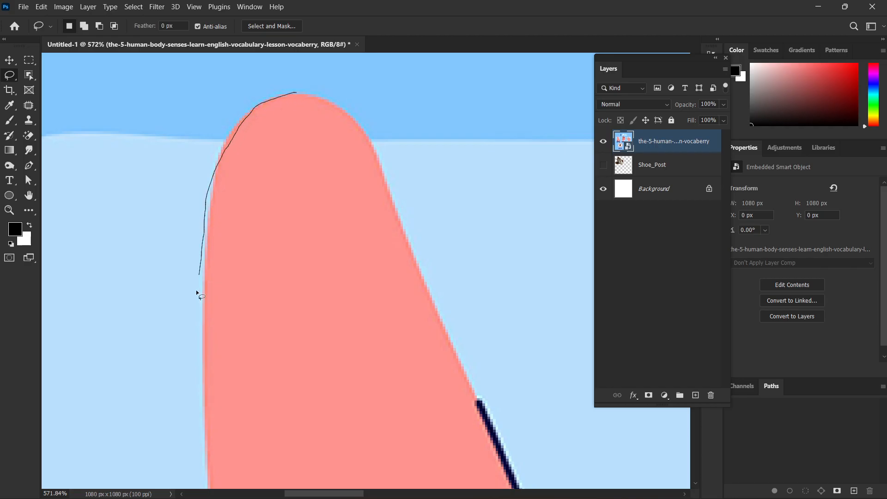
mouse_move(196, 292)
mouse_down()
mouse_move(303, 457)
mouse_move(300, 95)
mouse_up()
Set the Lasso to add to the selection and extend it down the nose's left edge and around the left nostril.
scroll(393, 268, down, 4)
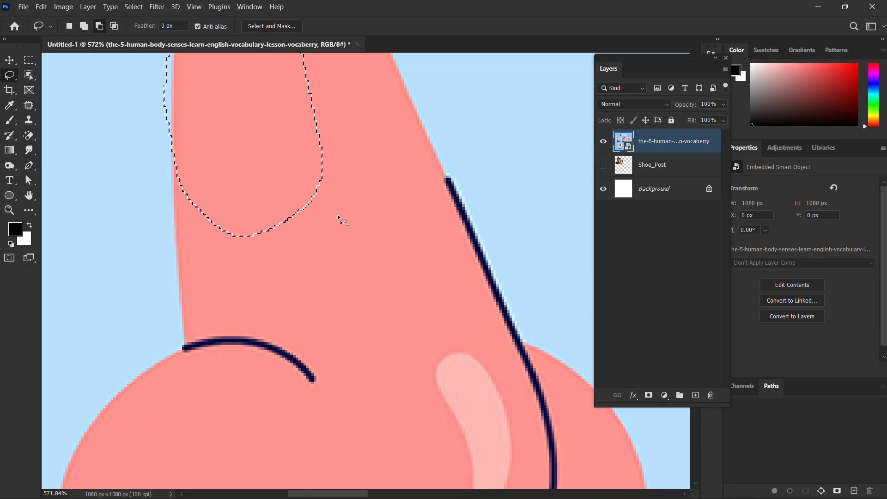
scroll(337, 214, down, 4)
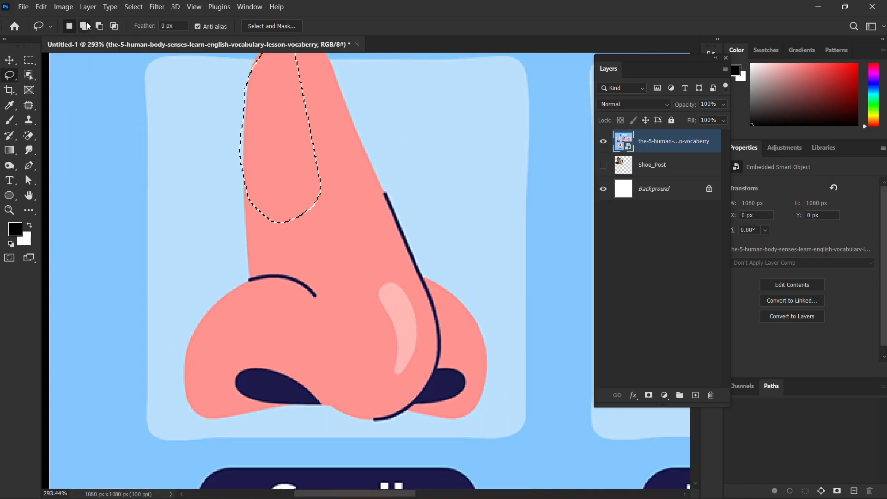
click(83, 26)
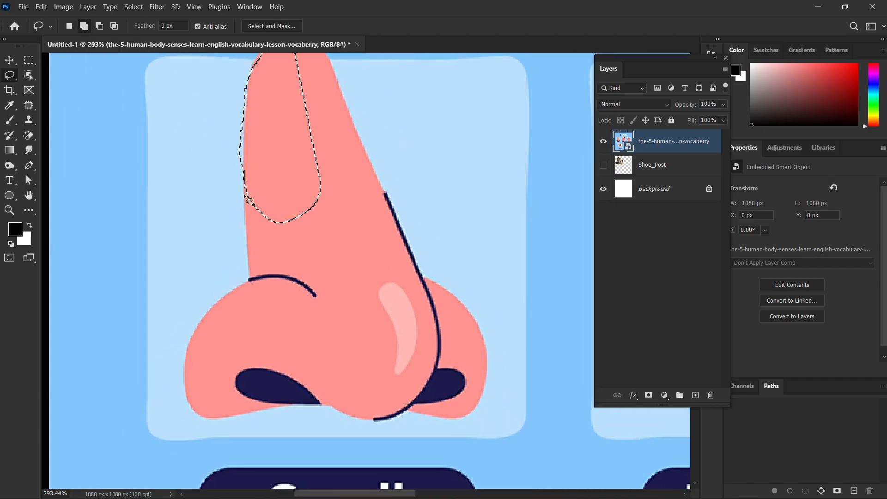
drag(244, 285, 323, 191)
scroll(300, 273, down, 1)
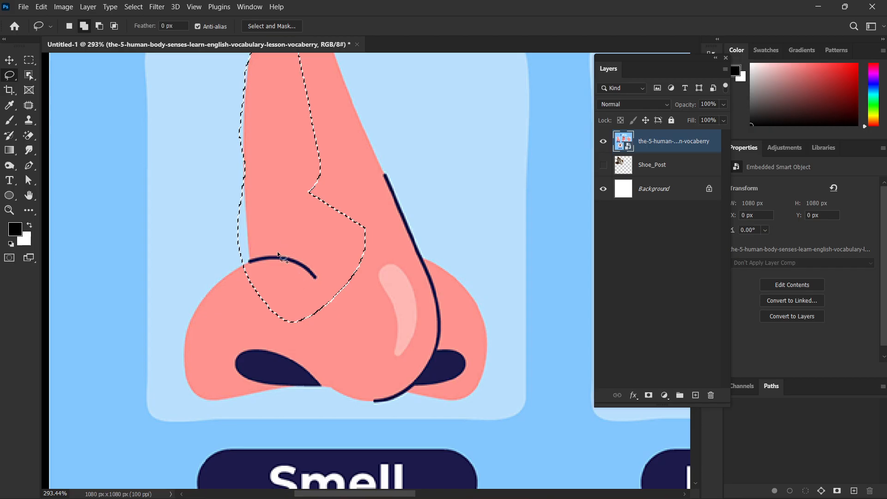
mouse_move(276, 252)
mouse_down()
mouse_move(200, 333)
mouse_move(325, 259)
mouse_up()
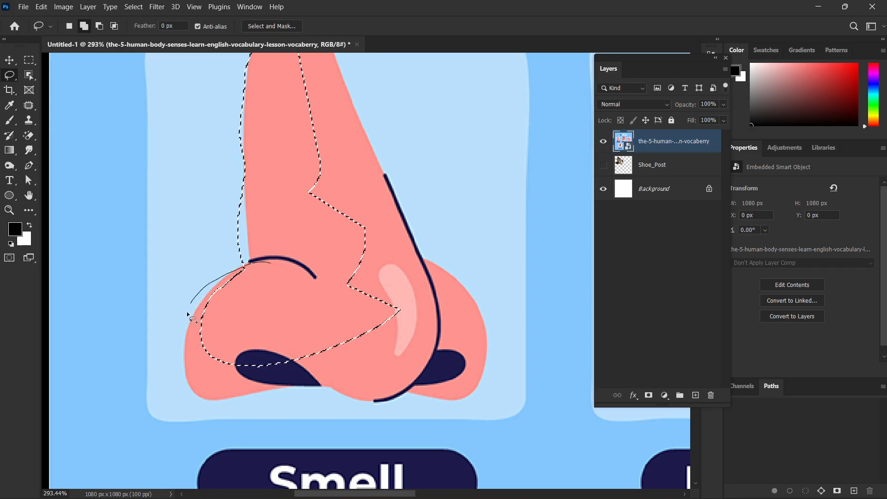
drag(187, 314, 314, 388)
scroll(324, 272, down, 2)
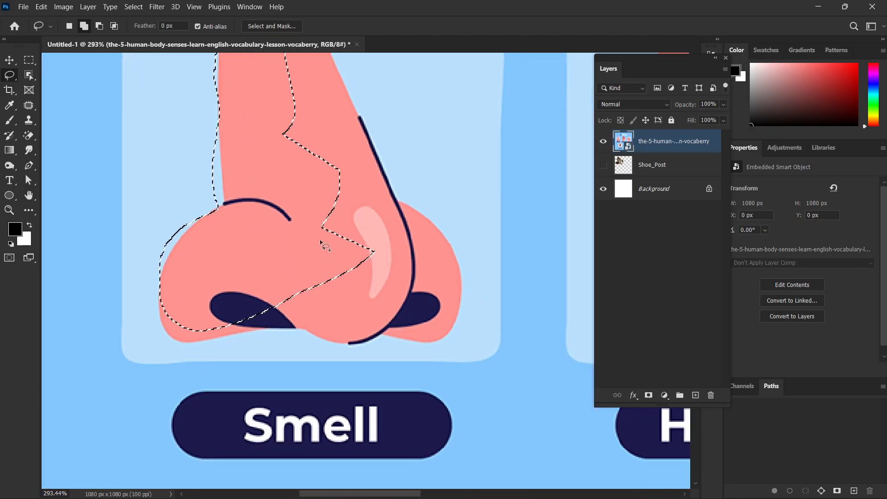
Extend the lasso selection across the nose tip and both nostrils, adding the missed lower edge of the left nostril.
drag(318, 235, 285, 265)
drag(442, 321, 450, 218)
drag(298, 281, 303, 323)
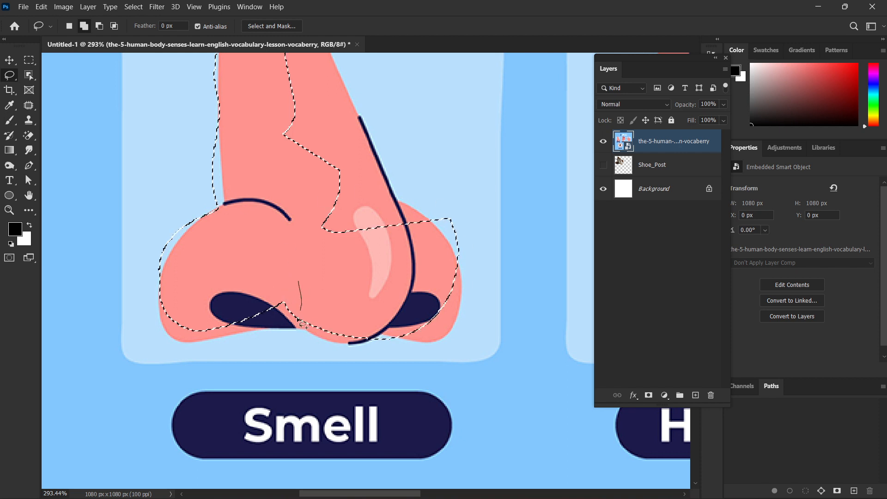
drag(190, 348, 272, 269)
Add the right nostril, the right edge of the nose bridge and the unselected interior to the lasso selection.
drag(401, 271, 301, 305)
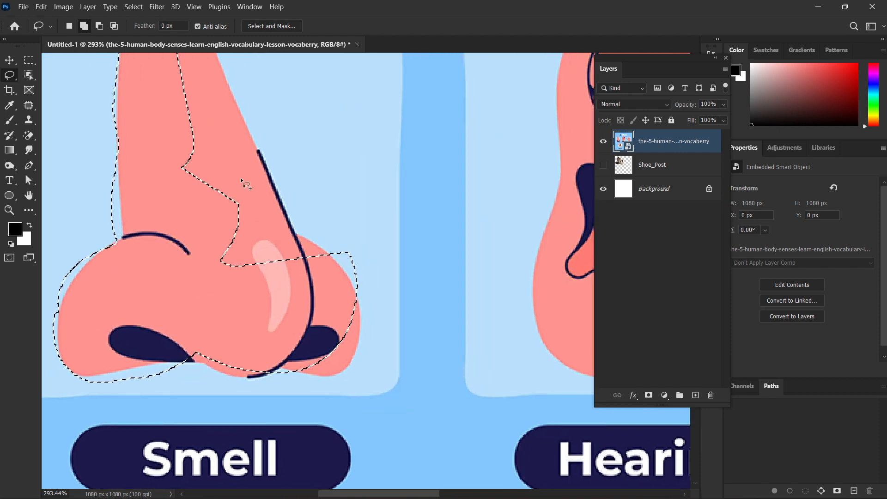
mouse_move(241, 177)
mouse_down()
mouse_move(359, 314)
mouse_move(250, 257)
mouse_move(262, 224)
mouse_move(254, 192)
mouse_up()
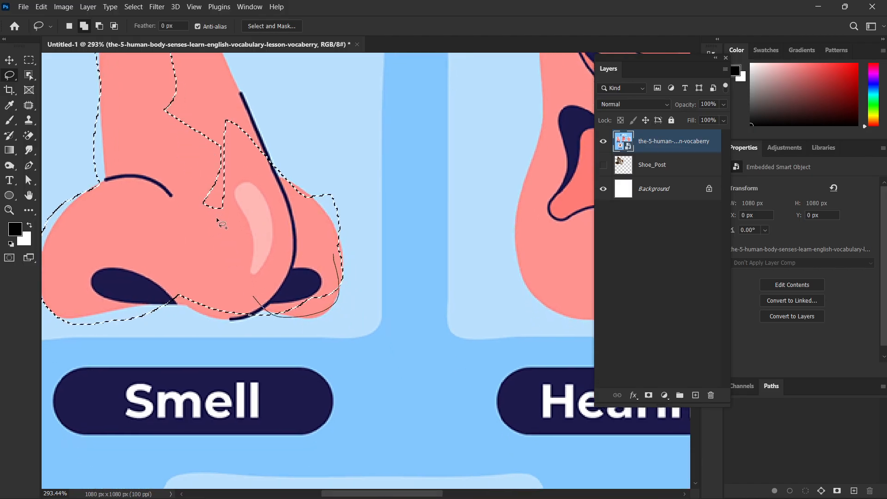
drag(216, 221, 218, 218)
mouse_move(270, 288)
mouse_down()
mouse_move(223, 314)
mouse_move(165, 277)
mouse_move(186, 319)
mouse_move(276, 251)
mouse_move(308, 319)
mouse_up()
mouse_move(167, 87)
mouse_down()
mouse_move(299, 246)
mouse_move(230, 230)
mouse_up()
drag(224, 105, 234, 213)
mouse_move(176, 117)
mouse_down()
mouse_move(209, 124)
mouse_move(168, 157)
mouse_move(173, 129)
mouse_up()
drag(261, 229, 337, 375)
Add the small unselected gaps left inside the nose to the selection.
scroll(256, 296, down, 3)
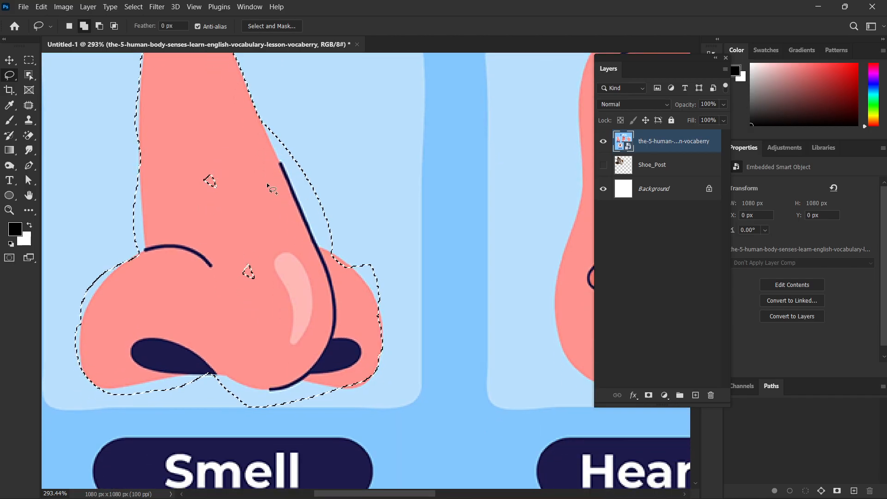
drag(213, 148, 167, 209)
drag(273, 301, 273, 301)
scroll(337, 249, down, 3)
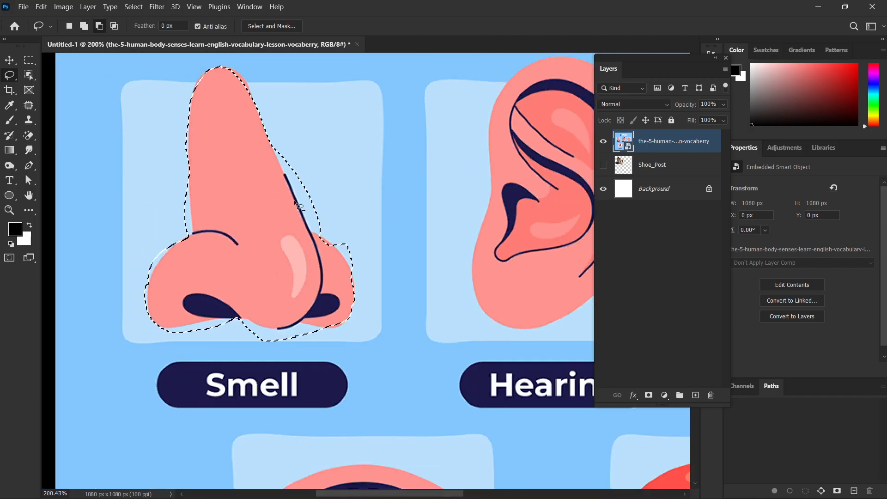
Set the Lasso to subtract from the selection and trim the excess background along the right edge of the nose bridge.
scroll(337, 250, up, 5)
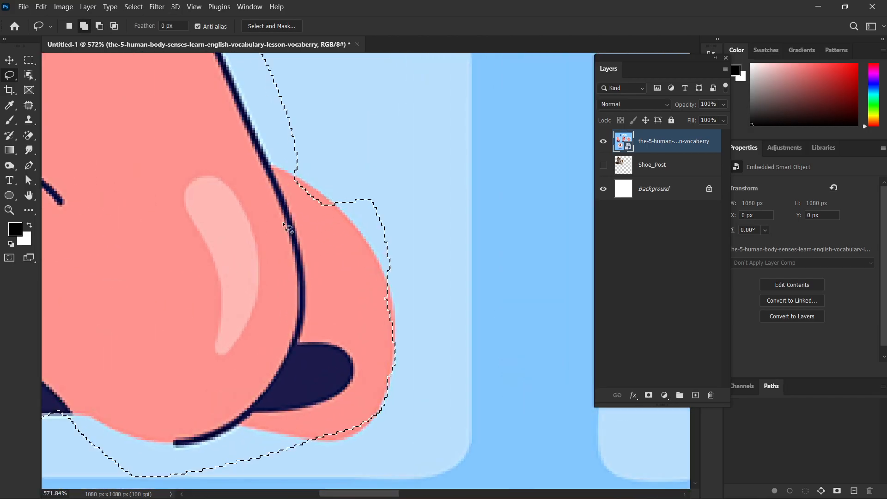
mouse_move(289, 168)
mouse_down()
mouse_move(299, 196)
mouse_move(342, 237)
mouse_move(269, 175)
mouse_up()
mouse_move(271, 231)
mouse_down()
mouse_move(271, 196)
mouse_move(271, 242)
mouse_up()
drag(271, 139, 277, 270)
click(98, 27)
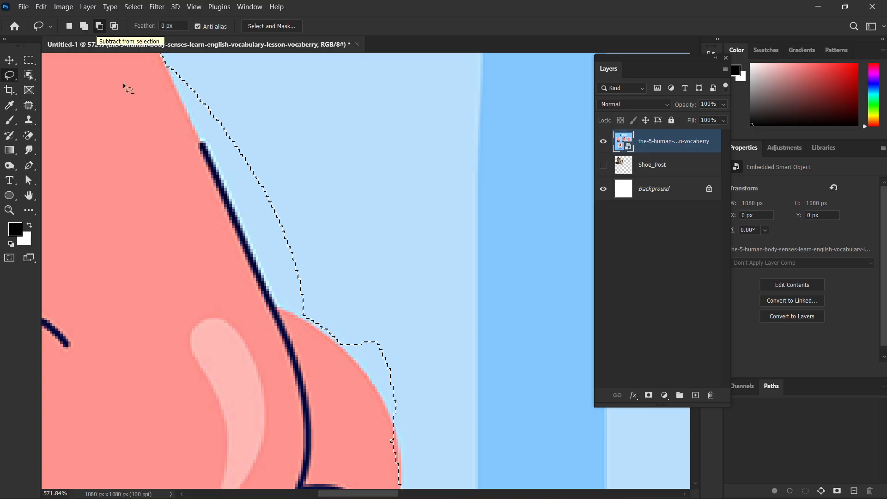
scroll(194, 137, up, 2)
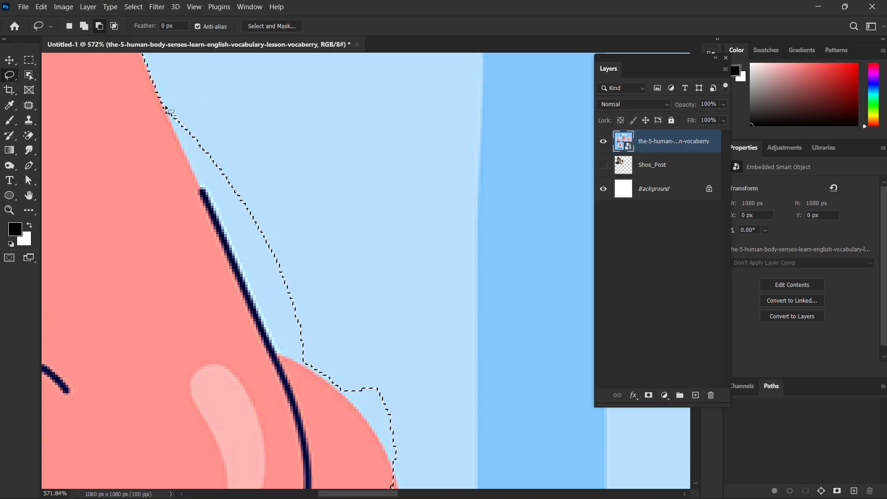
scroll(171, 112, up, 1)
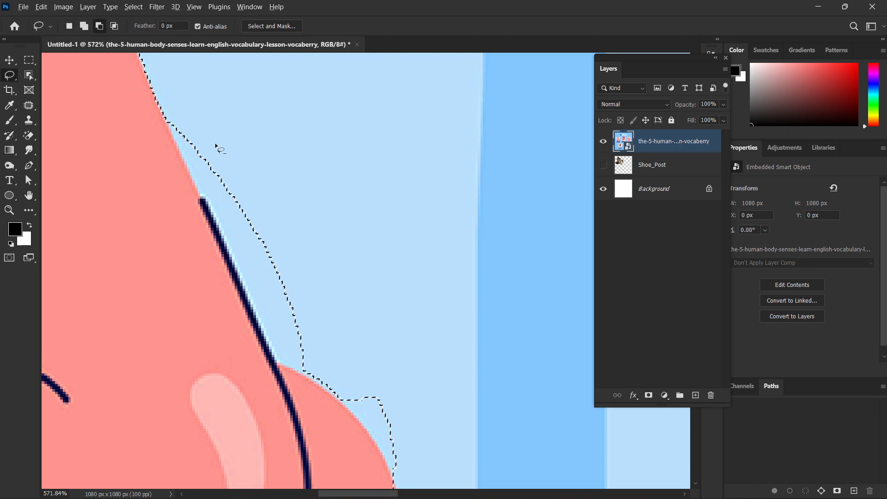
key(alt)
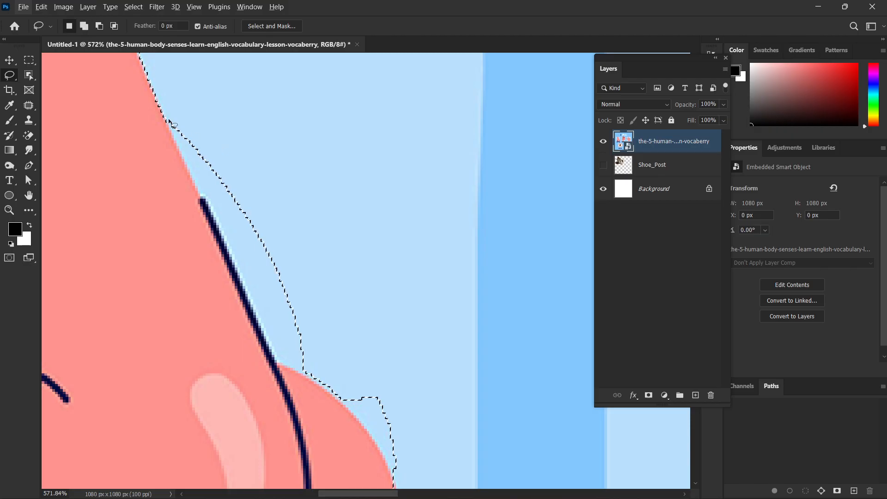
click(101, 30)
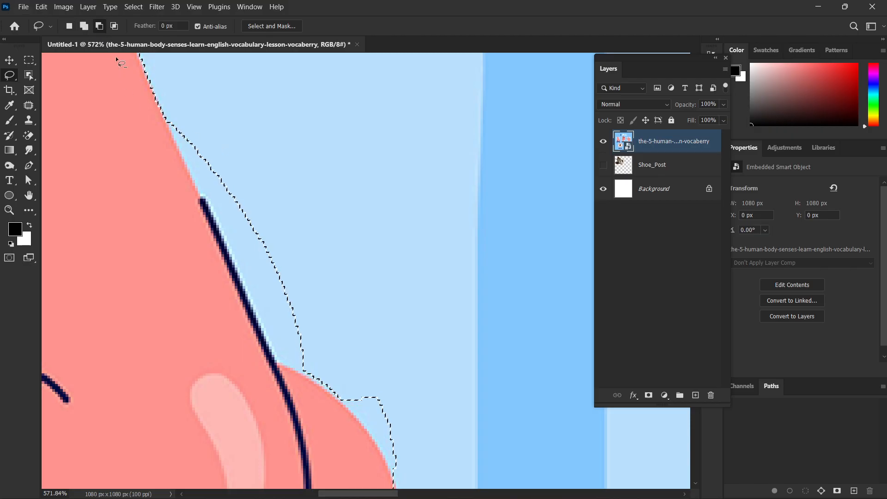
drag(167, 120, 183, 160)
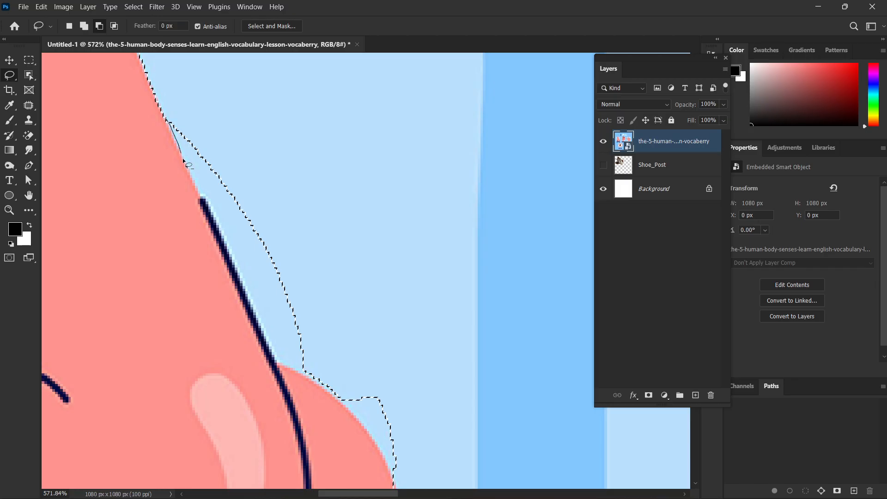
mouse_move(203, 202)
mouse_down()
mouse_move(300, 117)
mouse_move(317, 254)
mouse_move(325, 168)
mouse_up()
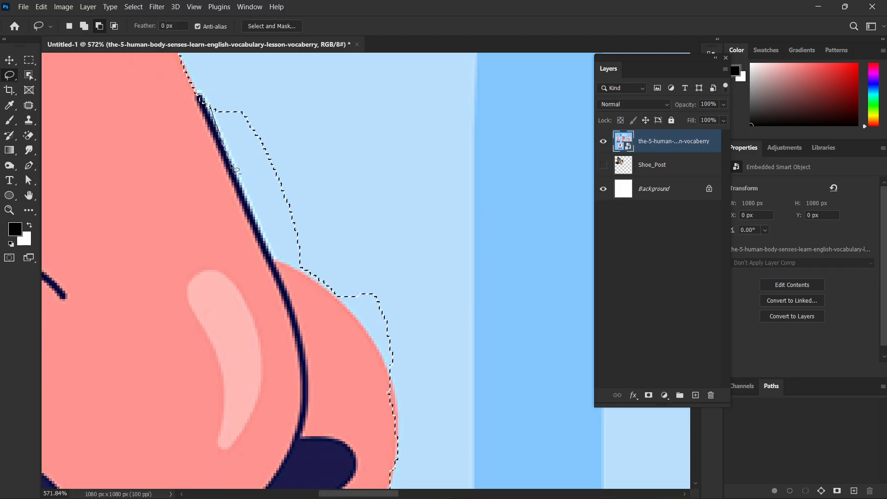
mouse_move(286, 266)
mouse_down()
mouse_move(285, 94)
mouse_move(214, 87)
mouse_up()
Subtract the excess background above the upper outer curve of the right nostril from the selection.
mouse_move(356, 203)
mouse_down()
mouse_move(289, 81)
mouse_move(296, 96)
mouse_up()
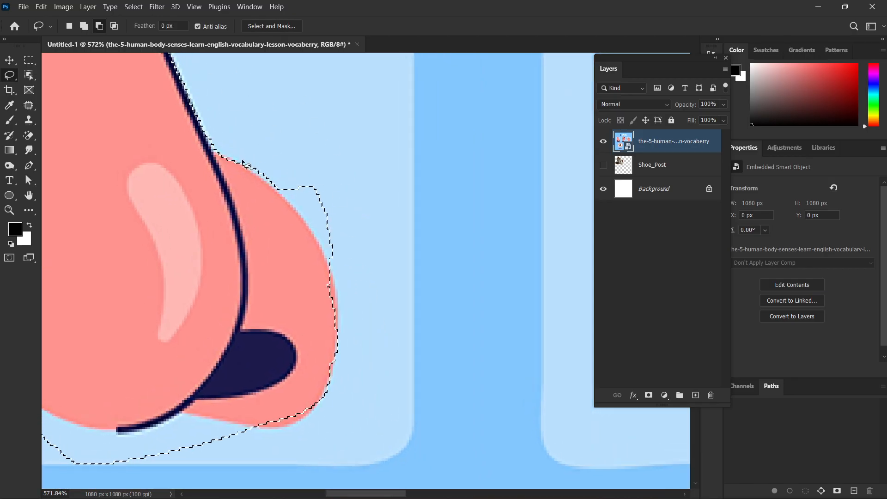
drag(314, 228, 301, 162)
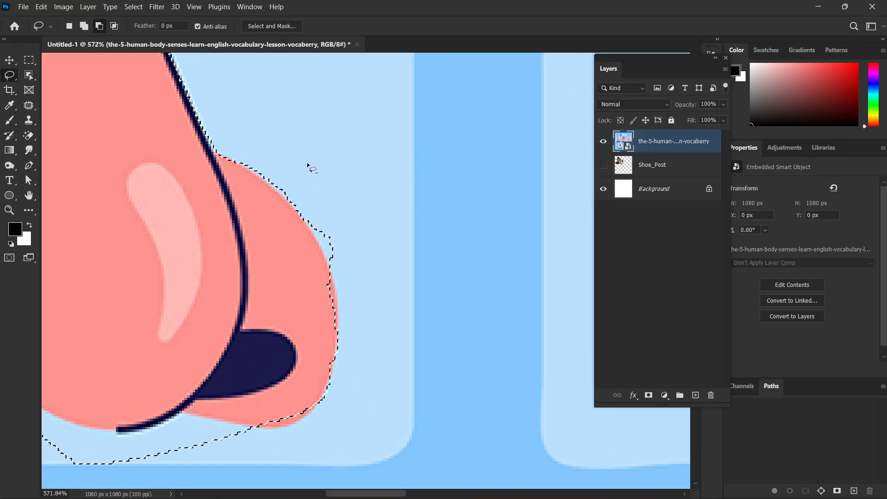
drag(356, 216, 351, 179)
mouse_move(305, 164)
mouse_down()
mouse_move(329, 218)
mouse_move(351, 204)
mouse_up()
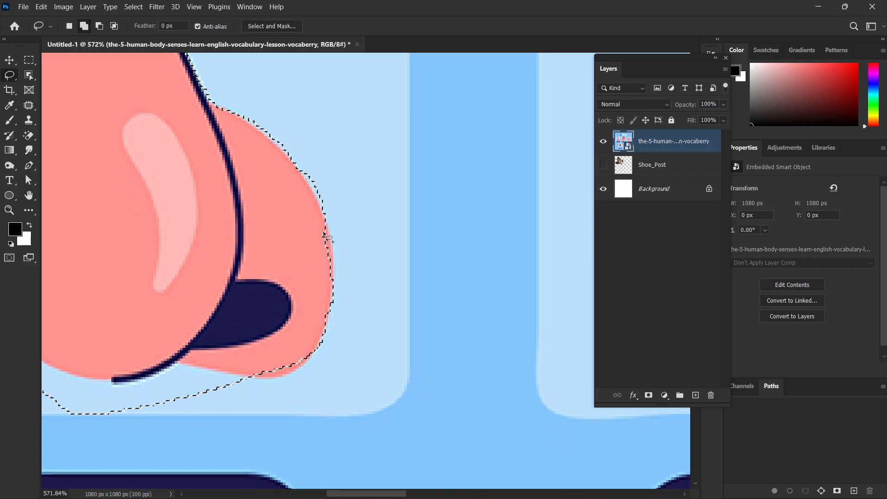
Add the missed outer edge of the right nostril to the selection and trim the thin strip of background above it.
drag(334, 273, 281, 246)
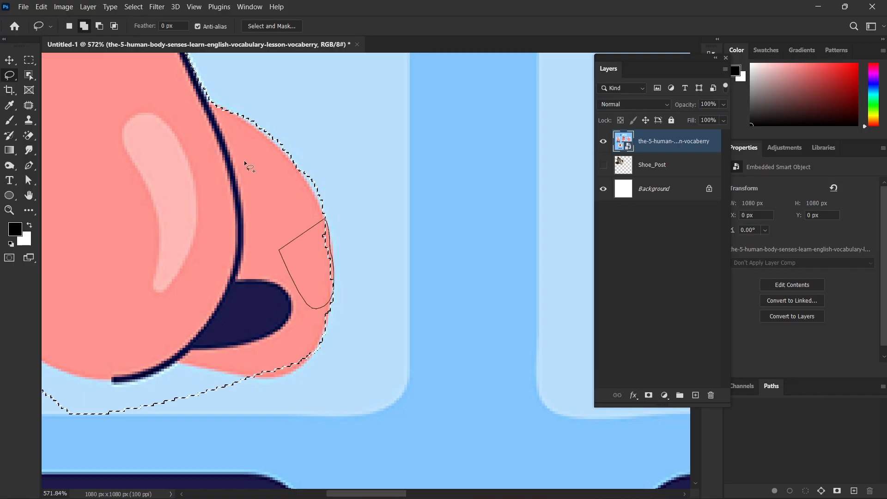
drag(327, 216, 317, 192)
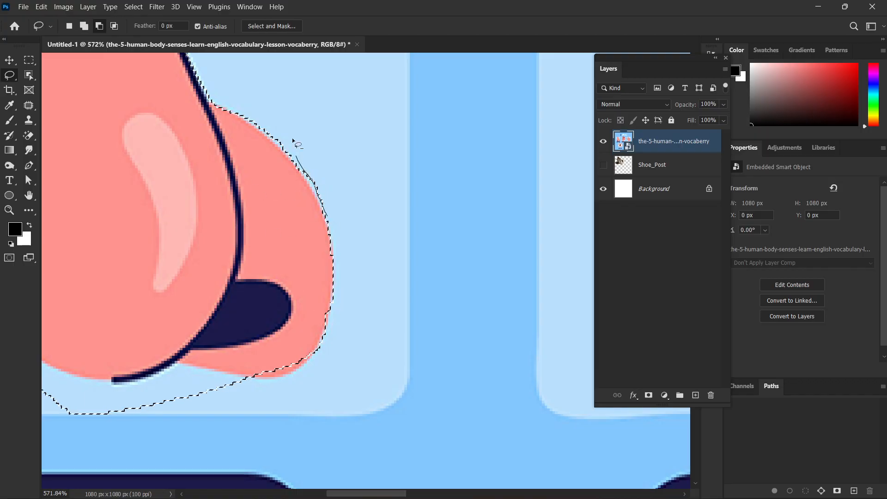
drag(296, 146, 299, 152)
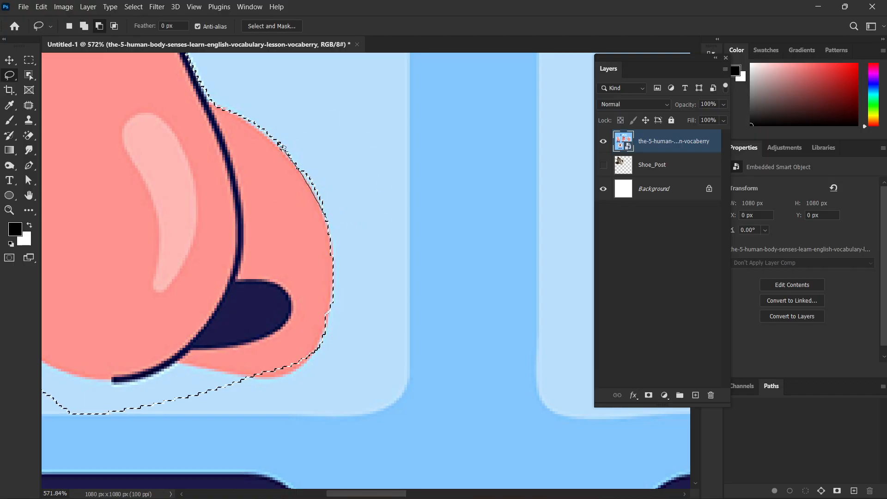
Add the right nostril's missed lower corner to the selection and subtract the background beneath that nostril.
drag(410, 303, 453, 190)
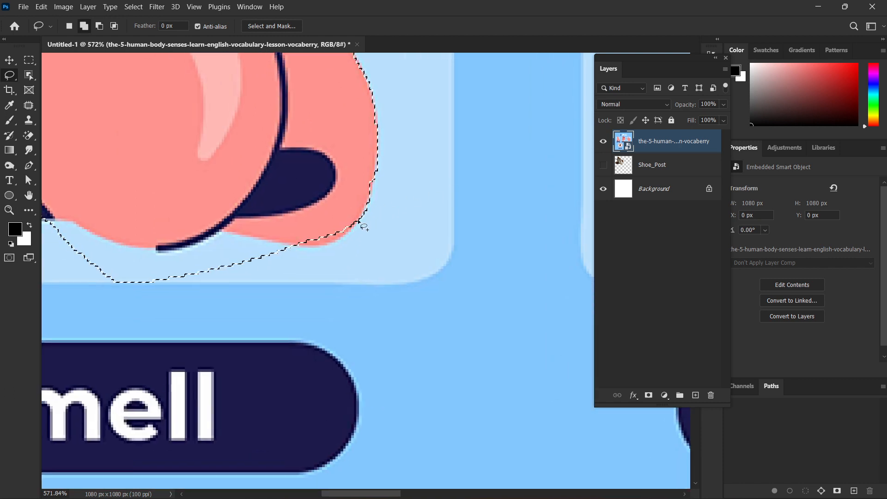
mouse_move(358, 219)
mouse_down()
mouse_move(326, 251)
mouse_move(330, 169)
mouse_up()
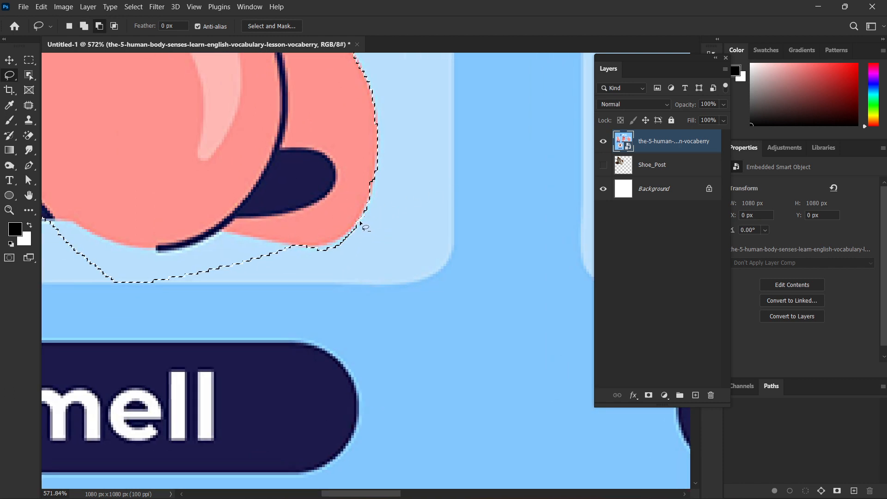
mouse_move(360, 221)
mouse_down()
mouse_move(336, 243)
mouse_move(300, 252)
mouse_up()
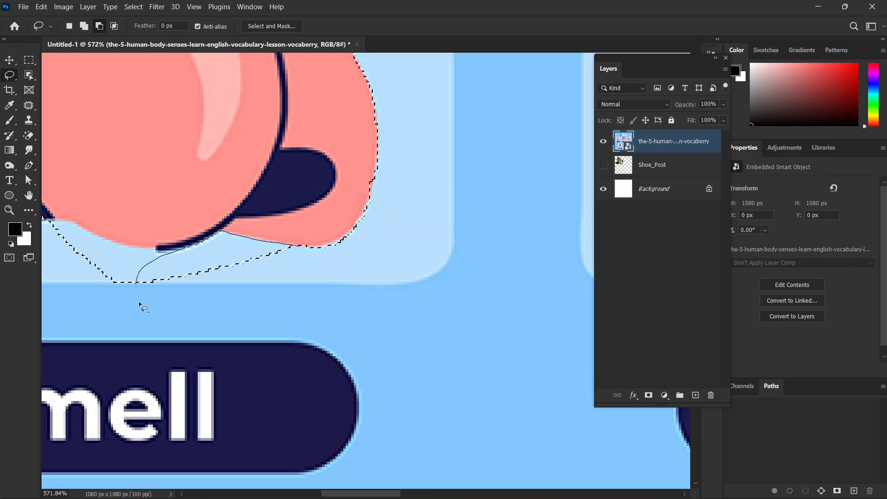
drag(139, 302, 324, 258)
Subtract the background beneath the nose tip and left nostril, and add the clipped corner of the dark nostril opening back.
mouse_move(216, 231)
mouse_down()
mouse_move(523, 217)
mouse_move(481, 237)
mouse_up()
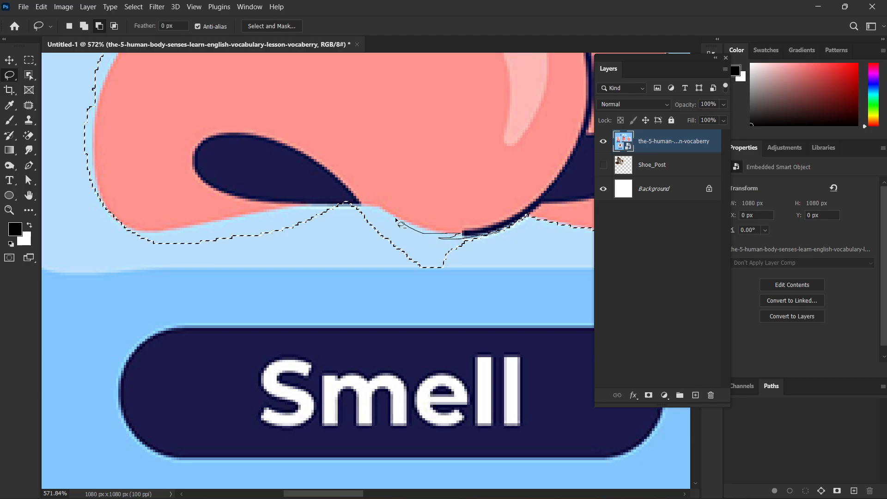
mouse_move(371, 211)
mouse_down()
mouse_move(443, 293)
mouse_move(453, 234)
mouse_move(445, 250)
mouse_up()
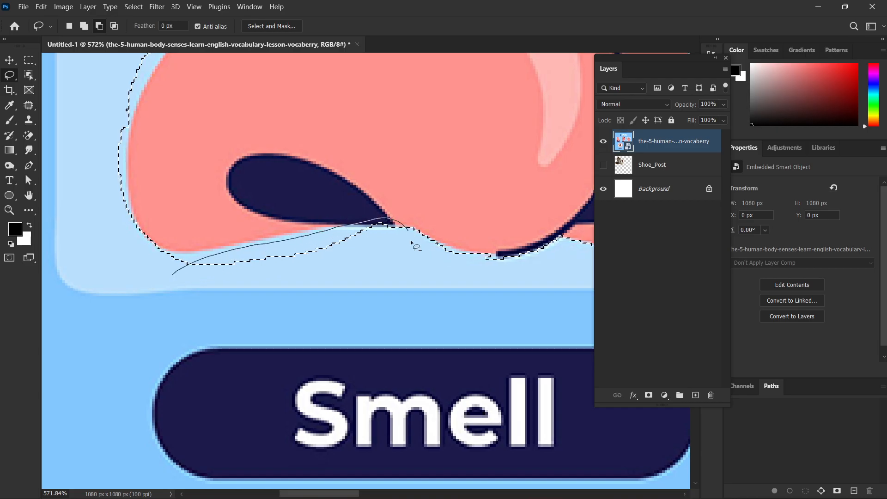
drag(410, 240, 259, 294)
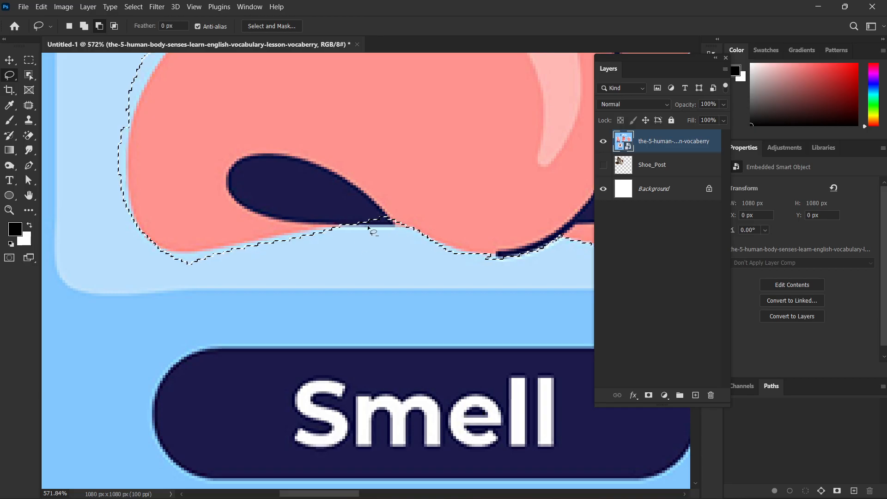
key(shift)
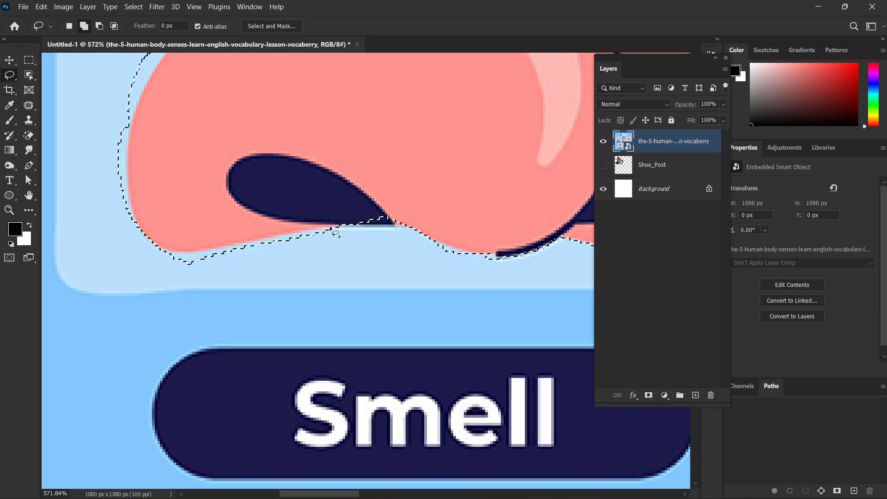
drag(423, 196, 350, 237)
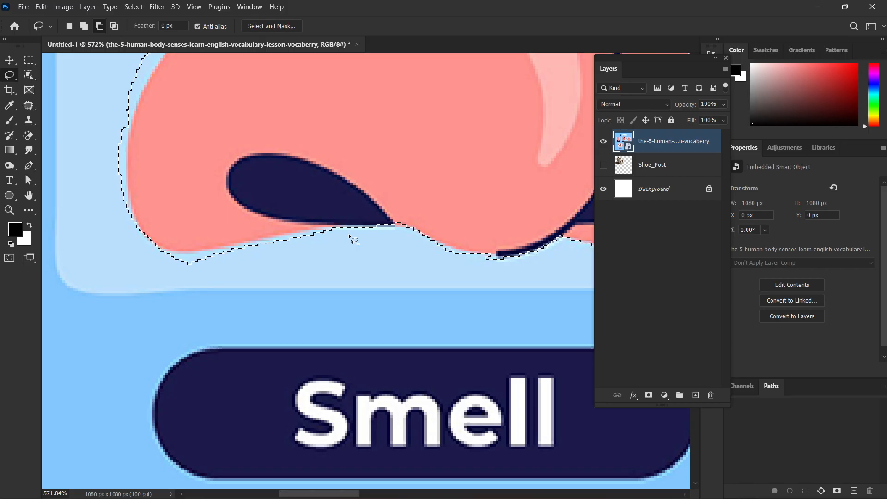
Trim the remaining thin strips of background along the nose's underside, from the dark tip outline to the left nostril's lower corner.
mouse_move(521, 257)
mouse_down()
mouse_move(489, 254)
mouse_move(468, 277)
mouse_move(525, 259)
mouse_up()
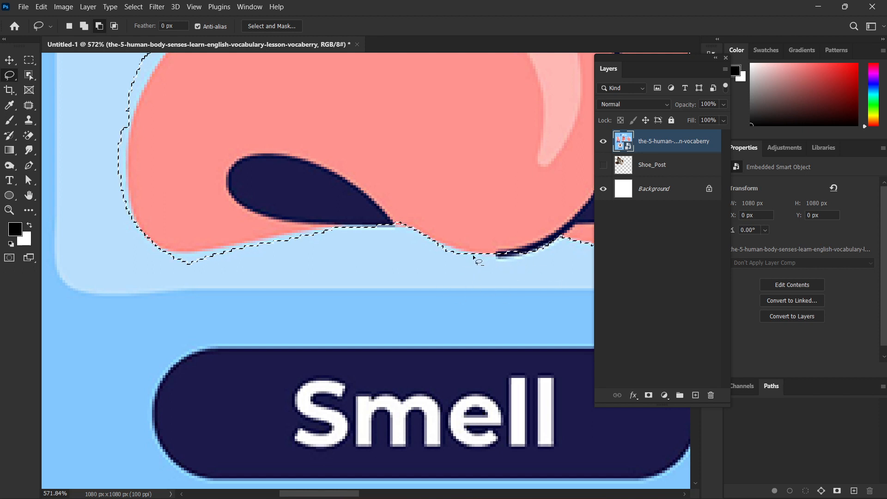
drag(469, 256, 408, 244)
drag(345, 227, 303, 236)
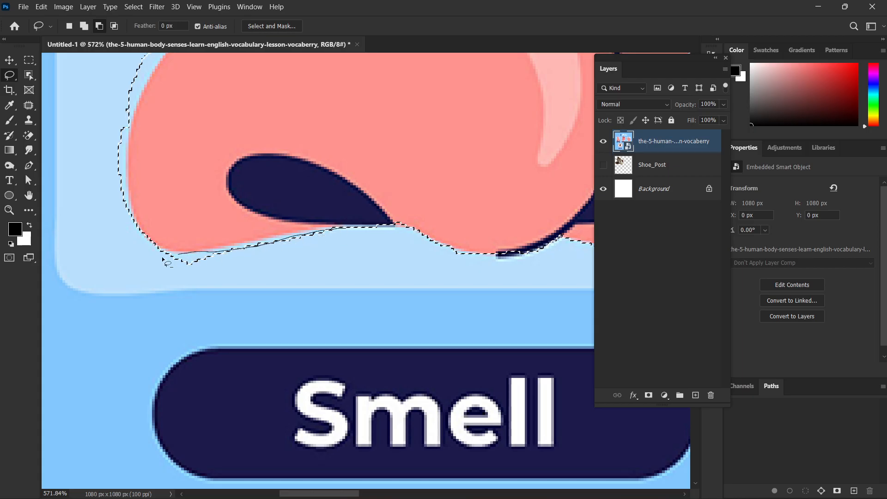
drag(163, 260, 166, 261)
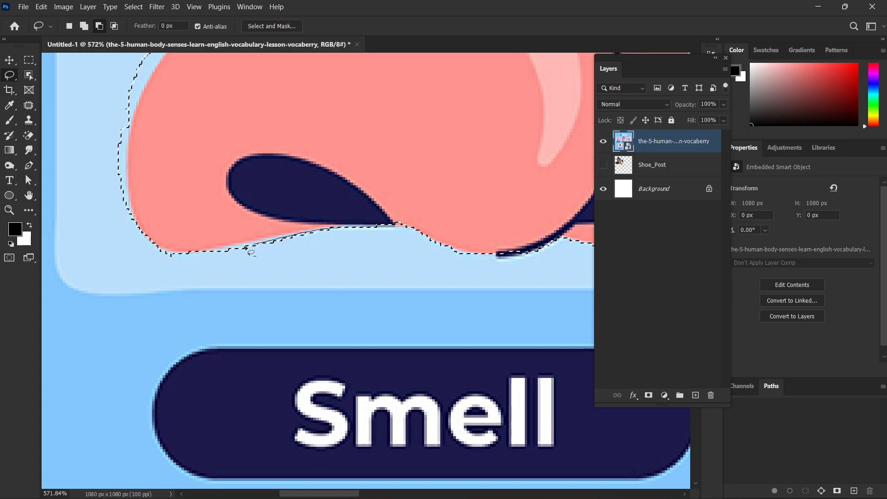
drag(246, 247, 350, 263)
mouse_move(316, 230)
mouse_down()
mouse_move(262, 241)
mouse_move(321, 251)
mouse_up()
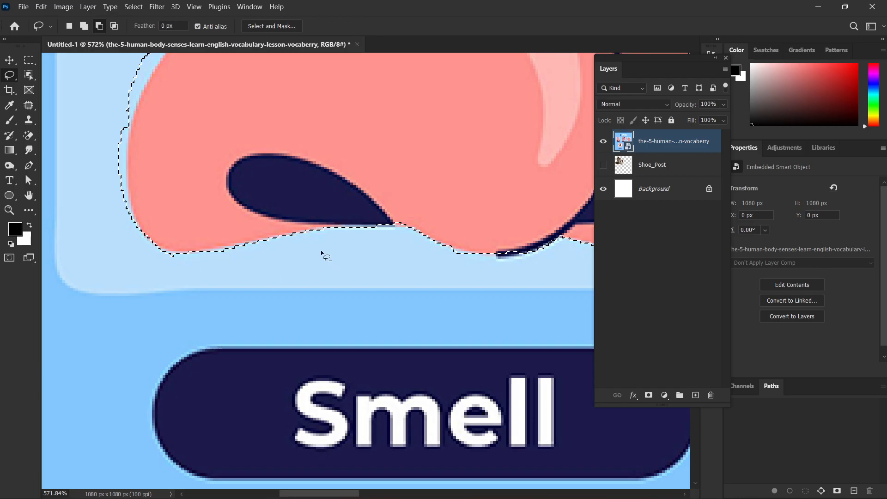
Subtract the excess background along the lower outer curve of the left nostril from the selection.
scroll(323, 259, up, 2)
scroll(323, 259, left, 3)
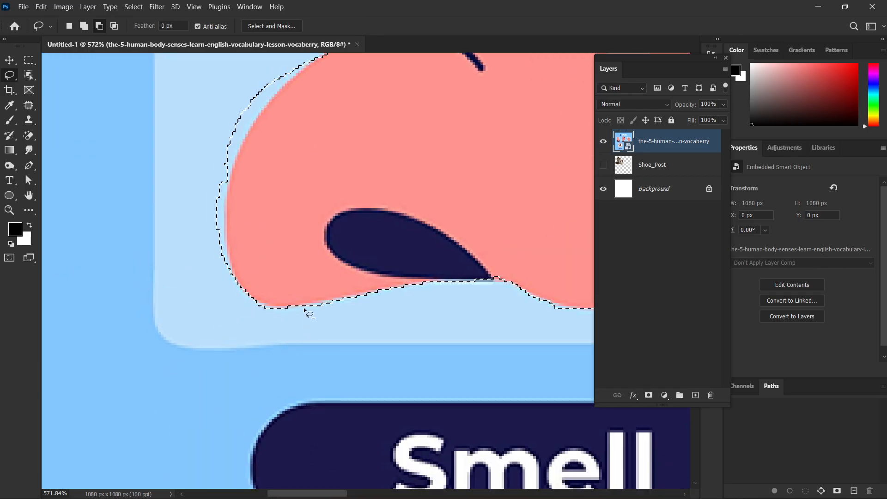
drag(253, 122, 239, 147)
drag(220, 244, 187, 177)
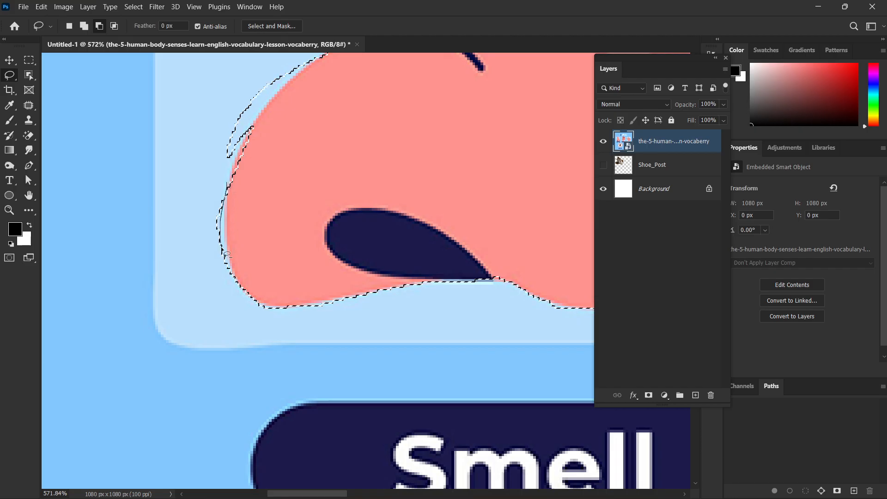
drag(227, 253, 165, 118)
Subtract the excess background outside the left nostril's upper outer curve from the selection.
mouse_move(227, 185)
mouse_down()
mouse_move(226, 215)
mouse_move(238, 143)
mouse_move(231, 223)
mouse_move(226, 208)
mouse_move(271, 165)
mouse_up()
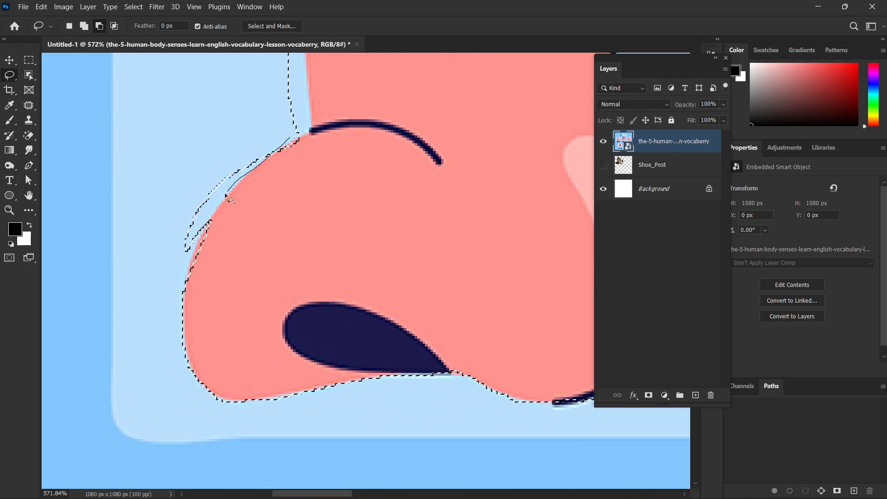
drag(188, 251, 173, 238)
drag(285, 144, 265, 166)
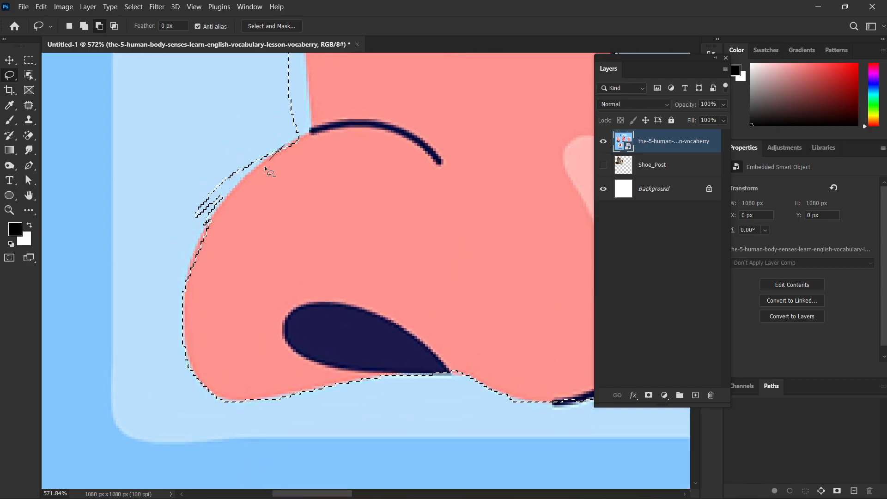
mouse_move(229, 205)
mouse_down()
mouse_move(124, 158)
mouse_move(270, 72)
mouse_up()
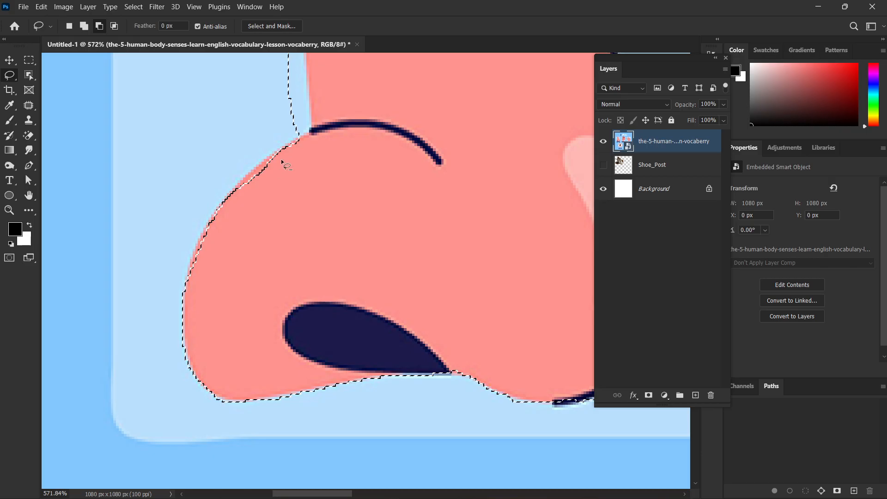
Add the clipped edge of the left nostril's upper curve back, and subtract the leftover background beside it.
drag(297, 139, 280, 149)
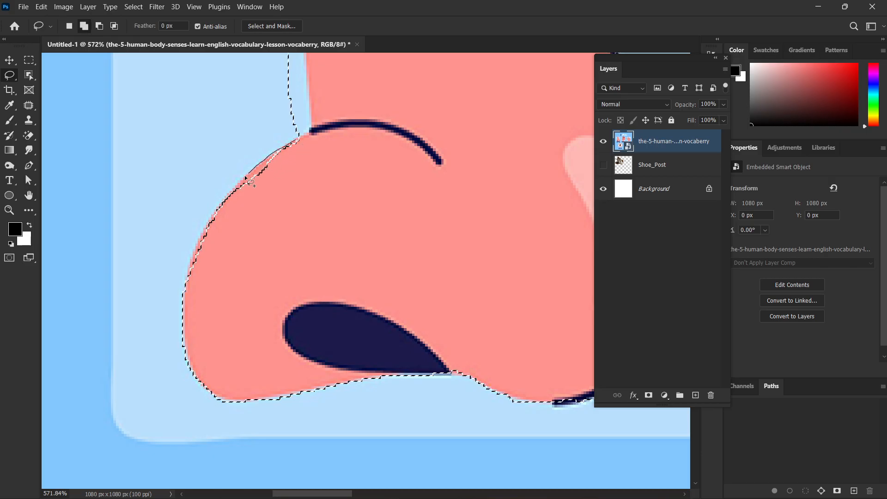
drag(186, 292, 273, 215)
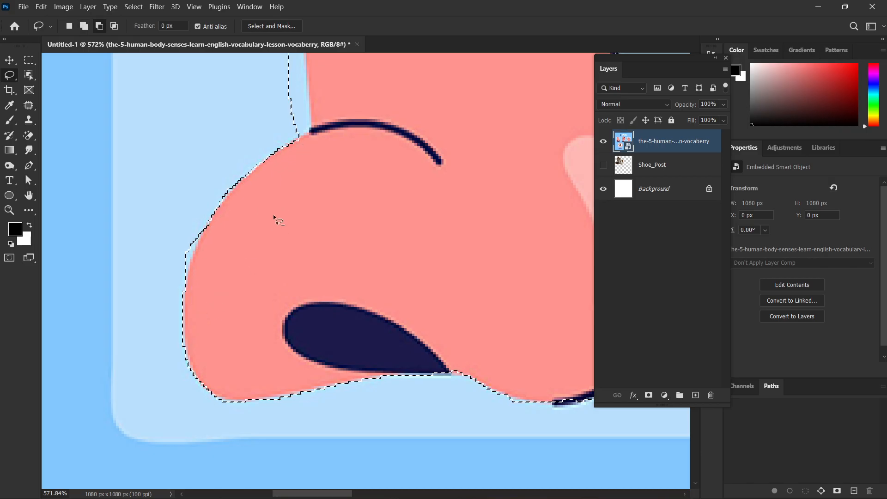
mouse_move(204, 224)
mouse_down()
mouse_move(185, 277)
mouse_move(168, 164)
mouse_up()
Subtract the strips of background along the left side of the nose bridge, from the nostril crease up towards the top.
scroll(215, 211, up, 4)
scroll(215, 211, right, 2)
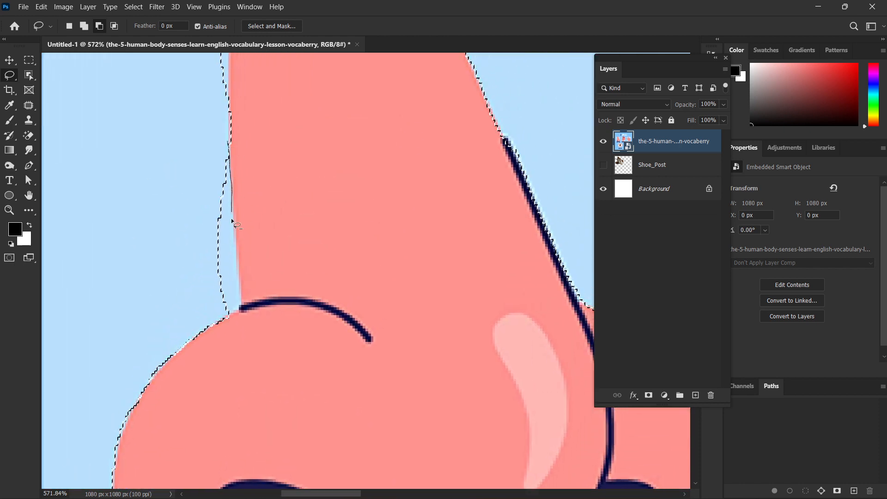
drag(232, 220, 238, 277)
mouse_move(240, 313)
mouse_down()
mouse_move(190, 138)
mouse_move(244, 164)
mouse_up()
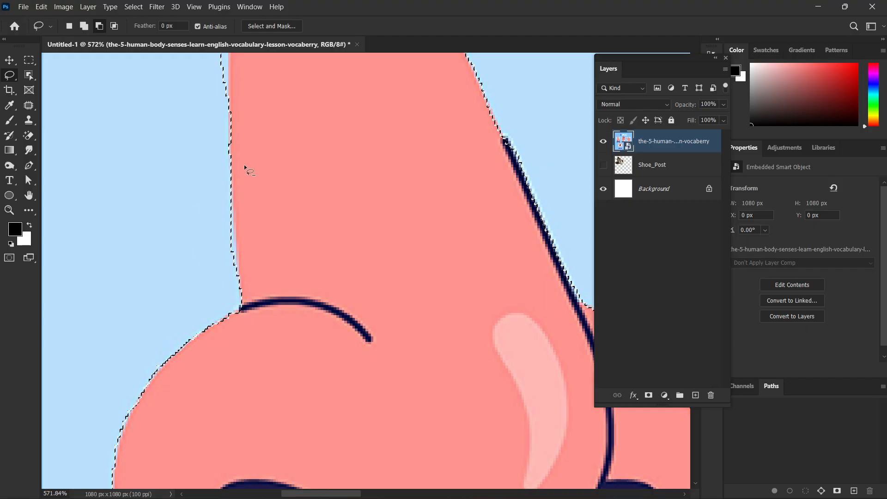
scroll(254, 267, up, 3)
scroll(244, 342, down, 2)
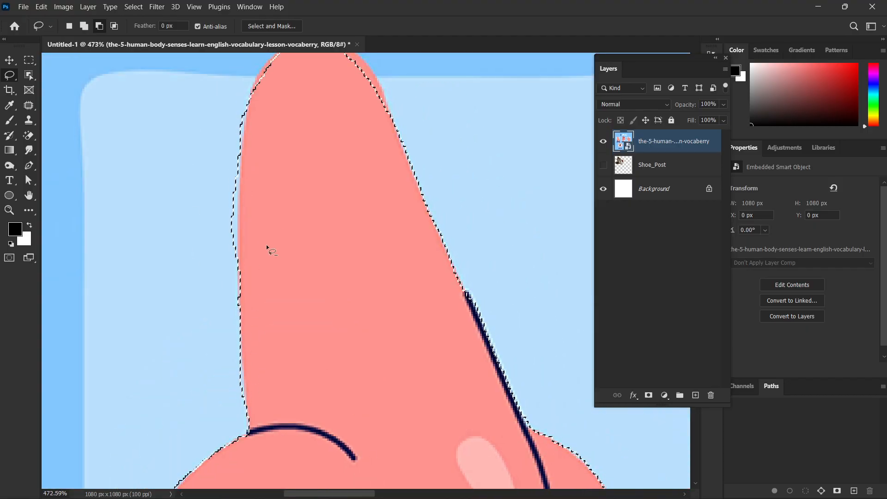
drag(246, 102, 241, 145)
drag(242, 286, 240, 289)
scroll(268, 248, down, 3)
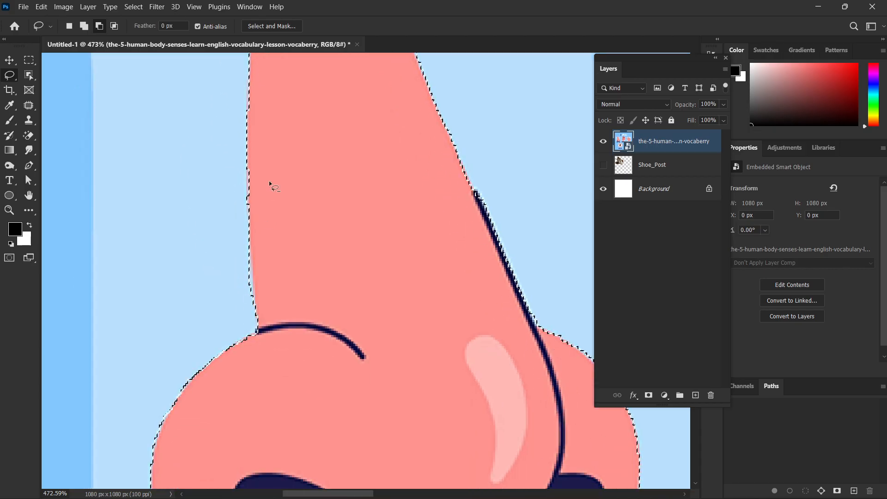
drag(249, 241, 260, 294)
Add the clipped left curve at the rounded top of the nose to the selection with the Lasso.
scroll(282, 250, down, 3)
scroll(295, 254, up, 2)
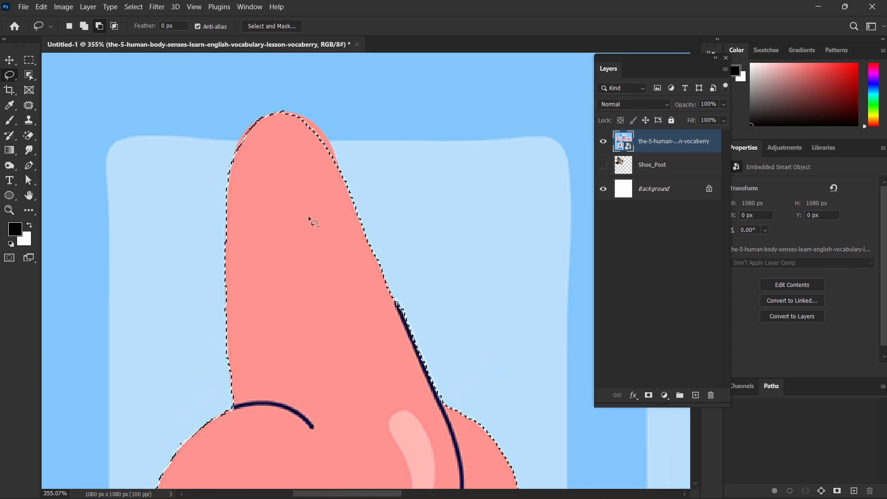
scroll(278, 182, up, 5)
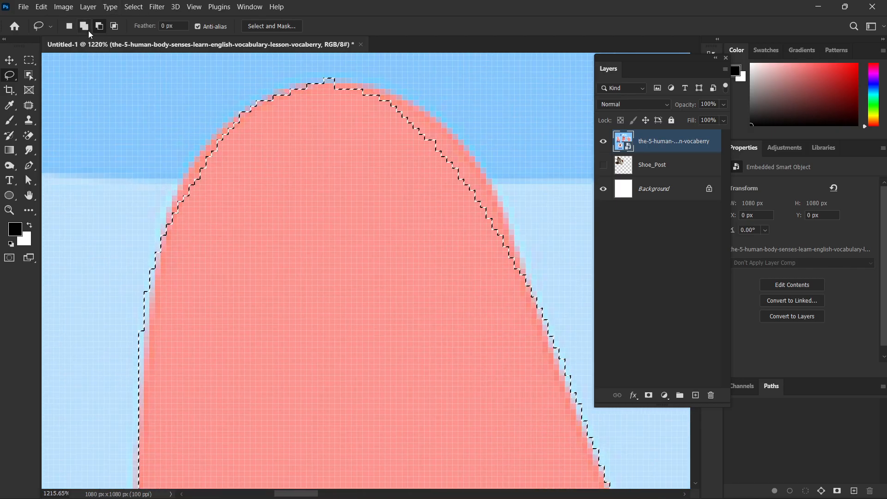
click(84, 26)
drag(258, 103, 221, 124)
drag(159, 290, 370, 192)
Add the missed right curve at the top of the nose to the selection, from the peak down to the straight edge.
scroll(367, 204, right, 5)
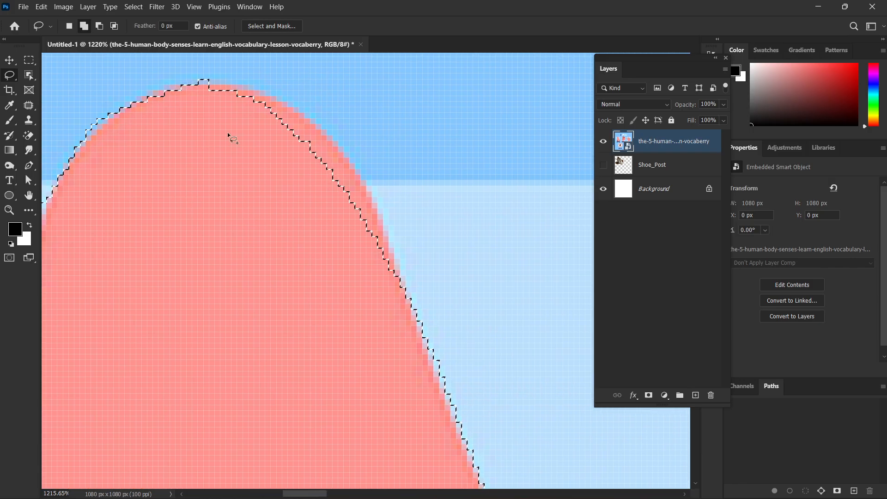
drag(149, 103, 196, 85)
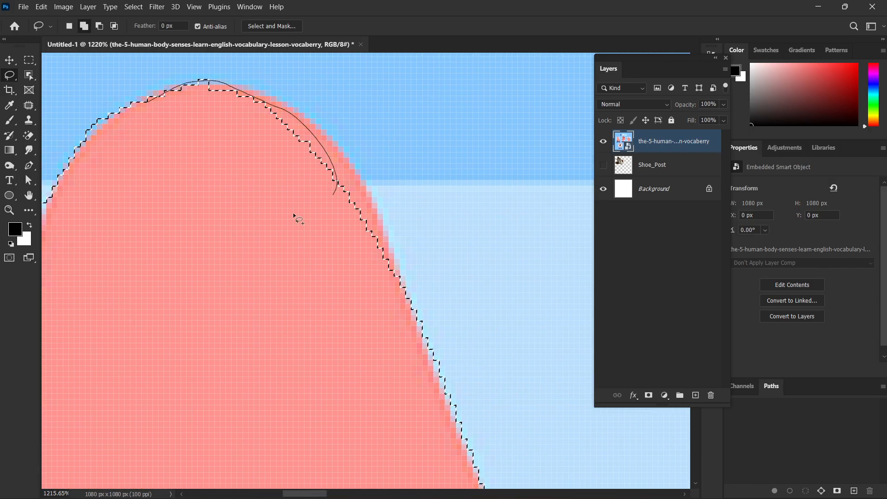
drag(294, 214, 296, 217)
drag(217, 87, 271, 101)
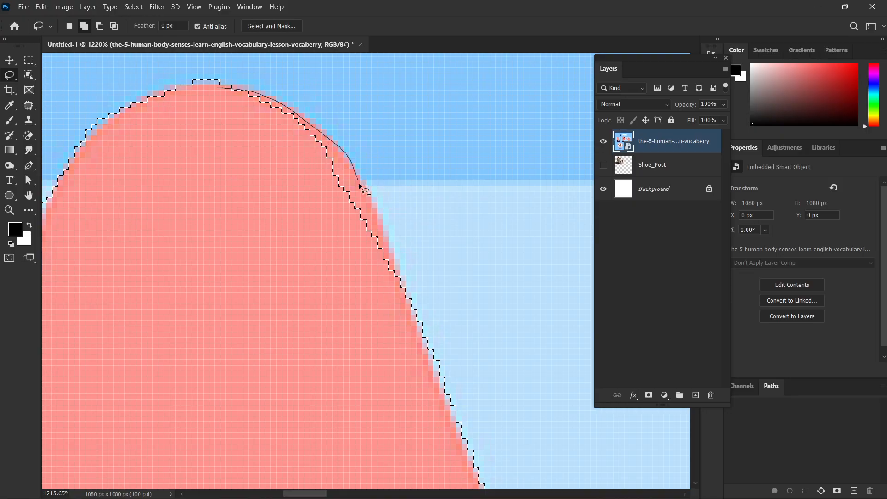
drag(407, 273, 406, 277)
drag(351, 163, 369, 192)
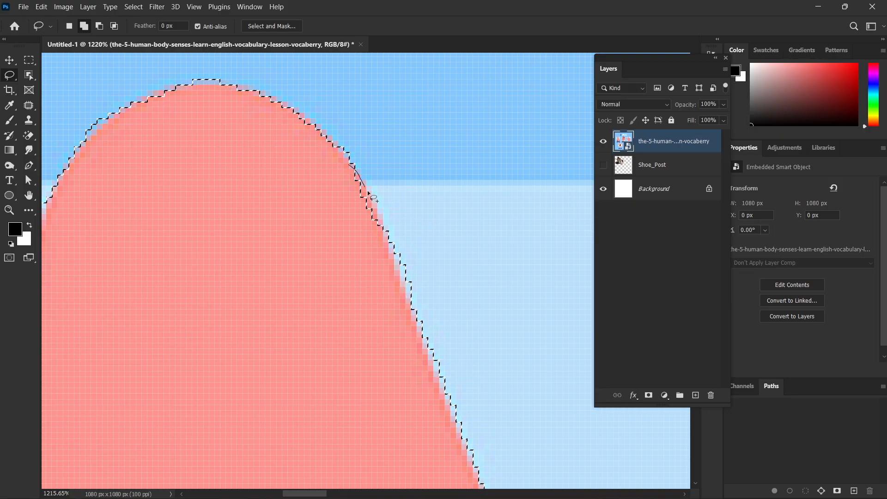
drag(342, 230, 325, 216)
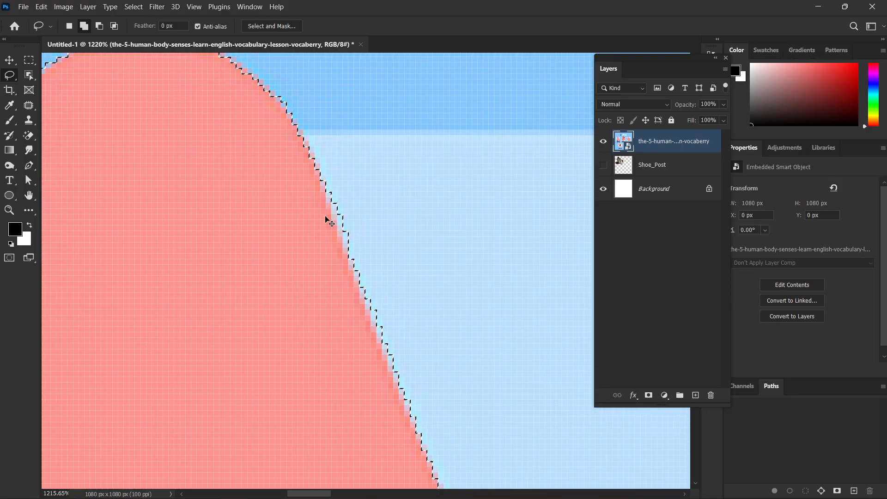
Try to delete the selected nose from the embedded smart object layer.
key(ctrl+0)
scroll(300, 224, up, 3)
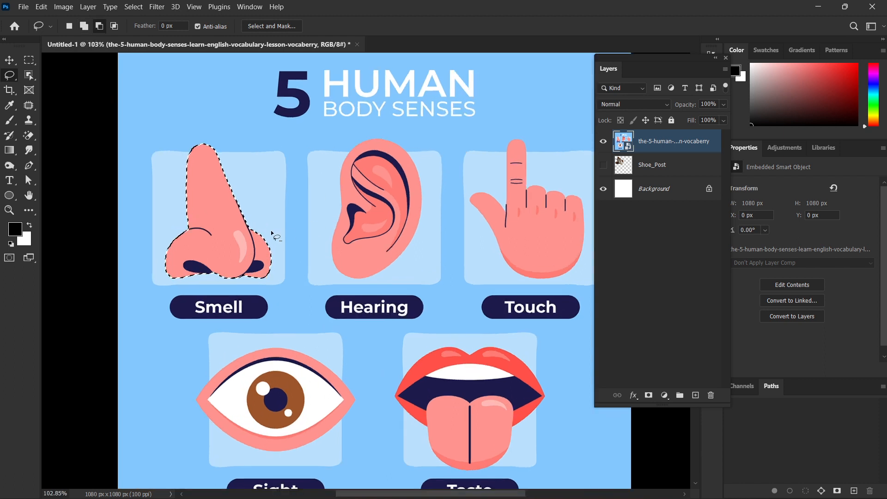
scroll(243, 221, up, 2)
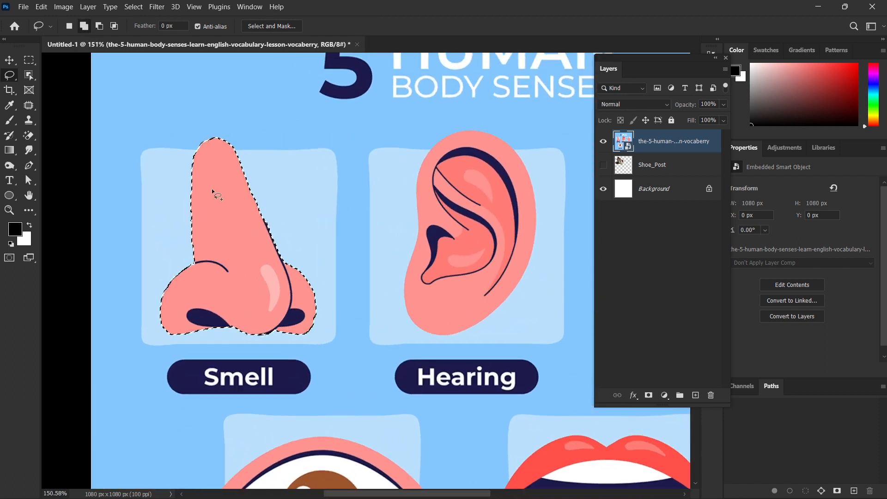
scroll(278, 223, down, 1)
scroll(277, 221, down, 5)
scroll(385, 164, up, 3)
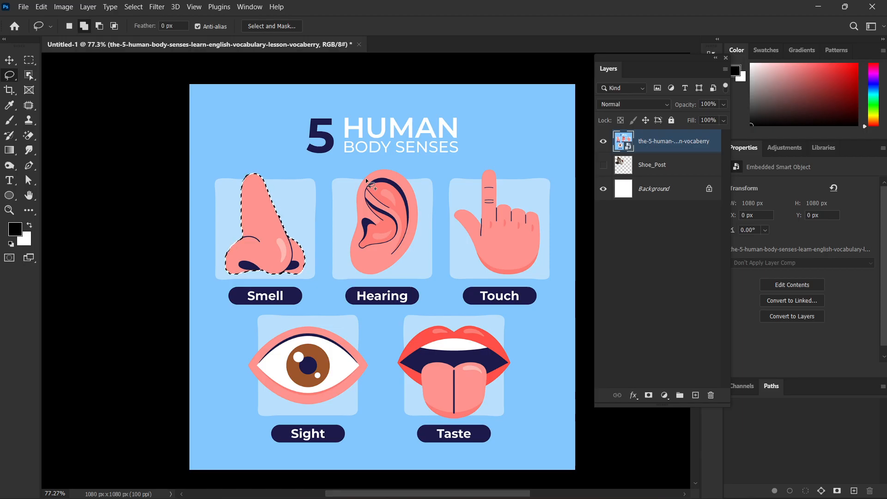
key(Delete)
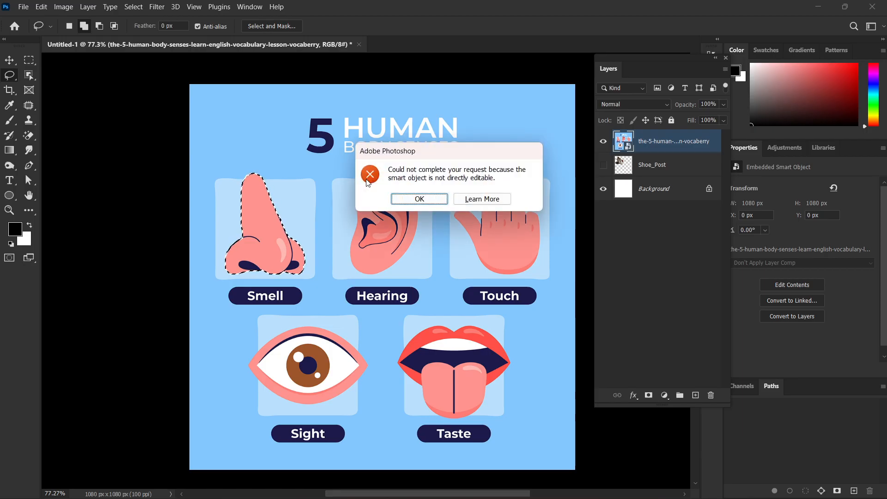
key(Return)
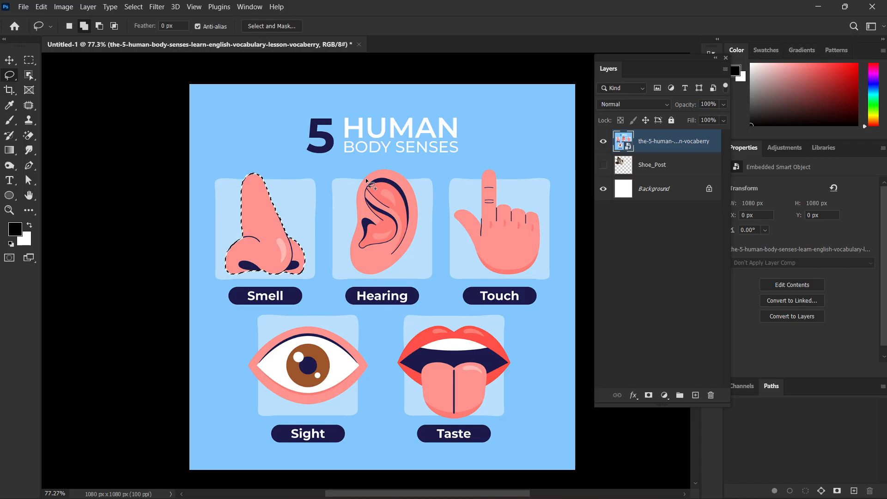
key(Delete)
key(Return)
Rasterize the human senses illustration layer and delete the selected nose from it.
right_click(695, 142)
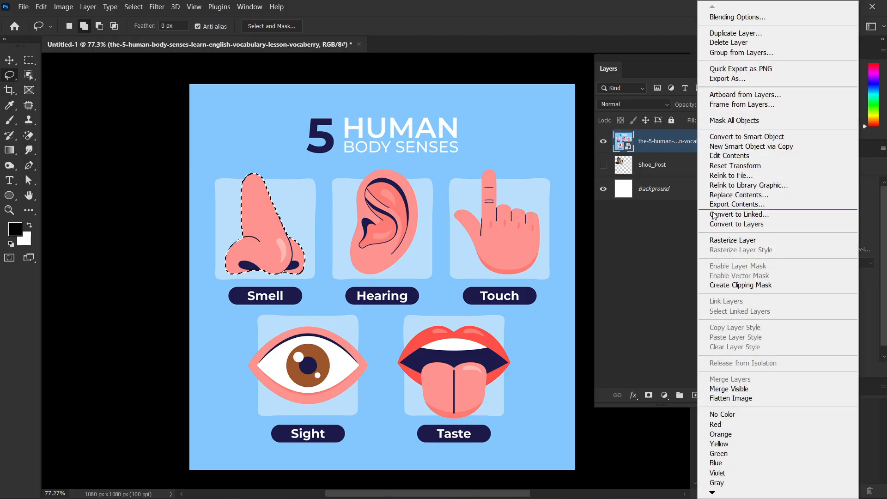
click(723, 240)
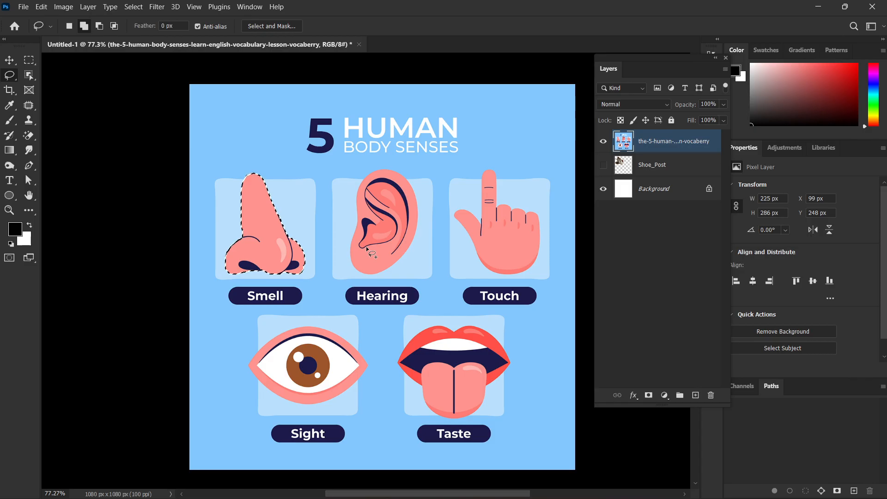
key(Delete)
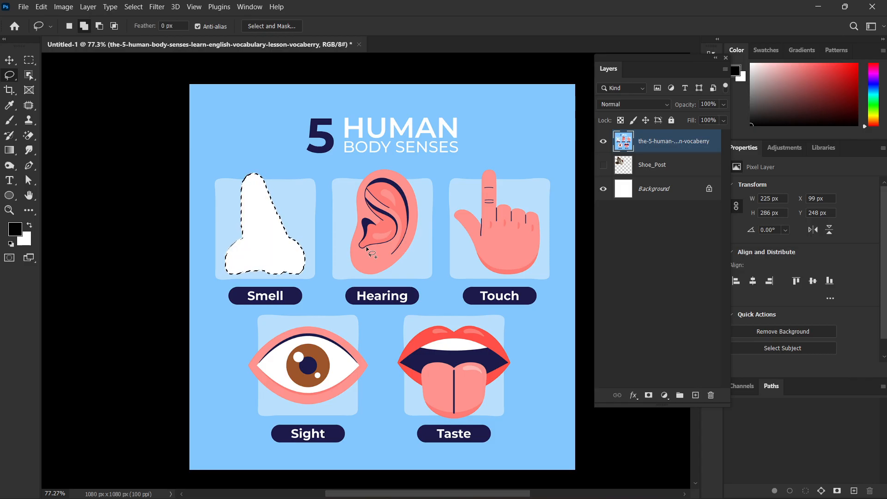
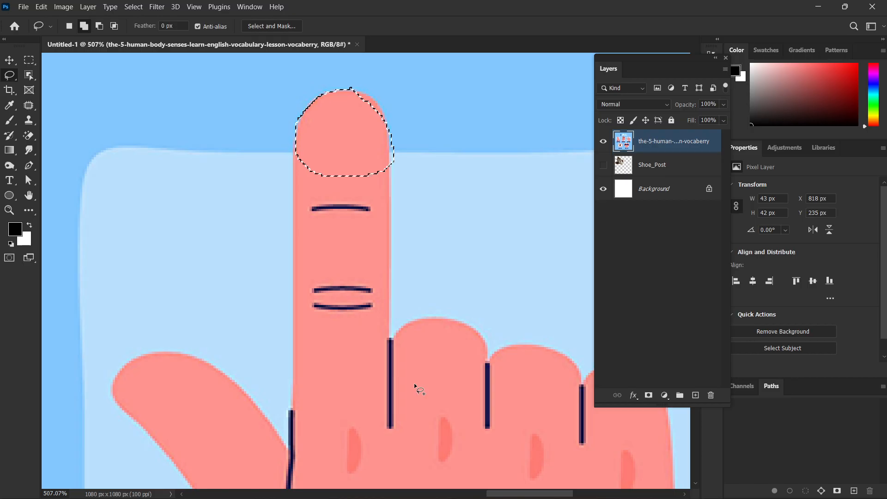
Add the straight part of the index finger, down to the knuckle, to the fingertip selection with the Polygonal Lasso.
right_click(5, 78)
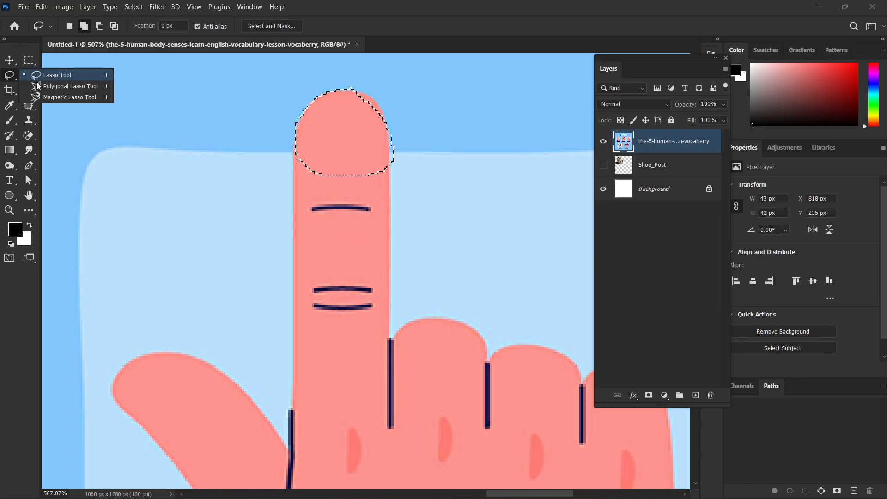
click(49, 85)
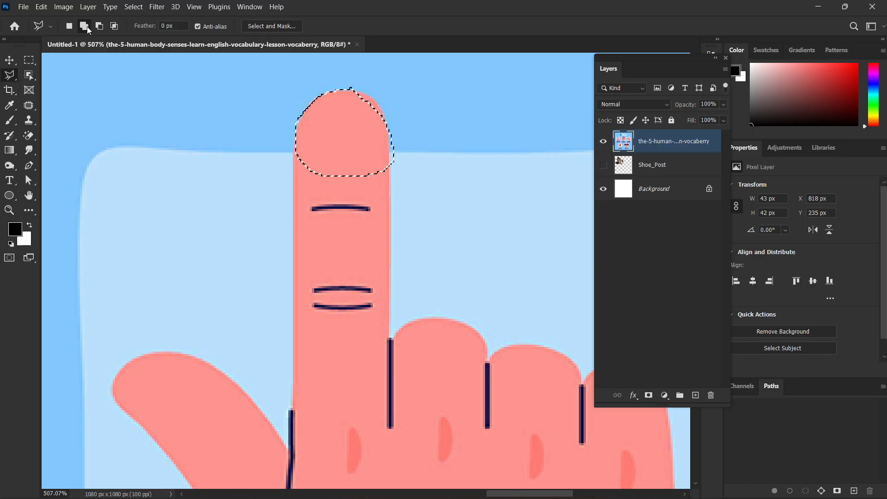
click(391, 165)
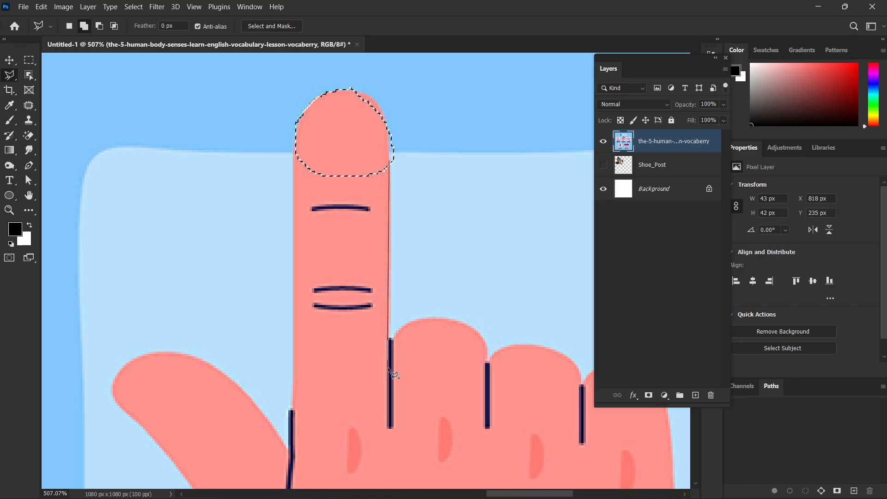
click(391, 427)
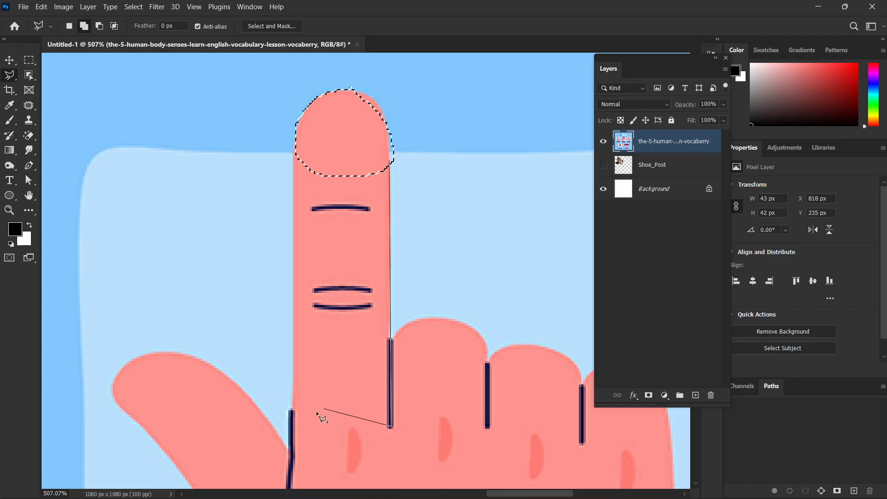
click(292, 419)
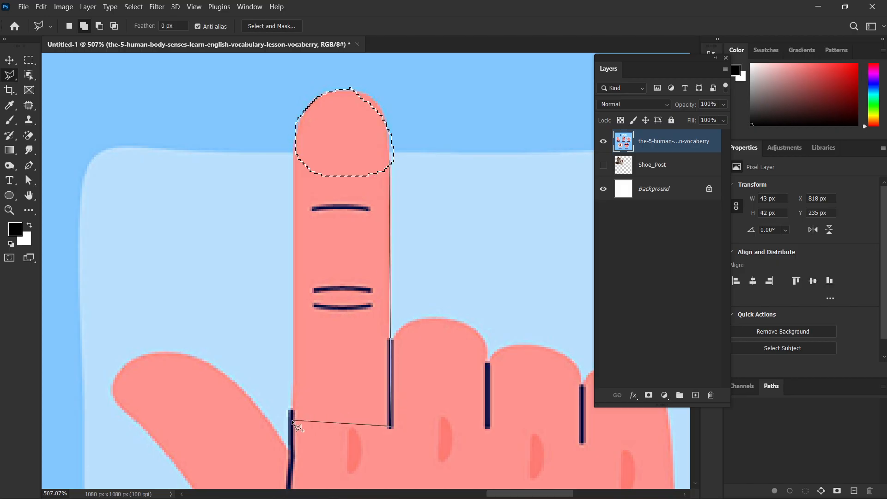
click(300, 142)
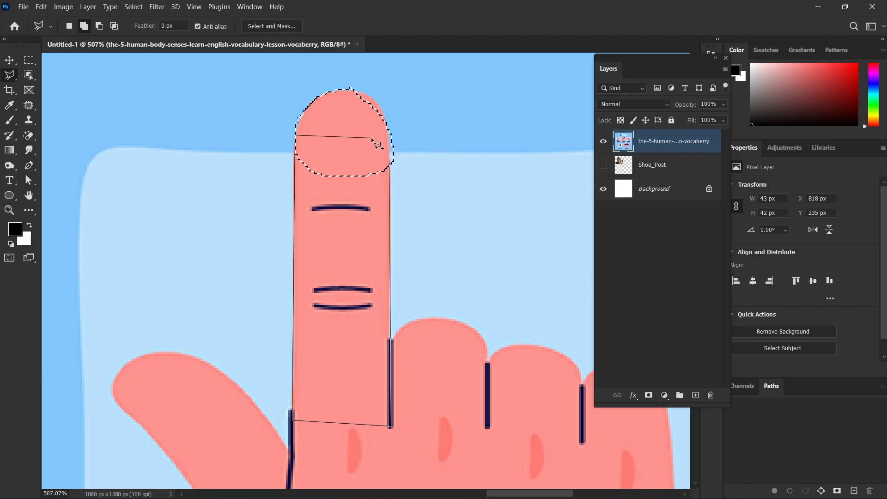
double_click(371, 138)
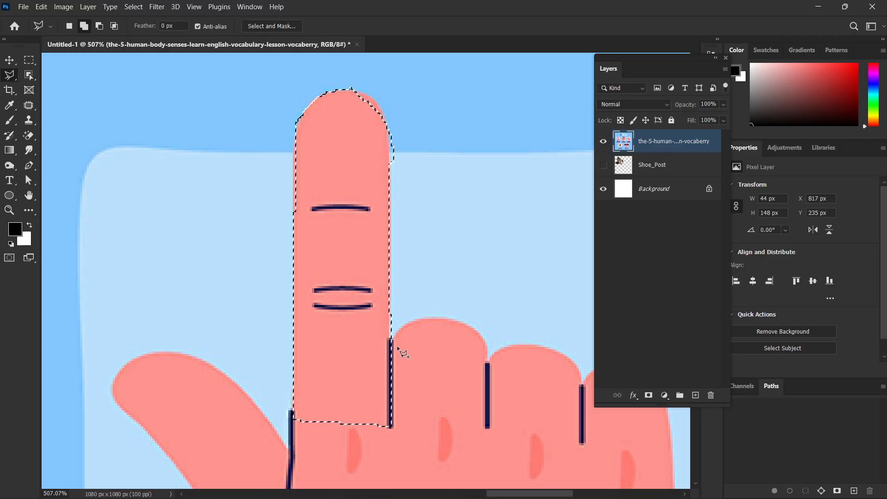
Add two overlapping rectangles over the palm below the fingers to the selection with the Rectangular Marquee.
click(29, 60)
scroll(326, 267, down, 3)
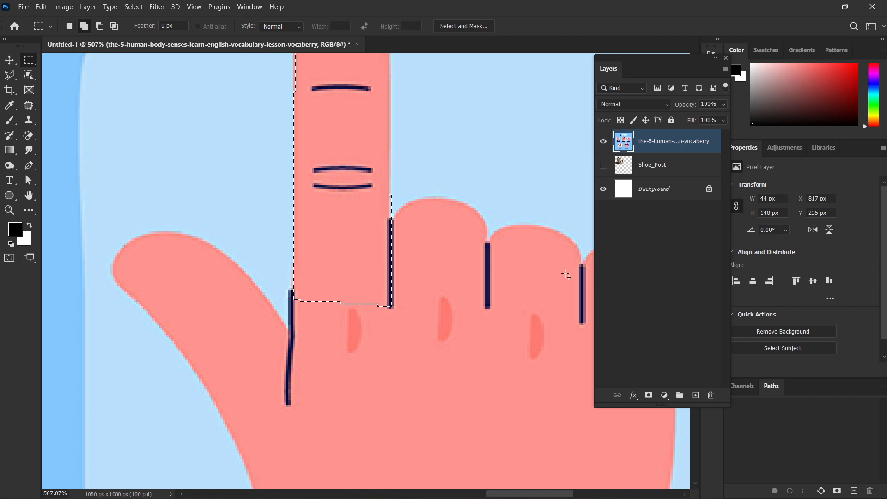
drag(572, 272, 292, 475)
scroll(366, 435, down, 2)
scroll(366, 435, down, 2)
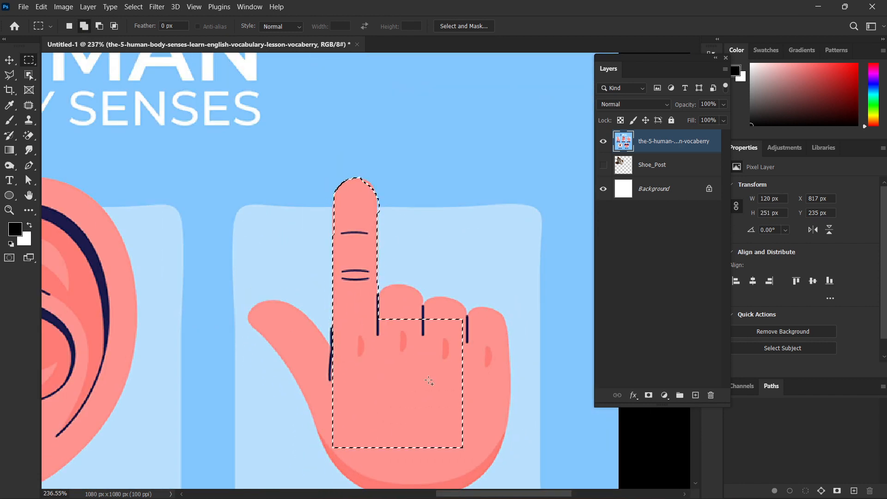
drag(431, 340, 494, 400)
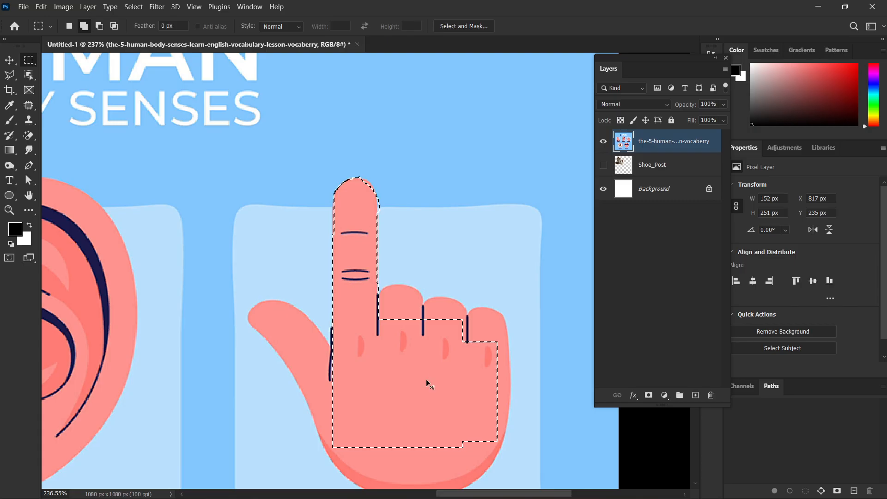
Invert the hand selection, delete everything around the hand from the illustration layer, and clear the selection.
key(ctrl+shift+i)
key(Delete)
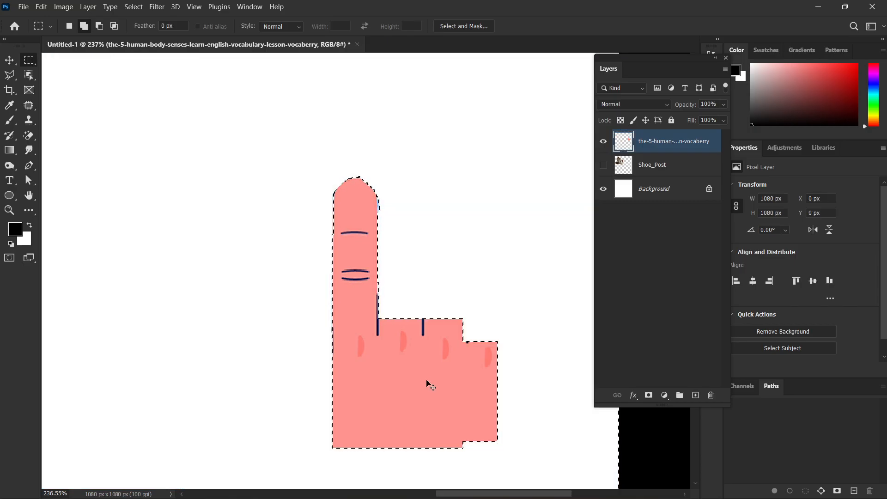
key(ctrl+d)
scroll(427, 381, down, 5)
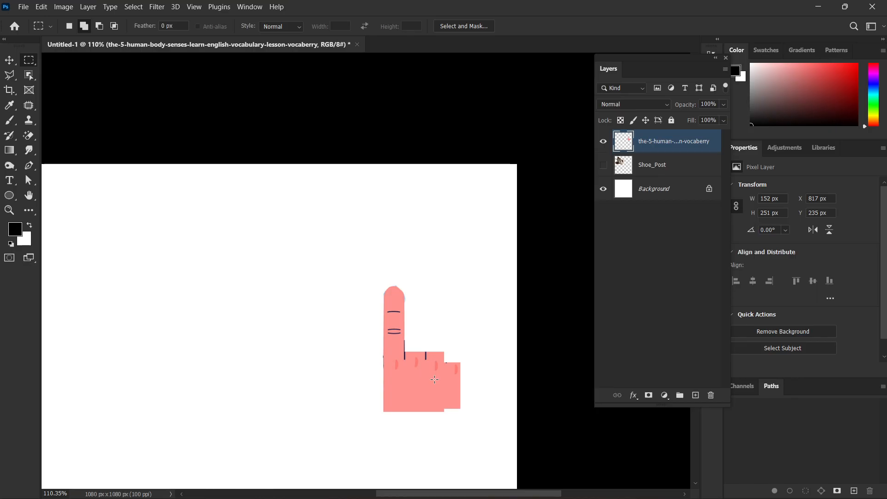
scroll(435, 380, down, 2)
Undo the deletion around the hand and clear the remaining selection.
key(ctrl+z)
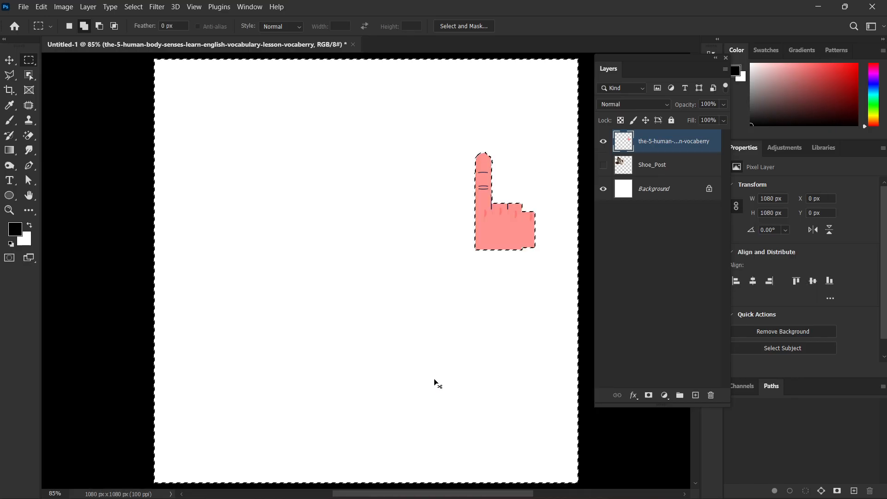
key(ctrl+z)
key(ctrl+d)
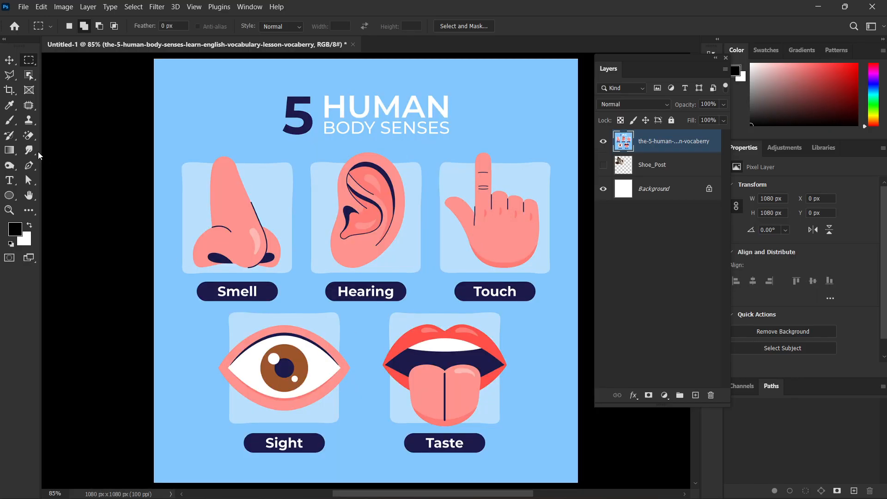
Trace the full nose outline with the Magnetic Lasso in new selection mode, closing the path at its starting point.
click(15, 74)
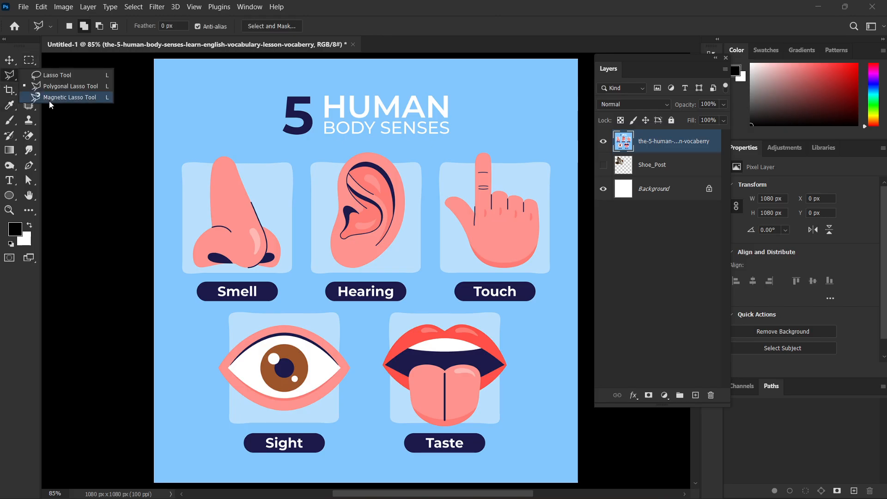
click(70, 97)
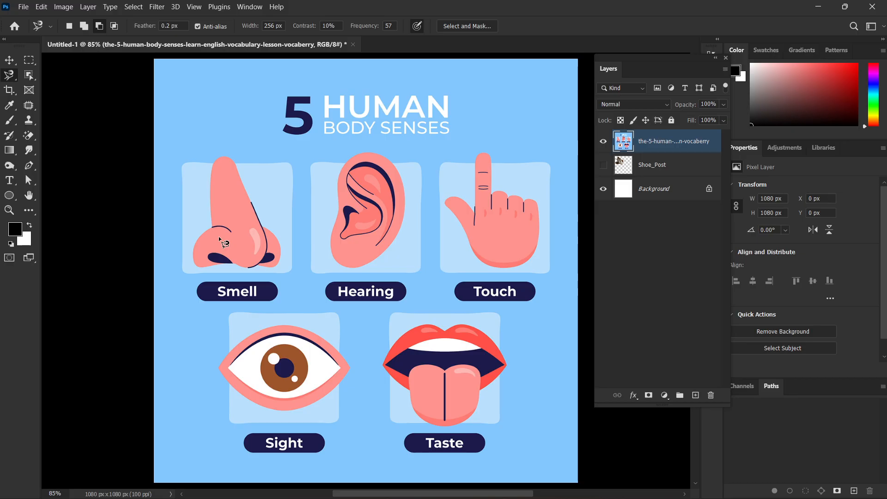
scroll(218, 237, up, 5)
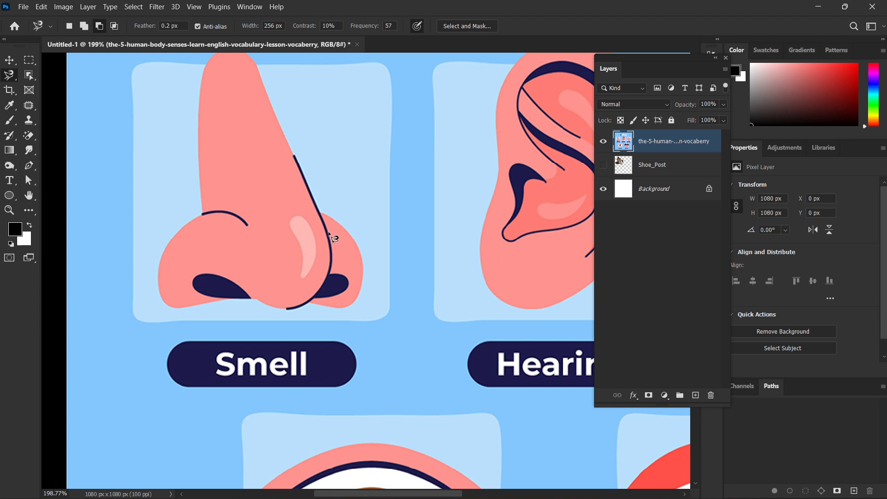
scroll(329, 233, up, 3)
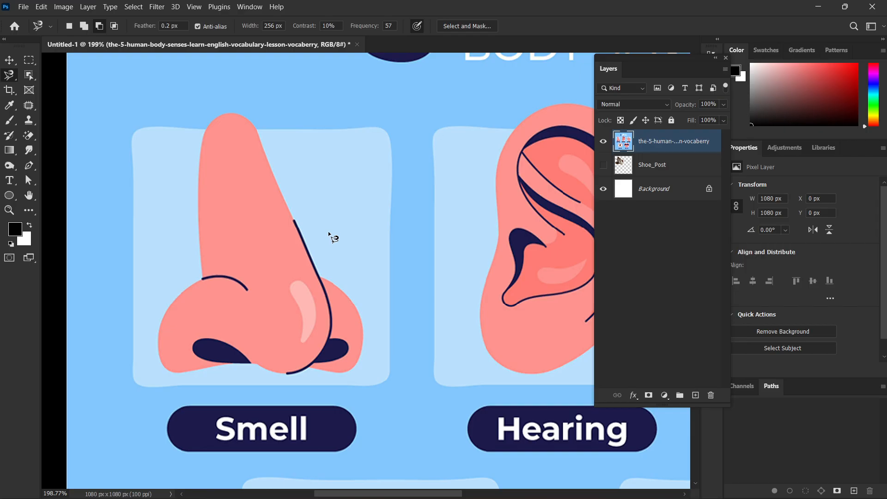
scroll(328, 231, up, 5)
drag(244, 203, 318, 246)
click(74, 28)
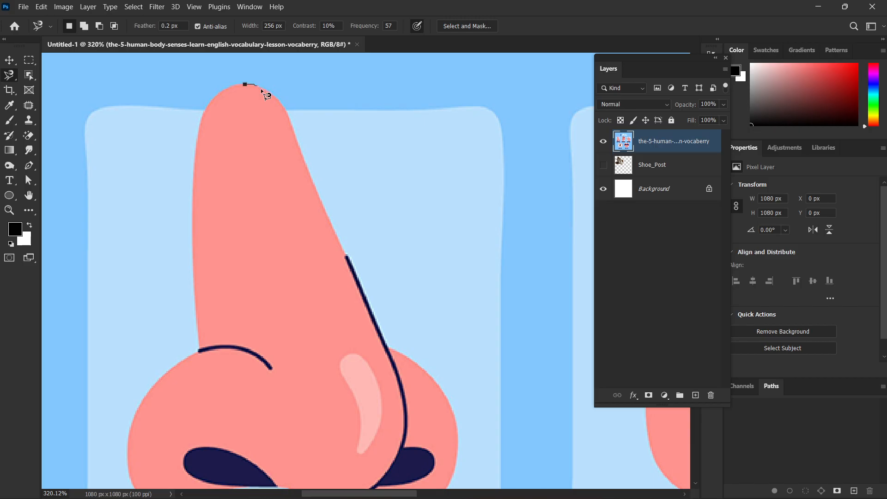
mouse_move(321, 202)
mouse_down()
mouse_move(375, 323)
mouse_move(467, 414)
mouse_move(466, 470)
mouse_move(434, 310)
mouse_move(409, 338)
mouse_up()
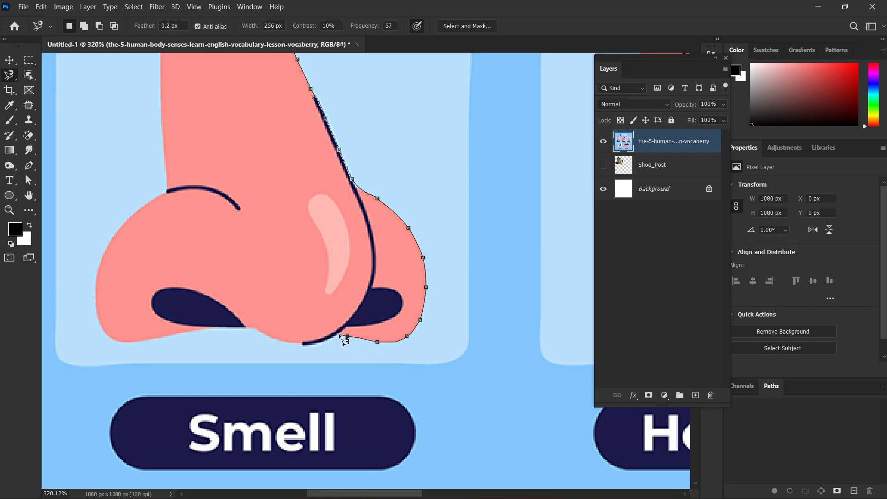
mouse_move(344, 340)
mouse_down()
mouse_move(293, 352)
mouse_move(250, 329)
mouse_move(119, 351)
mouse_move(95, 331)
mouse_move(81, 286)
mouse_move(103, 234)
mouse_move(135, 196)
mouse_move(166, 190)
mouse_move(161, 93)
mouse_up()
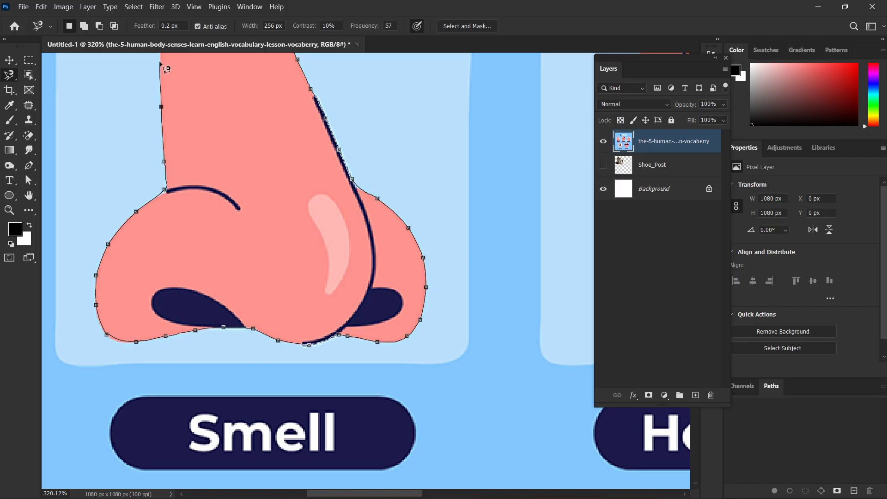
mouse_move(160, 62)
mouse_down()
mouse_move(211, 319)
mouse_move(223, 195)
mouse_move(252, 179)
mouse_up()
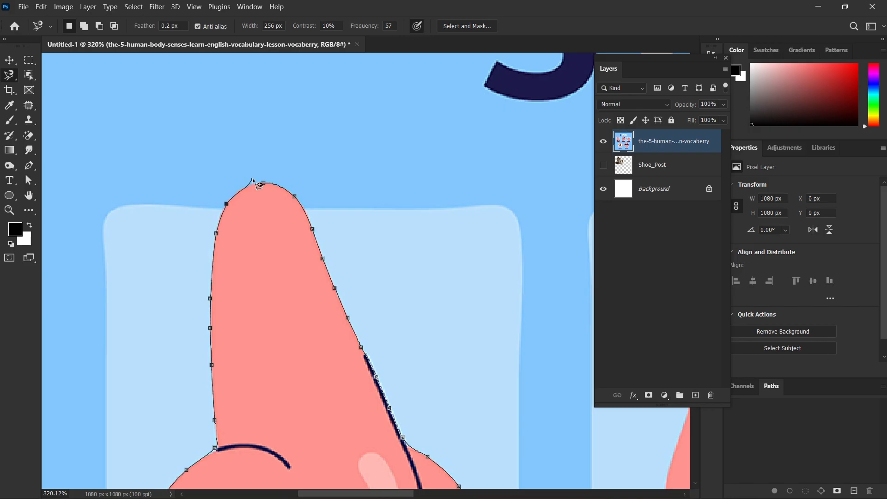
click(263, 183)
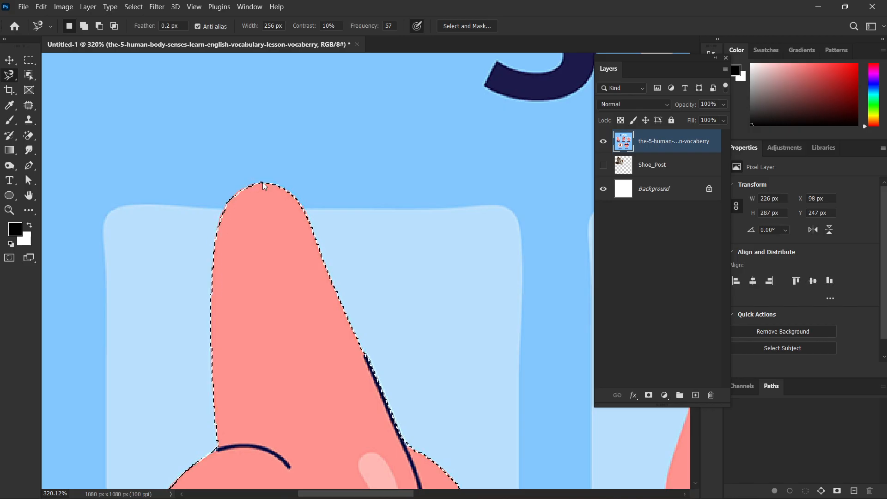
scroll(392, 282, down, 5)
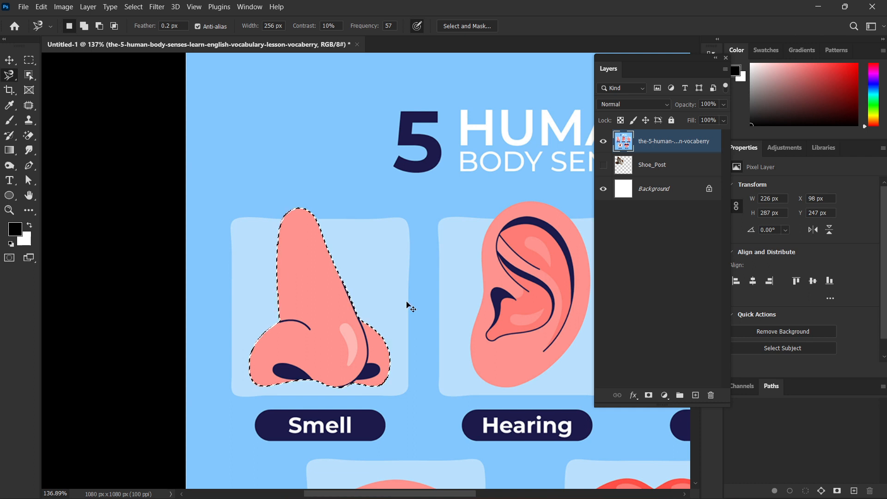
Invert the nose selection, delete everything around the nose, and clear the selection.
key(ctrl+shift+i)
key(Delete)
key(ctrl+d)
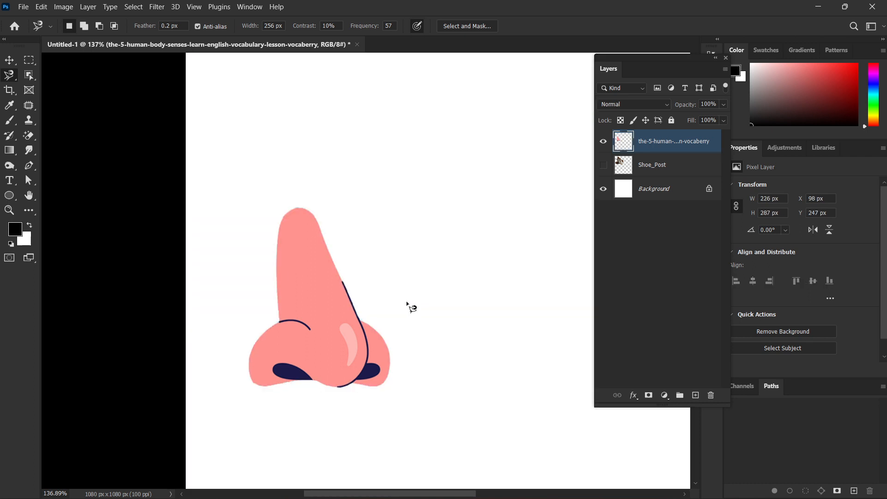
Undo the deletion around the nose and clear the selection, with the whole illustration fitted in view.
key(ctrl+z)
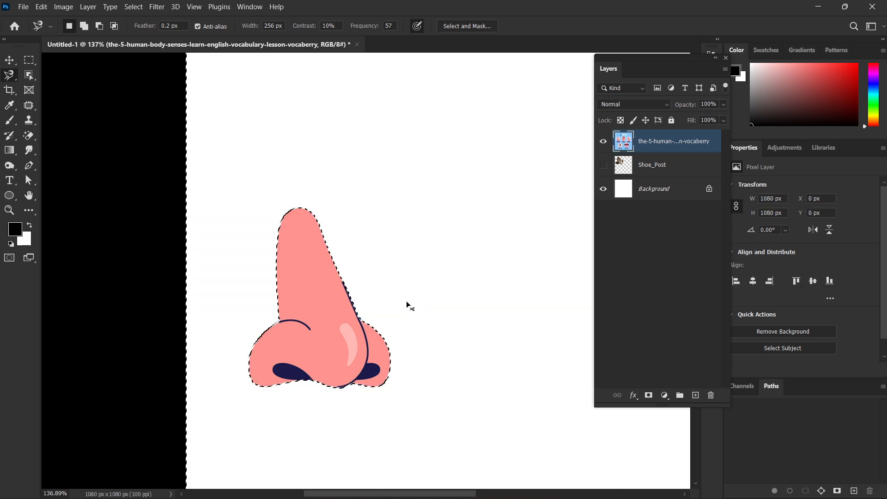
key(ctrl+z)
key(ctrl+0)
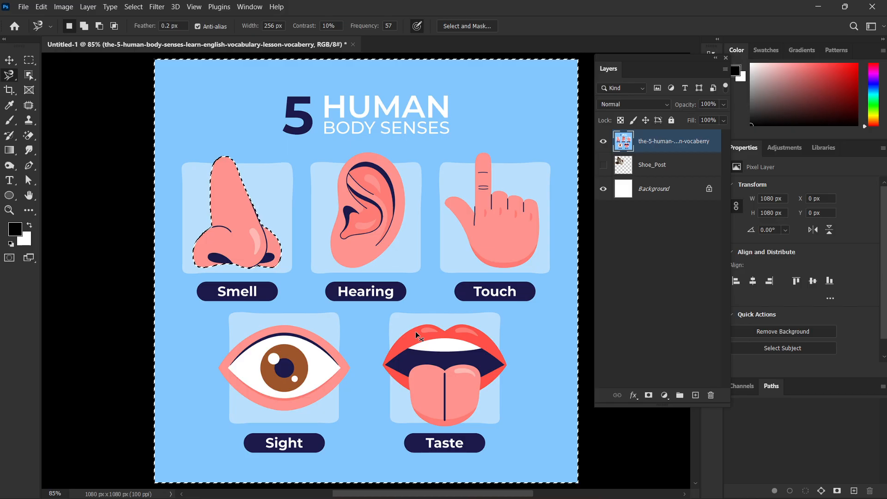
key(ctrl+d)
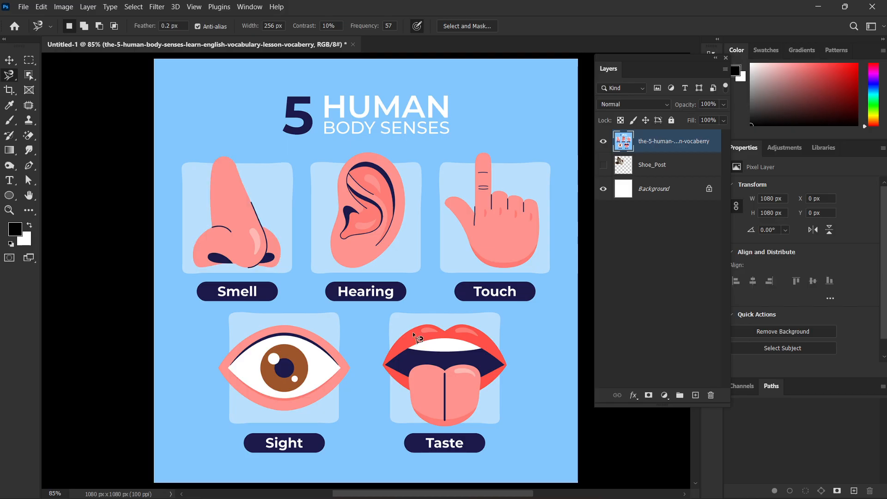
Hide the human senses illustration layer and place the farmer photo 71OiRQVrMDFyMBWO-generated_image from Downloads as an embedded layer.
click(604, 144)
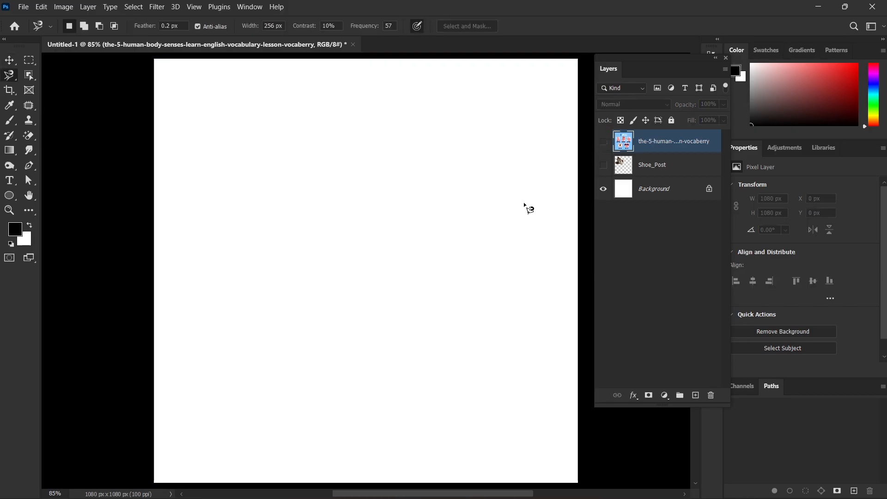
key(alt+f)
key(l)
scroll(157, 205, down, 5)
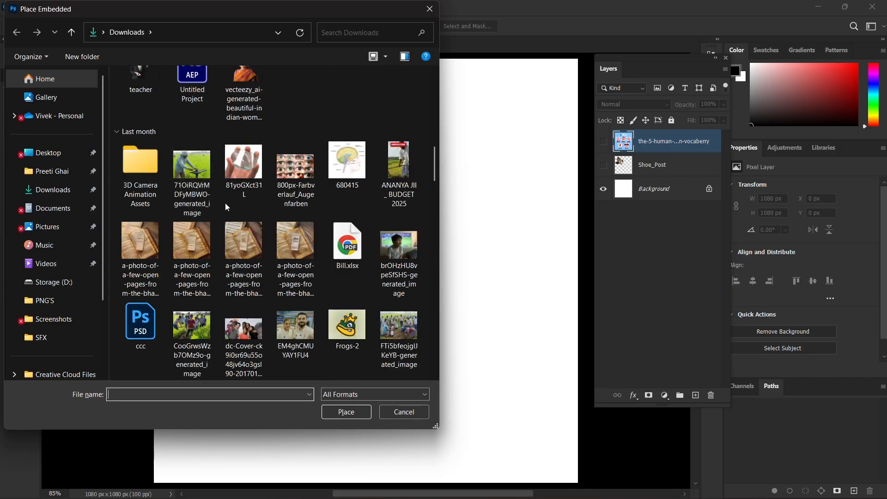
click(201, 169)
double_click(201, 166)
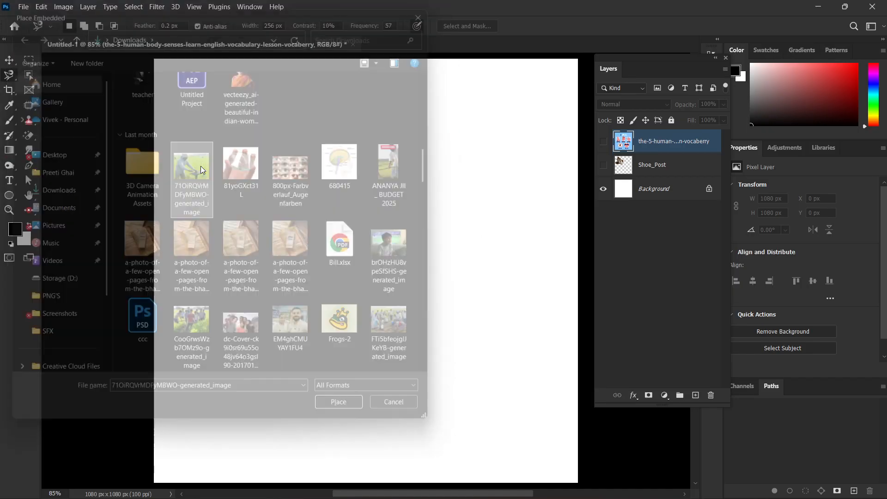
key(Return)
key(l)
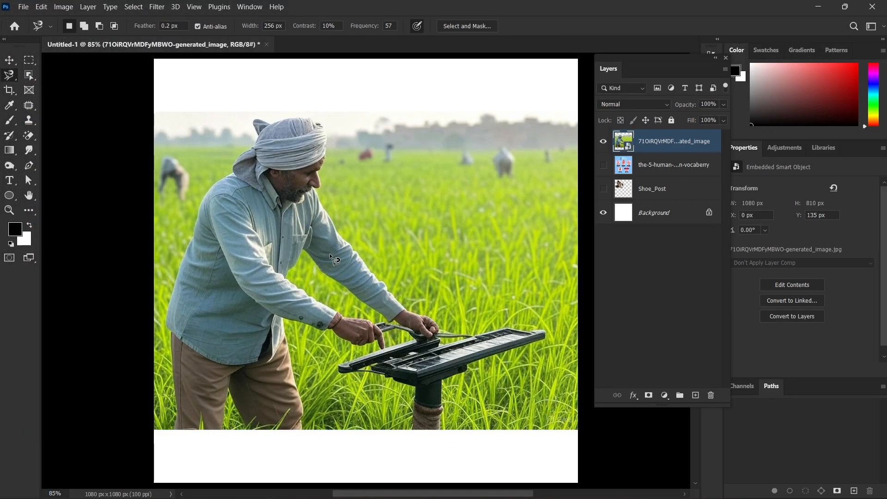
Rasterize the placed farmer photo layer.
right_click(639, 149)
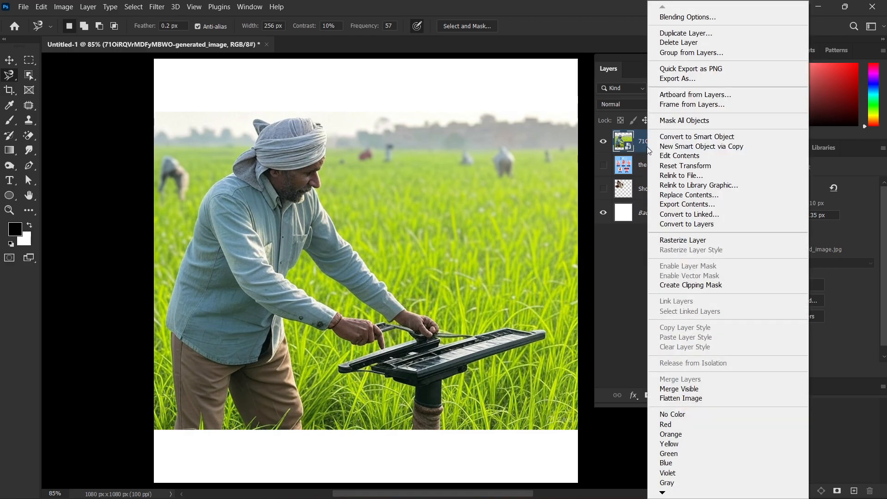
click(675, 239)
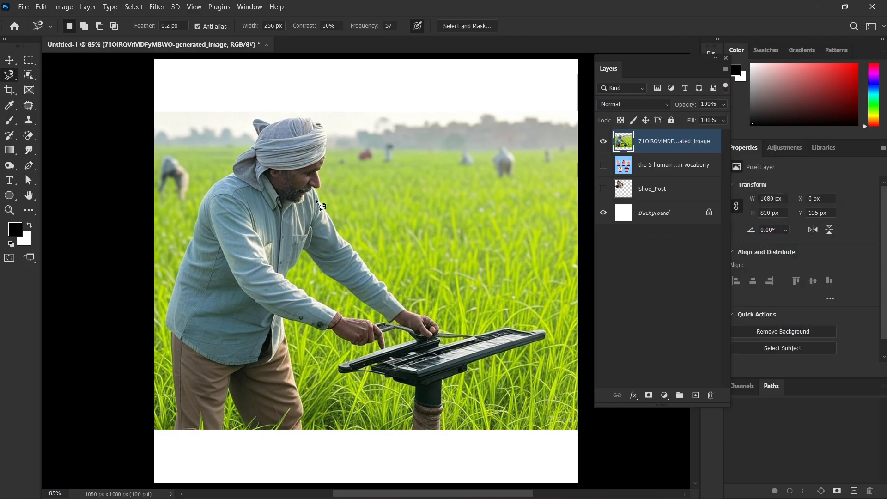
scroll(290, 196, up, 2)
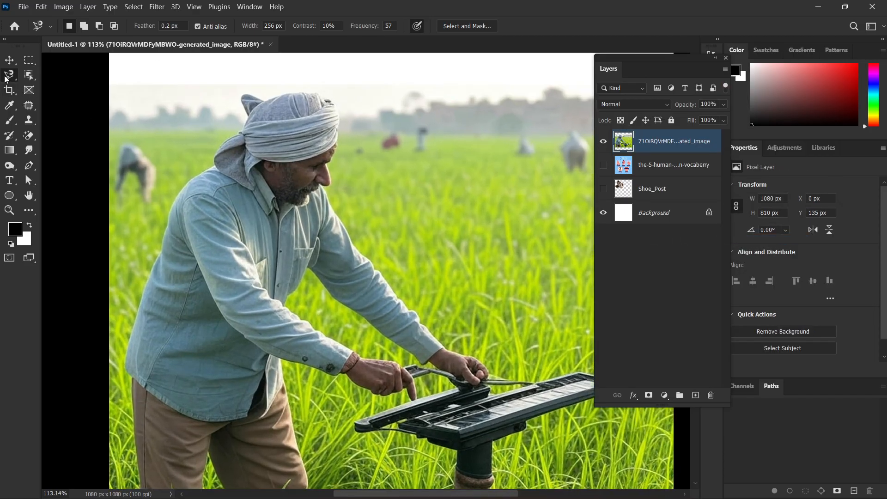
scroll(316, 199, up, 5)
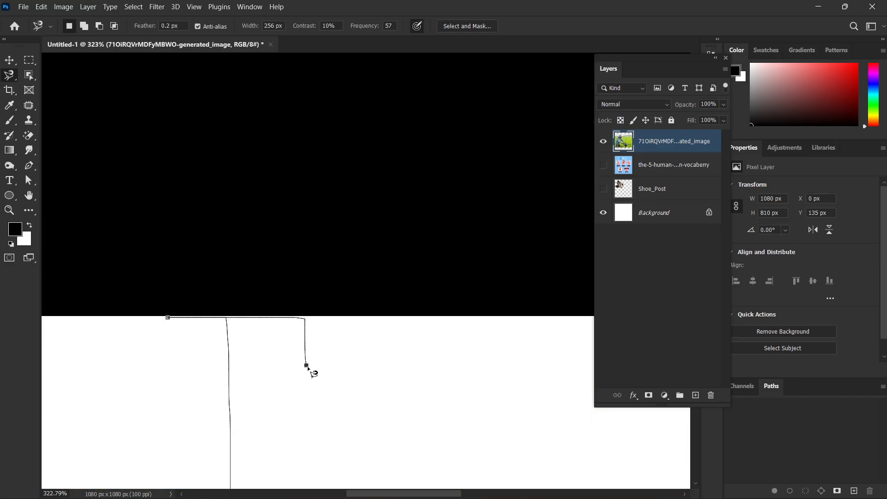
double_click(292, 376)
key(ctrl+d)
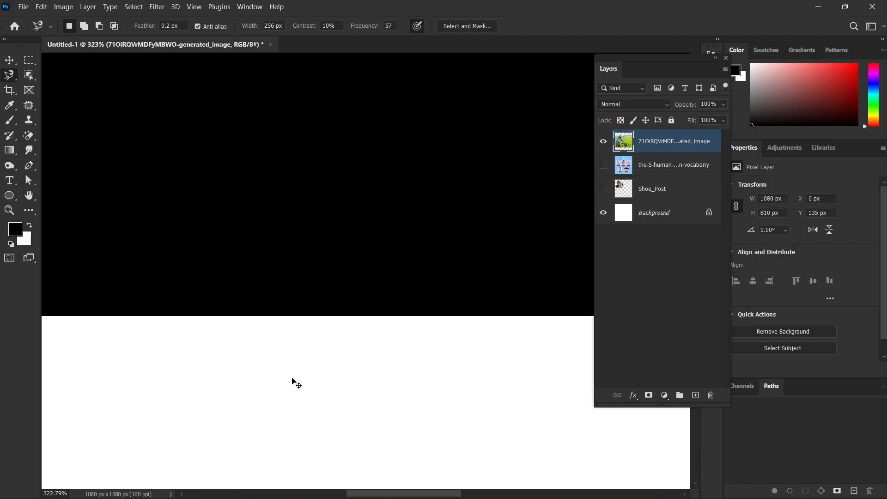
key(ctrl+0)
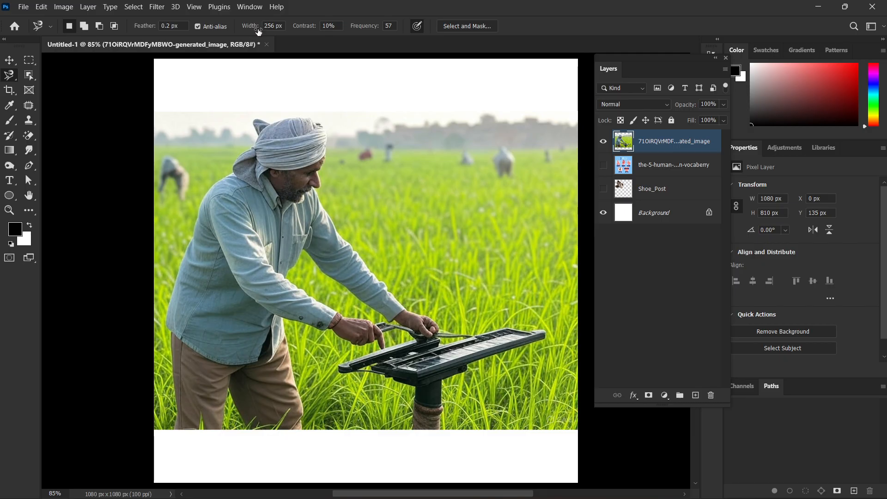
Set the Magnetic Lasso's feather to 0 px and width to 10 px, and try a trace from the farmer's sleeve across the grass.
click(167, 24)
text(0)
double_click(275, 26)
text(1)
scroll(357, 245, up, 5)
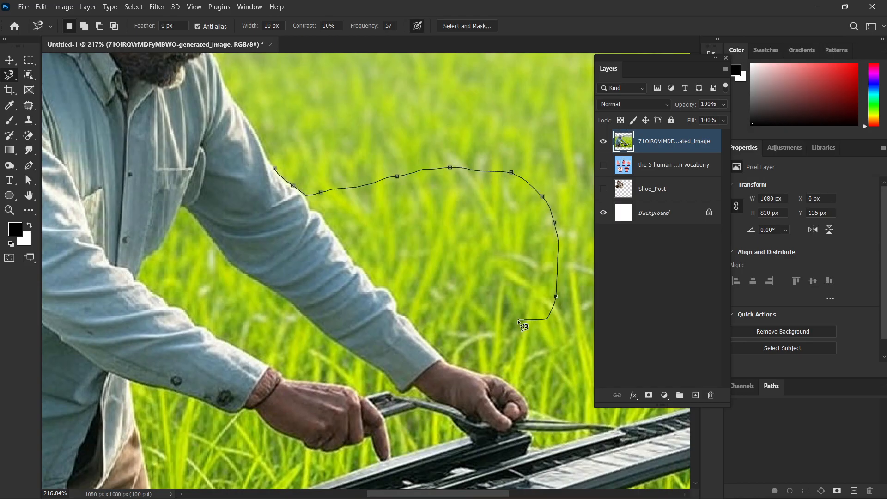
double_click(514, 317)
key(ctrl+d)
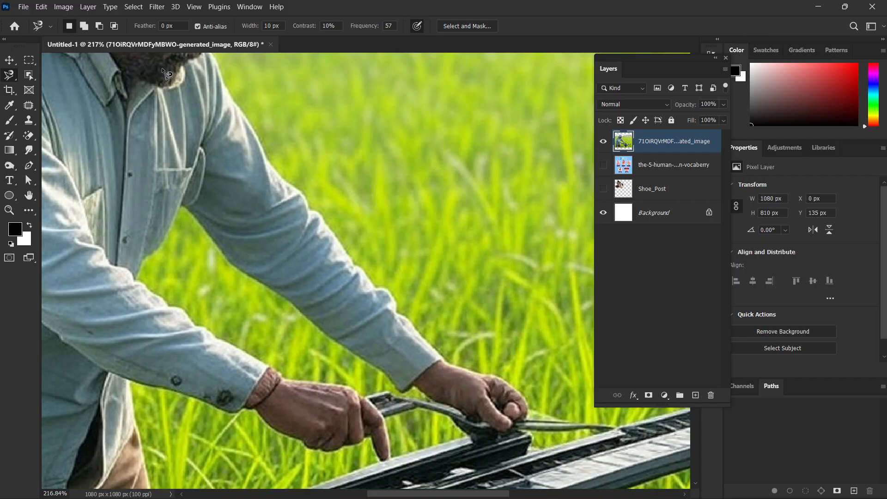
Raise the feather to 128.8 px, restore the last selection over the grass, and clear it again.
drag(143, 30, 181, 22)
key(ctrl+shift+d)
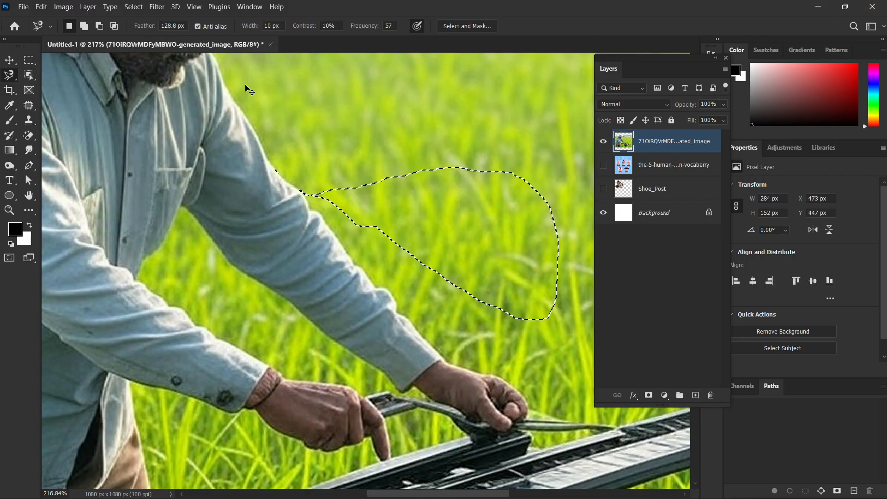
key(ctrl+d)
Set the Magnetic Lasso's feather to 0 px and width to 256 px, and try tracing the upper edge of the farmer's sleeve.
click(171, 26)
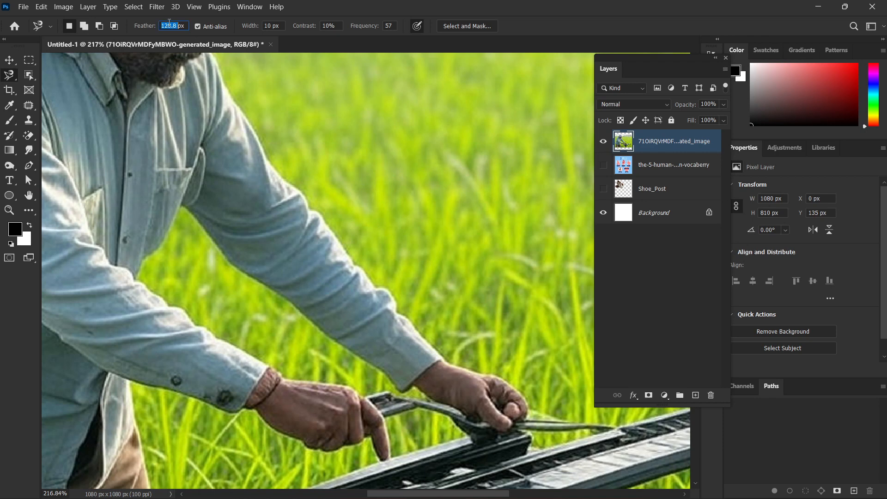
text(0)
key(Return)
drag(250, 27, 561, 45)
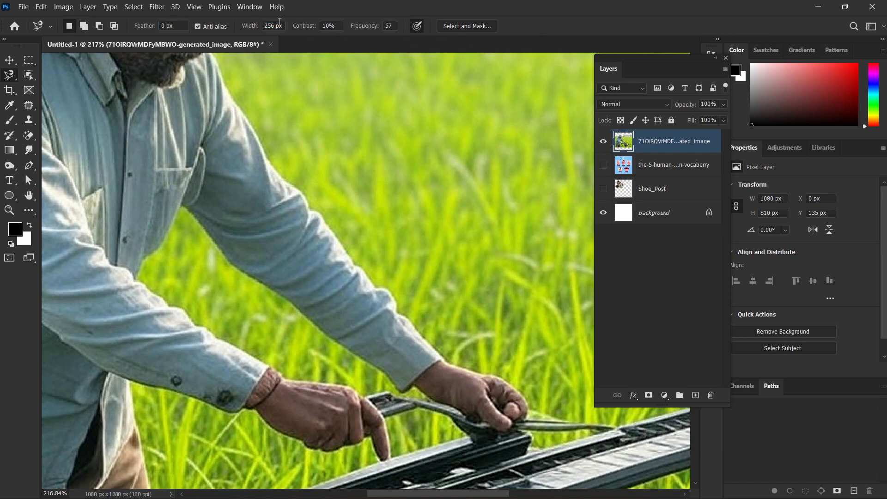
click(239, 105)
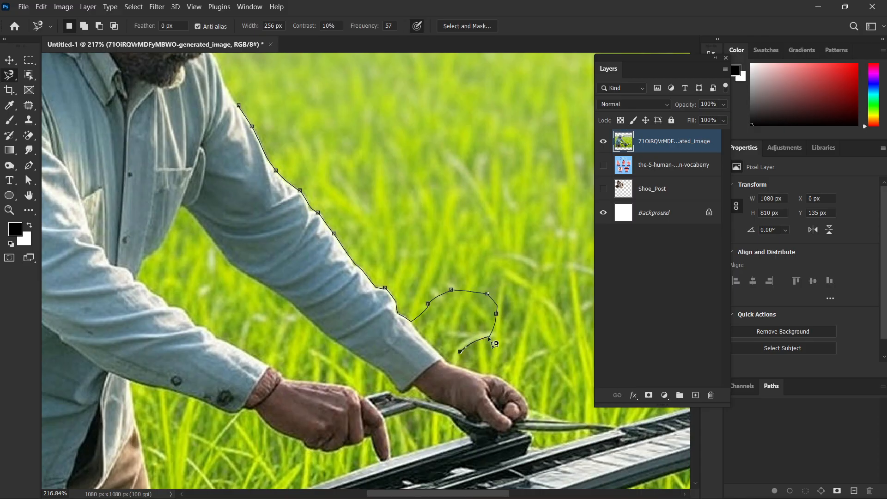
key(Escape)
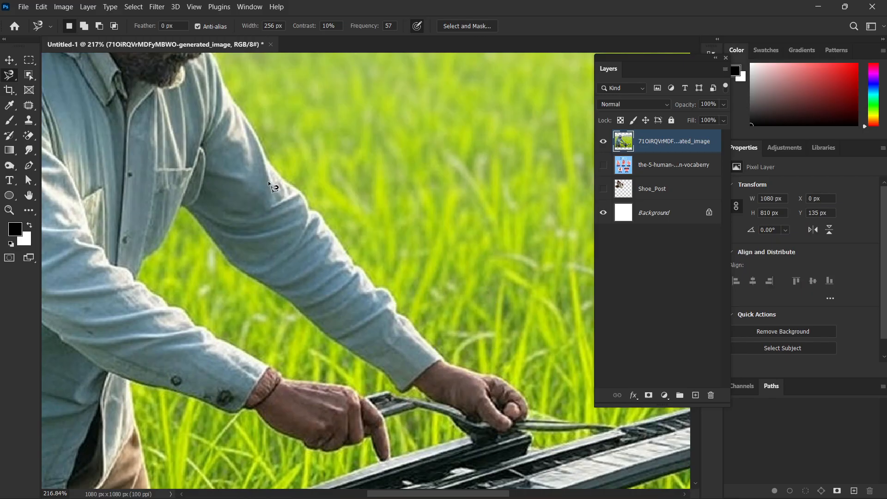
Trace the farmer's far sleeve, far hand, chest gap and near forearm and hand with the Magnetic Lasso.
click(277, 170)
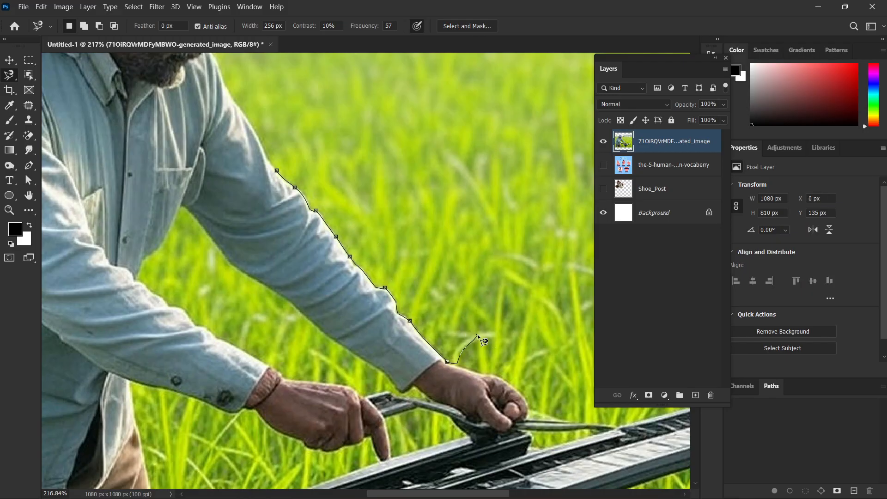
click(536, 411)
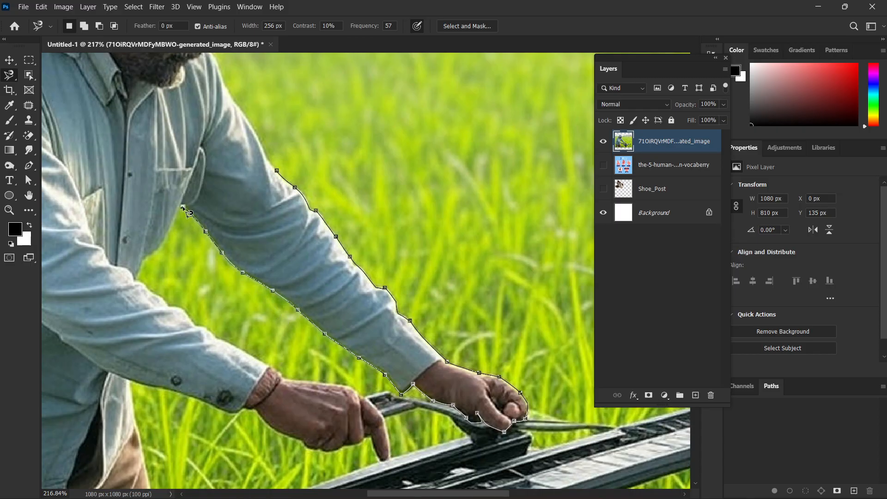
click(179, 207)
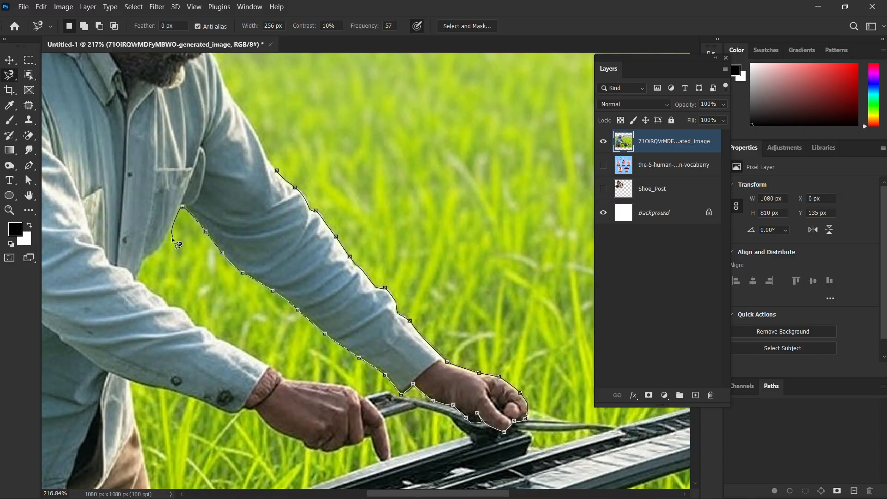
click(139, 279)
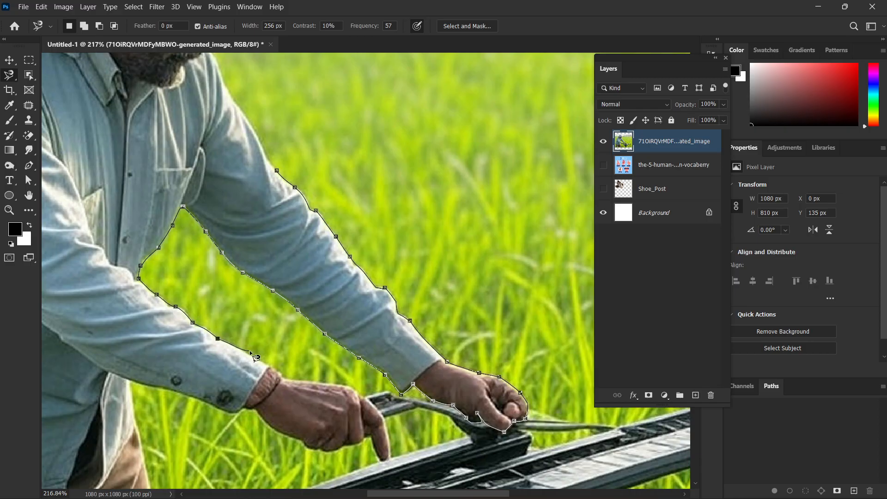
click(279, 370)
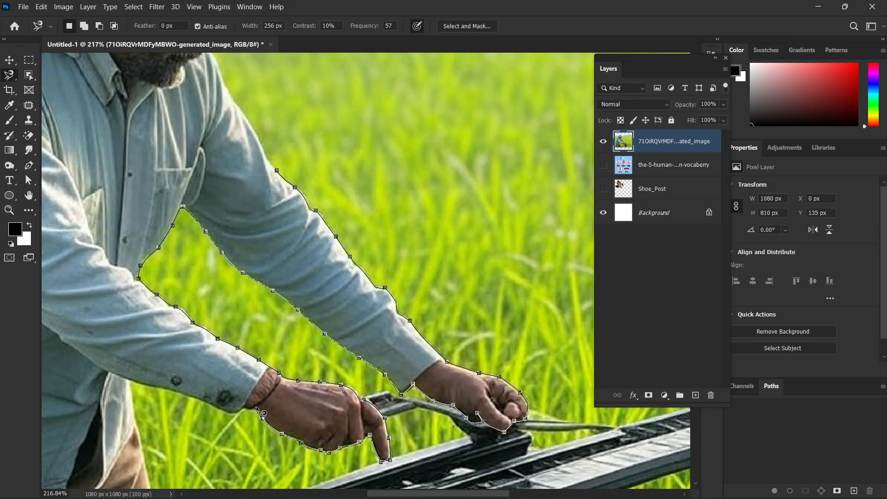
Continue the trace under the near sleeve, down the front trouser leg, along the photo's lower edge and around the gap between the legs.
drag(261, 413, 364, 334)
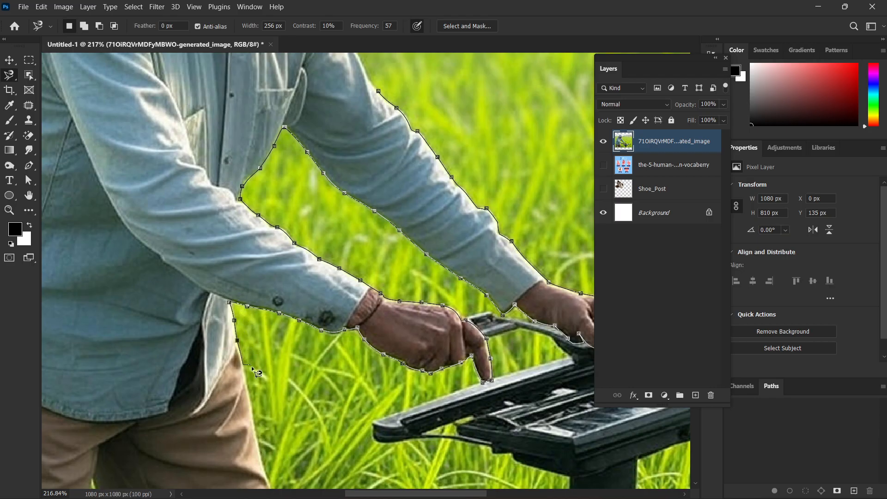
click(271, 481)
drag(272, 481, 266, 356)
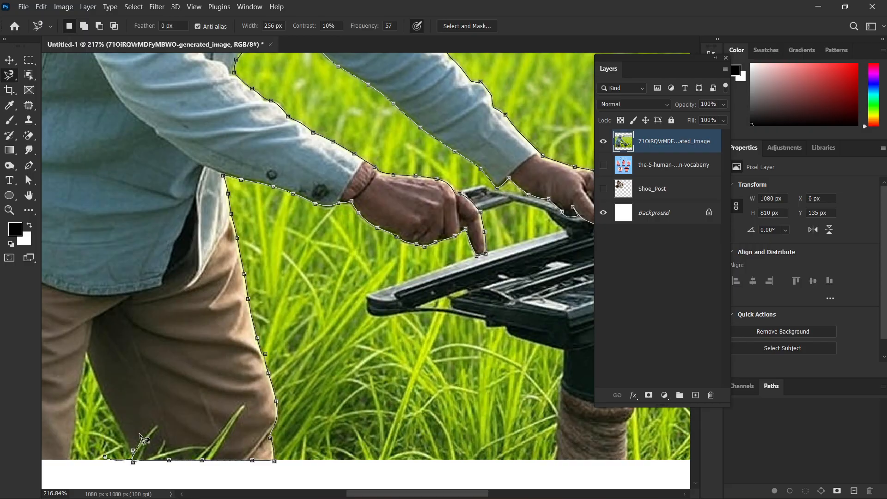
key(BackSpace)
click(86, 355)
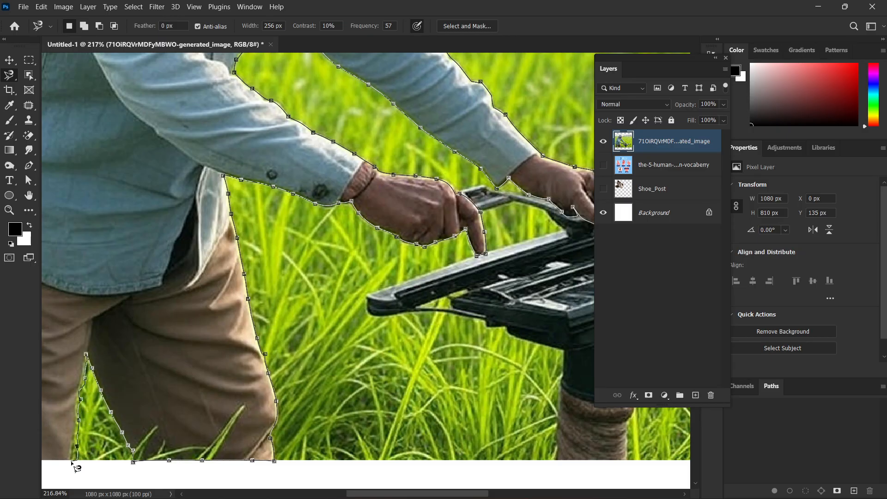
Trace across the base of the rear trouser leg and up its outer edge, removing the stray anchor points.
drag(72, 461, 463, 287)
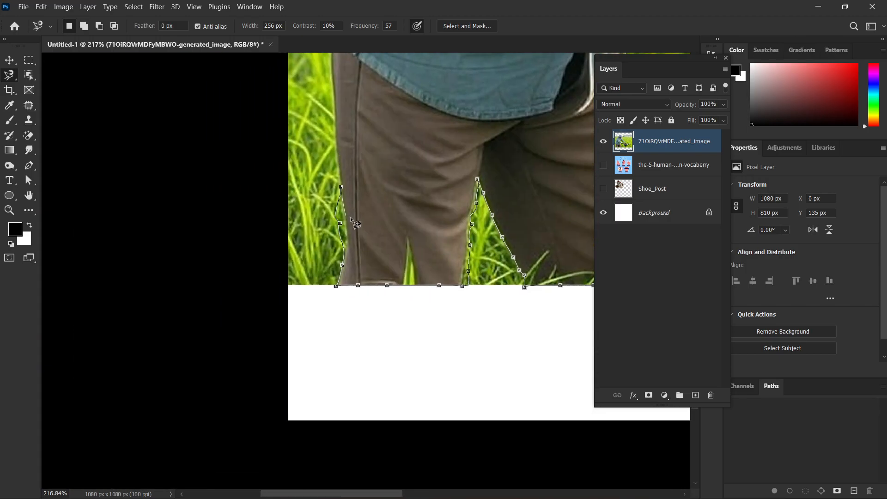
key(BackSpace)
key(BackSpace)
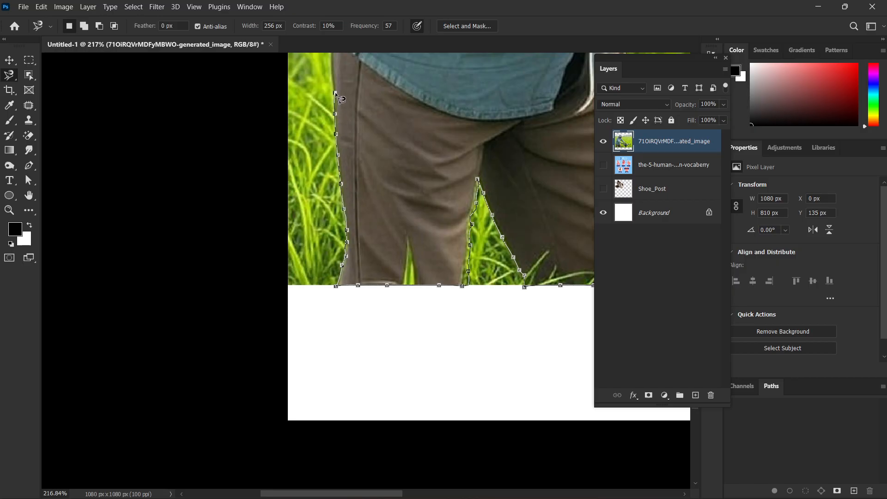
Extend the trace from the hip up the back of the shirt and over the shoulder to the turban.
mouse_move(335, 94)
mouse_down()
mouse_move(338, 323)
mouse_move(306, 375)
mouse_up()
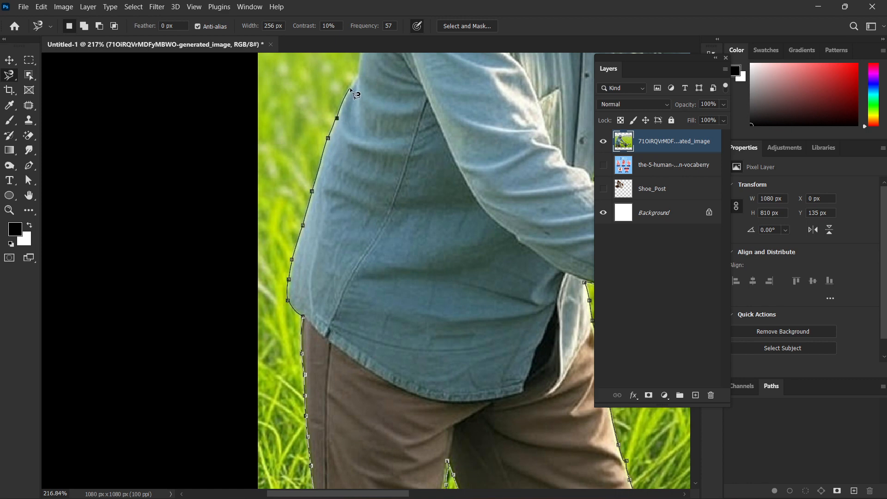
mouse_move(358, 90)
mouse_down()
mouse_move(342, 228)
mouse_move(262, 304)
mouse_up()
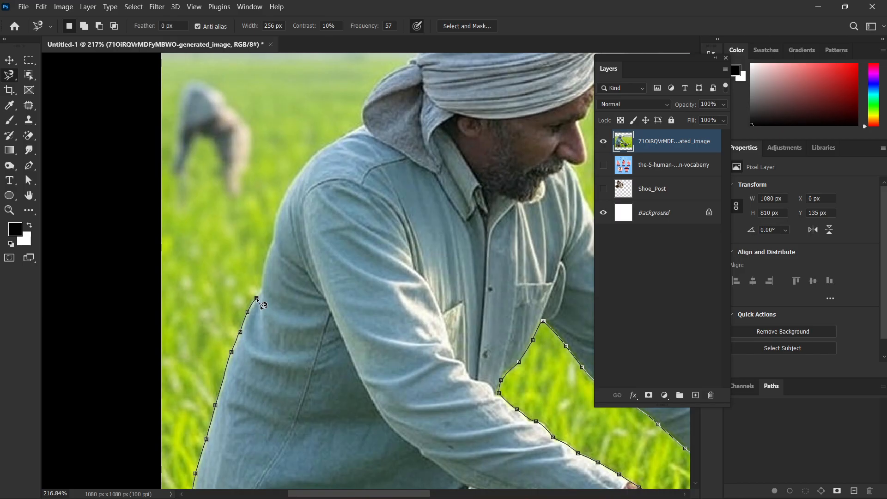
drag(263, 304, 283, 257)
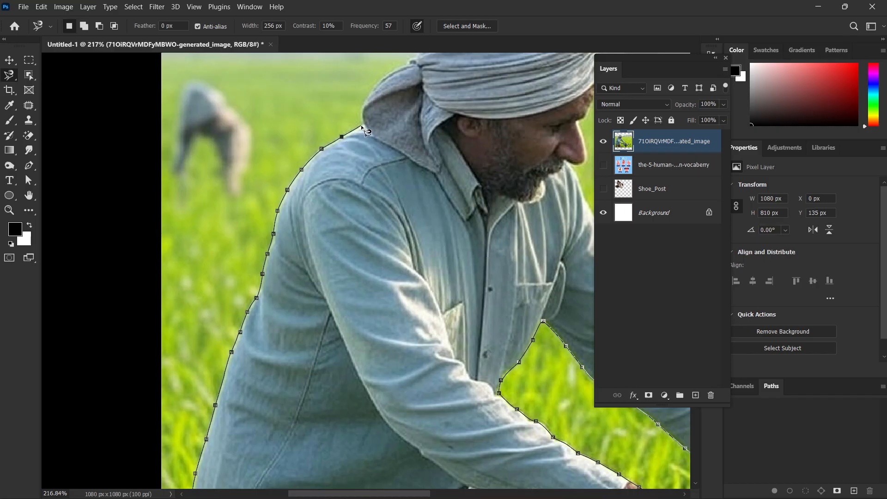
key(space)
Trace the turban's outline and the face profile, placing anchor points manually along the hanging cloth behind the neck.
mouse_move(363, 125)
mouse_down()
mouse_move(258, 311)
mouse_move(213, 359)
mouse_up()
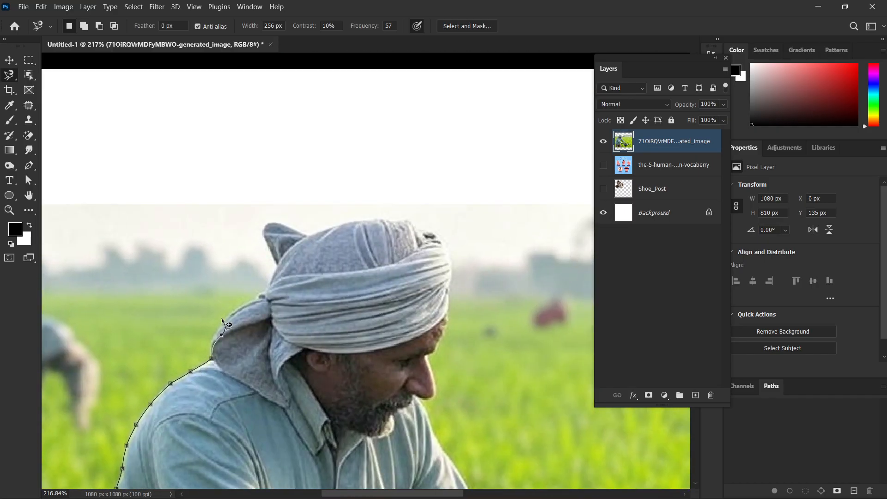
key(BackSpace)
click(209, 350)
click(208, 341)
click(218, 326)
click(229, 313)
click(250, 300)
click(256, 298)
click(255, 294)
click(262, 291)
click(276, 262)
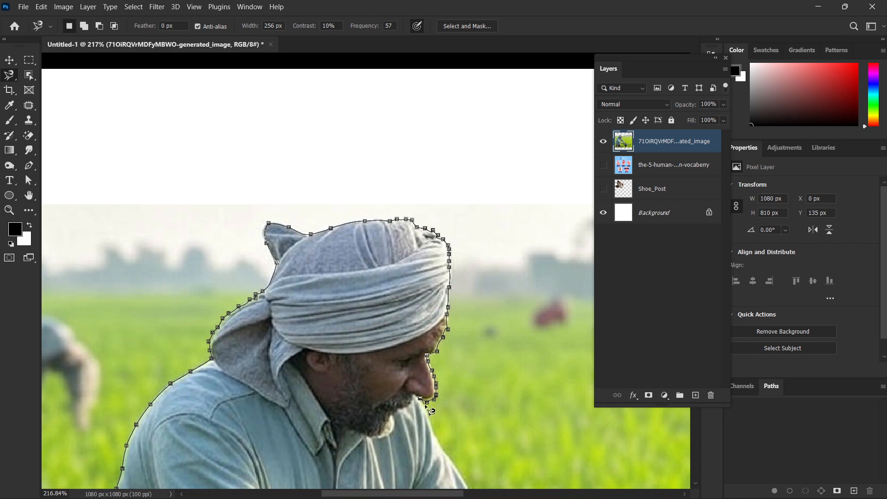
Trace from below the face along the front shoulder and close the path at its starting point on the sleeve.
drag(431, 410, 318, 345)
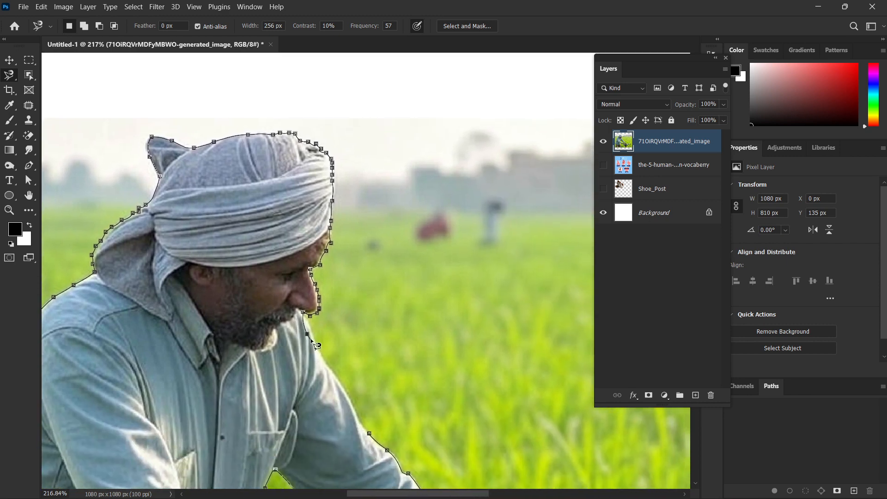
key(BackSpace)
double_click(371, 433)
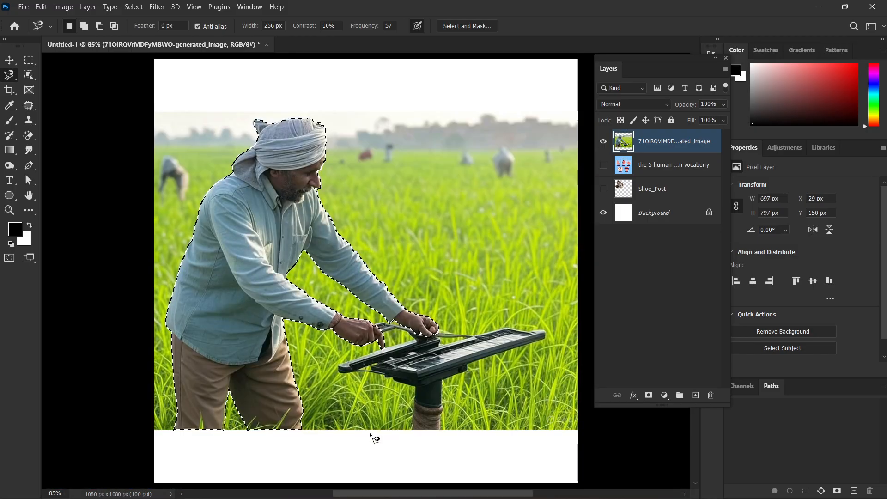
Fit the whole canvas in view, delete the selected farmer from the photo, and undo the deletion.
key(ctrl+0)
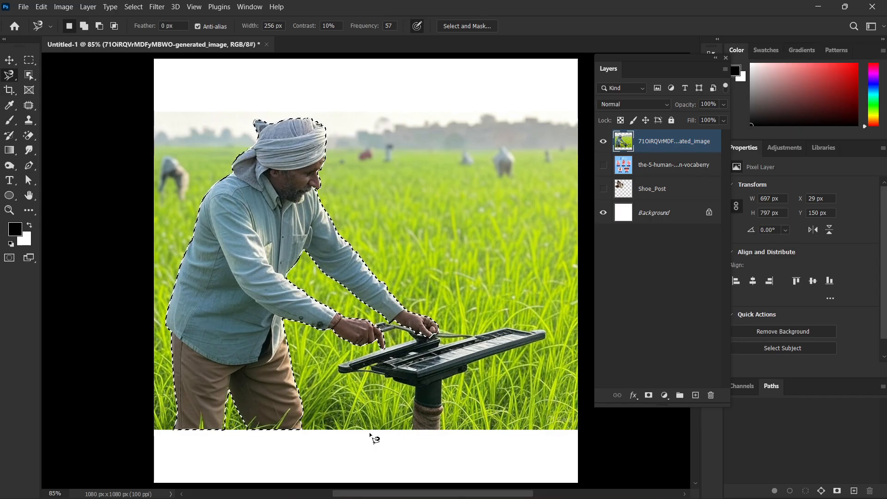
key(Delete)
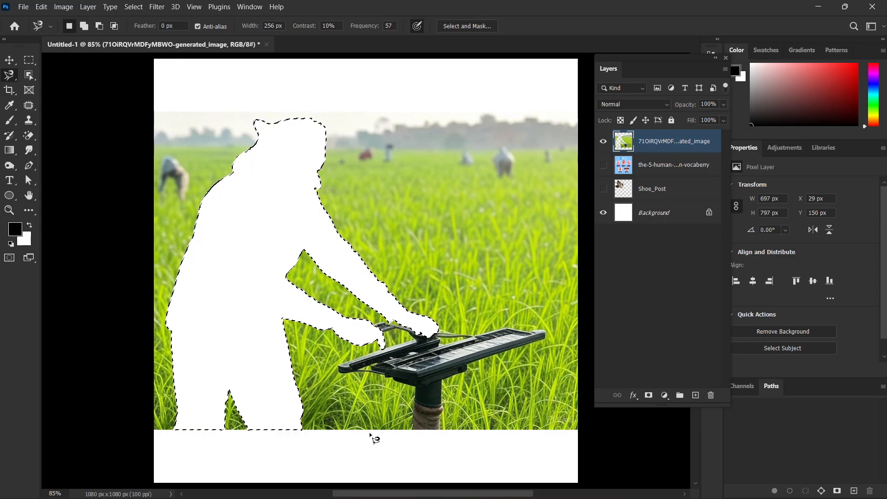
key(ctrl+z)
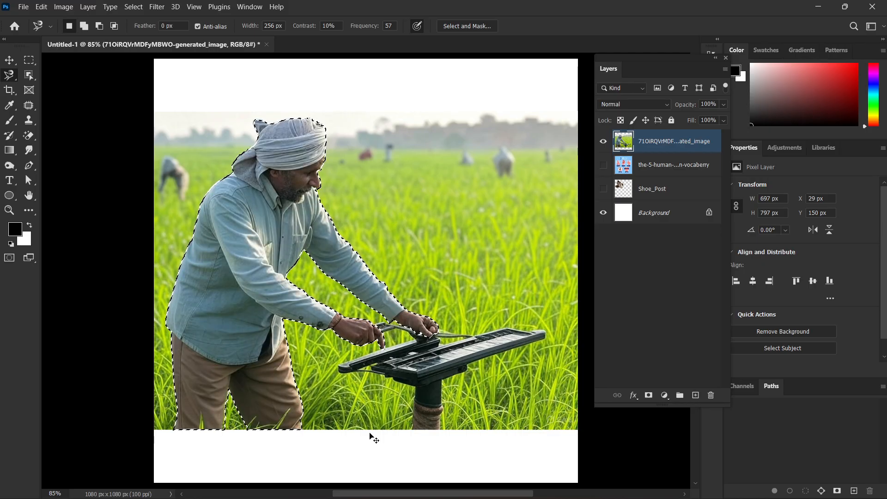
Invert the selection, delete the field around the farmer and deselect, and undo these changes to restore the farmer selection.
key(ctrl+shift+i)
key(Delete)
key(ctrl+d)
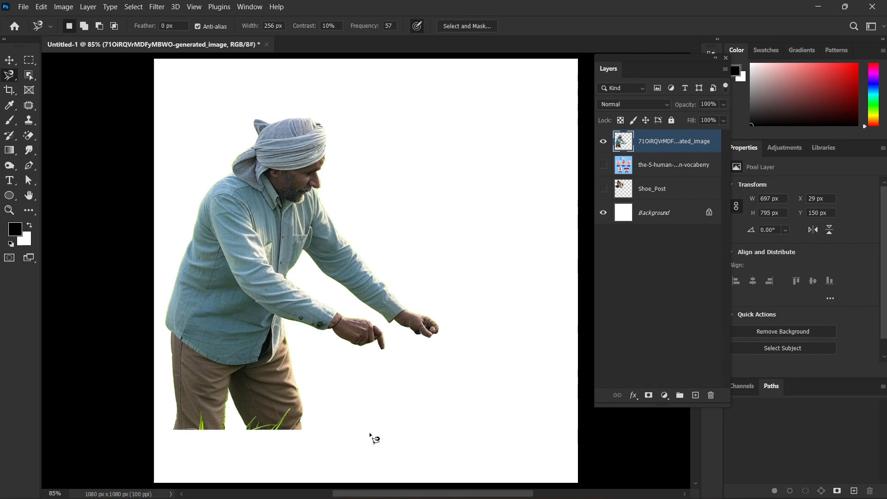
key(ctrl+z)
key(ctrl+z)
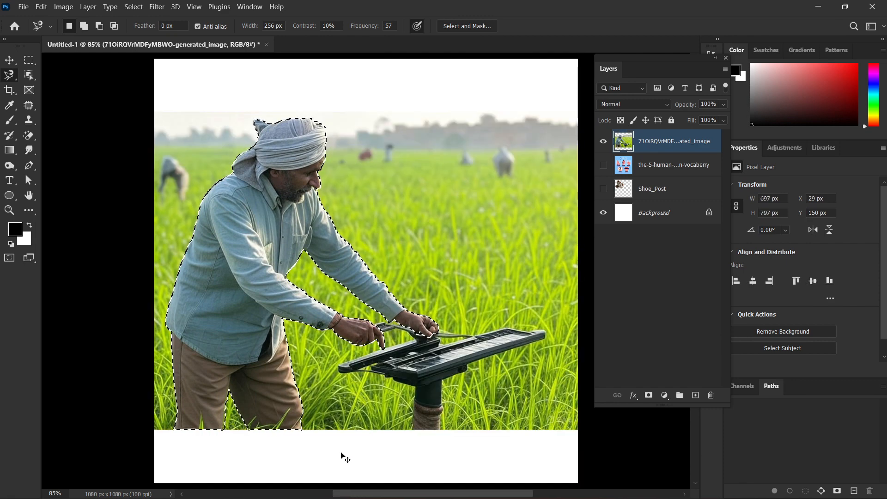
Add a rectangular area beside the base of the front trouser leg to the selection with the Rectangular Marquee tool.
scroll(309, 430, up, 3)
right_click(21, 75)
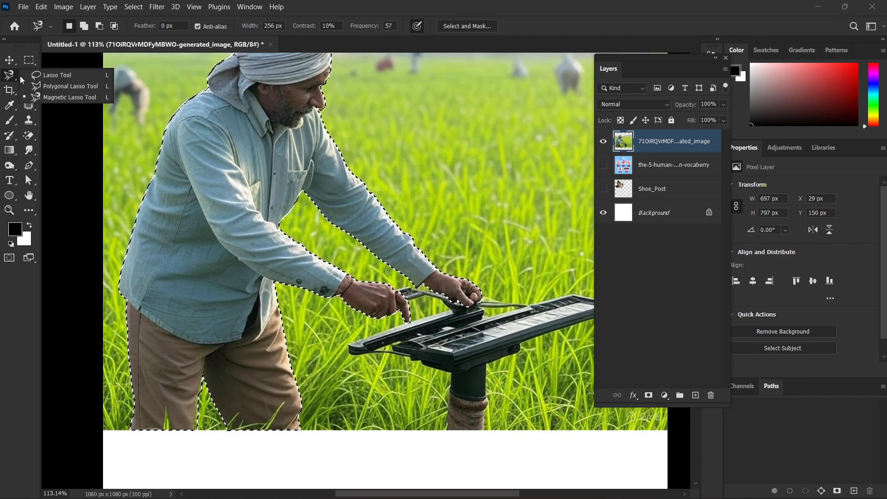
click(30, 59)
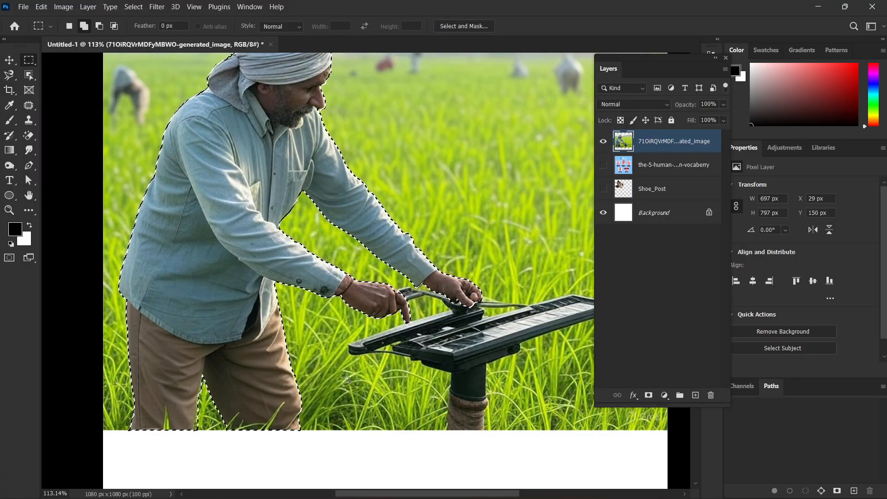
drag(262, 458, 360, 388)
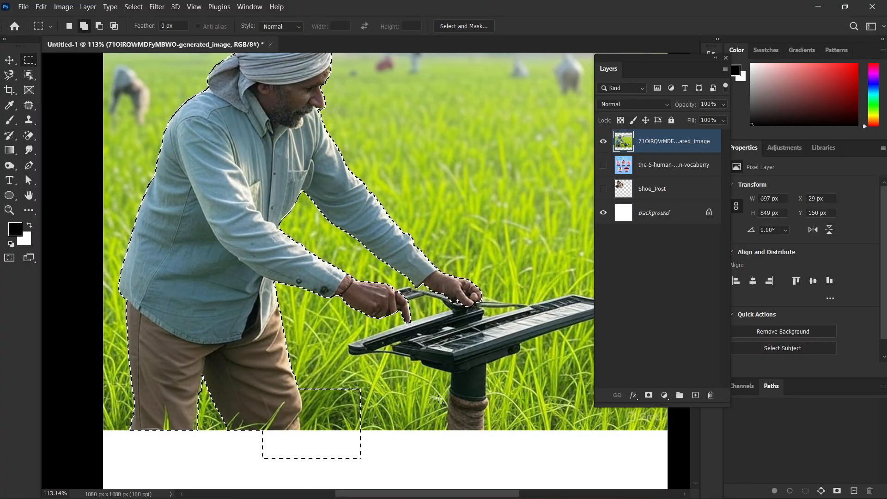
scroll(335, 418, up, 3)
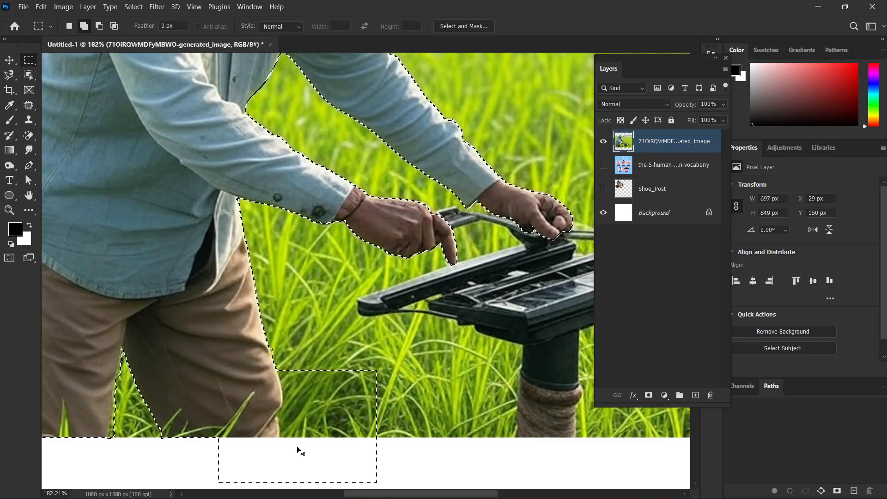
Undo the added rectangle and subtract a rectangular area along the front trouser leg's lower outer edge from the selection.
key(ctrl+alt+z)
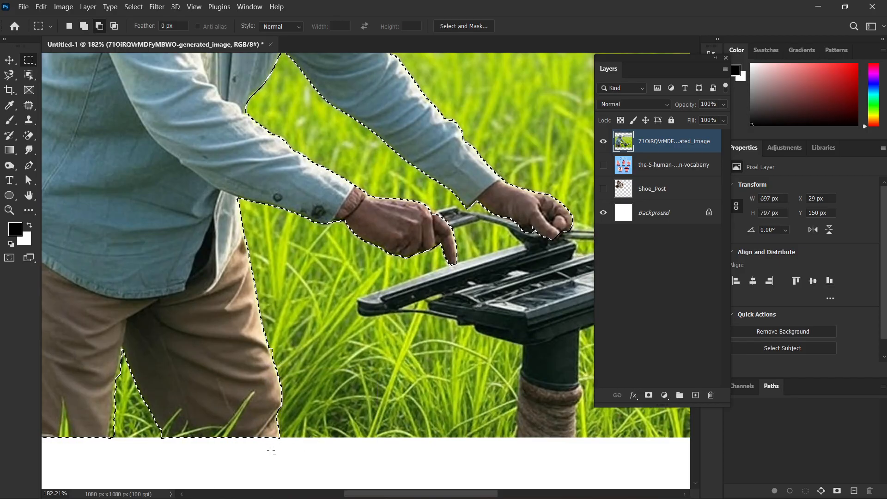
scroll(290, 414, up, 3)
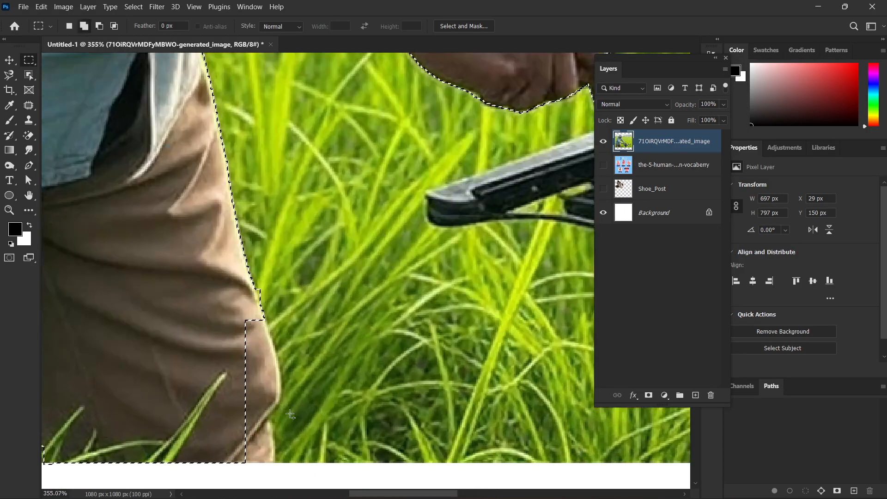
scroll(290, 414, down, 2)
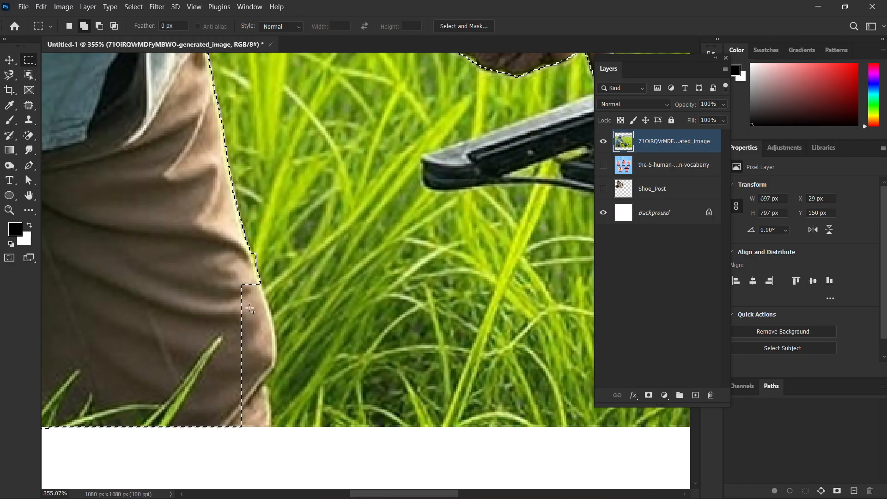
Switch to the Lasso tool and add the missing knee area of the front trouser leg back to the selection.
drag(10, 75, 35, 76)
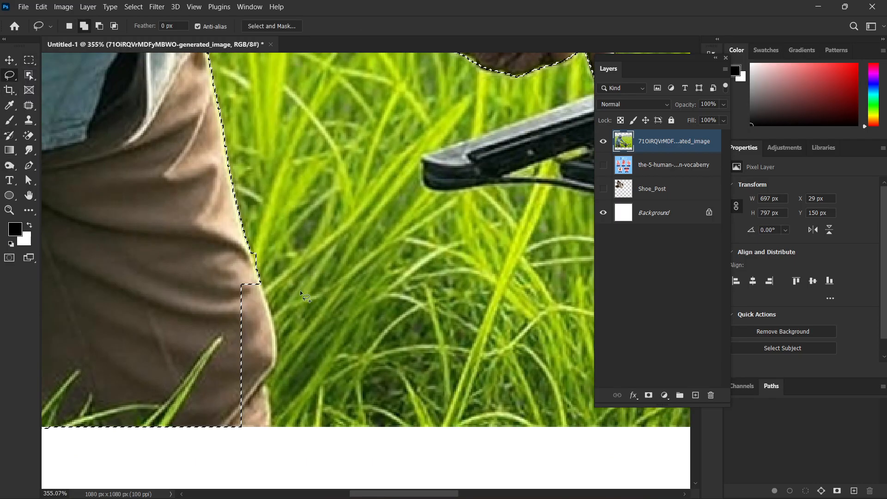
scroll(301, 293, up, 2)
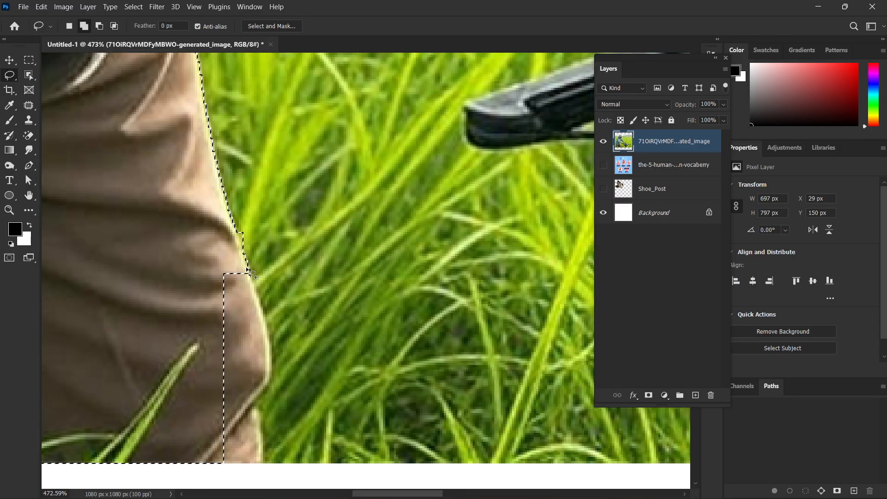
drag(248, 272, 265, 319)
drag(271, 382, 175, 413)
drag(295, 338, 281, 278)
drag(238, 336, 250, 356)
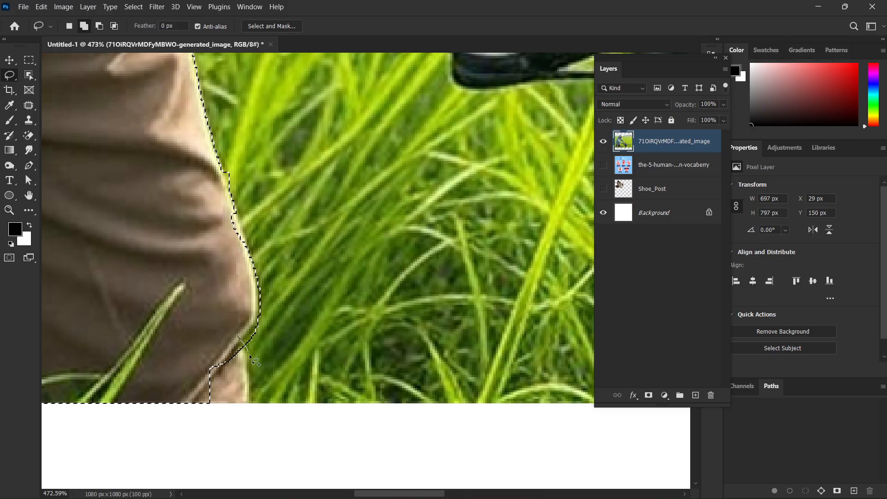
Add the missing lower corner of the front trouser leg and refine the selection's stepped edge above the knee with the Lasso.
drag(232, 405, 228, 333)
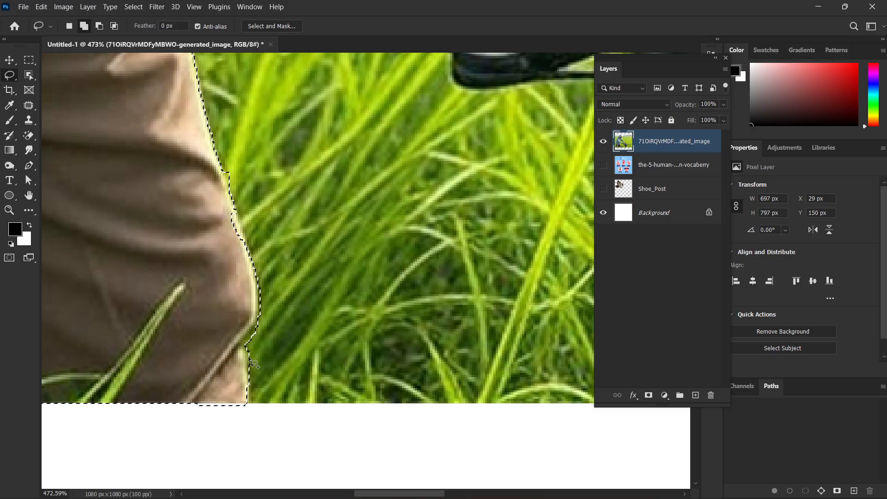
drag(244, 372, 249, 409)
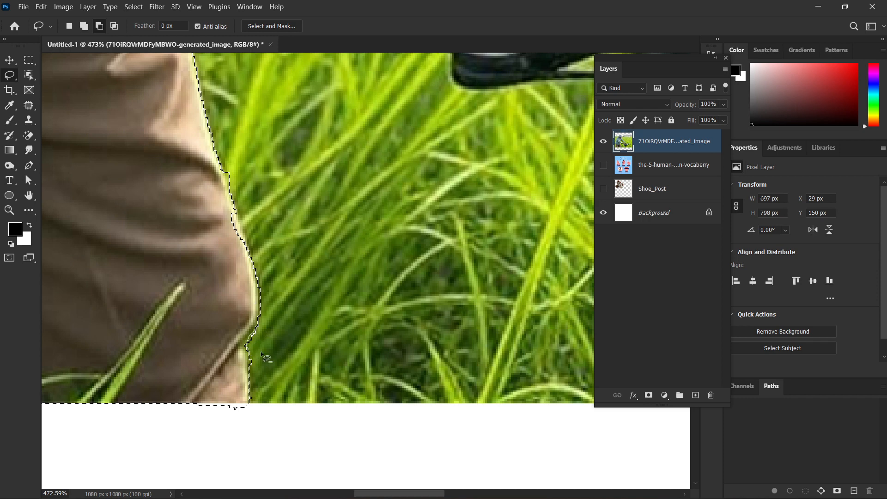
mouse_move(232, 211)
mouse_down()
mouse_move(238, 274)
mouse_move(194, 169)
mouse_move(229, 163)
mouse_up()
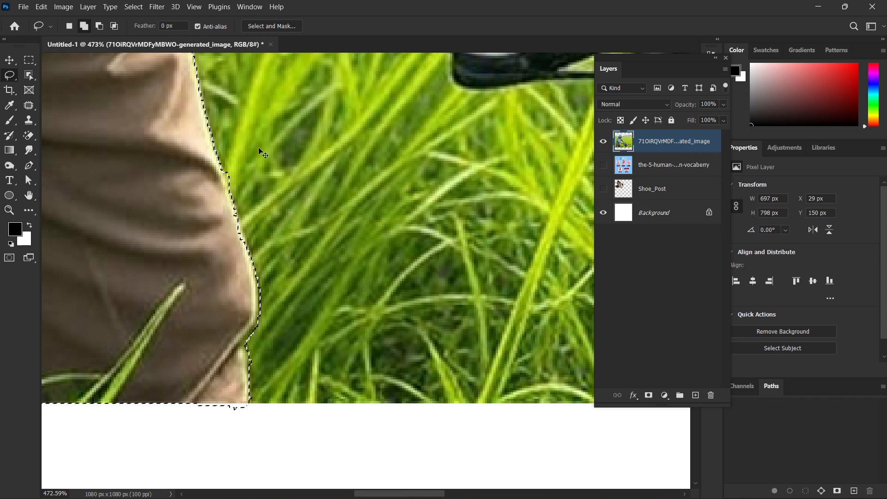
Invert the selection around the farmer and delete the field background from the photo layer.
key(ctrl+0)
key(ctrl+shift+i)
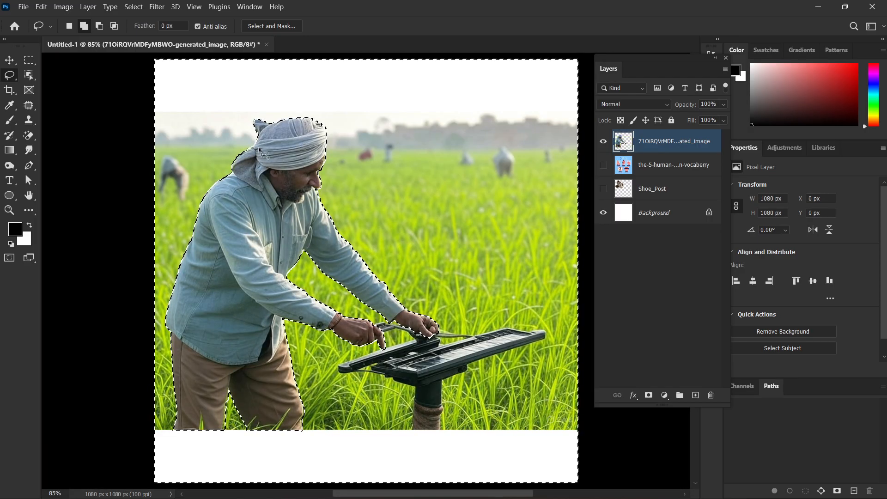
key(Delete)
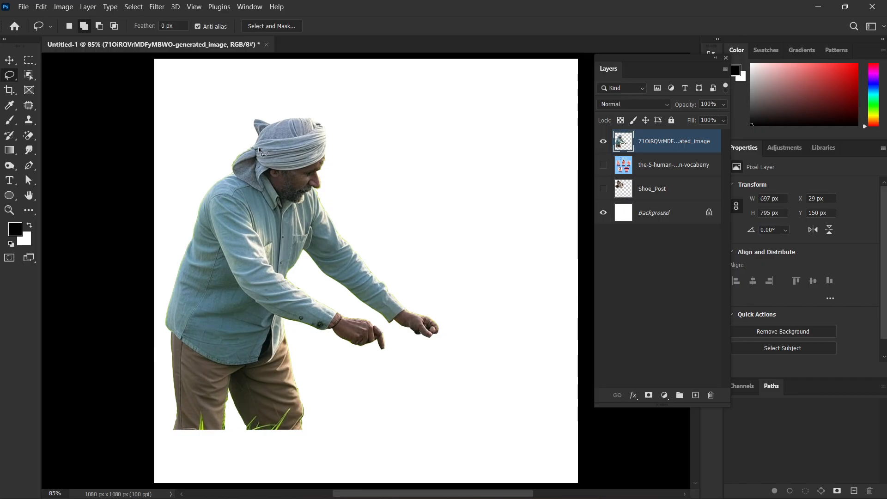
scroll(398, 225, down, 2)
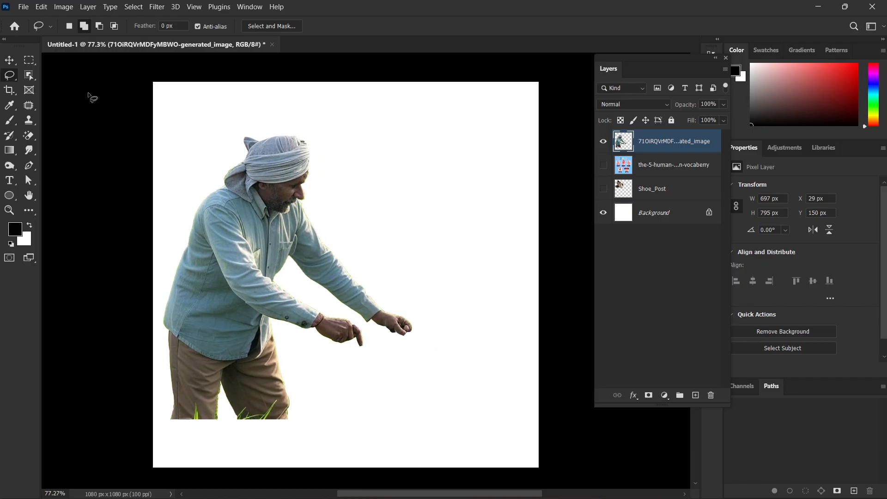
Hide the Layers panel and draw a rough freehand Lasso selection across the farmer's upper body and the adjacent blank area, then deselect it.
right_click(10, 76)
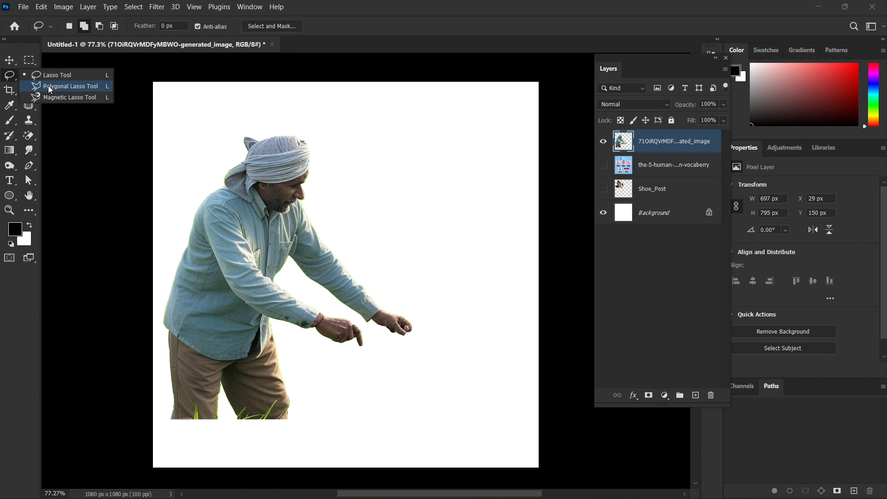
click(268, 193)
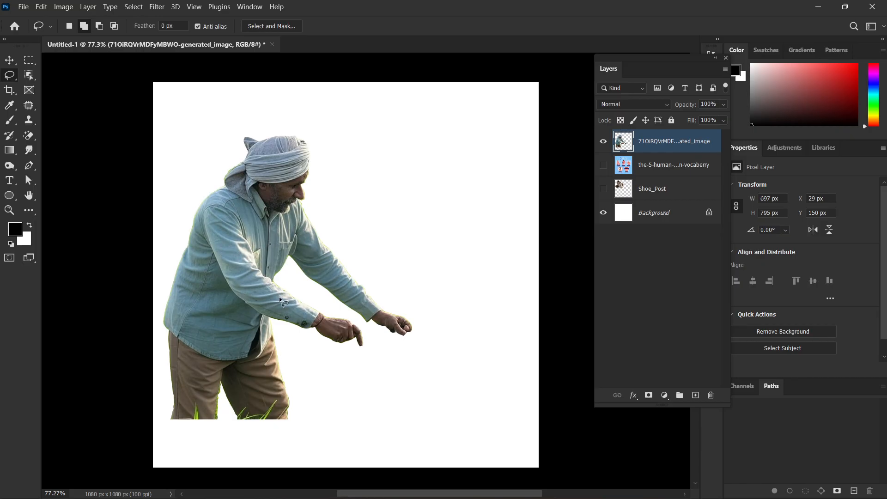
click(726, 57)
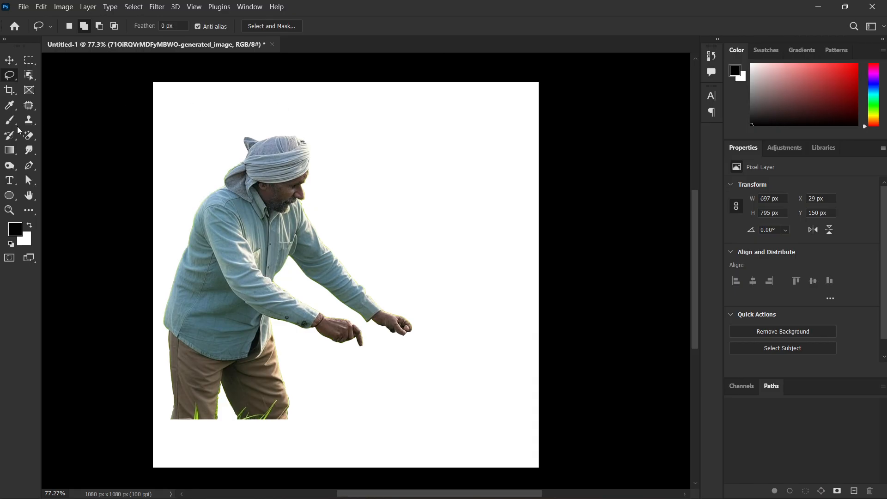
mouse_move(235, 144)
mouse_down()
mouse_move(267, 305)
mouse_move(436, 153)
mouse_up()
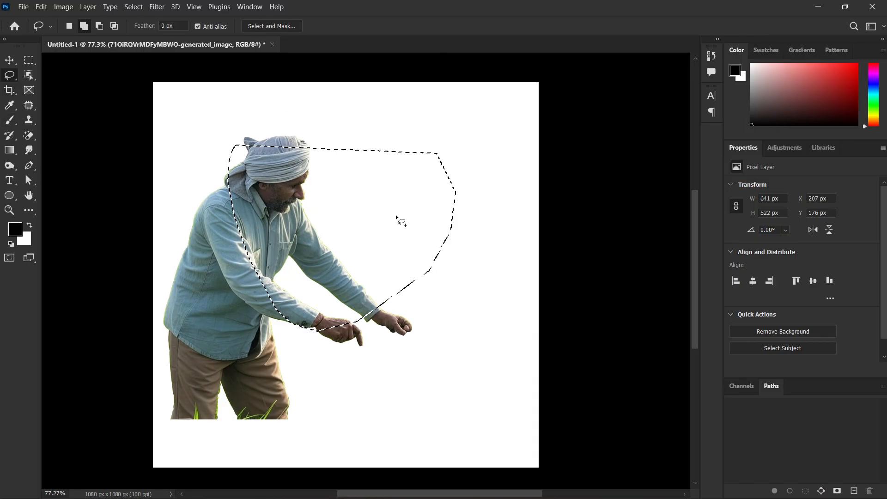
key(ctrl+d)
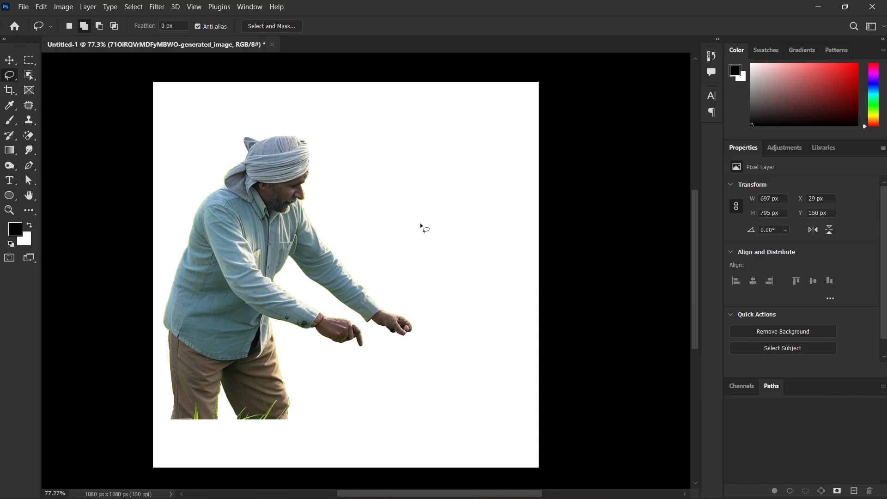
Draw a closed curved Pen path enclosing the farmer's face, chest and the blank area in front of him.
click(32, 170)
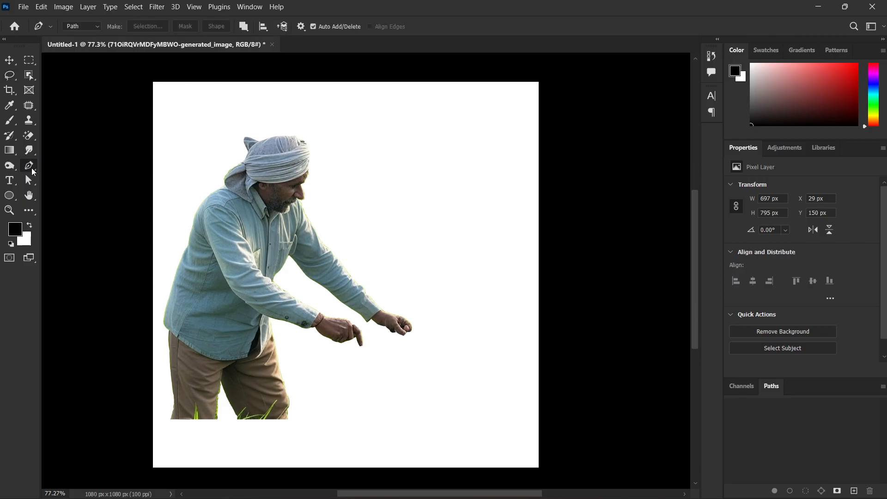
drag(246, 205, 244, 214)
drag(239, 261, 244, 270)
drag(289, 292, 308, 307)
drag(369, 280, 375, 271)
drag(399, 219, 391, 209)
drag(358, 172, 352, 167)
drag(310, 164, 303, 164)
click(251, 165)
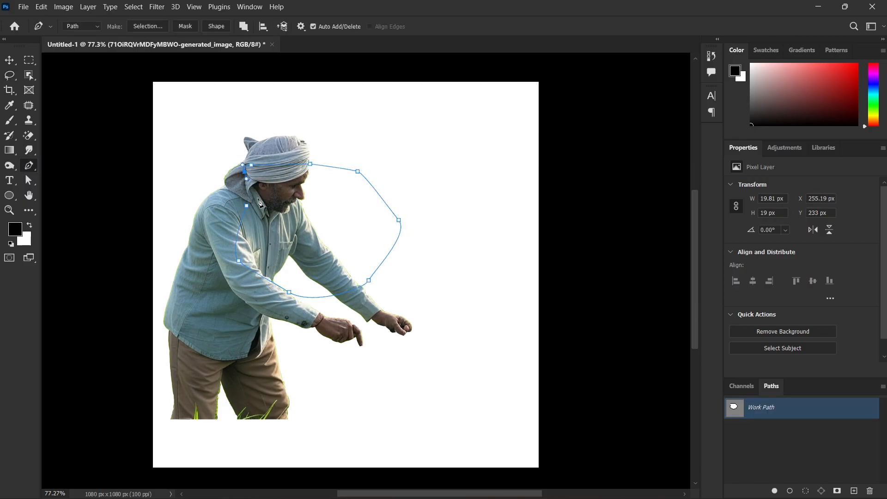
click(246, 205)
Convert the path into a feathered new selection and fill it with the black foreground colour, clearing the selection at the end.
right_click(266, 207)
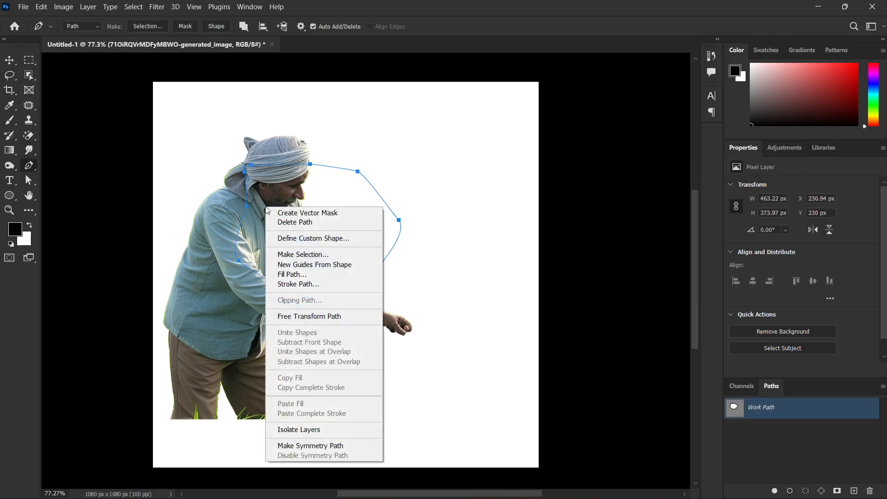
click(298, 254)
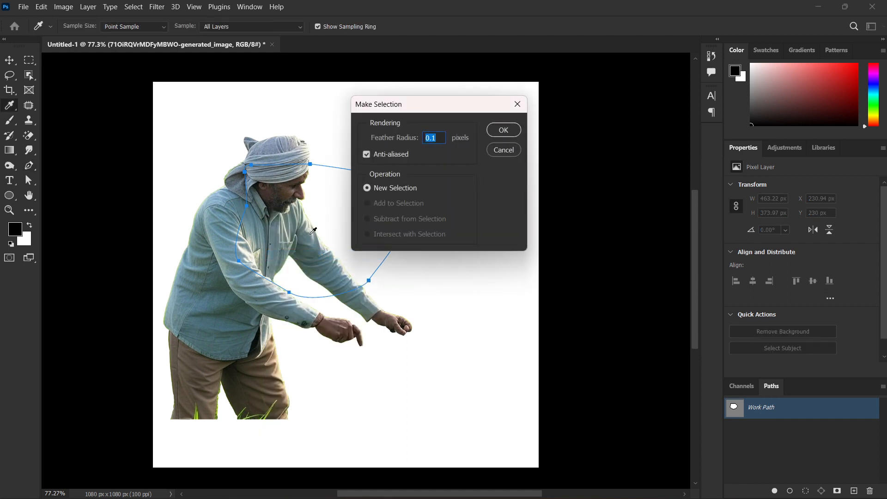
drag(390, 138, 507, 135)
click(505, 131)
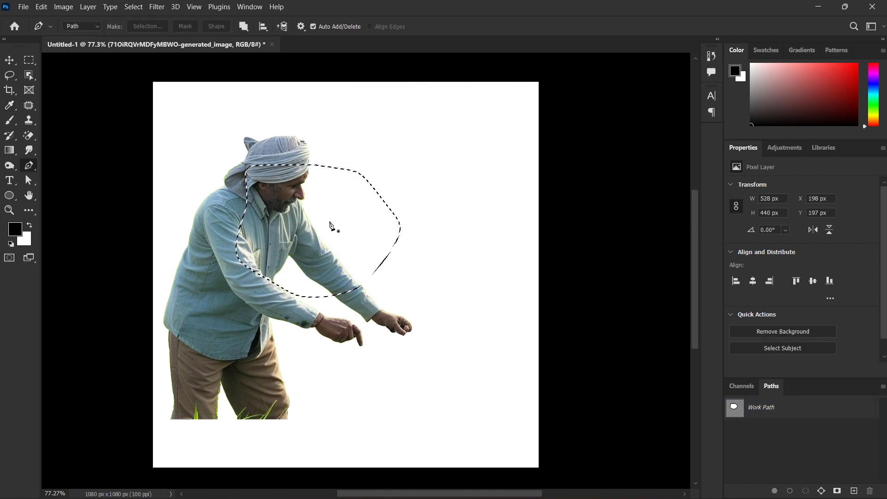
key(alt+BackSpace)
key(ctrl+d)
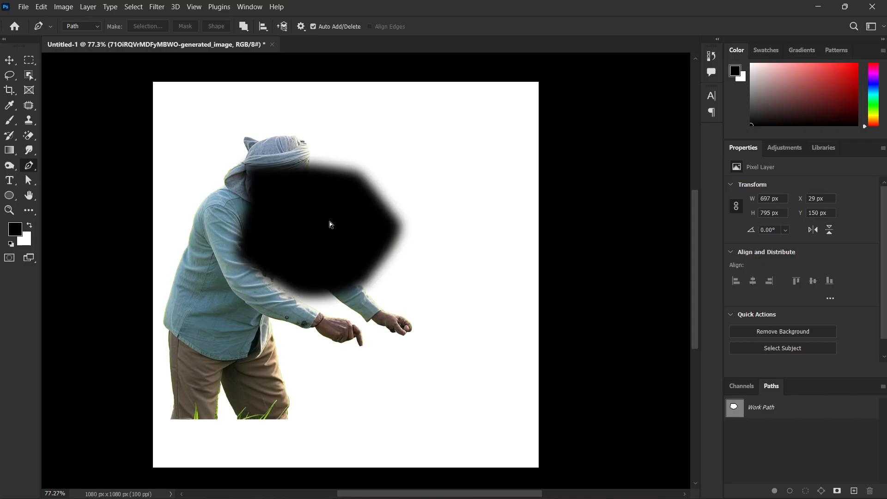
Undo the black fill and the feathered selection made from the path.
key(ctrl+z)
key(ctrl+z)
key(ctrl+z)
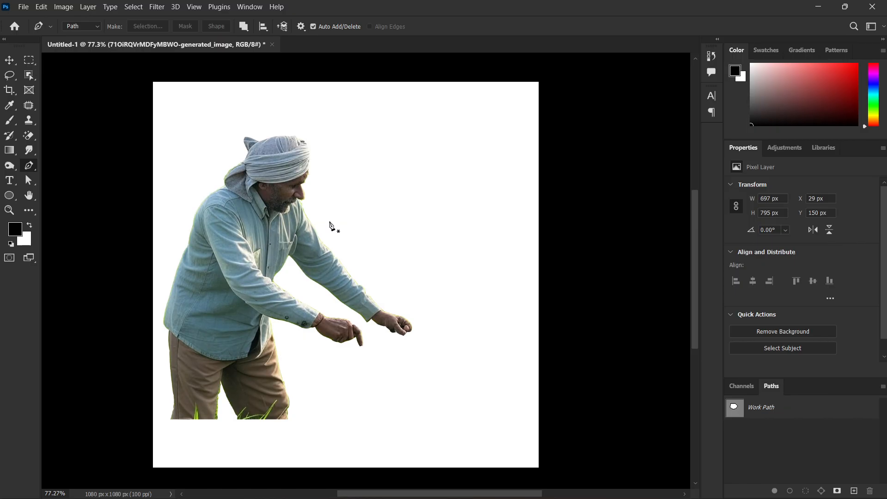
key(v)
click(350, 249)
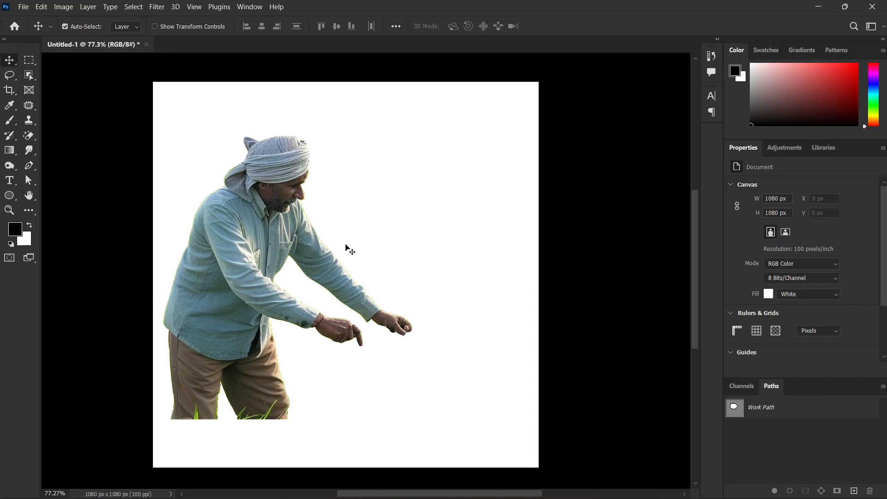
click(10, 75)
click(31, 75)
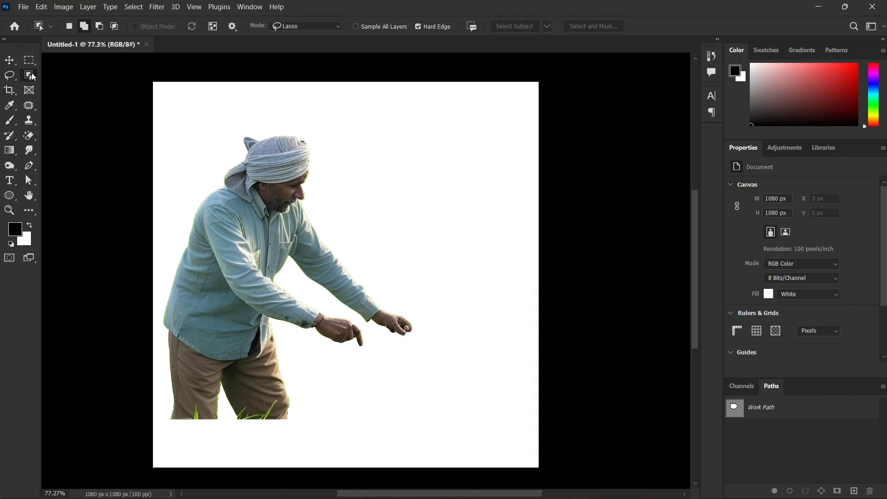
right_click(32, 73)
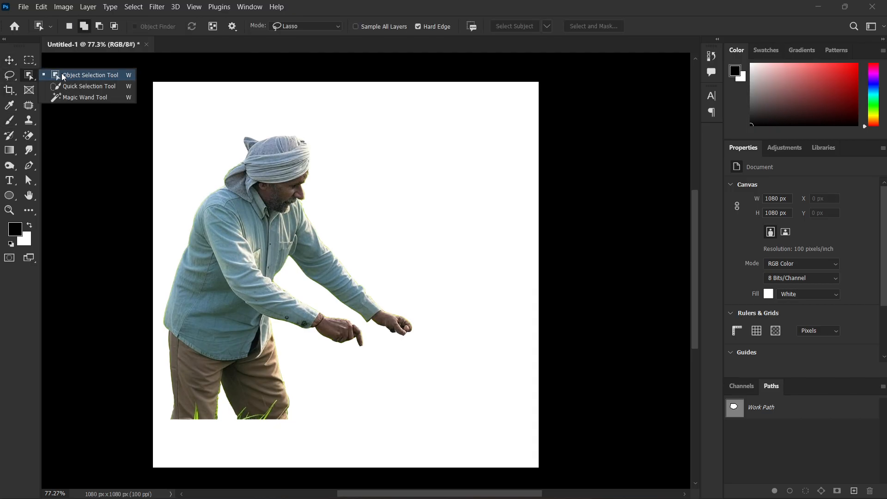
click(21, 73)
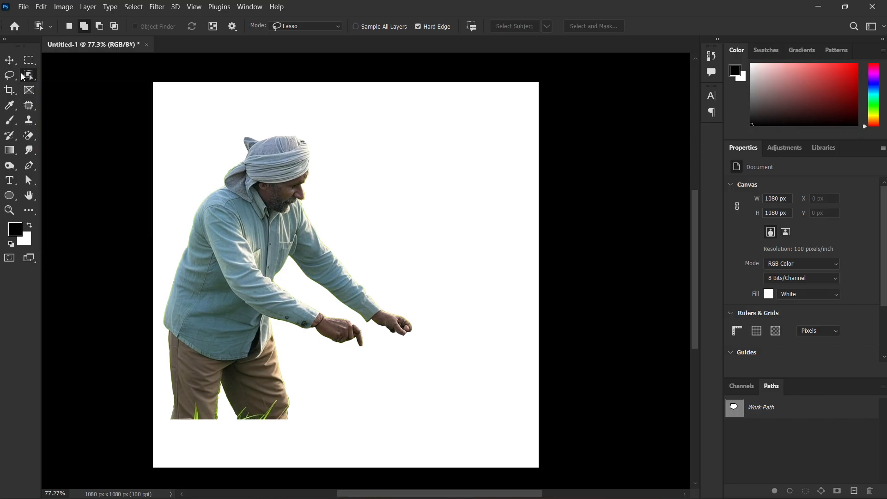
Select the cut-out farmer layer with the Move tool and delete it.
key(v)
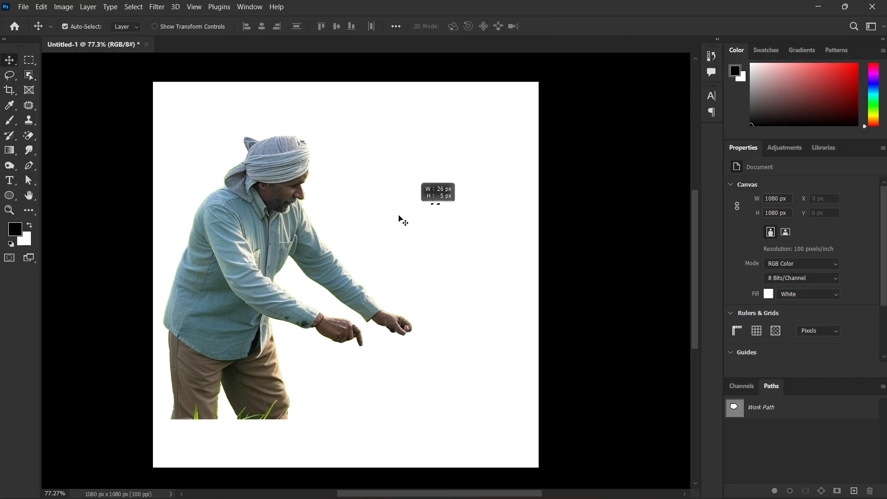
click(279, 278)
key(Delete)
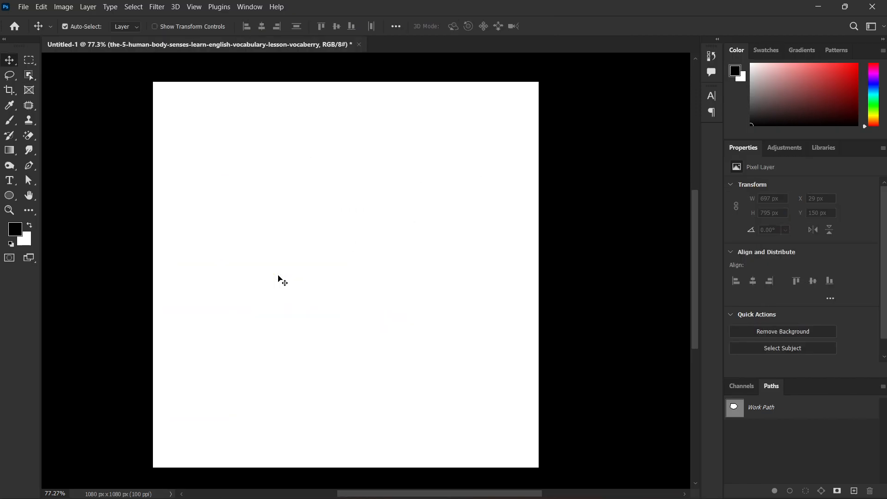
Switch to Chrome and copy The New York Times photo of the tall tower at dusk from the "buildings" image results.
click(499, 485)
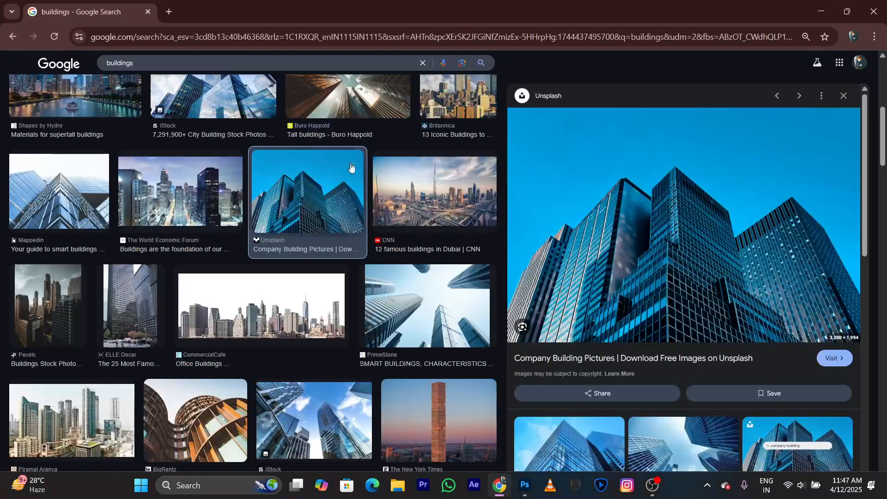
scroll(283, 170, down, 5)
scroll(259, 139, up, 5)
scroll(412, 320, down, 1)
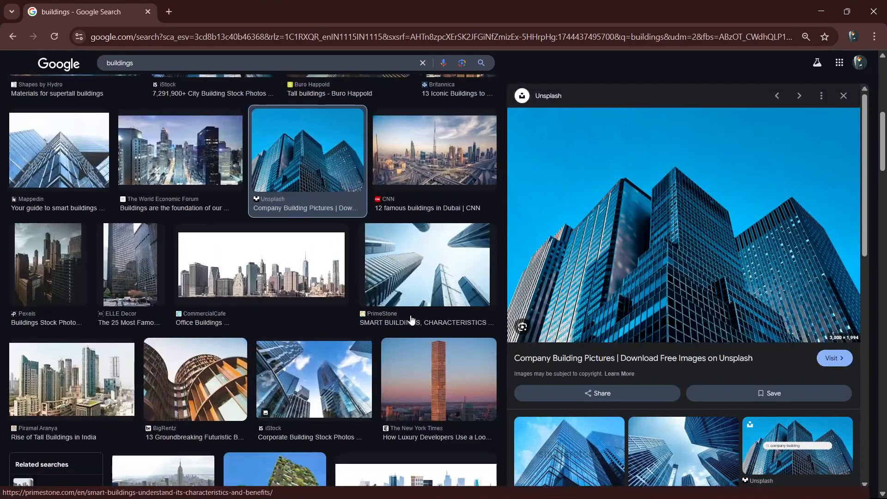
scroll(412, 320, down, 1)
click(464, 344)
right_click(711, 172)
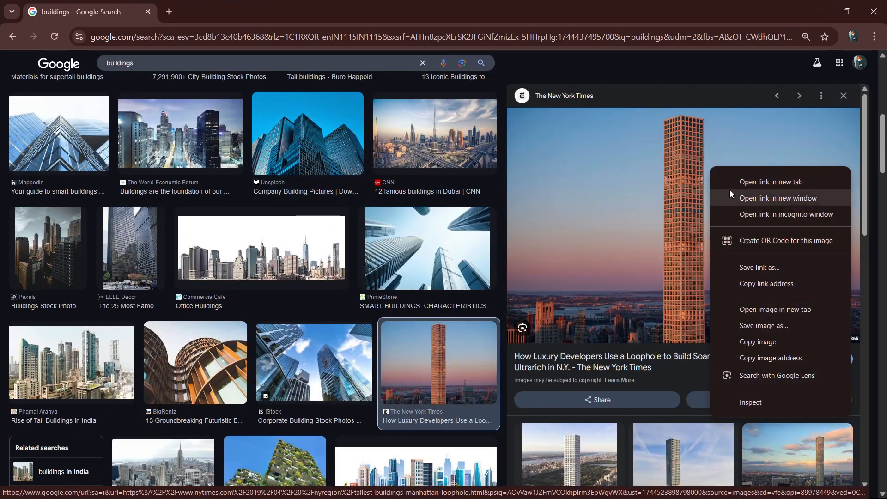
click(785, 338)
Return to Photoshop, paste the copied tower photo into the document and shift it left to bring the whole tower's width onto the canvas.
click(823, 14)
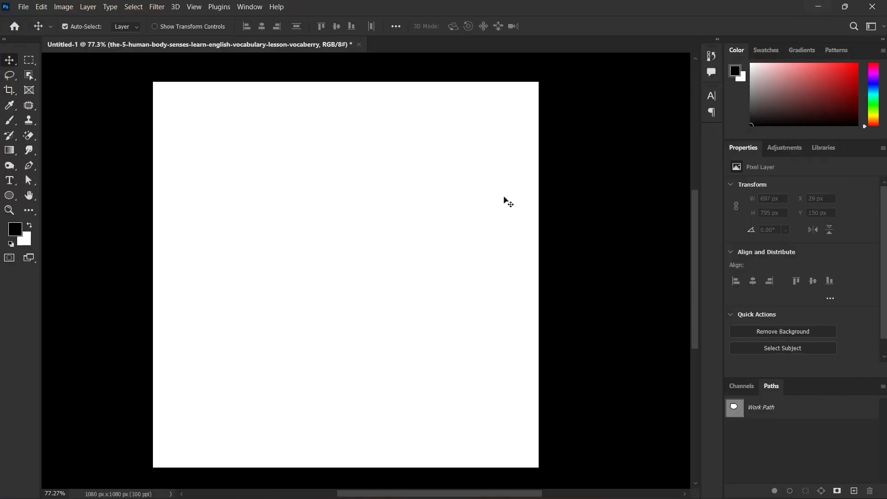
key(ctrl+v)
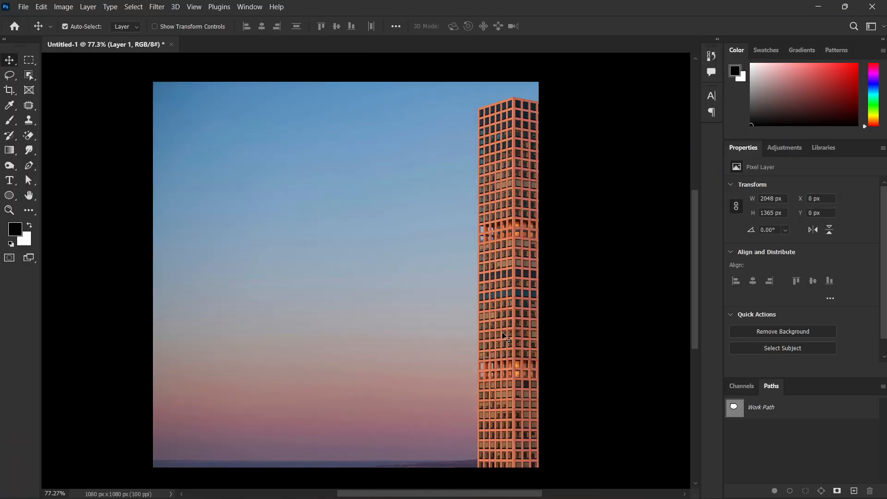
drag(505, 335, 296, 334)
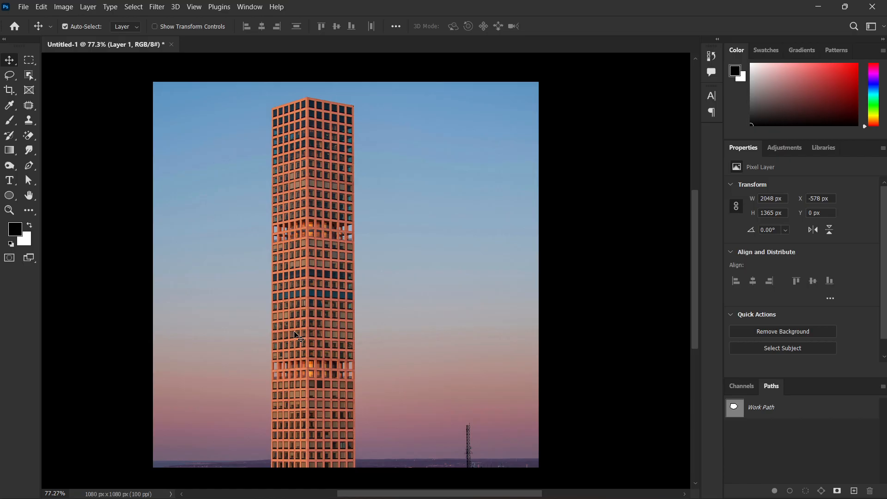
Show the Layers panel and scale the tower photo proportionally to 79.10% to match the canvas height.
key(F7)
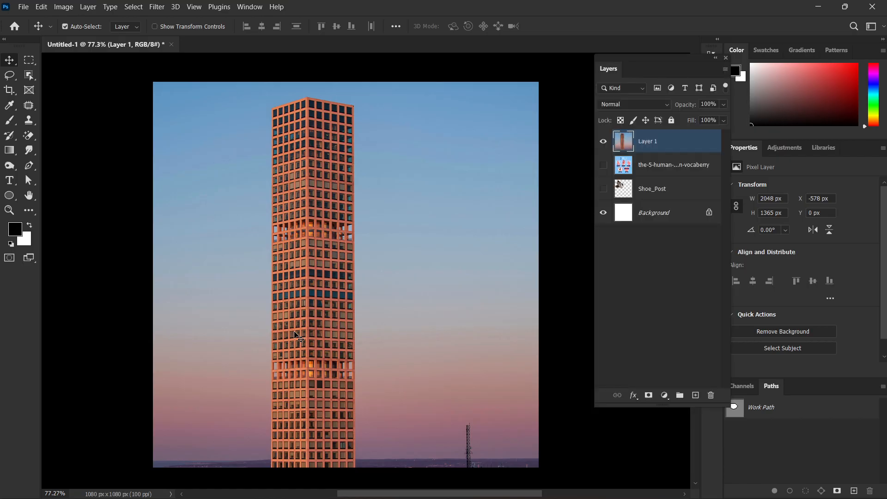
key(ctrl+t)
scroll(347, 336, down, 1)
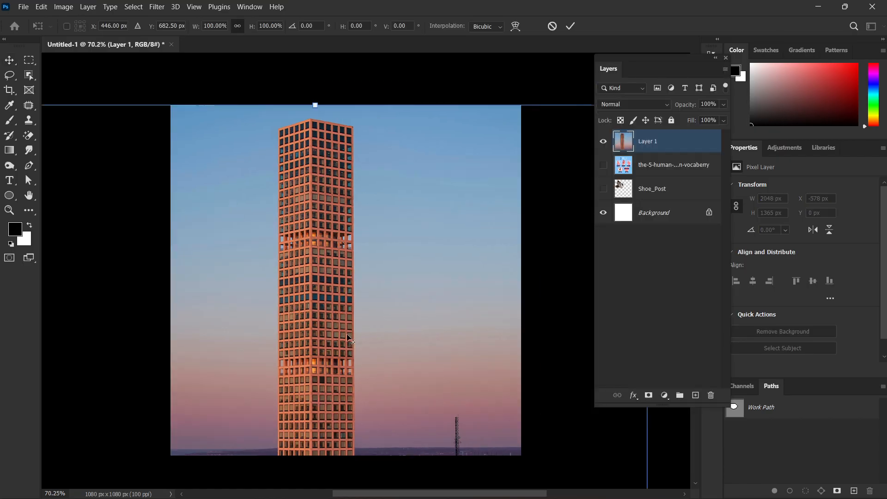
scroll(346, 334, down, 4)
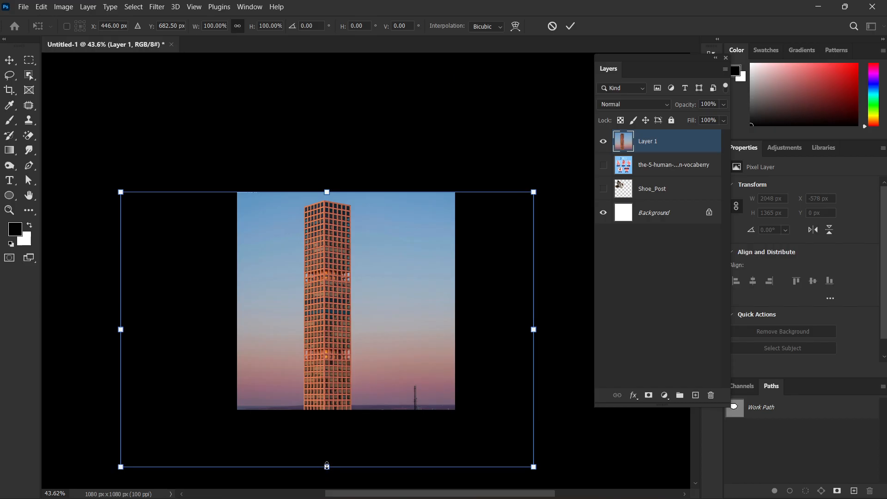
drag(329, 465, 333, 407)
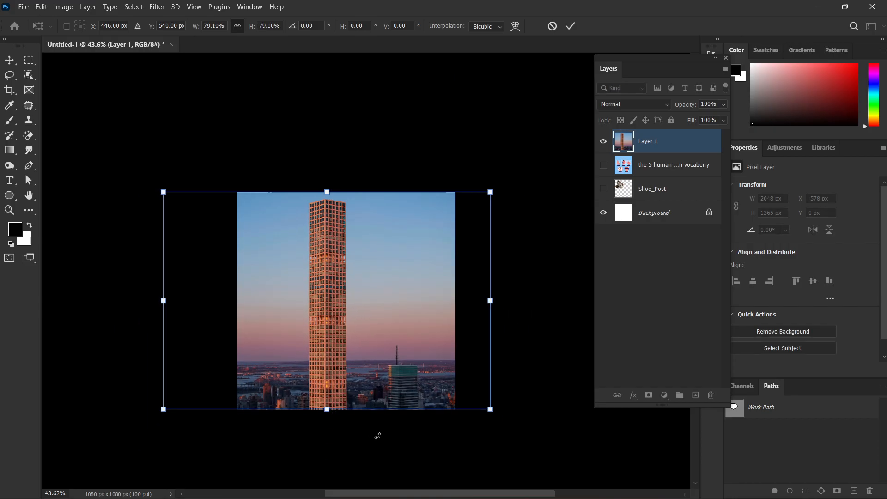
key(Return)
Move the scaled photo slightly right to place the tower closer to the canvas centre, at X -314 px.
scroll(326, 391, up, 4)
drag(336, 256, 351, 255)
scroll(358, 267, up, 1)
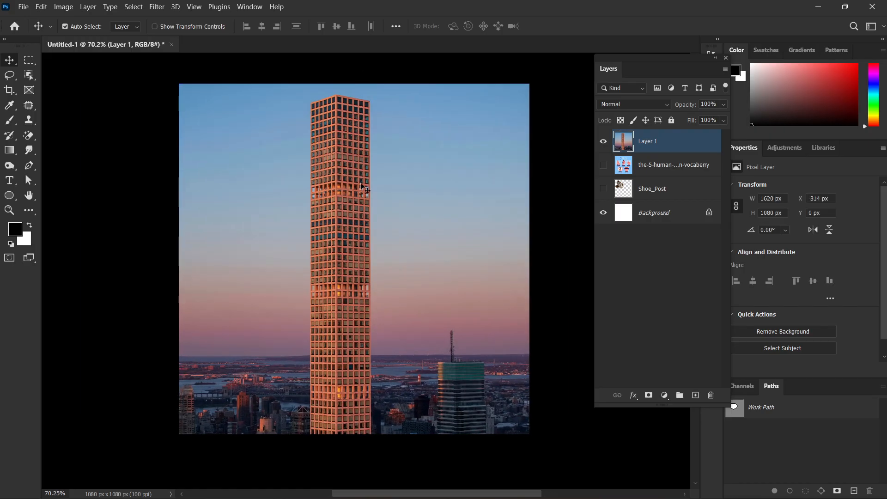
scroll(363, 187, up, 2)
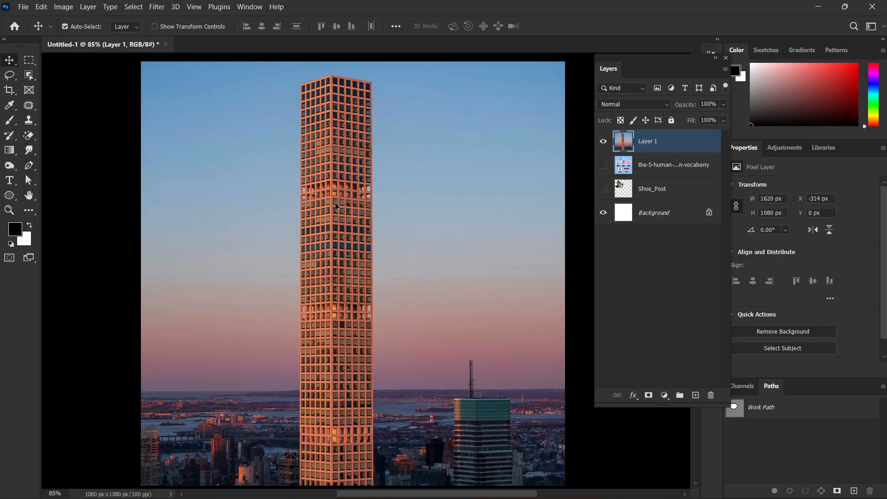
Select the tall tower with the Object Selection tool in New selection mode.
click(9, 77)
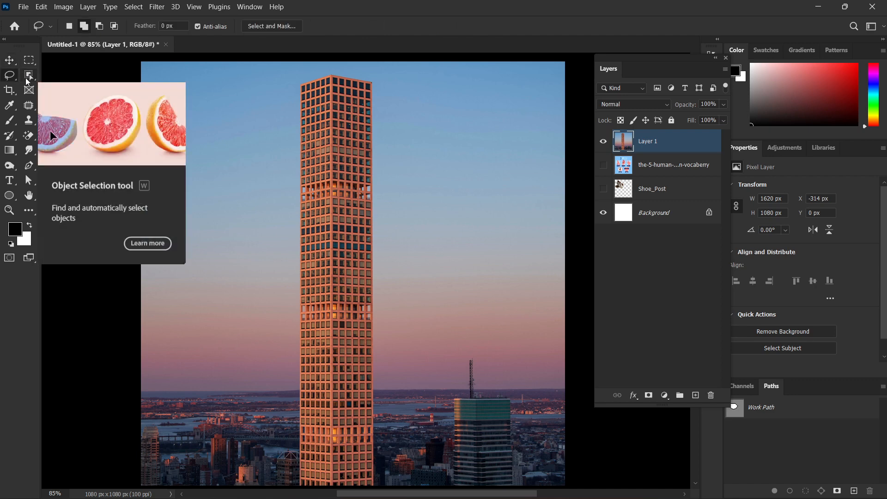
click(26, 77)
right_click(27, 77)
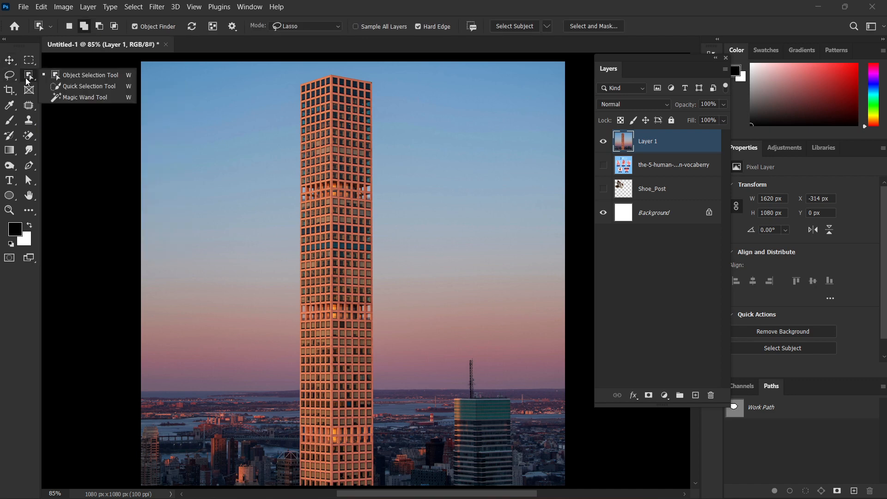
click(91, 75)
click(67, 28)
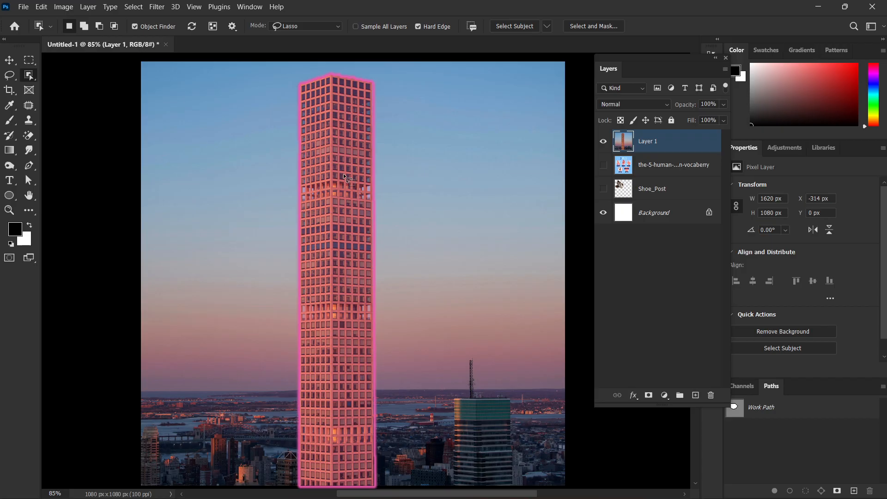
click(343, 173)
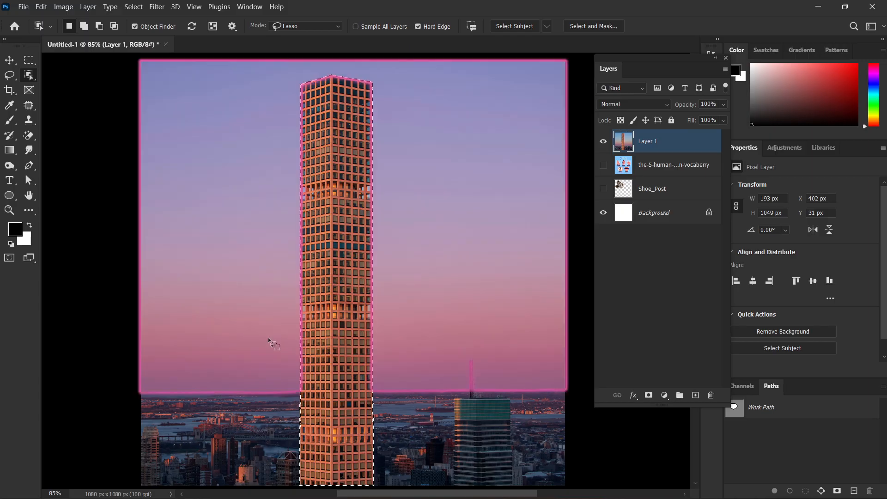
Loosely outline the teal-topped building and its antenna with the Object Selection tool to select it, about 157 × 327 px.
scroll(520, 365, down, 1)
scroll(484, 415, up, 3)
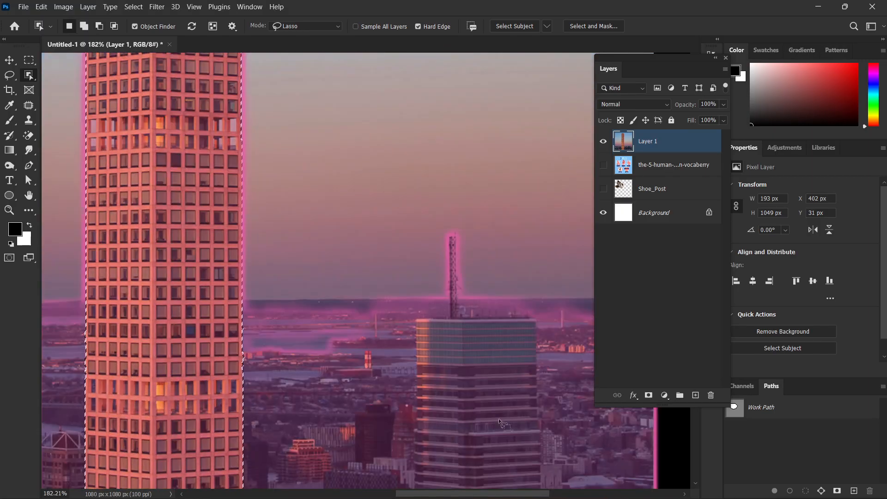
drag(498, 421, 429, 358)
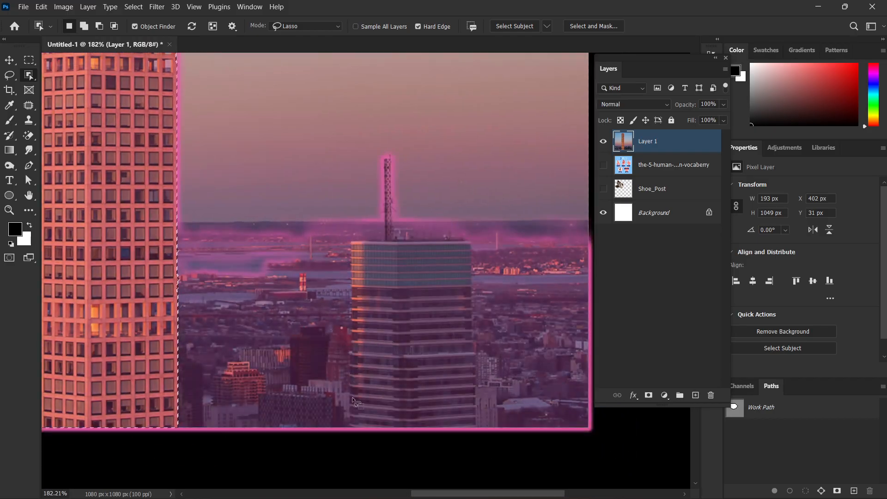
drag(345, 436, 342, 254)
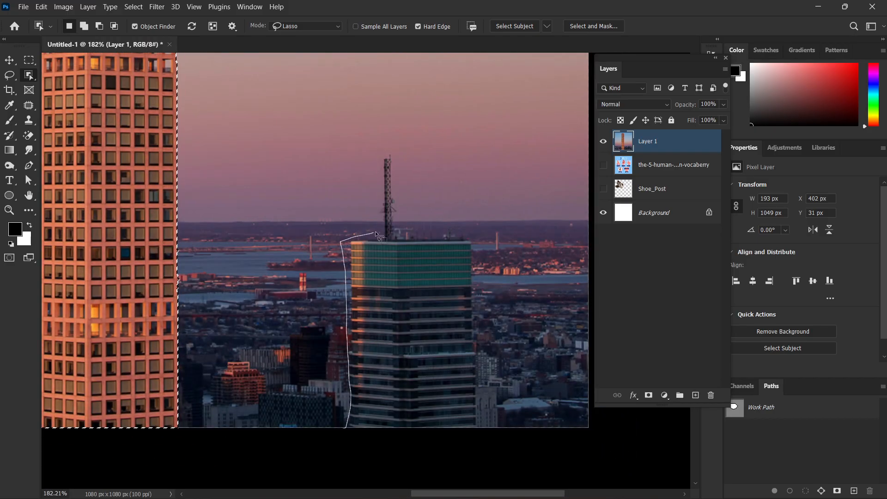
mouse_move(384, 148)
mouse_down()
mouse_move(409, 158)
mouse_move(401, 225)
mouse_move(479, 236)
mouse_move(488, 335)
mouse_move(478, 439)
mouse_move(428, 466)
mouse_move(342, 453)
mouse_move(349, 436)
mouse_up()
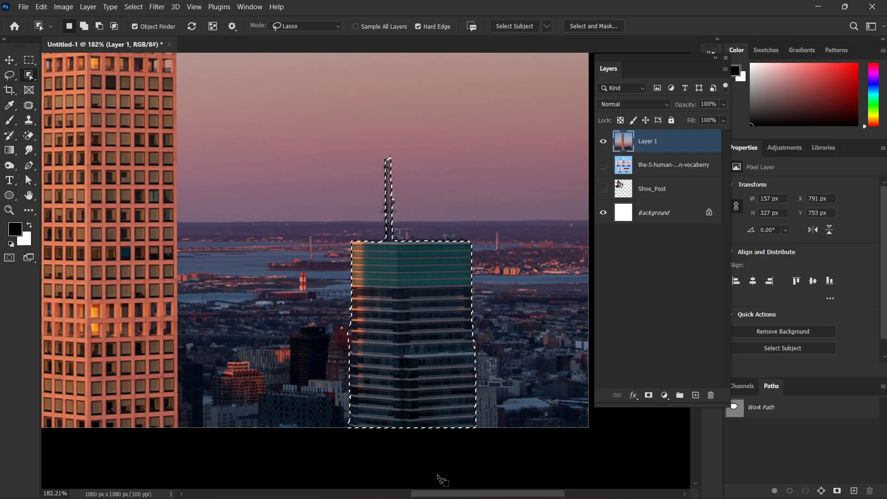
Loosely outline the small building with the trussed roof beside the tower's base to select it, about 64 × 90 px.
scroll(380, 397, down, 4)
drag(308, 376, 643, 328)
scroll(323, 351, up, 4)
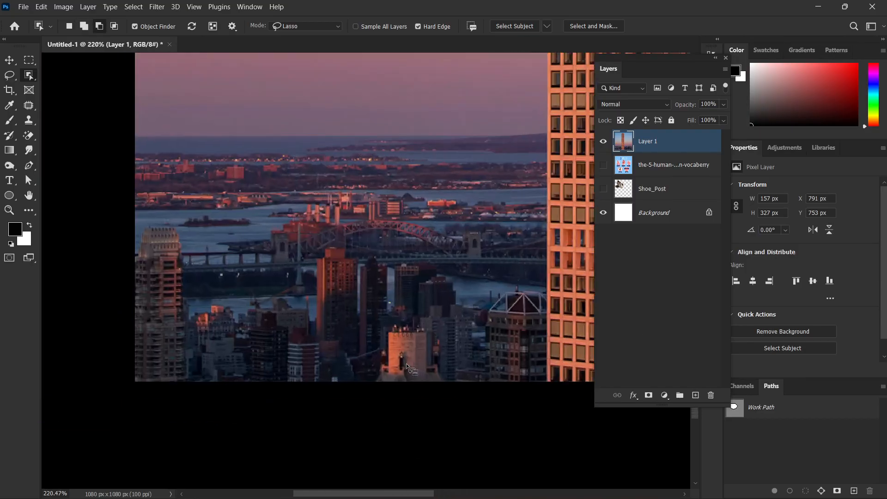
scroll(462, 392, up, 1)
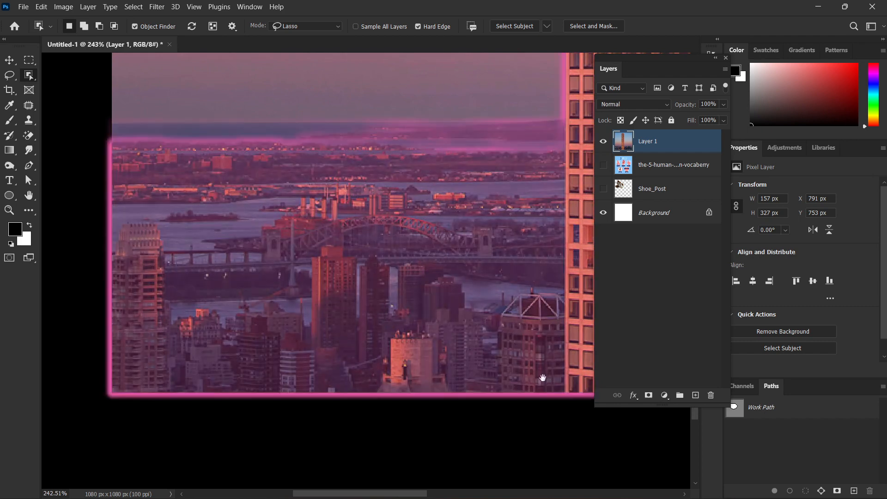
drag(540, 376, 368, 418)
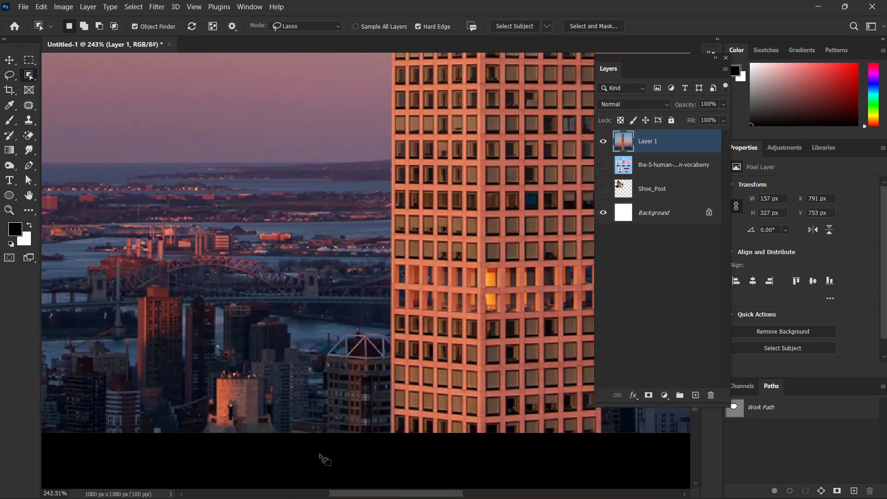
mouse_move(323, 459)
mouse_down()
mouse_move(320, 350)
mouse_move(342, 326)
mouse_move(388, 318)
mouse_move(391, 408)
mouse_move(344, 457)
mouse_move(299, 435)
mouse_up()
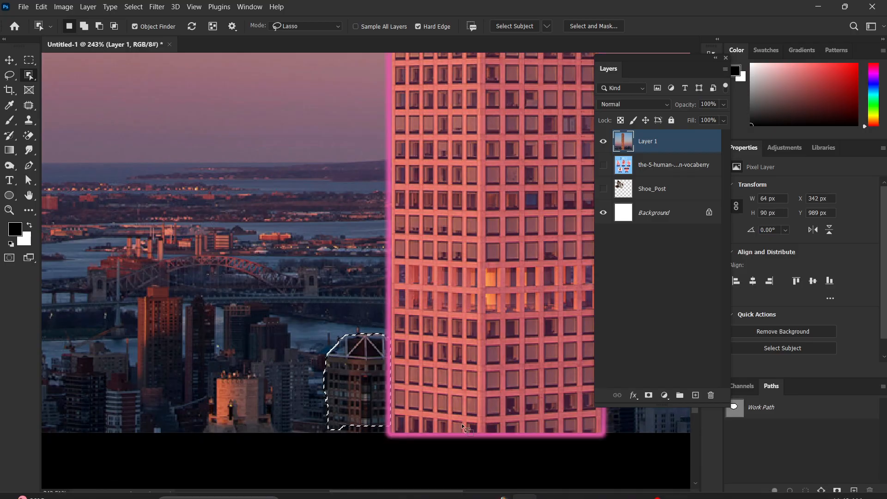
Add the small building's missing lower edge to the selection with the Polygonal Lasso tool, and finish by clearing the selection.
scroll(413, 406, down, 2)
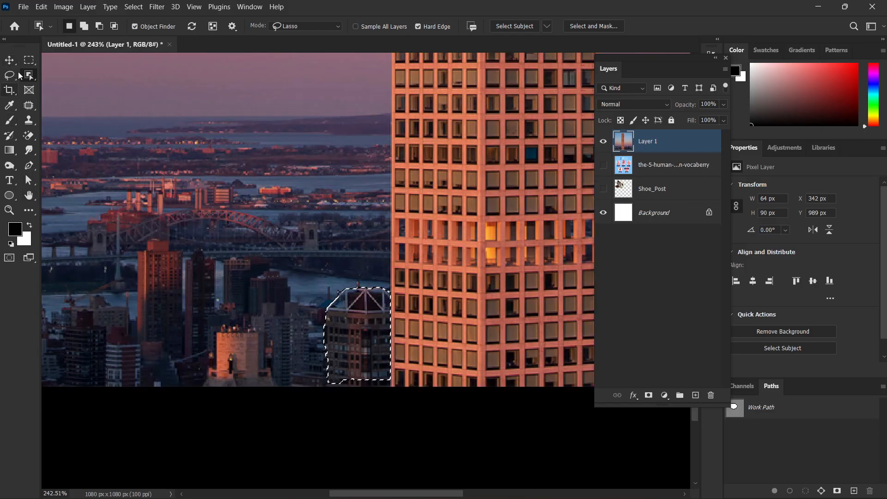
click(8, 76)
click(51, 85)
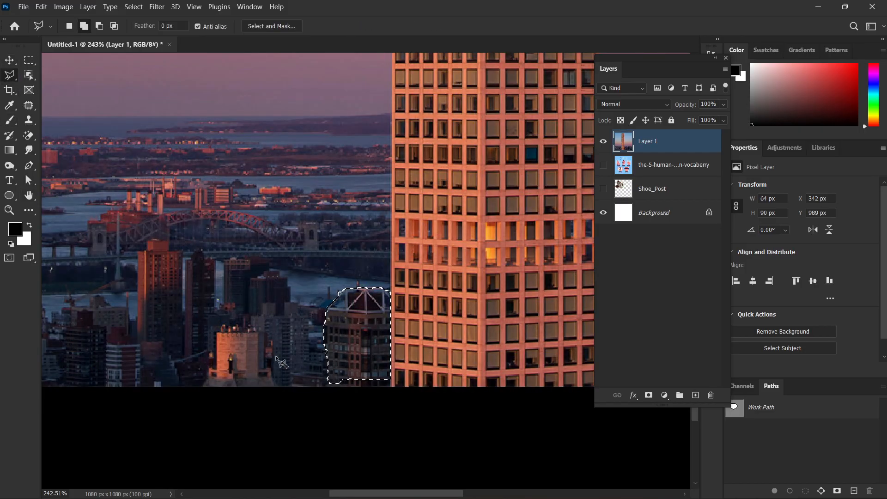
scroll(329, 365, up, 4)
scroll(404, 373, down, 2)
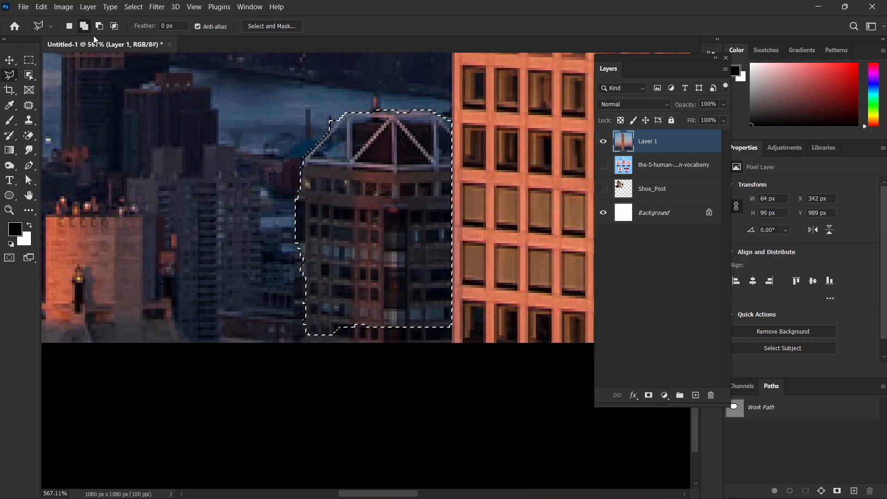
click(295, 239)
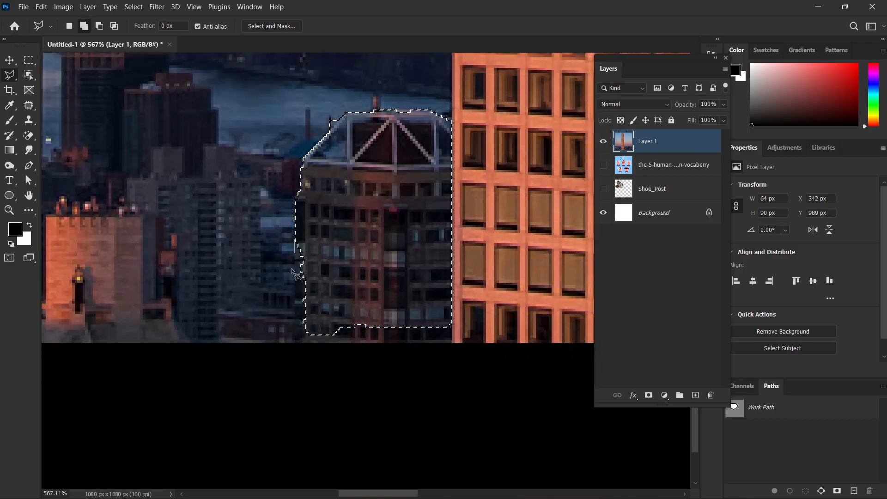
click(296, 347)
click(452, 349)
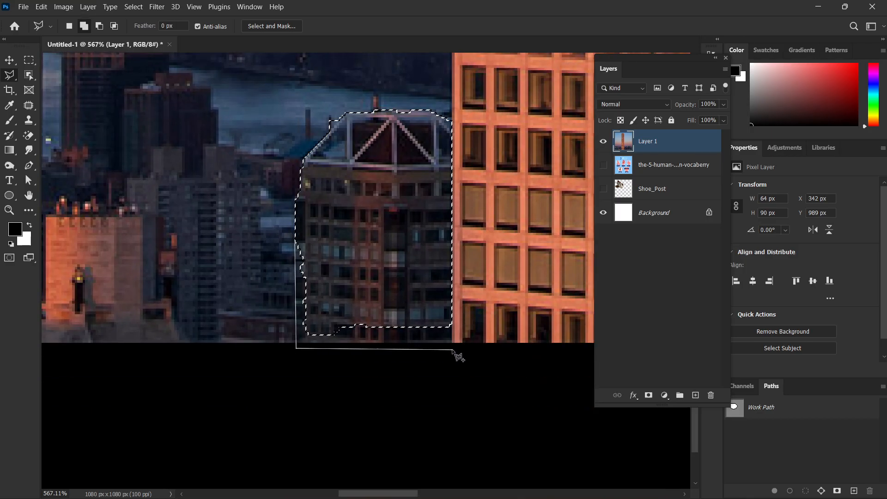
double_click(447, 284)
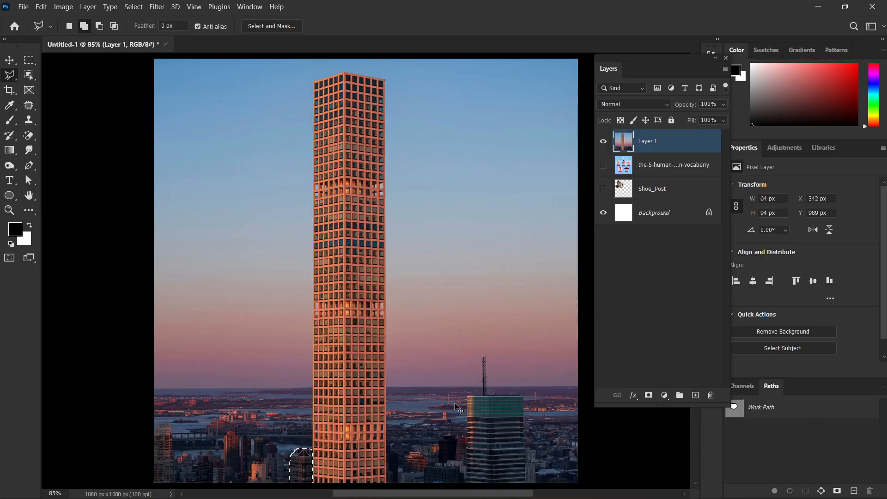
key(ctrl+0)
key(ctrl+d)
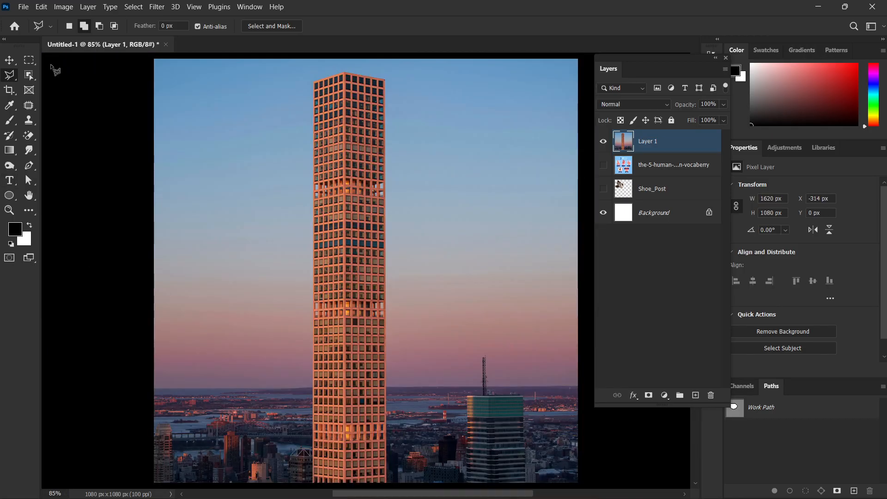
Select the tall tower again with the Object Selection tool and try deleting it from the photo.
click(29, 75)
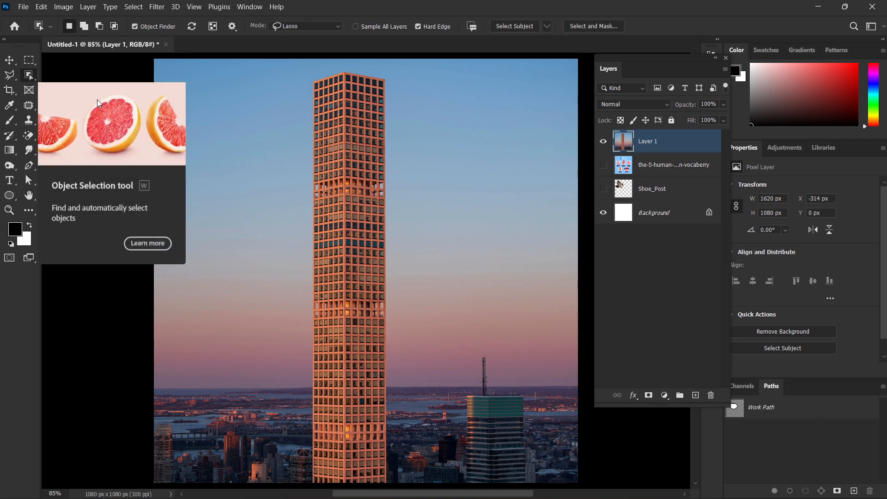
click(349, 208)
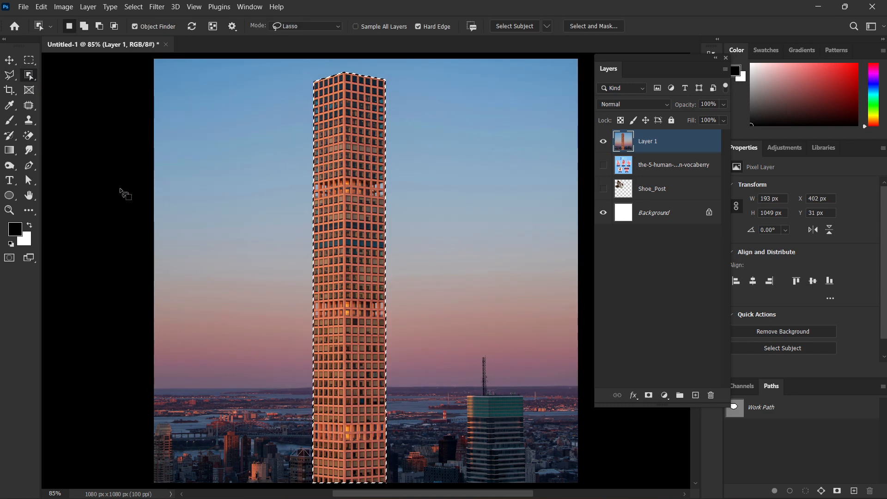
key(Delete)
key(ctrl+z)
Invert the tower selection to delete everything around the tower, and undo to restore the full photo.
key(ctrl+shift+i)
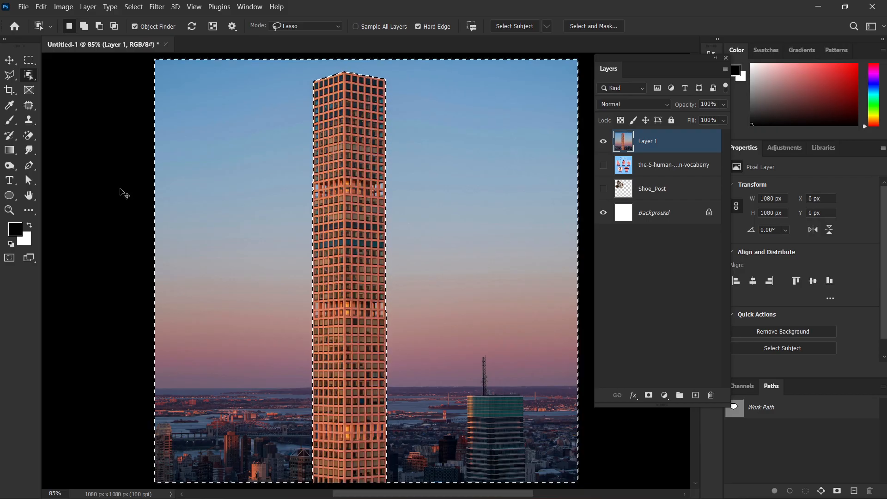
key(Delete)
key(ctrl+d)
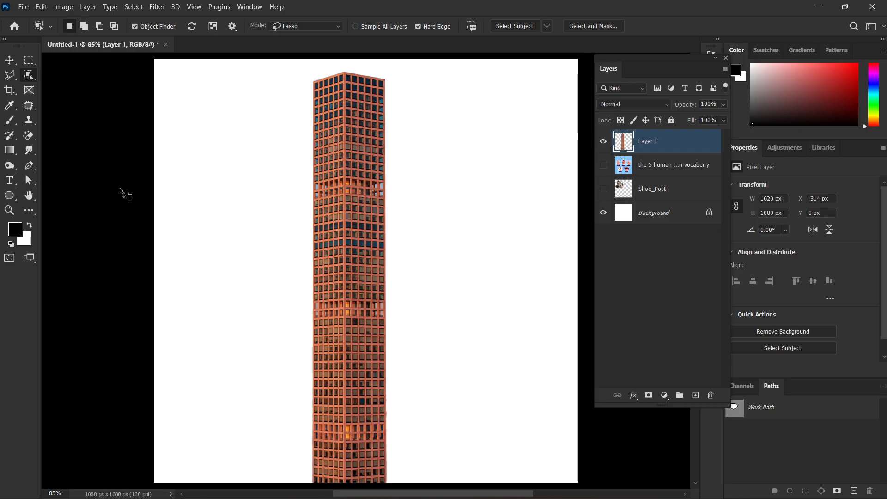
key(ctrl+z)
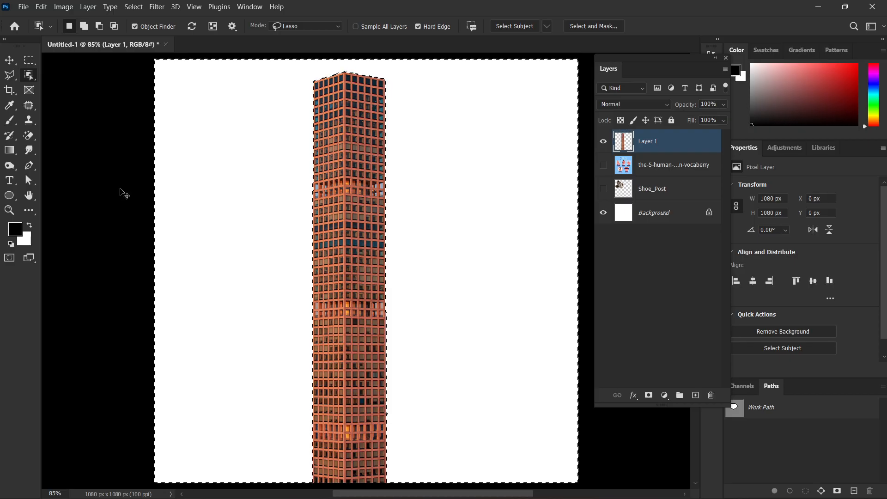
key(ctrl+z)
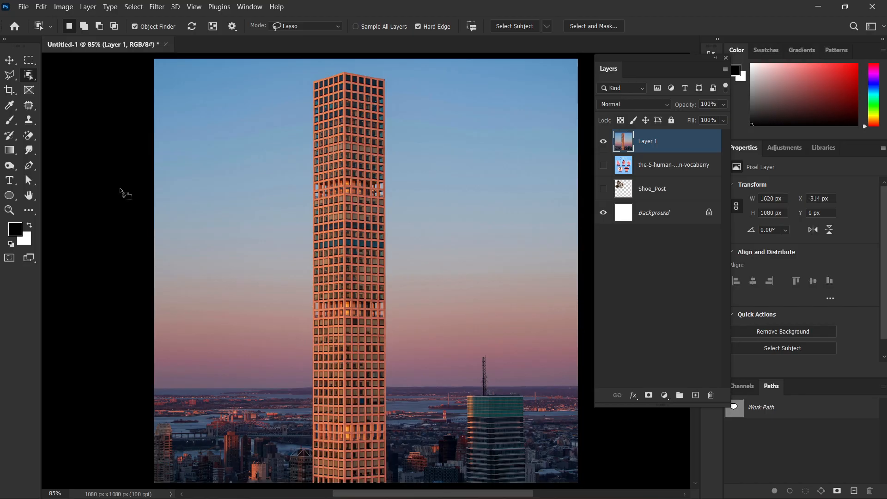
Switch to Chrome and search Google Images for "stock images".
click(499, 494)
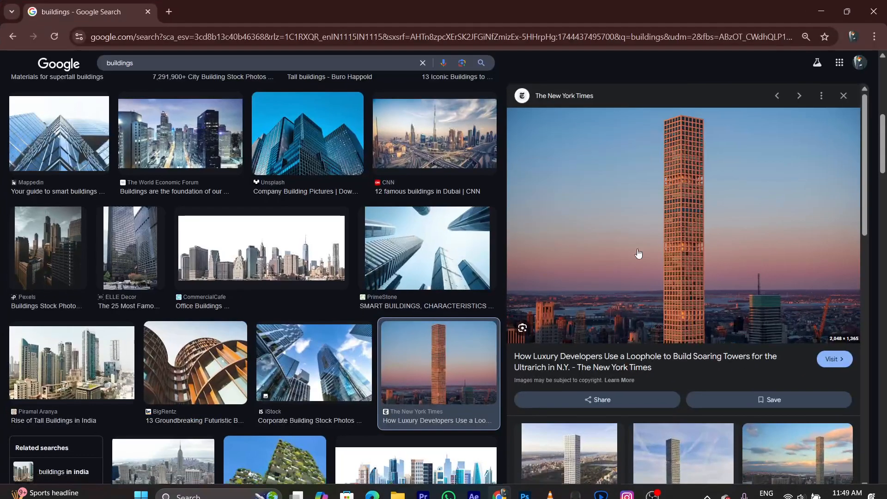
scroll(638, 253, down, 5)
click(259, 62)
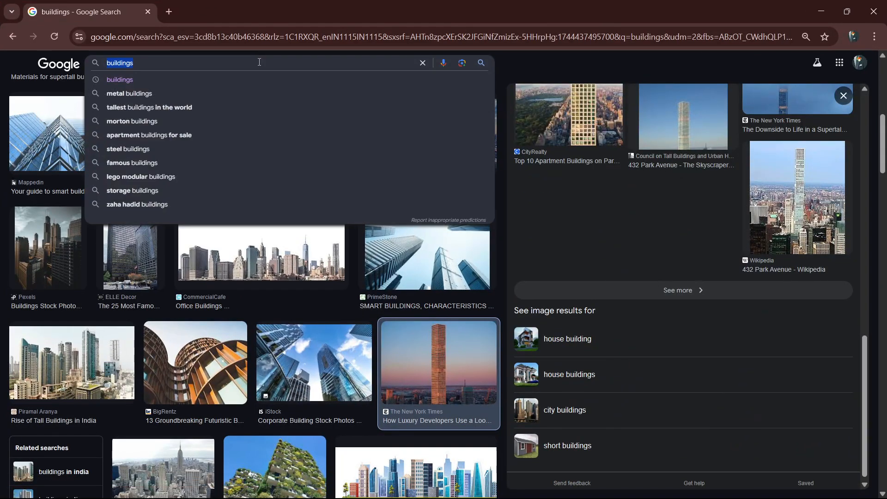
text(stock im)
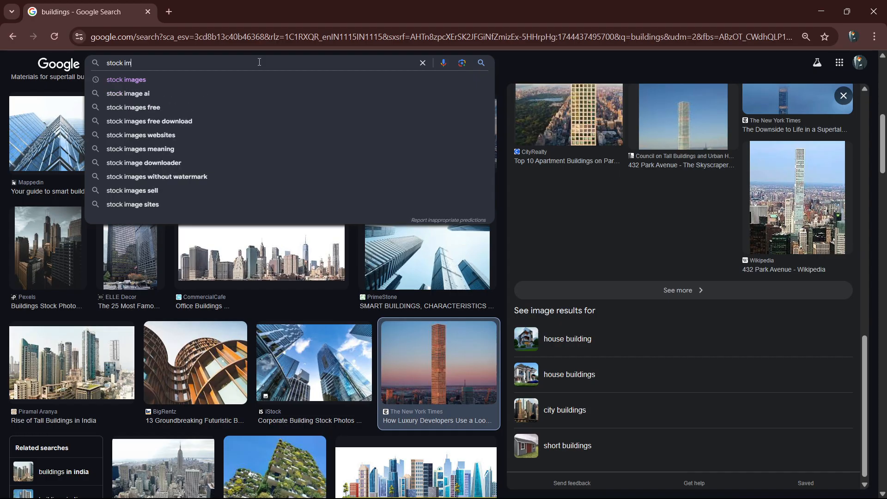
key(Down)
key(Return)
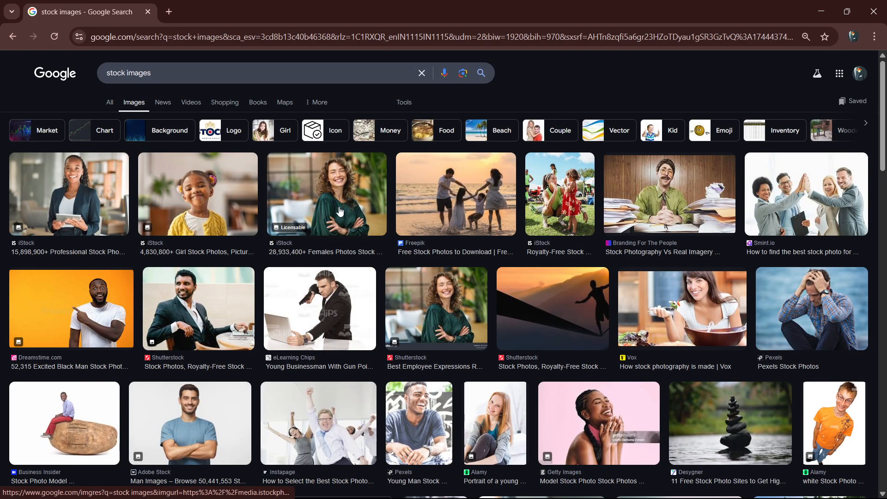
Open the iStock photo of the curly-haired woman in a green blouse and copy the image.
click(342, 211)
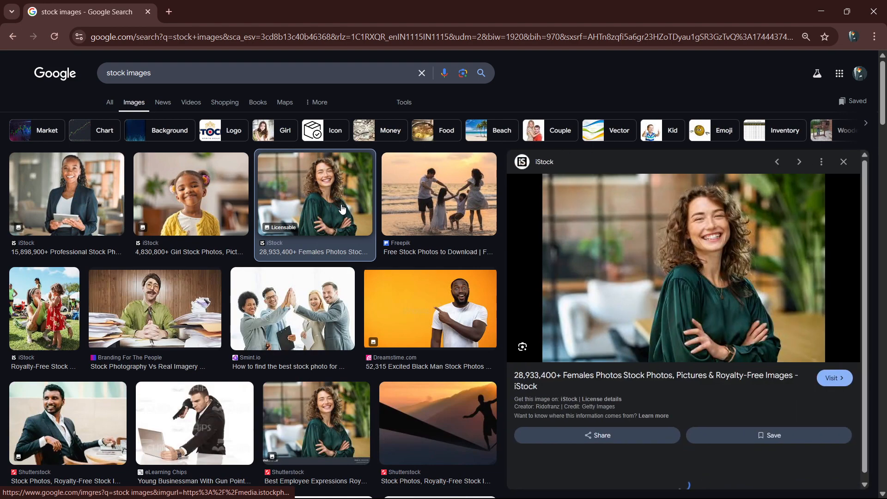
right_click(624, 250)
click(693, 423)
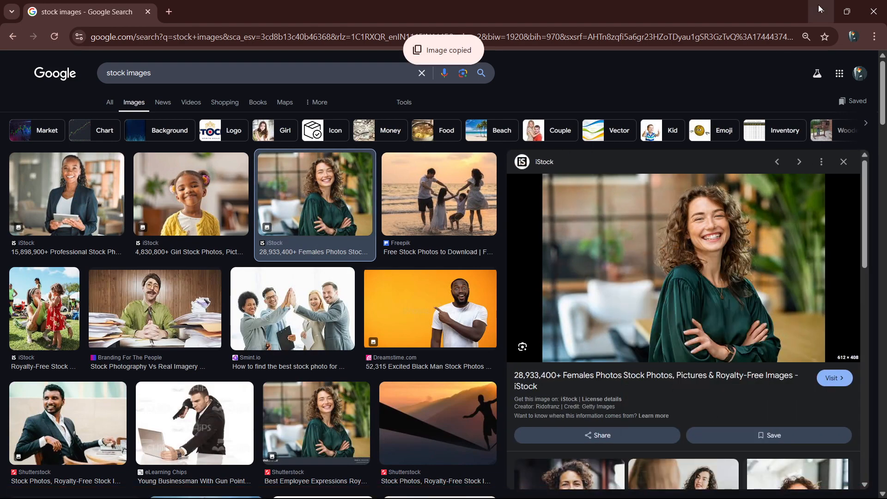
Return to Photoshop, hide the tower photo layer and paste the copied portrait into the document.
click(821, 10)
click(603, 141)
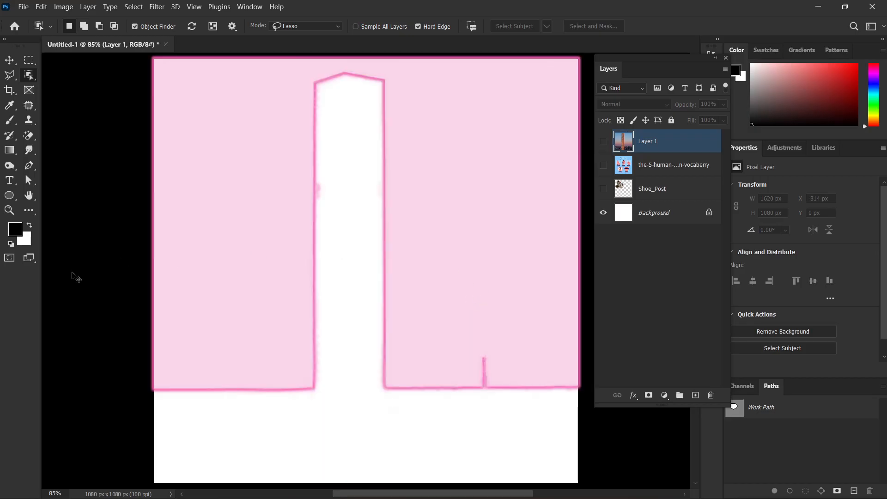
key(ctrl+v)
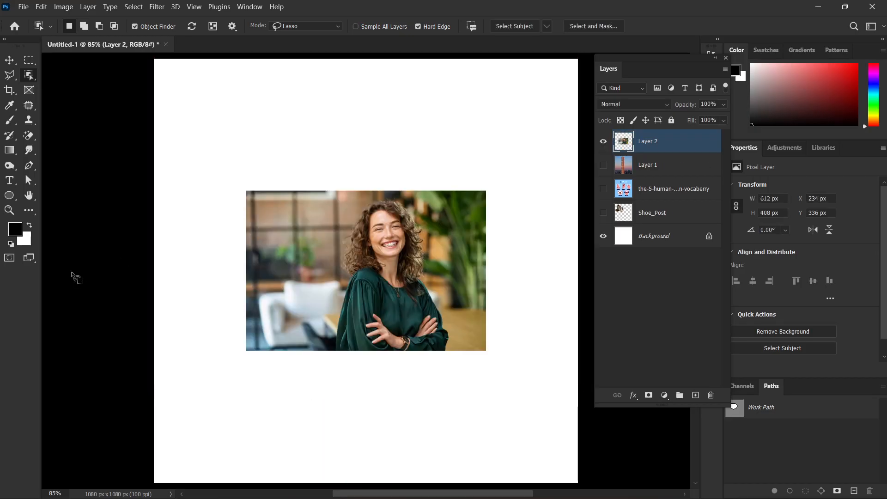
key(ctrl+t)
scroll(370, 322, down, 2)
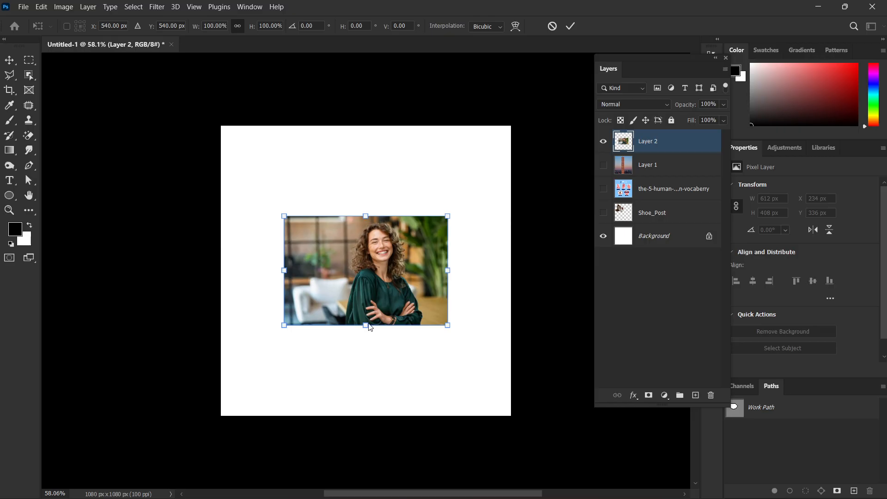
key(Return)
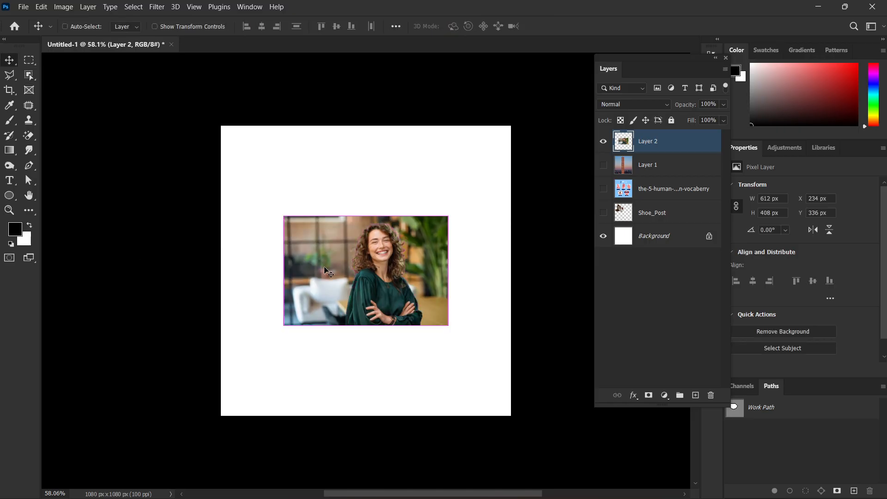
Enlarge the woman's portrait to about 1418 × 946 px and shift it left so she sits centred on the canvas.
key(ctrl+t)
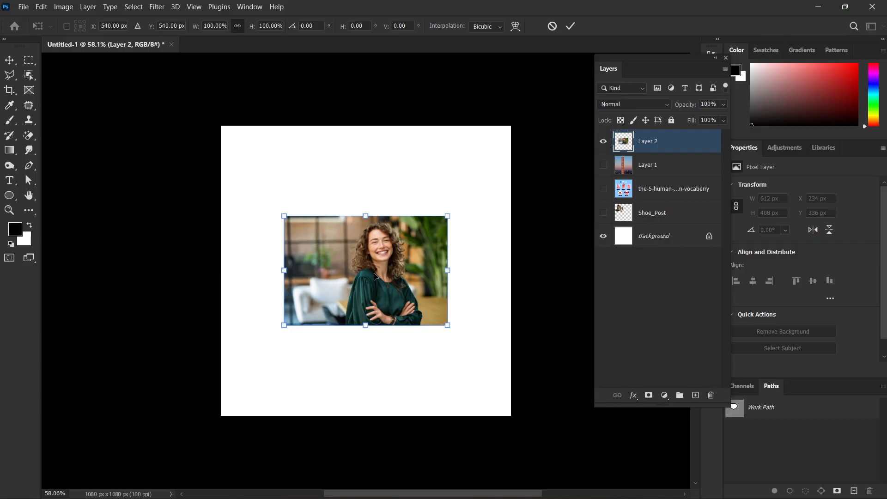
drag(365, 326, 365, 397)
drag(366, 216, 363, 142)
key(Return)
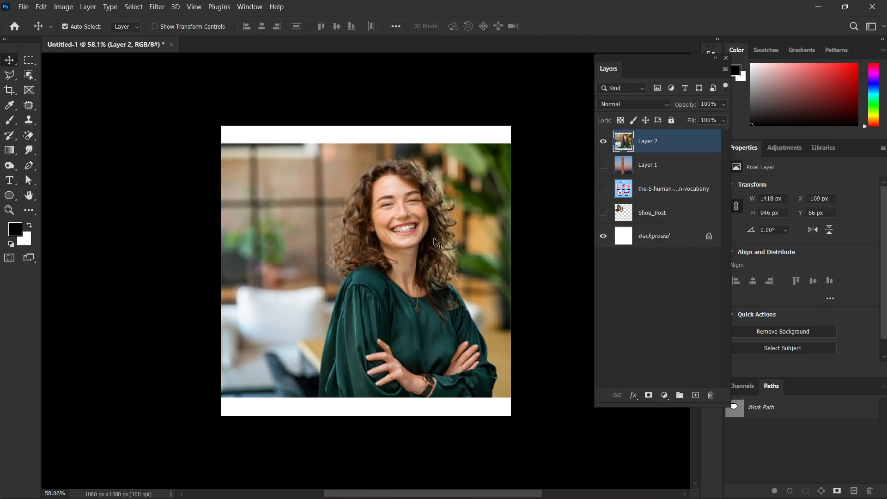
drag(431, 245, 396, 241)
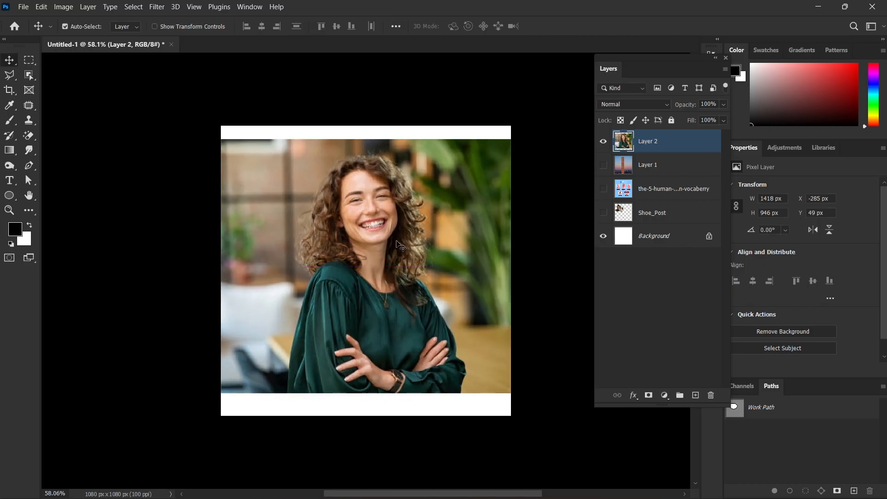
Select the woman with the Object Selection tool, delete the background around her, and undo the deletion to restore the photo.
click(26, 80)
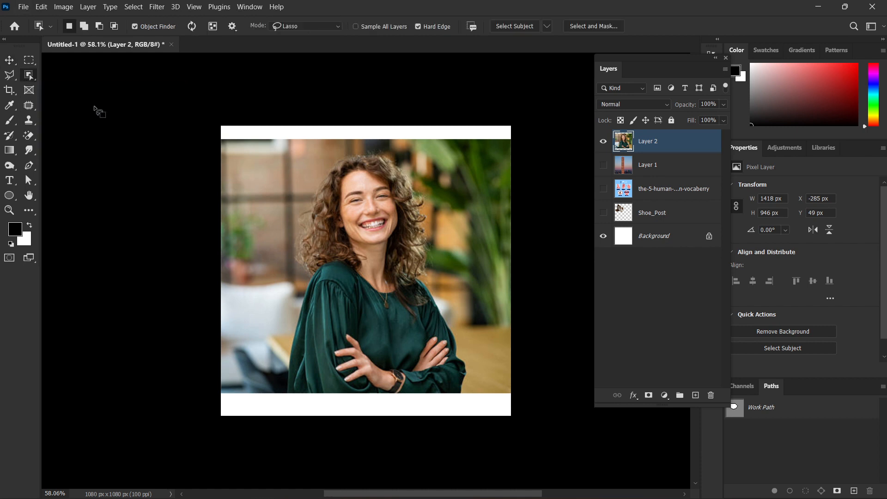
click(364, 244)
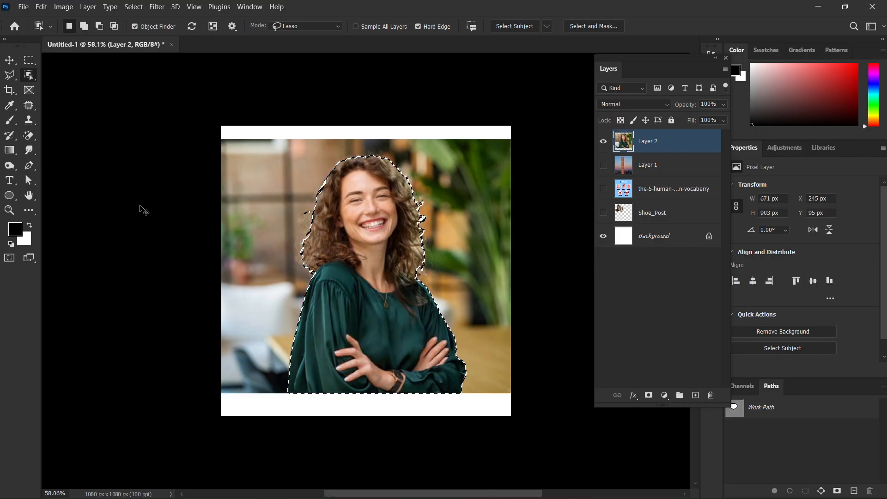
key(ctrl+shift+i)
key(Delete)
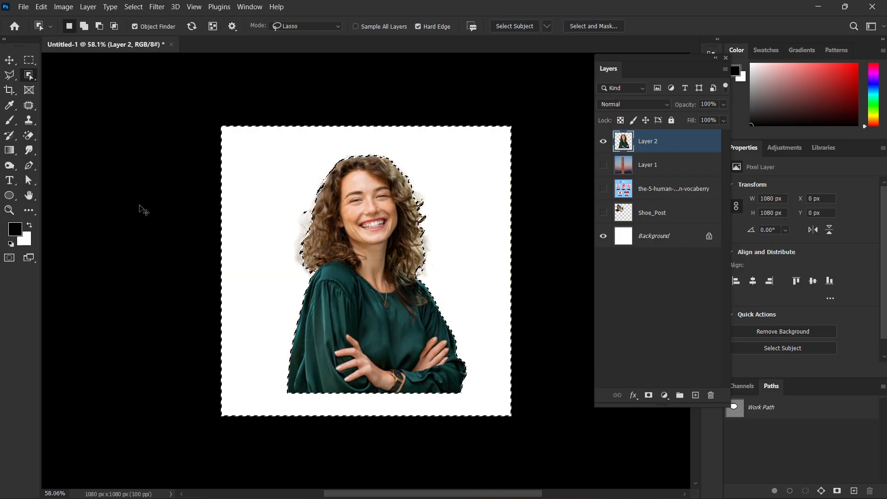
key(ctrl+d)
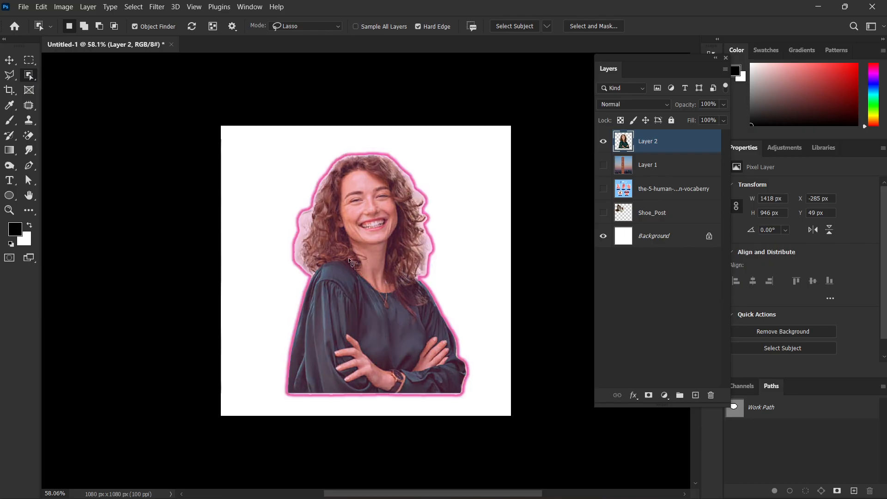
key(ctrl+z)
key(ctrl+z)
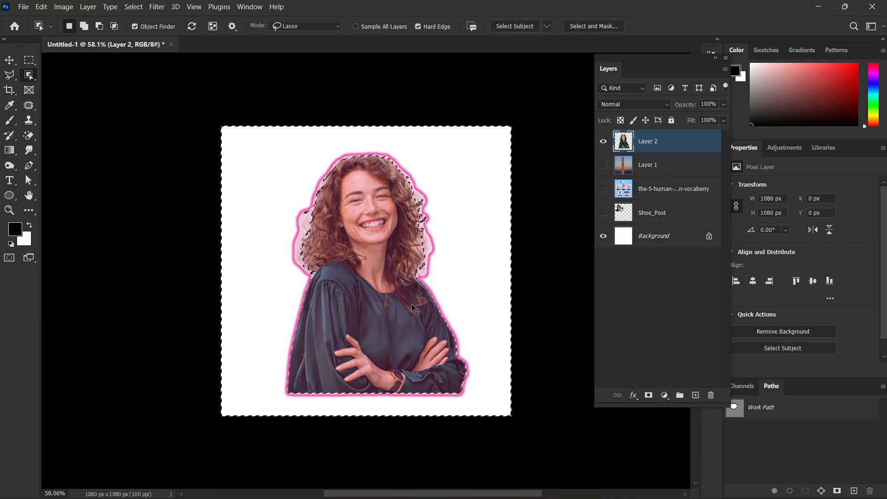
Try switching Select Subject to Cloud (Detailed results), select the woman with Object Selection, and clear the selection.
click(547, 29)
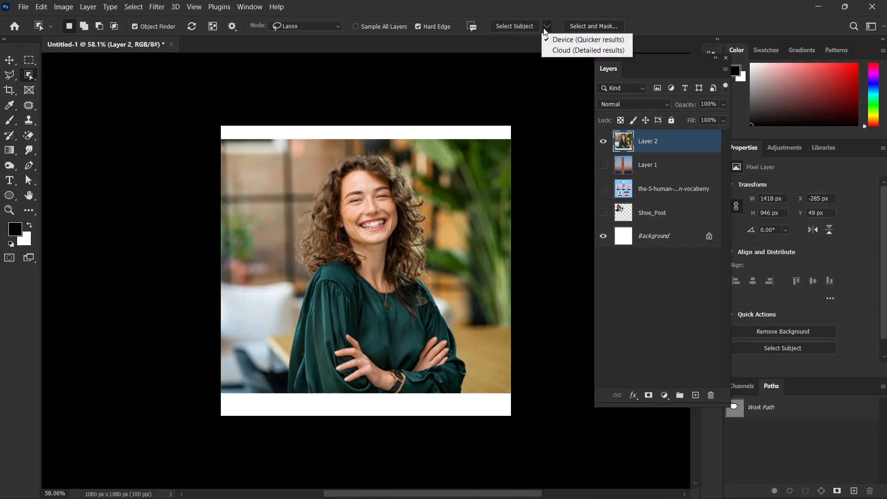
click(585, 48)
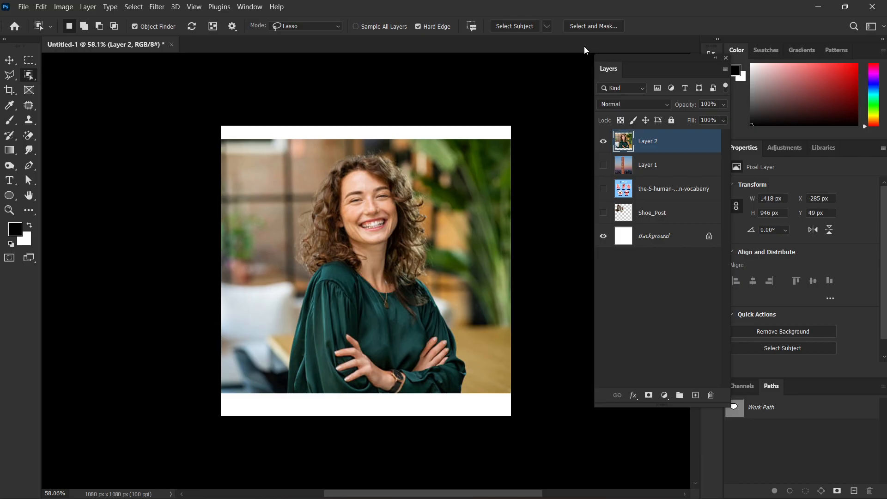
click(386, 262)
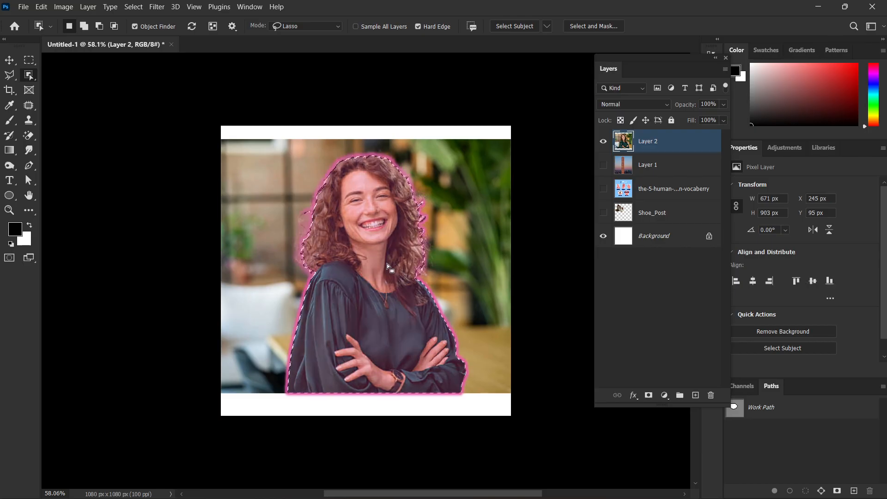
click(547, 27)
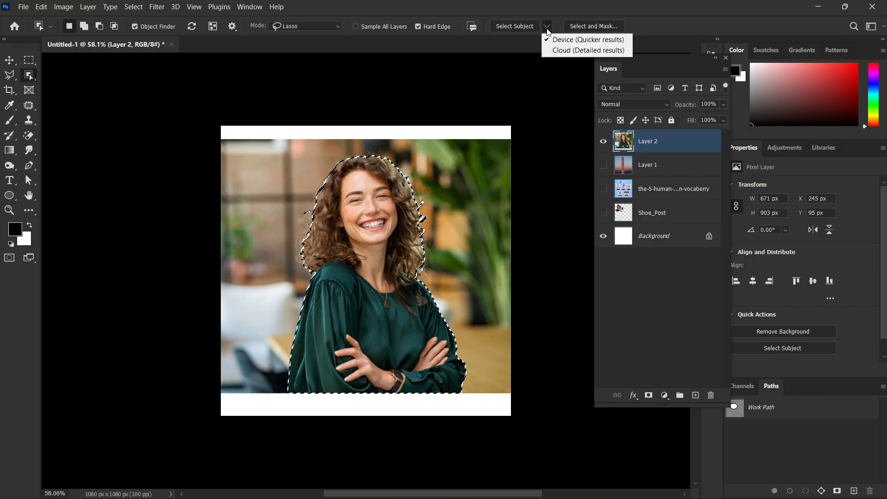
click(567, 50)
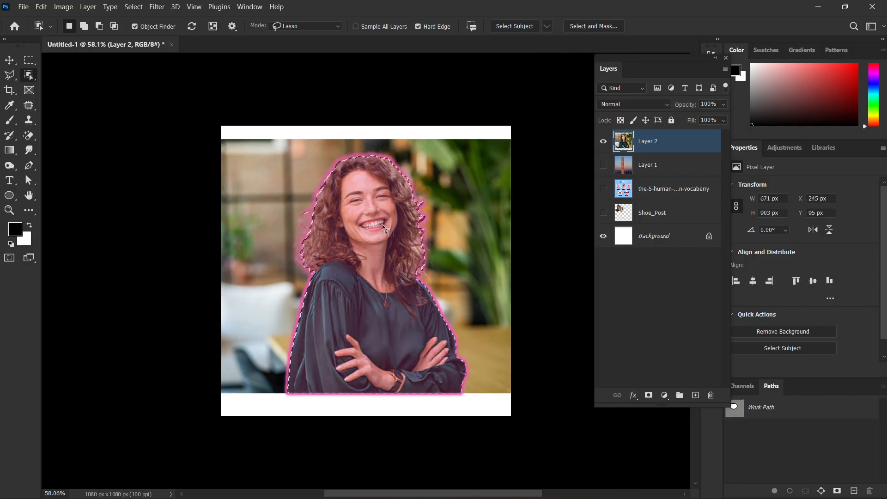
click(547, 26)
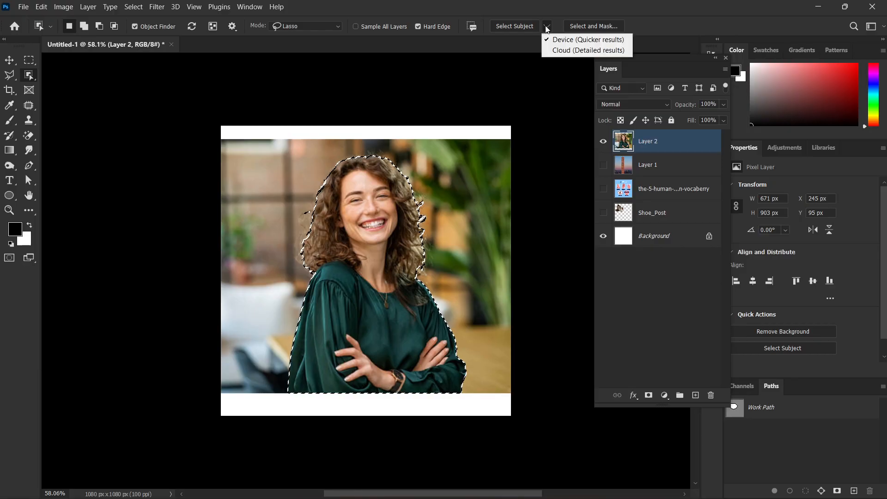
click(271, 171)
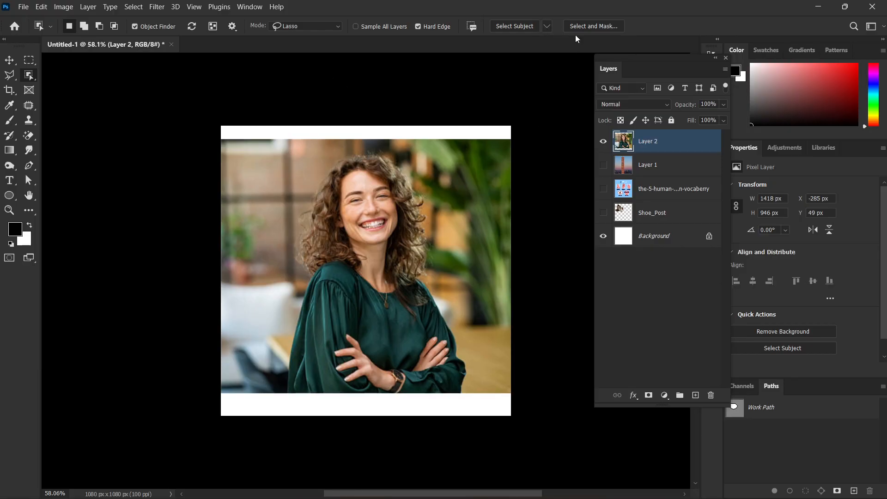
Set Select Subject processing to Cloud (Detailed results).
click(547, 27)
click(555, 53)
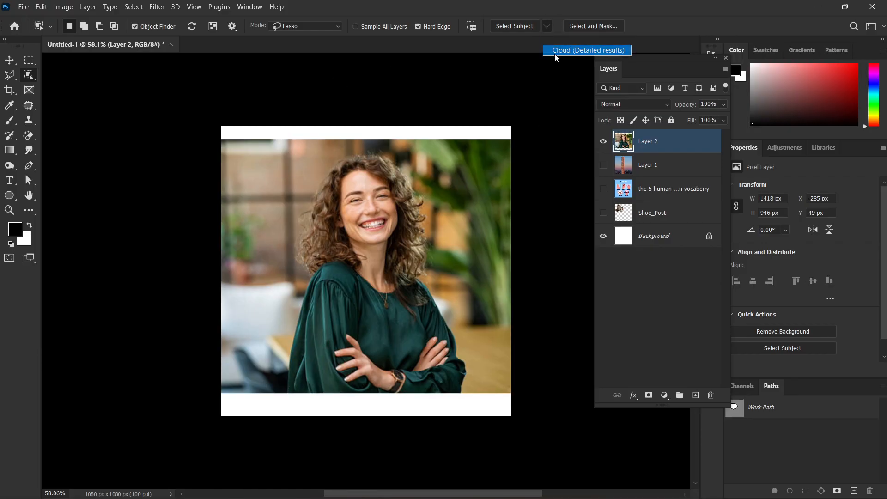
click(546, 28)
click(555, 51)
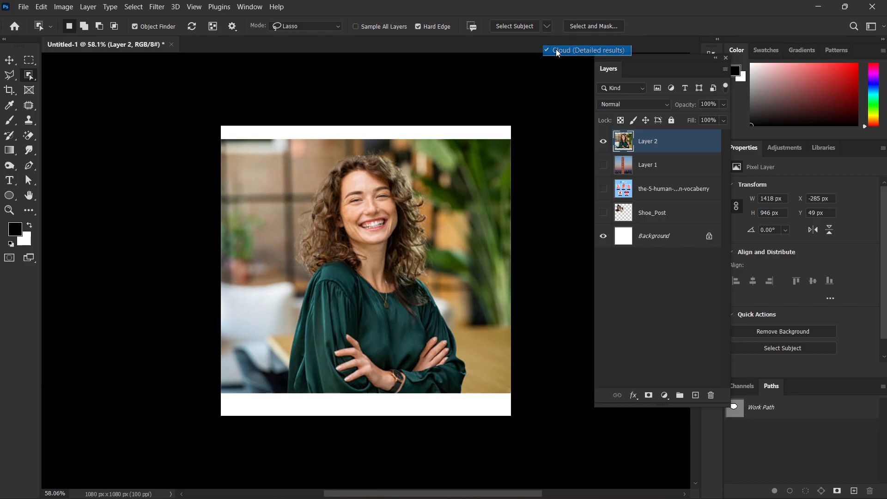
Select the woman with Object Selection, invert the selection, delete the background around her and deselect.
click(357, 238)
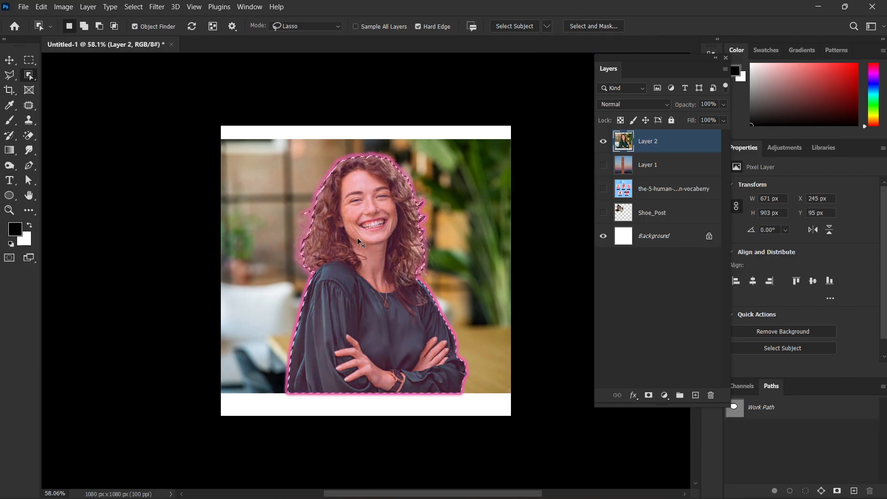
key(ctrl+shift+i)
key(Delete)
key(ctrl+d)
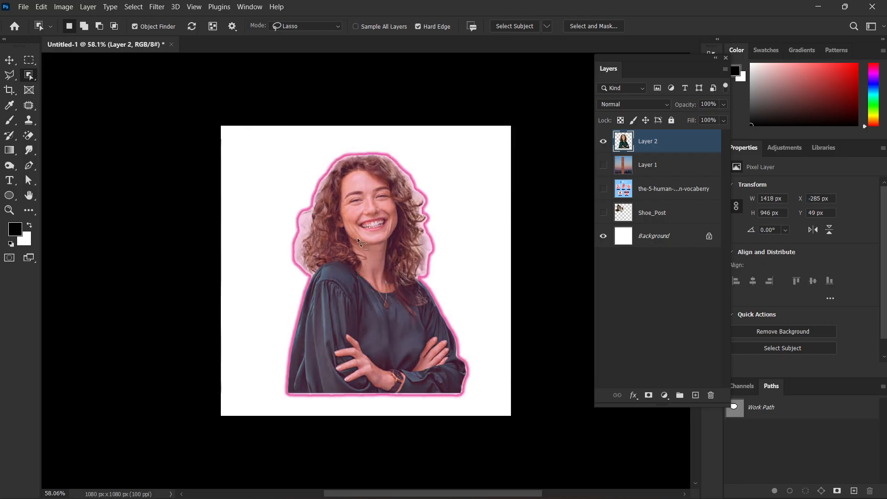
scroll(592, 184, up, 2)
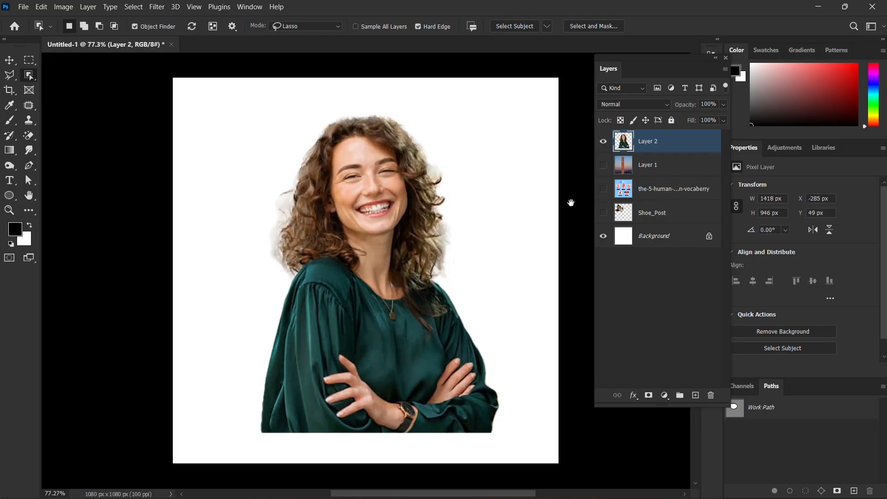
drag(570, 200, 525, 229)
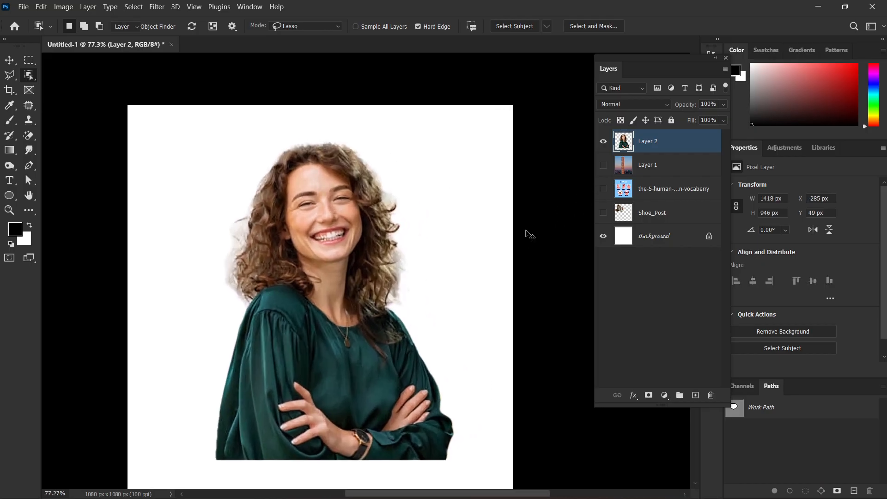
Move the cutout to the right and delete the leftover background strip beside the woman's left side with a rectangular marquee.
key(v)
scroll(508, 241, down, 1)
drag(383, 262, 501, 264)
key(m)
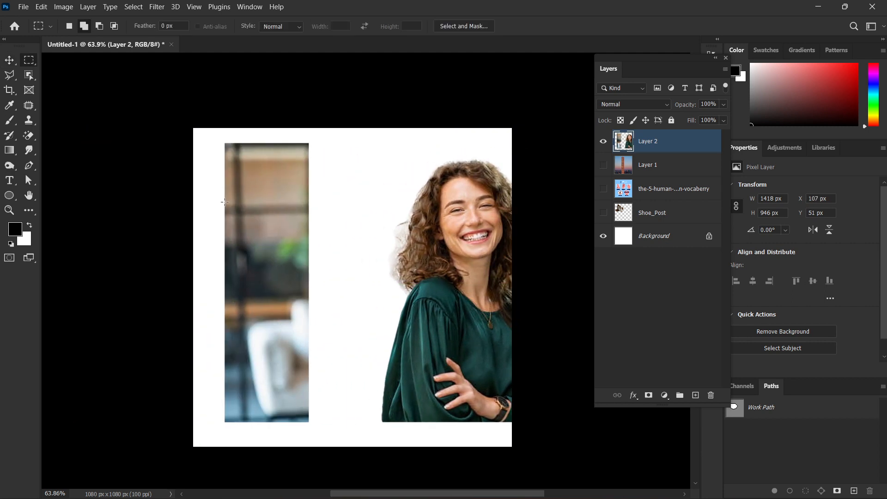
mouse_move(193, 117)
mouse_down()
mouse_move(306, 366)
mouse_move(327, 447)
mouse_up()
key(Delete)
key(ctrl+d)
Move the cutout to the left and delete the leftover green background strip on its right side with a rectangular marquee.
key(v)
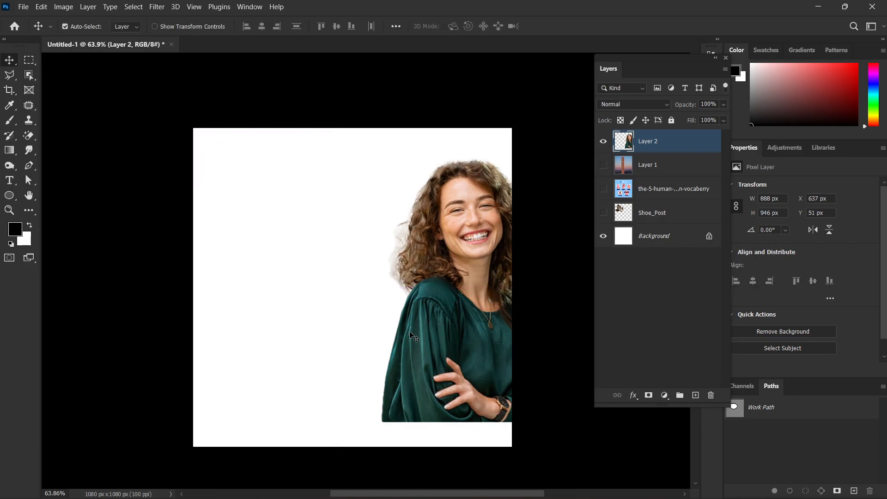
drag(465, 326, 230, 326)
key(m)
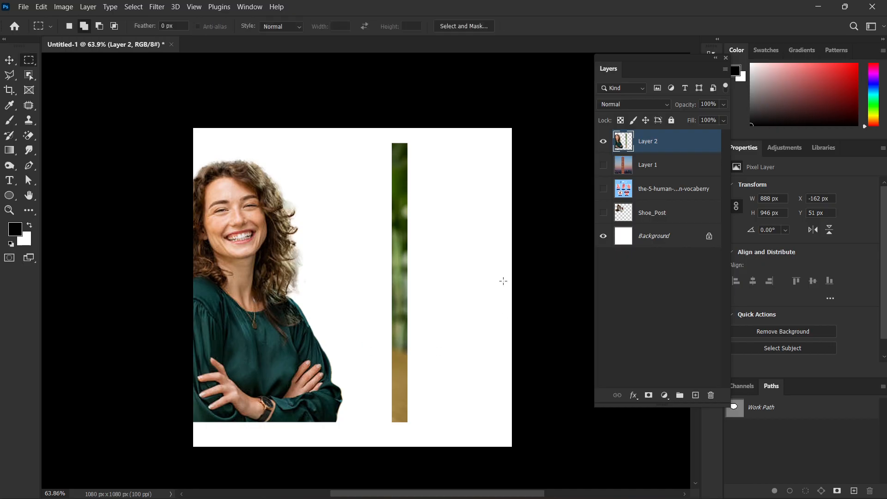
drag(368, 109, 469, 436)
key(Delete)
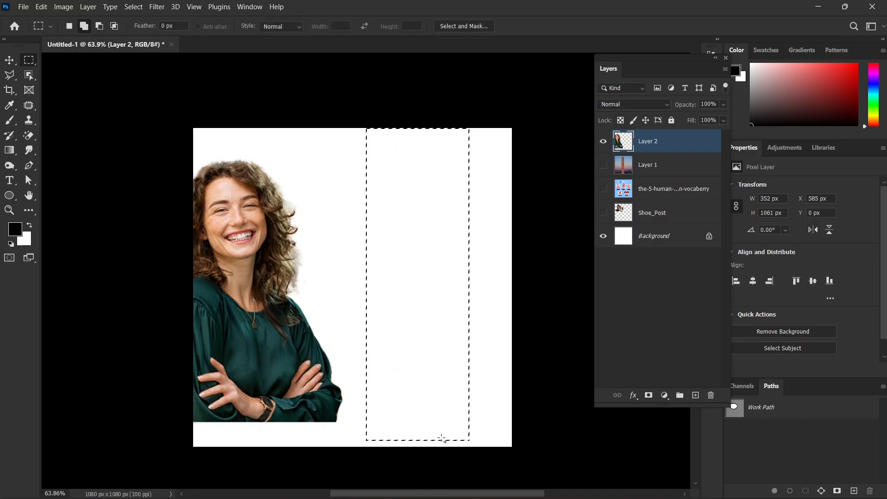
key(ctrl+d)
Scale the woman's cutout down to about 459 × 617 px and place it in the canvas's upper-left area.
key(v)
drag(250, 341, 334, 342)
key(ctrl+t)
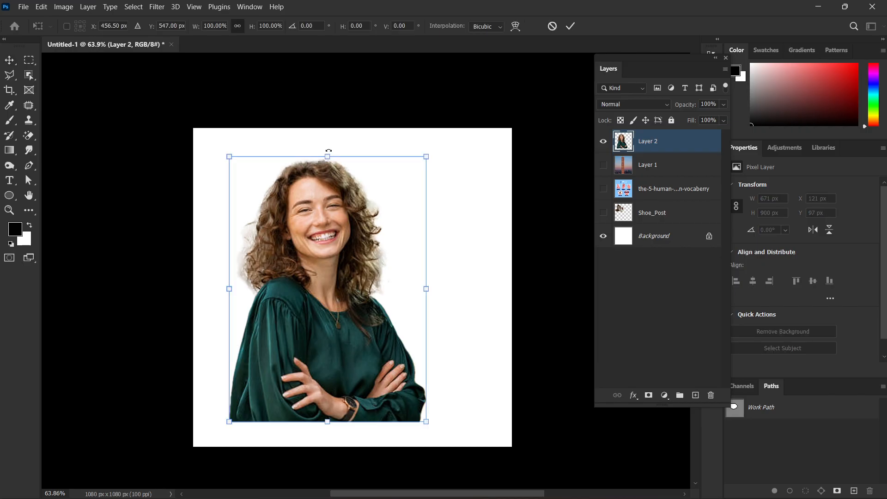
drag(329, 151, 327, 237)
key(ctrl+z)
drag(329, 309, 275, 220)
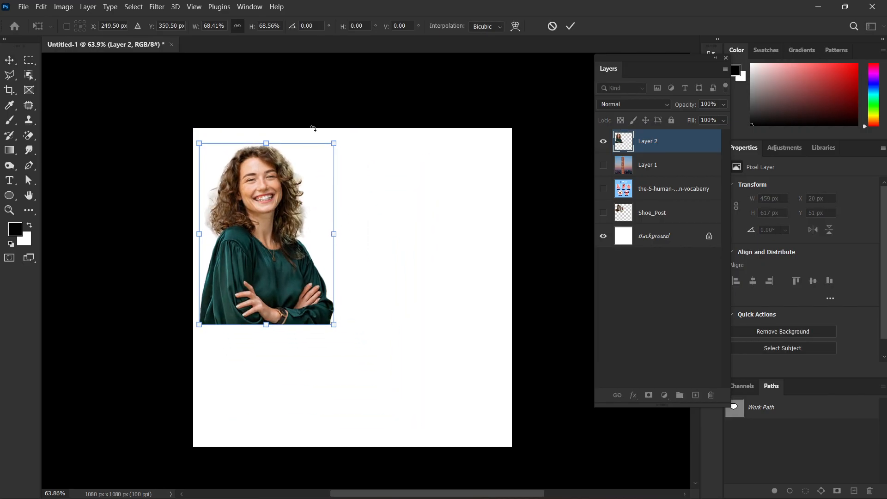
key(Return)
scroll(350, 211, down, 2)
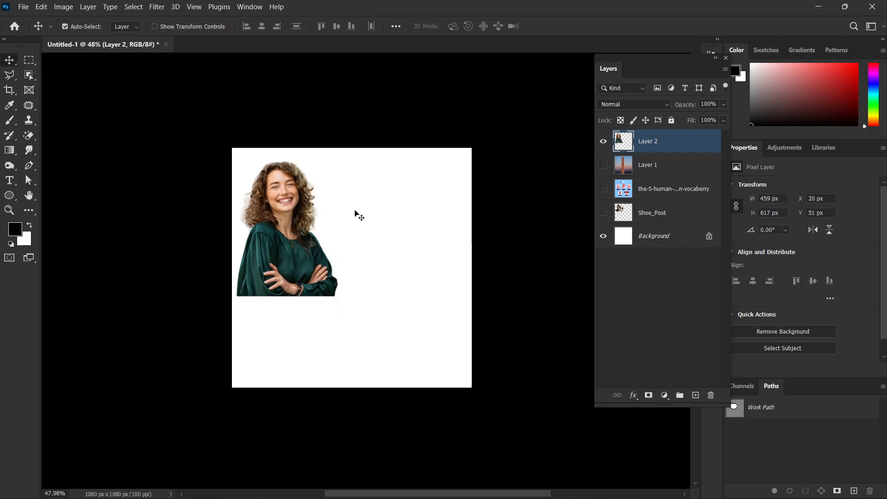
Switch to Chrome and open the preview of the Dreamstime photo of the man in a white T-shirt pointing sideways.
click(500, 485)
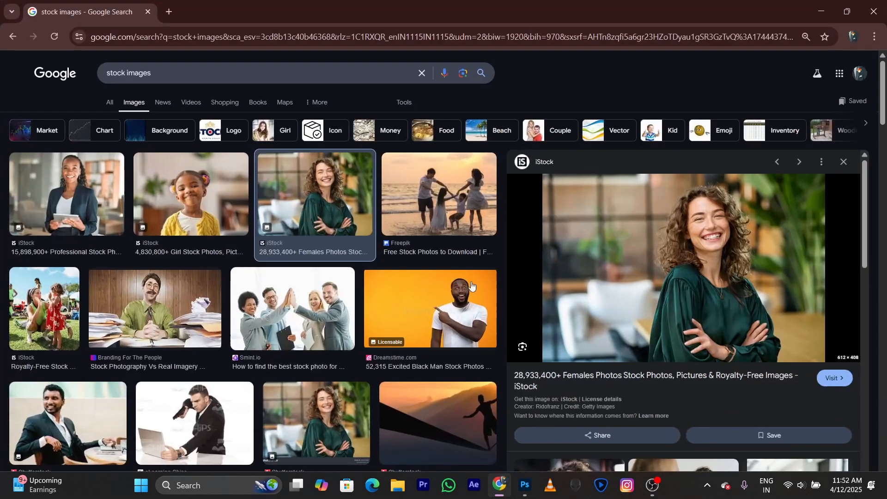
scroll(613, 366, down, 5)
scroll(628, 319, up, 3)
scroll(626, 321, down, 3)
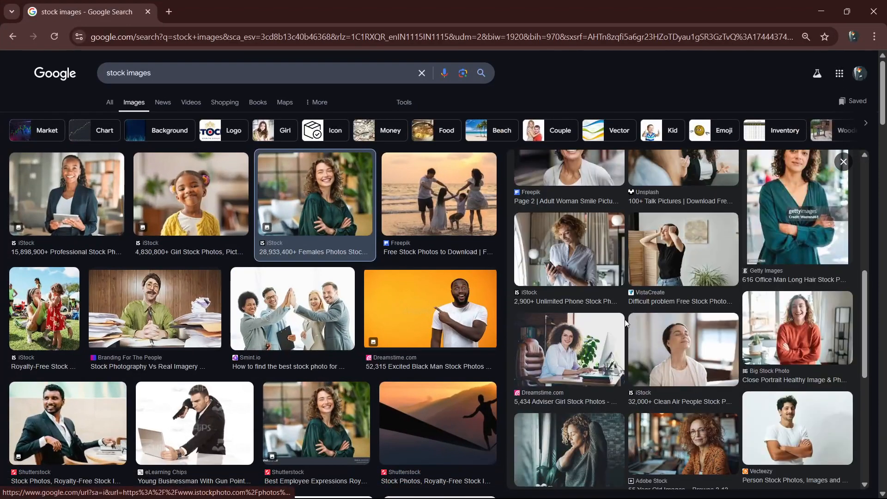
click(460, 317)
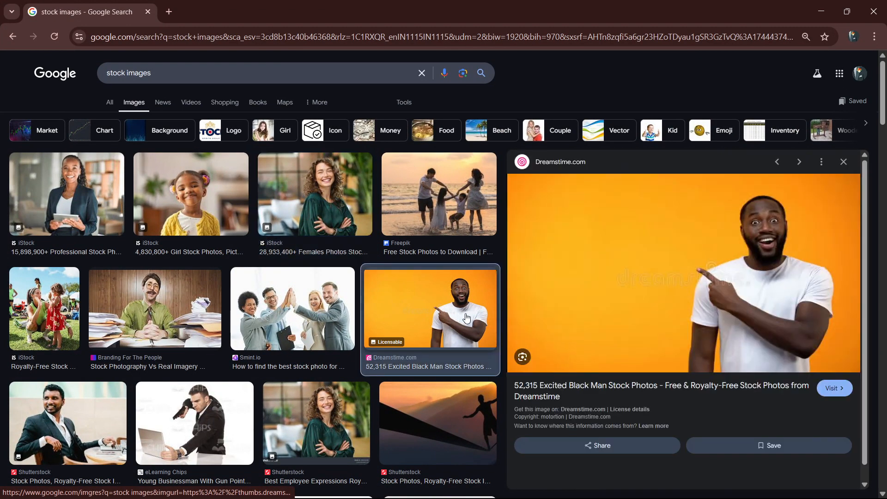
right_click(740, 258)
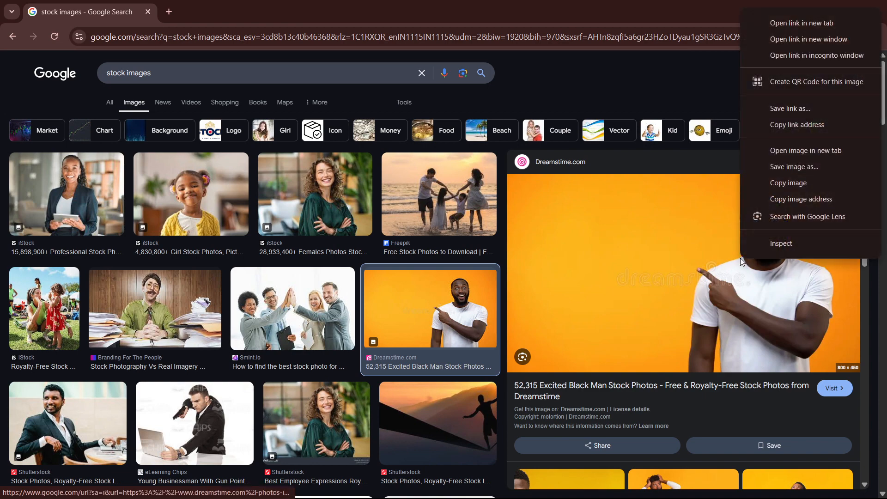
click(705, 300)
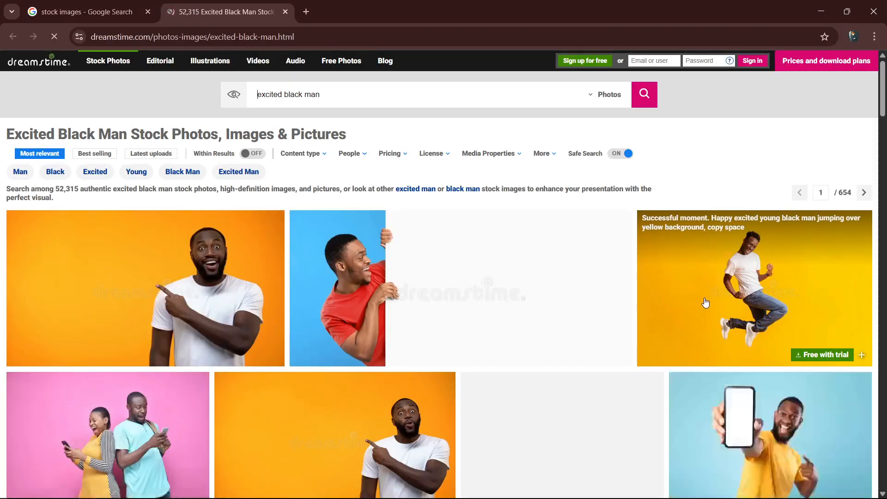
key(ctrl+w)
Open the related Dreamstime photo of the shocked man holding his head against a yellow background.
scroll(645, 300, down, 5)
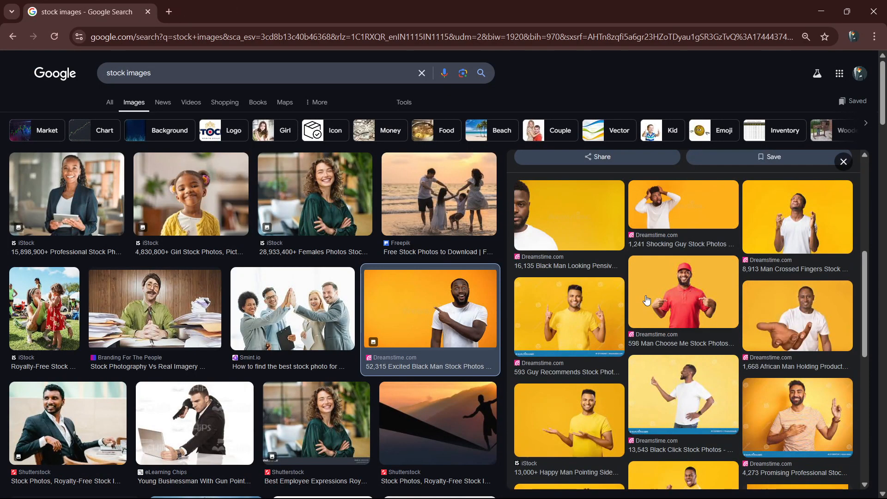
click(668, 254)
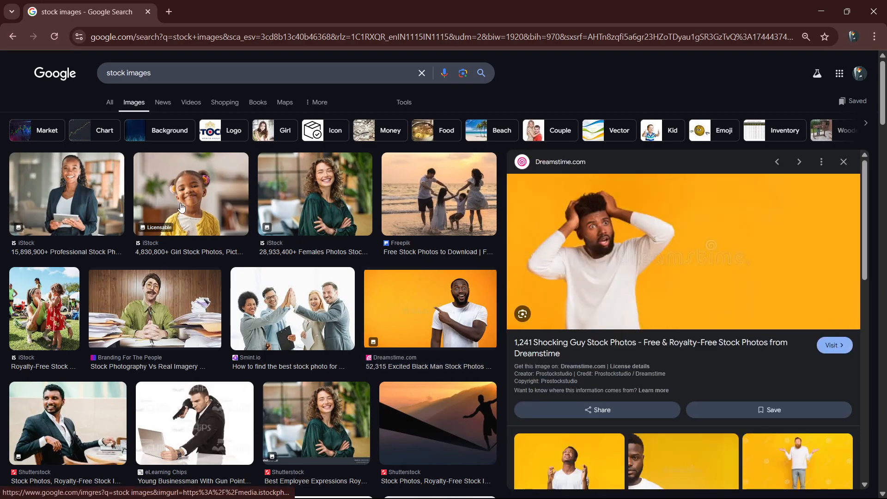
Find the Adobe Stock photo of the man in a blue T-shirt with crossed arms and copy the image.
click(182, 207)
scroll(784, 260, down, 6)
scroll(343, 343, down, 6)
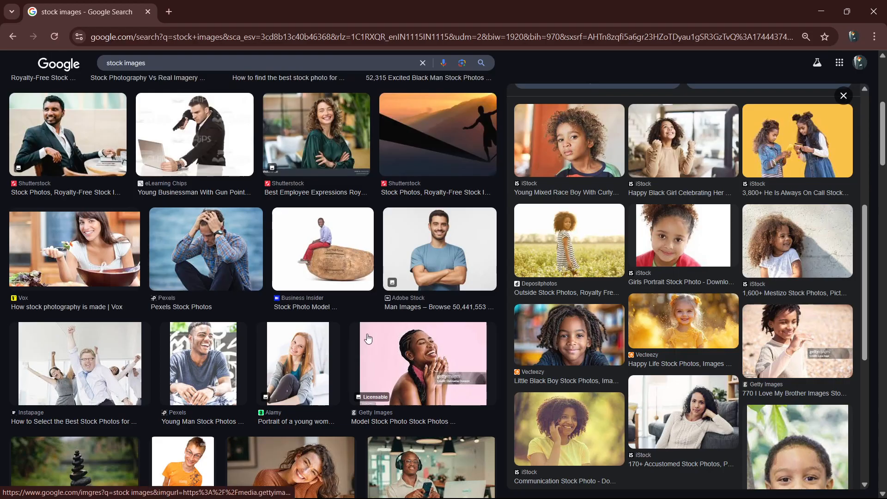
click(438, 251)
right_click(645, 255)
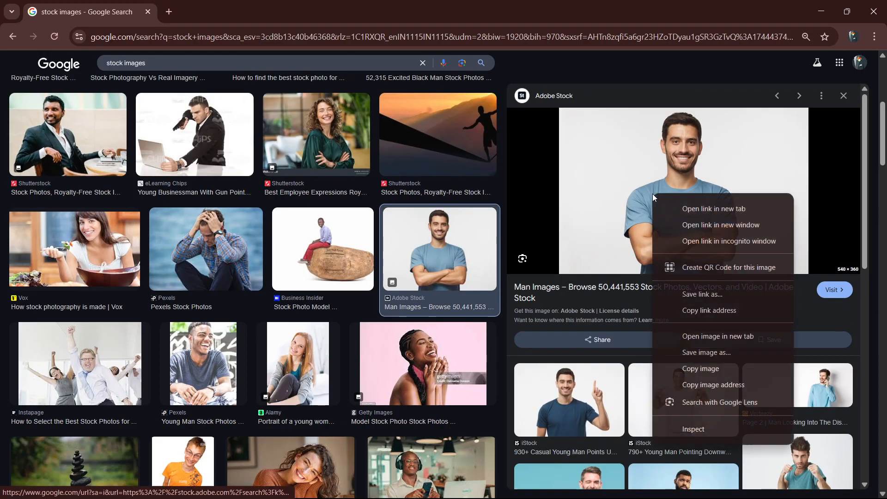
click(738, 368)
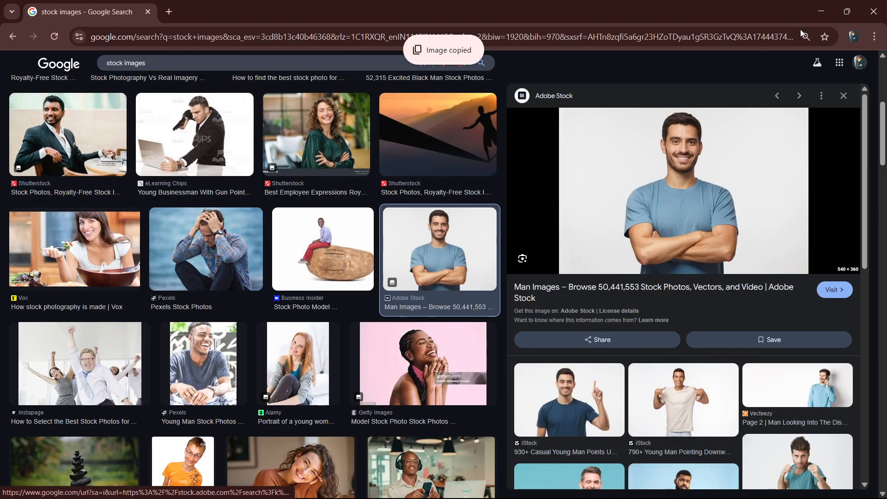
Switch to Photoshop, hide Layer 2 and paste the copied photo of the man as a new layer.
click(821, 11)
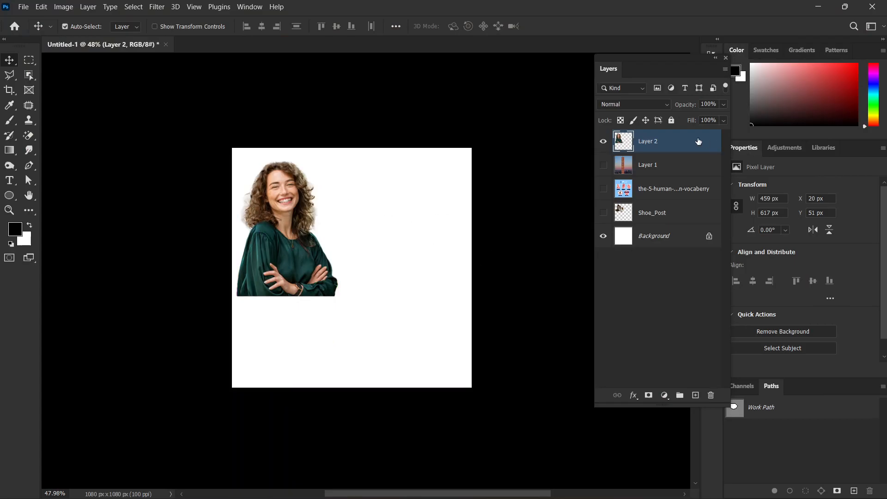
click(602, 140)
key(ctrl+v)
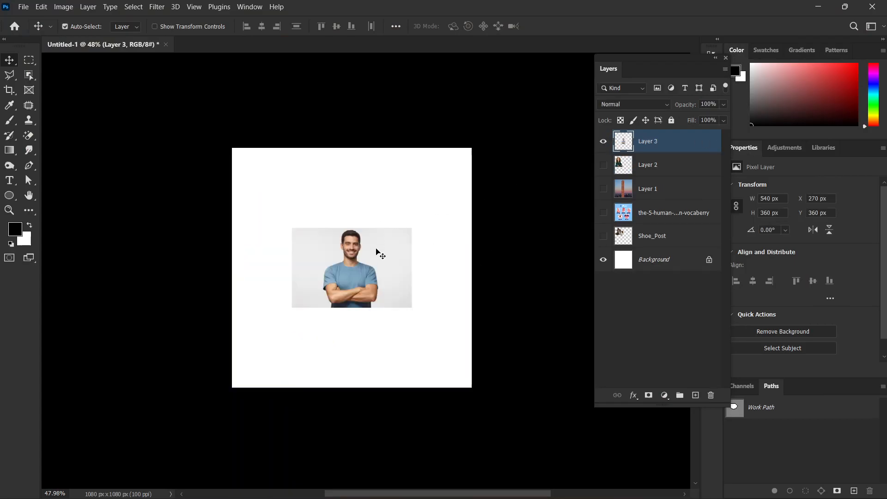
Try enlarging the man's photo to about 1190 × 793 px, and undo both the scaling and the paste.
key(ctrl+t)
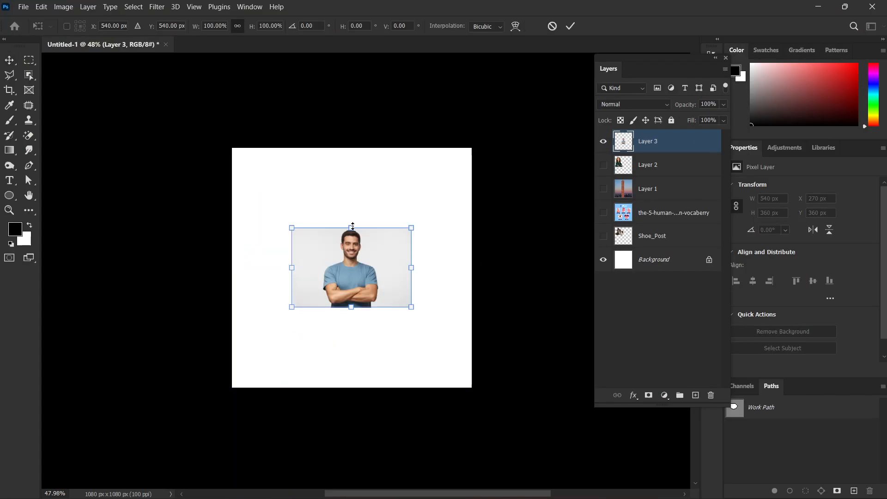
drag(351, 227, 351, 132)
key(Return)
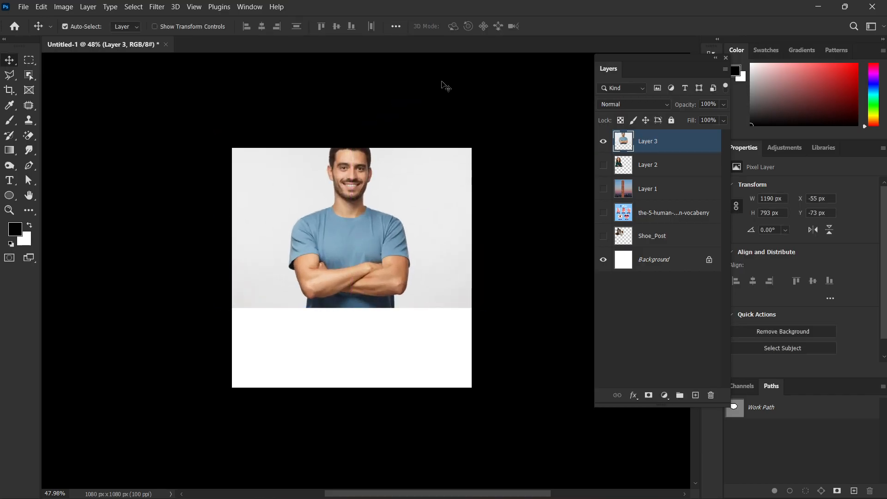
key(ctrl+z)
key(ctrl+z)
Switch to Chrome, close the image preview and filter the stock image results to Large size.
click(500, 485)
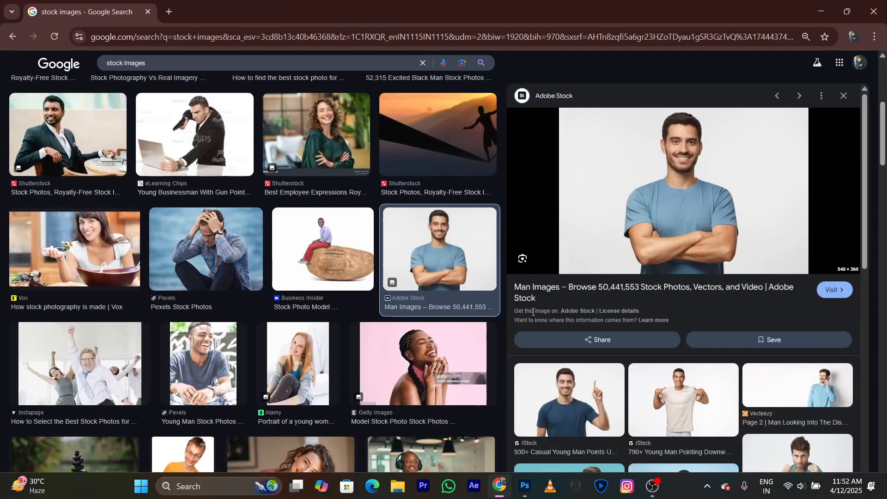
scroll(471, 254, down, 7)
scroll(248, 235, up, 10)
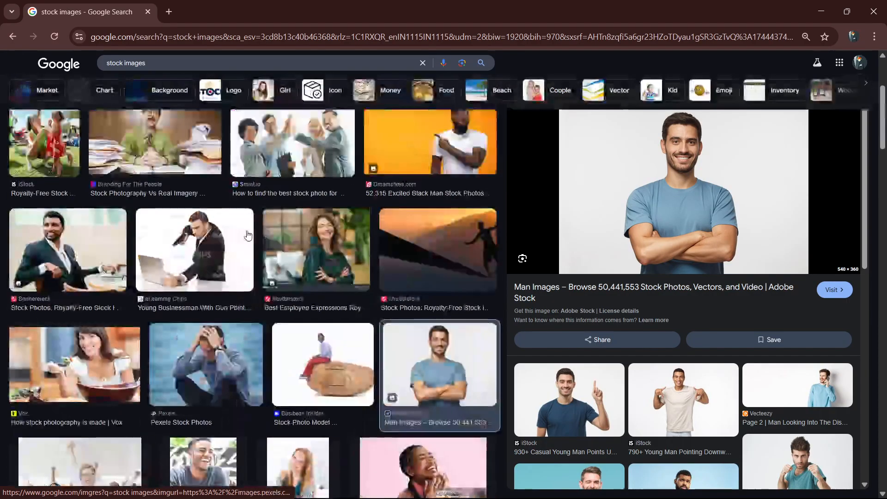
scroll(248, 235, up, 4)
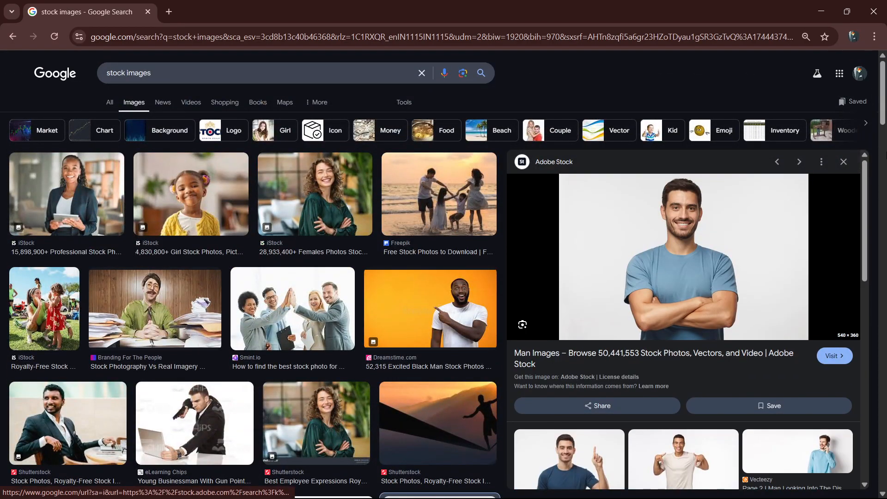
click(844, 163)
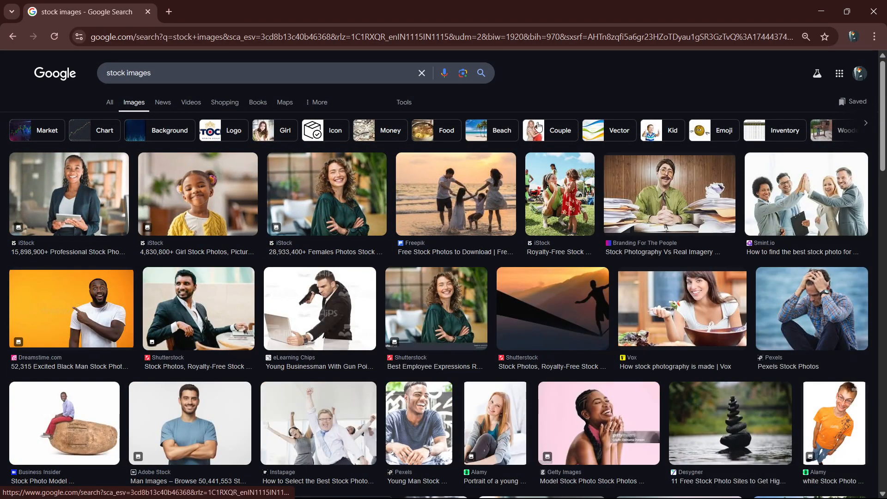
click(413, 107)
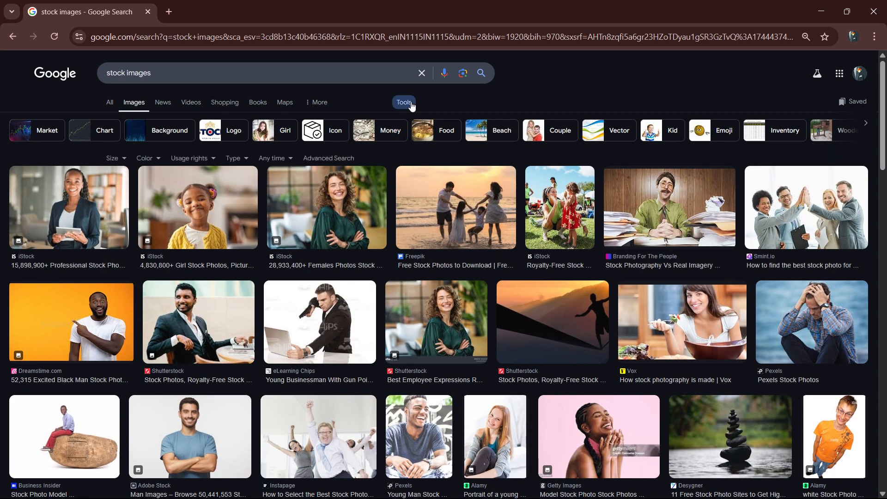
click(113, 159)
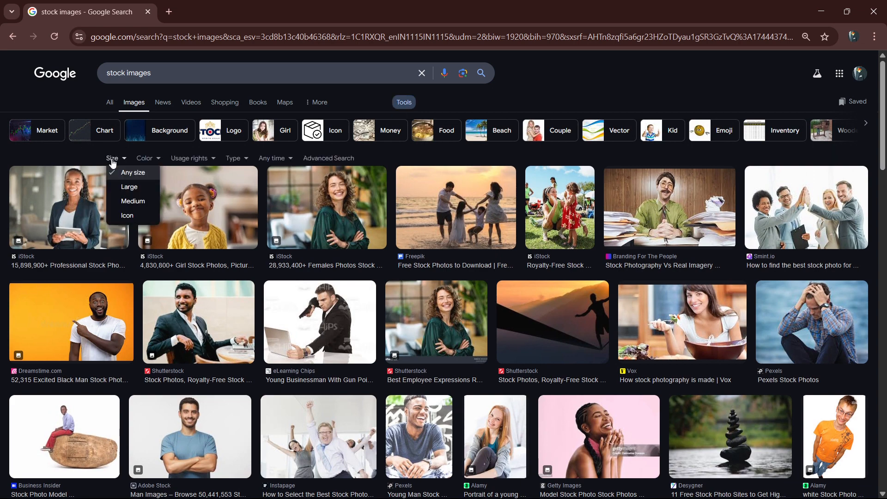
click(123, 188)
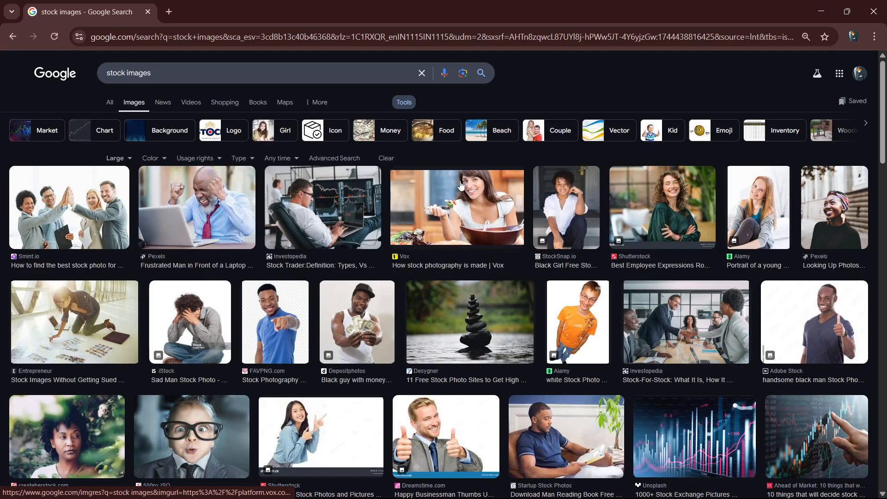
Copy the Vox photo of the woman eating salad and paste it into the Photoshop document.
click(467, 263)
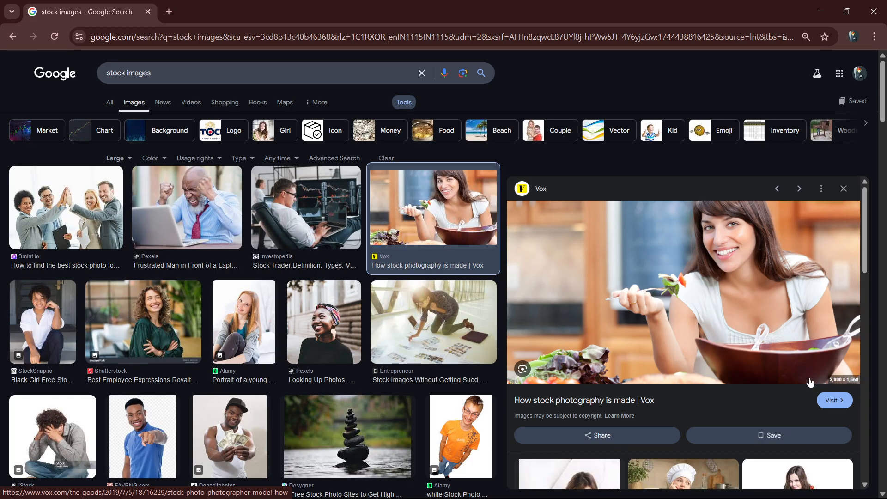
right_click(748, 308)
click(693, 228)
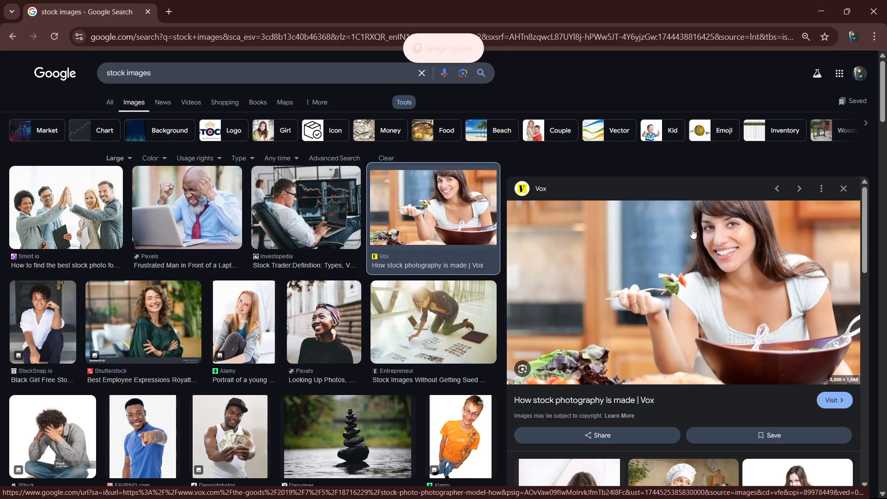
click(818, 9)
key(ctrl+v)
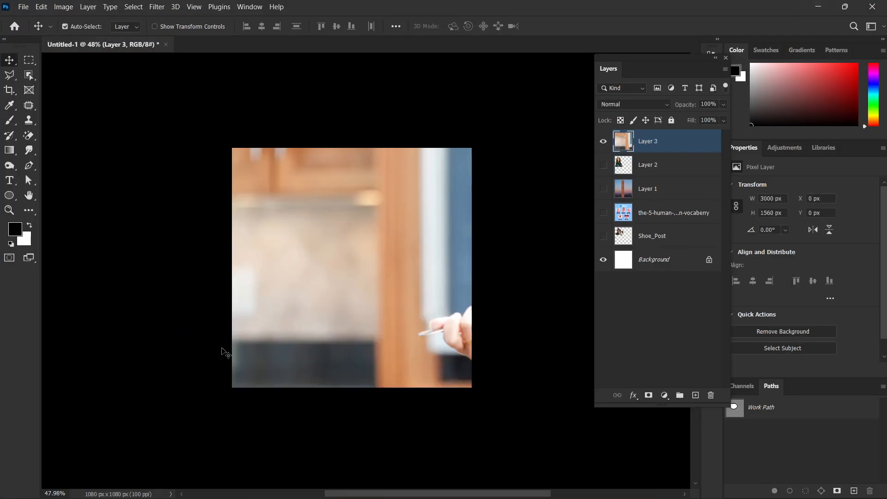
Scale the pasted salad photo down to about 30% and center it on the canvas.
key(t)
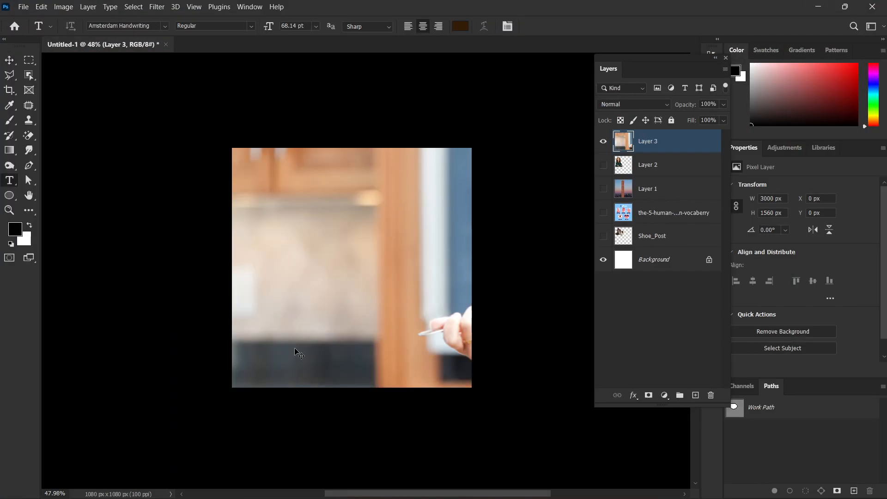
key(ctrl+t)
scroll(405, 336, down, 6)
key(alt+space)
click(459, 350)
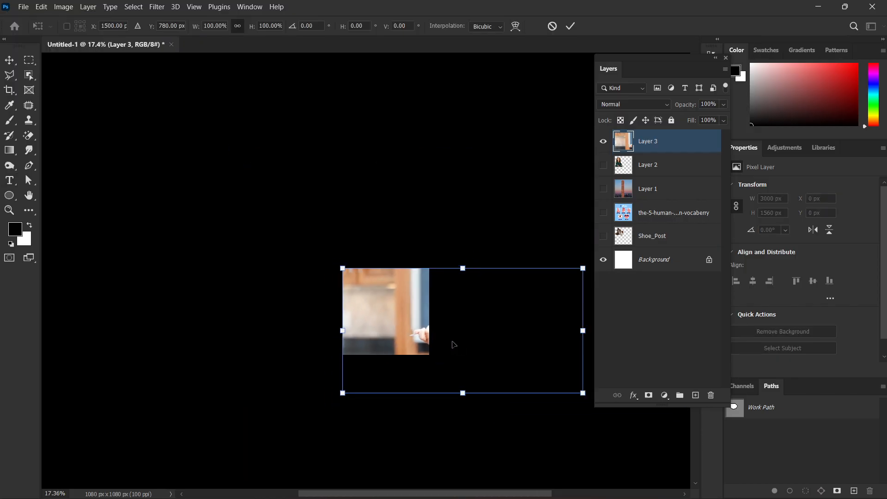
drag(465, 342, 397, 321)
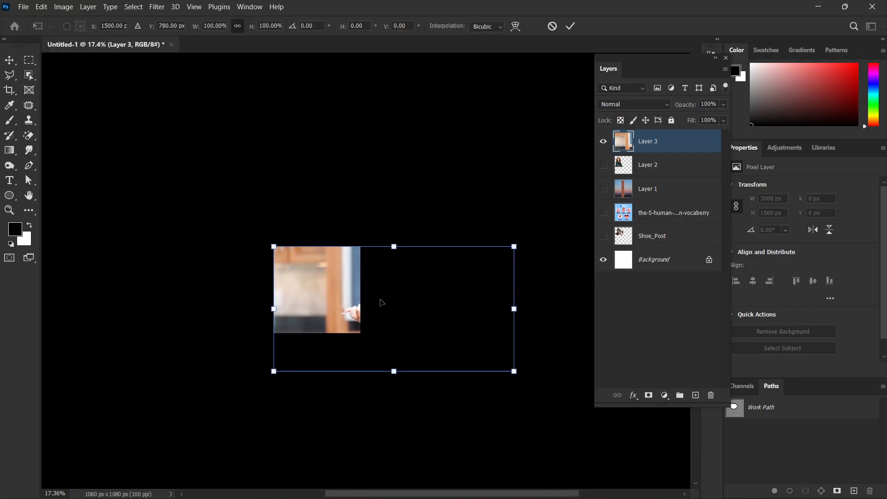
drag(514, 309, 347, 272)
drag(326, 307, 333, 290)
key(Return)
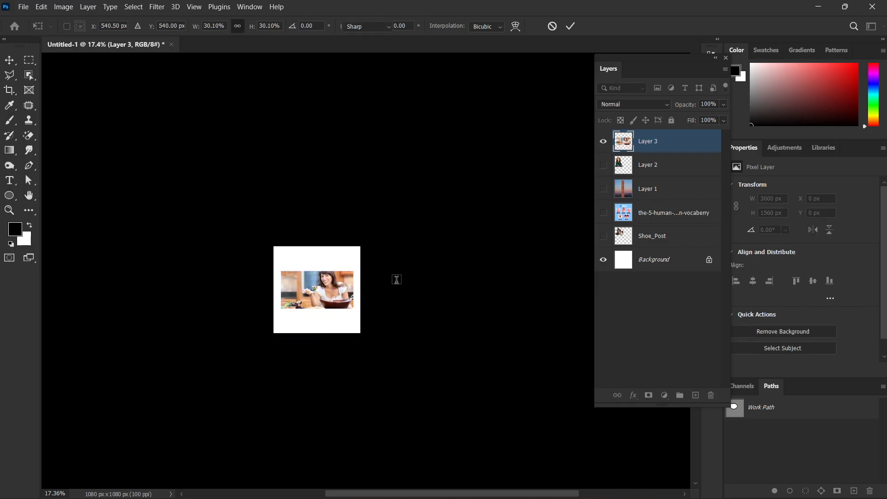
Enlarge the salad photo to about 1367 × 712 px and align its right edge with the canvas's right edge.
key(ctrl+0)
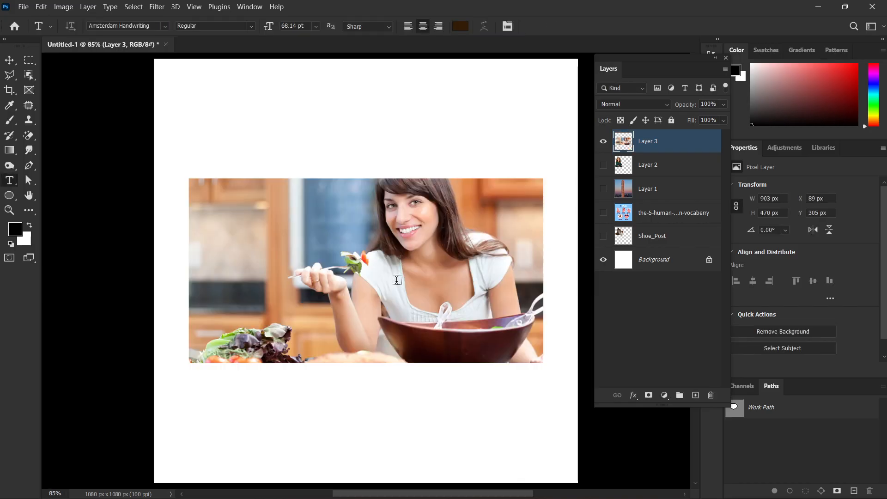
key(ctrl+t)
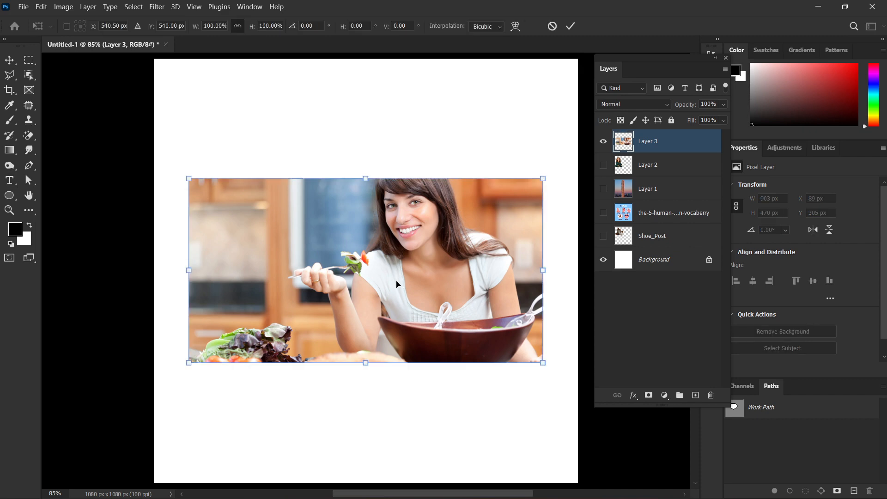
key(super)
key(super)
scroll(397, 294, down, 2)
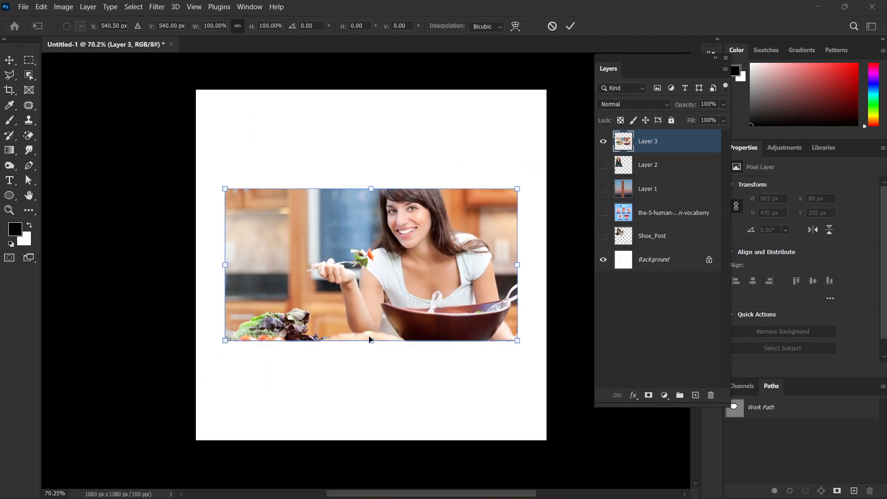
drag(372, 346, 373, 418)
drag(428, 337, 380, 307)
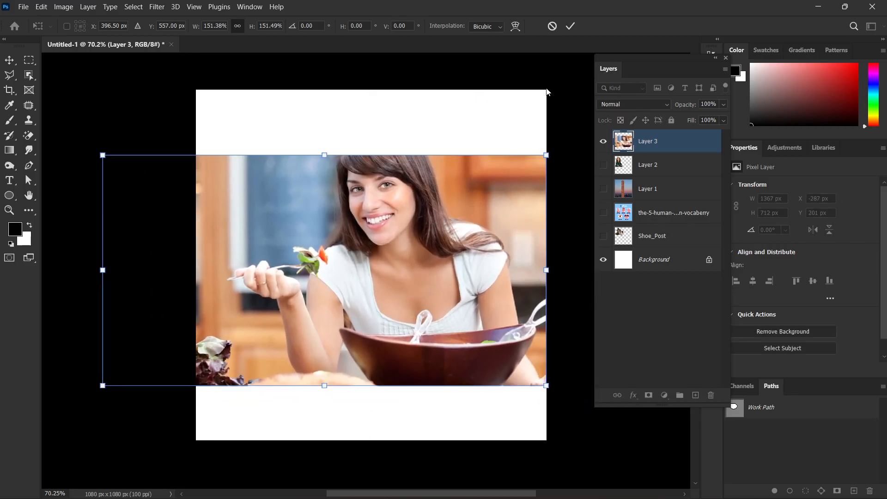
click(571, 26)
Select the woman in the salad photo with the Object Selection tool.
key(t)
scroll(416, 206, up, 2)
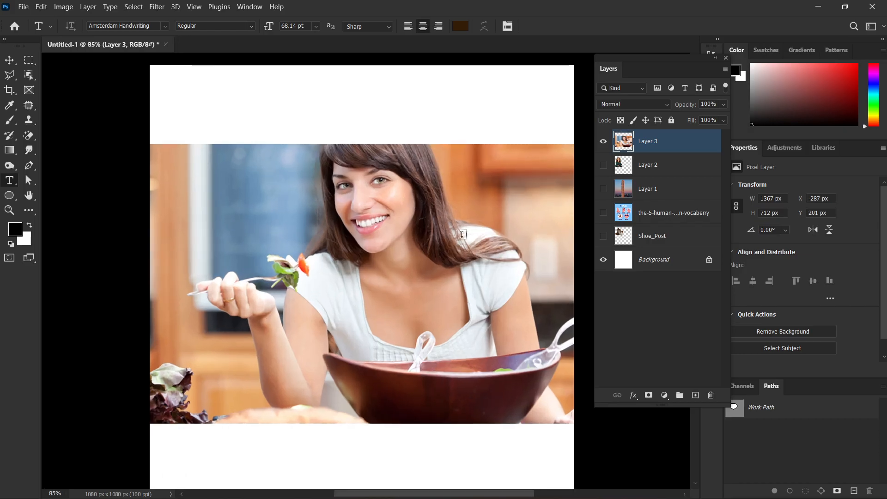
key(v)
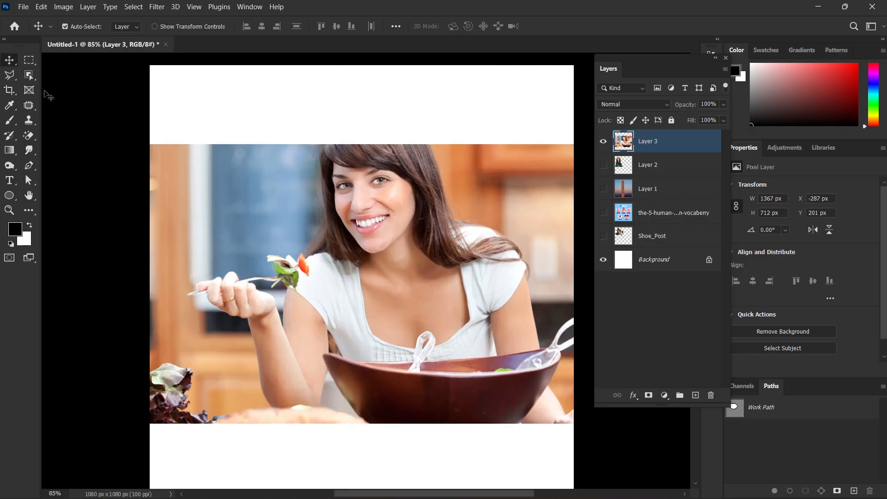
click(33, 74)
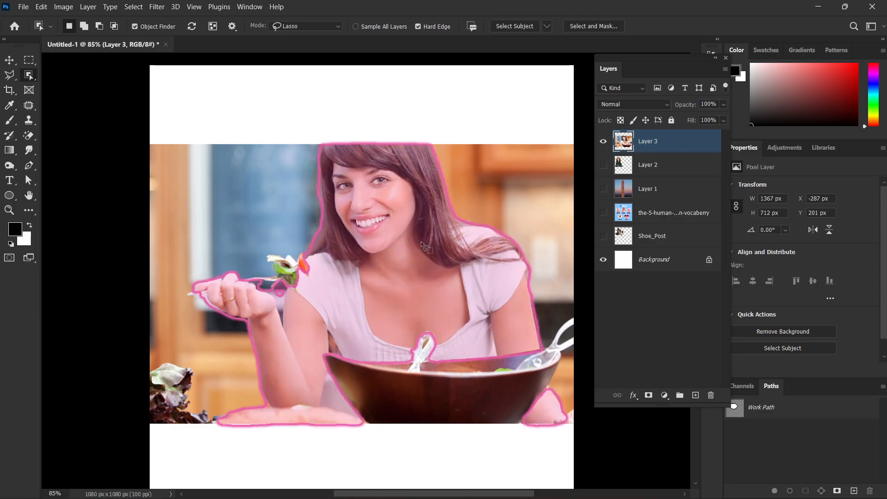
click(420, 241)
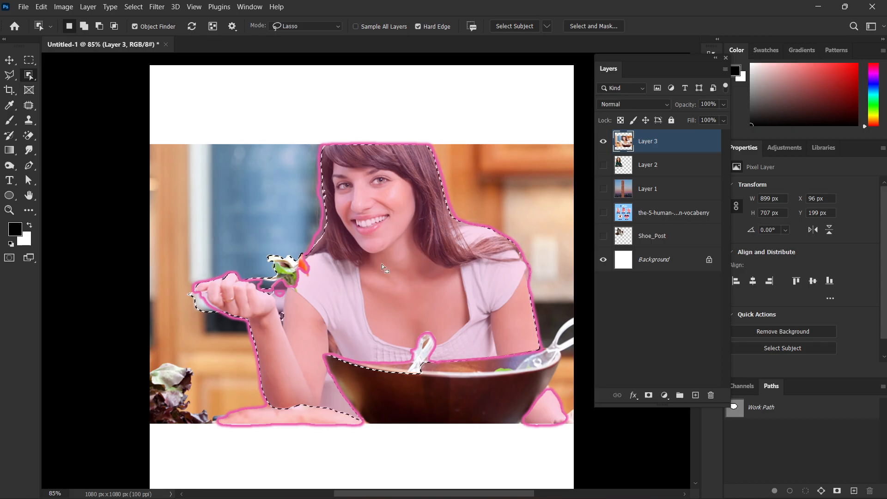
Set Object Selection to add to the selection and lasso loosely around the fork and the food on it.
click(84, 26)
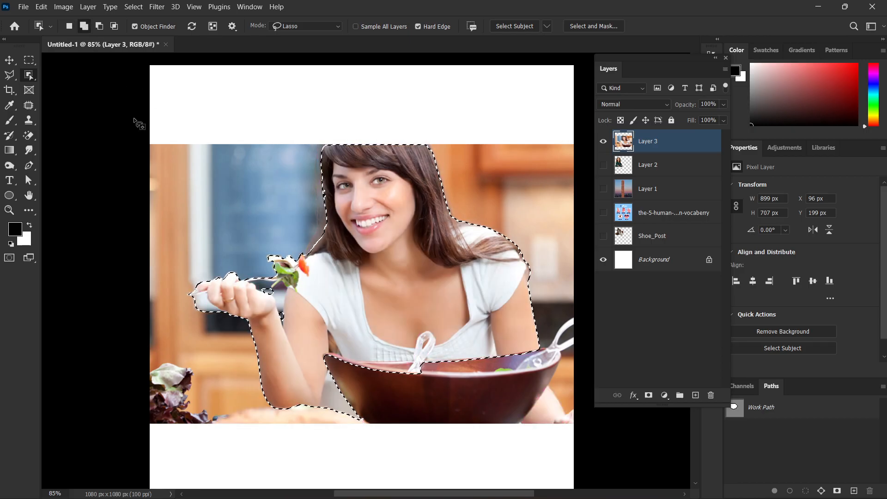
click(290, 279)
click(282, 278)
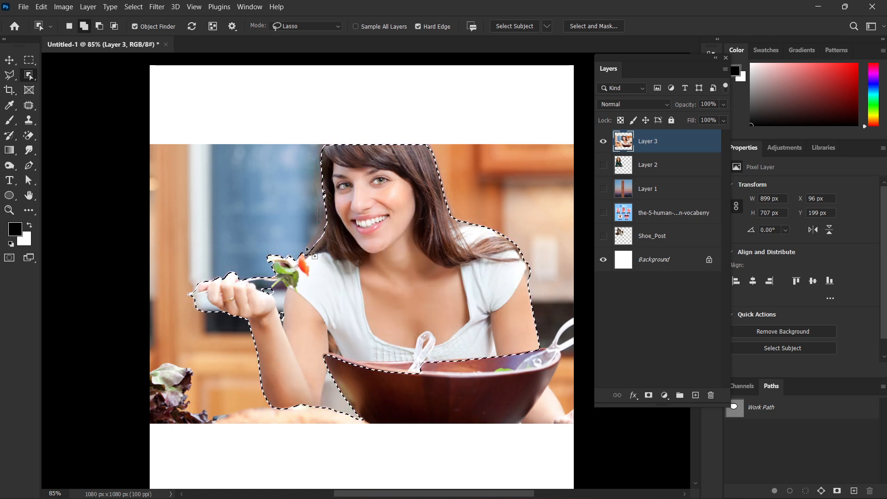
mouse_move(319, 274)
mouse_down()
mouse_move(309, 294)
mouse_move(289, 298)
mouse_up()
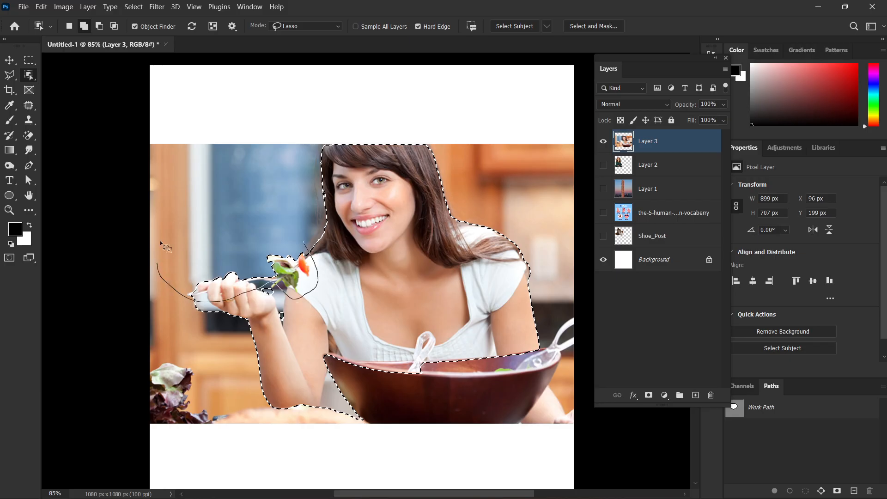
drag(160, 241, 302, 242)
scroll(291, 295, up, 3)
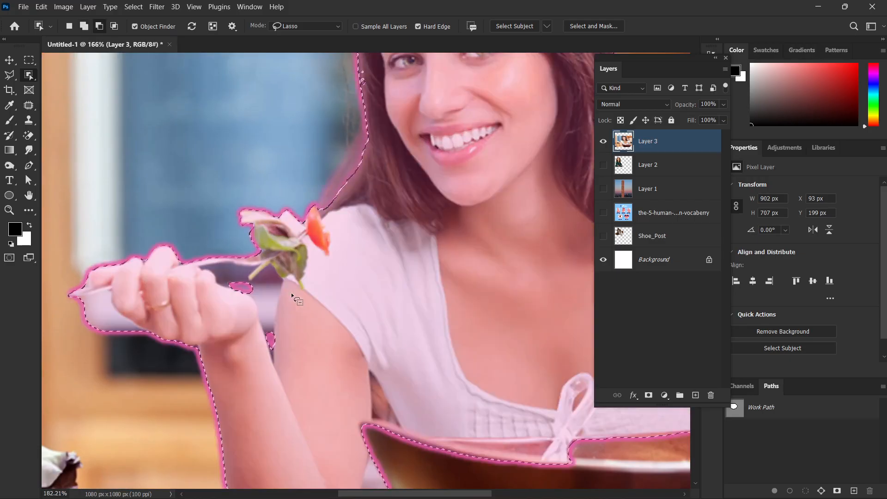
scroll(287, 343, down, 2)
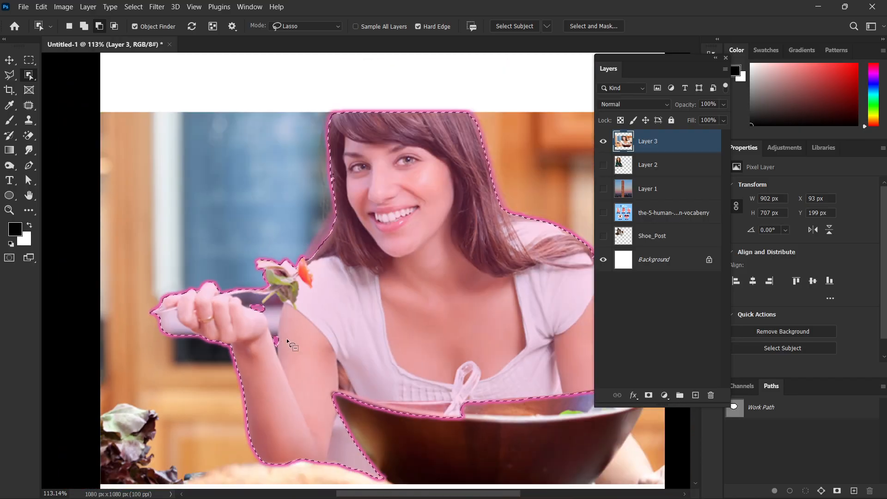
scroll(295, 328, down, 2)
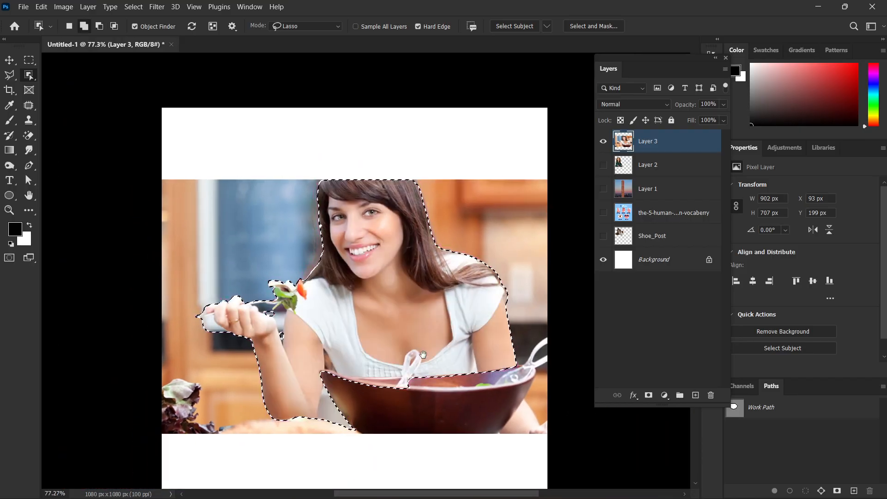
Lasso loosely around the forearm beside the bowl and the whole bowl with Object Selection to add them to the selection.
drag(423, 355, 345, 299)
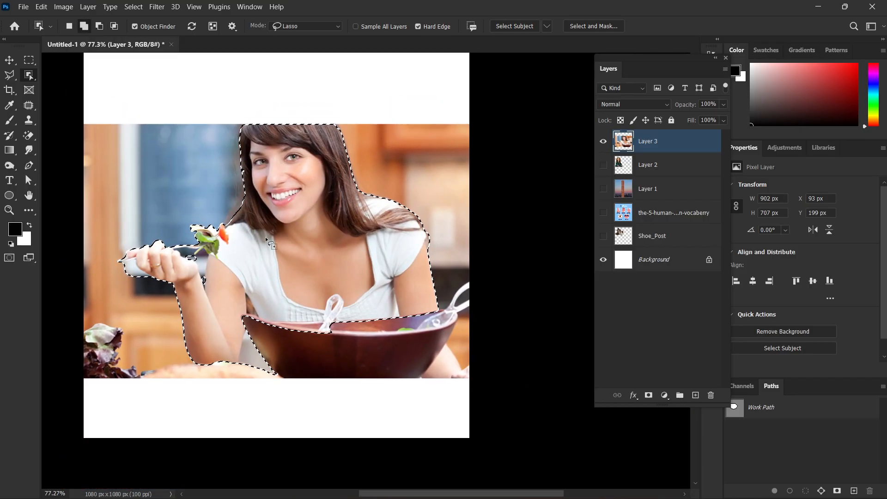
mouse_move(442, 333)
mouse_down()
mouse_move(472, 363)
mouse_move(394, 398)
mouse_move(369, 356)
mouse_up()
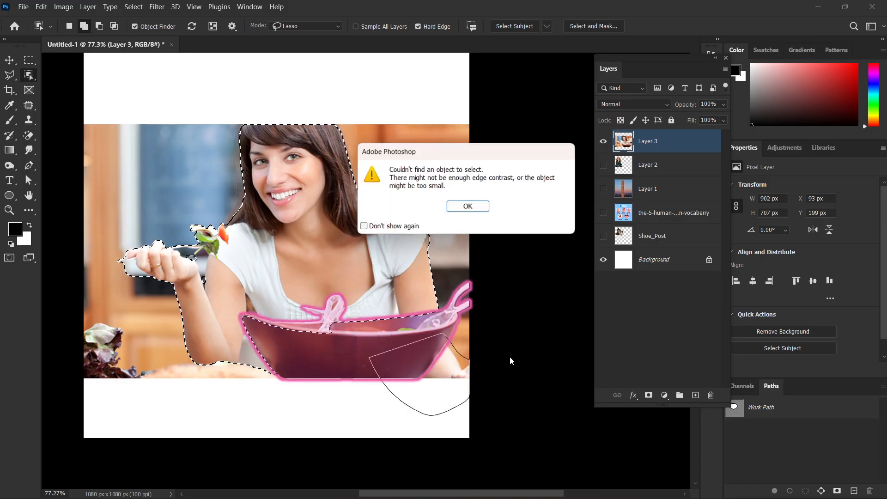
click(468, 208)
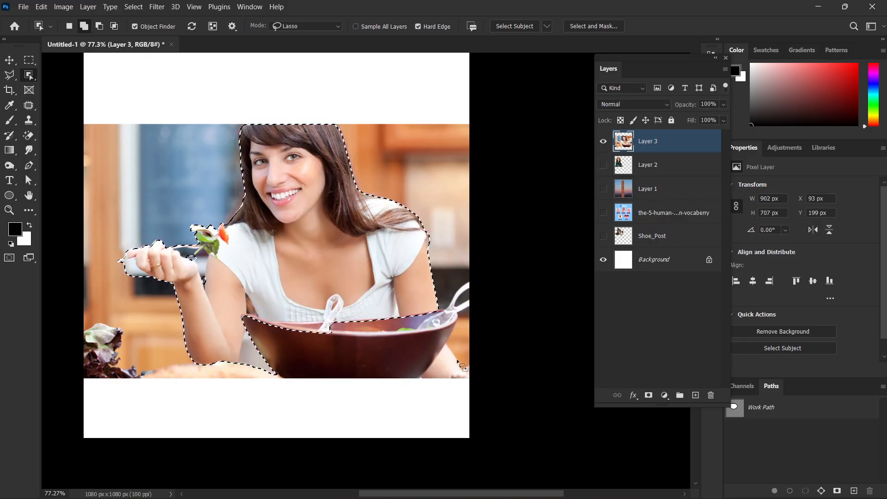
mouse_move(516, 386)
mouse_down()
mouse_move(379, 447)
mouse_move(191, 395)
mouse_up()
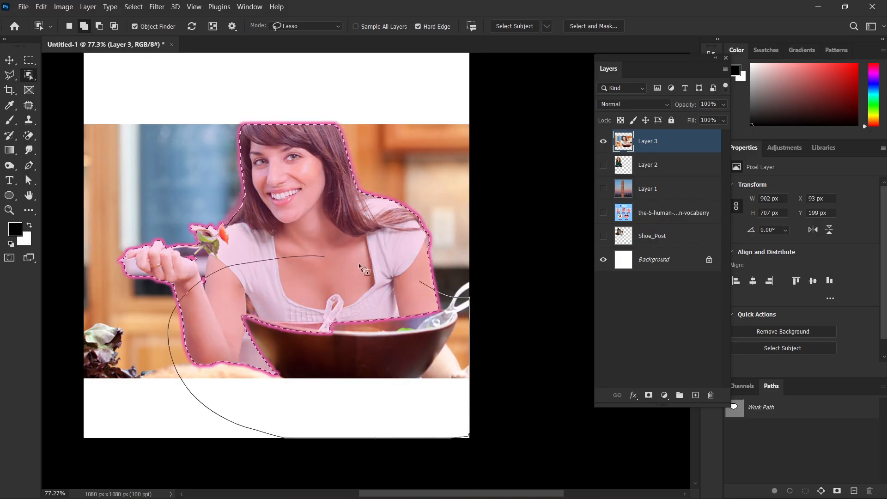
Try to add the forearm beside the bowl with closer Object Selection lassos around it and the bowl's lower edge.
scroll(465, 341, up, 4)
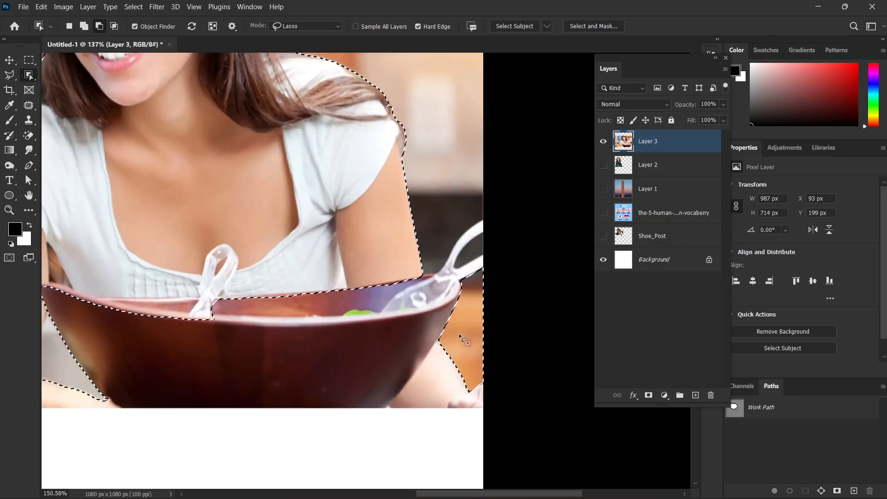
drag(353, 476, 482, 418)
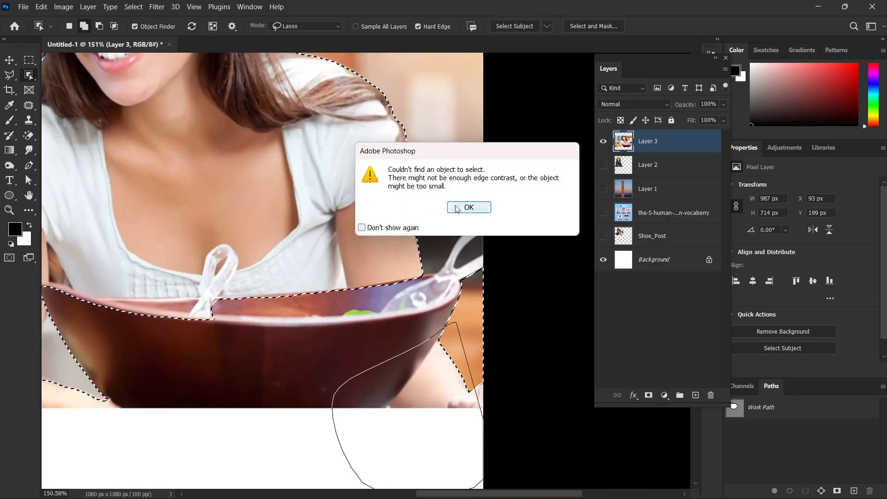
click(468, 208)
scroll(492, 389, down, 1)
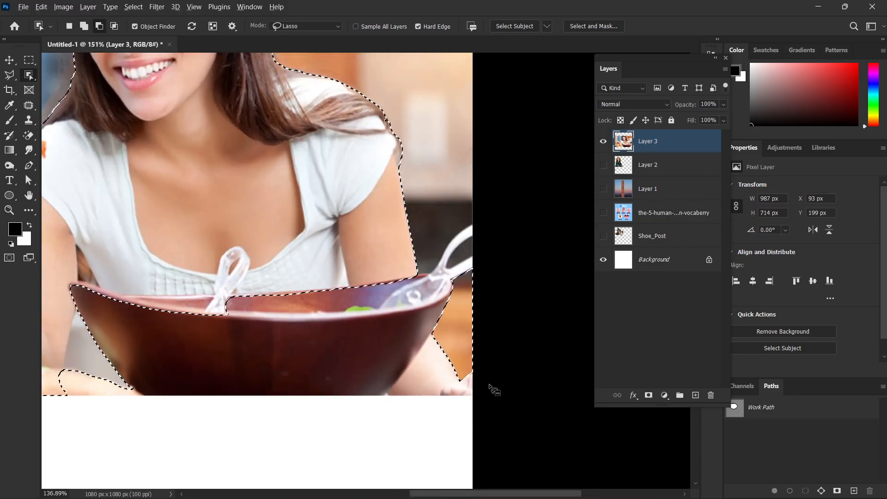
scroll(494, 389, down, 4)
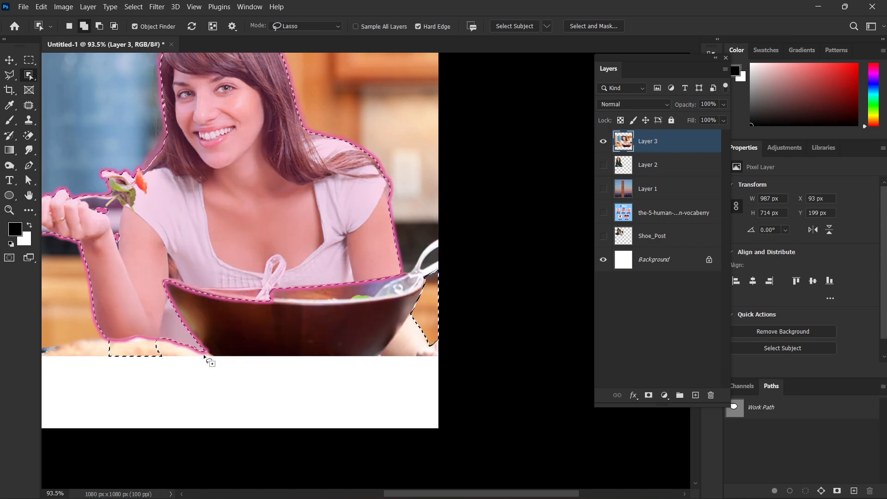
drag(435, 368, 415, 302)
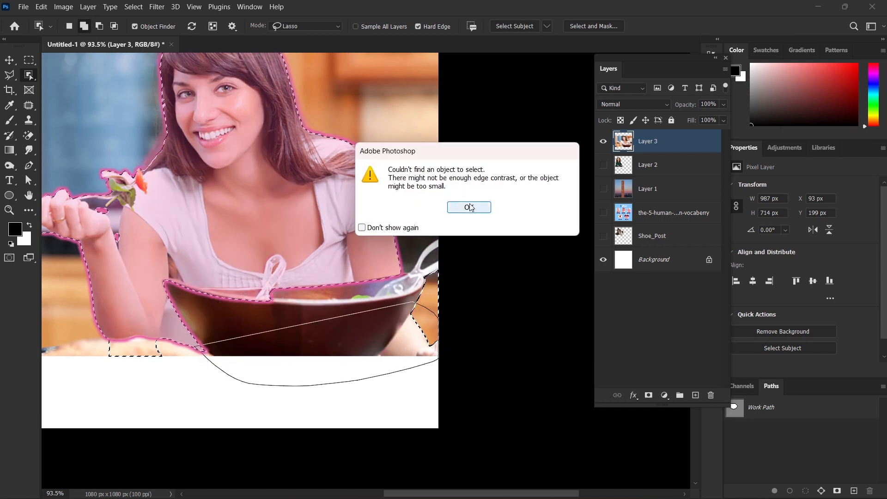
click(469, 207)
Add the salad bowl and the serving utensil's handle to the selection with Object Selection.
mouse_move(220, 388)
mouse_down()
mouse_move(457, 369)
mouse_move(428, 252)
mouse_move(266, 253)
mouse_up()
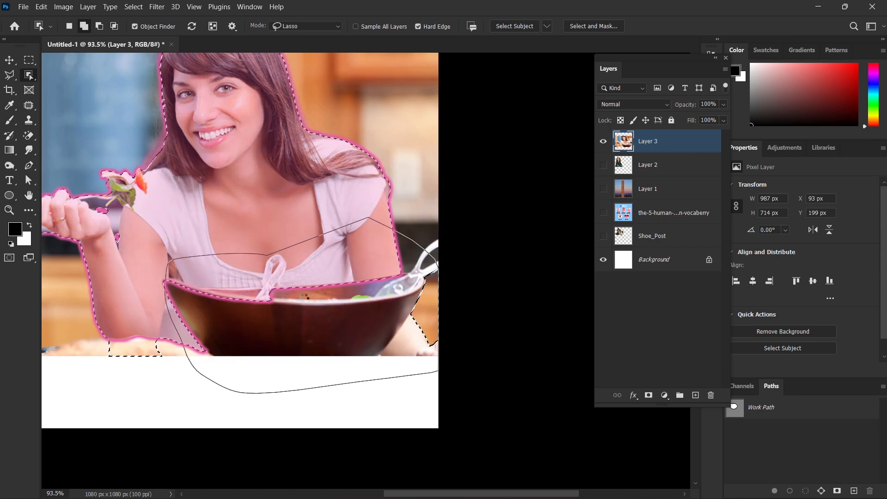
scroll(431, 343, up, 2)
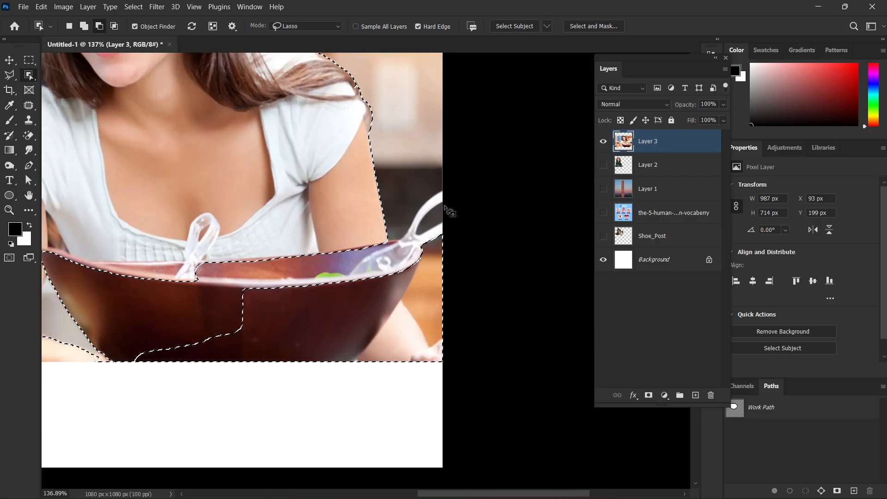
click(438, 198)
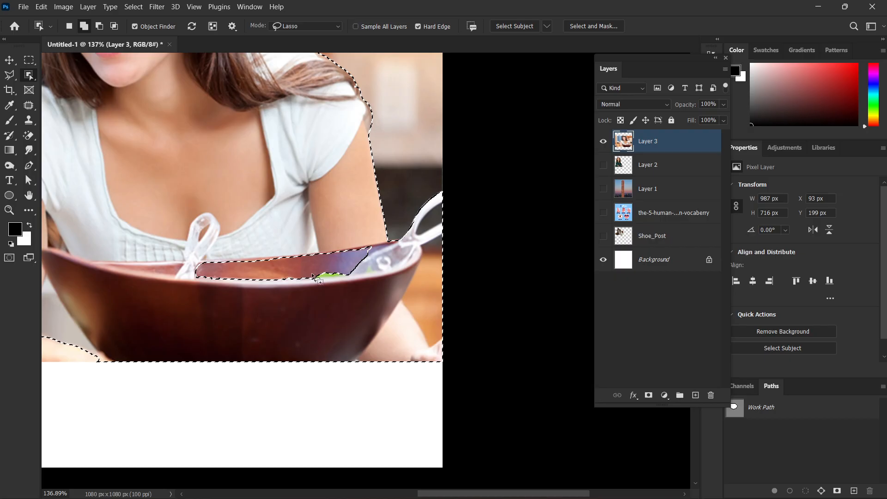
Add the unselected interior of the bowl to the selection with the freehand Lasso tool.
scroll(314, 277, down, 3)
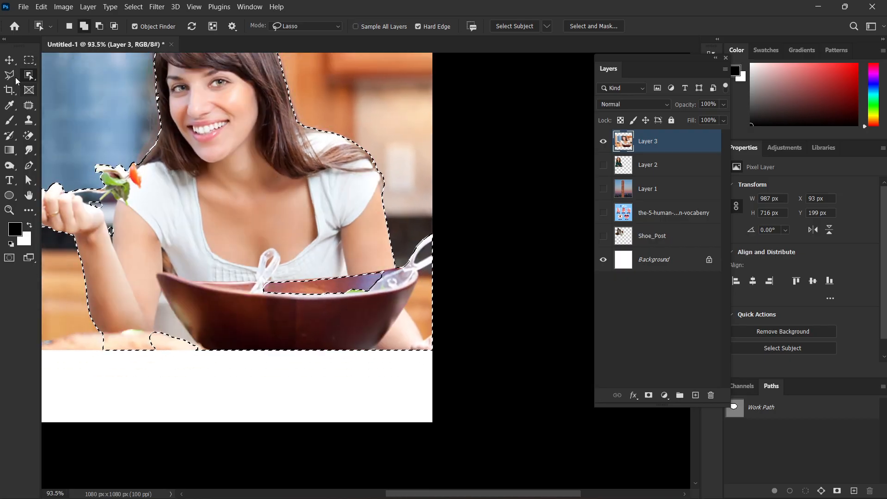
click(15, 75)
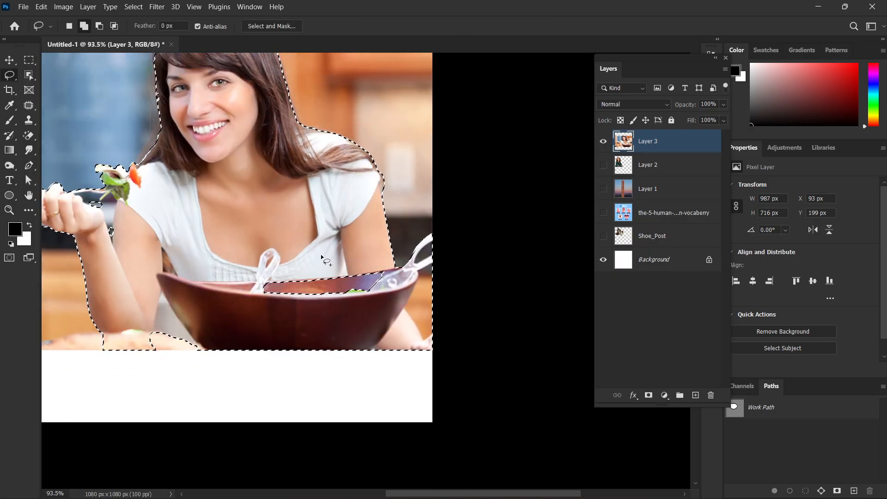
mouse_move(325, 248)
mouse_down()
mouse_move(248, 264)
mouse_move(270, 333)
mouse_up()
drag(394, 299, 384, 272)
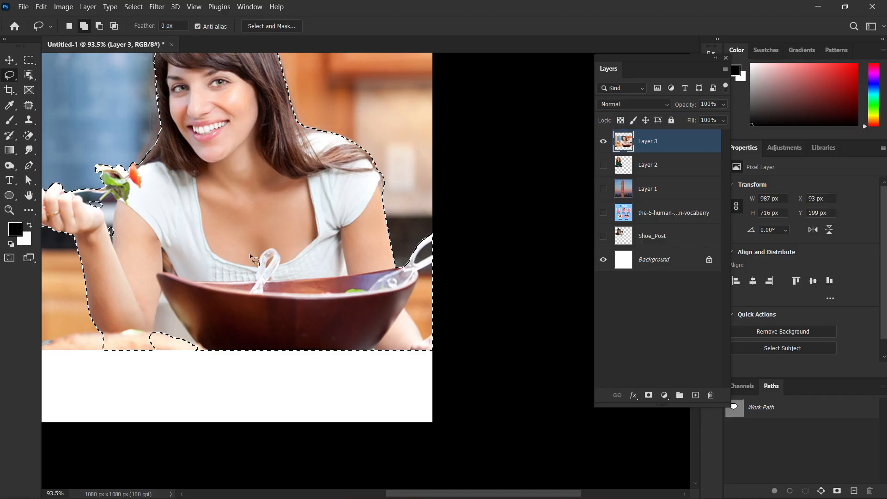
Subtract the background between the bowl, forearm and photo edge, and inside the utensil handle's loop, with the Lasso.
scroll(421, 298, up, 5)
drag(455, 295, 437, 286)
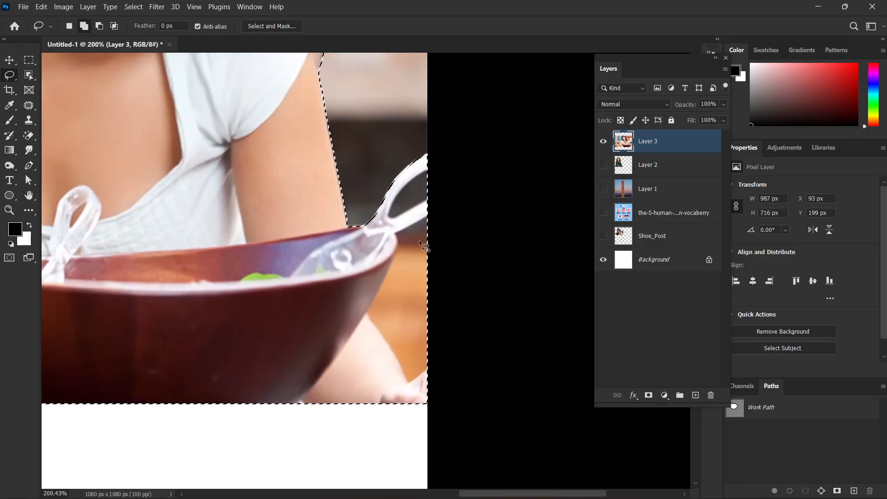
key(alt)
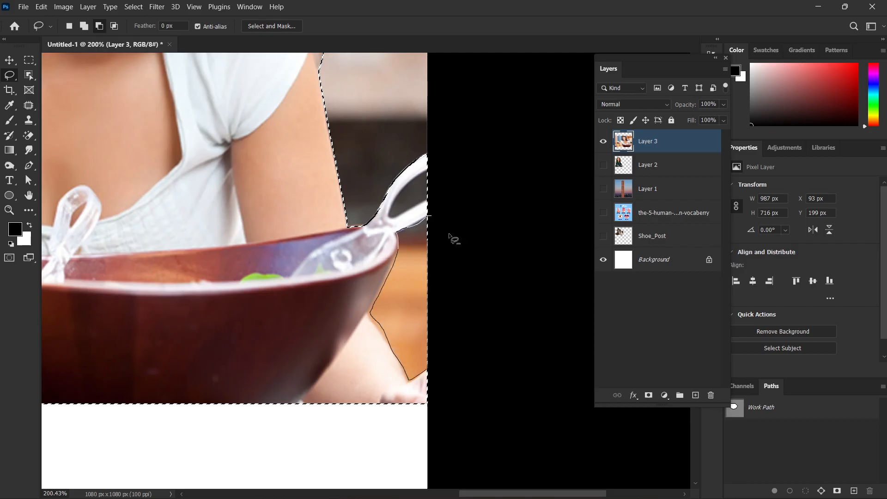
drag(450, 238, 432, 260)
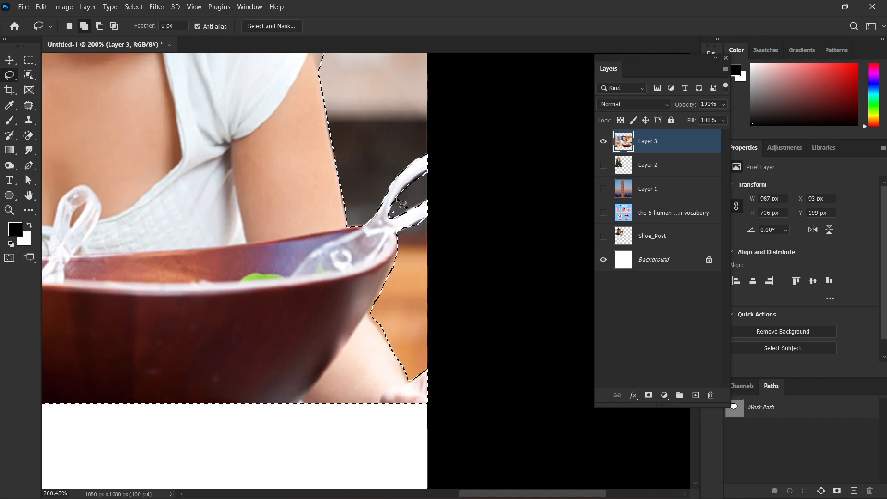
Subtract the bread strip beneath the woman's raised arm, up to the bowl's base, from the selection.
scroll(400, 212, down, 5)
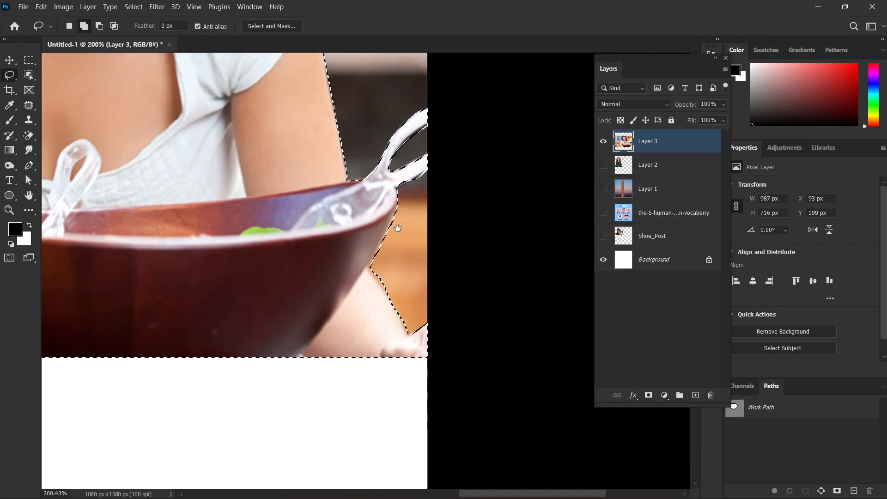
drag(241, 292, 369, 310)
scroll(307, 318, up, 2)
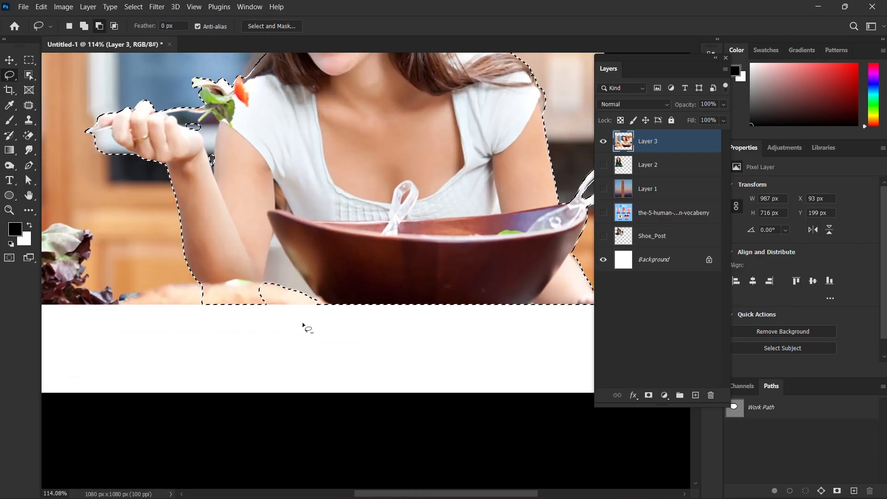
scroll(309, 312, up, 3)
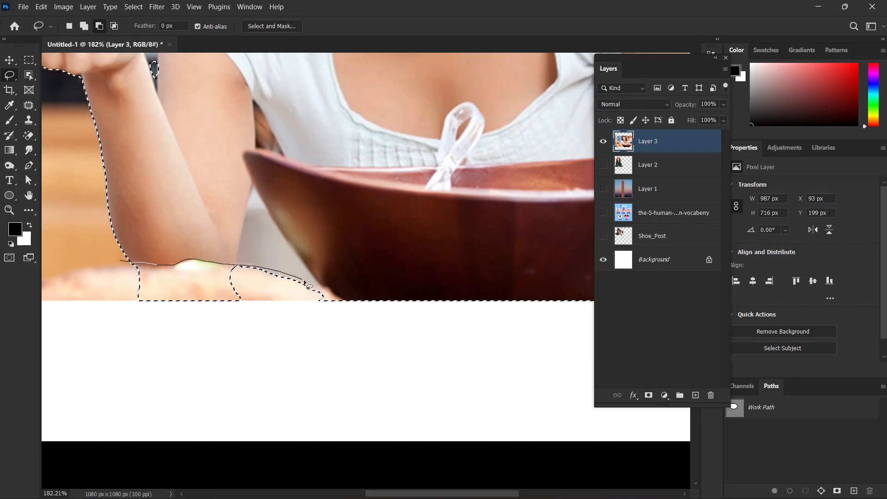
mouse_move(345, 299)
mouse_down()
mouse_move(85, 376)
mouse_move(115, 295)
mouse_up()
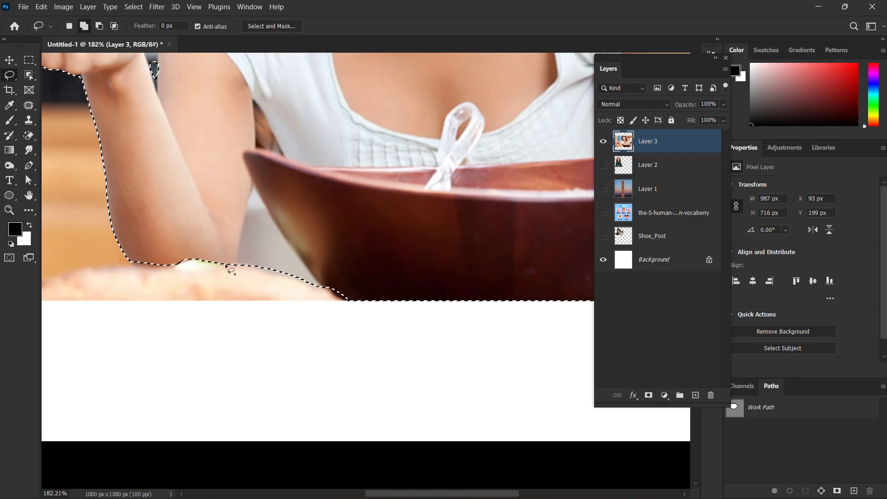
Subtract the pale triangular gap between the woman's upper arm and the bowl from the selection.
scroll(256, 209, up, 2)
drag(255, 209, 248, 263)
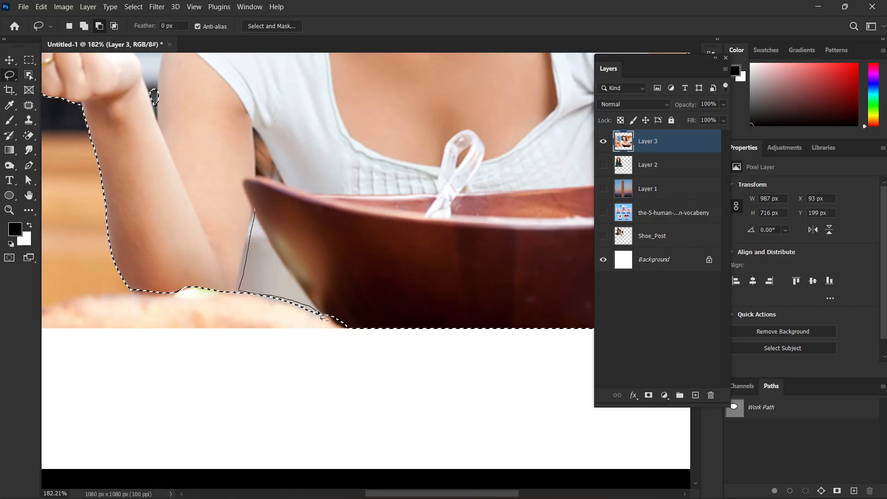
mouse_move(260, 221)
mouse_down()
mouse_move(250, 261)
mouse_move(264, 279)
mouse_up()
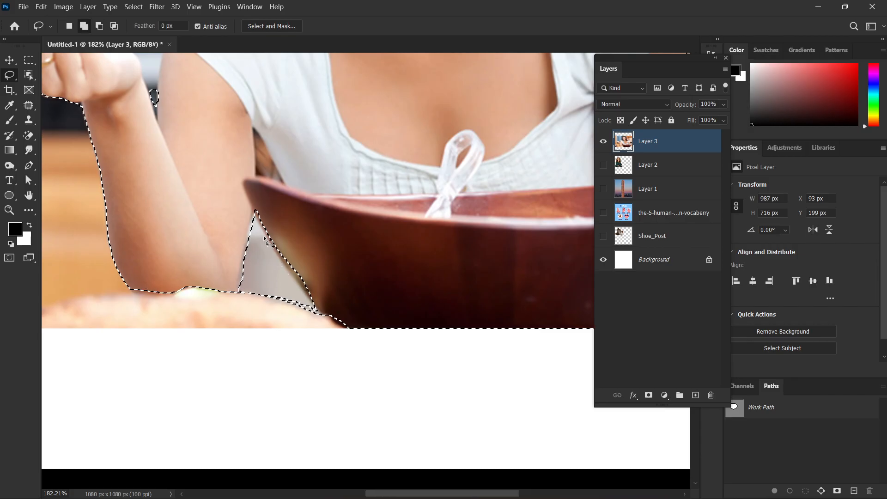
Refine the selection edge along the bowl's lower side next to the gap with small Lasso corrections.
drag(277, 247, 295, 272)
drag(347, 331, 347, 330)
drag(276, 248, 290, 270)
drag(332, 318, 333, 319)
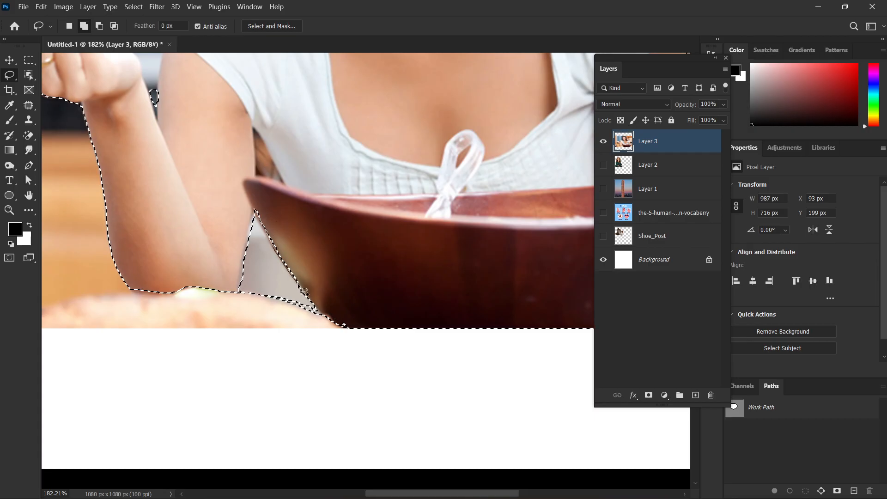
drag(328, 247, 329, 295)
key(alt)
mouse_move(352, 306)
mouse_down()
mouse_move(345, 332)
mouse_move(361, 327)
mouse_up()
Subtract the background beneath the fork handle beside the woman's hand from the selection.
scroll(319, 300, down, 2)
drag(314, 268, 233, 384)
drag(266, 175, 381, 292)
drag(279, 320, 418, 231)
scroll(210, 270, up, 7)
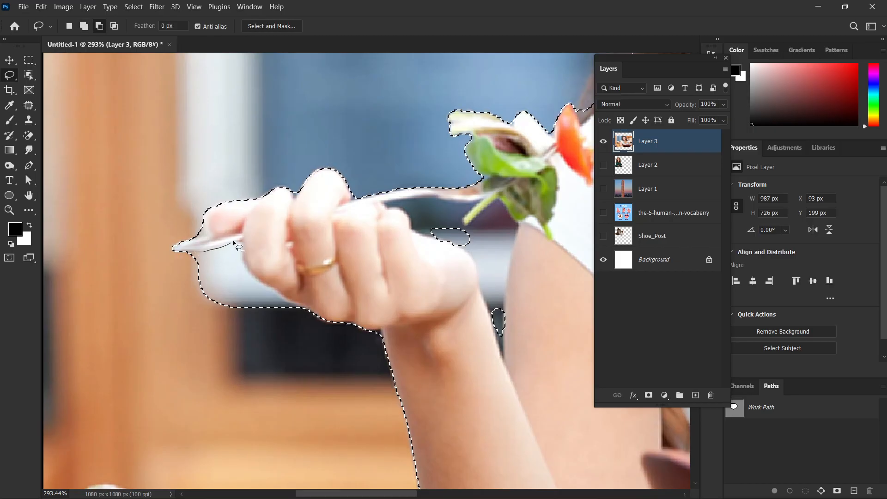
Subtract the background under the fork handle and along the underside of the hand from the selection down to the wrist, using the Lasso tool.
mouse_move(233, 241)
mouse_down()
mouse_move(245, 266)
mouse_move(94, 276)
mouse_up()
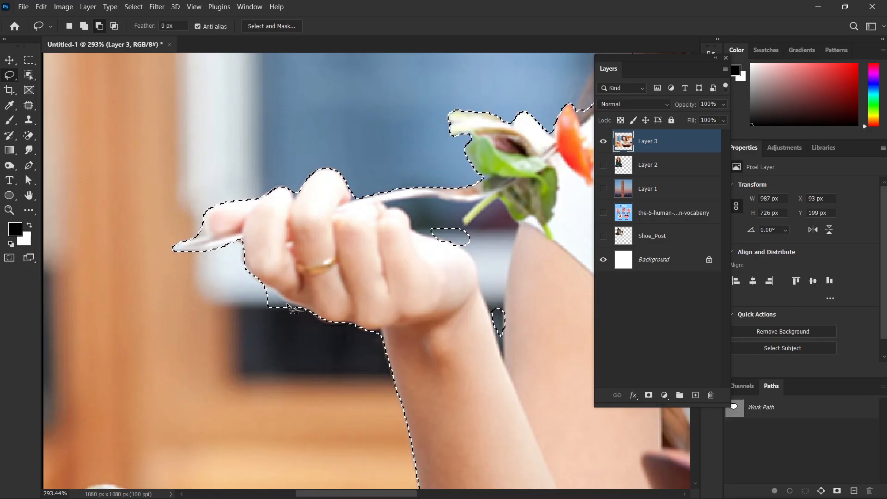
drag(235, 339, 238, 337)
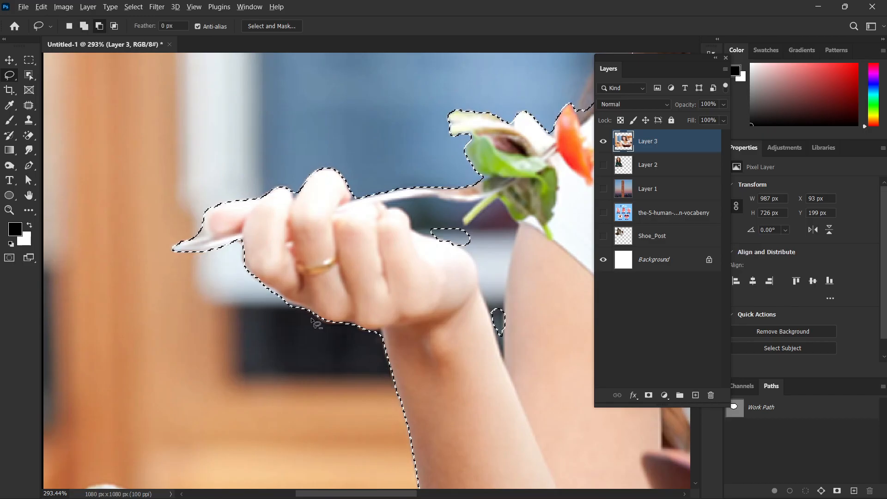
scroll(374, 340, down, 2)
scroll(375, 341, up, 5)
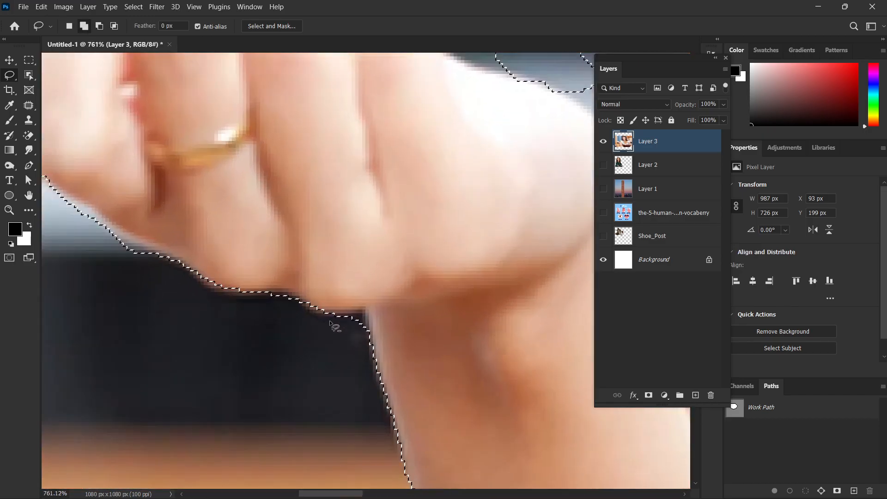
mouse_move(343, 316)
mouse_down()
mouse_move(362, 313)
mouse_move(344, 317)
mouse_up()
scroll(309, 323, down, 3)
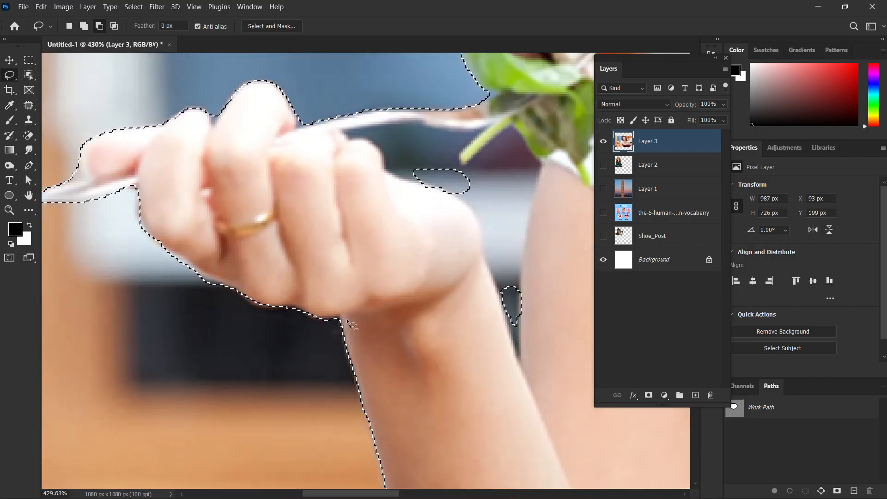
Lasso the background gap between the fork handle and the knuckles out of the selection, following the fingers closely.
scroll(290, 202, up, 2)
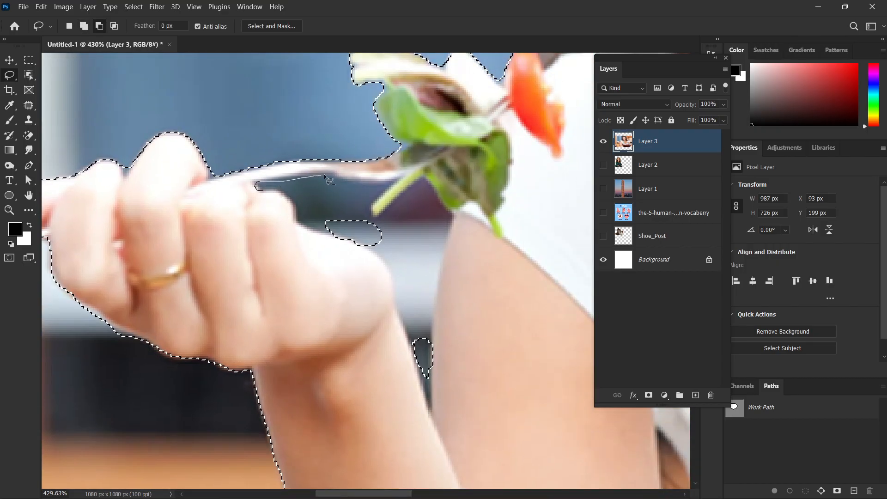
drag(356, 241, 339, 238)
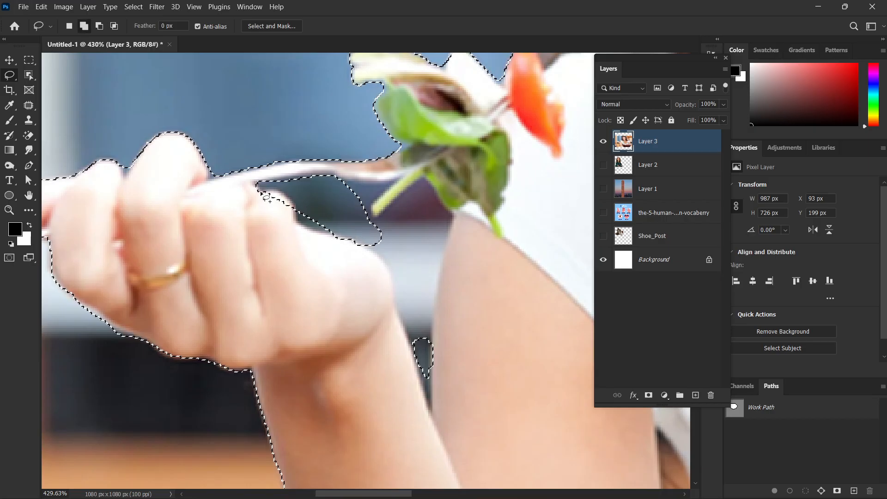
drag(264, 190, 284, 193)
drag(242, 237, 245, 227)
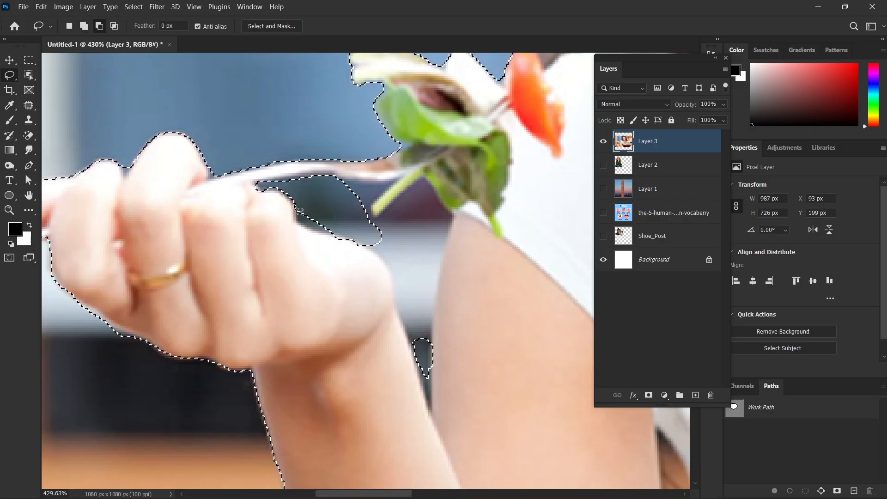
drag(317, 235, 335, 237)
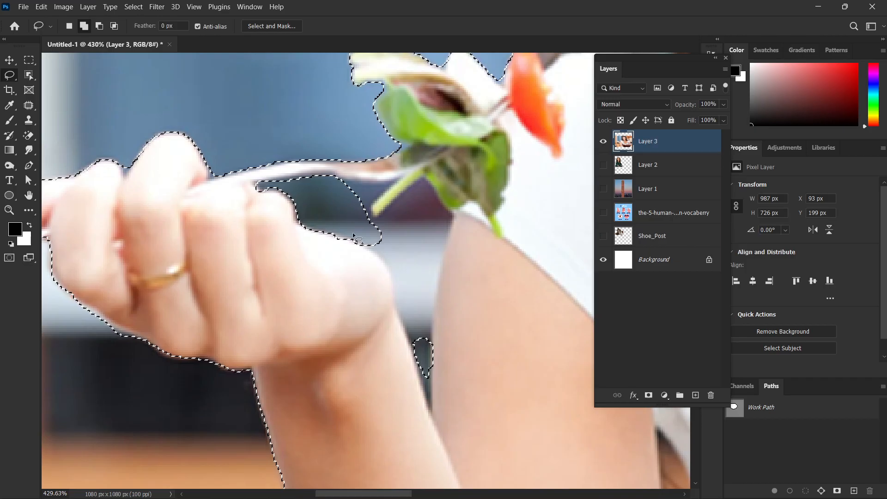
Extend the excluded gap beneath the fork, around the green stem and over to the edge of the sleeve and upper arm.
drag(401, 175, 370, 221)
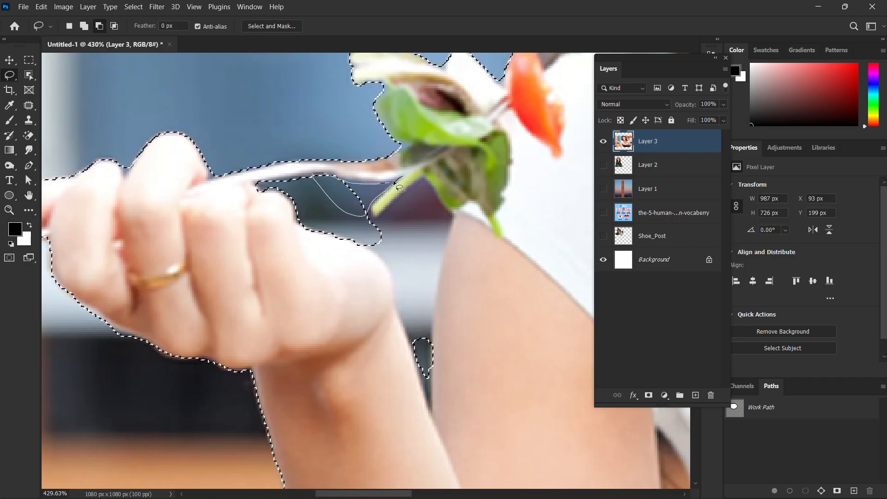
mouse_move(399, 187)
mouse_down()
mouse_move(377, 219)
mouse_move(373, 208)
mouse_move(356, 213)
mouse_move(384, 240)
mouse_move(429, 238)
mouse_move(423, 176)
mouse_up()
drag(428, 240, 313, 190)
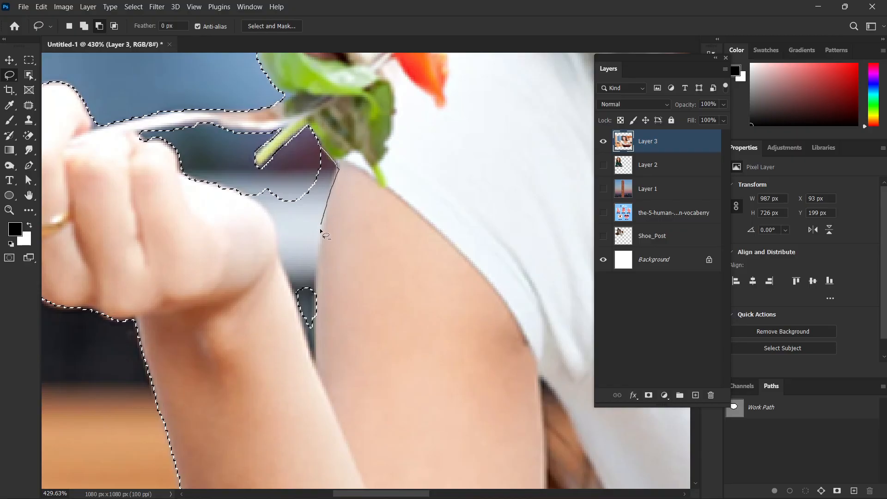
drag(268, 206, 265, 205)
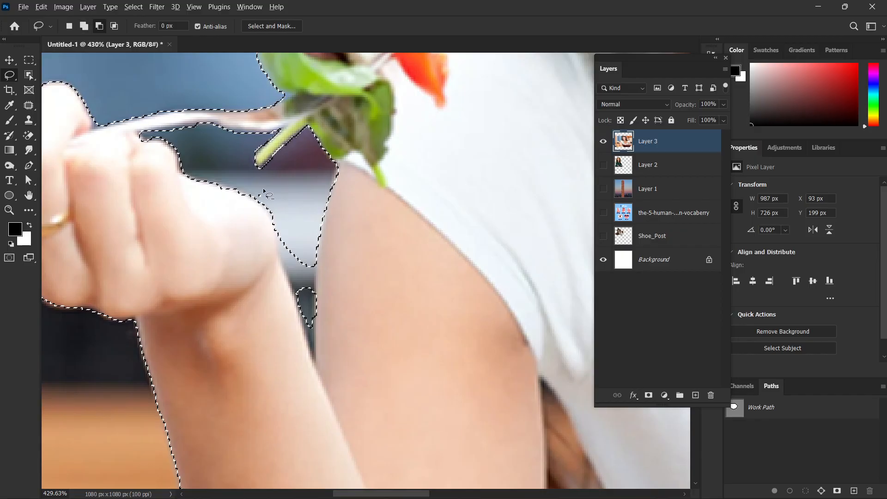
Subtract the remaining background between the wrist and upper arm, down to the point where the two arms' edges meet.
drag(316, 256, 291, 207)
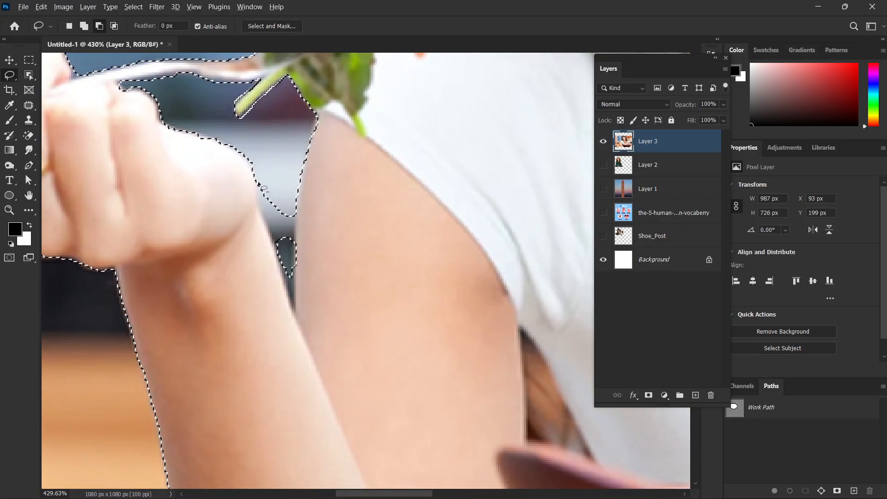
drag(258, 183, 267, 215)
drag(294, 246, 294, 218)
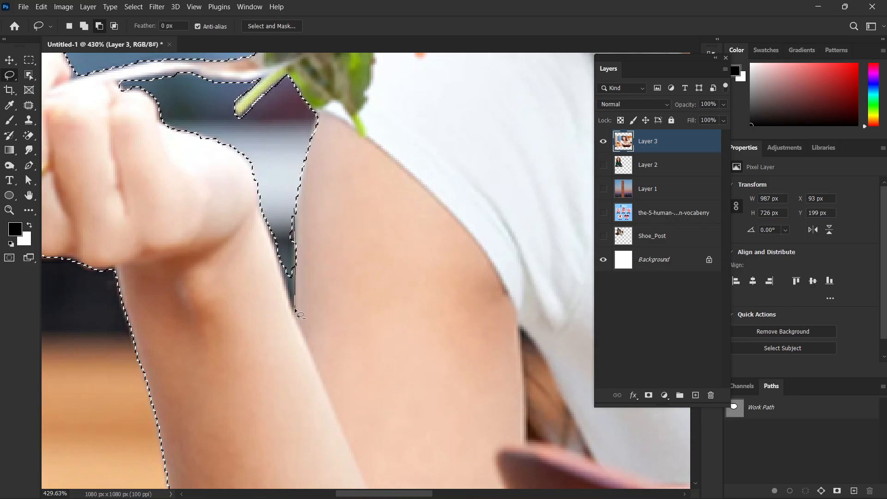
drag(287, 270, 284, 187)
scroll(404, 178, down, 8)
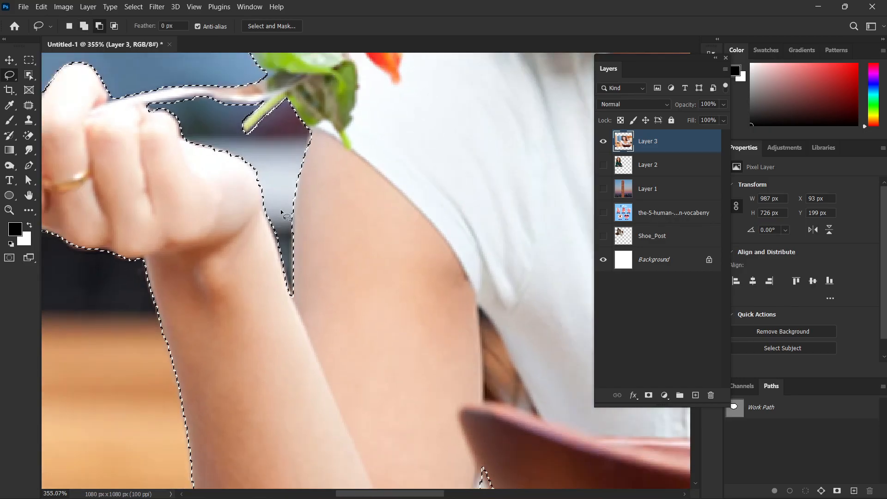
scroll(404, 178, down, 4)
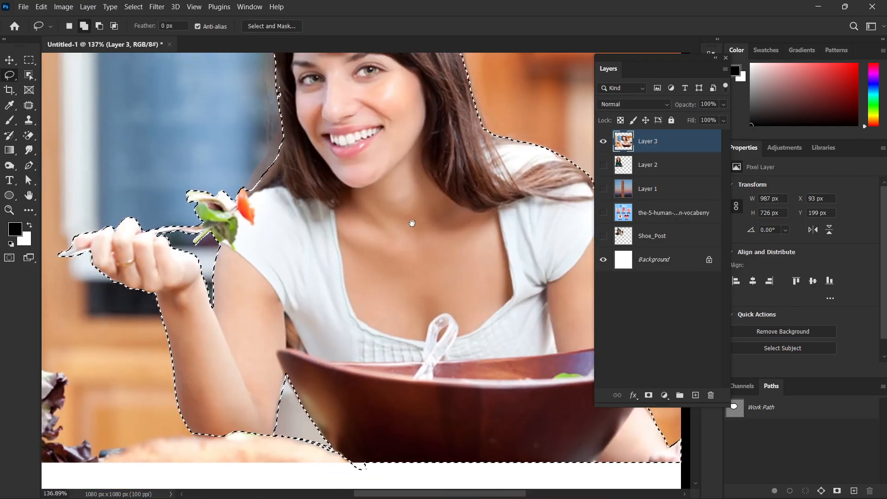
Subtract the thin strip above the bread between the elbow and the wooden bowl from the selection.
key(shift)
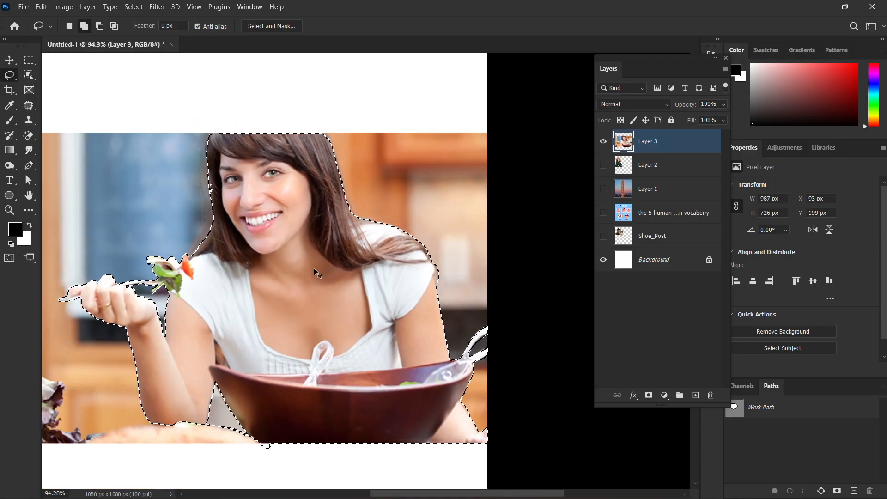
scroll(314, 267, down, 1)
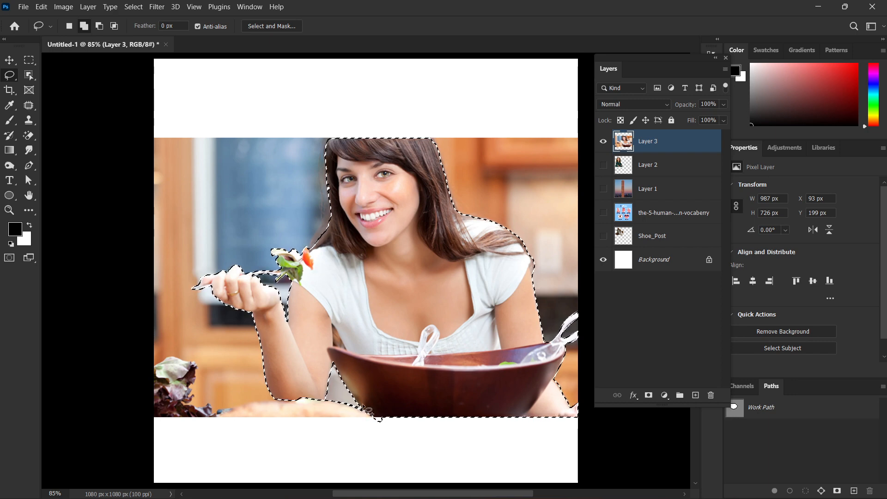
scroll(340, 400, up, 5)
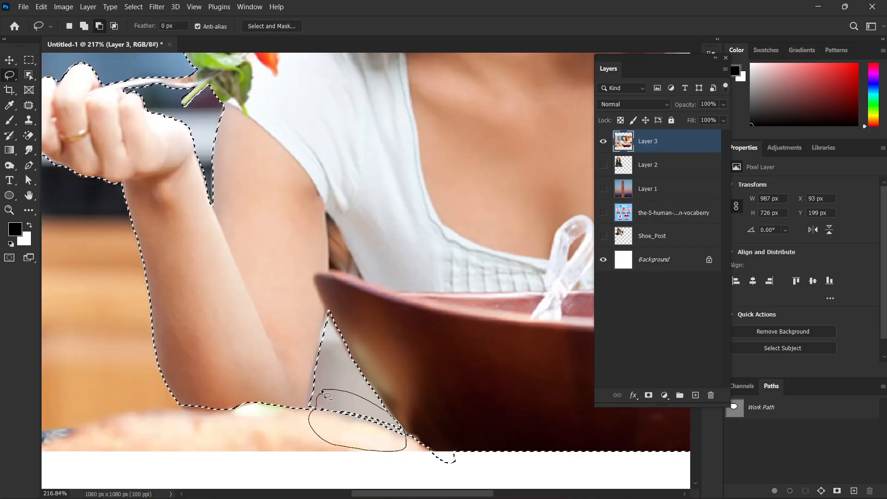
drag(326, 395, 327, 395)
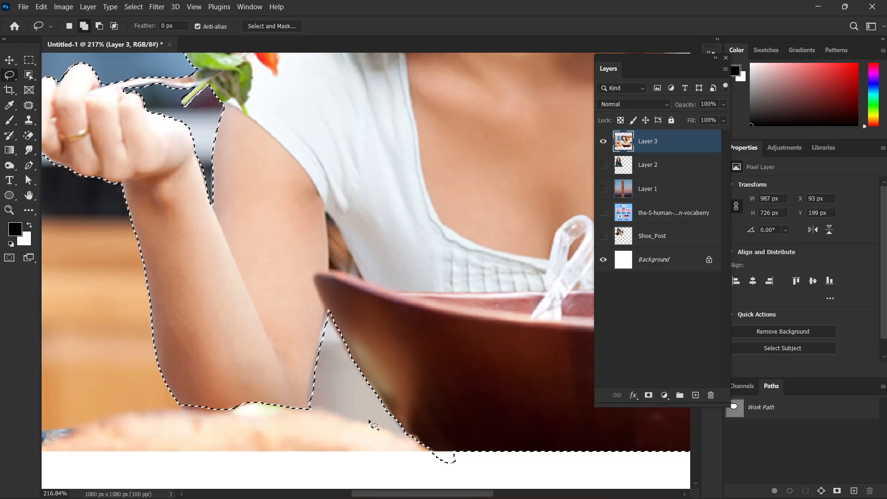
scroll(373, 425, down, 6)
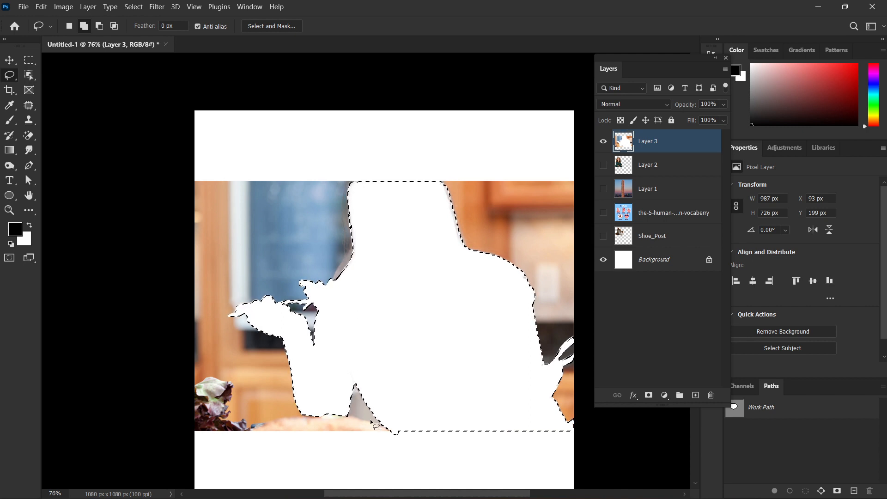
key(alt+BackSpace)
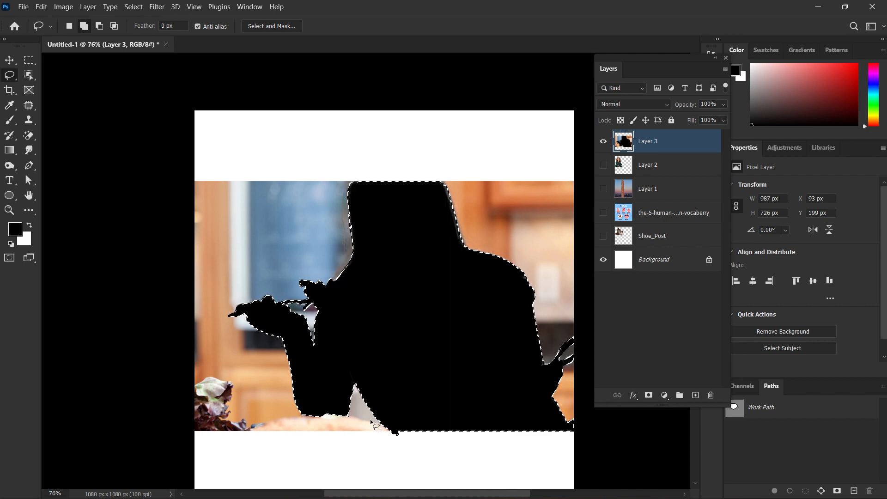
key(ctrl+z)
key(ctrl+z)
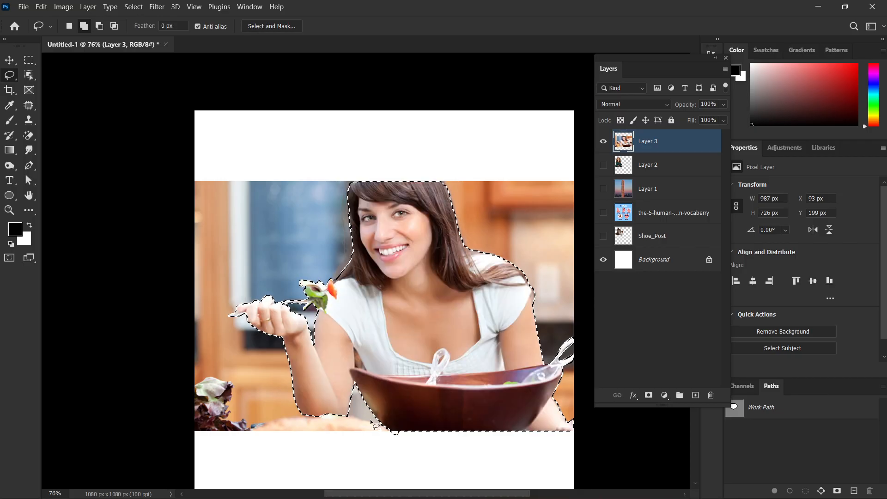
Invert the selection, delete the kitchen background around the woman with the bowl on Layer 3, and deselect.
key(ctrl+shift+i)
key(Delete)
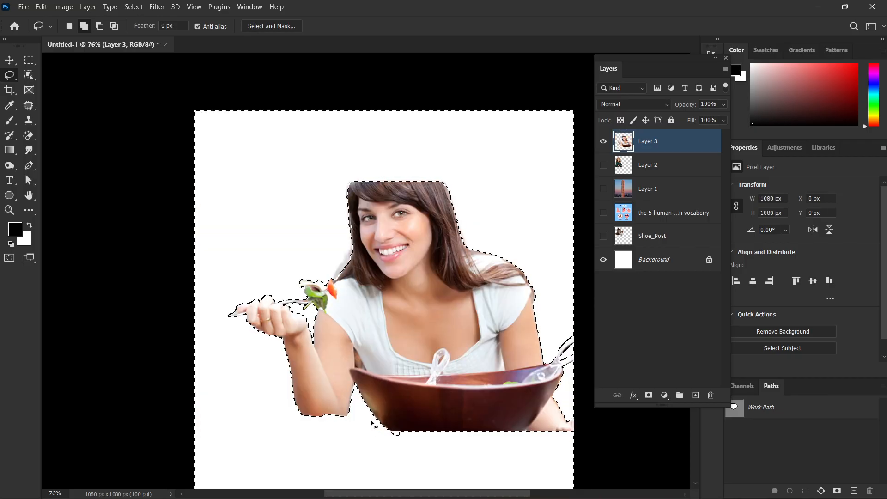
key(ctrl+d)
scroll(372, 423, down, 2)
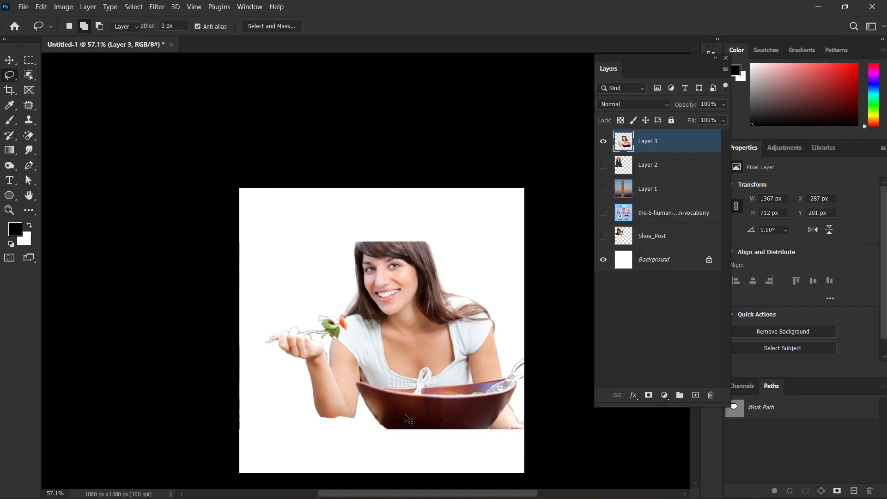
Show Layer 2 and the Shoe_Post layer together with the woman cut out on Layer 3, keeping Layer 1 hidden.
key(v)
click(603, 165)
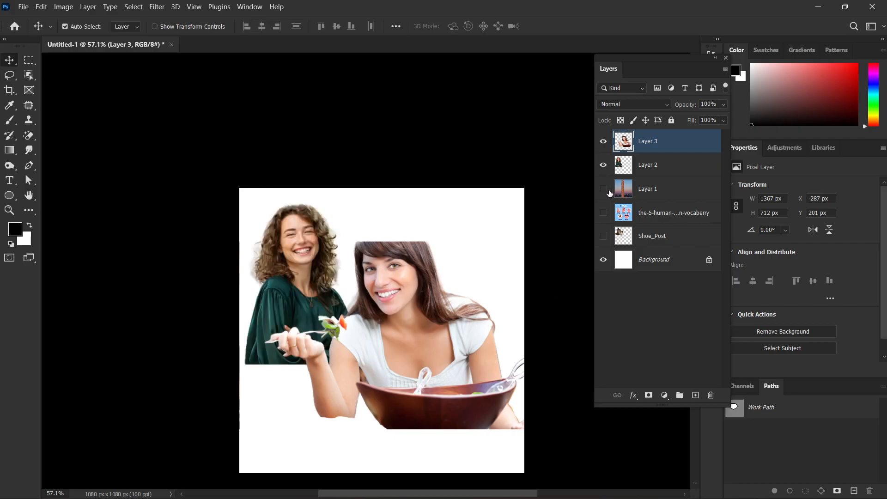
click(604, 189)
click(604, 189)
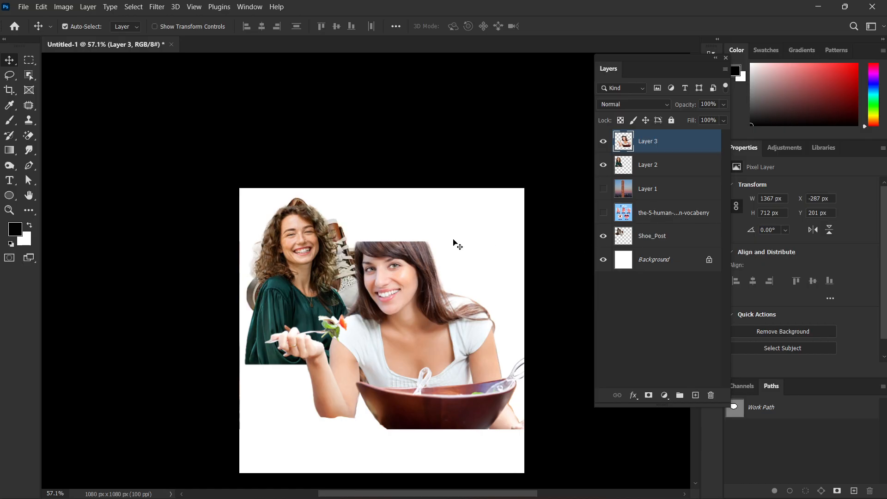
Spread the cutouts apart, moving the shoes to the canvas's upper right and the woman with the bowl to its lower part.
drag(336, 237, 451, 208)
drag(405, 332, 365, 415)
click(309, 300)
drag(481, 218, 504, 245)
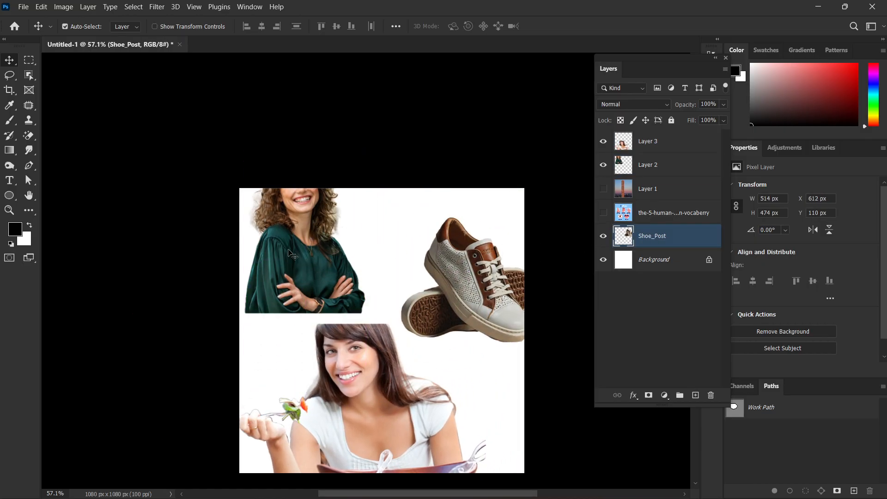
Scale the woman in green down to 349 × 470 px at X 40, Y 70 px, and nudge the shoes up and left.
drag(289, 301, 319, 287)
key(ctrl+t)
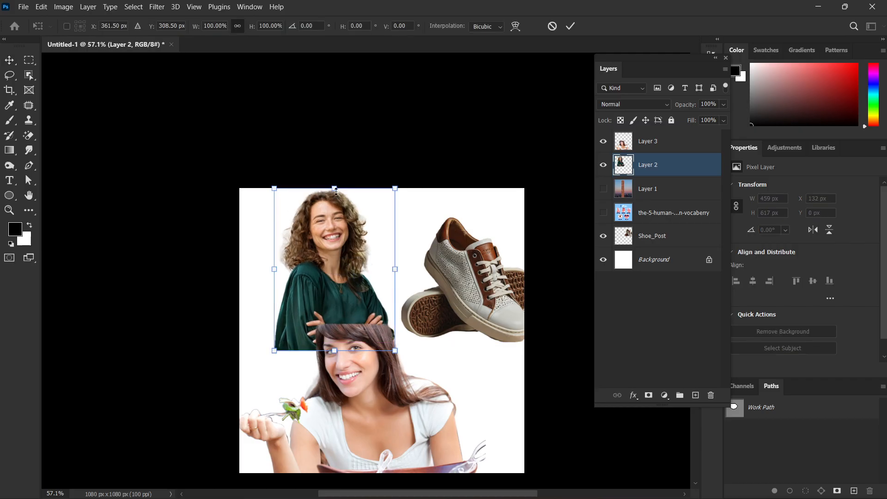
drag(336, 190, 336, 228)
drag(346, 264, 307, 244)
key(Return)
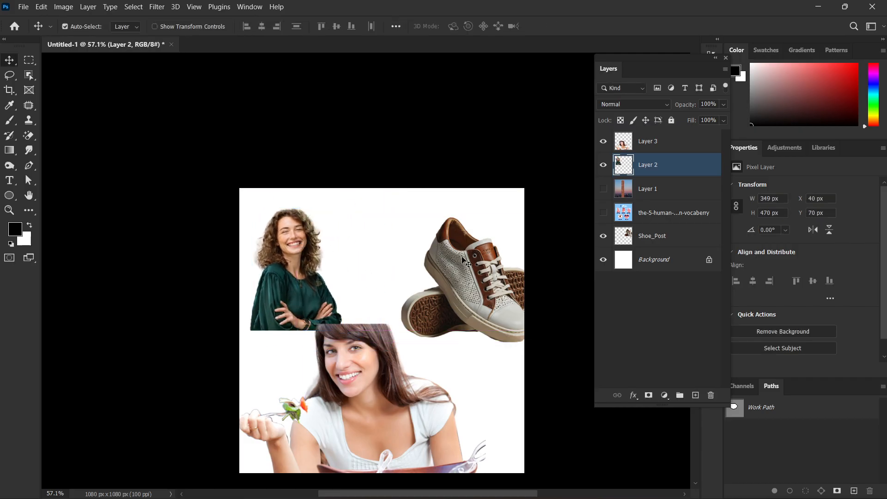
drag(463, 261, 454, 243)
Scale the woman with the bowl to about 73% and place her in the lower right of the canvas, below the shoes.
click(388, 397)
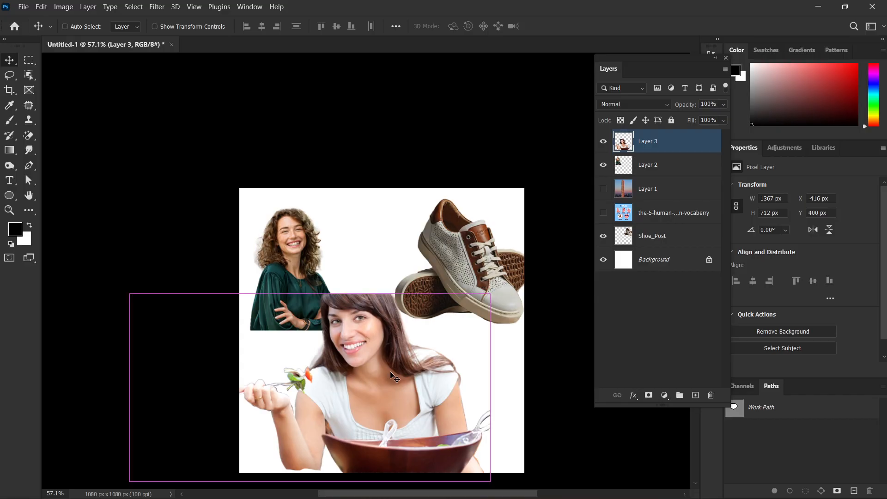
key(ctrl+t)
drag(309, 293, 310, 344)
drag(368, 377, 469, 357)
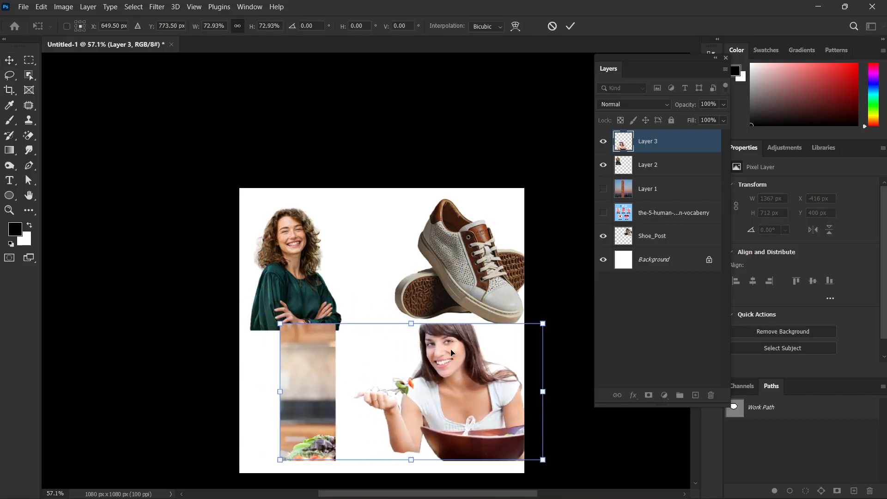
key(Return)
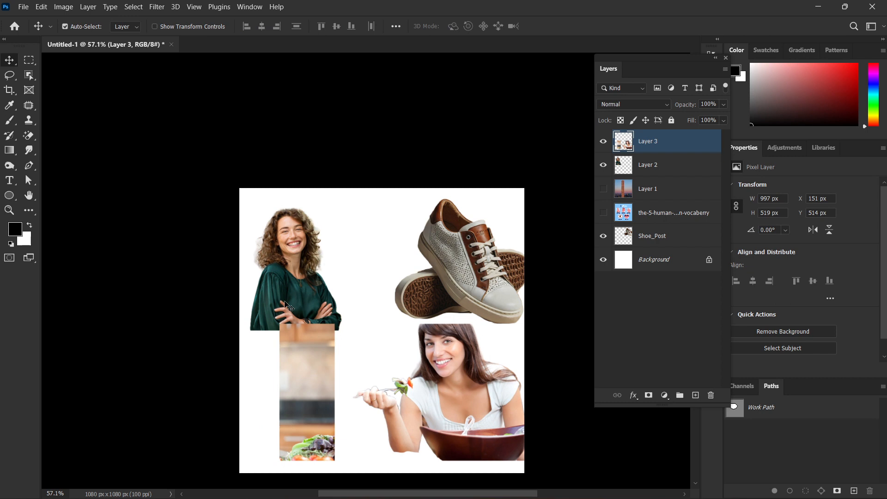
Select the leftover kitchen strip on Layer 3 with a rectangular marquee, delete it and deselect.
click(29, 60)
drag(211, 233, 345, 482)
key(Delete)
key(ctrl+d)
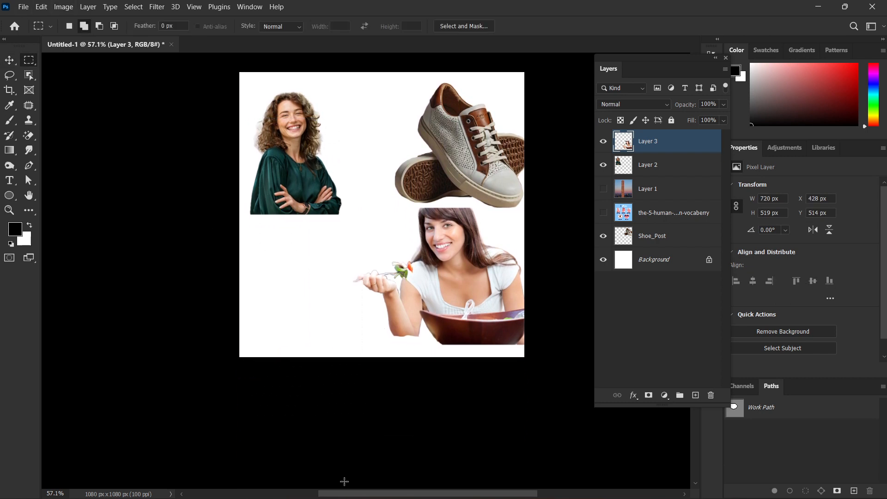
Move the woman with the bowl to X 229, Y 514 px and the shoes to X 540, Y 40 px.
key(v)
drag(454, 270, 406, 273)
scroll(407, 273, down, 1)
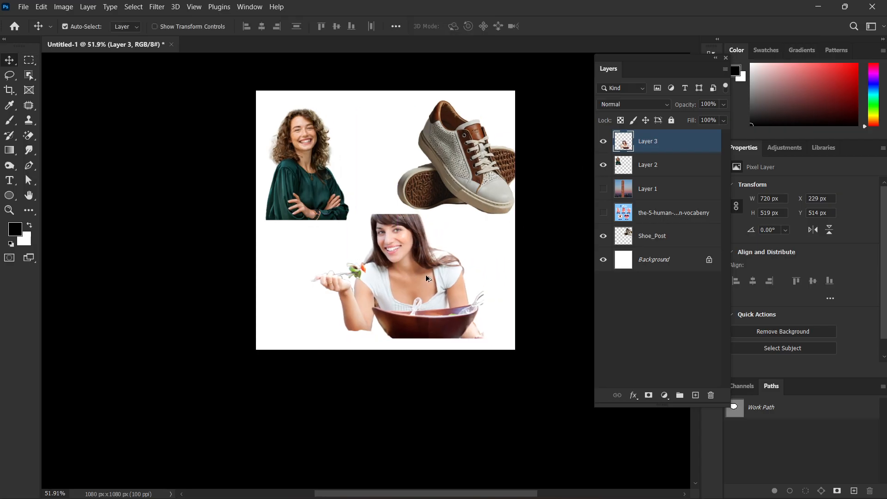
scroll(463, 285, up, 3)
scroll(463, 285, right, 2)
click(424, 255)
drag(423, 255, 411, 256)
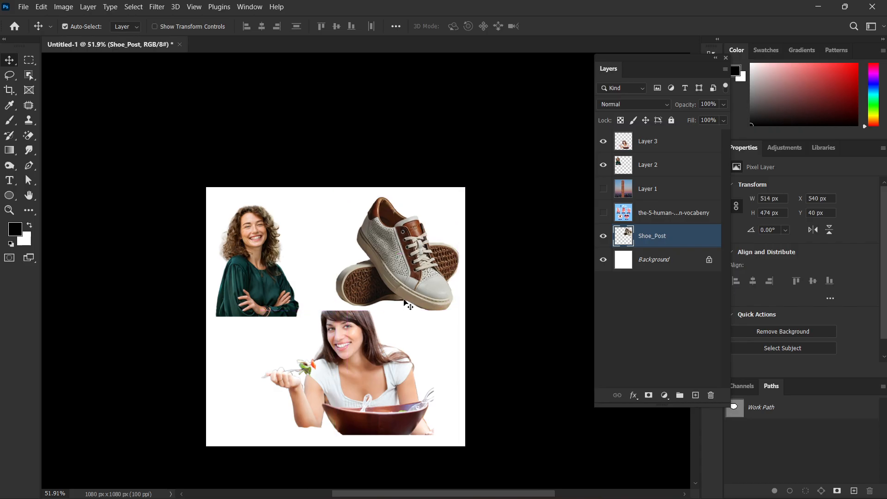
Move the woman with the bowl to X 215, Y 514 px and activate the Object Selection tool.
drag(362, 374, 351, 372)
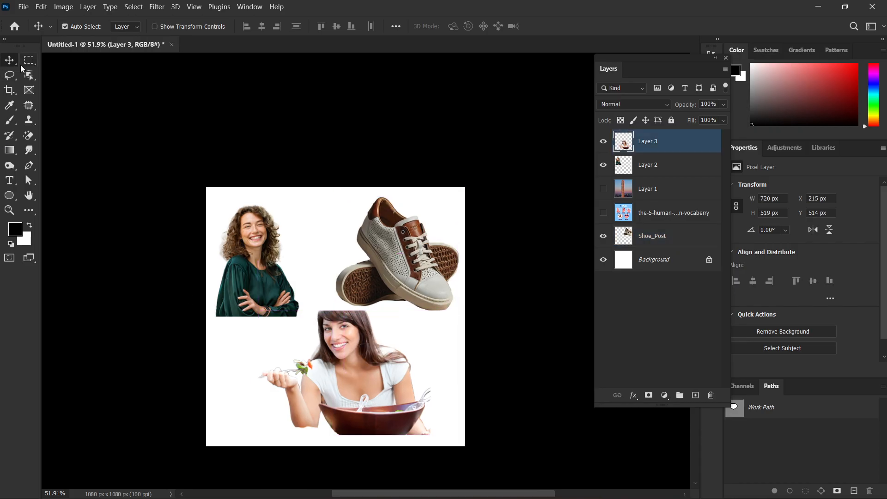
click(25, 66)
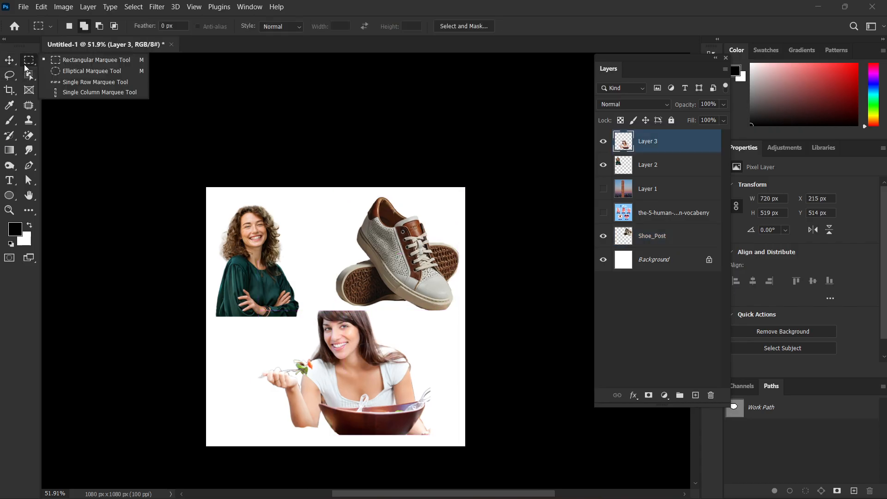
click(25, 67)
click(11, 75)
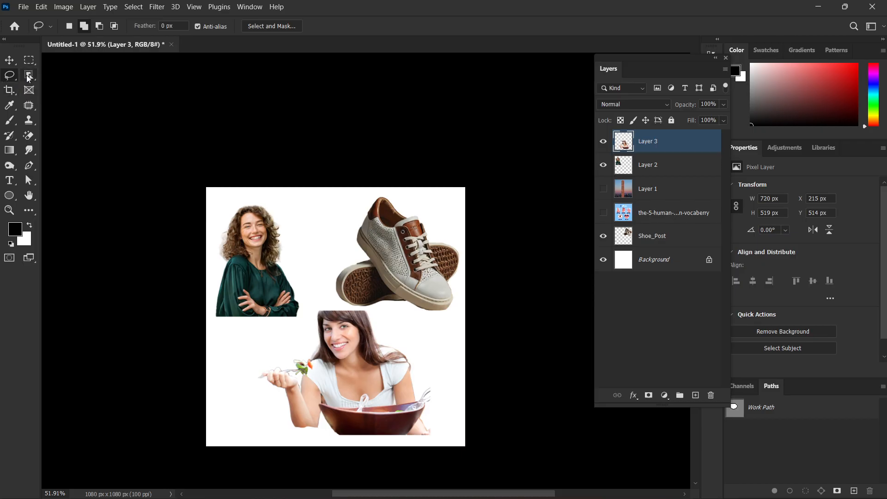
click(28, 77)
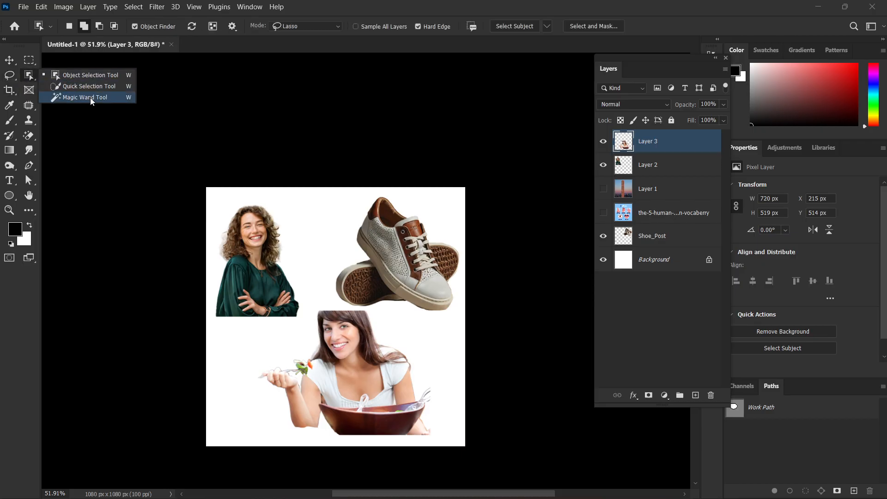
click(81, 74)
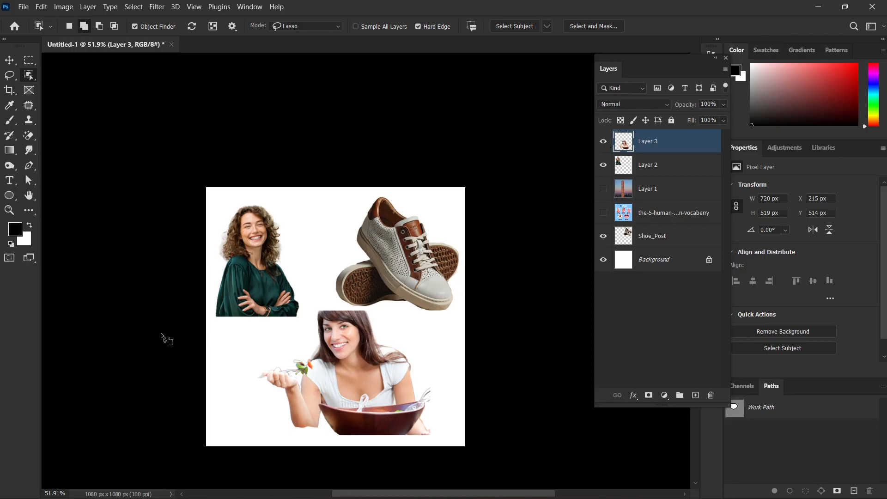
scroll(397, 334, up, 2)
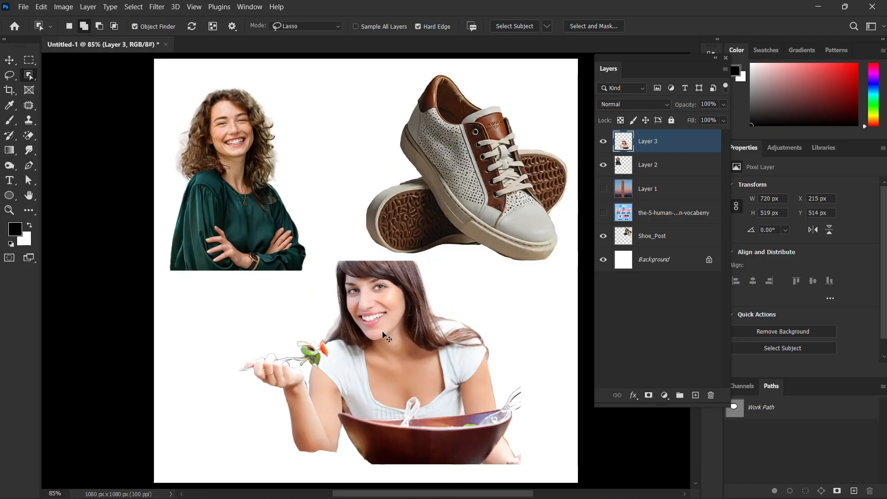
right_click(29, 76)
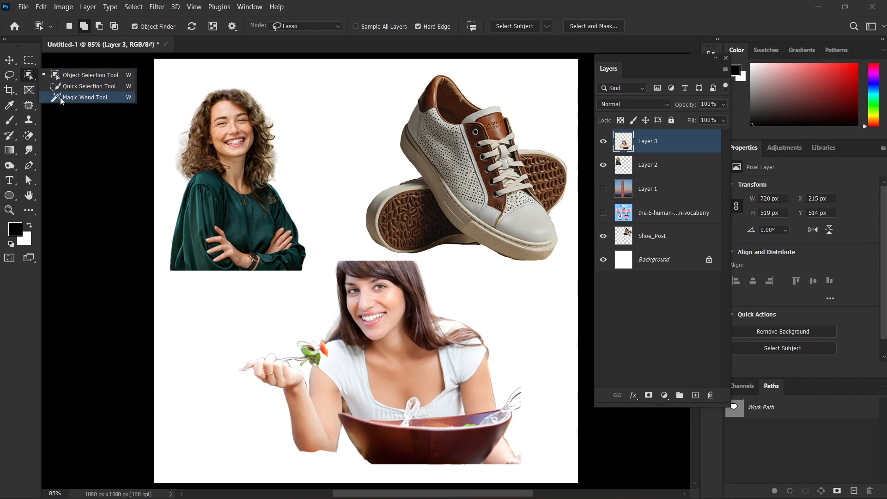
click(26, 77)
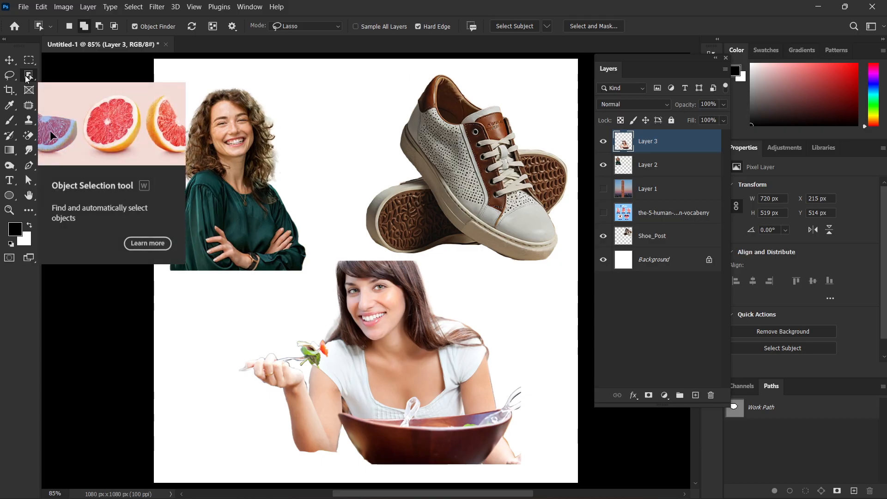
scroll(319, 234, down, 1)
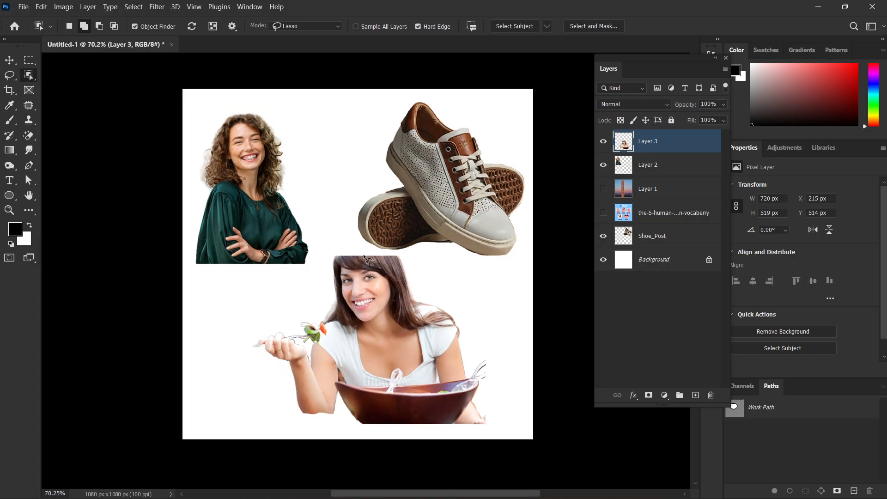
key(v)
click(259, 169)
key(Delete)
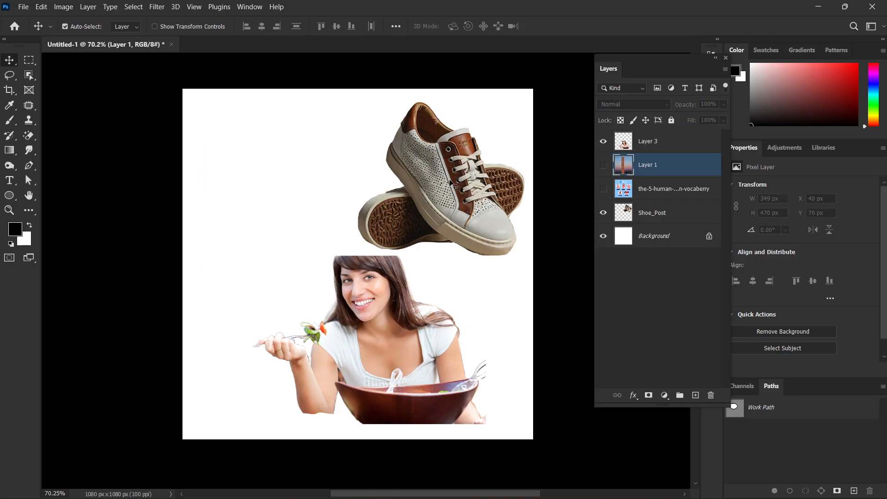
click(457, 170)
key(Delete)
click(402, 307)
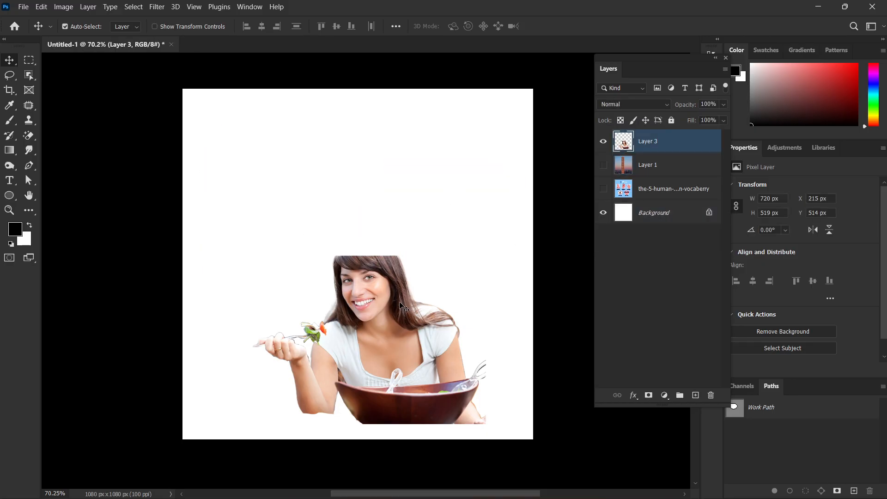
key(ctrl+z)
key(ctrl+z)
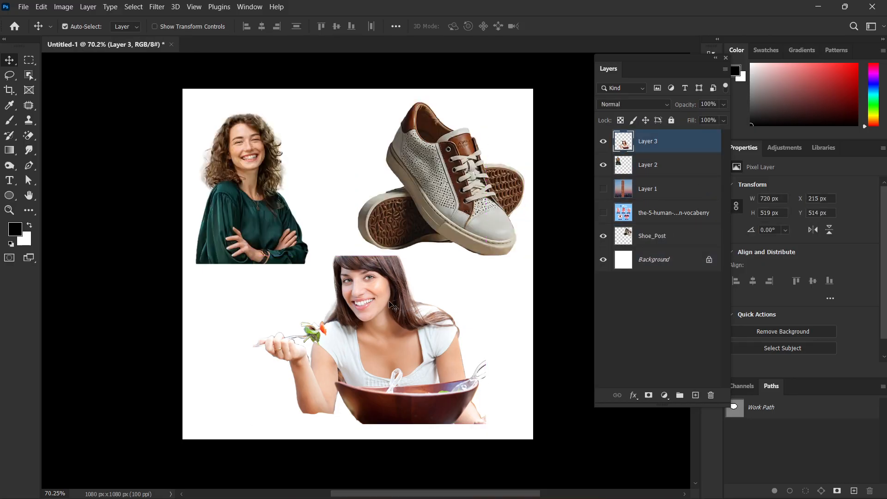
Show Layer 1 with the tower and select it, hiding Layers 2 and 3, and swap the foreground and background colours.
click(602, 189)
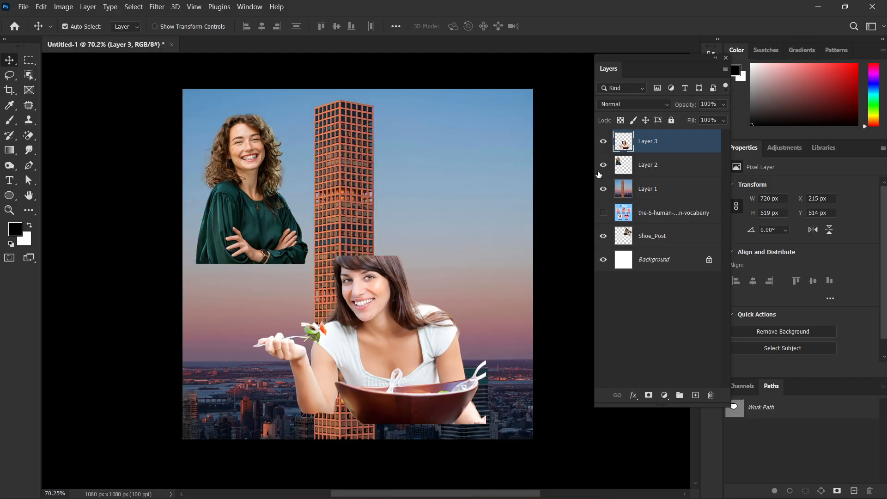
click(603, 166)
click(603, 143)
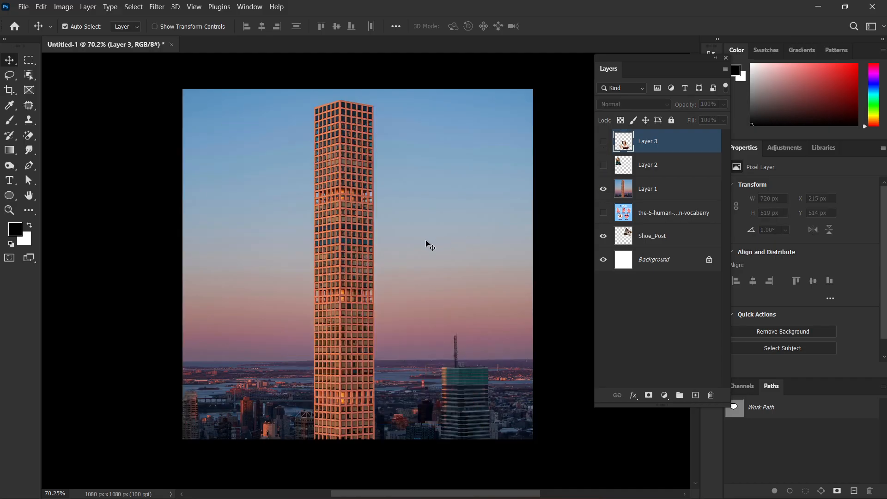
key(x)
click(337, 216)
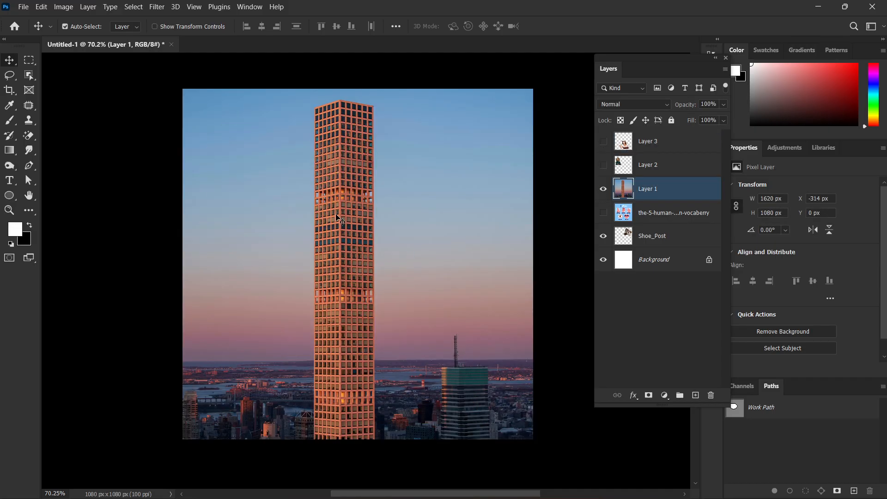
Activate the Quick Selection tool and enlarge its brush to 250 px.
click(30, 75)
right_click(32, 74)
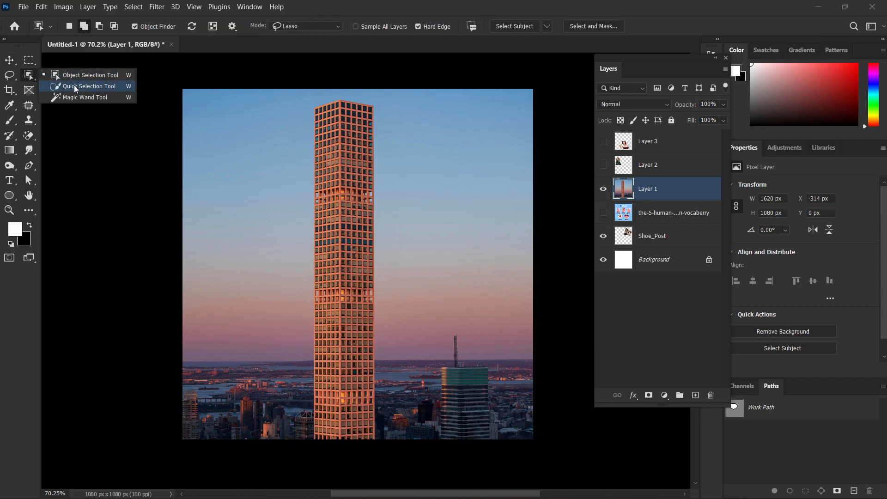
click(73, 86)
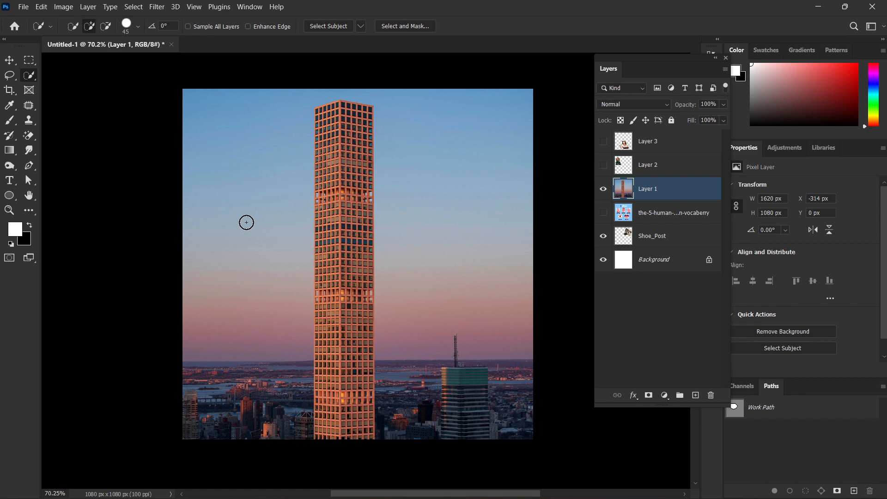
key(bracketright)
key(bracketright)
key(bracketright)
key(bracketright)
key(bracketright)
key(bracketright)
key(bracketright)
key(bracketright)
key(bracketright)
key(bracketleft)
key(bracketleft)
key(bracketleft)
key(bracketleft)
key(bracketright)
key(bracketright)
key(bracketright)
key(bracketright)
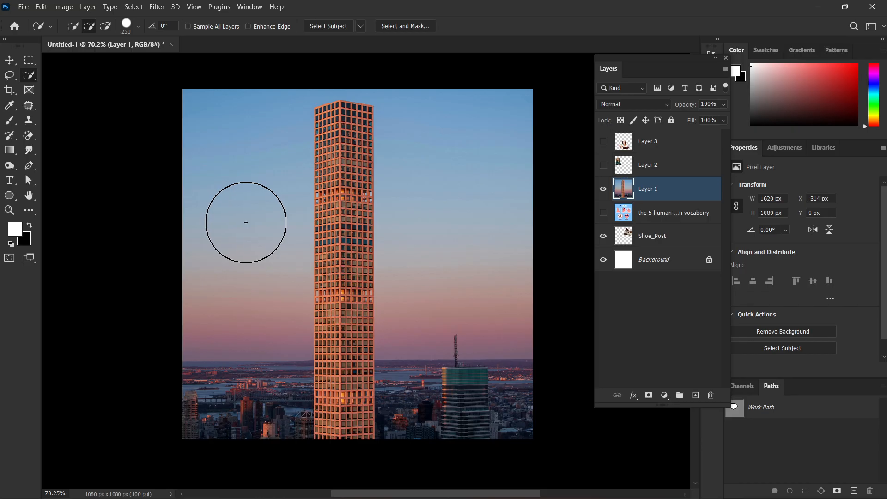
key(bracketright)
Quick-select the sky and city around the tower on Layer 1 and reduce the brush size to 70 px.
mouse_move(237, 123)
mouse_down()
mouse_move(228, 439)
mouse_move(449, 93)
mouse_move(468, 427)
mouse_move(487, 450)
mouse_up()
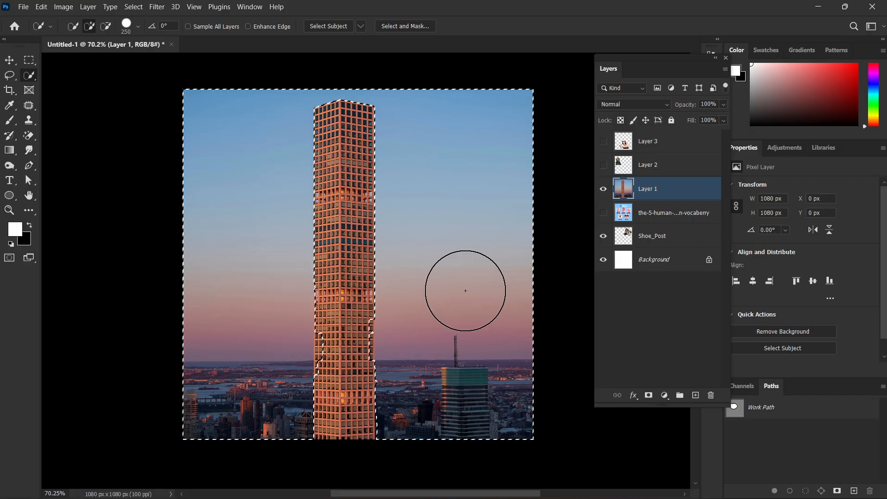
scroll(409, 275, up, 2)
key(bracketleft)
key(bracketleft)
key(bracketleft)
key(bracketleft)
key(bracketleft)
key(bracketleft)
key(bracketleft)
key(bracketleft)
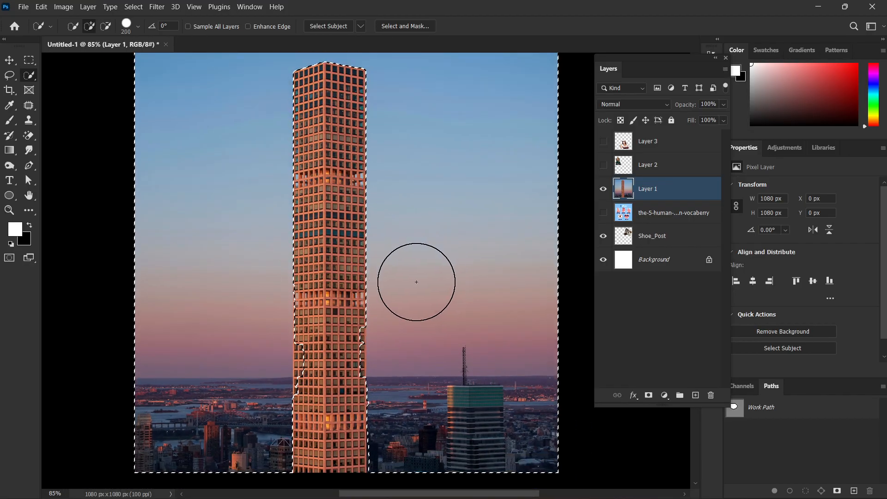
scroll(301, 333, up, 10)
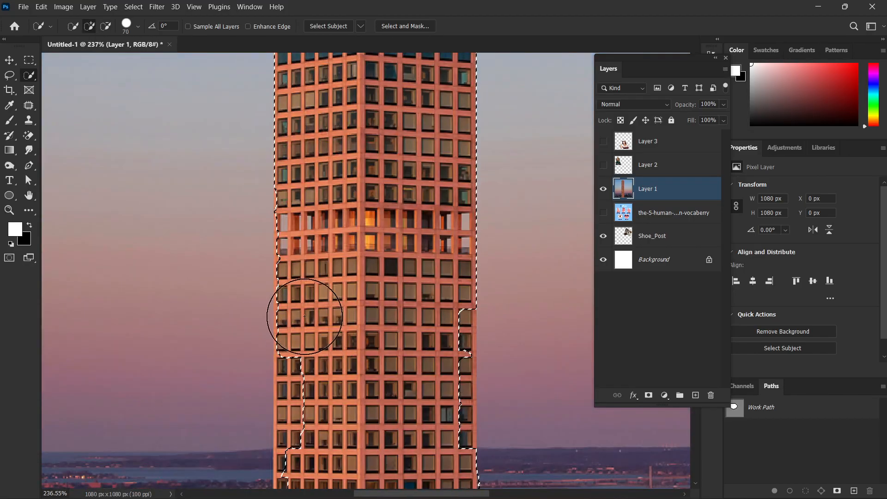
Try to correct the selection along the tower's lower edges, and deselect everything.
mouse_move(303, 319)
mouse_down()
mouse_move(326, 430)
mouse_move(357, 430)
mouse_up()
scroll(365, 401, down, 2)
scroll(365, 402, down, 6)
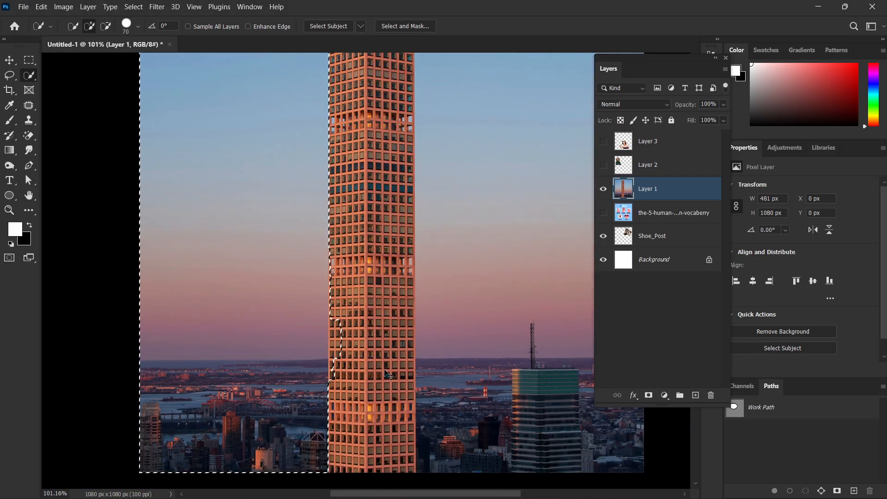
key(ctrl+d)
scroll(384, 369, down, 1)
scroll(478, 287, down, 2)
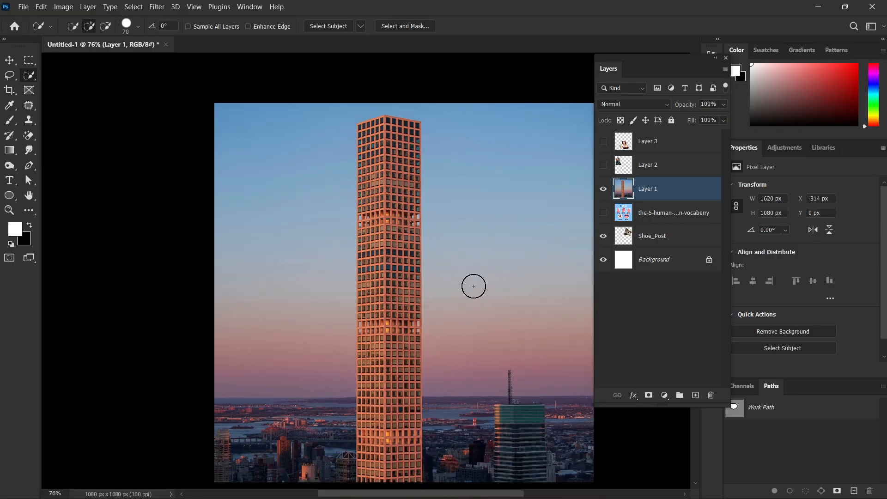
Quick-select the tower from top to bottom with the 70 px brush and add the missed areas along its left edge.
mouse_move(381, 138)
mouse_down()
mouse_move(390, 188)
mouse_move(386, 451)
mouse_up()
scroll(388, 406, up, 5)
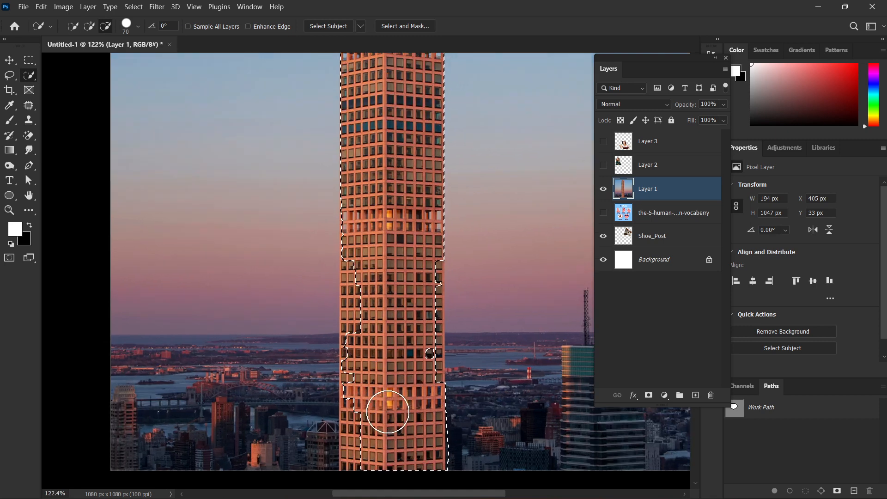
scroll(388, 411, up, 4)
mouse_move(364, 212)
mouse_down()
mouse_move(362, 362)
mouse_move(355, 239)
mouse_move(347, 353)
mouse_move(352, 447)
mouse_up()
mouse_move(354, 265)
mouse_down()
mouse_move(347, 231)
mouse_move(354, 345)
mouse_move(345, 271)
mouse_move(362, 293)
mouse_up()
Add the missed areas at the tower's upper right corner and along its lower right edge to the selection.
scroll(362, 292, up, 3)
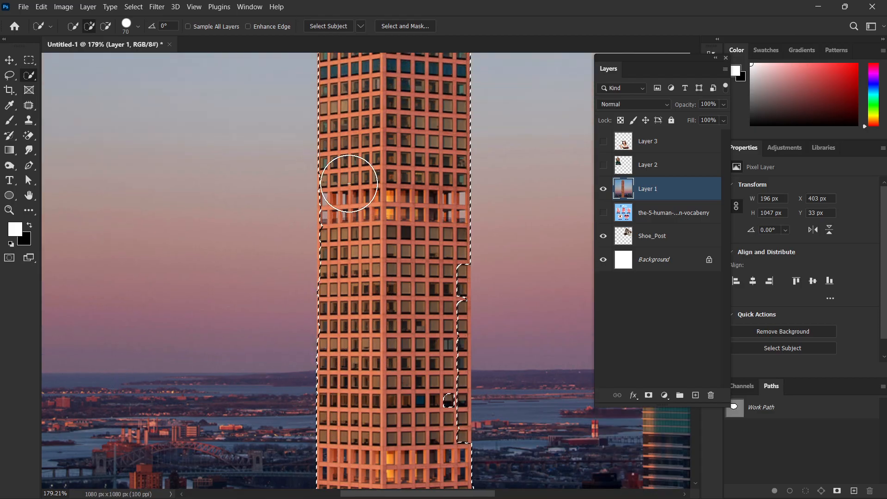
scroll(362, 326, up, 5)
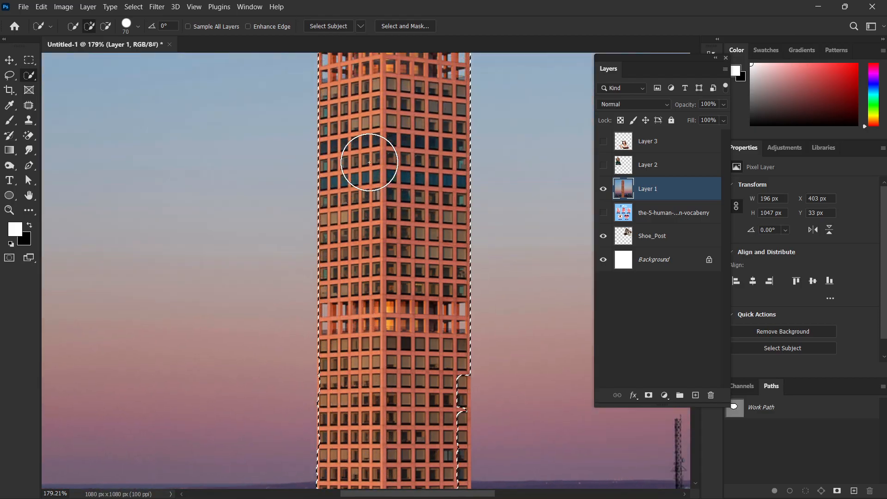
scroll(370, 192, down, 3)
drag(404, 152, 383, 266)
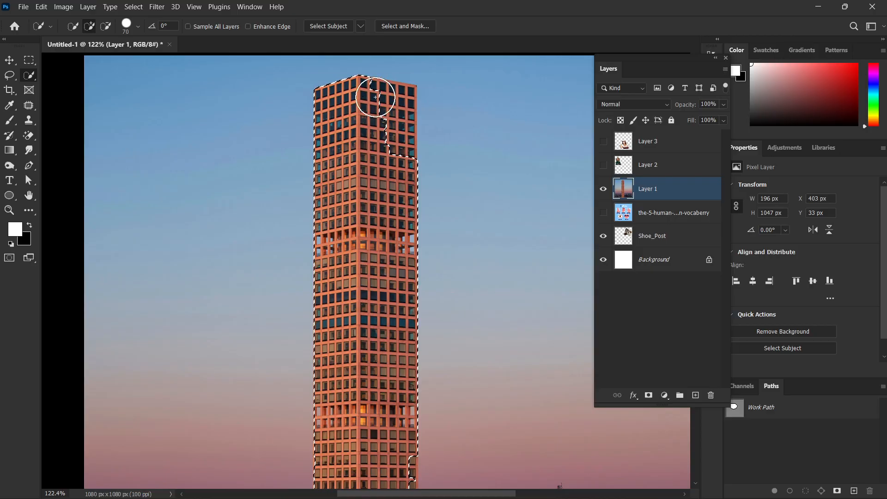
scroll(455, 317, down, 15)
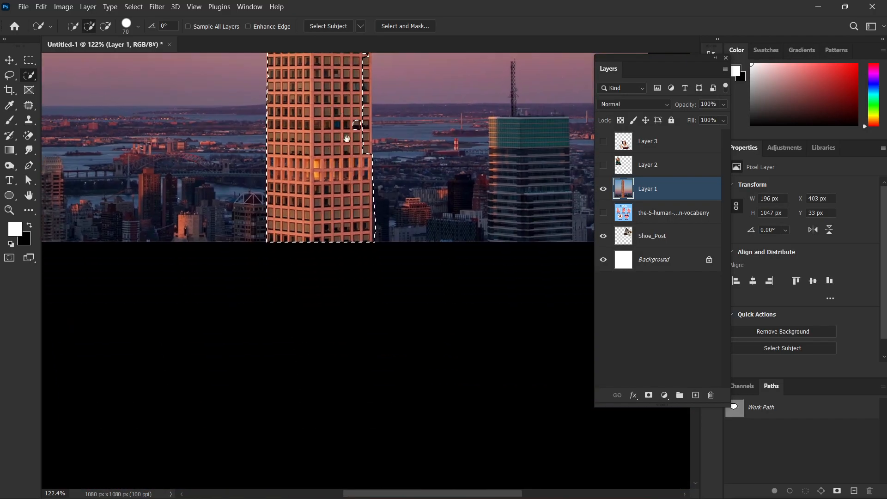
drag(347, 138, 345, 219)
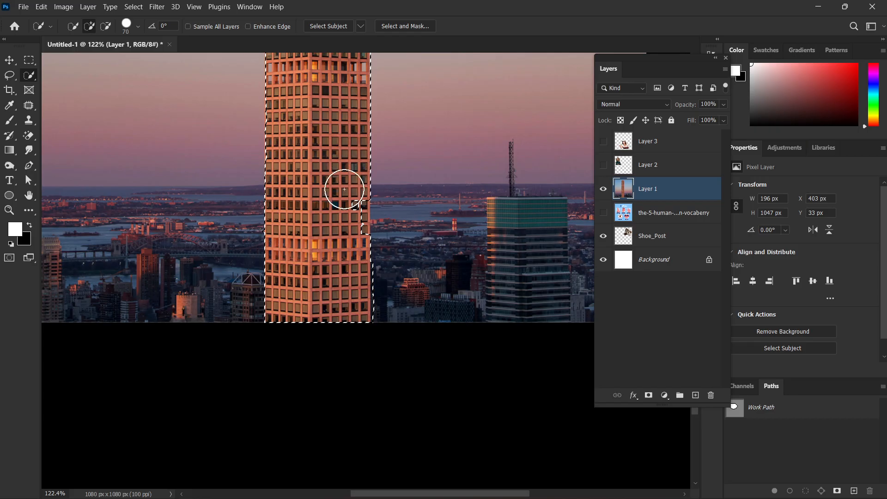
click(347, 214)
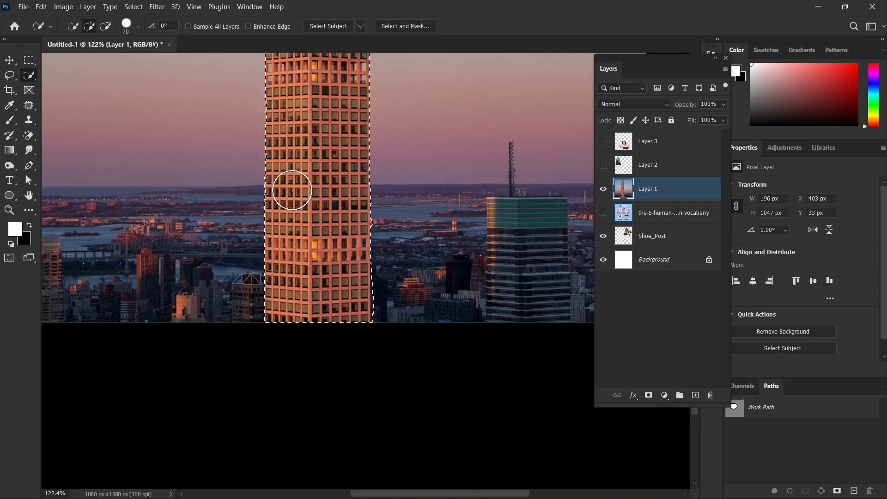
drag(328, 166, 323, 356)
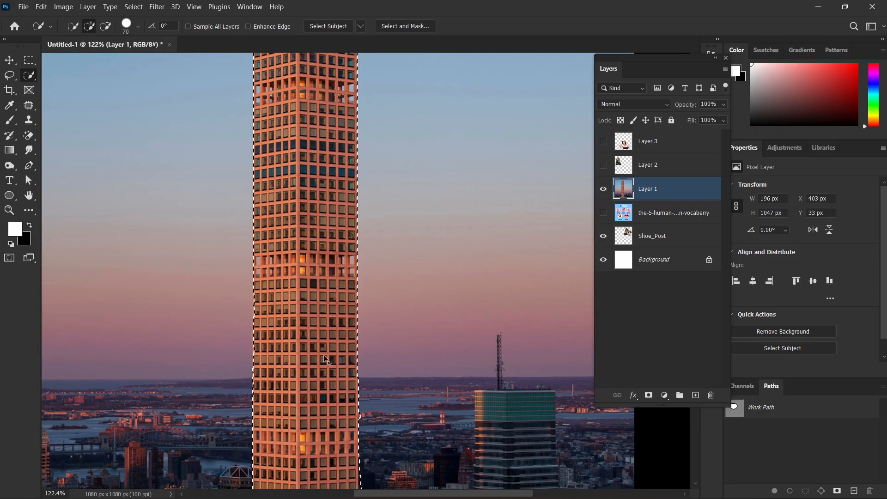
scroll(323, 355, down, 3)
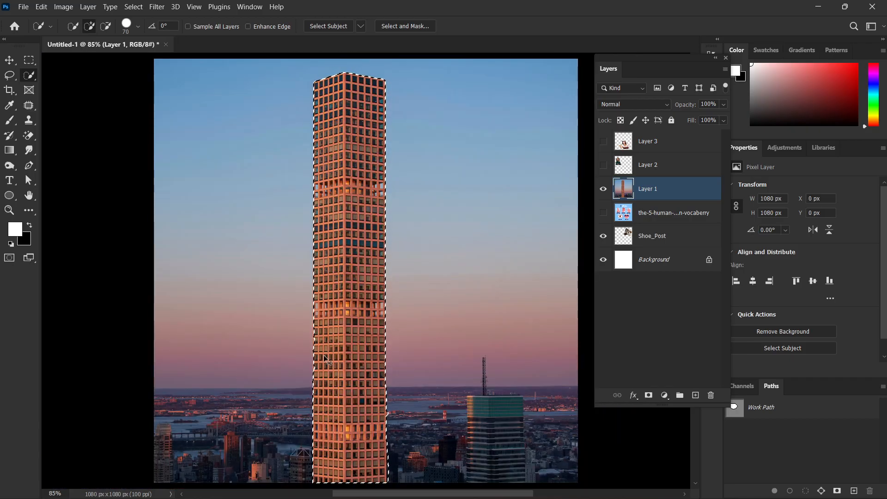
Invert the tower selection, delete the sky and city from Layer 1 and deselect.
key(ctrl+shift+i)
key(Delete)
key(ctrl+d)
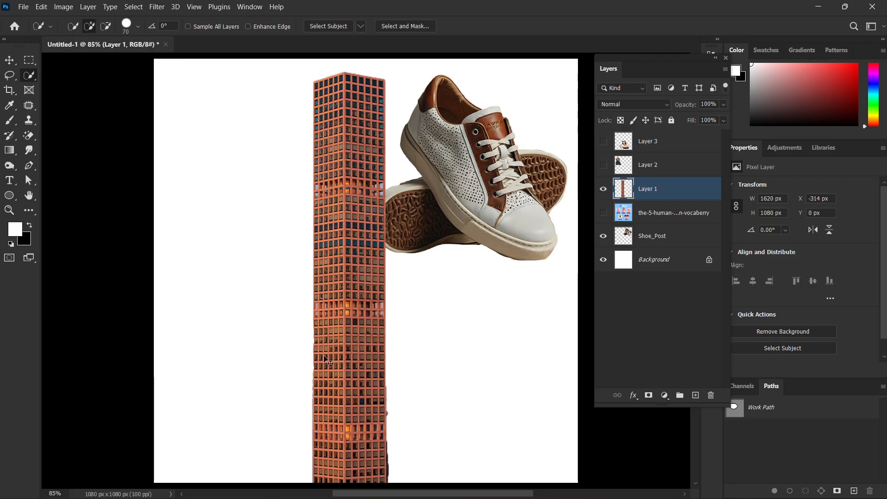
Quick-select the empty area around the tower and move the selection outline to X 117, Y 77 px.
click(287, 356)
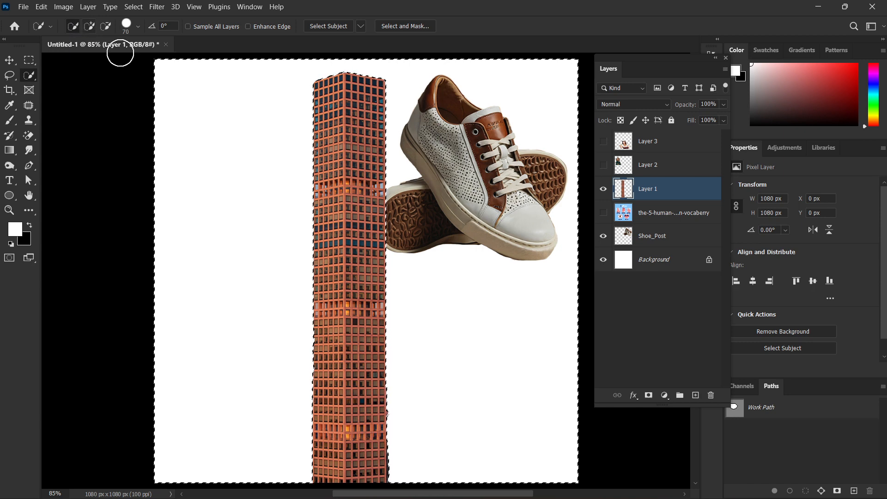
drag(216, 124, 264, 157)
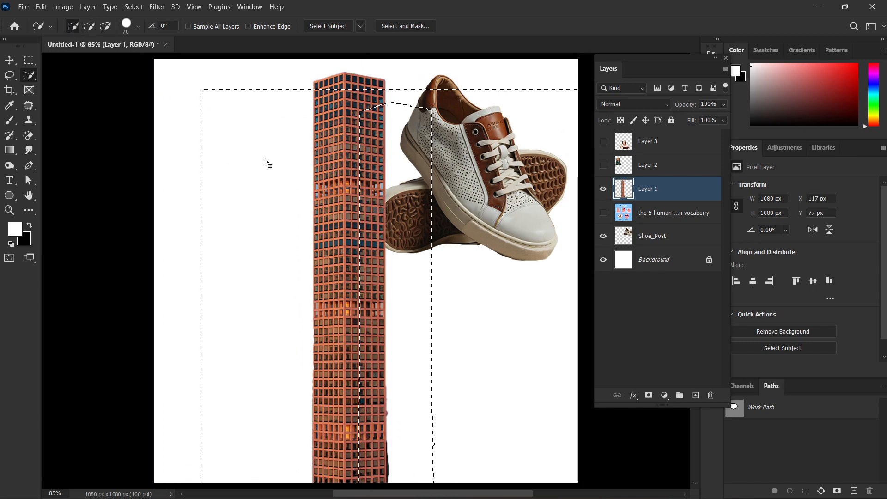
Undo the selection outline move and the background deletion on Layer 1, and clear the selection.
key(ctrl+z)
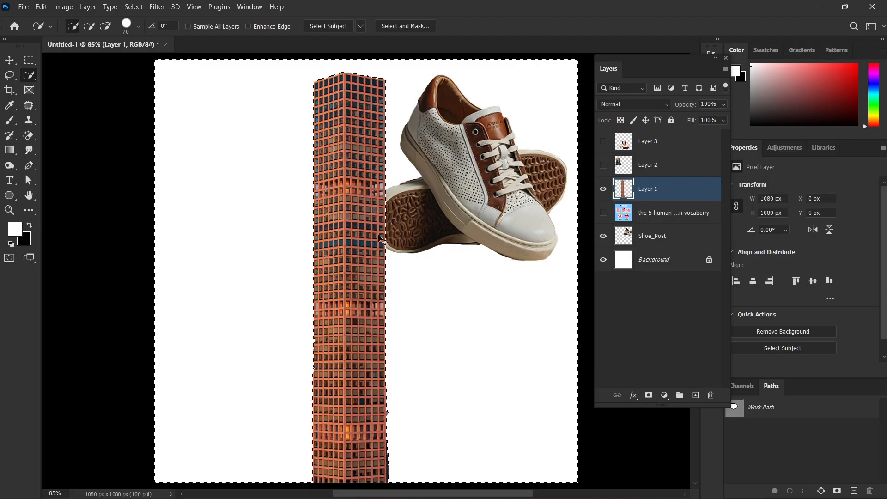
key(ctrl+z)
key(ctrl+d)
scroll(431, 273, down, 1)
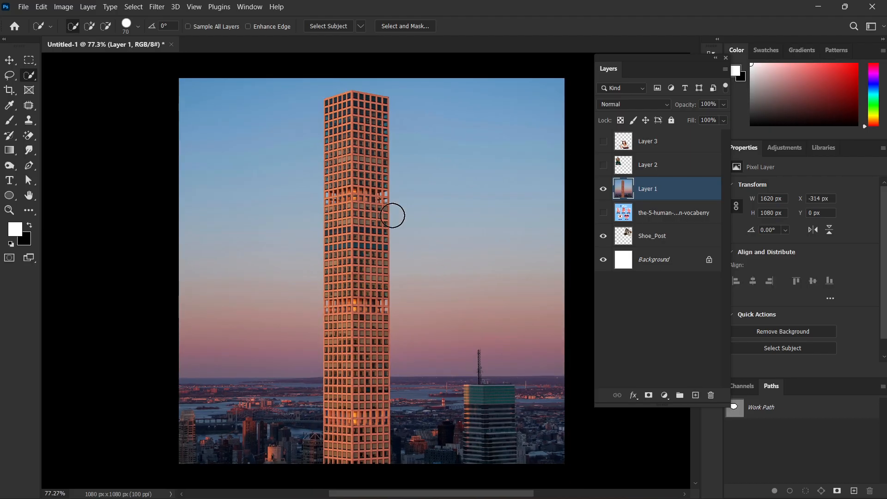
Quick-select the sky and city around the tower on Layer 1 with the 70 px brush.
mouse_move(287, 188)
mouse_down()
mouse_move(310, 284)
mouse_move(214, 121)
mouse_move(207, 149)
mouse_move(179, 133)
mouse_move(324, 109)
mouse_move(423, 119)
mouse_move(463, 210)
mouse_move(472, 283)
mouse_move(495, 254)
mouse_move(496, 457)
mouse_move(408, 400)
mouse_move(296, 304)
mouse_move(306, 409)
mouse_move(388, 381)
mouse_up()
scroll(495, 251, down, 1)
scroll(388, 382, up, 1)
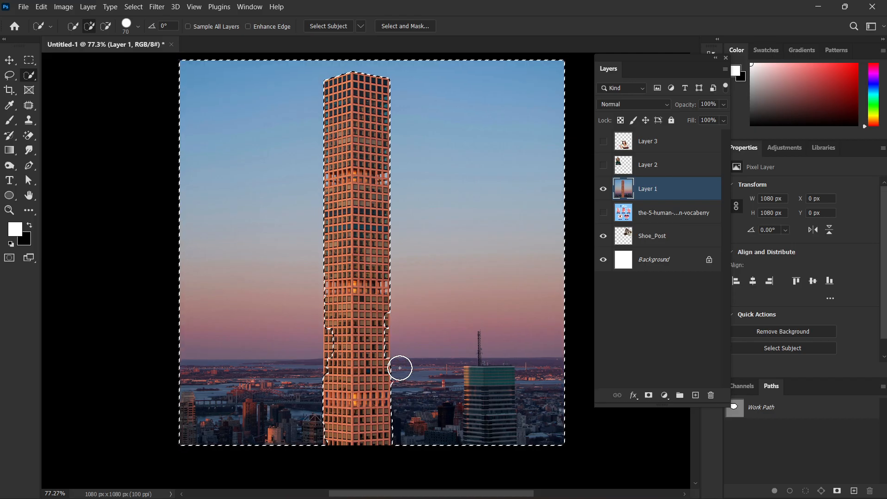
key(v)
drag(450, 245, 455, 271)
key(ctrl+z)
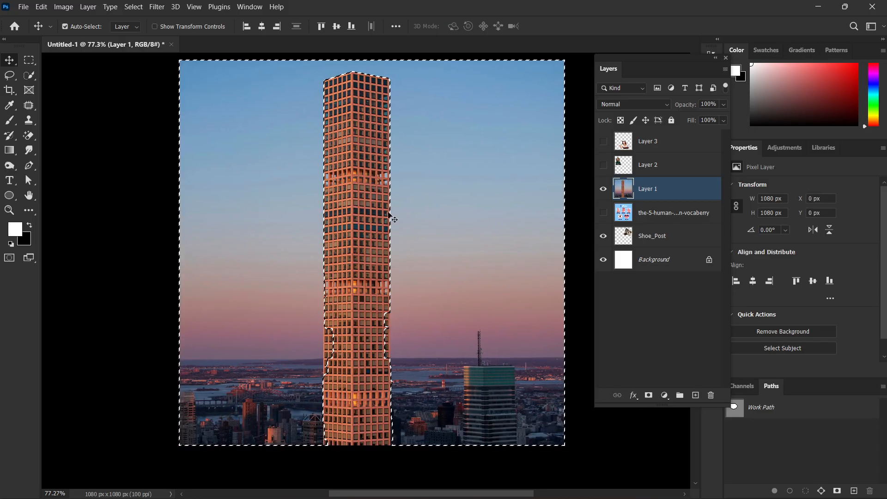
click(32, 73)
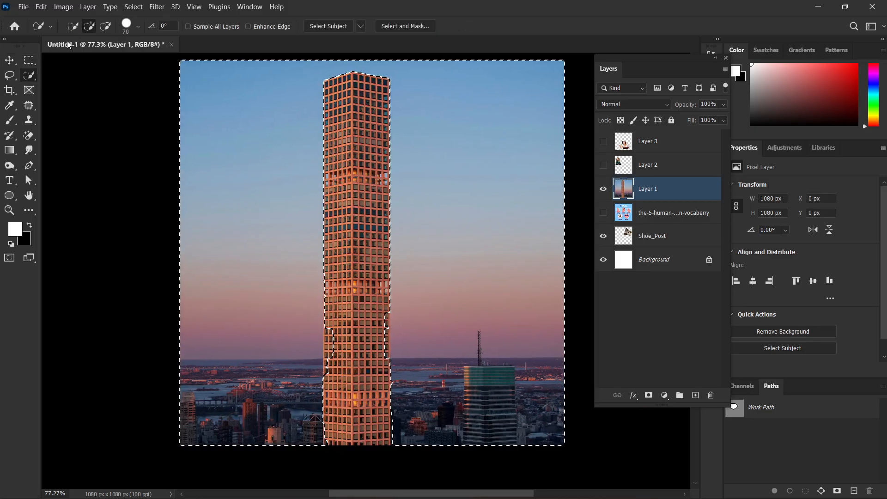
click(74, 26)
mouse_move(238, 124)
mouse_down()
mouse_move(227, 211)
mouse_move(315, 215)
mouse_move(276, 139)
mouse_move(258, 131)
mouse_move(313, 177)
mouse_up()
key(ctrl+z)
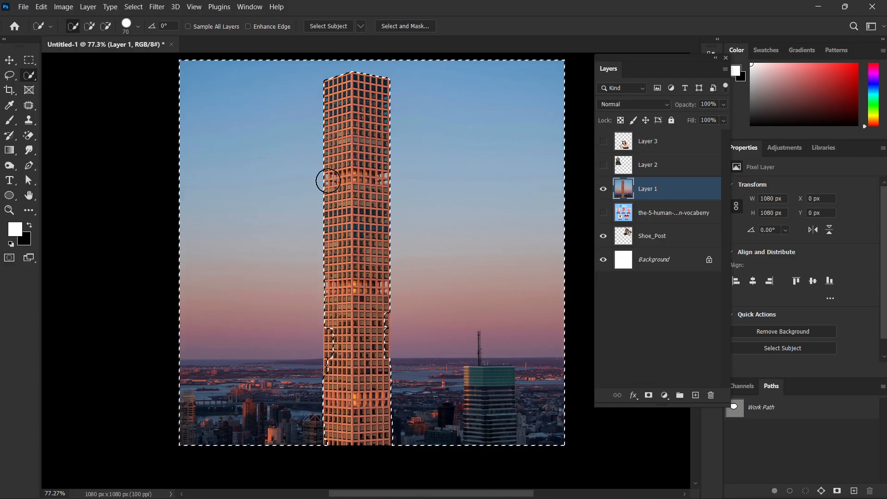
Try deleting the selected sky and city from Layer 1, deselect, and undo the deletion.
key(v)
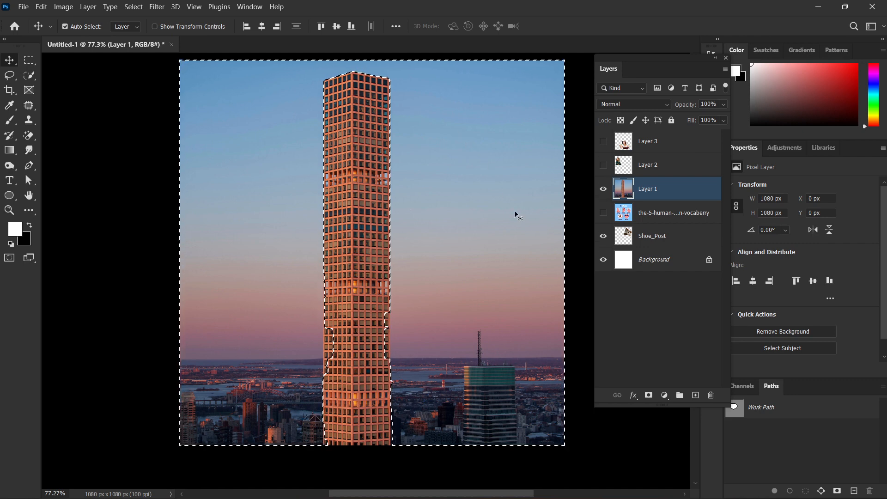
mouse_move(522, 141)
mouse_down()
mouse_move(142, 160)
mouse_move(409, 154)
mouse_move(519, 139)
mouse_up()
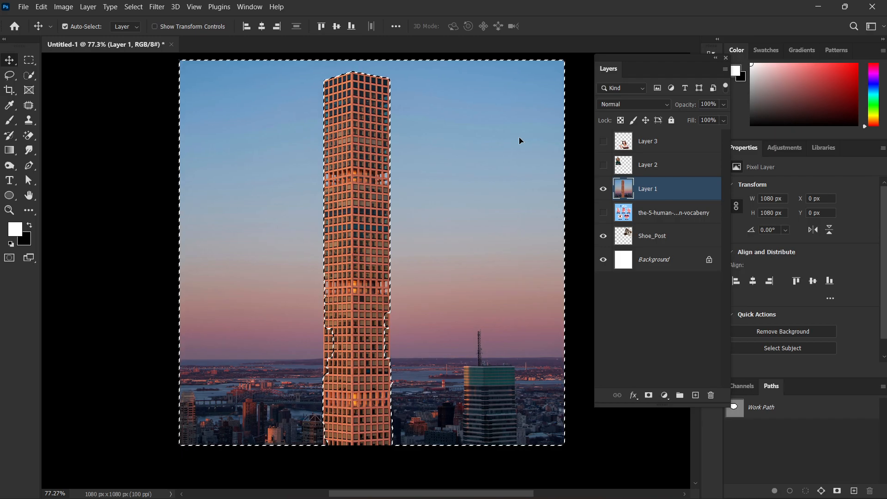
key(Delete)
key(ctrl+d)
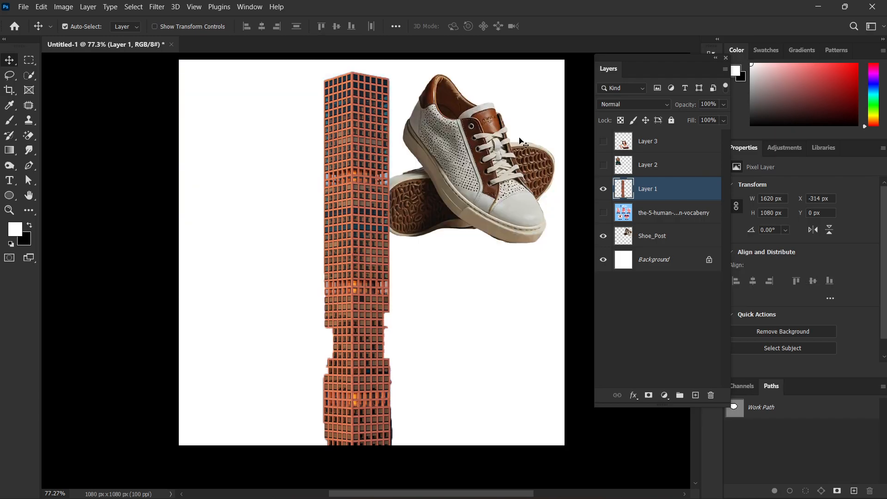
key(ctrl+z)
key(ctrl+z)
Clear the background selection, quick-select the tower from its top down to its lower floors, and deselect it.
click(31, 76)
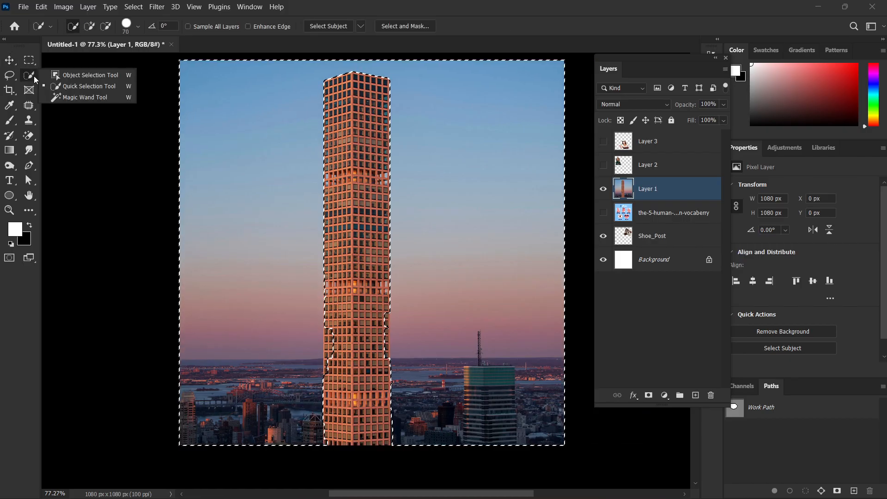
click(70, 87)
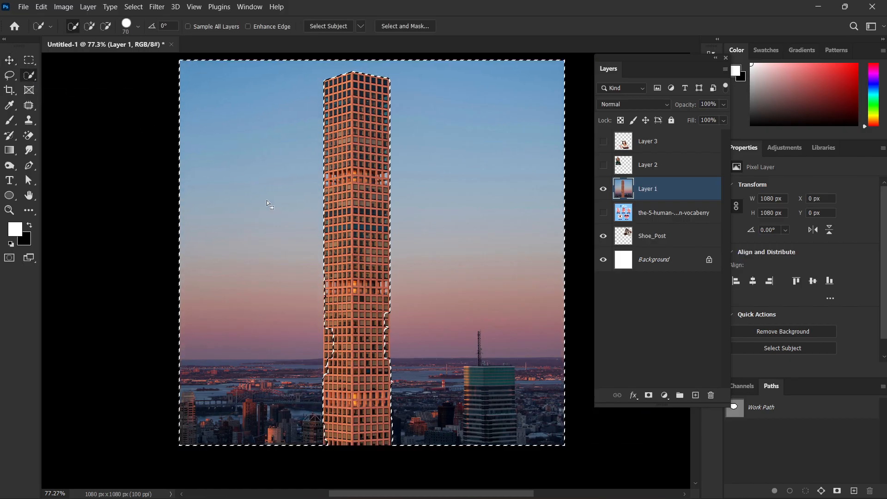
key(ctrl+d)
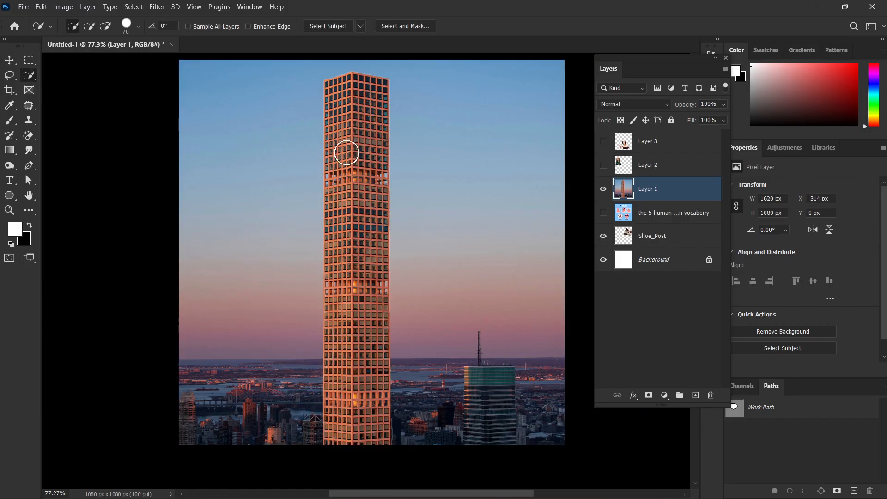
drag(356, 93, 354, 173)
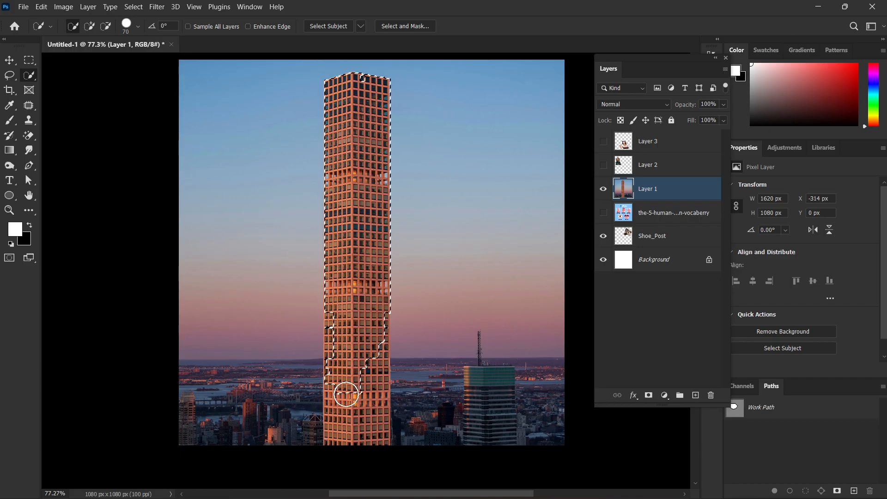
drag(346, 395, 346, 408)
key(ctrl+d)
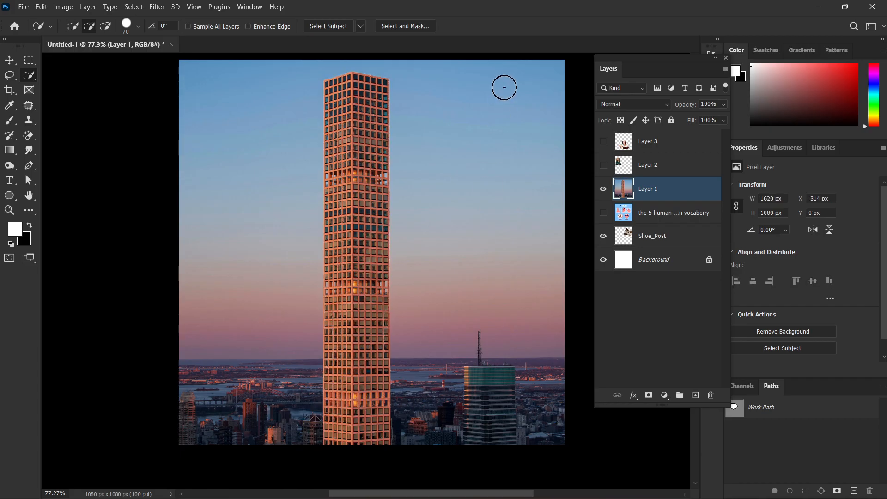
Quick-select the sky and city around the tower and subtract the wrongly included strips along the tower's lower edges.
drag(503, 88, 461, 416)
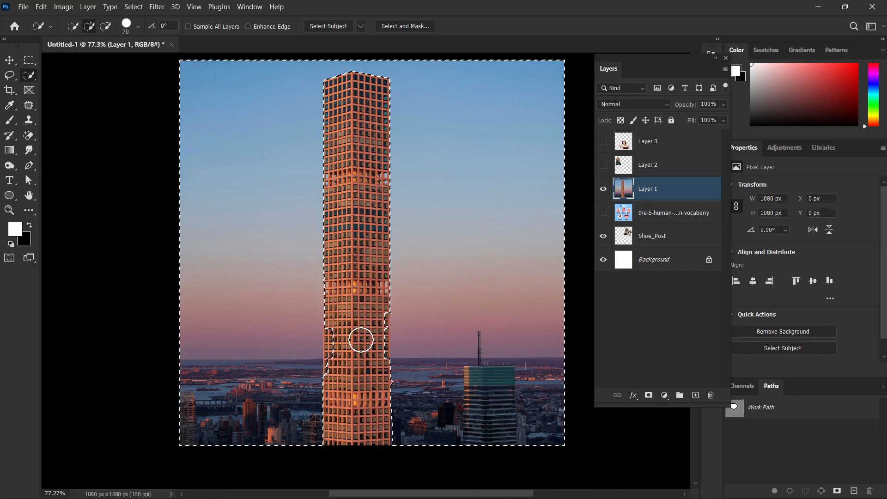
key(alt)
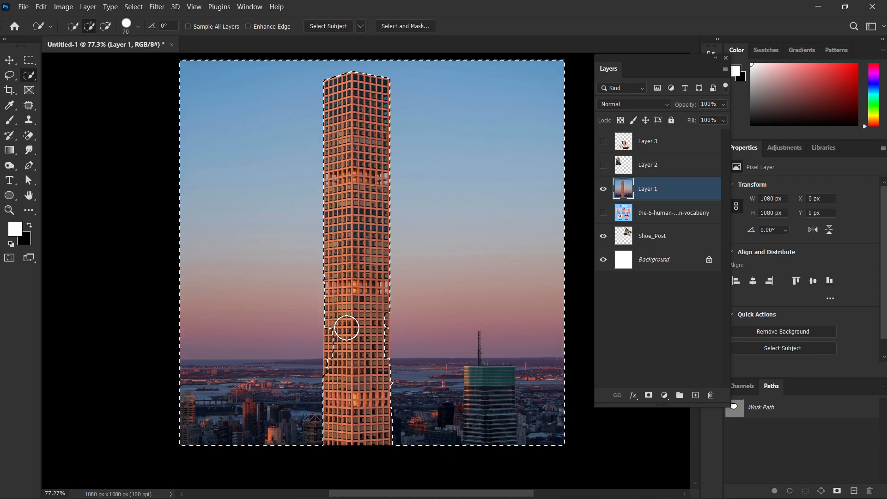
mouse_move(339, 351)
mouse_down()
mouse_move(338, 378)
mouse_move(337, 313)
mouse_move(374, 299)
mouse_move(378, 418)
mouse_up()
Delete the selected background from Layer 1, undo the deletion and clear the selection.
key(Delete)
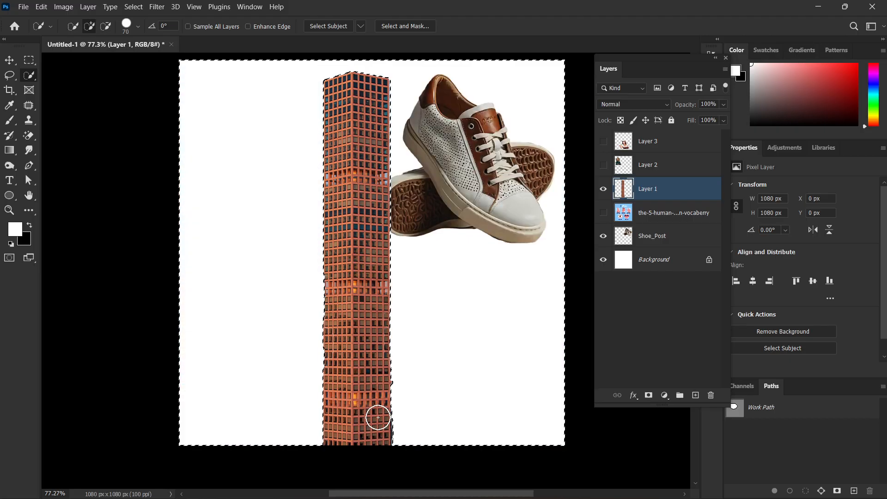
key(ctrl+d)
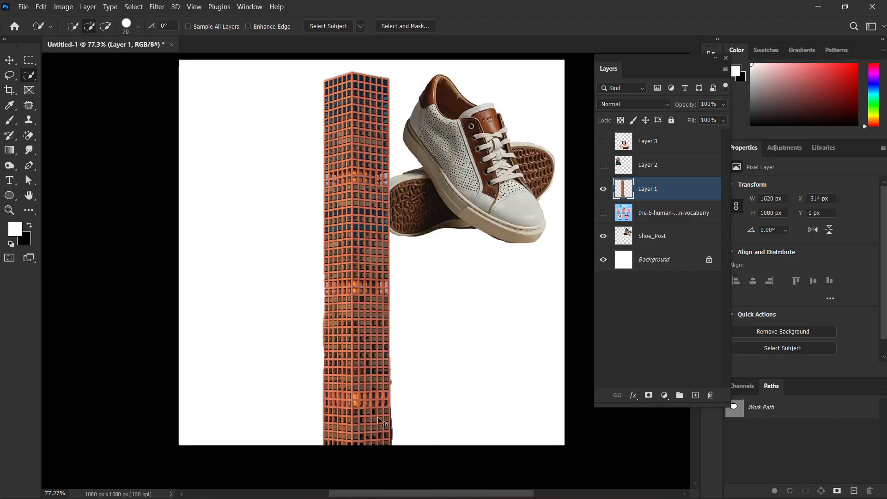
key(ctrl+z)
key(ctrl+z)
key(ctrl+d)
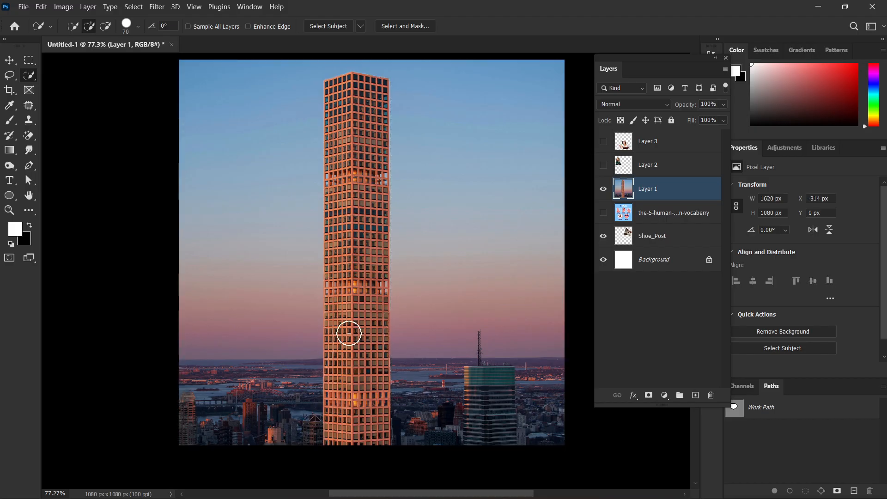
Select the sky to the left of the tower down to the horizon with the Magic Wand at tolerance 30, adding each colour band.
right_click(30, 77)
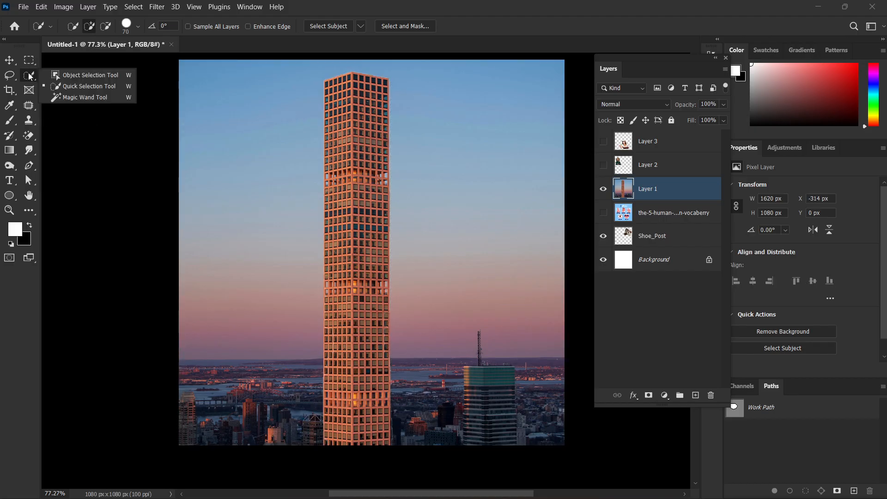
click(73, 97)
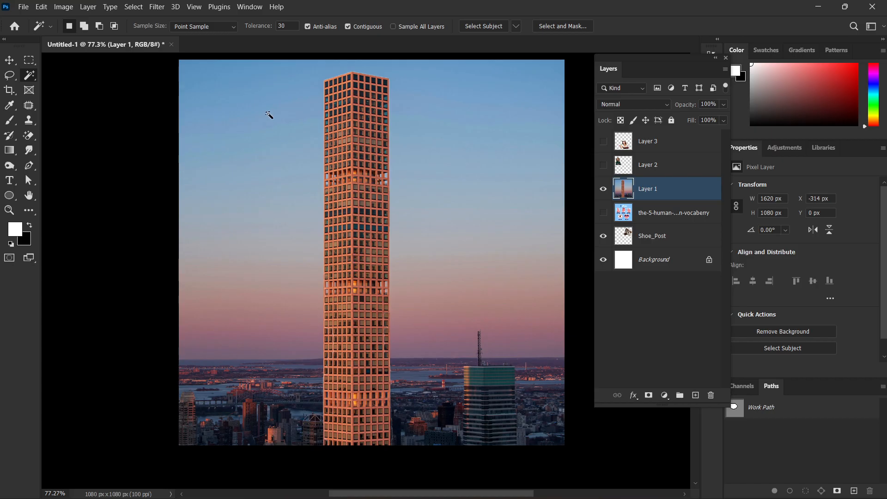
click(254, 73)
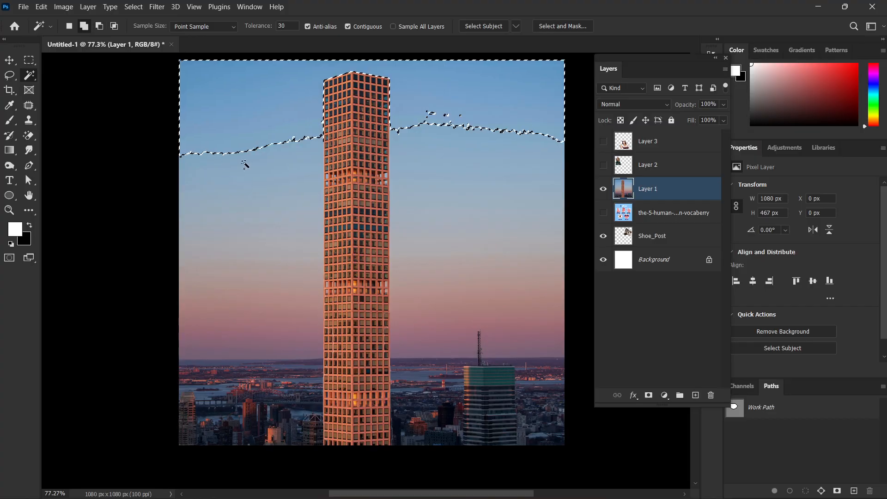
shift+click(253, 218)
shift+click(257, 250)
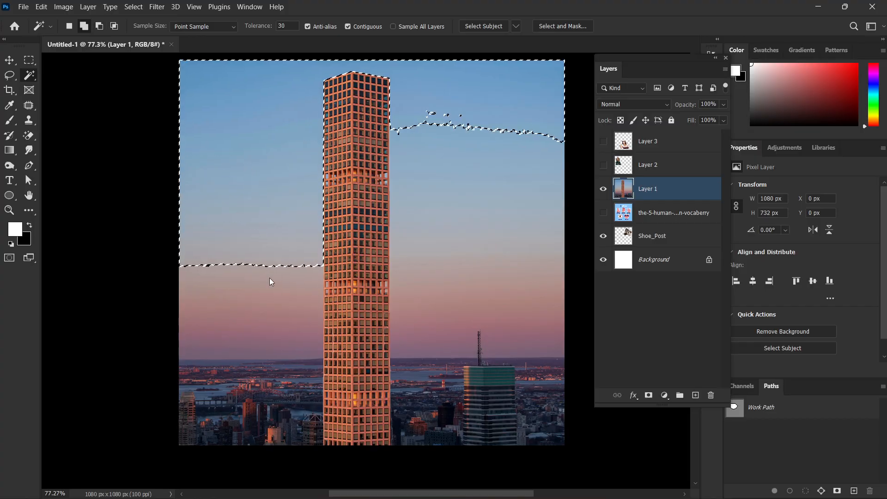
shift+click(268, 315)
shift+click(269, 326)
shift+click(270, 341)
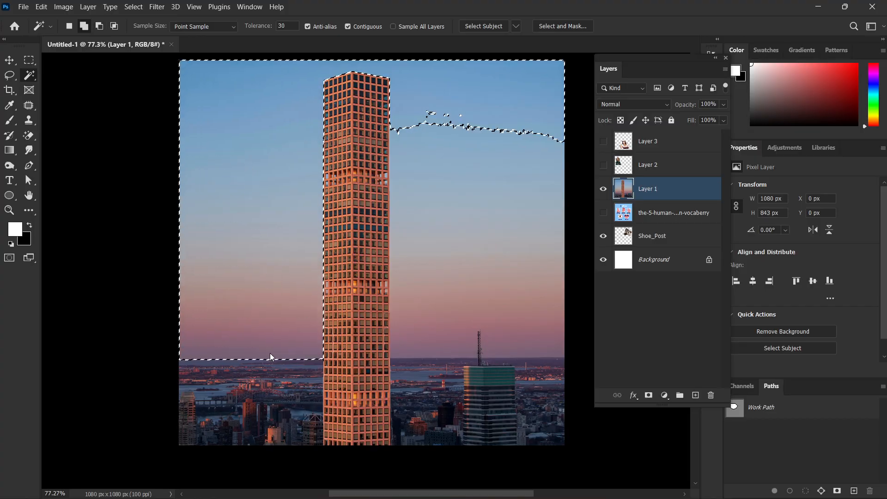
Add the sky bands to the right of the tower down to the horizon to the Magic Wand selection, and deselect.
shift+click(423, 164)
shift+click(467, 238)
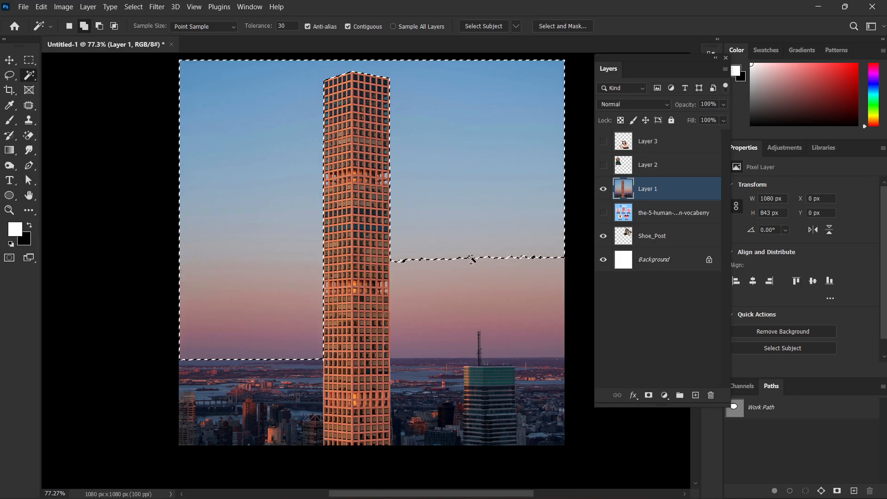
shift+click(483, 307)
shift+click(508, 341)
shift+click(527, 360)
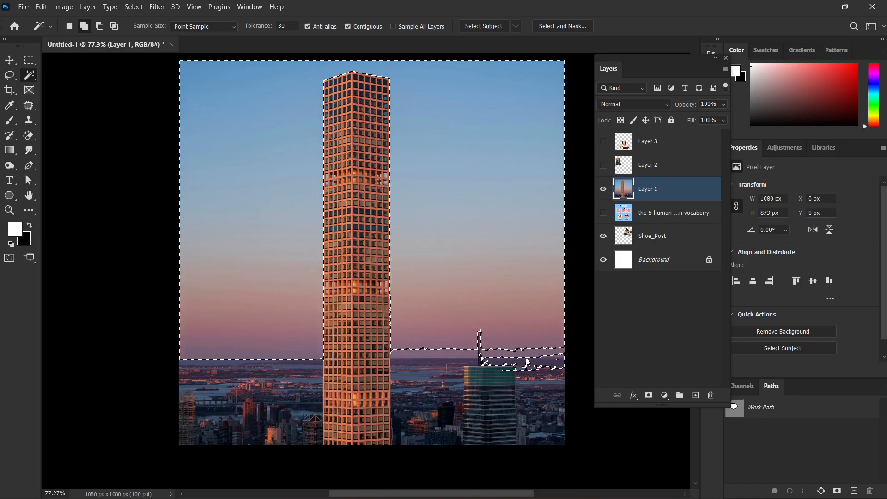
key(ctrl+d)
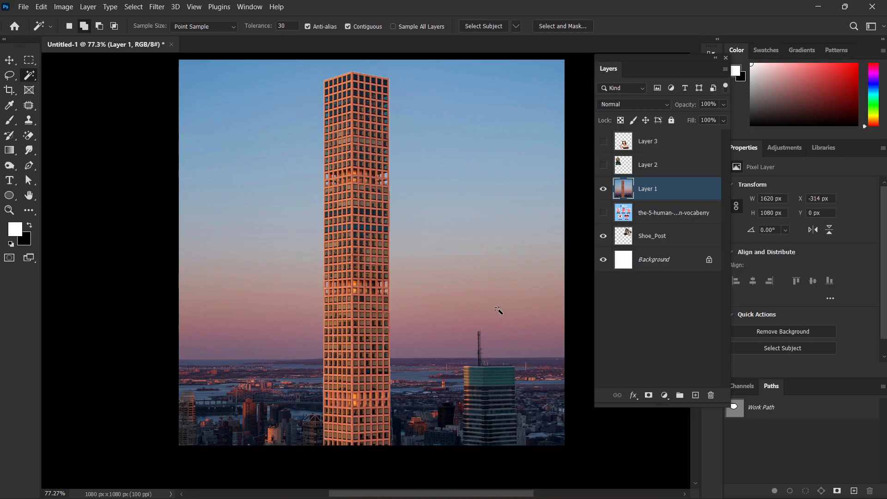
scroll(375, 271, up, 8)
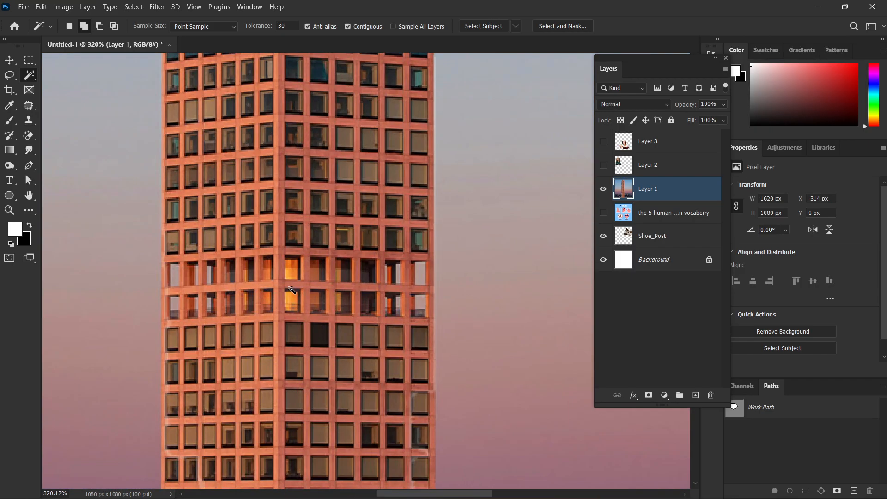
scroll(317, 148, up, 6)
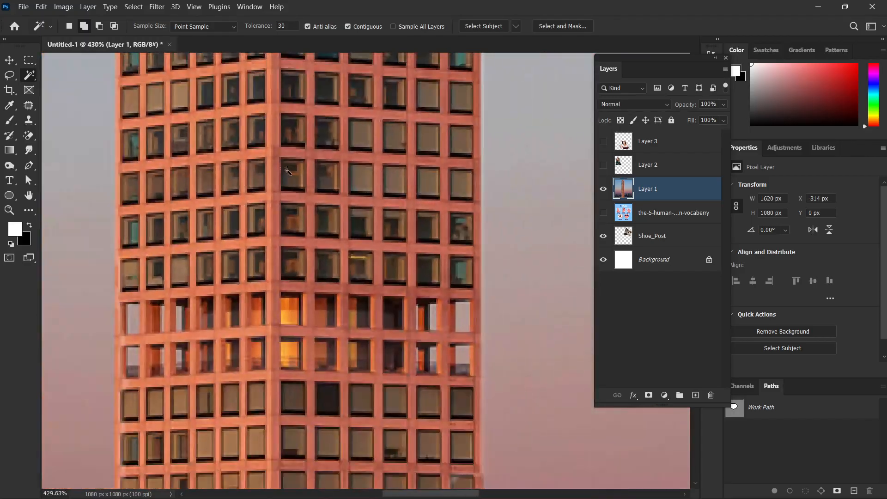
scroll(270, 163, up, 3)
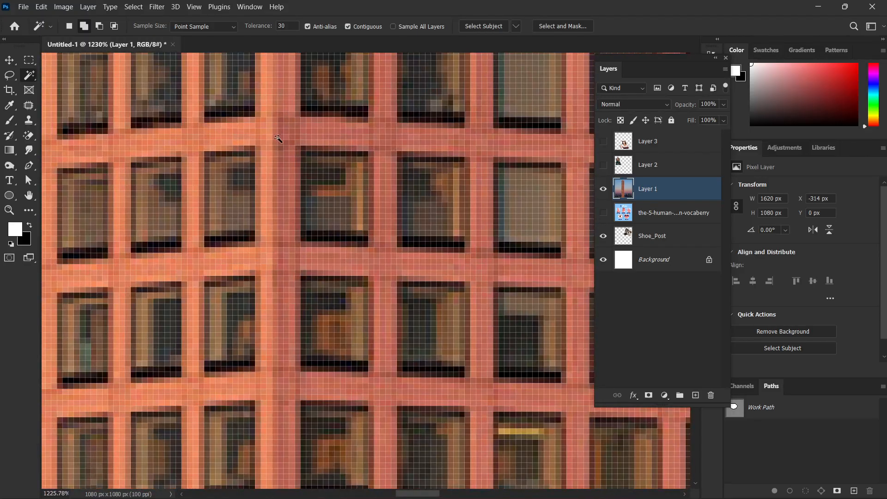
key(ctrl+0)
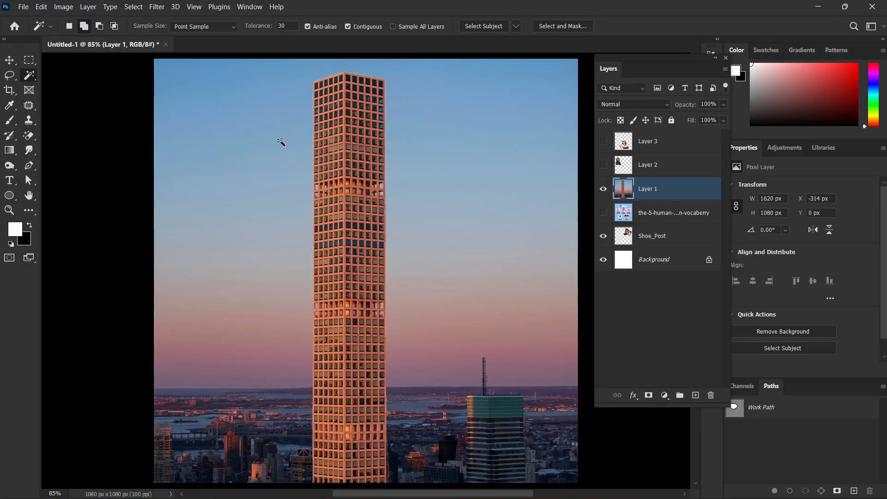
Switch to Chrome, show stock images results of any size, and open the Dreamstime photo of the excited man on an orange background.
mouse_move(498, 484)
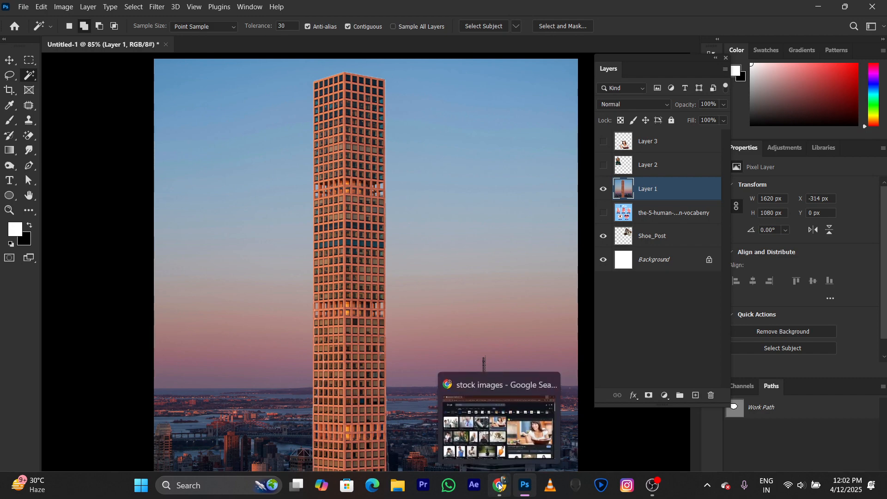
click(498, 485)
scroll(623, 311, down, 10)
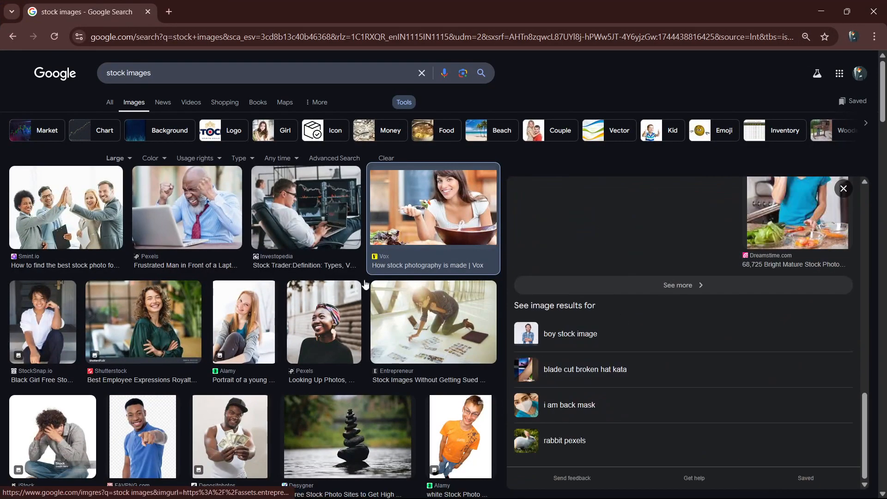
scroll(367, 295, down, 5)
scroll(354, 331, up, 5)
scroll(247, 226, left, 5)
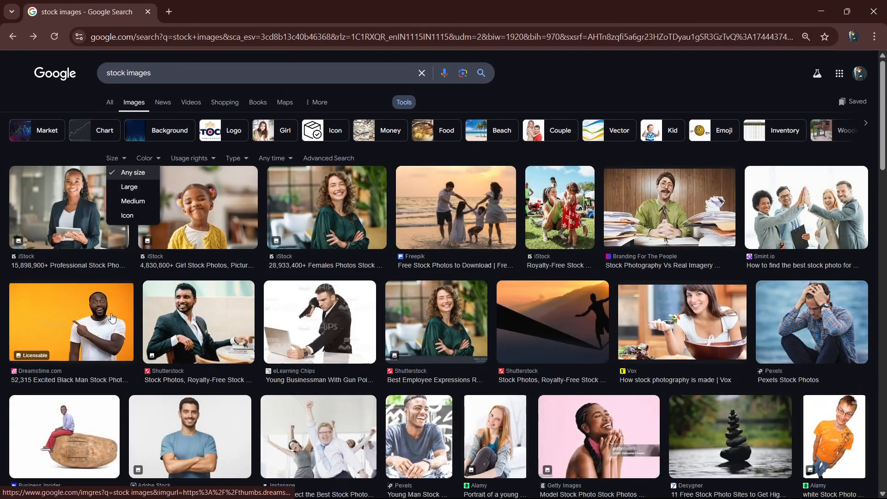
click(112, 318)
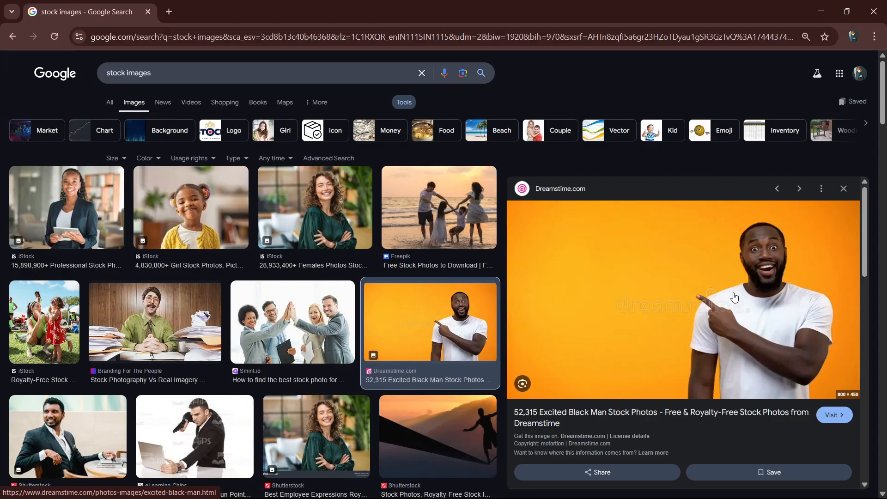
Open the Dreamstime photo of the pointing woman in a striped shirt on a yellow background and copy the image.
scroll(734, 297, down, 6)
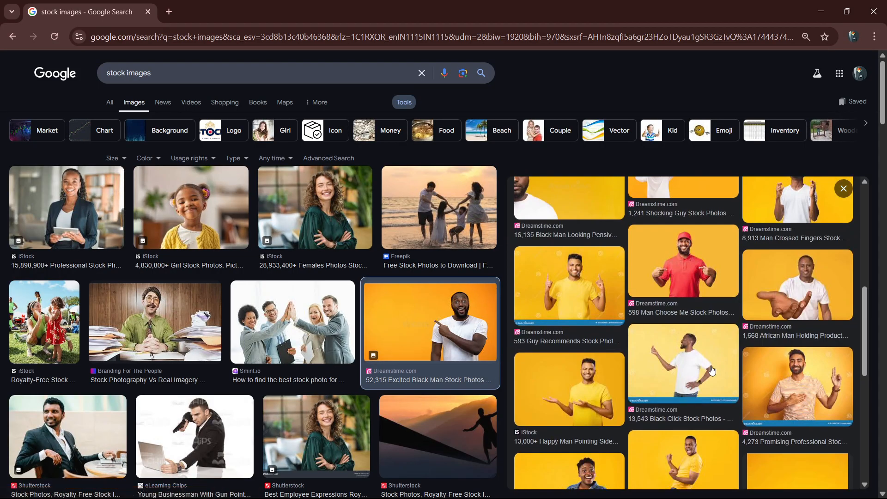
click(703, 344)
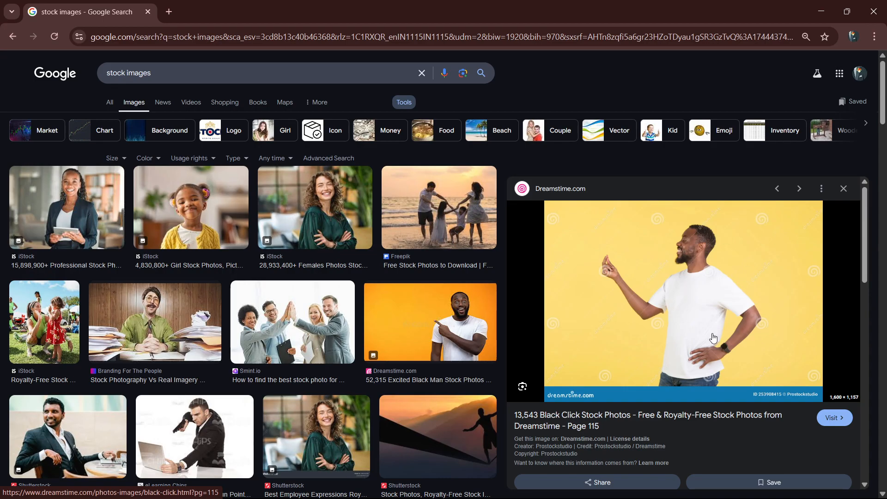
scroll(708, 331, down, 6)
scroll(703, 341, down, 2)
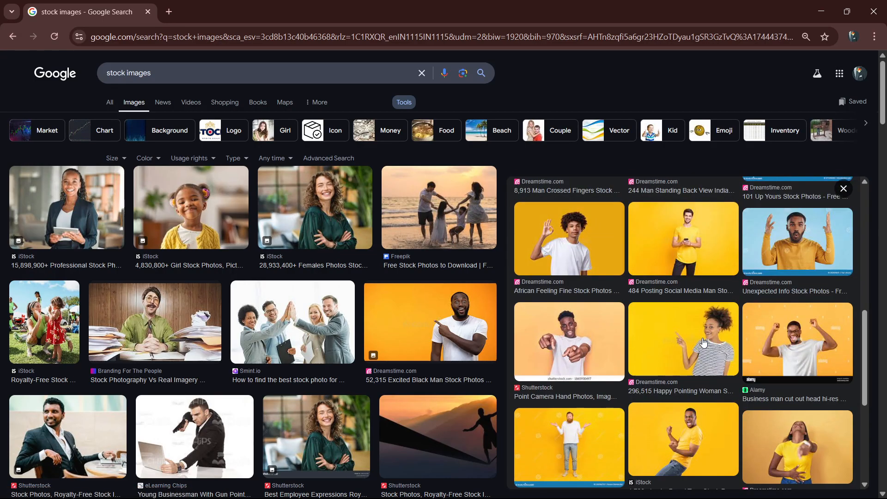
click(703, 342)
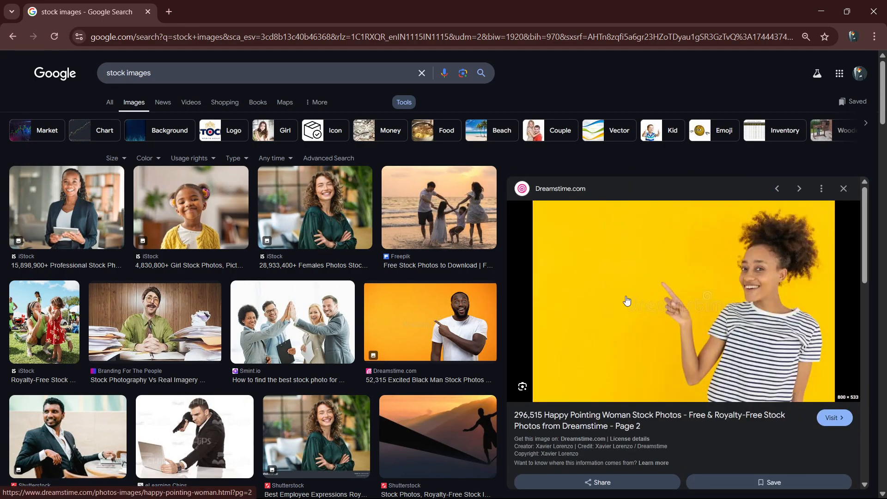
right_click(641, 256)
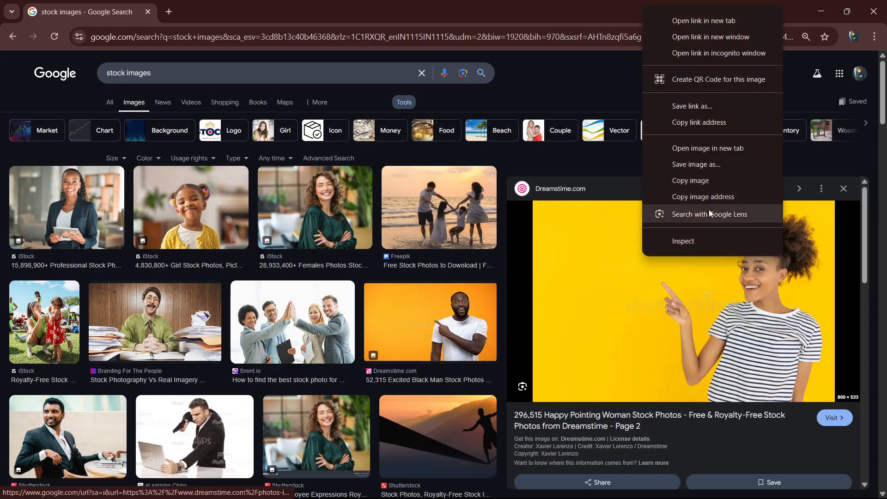
click(710, 174)
Switch to Photoshop, paste the copied photo as a new layer and move it above Layer 3.
click(820, 11)
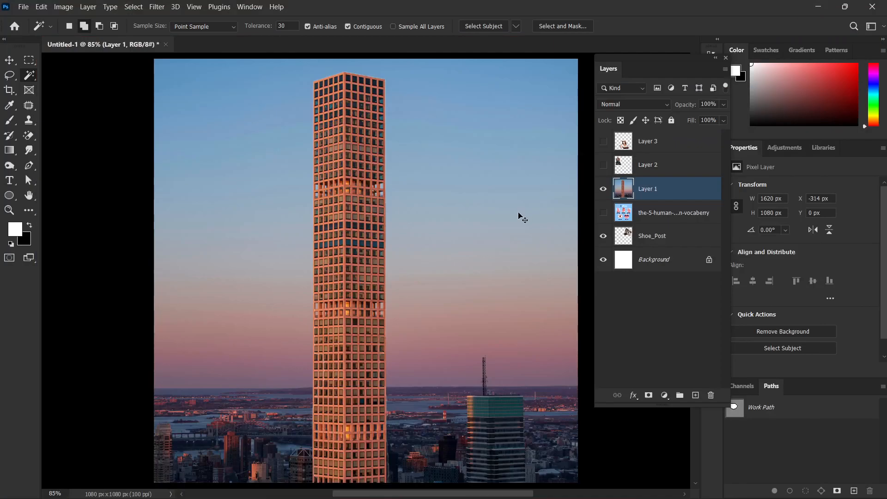
key(ctrl+v)
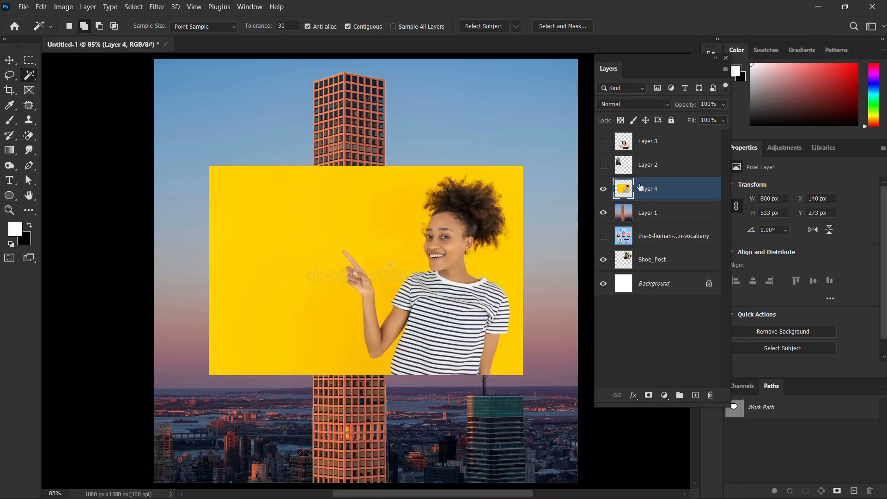
drag(659, 194, 657, 137)
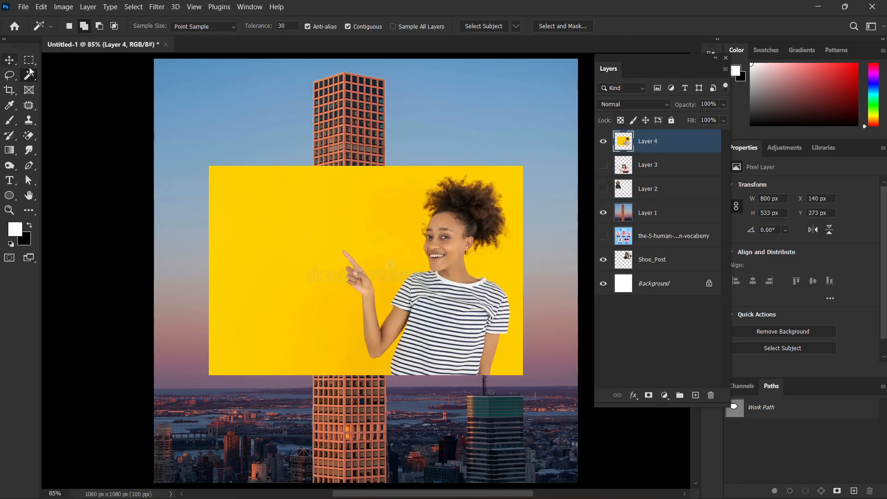
Select the photo's yellow background with the Magic Wand in new-selection mode, delete it, undo the deletion and deselect.
click(69, 26)
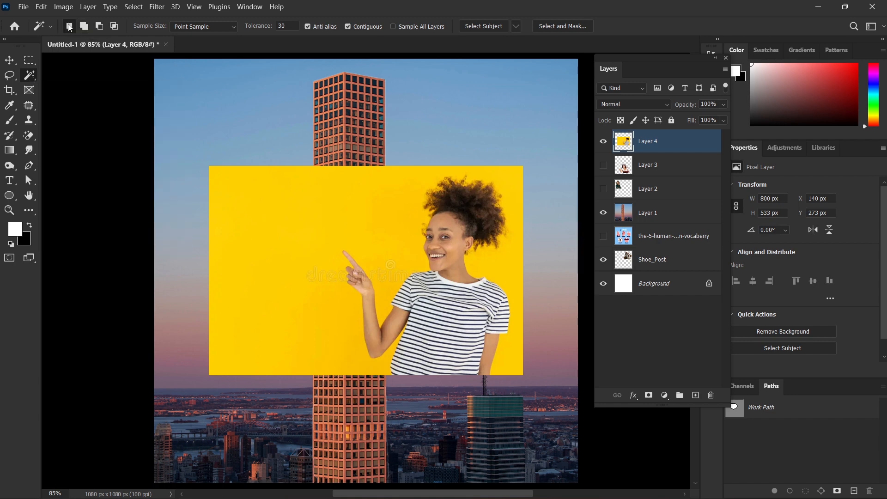
click(272, 204)
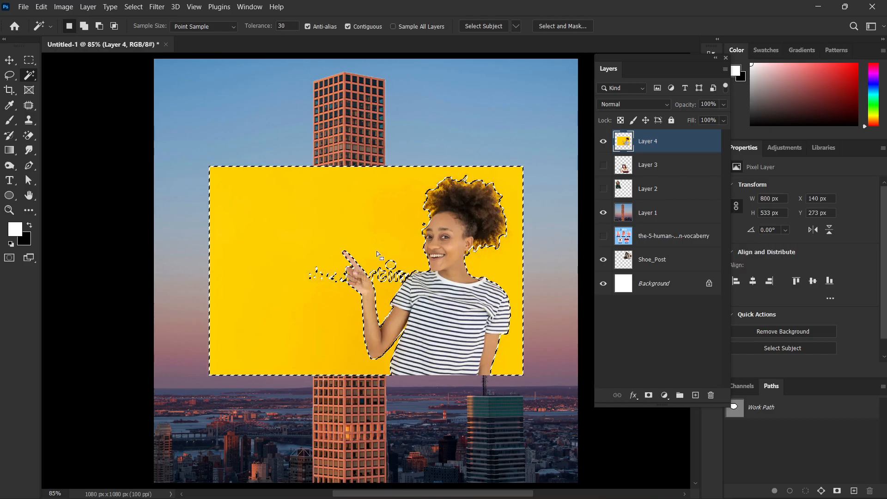
key(Delete)
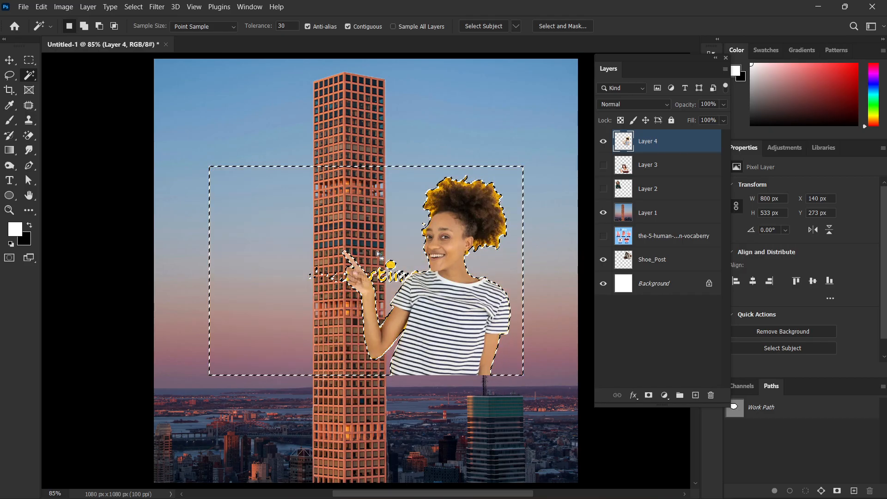
key(ctrl+z)
scroll(467, 189, up, 8)
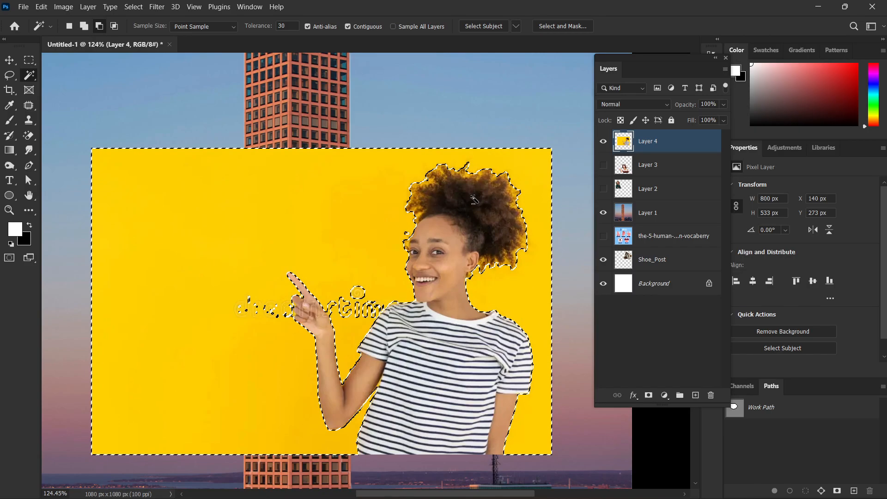
scroll(472, 181, up, 2)
scroll(469, 185, down, 4)
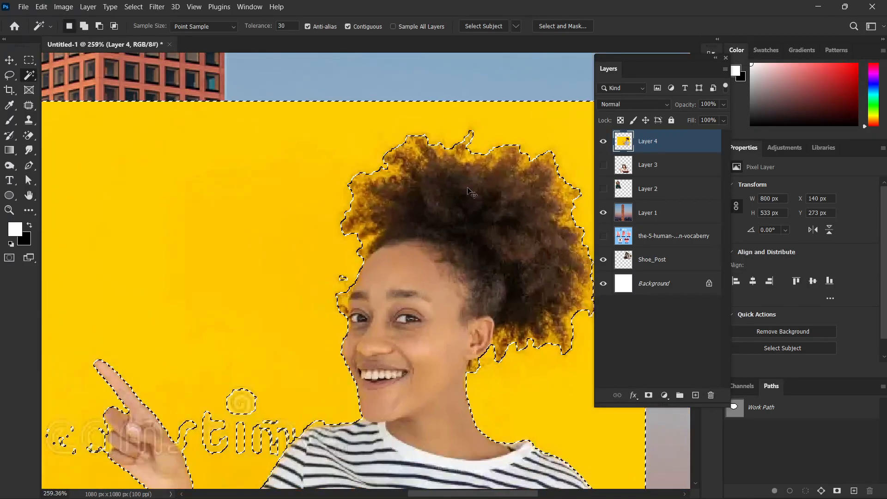
key(ctrl+d)
Inspect the woman's curly hair edges up close, reselect the yellow background with the Magic Wand to check its outline, and deselect.
scroll(466, 188, up, 5)
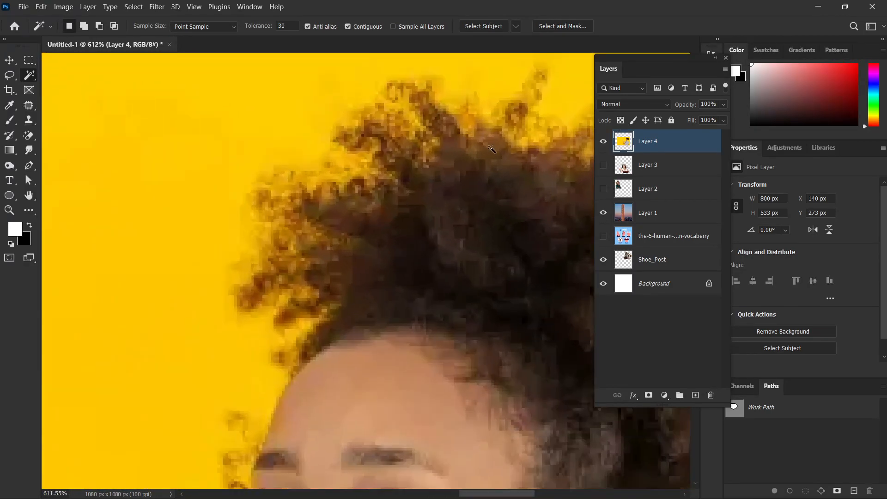
scroll(481, 170, down, 2)
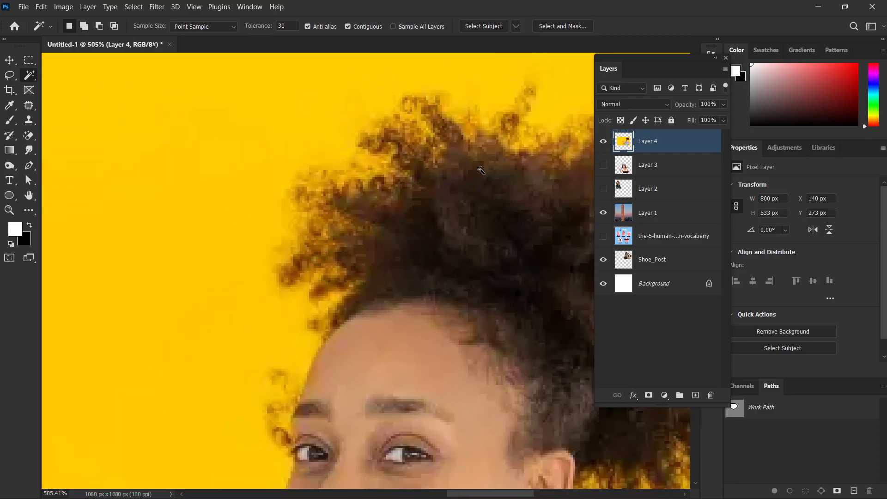
click(183, 149)
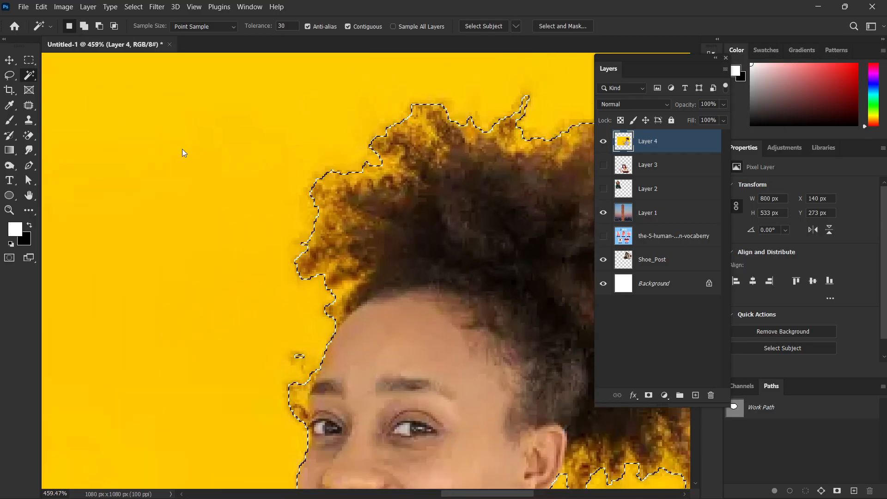
scroll(223, 198, down, 5)
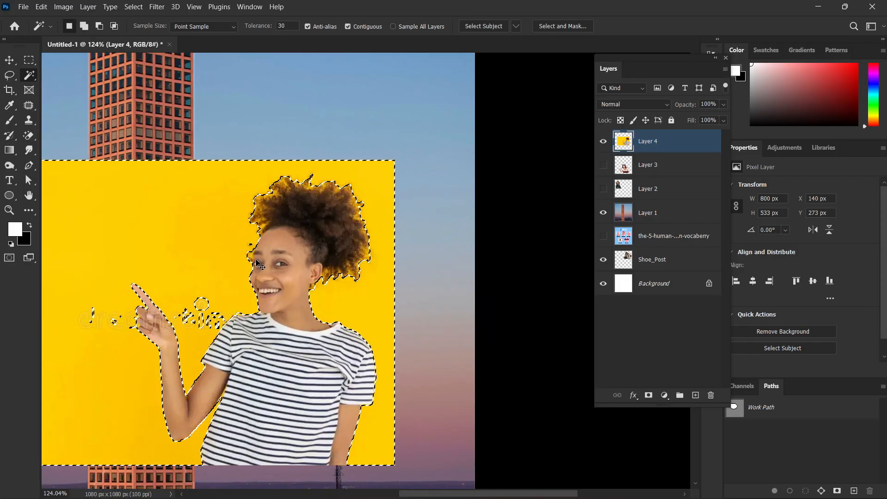
key(ctrl+d)
scroll(336, 321, down, 2)
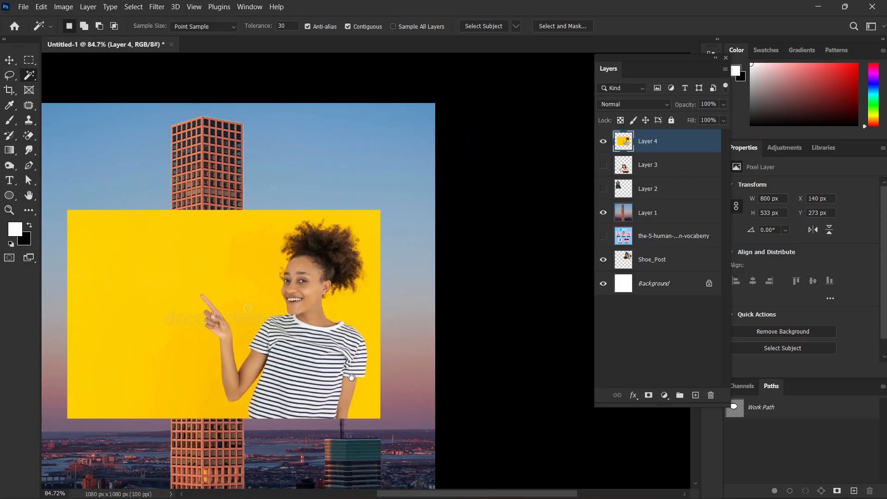
Switch to the Move tool and delete the pasted yellow-background photo's layer.
drag(351, 376, 394, 354)
key(v)
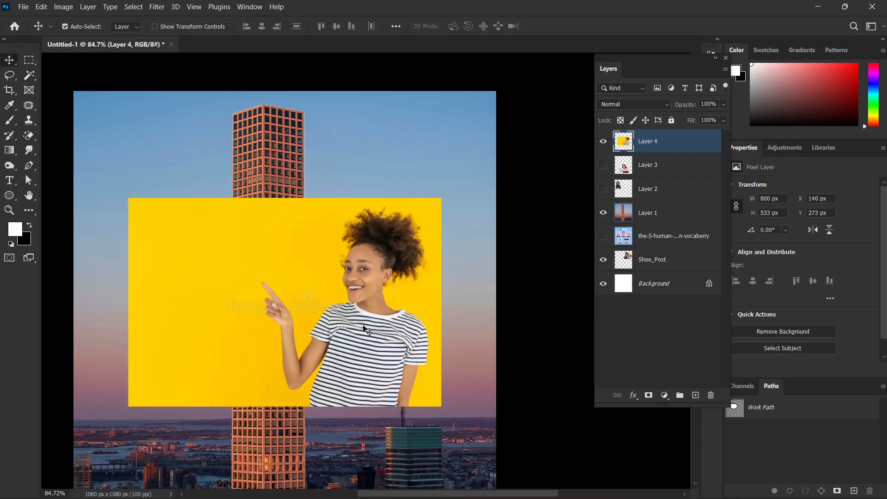
key(Delete)
Switch to Chrome and search Google Images for "pattern".
mouse_move(470, 494)
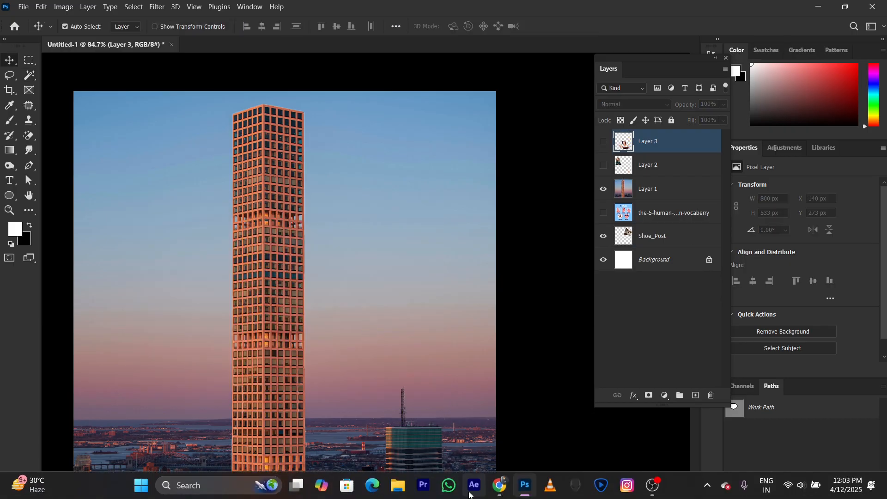
click(499, 485)
click(333, 72)
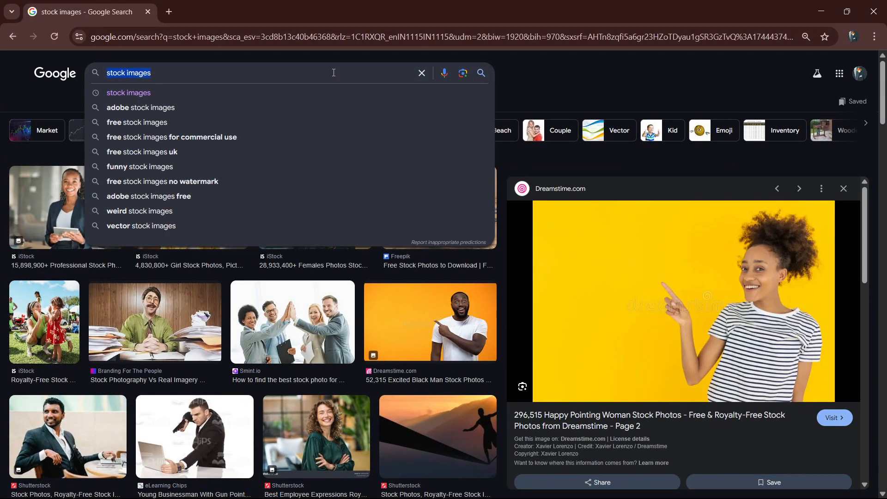
text(pattern)
key(Return)
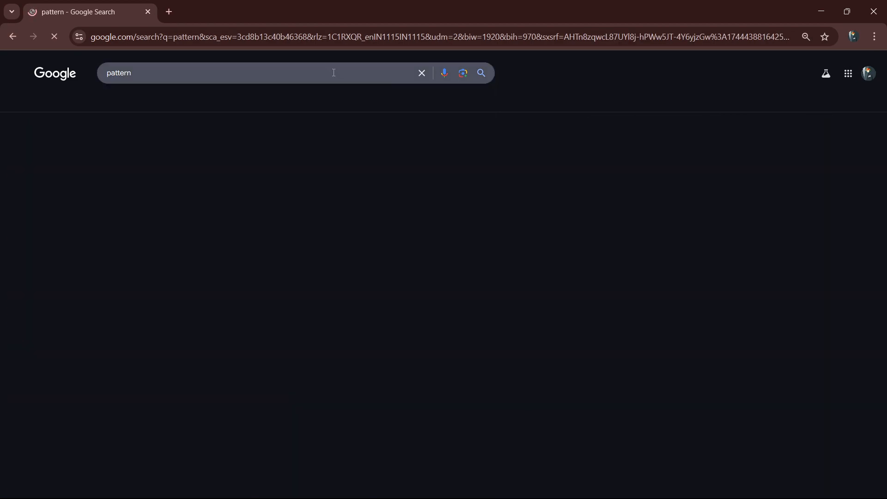
Open VectorStock's colorful geometric triangle pattern through the related images and copy the image.
scroll(267, 294, down, 5)
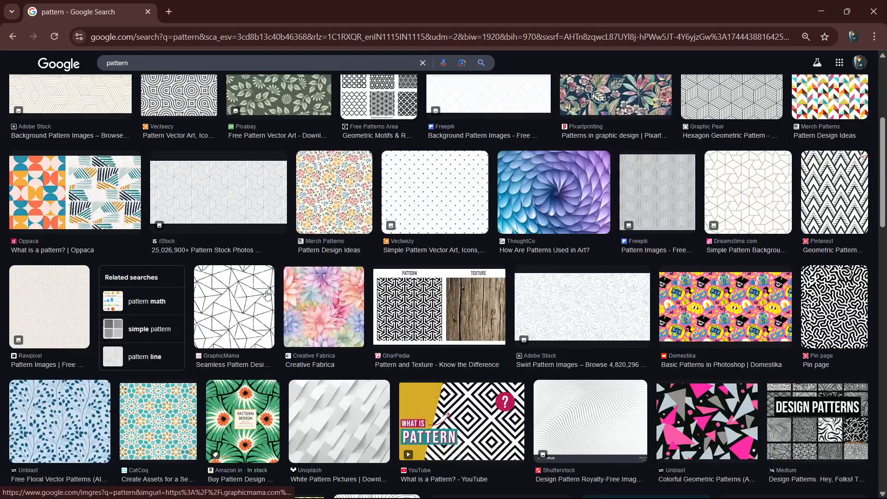
click(713, 409)
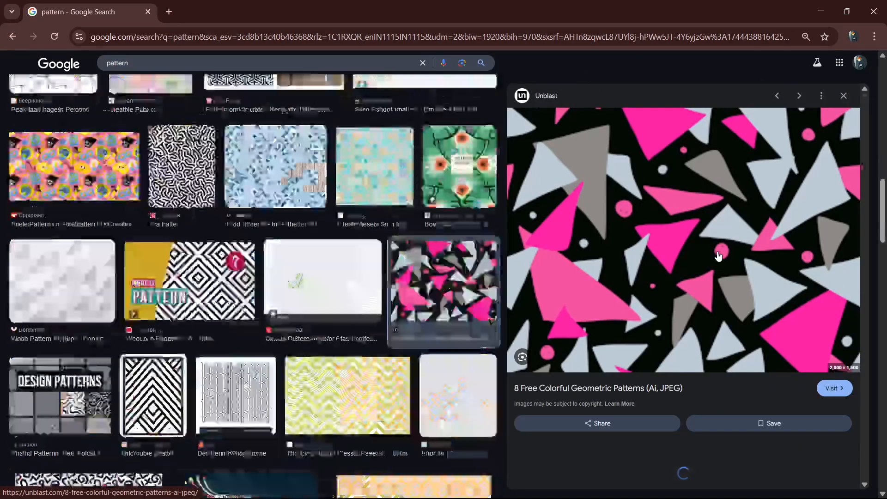
scroll(718, 256, down, 5)
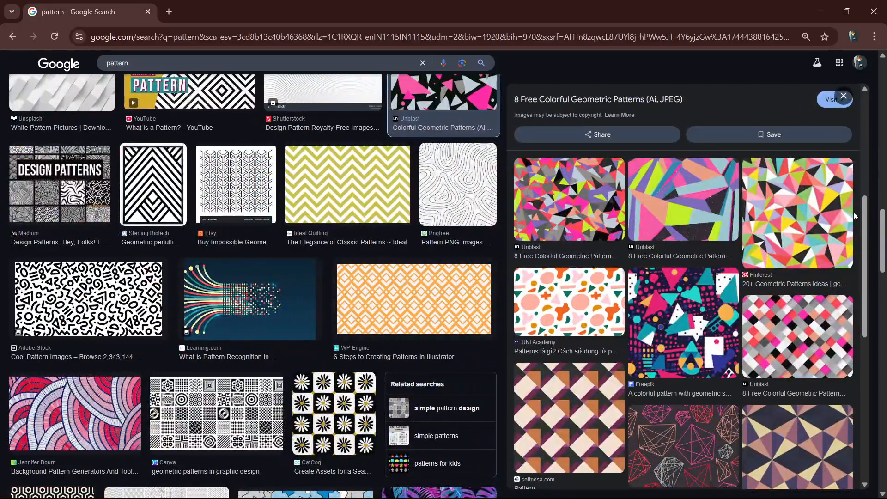
click(837, 213)
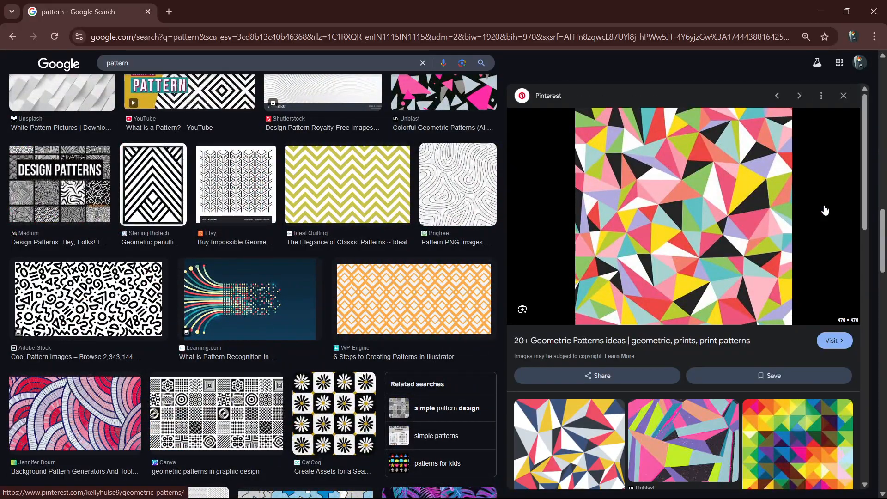
scroll(813, 212, down, 5)
click(577, 219)
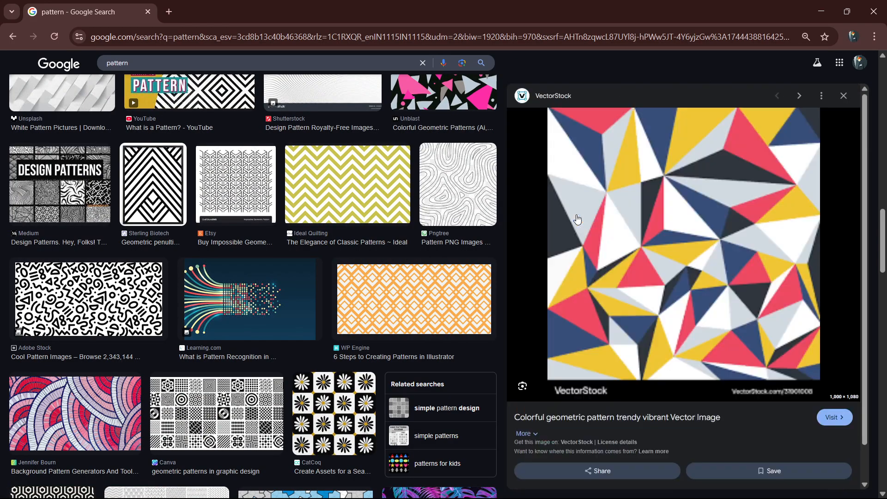
right_click(679, 162)
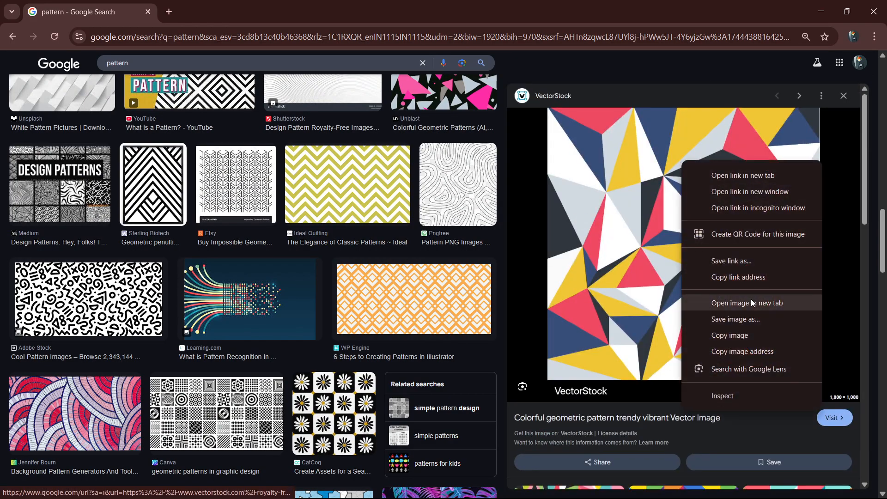
click(730, 335)
Switch to Photoshop, paste the pattern as a new layer and scale it to about 1090 by 1178 px, covering the canvas.
click(820, 12)
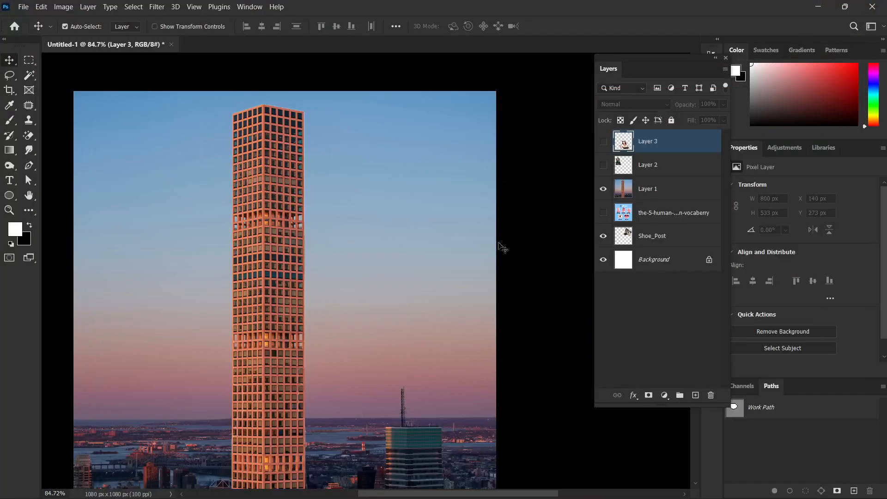
key(ctrl+v)
key(ctrl+0)
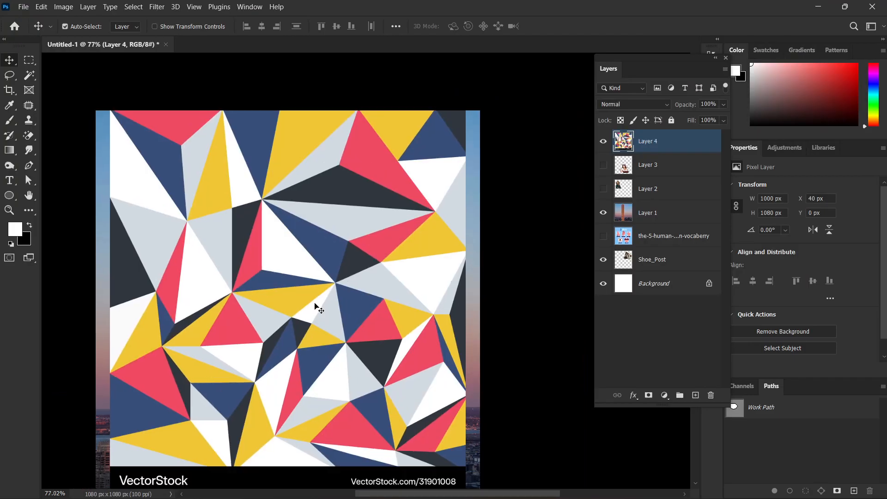
key(ctrl+t)
drag(288, 458, 289, 490)
key(Return)
scroll(302, 239, up, 1)
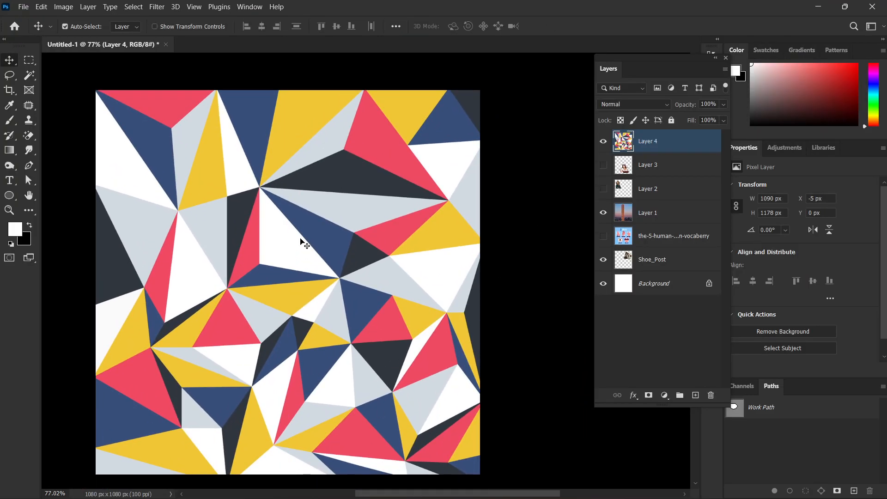
drag(329, 245, 376, 258)
drag(397, 292, 392, 255)
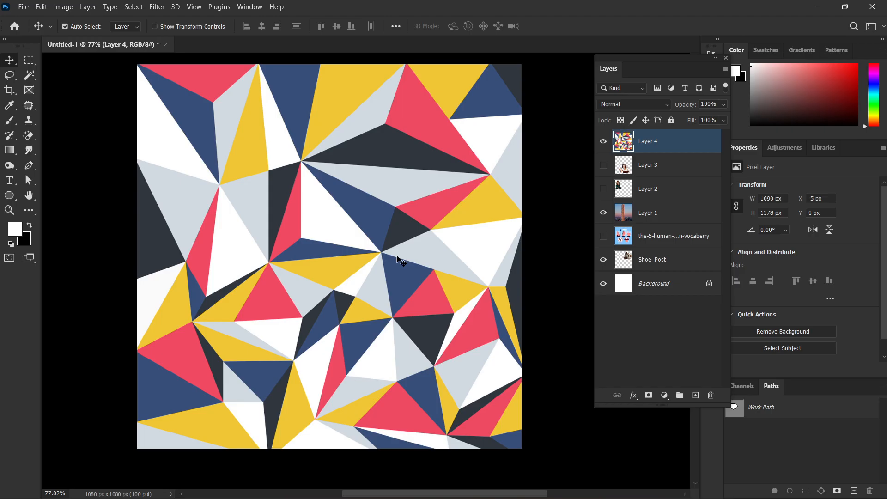
scroll(396, 258, up, 1)
scroll(390, 231, down, 1)
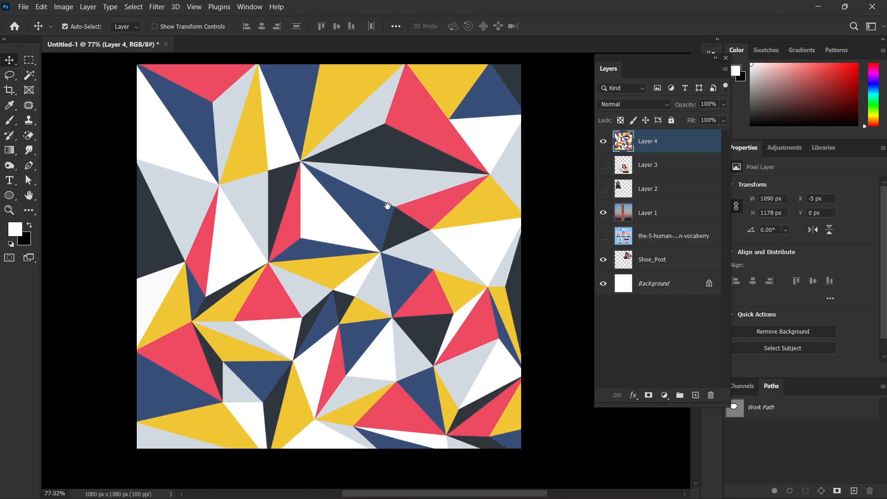
drag(388, 203, 400, 231)
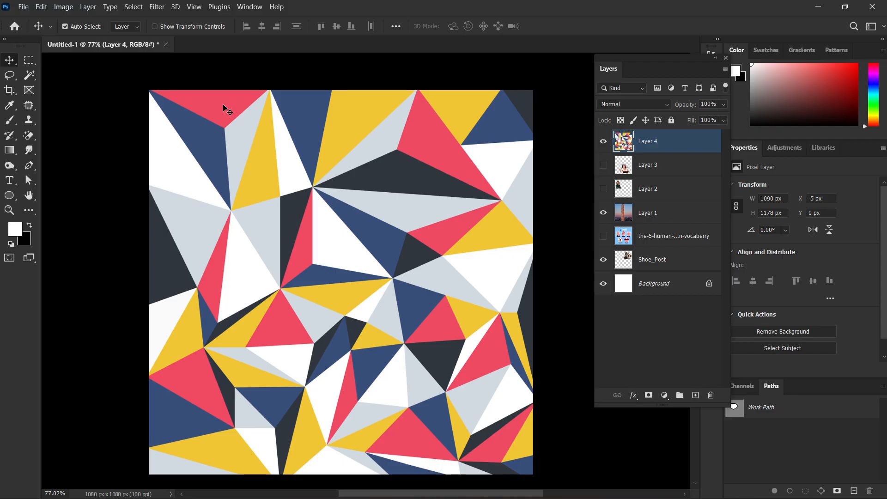
Try rough freehand Lasso selections around several triangles of the pattern and deselect them.
click(12, 76)
mouse_move(210, 90)
mouse_down()
mouse_move(264, 102)
mouse_move(264, 92)
mouse_up()
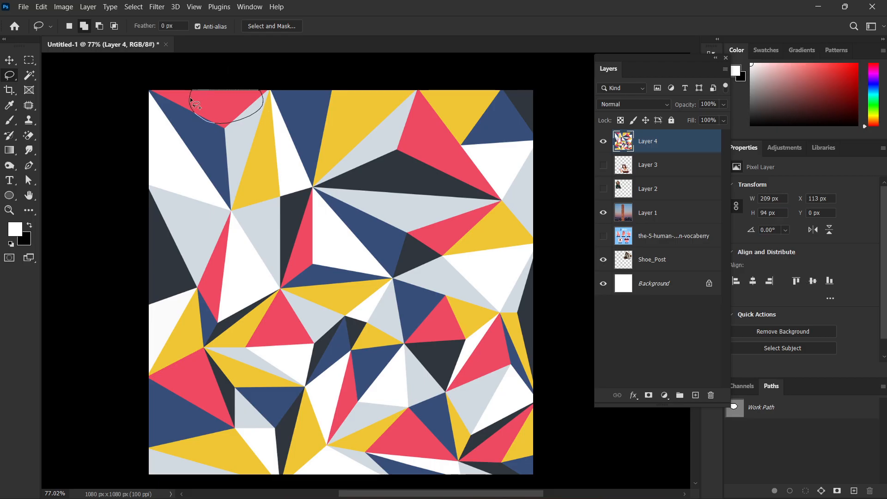
drag(412, 121, 412, 122)
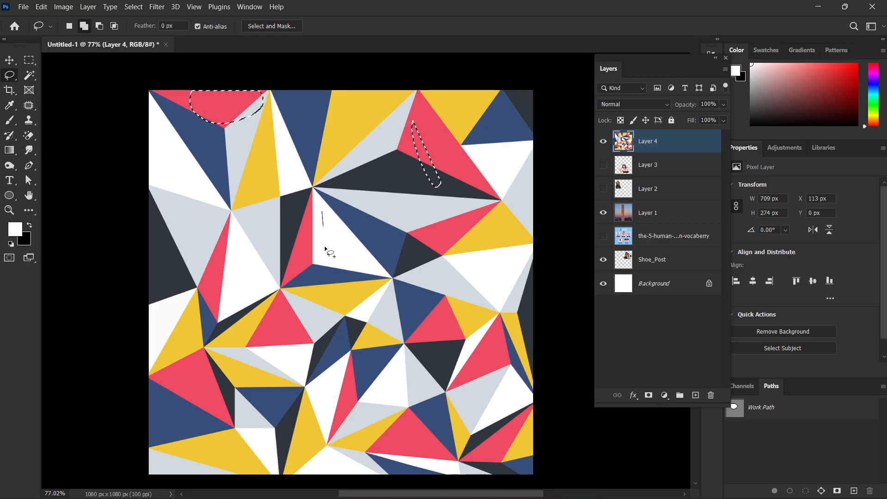
drag(322, 214, 330, 259)
drag(499, 190, 500, 230)
key(ctrl+d)
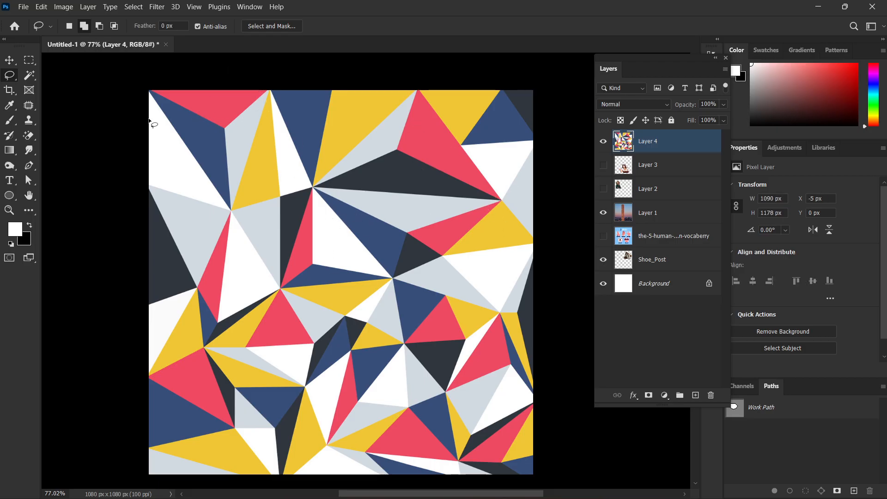
Select the pinkish-red triangle at the pattern's upper-left corner with the Magic Wand and extend the selection to all similar areas.
click(29, 75)
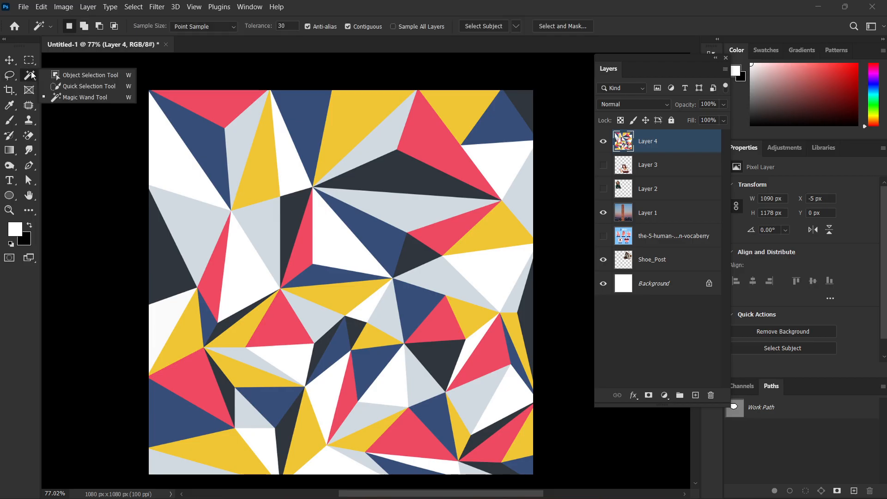
click(85, 97)
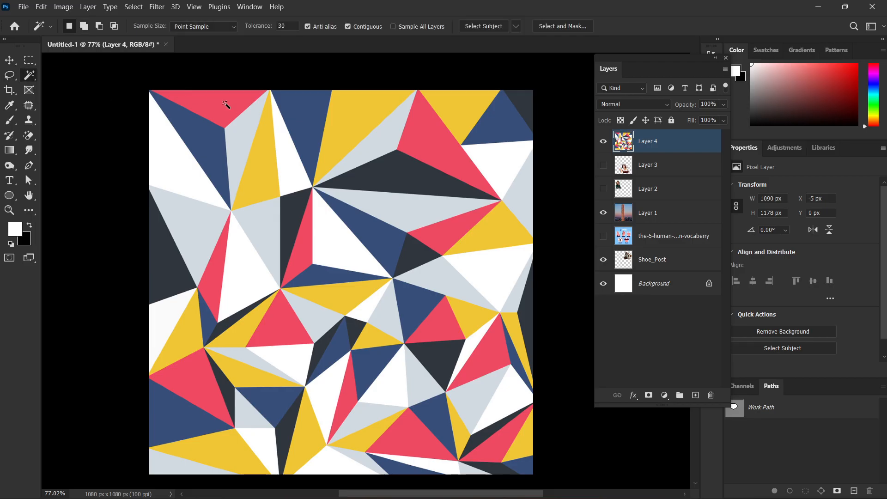
click(225, 105)
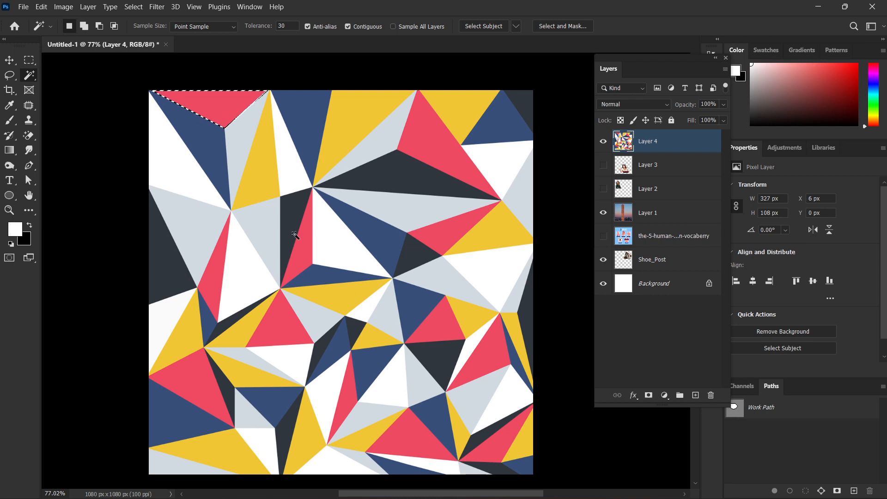
right_click(220, 110)
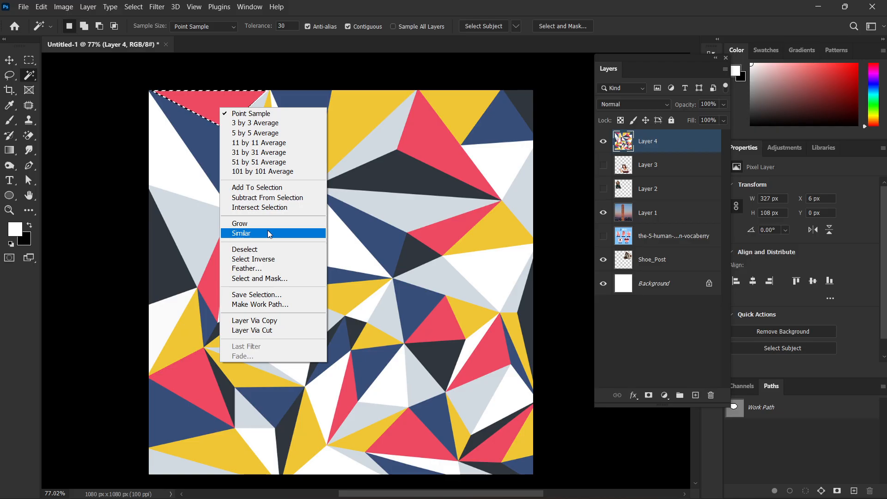
click(269, 234)
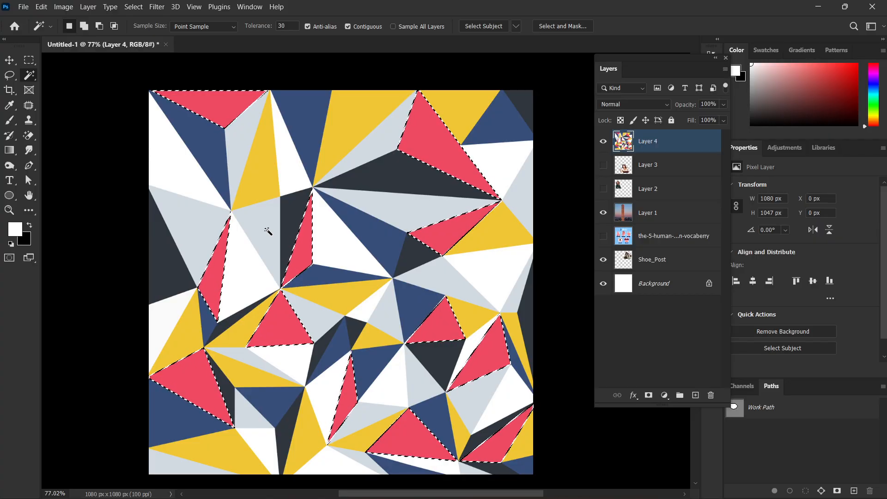
Try deleting the selected pinkish-red triangles and, with the selection inverted, the remaining pattern, undoing each deletion and restoring the original selection.
key(Delete)
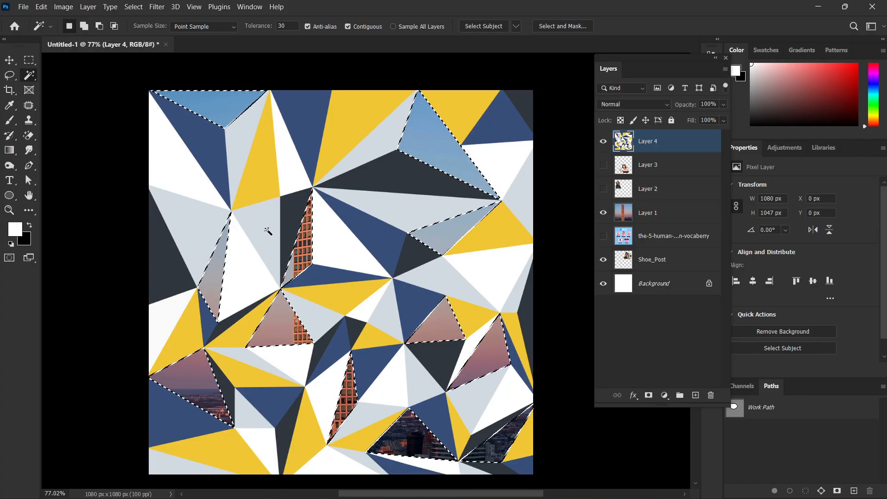
key(ctrl+z)
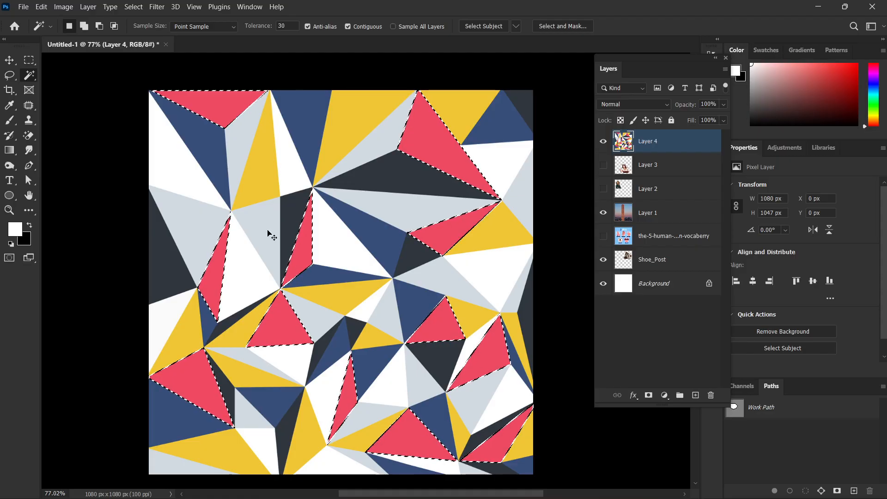
key(ctrl+shift+i)
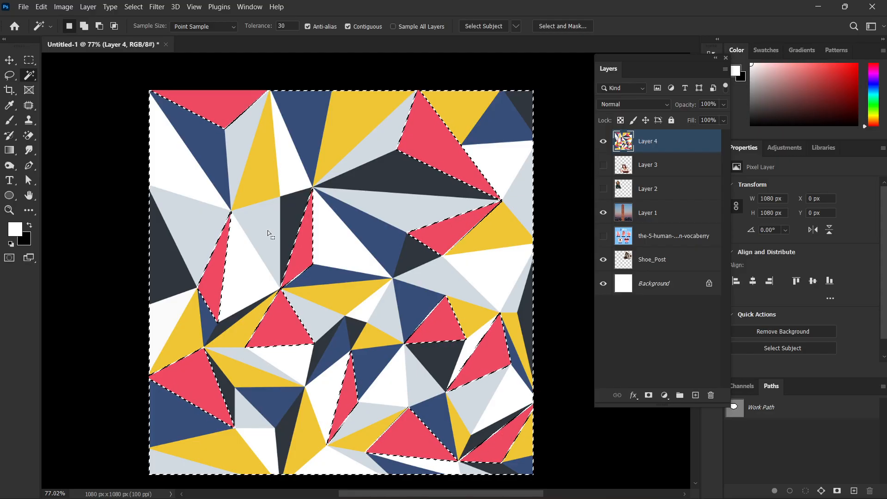
key(Delete)
key(ctrl+z)
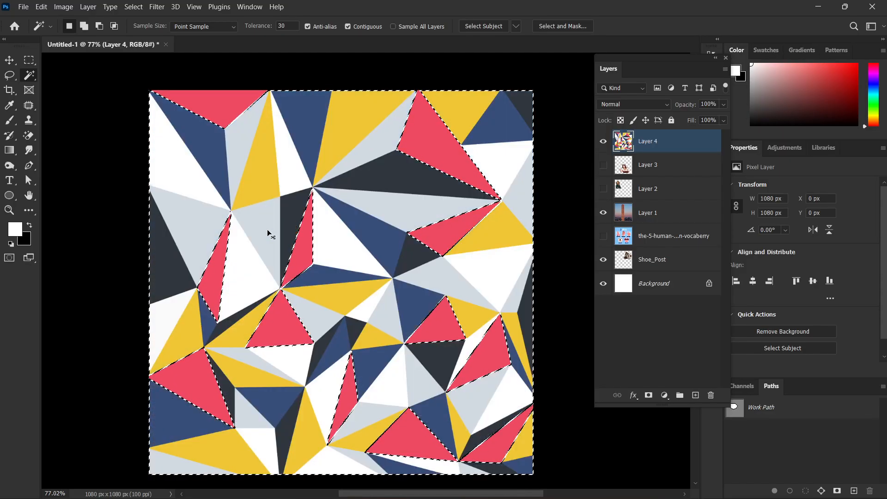
key(ctrl+shift+i)
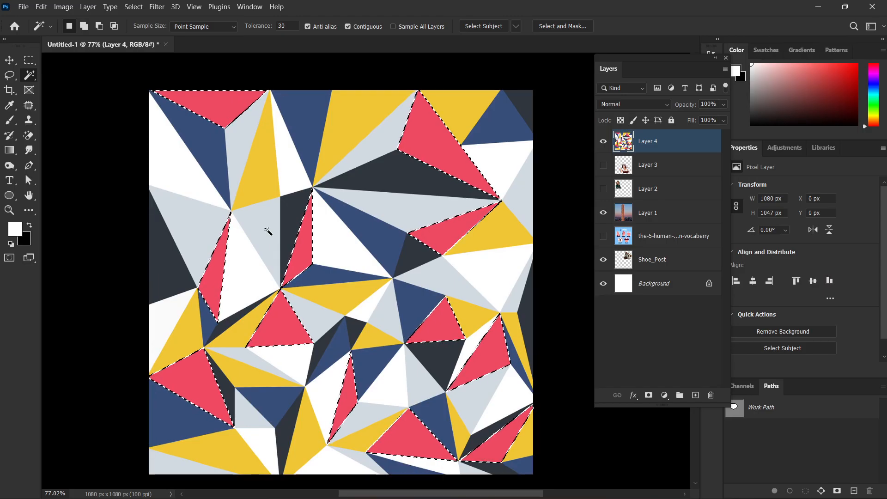
Fill the selected pinkish-red triangles with the white foreground color and deselect them.
key(ctrl+Delete)
key(alt+Delete)
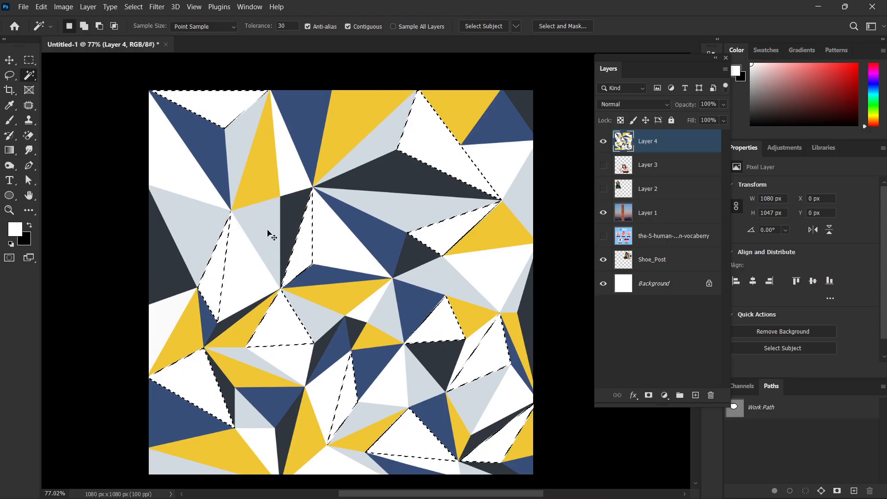
key(ctrl+d)
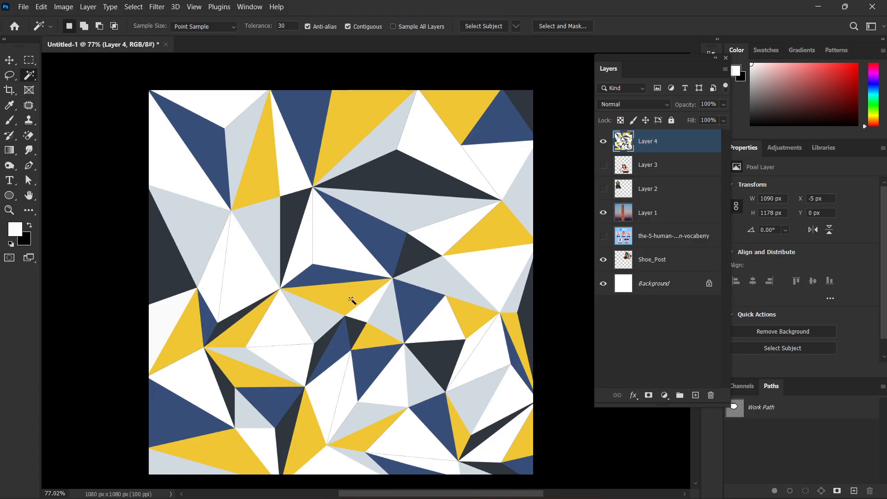
Restore the previous triangle selection, fill it with the black background color and deselect it.
key(ctrl+shift+d)
key(ctrl+Delete)
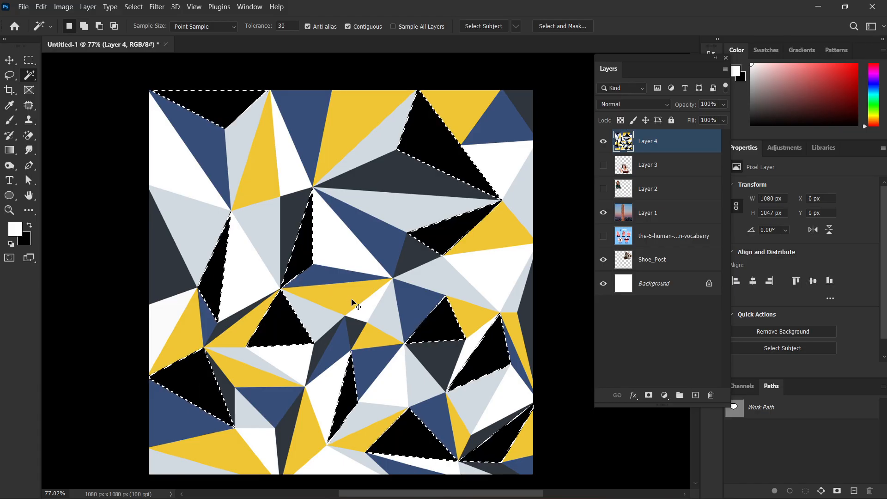
key(ctrl+d)
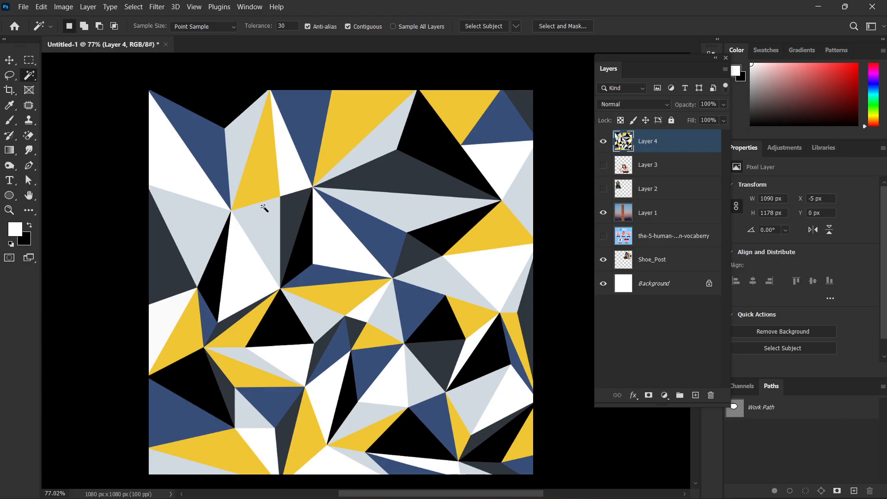
Select the narrow yellow triangle near the pattern's upper left with the Magic Wand and extend the selection to similar areas.
click(262, 171)
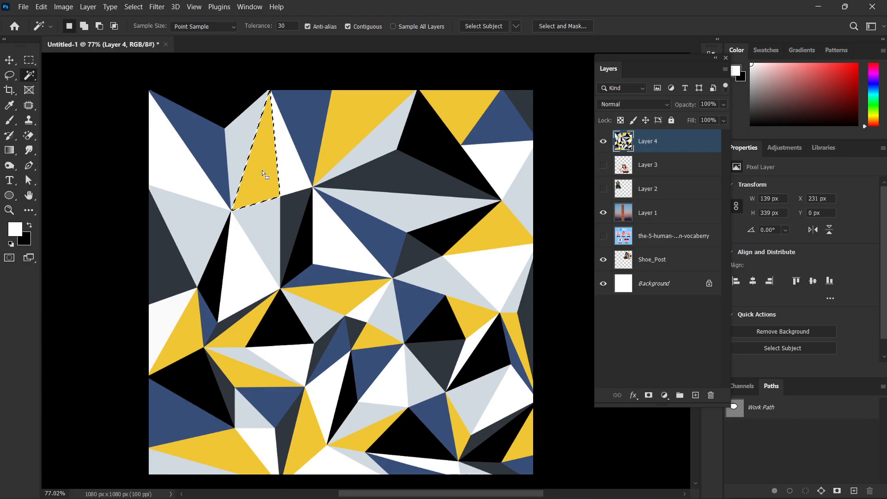
right_click(262, 171)
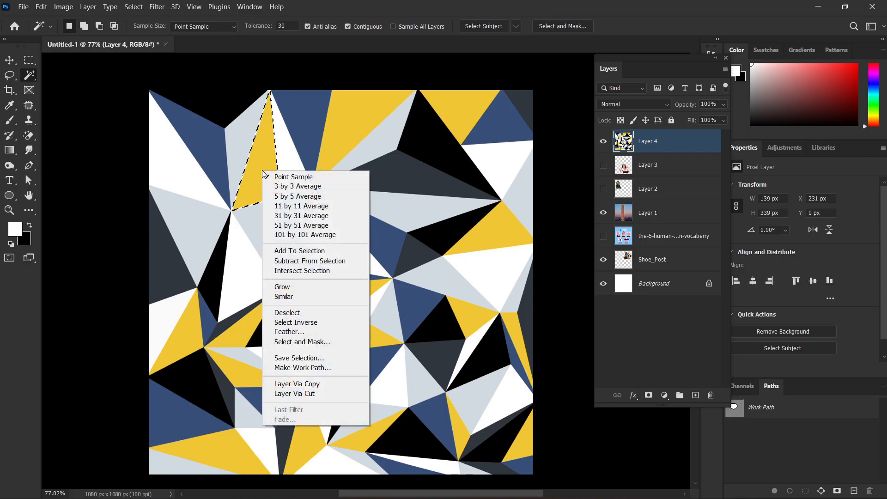
click(287, 298)
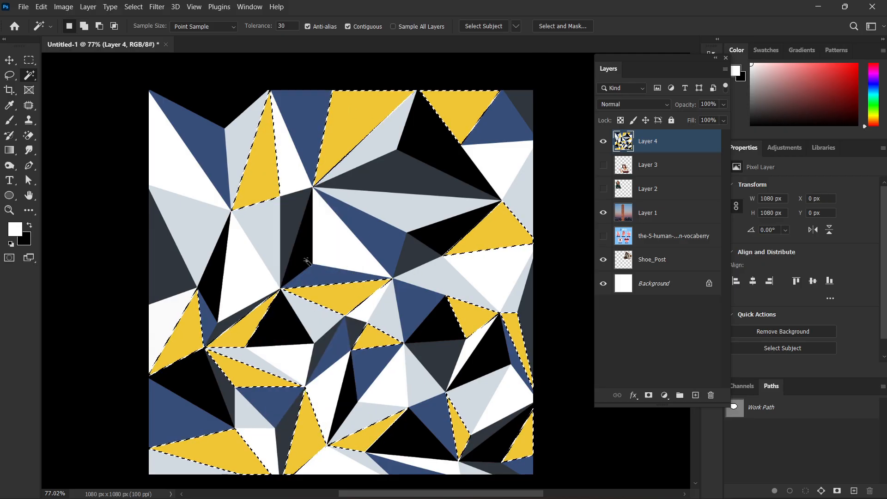
Set the foreground color to bright green 30ff00 and fill the selected yellow triangles with it.
click(15, 229)
drag(666, 217, 700, 251)
click(668, 183)
click(685, 149)
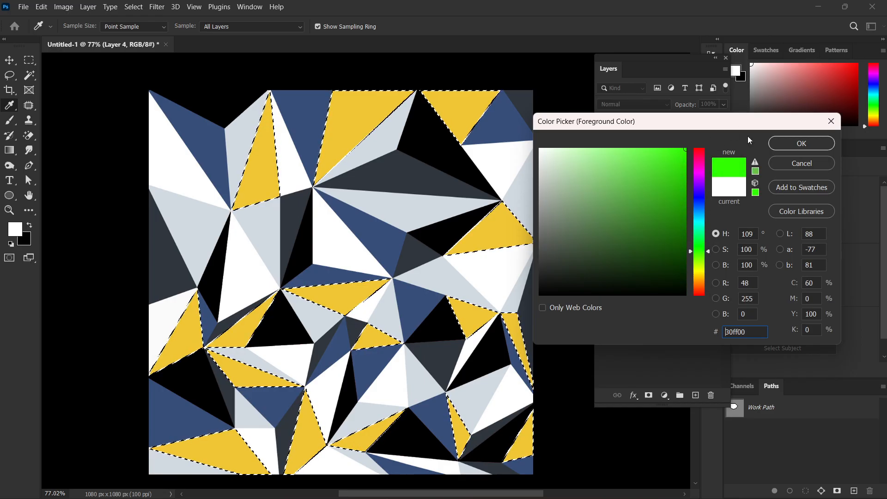
click(786, 144)
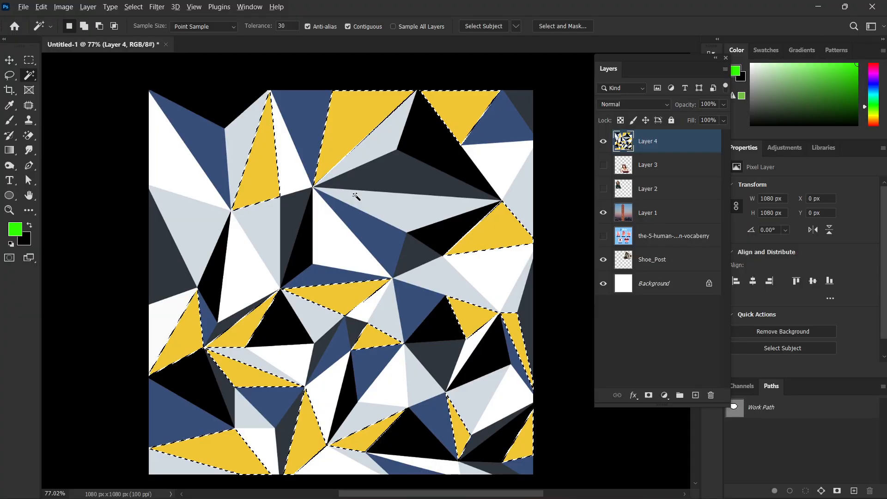
key(alt+BackSpace)
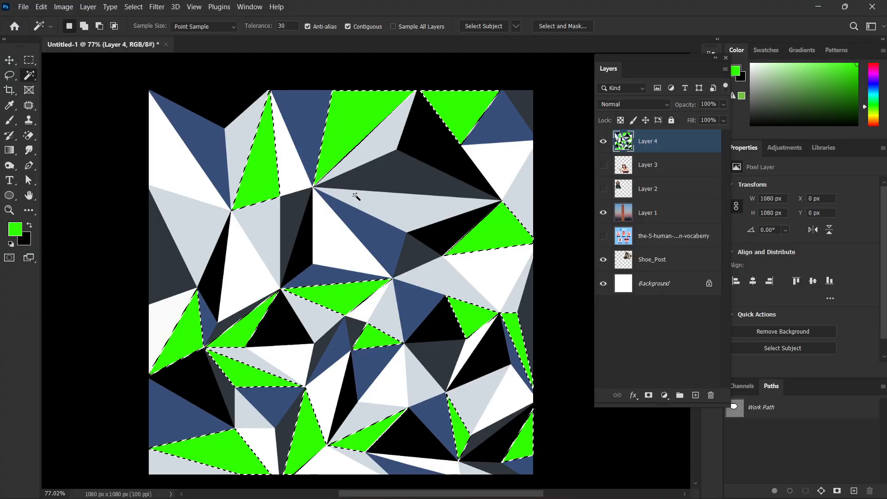
Set the background color to red ff0000, fill the selected green triangles with it and deselect them.
click(26, 241)
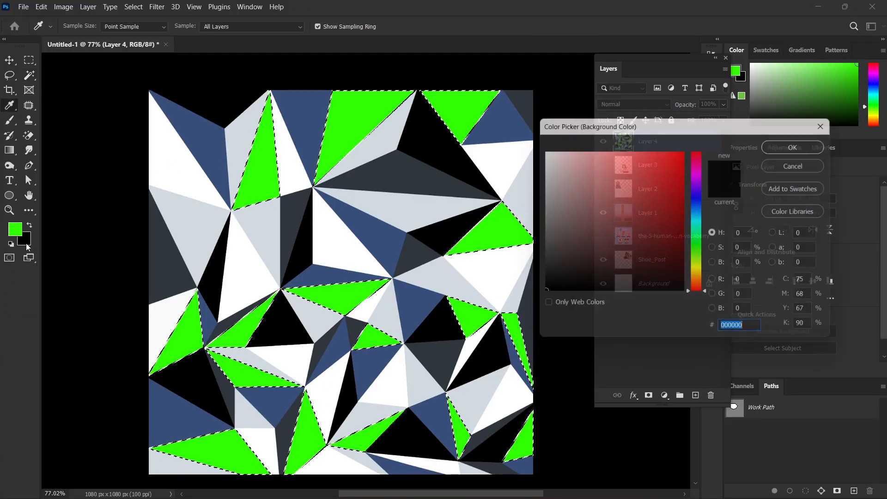
drag(697, 227, 698, 292)
drag(652, 236, 741, 137)
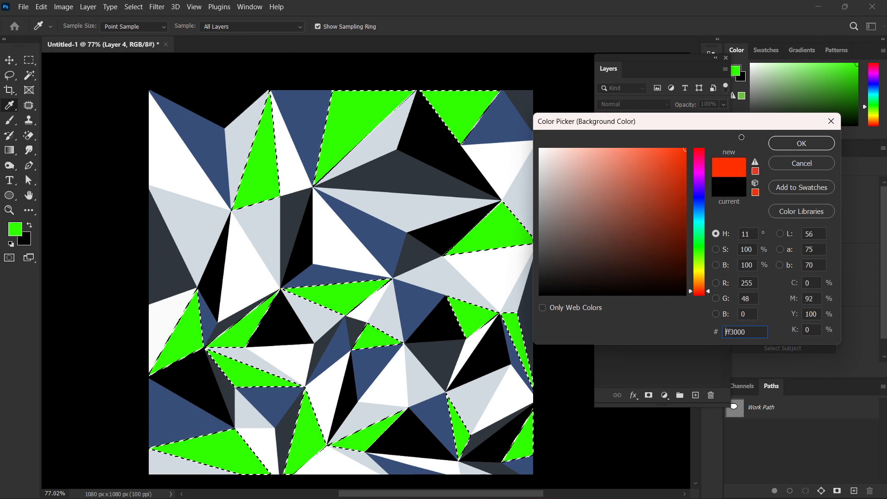
drag(708, 281, 708, 310)
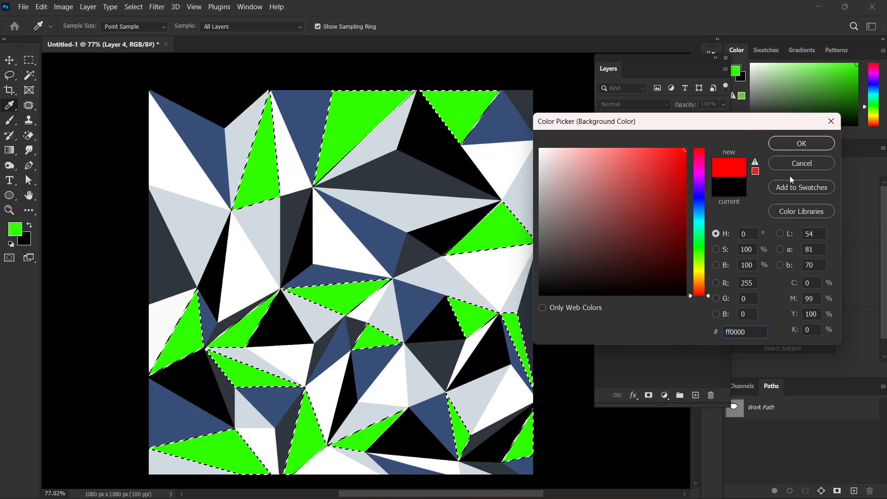
click(795, 150)
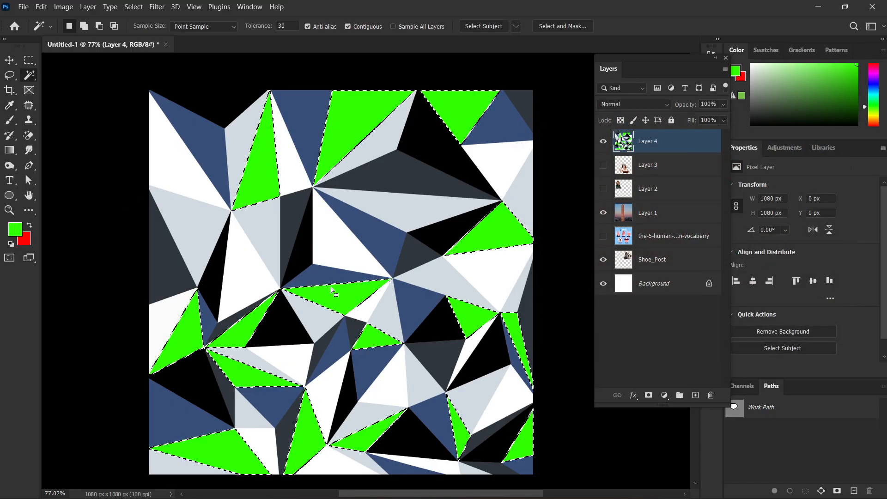
key(ctrl+BackSpace)
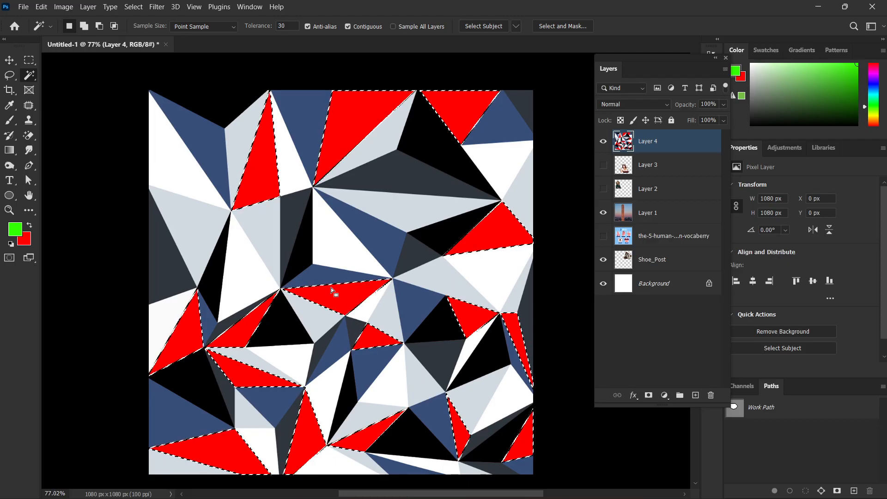
key(ctrl+alt+z)
key(ctrl+alt+z)
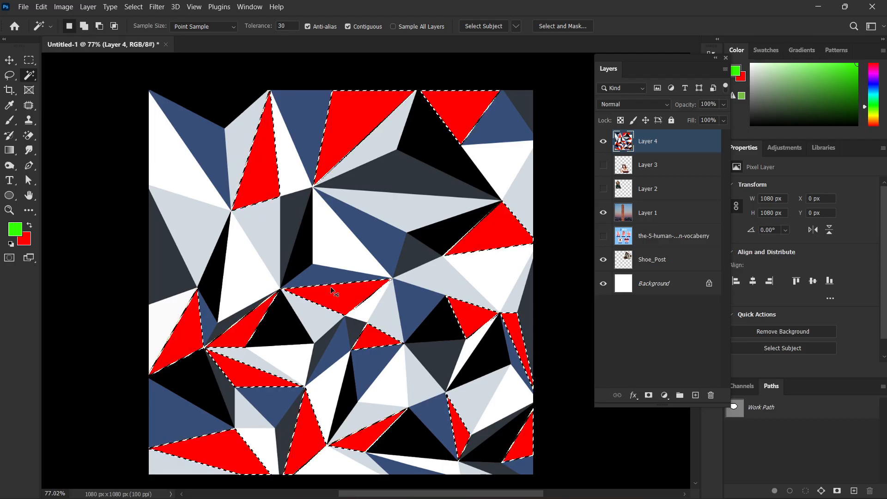
key(ctrl+d)
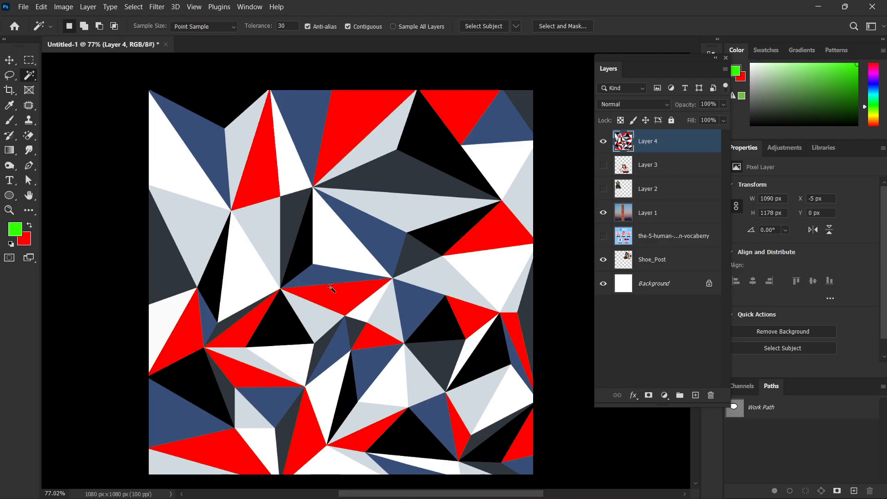
Select the white triangle near the pattern's center with the Magic Wand and extend the selection to all similar areas.
click(337, 243)
right_click(337, 243)
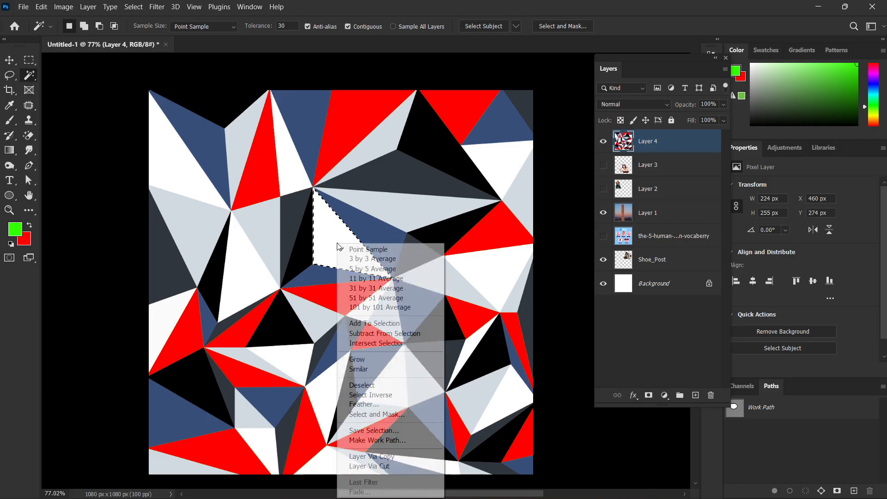
click(368, 370)
scroll(422, 349, up, 3)
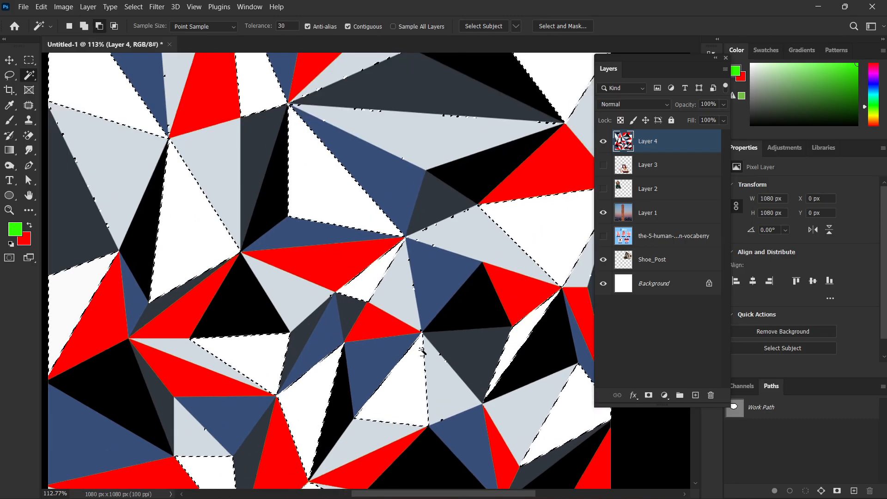
Examine the edges of the selected white triangles up close and deselect them.
scroll(422, 349, up, 4)
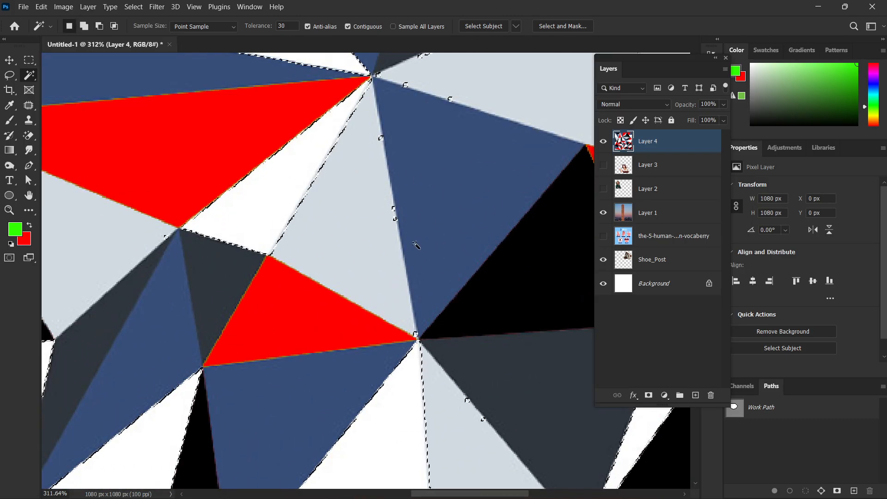
scroll(415, 245, down, 6)
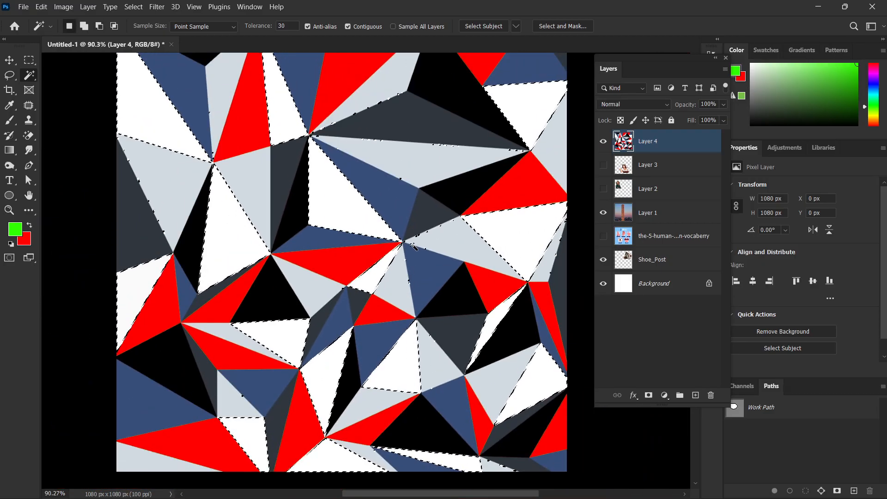
scroll(413, 246, down, 2)
key(ctrl+d)
scroll(340, 265, up, 1)
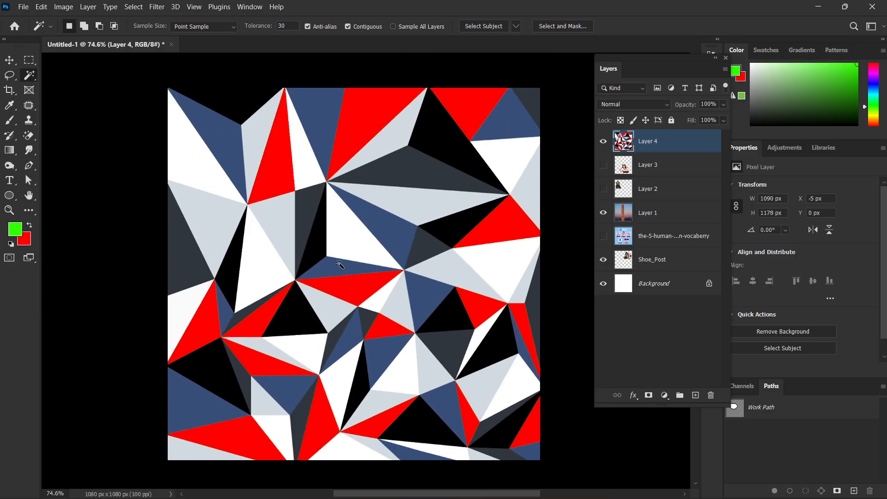
Select the light gray triangle below the narrow red one with the Magic Wand and extend the selection to similar areas.
click(279, 208)
right_click(280, 210)
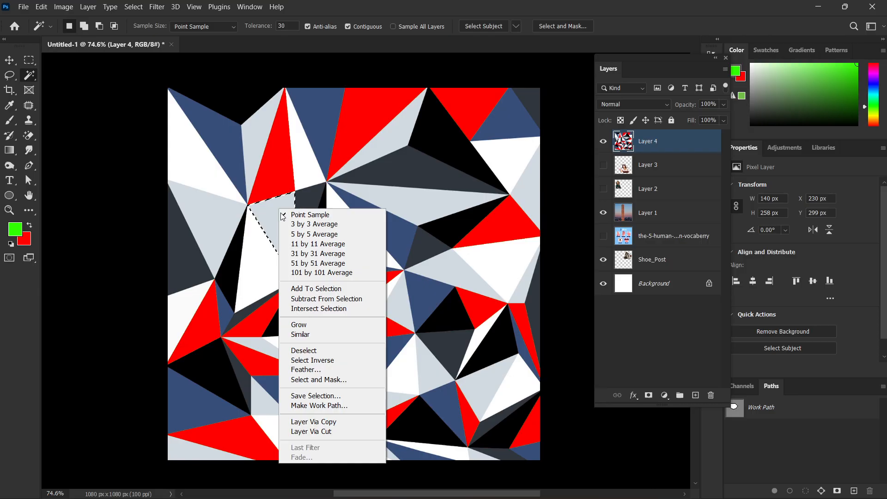
click(324, 335)
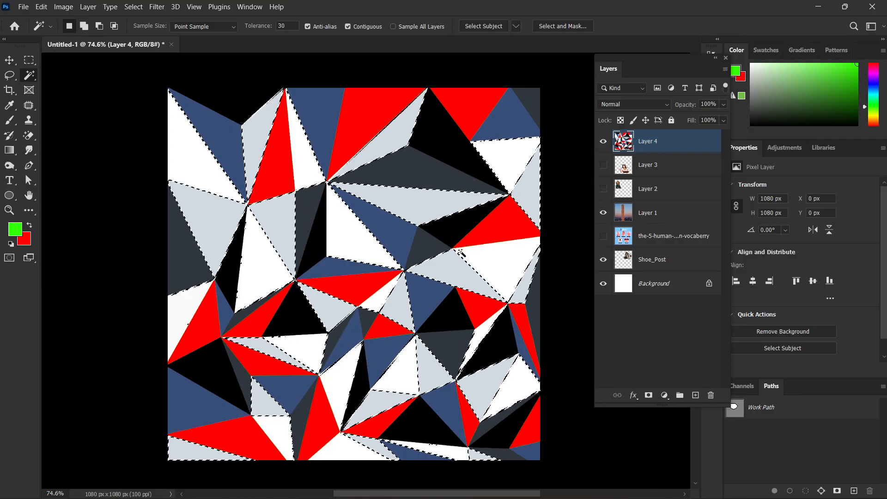
Fill the selected light gray triangles with the green foreground color and deselect them.
scroll(460, 253, up, 1)
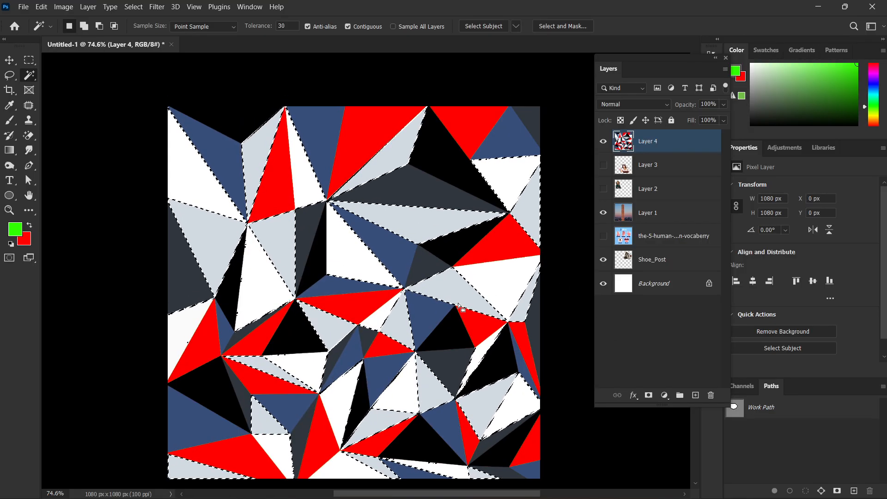
key(alt+BackSpace)
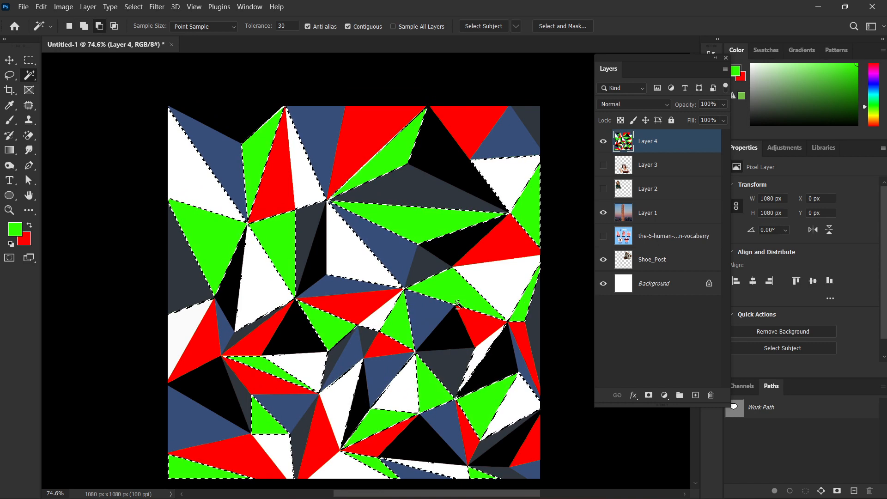
key(ctrl+d)
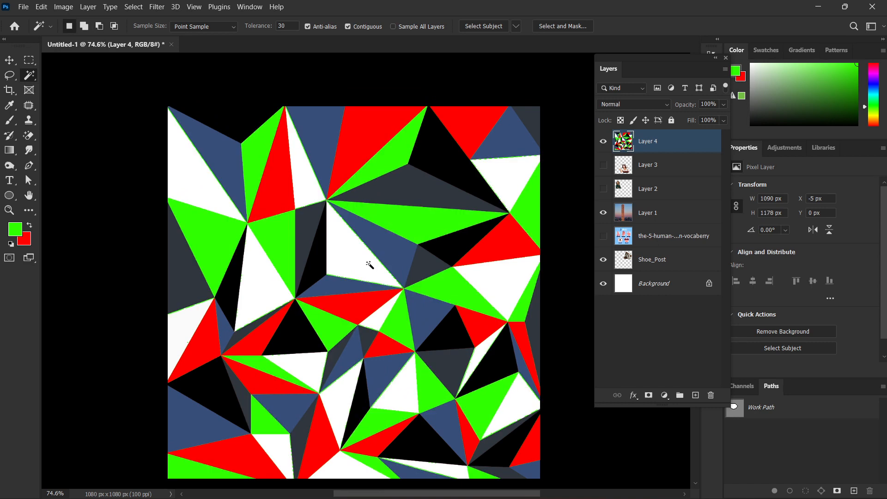
Select the white triangle near the pattern's center again with the Magic Wand and extend the selection to similar areas.
click(370, 264)
right_click(355, 260)
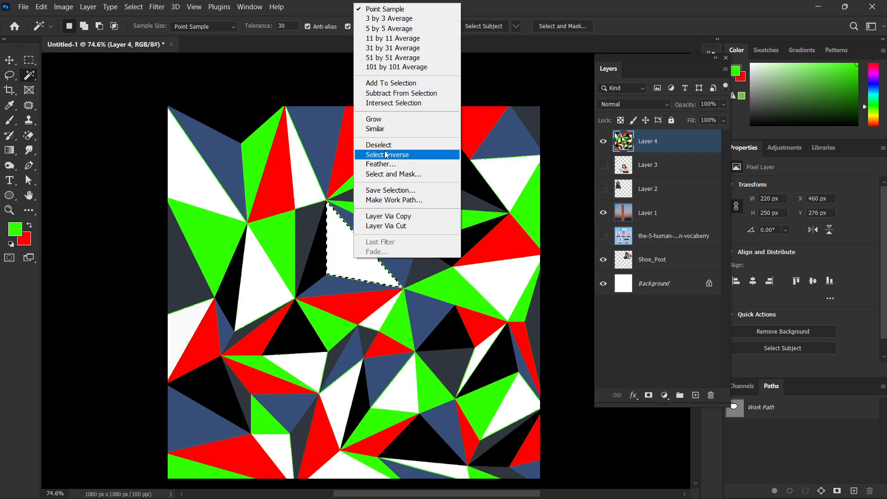
click(376, 129)
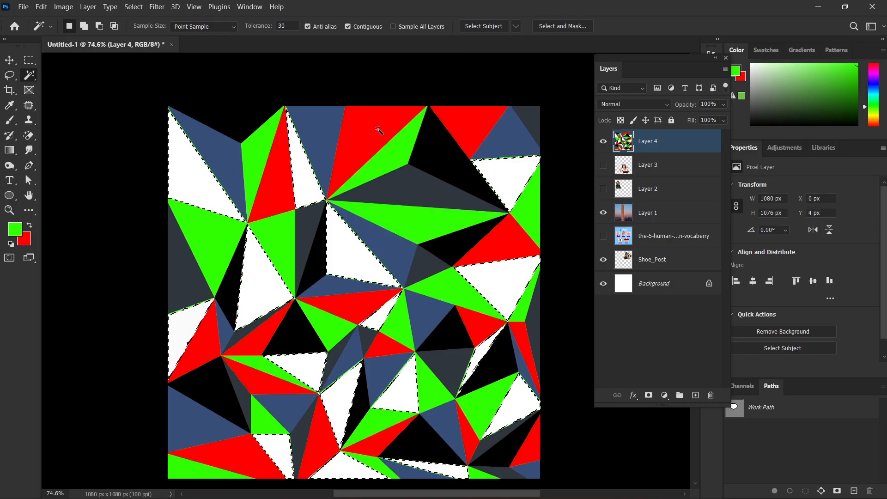
Set the foreground color to magenta ff00f6, fill the selected white triangles with it and deselect them.
click(15, 228)
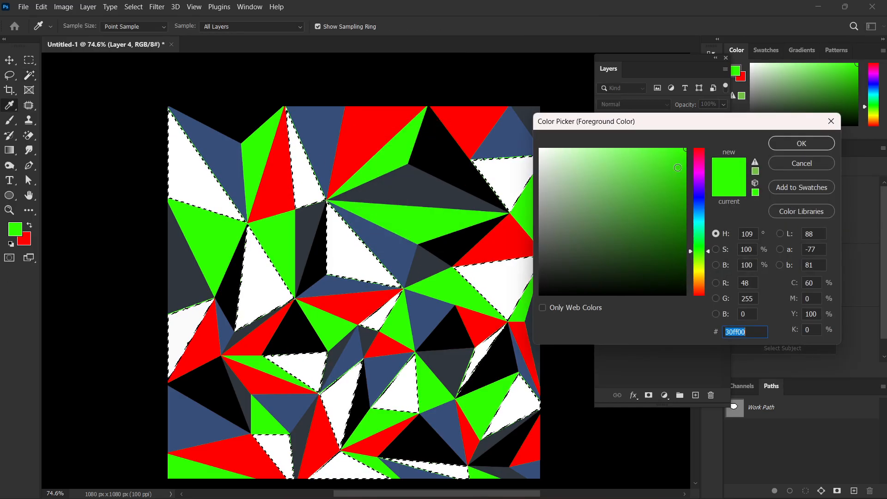
click(710, 178)
click(785, 143)
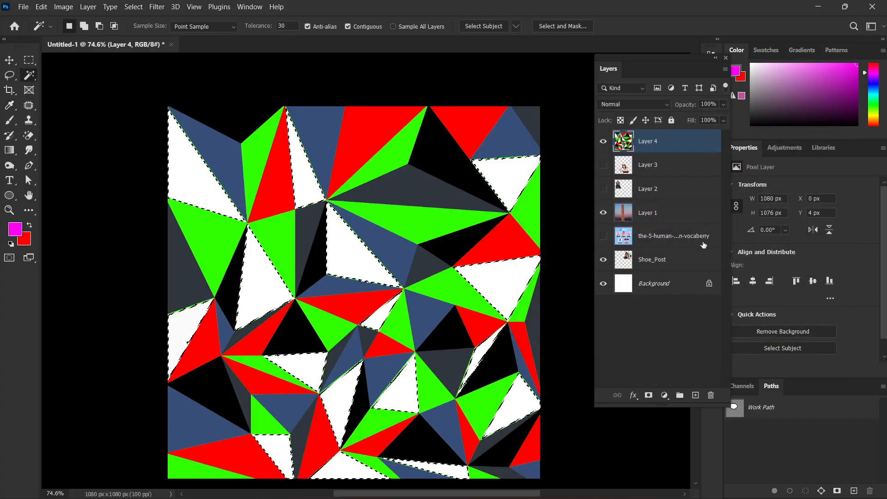
key(alt+BackSpace)
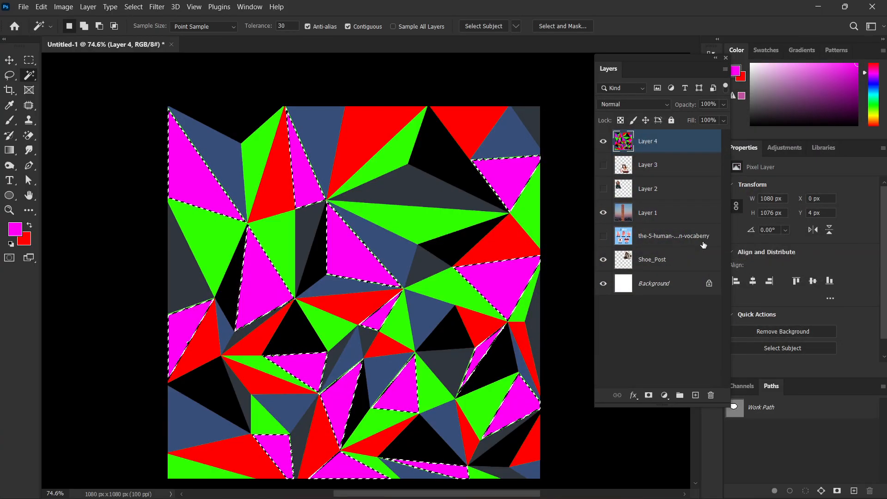
key(ctrl+d)
Select the wide dark gray triangle in the pattern's upper half with the Magic Wand and extend the selection to similar areas.
click(434, 160)
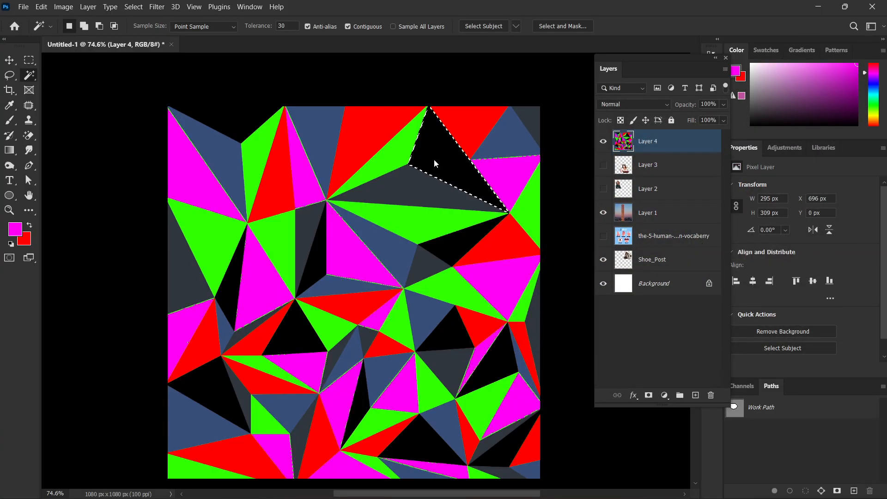
click(402, 196)
right_click(402, 196)
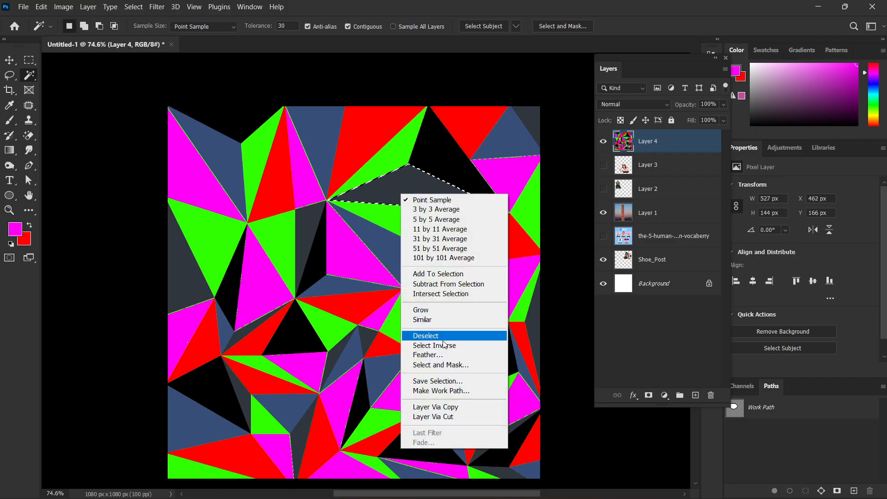
click(447, 319)
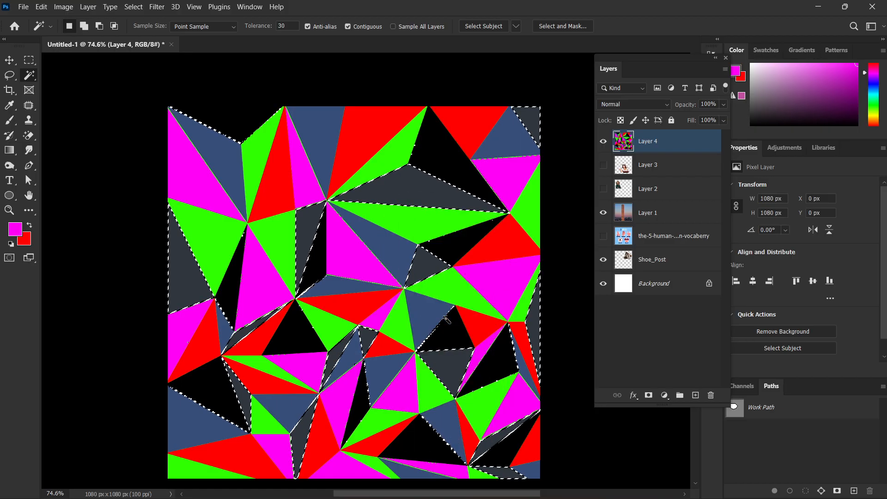
Set the foreground color to purple 6c0094, fill the selected dark gray triangles with it and deselect them.
click(11, 227)
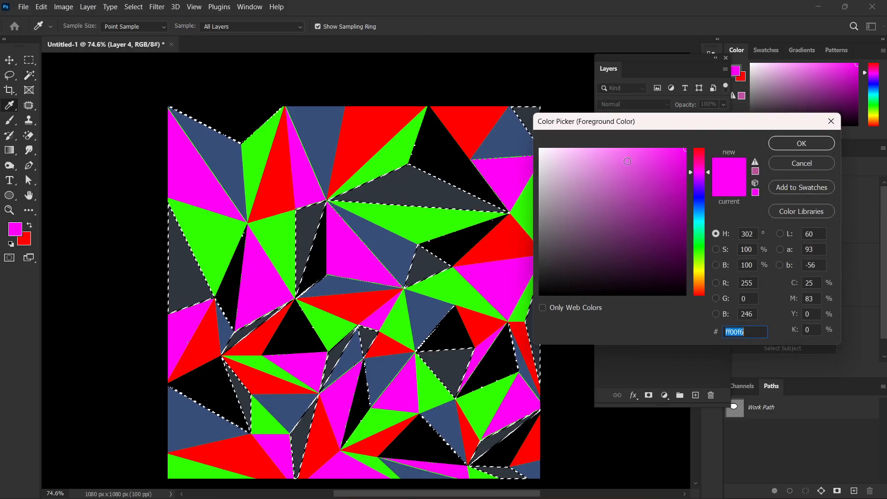
click(699, 179)
drag(674, 184, 687, 210)
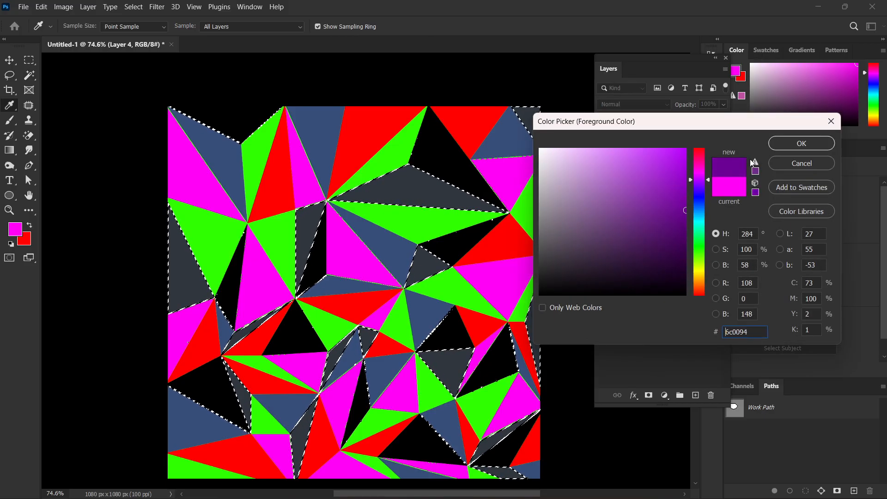
click(788, 145)
key(alt+BackSpace)
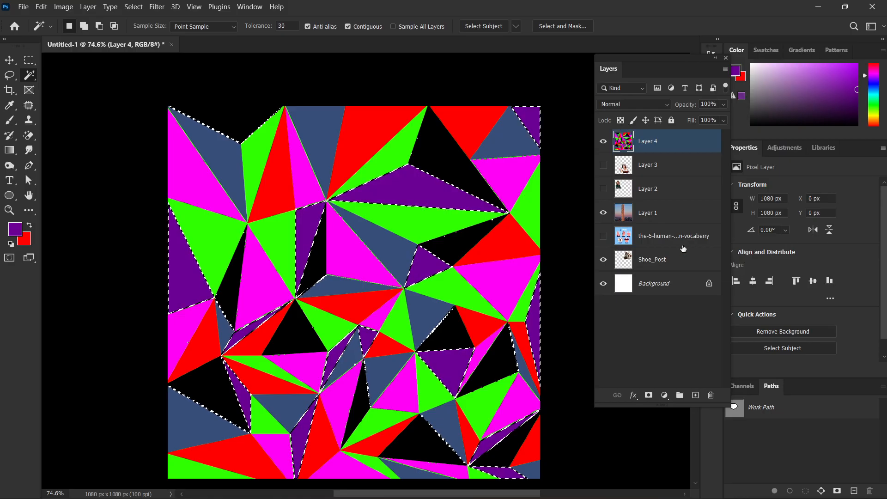
key(ctrl+d)
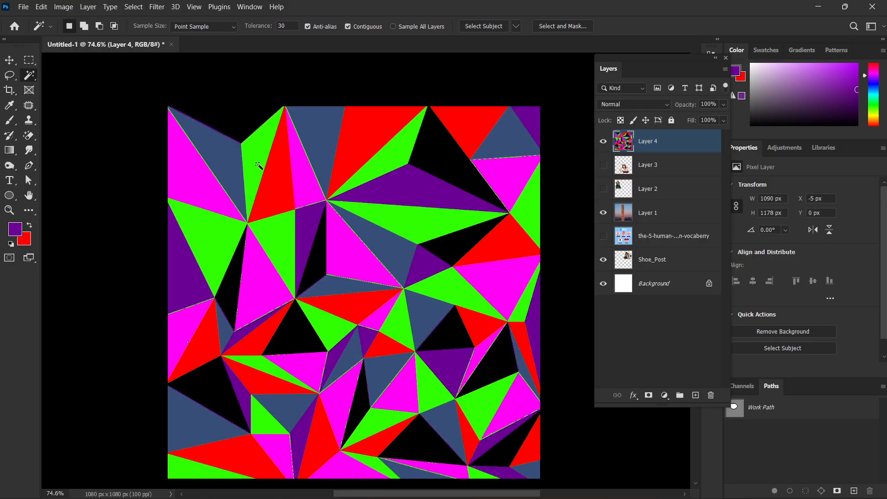
Select the slate blue triangle at the pattern's upper left with the Magic Wand and extend the selection to similar areas.
click(229, 153)
right_click(228, 153)
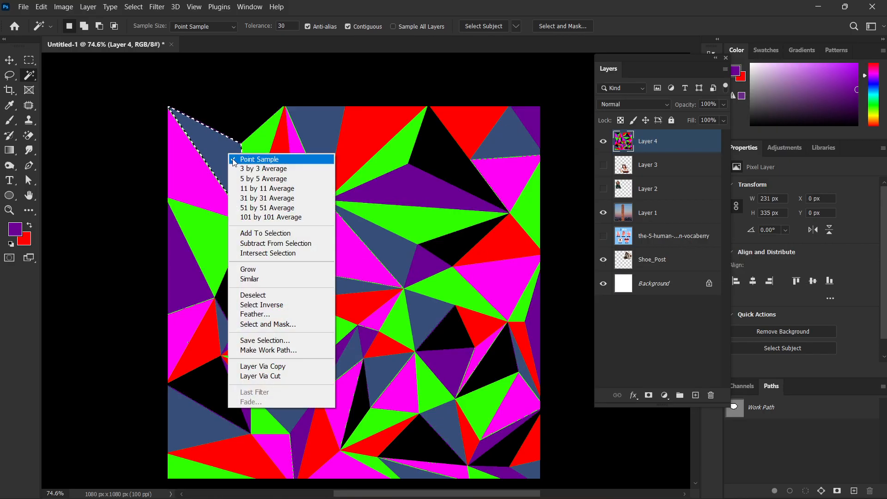
click(278, 283)
Set the background color to bright blue 0012ff, fill the selected slate blue triangles with it and deselect them.
click(27, 242)
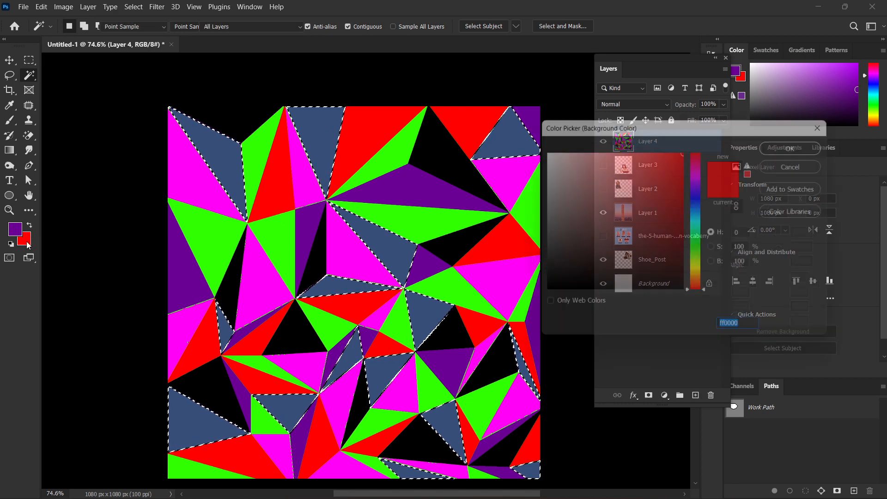
click(699, 199)
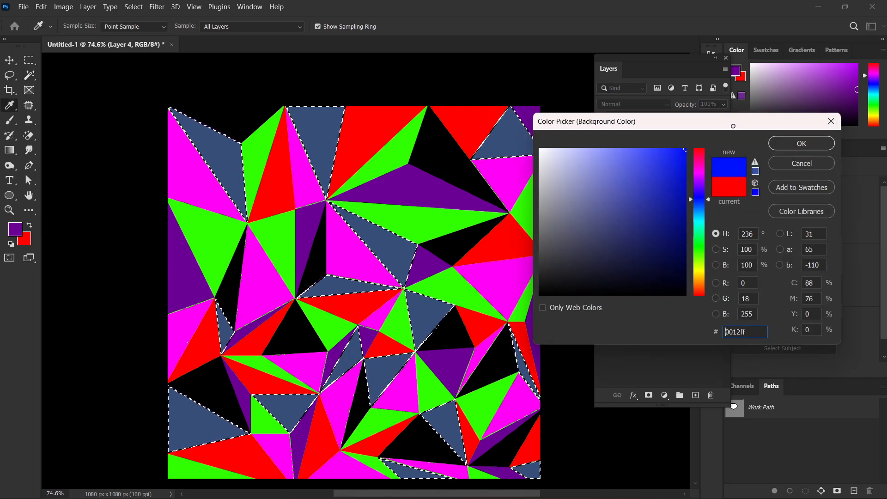
click(798, 144)
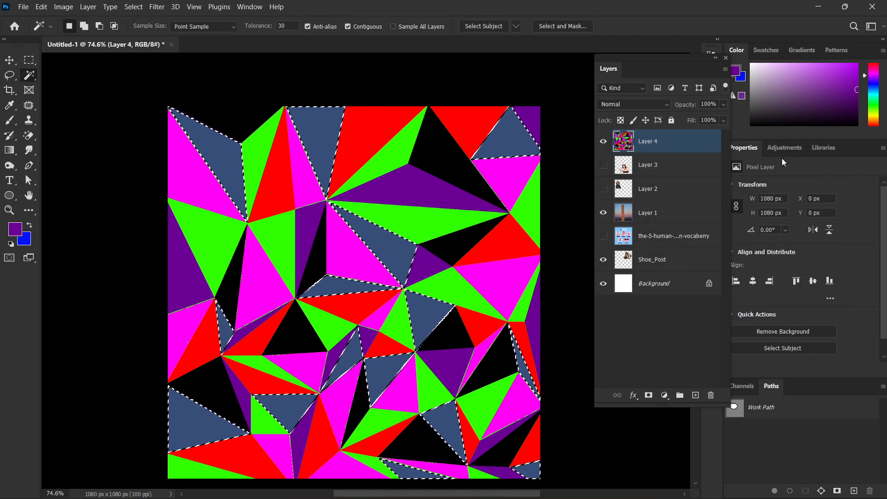
key(alt+BackSpace)
key(ctrl+BackSpace)
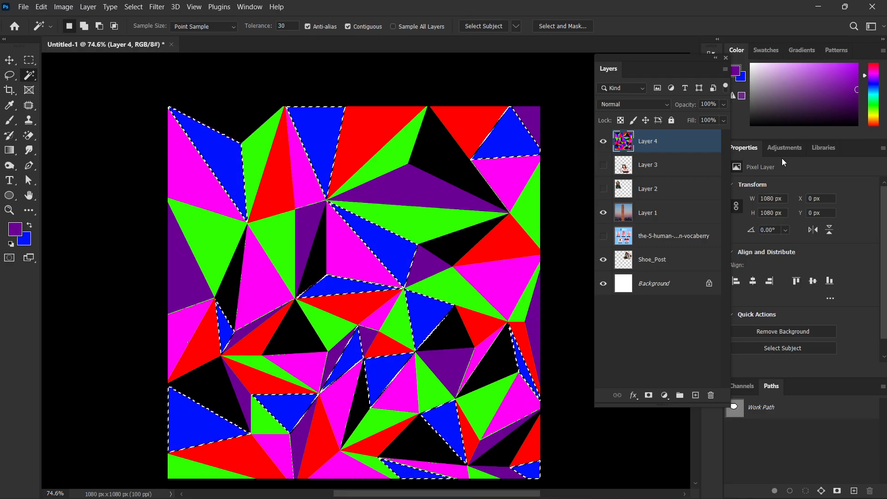
key(ctrl+d)
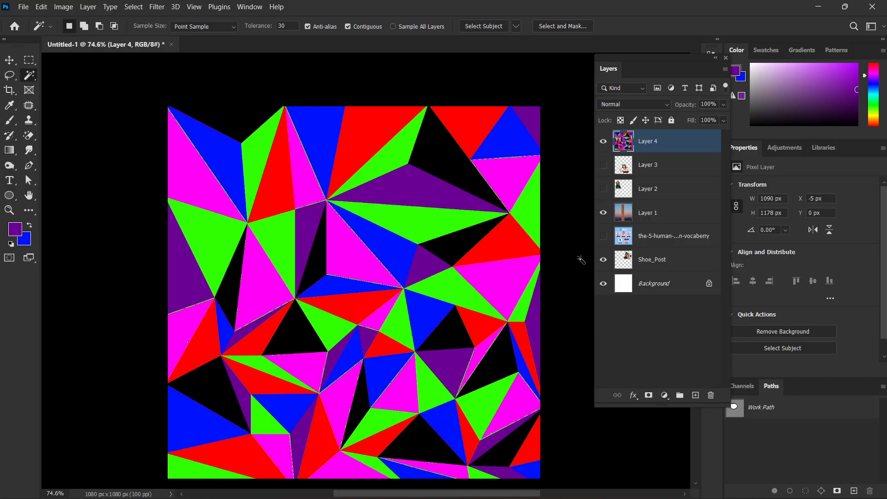
scroll(582, 261, up, 2)
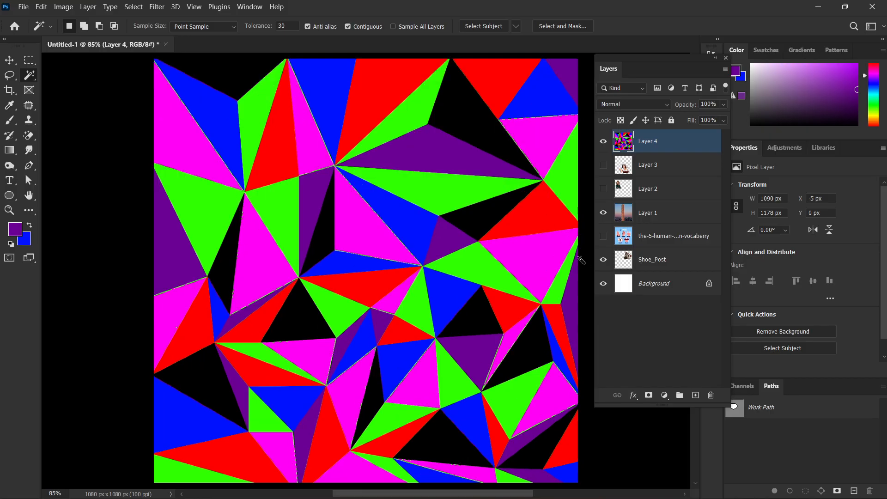
scroll(536, 261, down, 2)
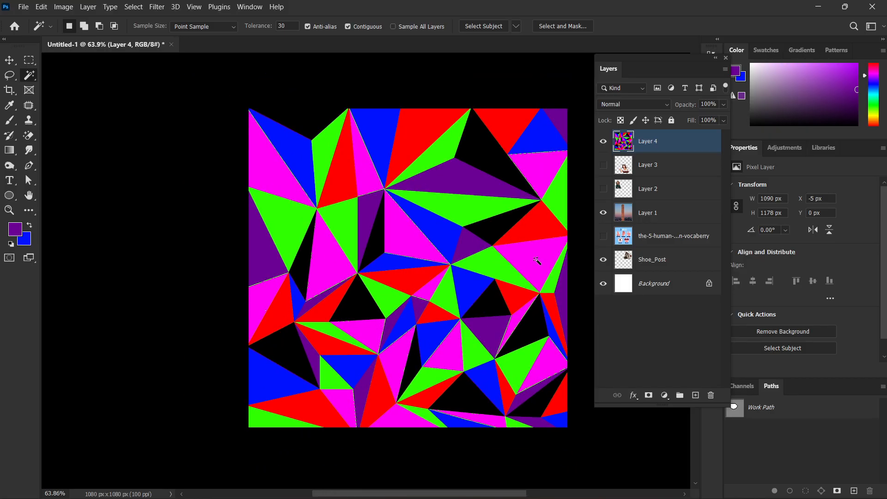
drag(549, 276, 501, 294)
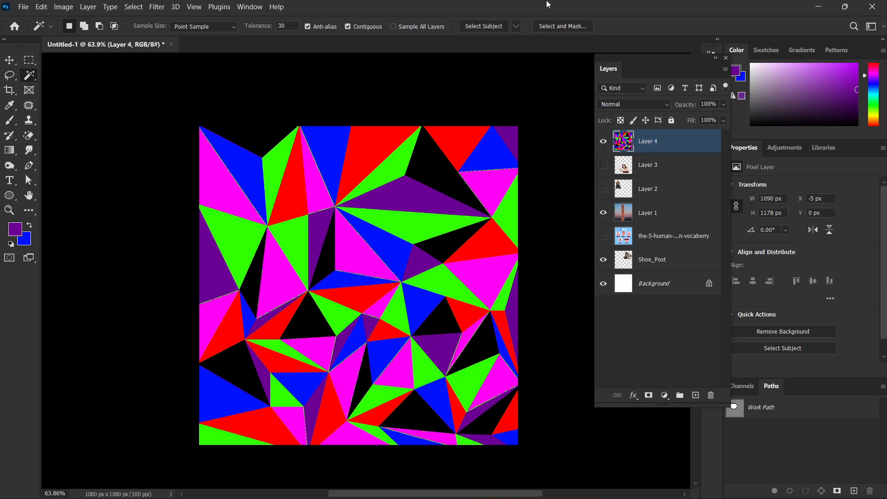
Set the Magic Wand tolerance to 0 and test it on the blue triangle at the pattern's upper left.
drag(266, 26, 201, 31)
click(251, 180)
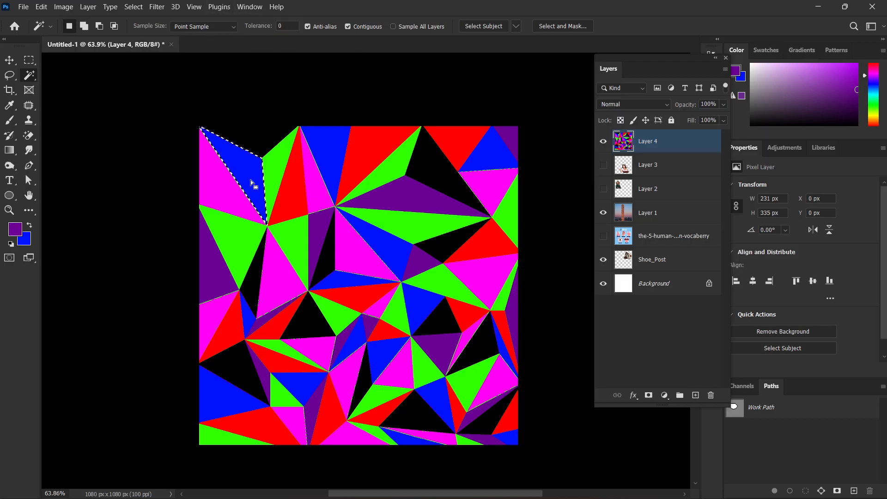
scroll(251, 180, up, 4)
click(395, 197)
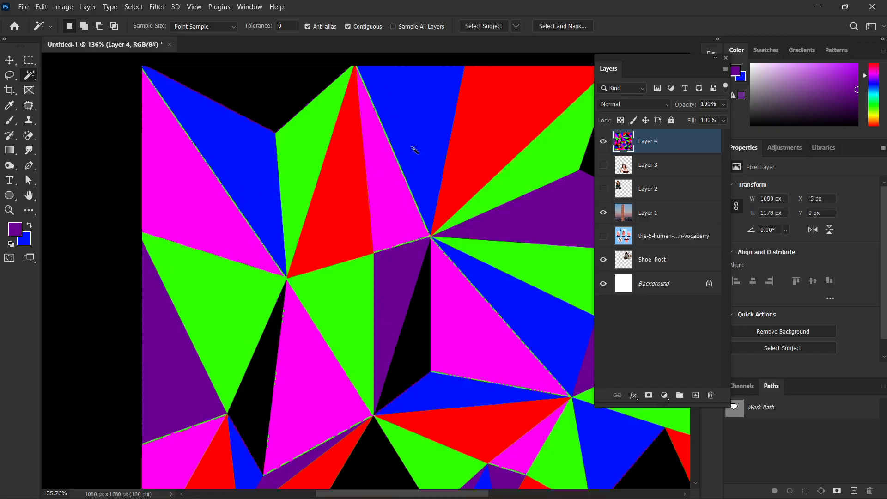
scroll(415, 150, down, 4)
scroll(461, 224, up, 4)
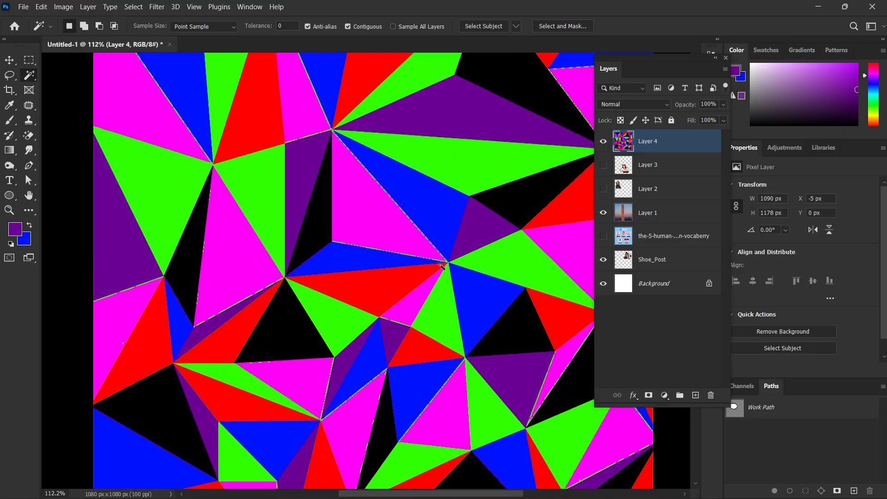
Select the blue triangle near the pattern's center with the Magic Wand and extend the selection to all similar areas.
click(451, 239)
ctrl+right_click(452, 239)
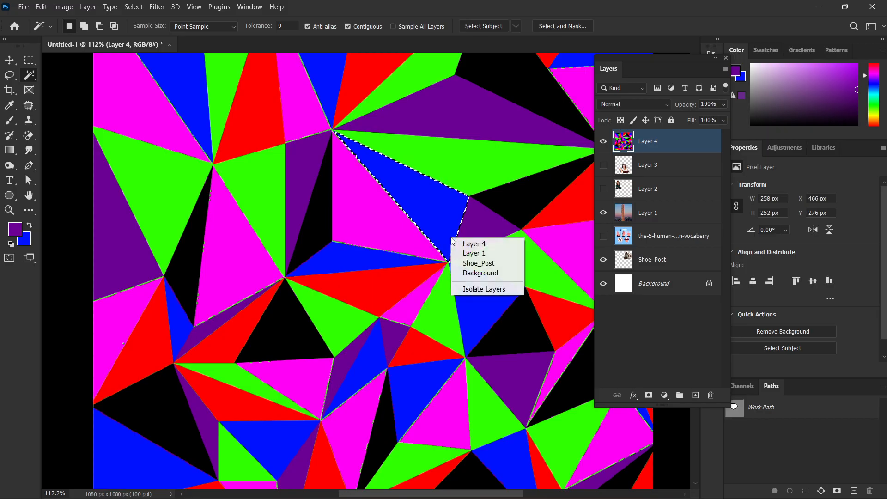
right_click(420, 199)
click(418, 188)
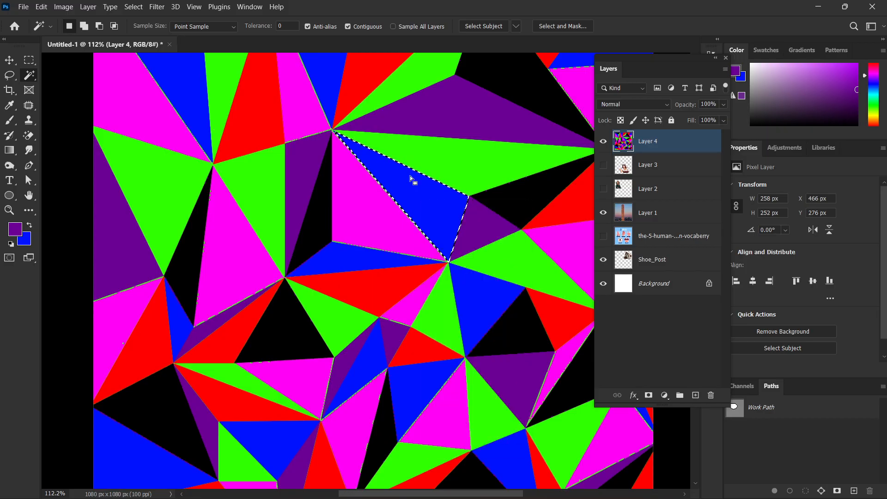
right_click(408, 175)
click(469, 319)
scroll(469, 318, down, 3)
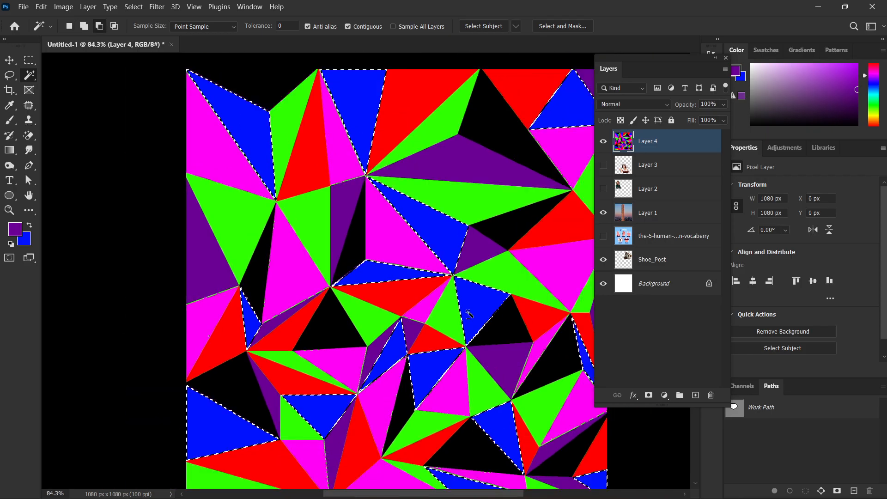
Deselect the blue triangles and hide Layer 4, Layer 1 and Shoe_Post, leaving only the Background layer visible.
scroll(469, 316, up, 3)
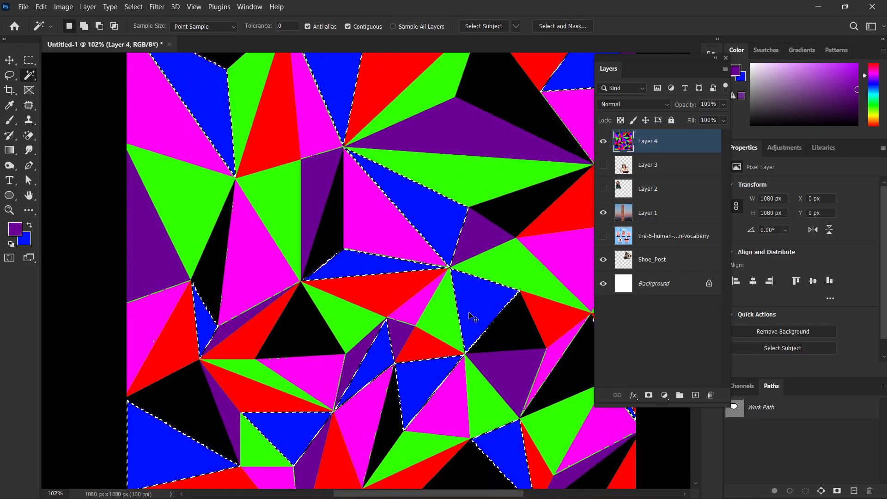
key(ctrl+d)
scroll(344, 165, down, 4)
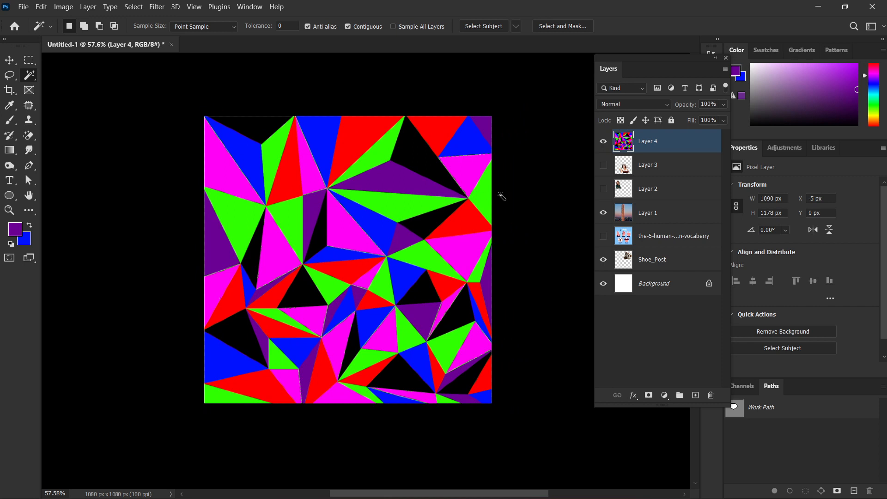
key(v)
click(602, 142)
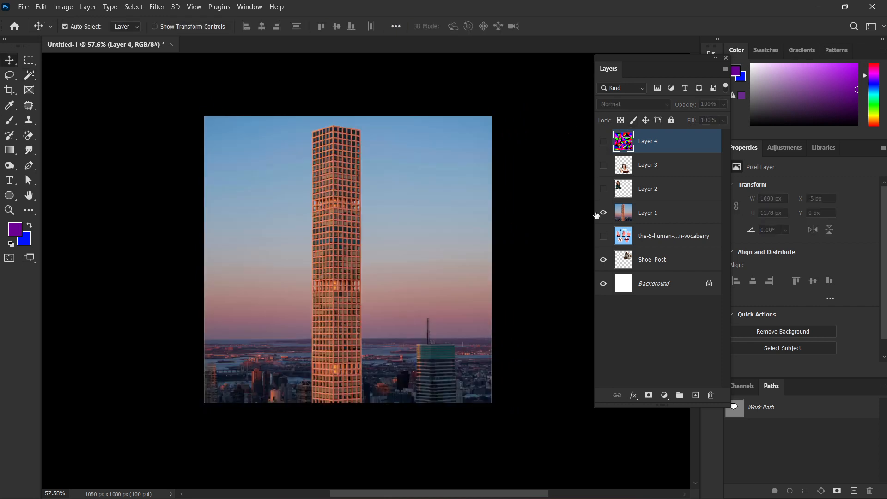
click(603, 212)
click(603, 260)
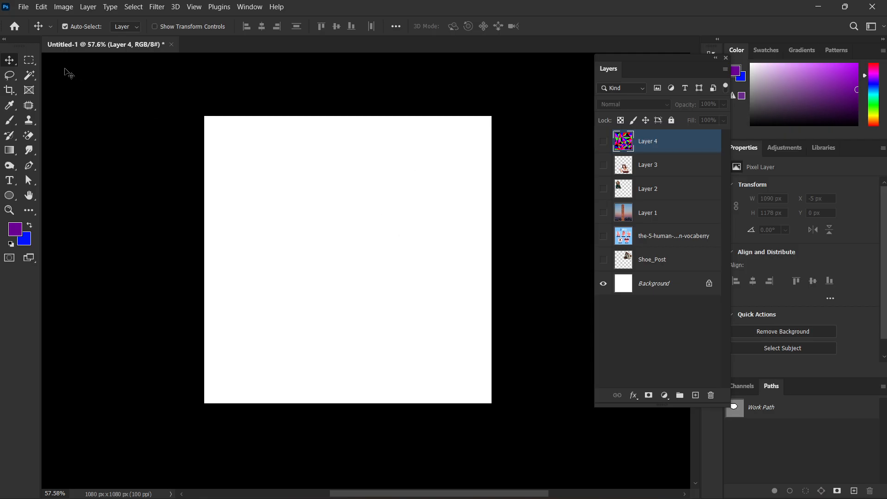
Draw a circular selection with anti-aliasing enabled in the upper-left area of the white canvas.
click(28, 60)
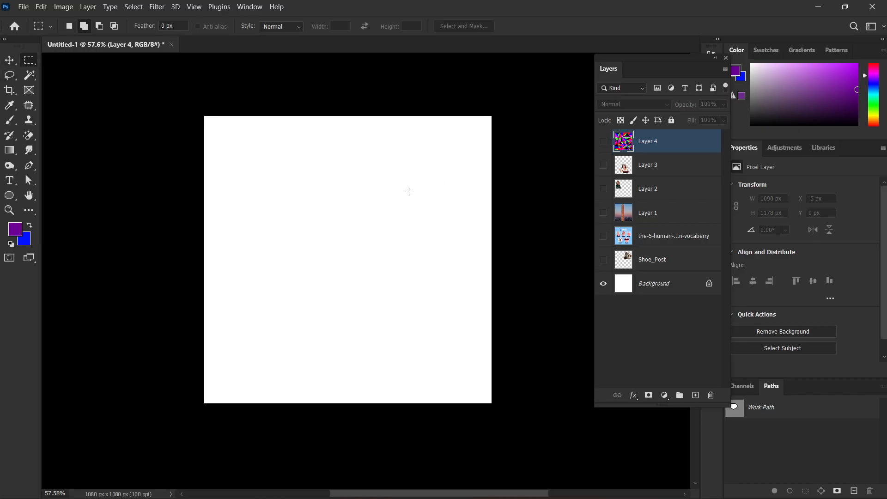
key(ctrl+plus)
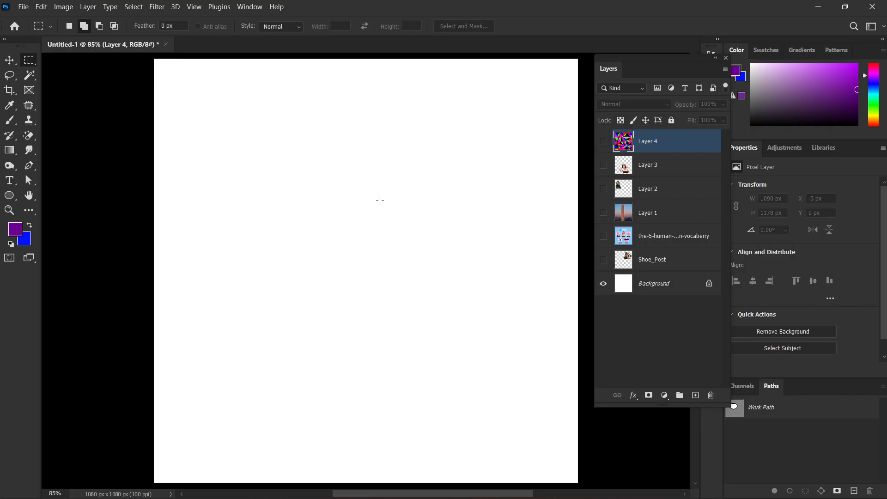
drag(9, 60, 74, 72)
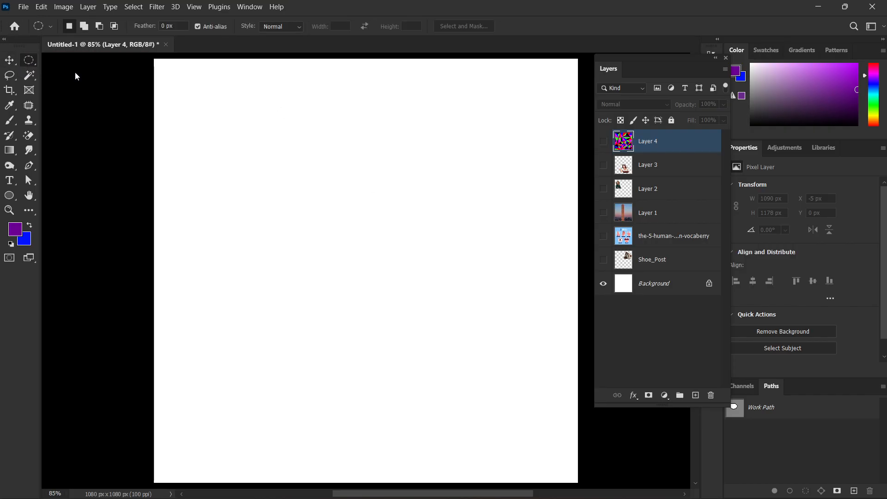
drag(187, 99, 381, 236)
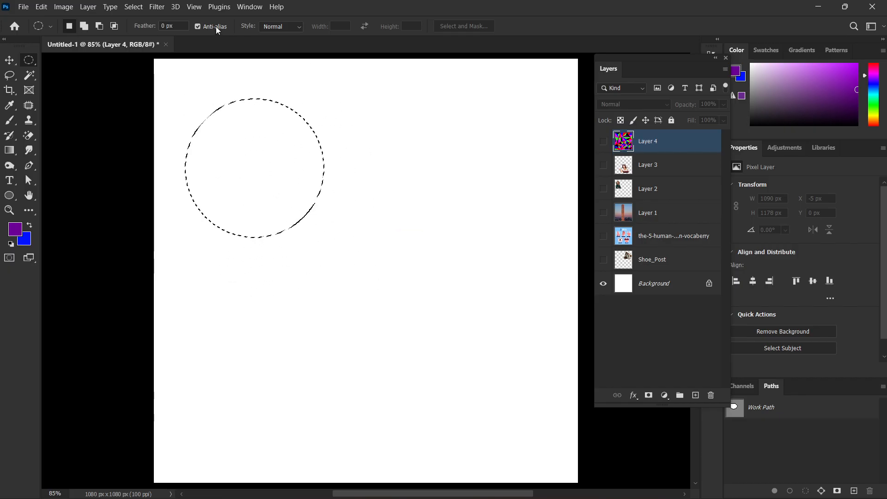
Reset the colors to default black and white, fill the circular selection with black on the Background layer and deselect.
click(11, 243)
key(alt+BackSpace)
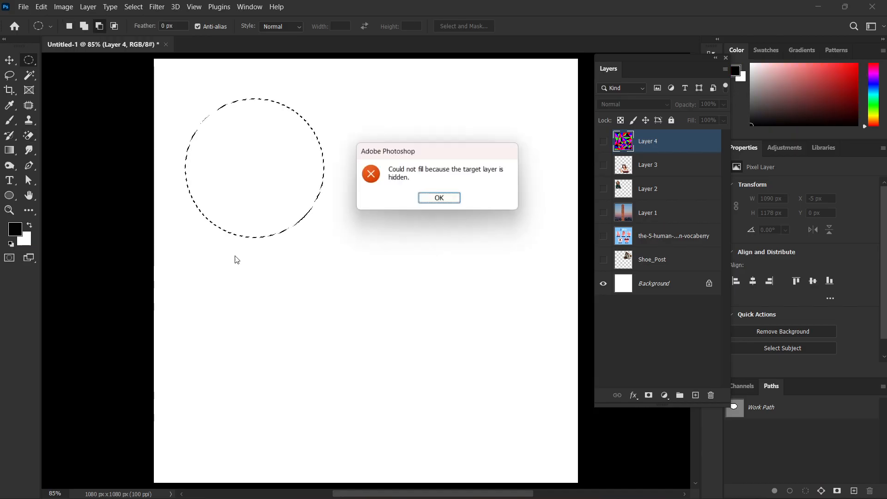
click(440, 198)
click(670, 282)
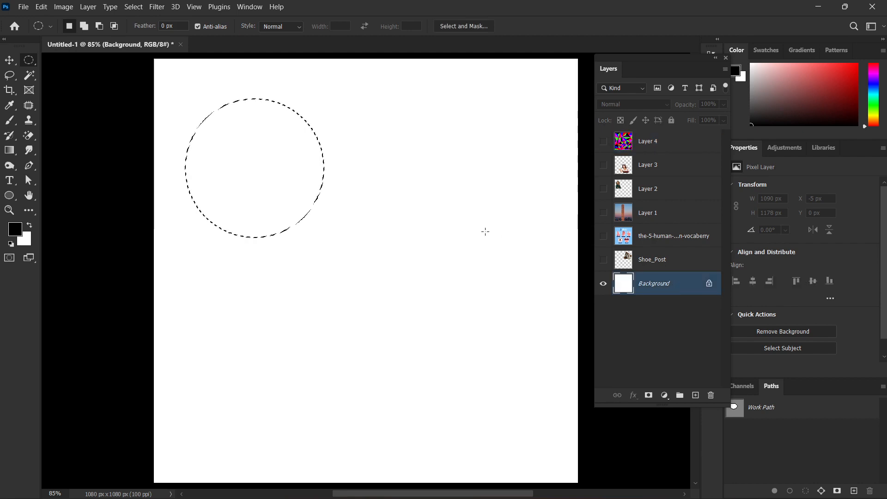
key(alt+BackSpace)
key(ctrl+d)
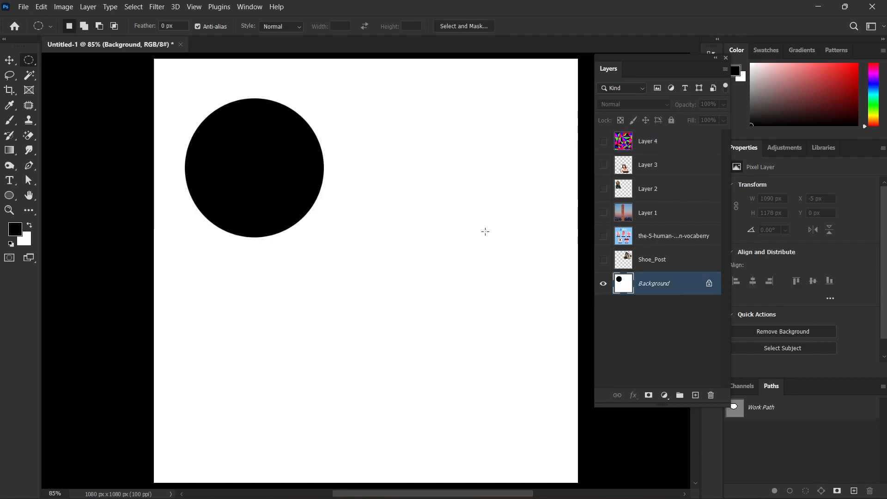
Disable anti-aliasing for the Elliptical Marquee, select a second, smaller circle beside the first one and fill it with black.
scroll(360, 147, up, 5)
scroll(267, 162, up, 10)
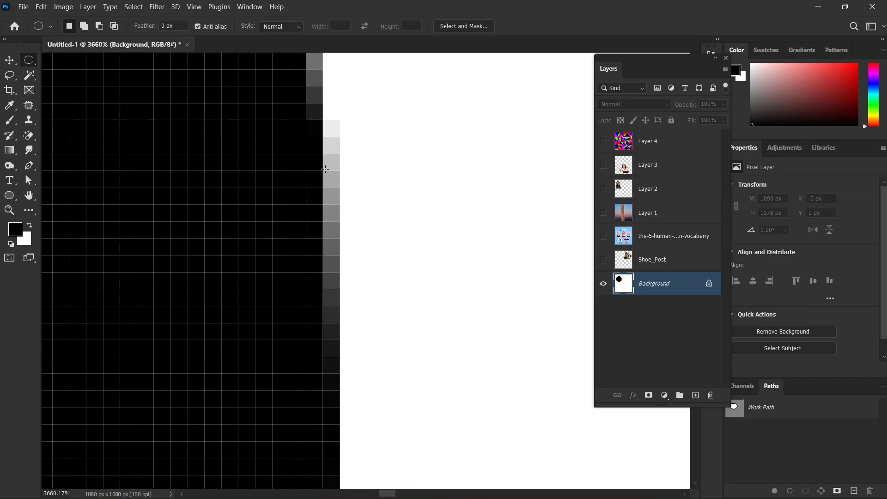
key(ctrl+0)
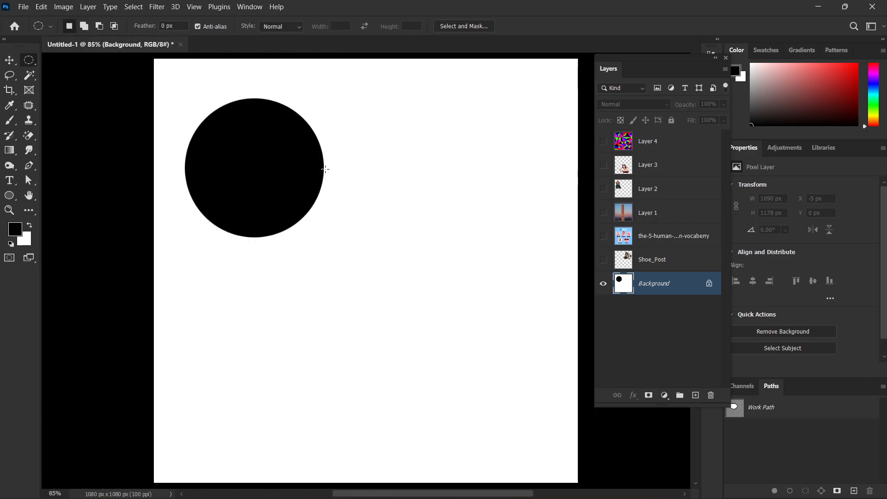
scroll(325, 169, up, 2)
drag(272, 179, 307, 211)
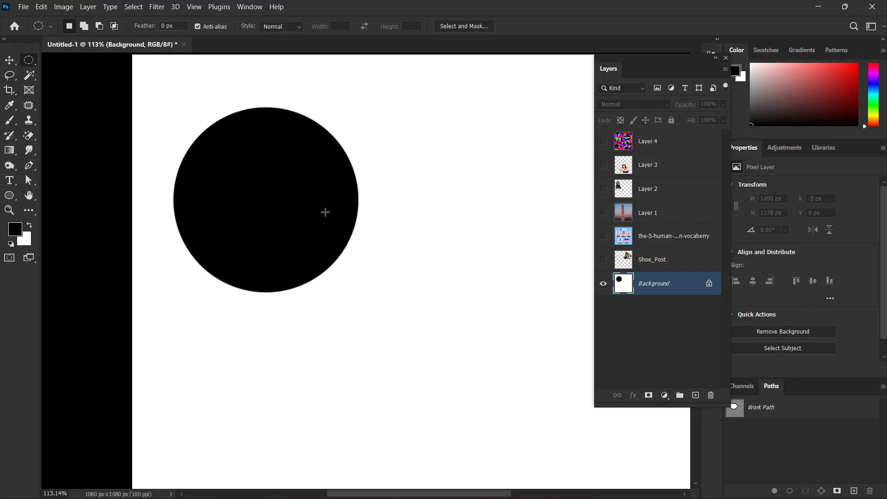
drag(354, 224, 320, 227)
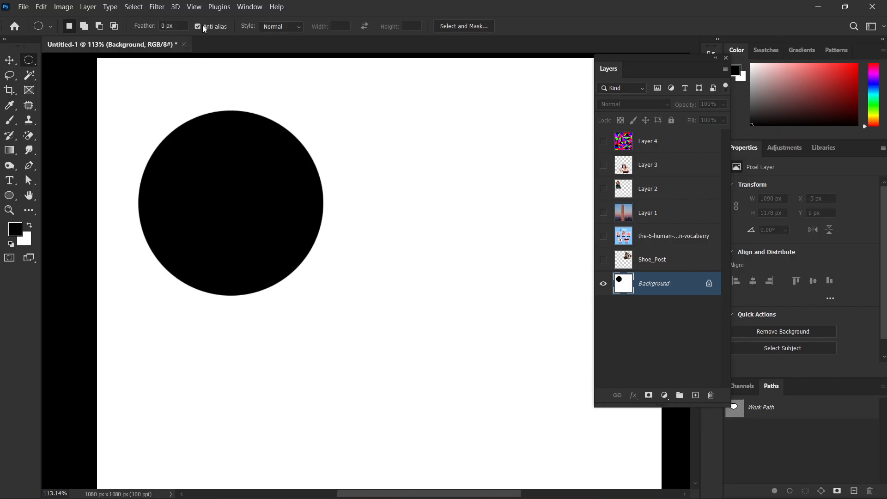
drag(313, 105, 263, 101)
drag(360, 133, 527, 284)
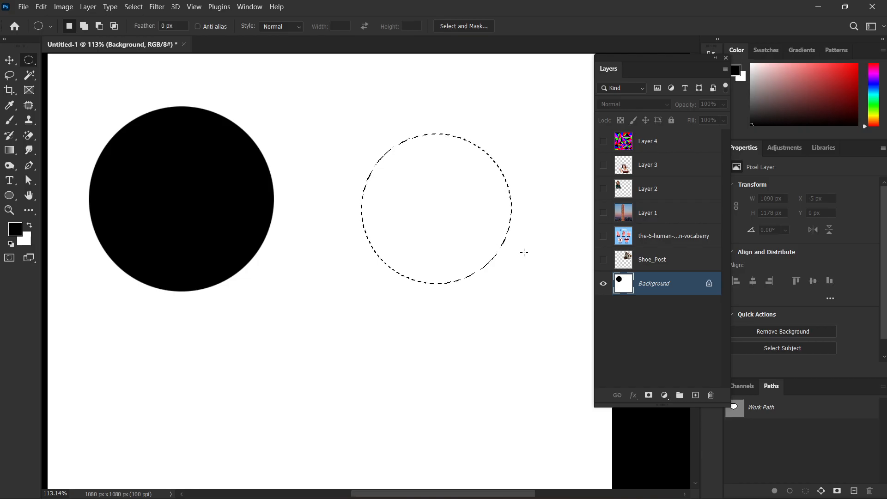
key(alt+BackSpace)
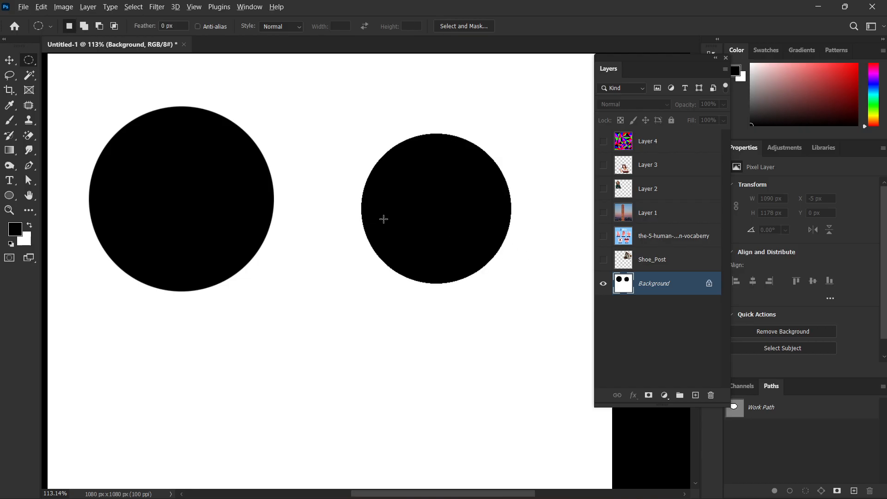
Compare the edge of the second circle, drawn without anti-aliasing, with the edge of the first circle.
scroll(323, 210, up, 5)
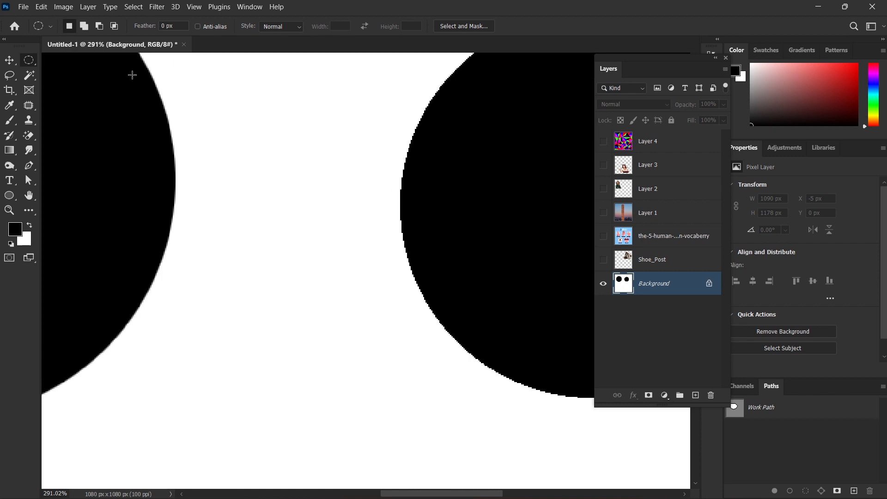
scroll(428, 215, up, 5)
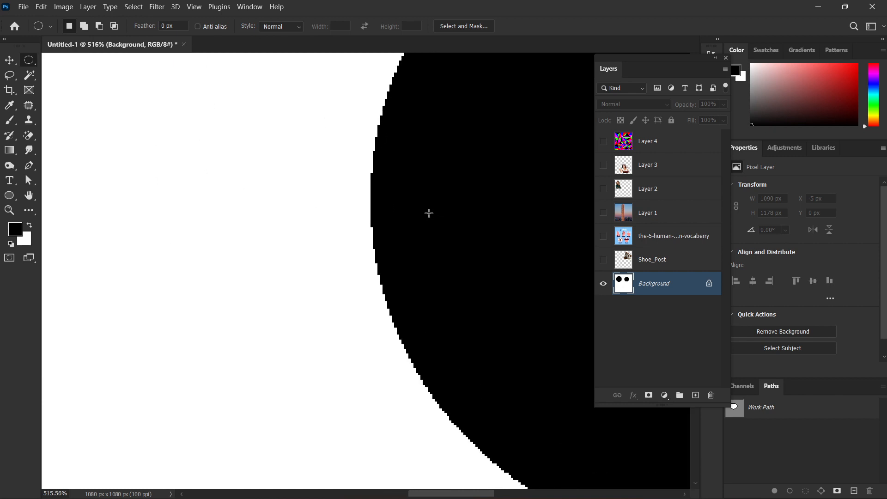
scroll(357, 185, down, 4)
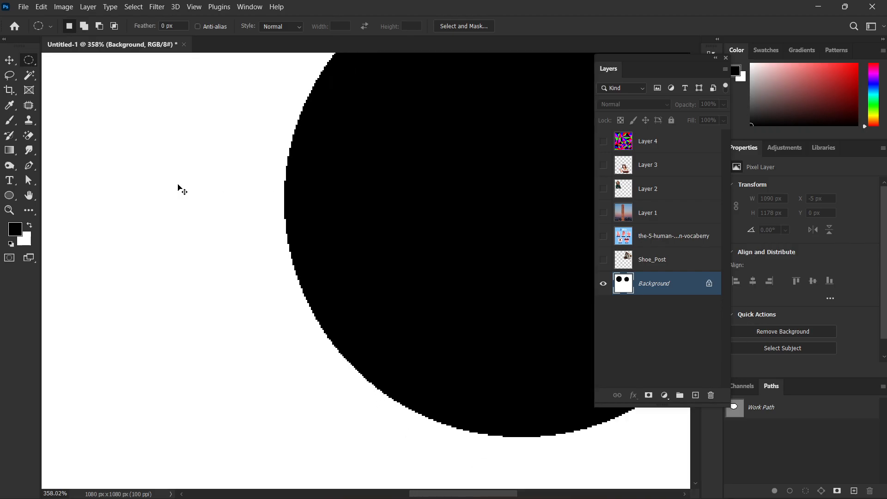
key(ctrl+0)
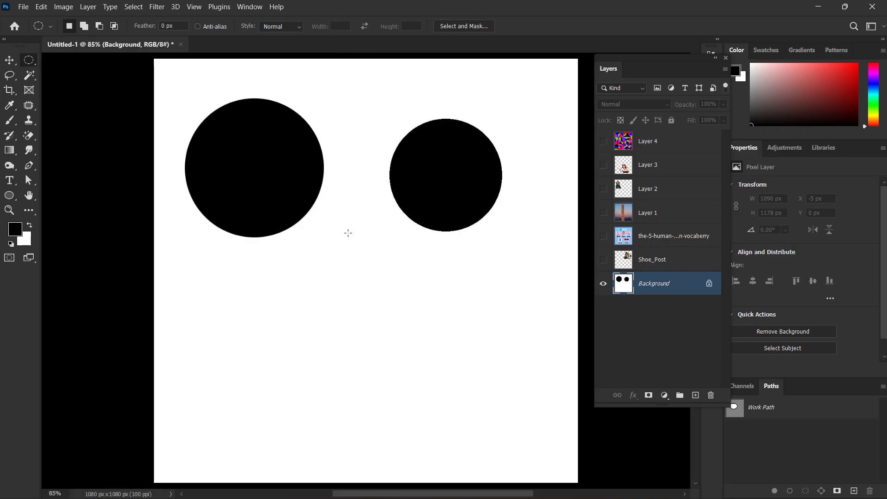
scroll(432, 211, up, 1)
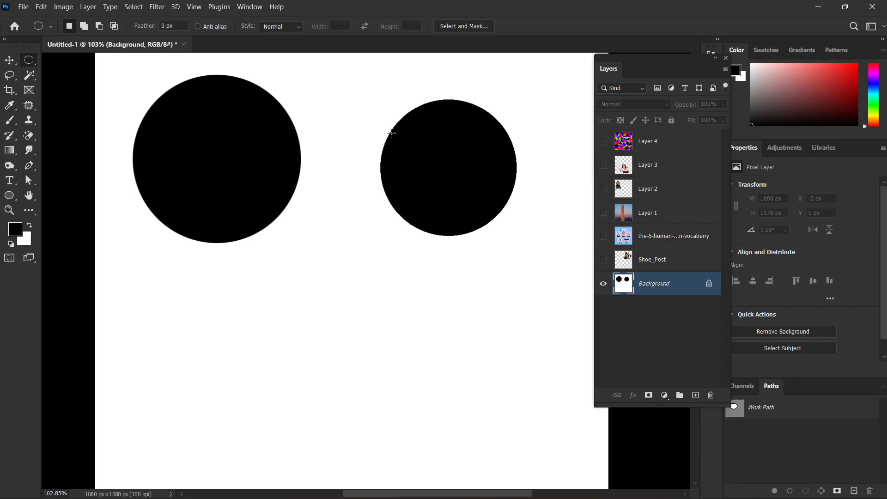
scroll(463, 189, up, 1)
drag(467, 218, 444, 251)
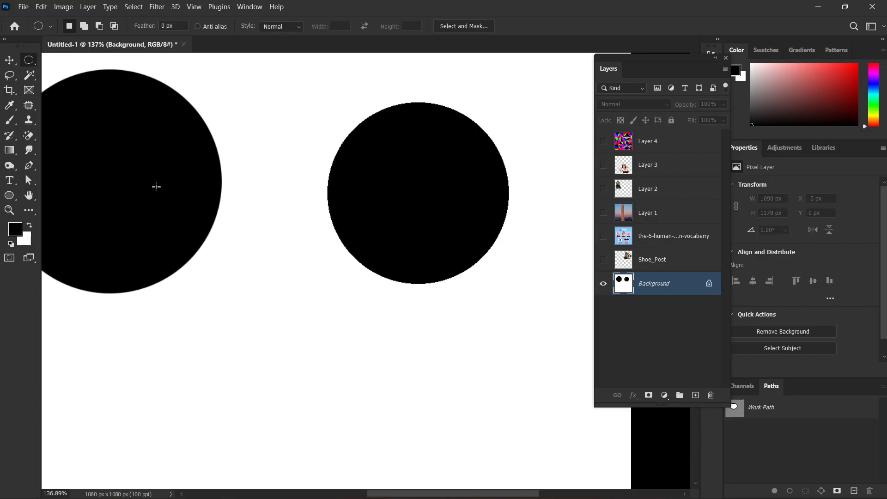
Undo the black fill of the second circle and deselect its outline.
key(BackSpace)
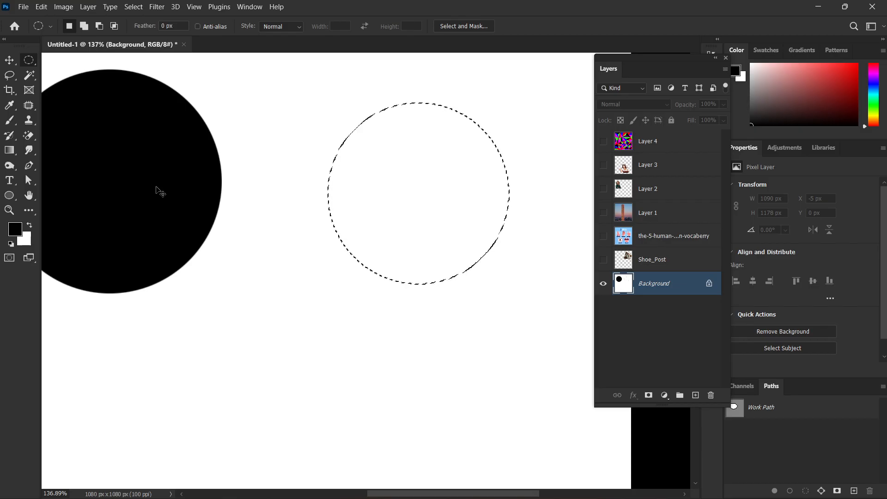
key(ctrl+d)
scroll(273, 234, down, 2)
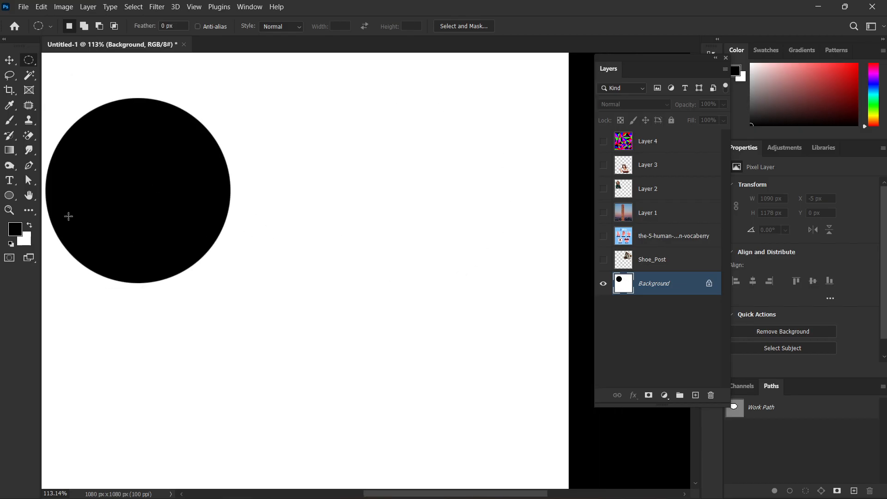
Add the text "dfgrfv" beside the black circle with the text anti-aliasing method set to Crisp.
click(9, 180)
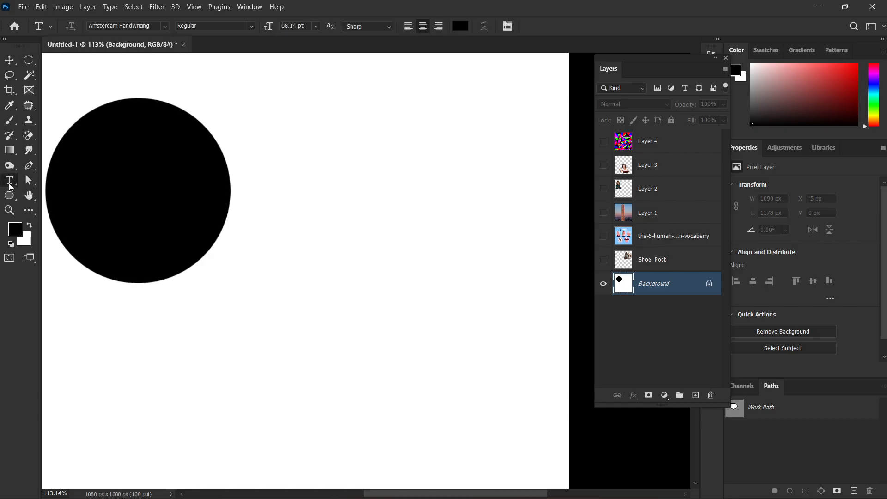
click(370, 32)
click(369, 52)
click(327, 156)
text(dvdsvdsv)
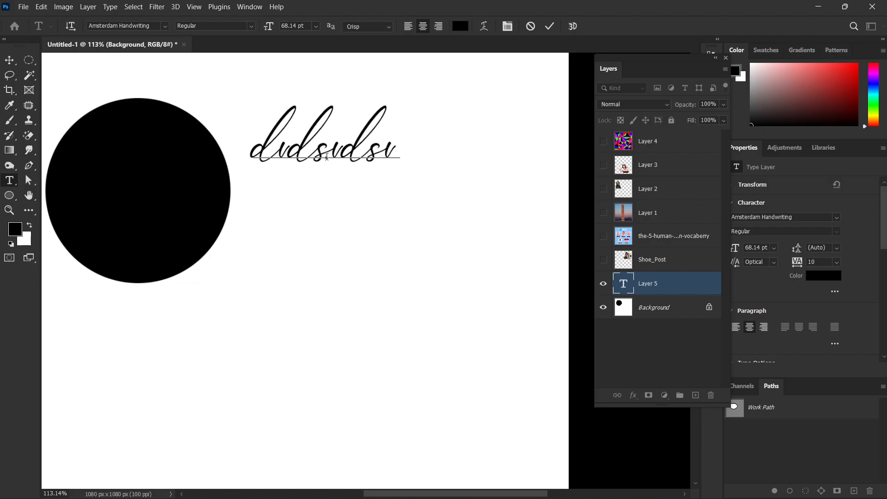
key(ctrl+a)
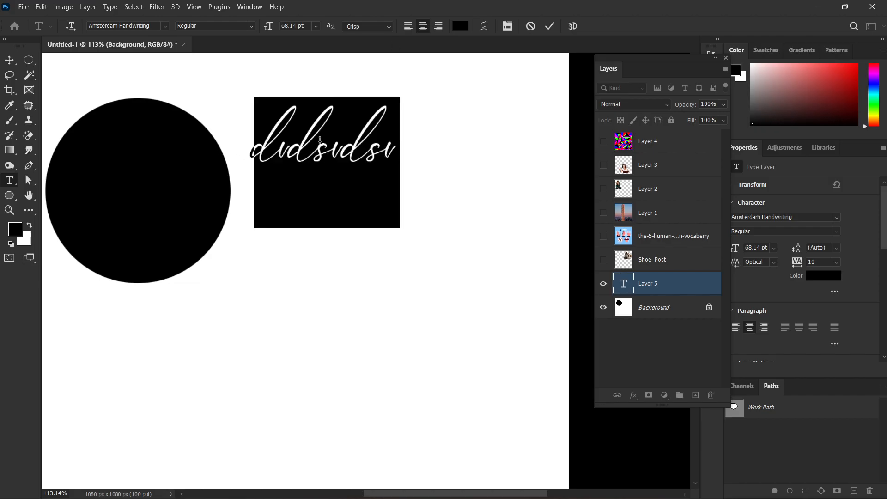
text(dfgrf)
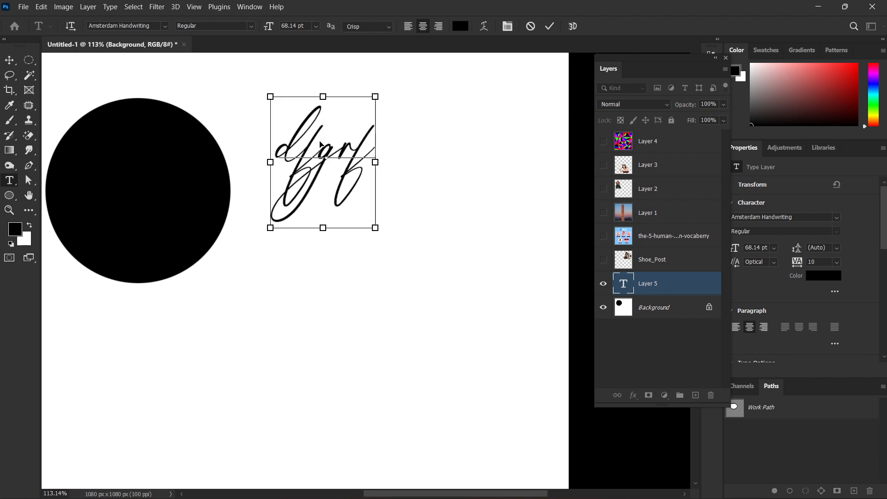
text(v)
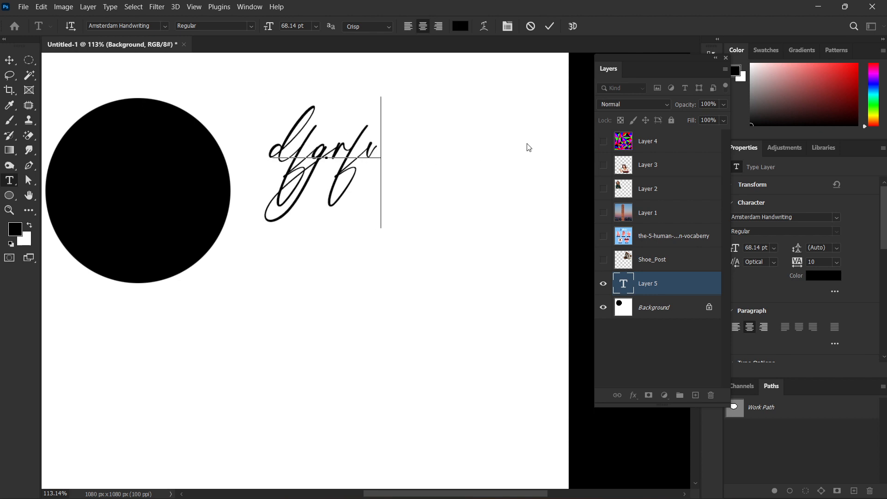
click(413, 141)
Change the font of the dfgrfv text to DK Longreach and commit the edit.
double_click(366, 145)
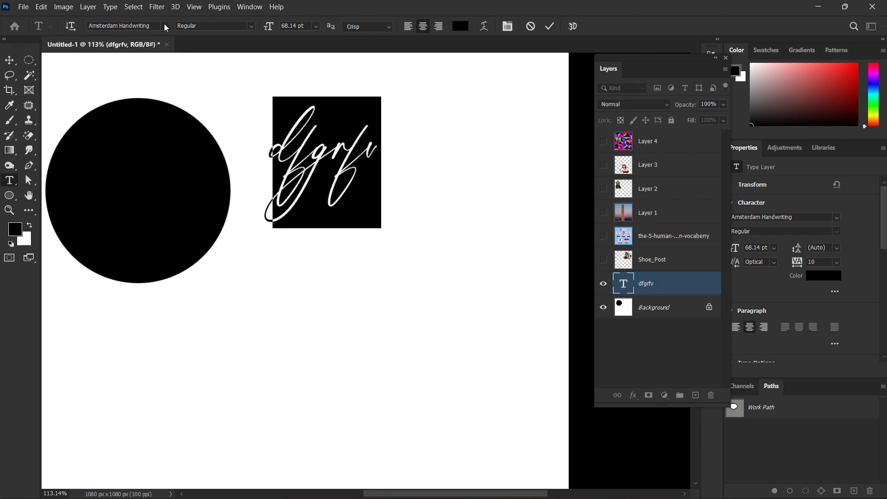
click(164, 26)
click(215, 60)
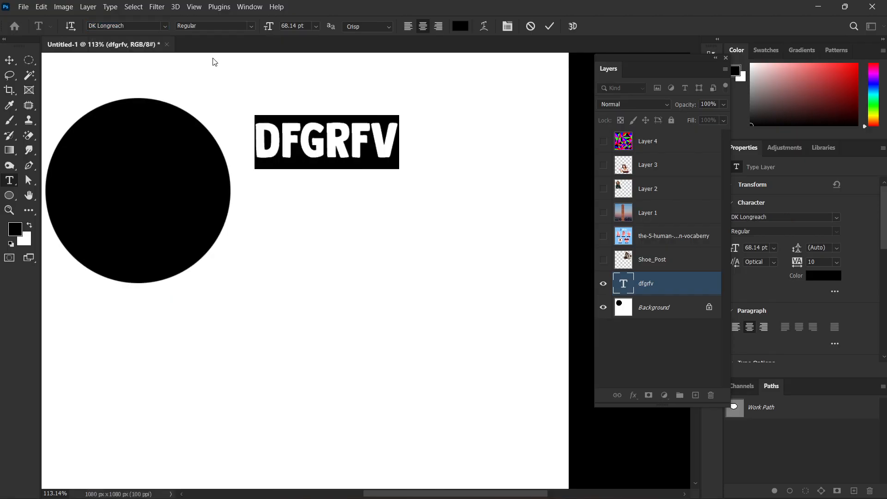
click(429, 174)
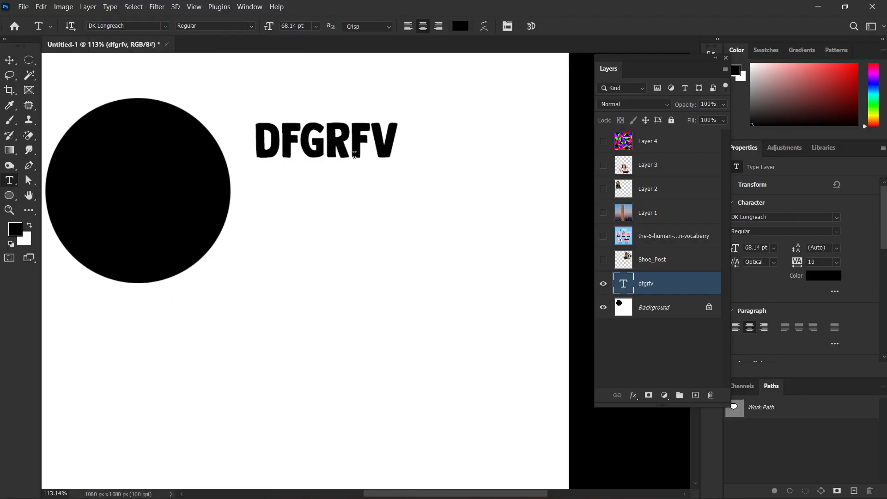
Examine the letter edges of the dfgrfv text up close with the Crisp anti-aliasing method.
scroll(356, 148, up, 5)
scroll(370, 149, up, 4)
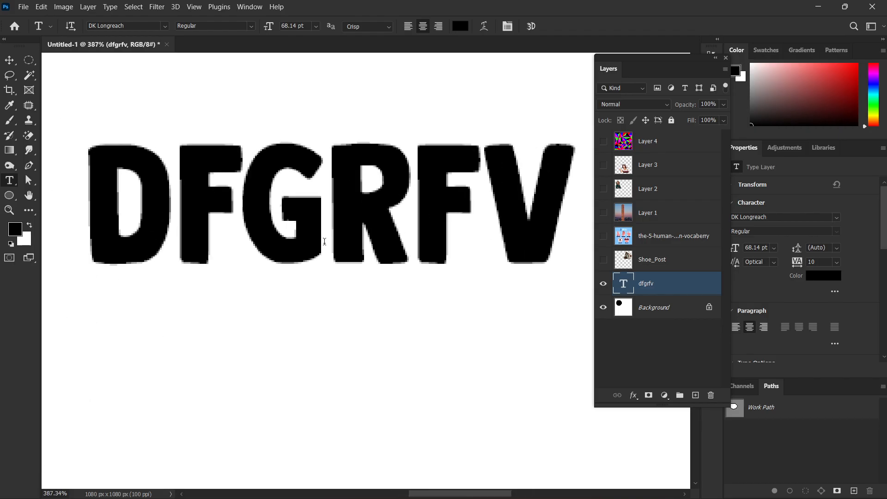
scroll(324, 242, down, 3)
scroll(404, 205, up, 1)
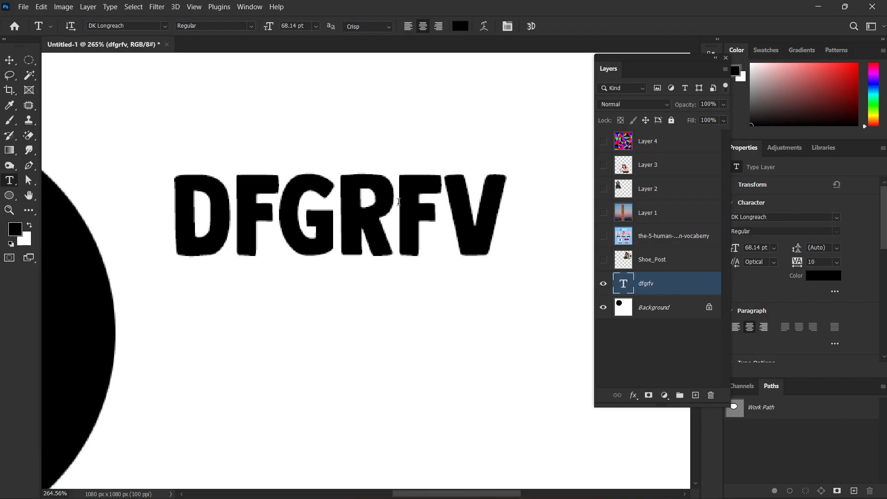
Try the Sharp anti-aliasing method on the dfgrfv text and settle on Smooth.
double_click(402, 208)
click(386, 28)
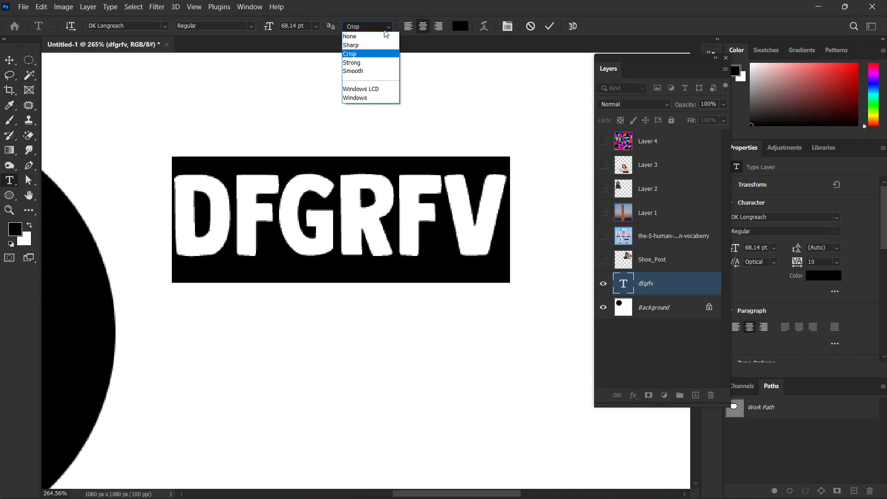
click(385, 45)
click(383, 26)
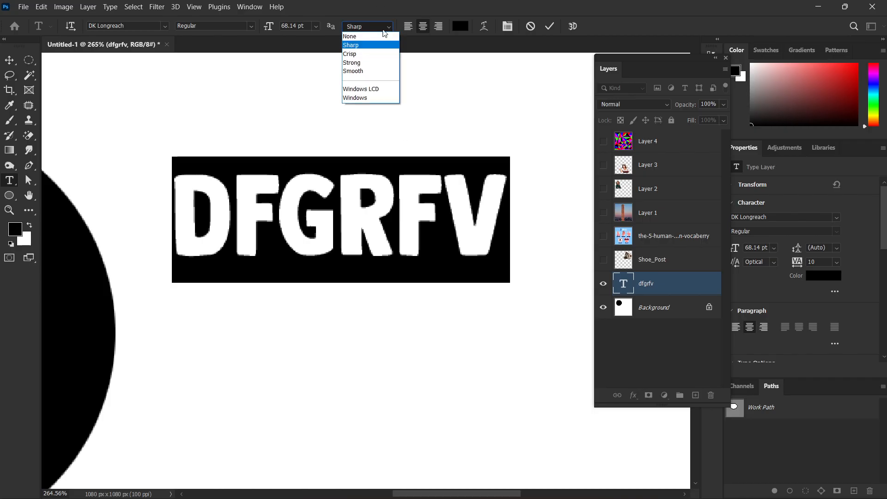
click(378, 69)
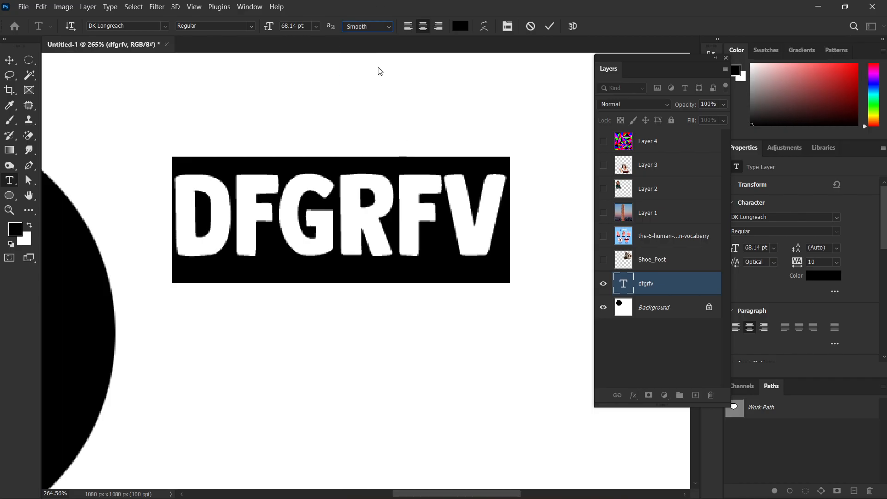
key(BackSpace)
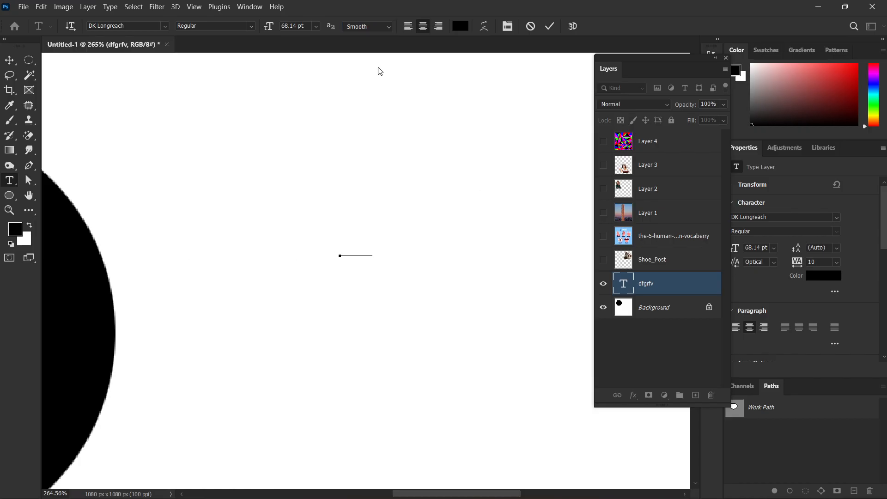
key(ctrl+z)
key(Escape)
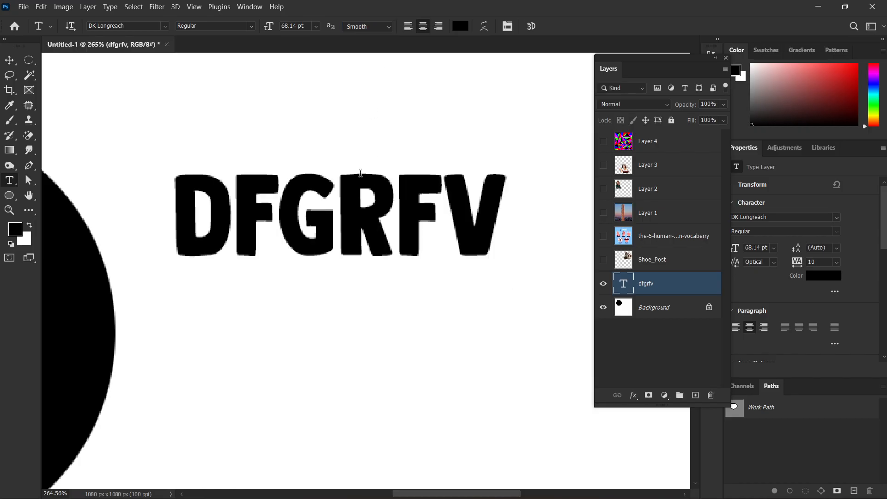
Examine the dfgrfv letter edges up close with Smooth anti-aliasing and review the other available methods.
scroll(345, 187, up, 5)
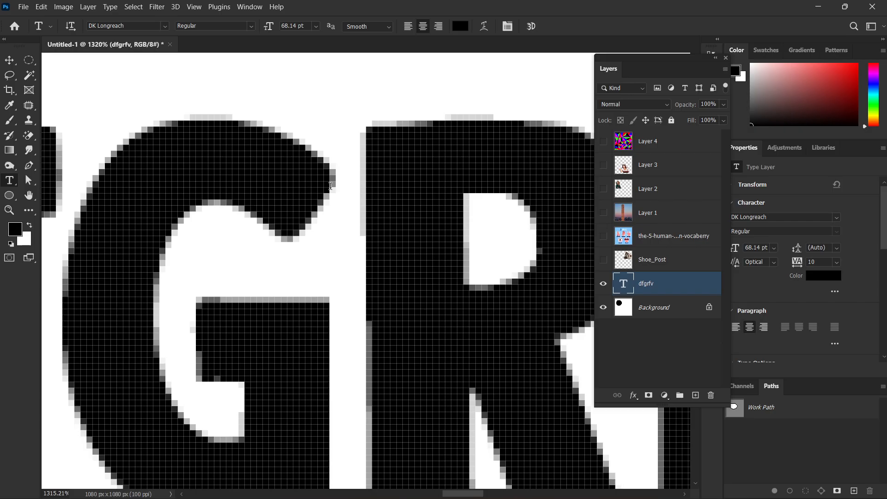
key(ctrl+0)
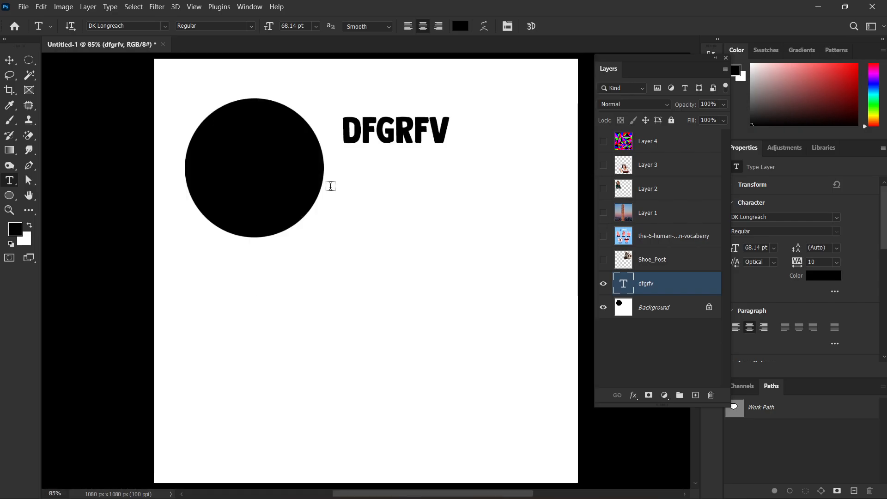
scroll(413, 211, up, 4)
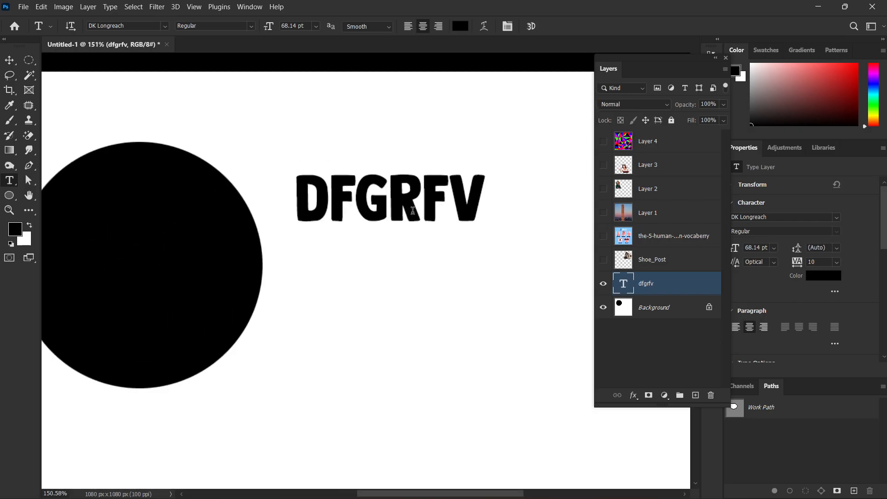
scroll(412, 211, up, 1)
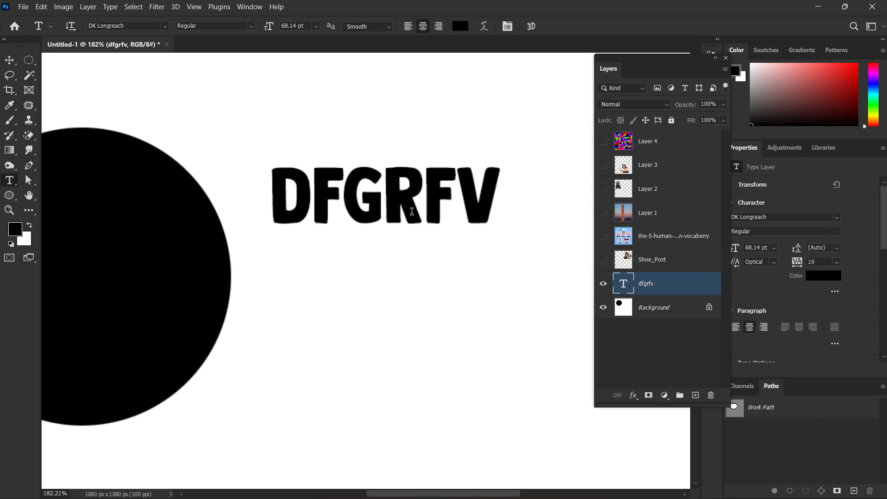
scroll(412, 211, down, 5)
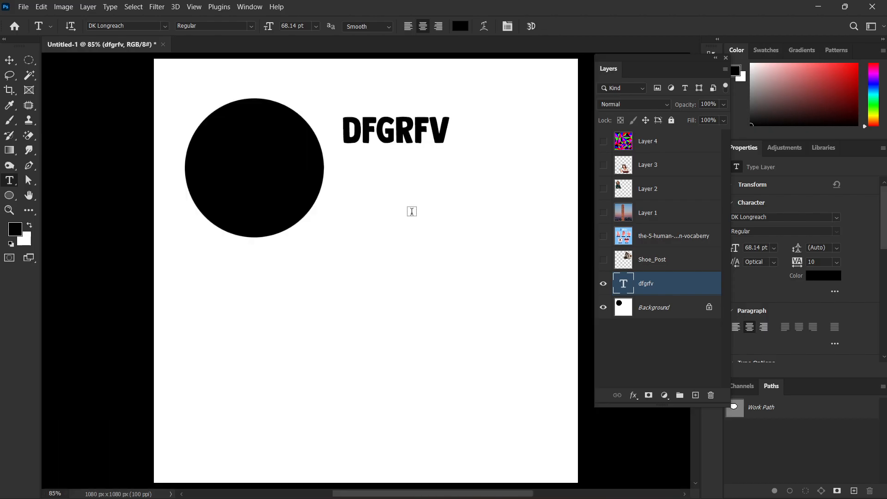
click(369, 29)
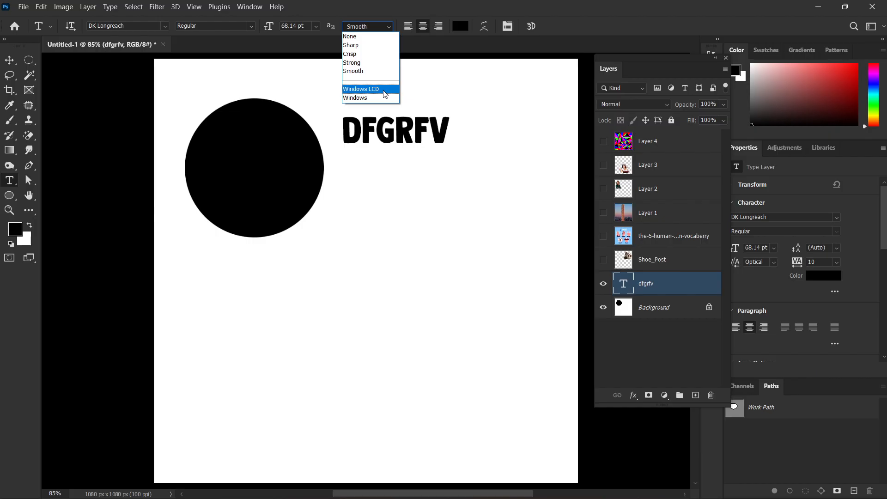
key(Escape)
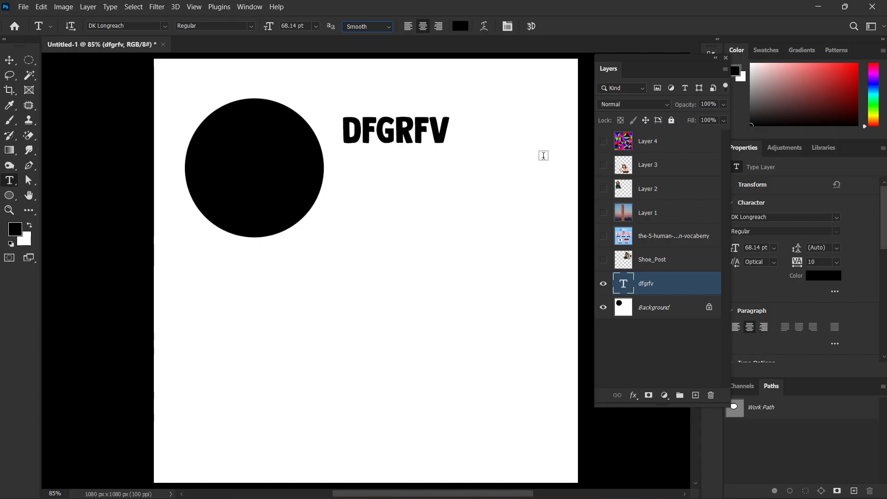
Delete the dfgrfv text layer from the canvas.
key(v)
drag(520, 106, 245, 251)
key(Delete)
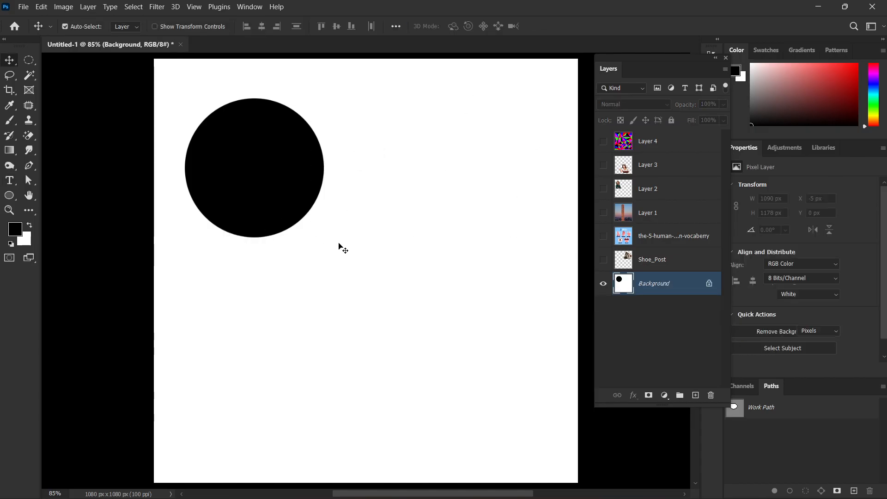
Fill the whole Background layer with the white background colour to cover the black circle.
click(338, 248)
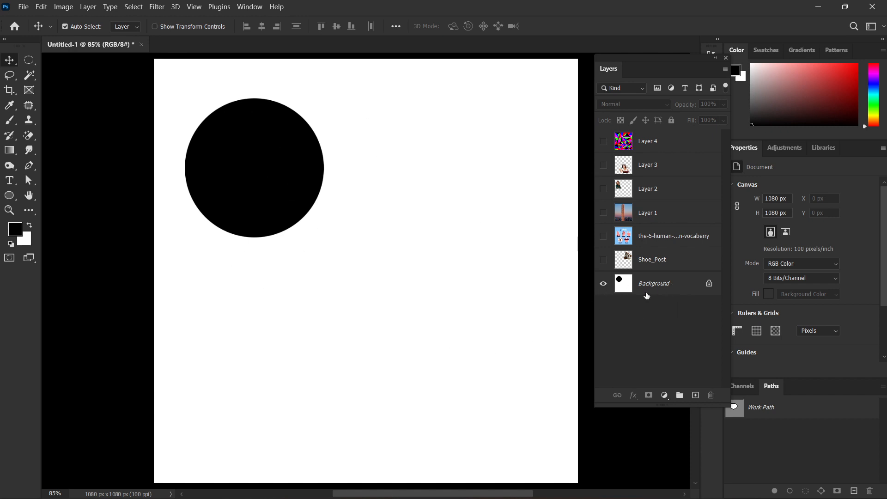
click(667, 284)
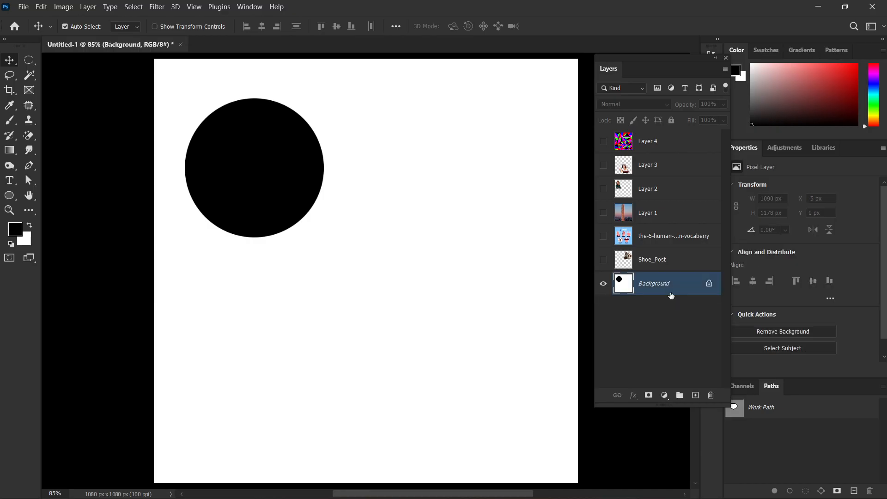
key(alt+BackSpace)
key(ctrl+BackSpace)
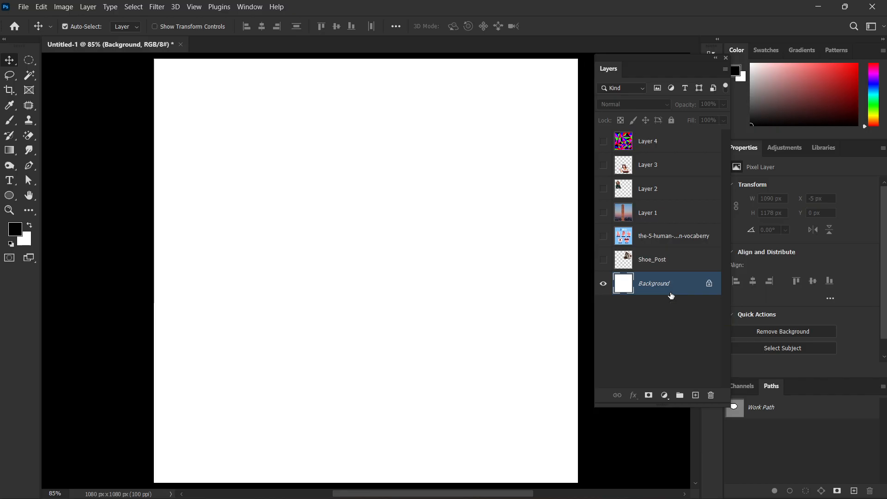
Show the hidden Layer 2 with the woman's portrait and make it the active layer.
scroll(511, 276, down, 2)
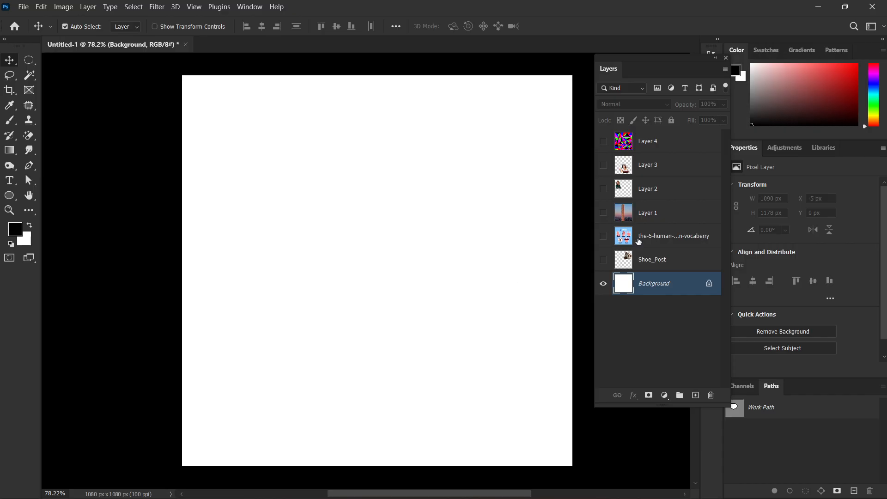
click(603, 189)
click(657, 191)
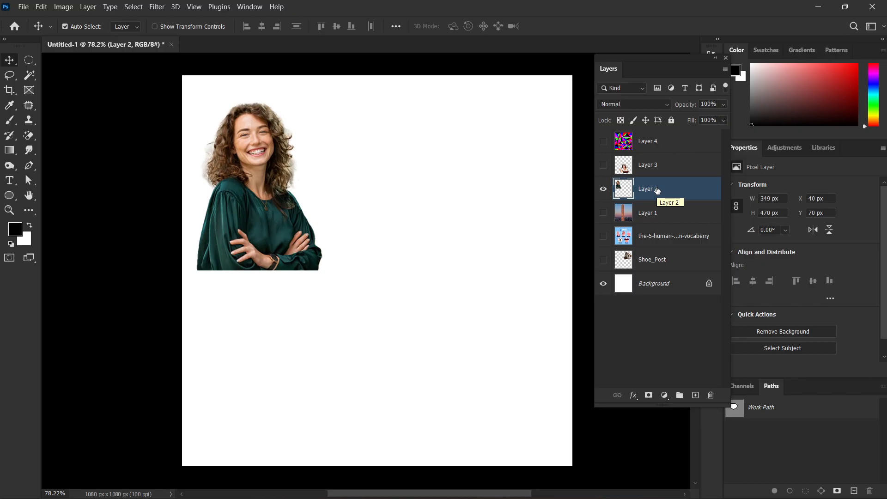
Make several copies of the Layer 2 portrait spread across the canvas, and duplicate the upper-middle one in place.
key(ctrl)
key(ctrl+j)
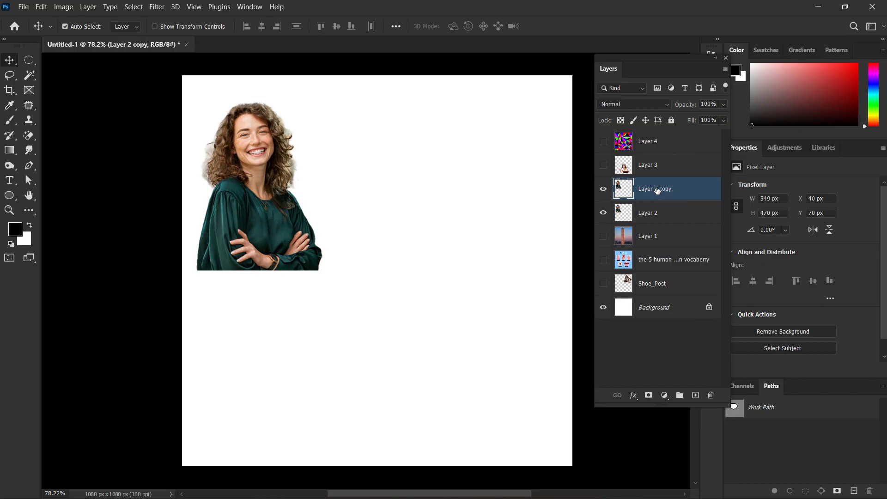
drag(255, 177, 397, 399)
drag(402, 183, 309, 307)
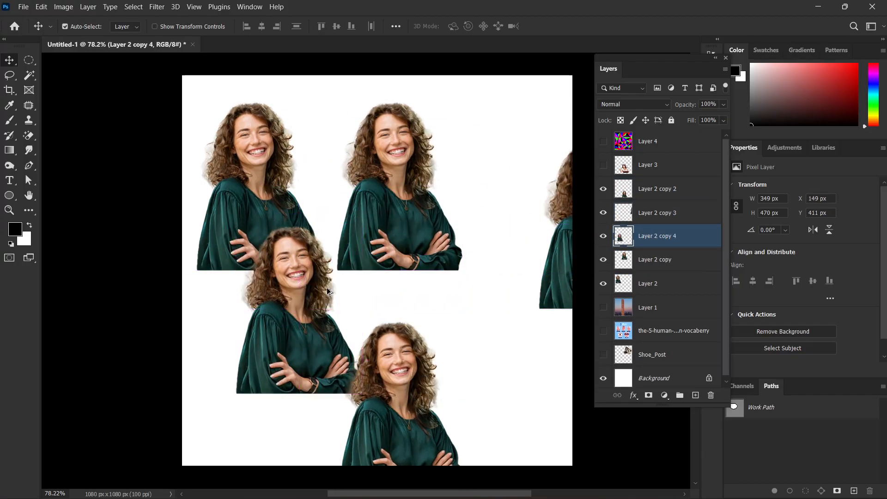
click(388, 234)
key(ctrl+j)
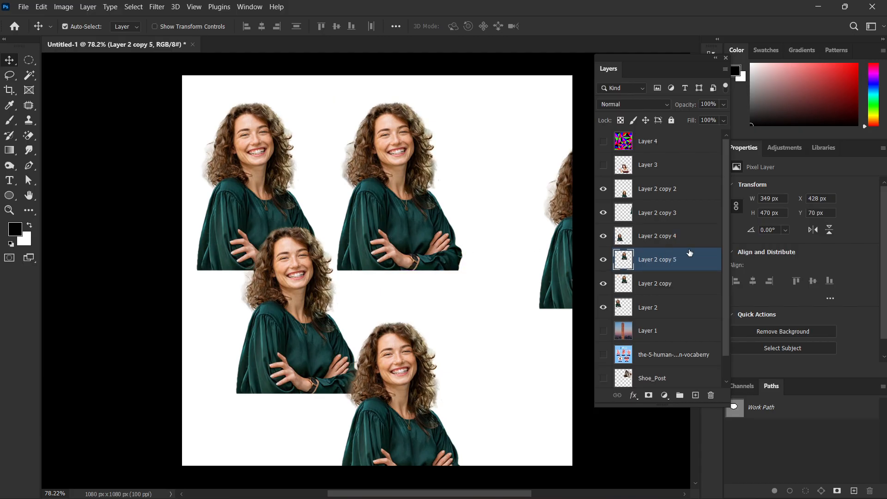
Duplicate Layer 2 copy 5 from the layer stack and move the new copy to X 764 px, Y 0 px.
scroll(688, 256, down, 2)
scroll(688, 258, up, 1)
click(699, 236)
click(700, 290)
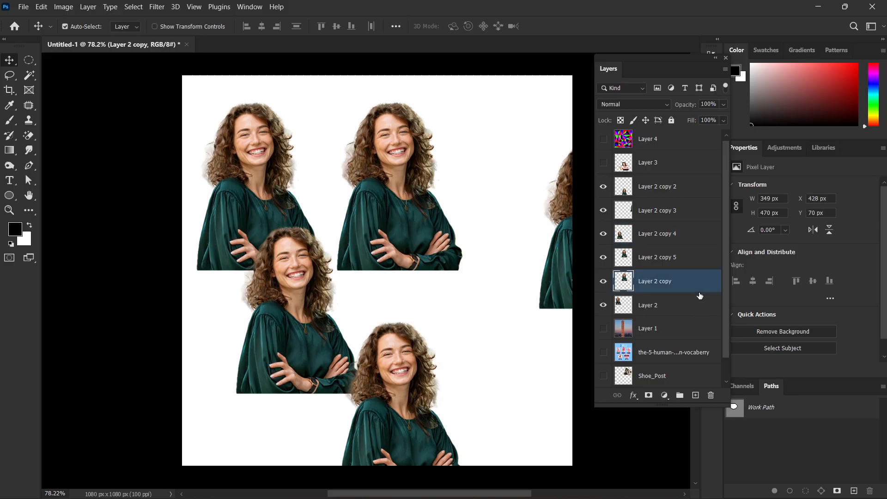
click(405, 160)
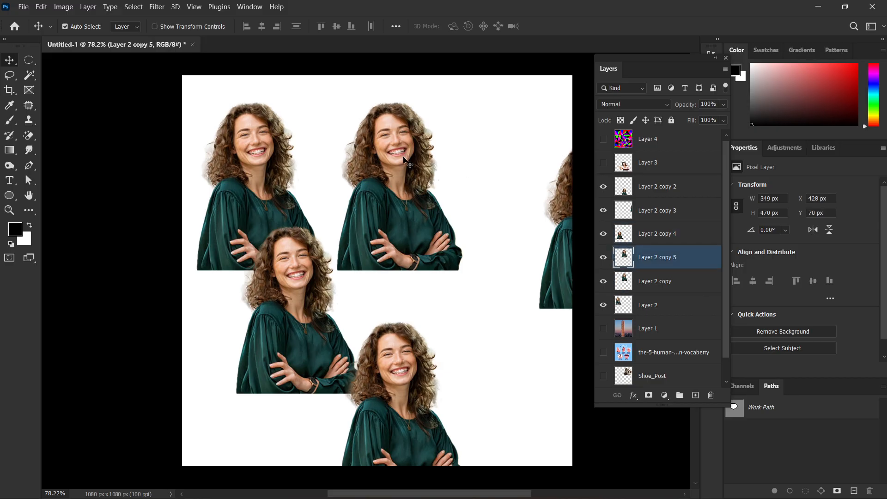
drag(681, 257, 696, 395)
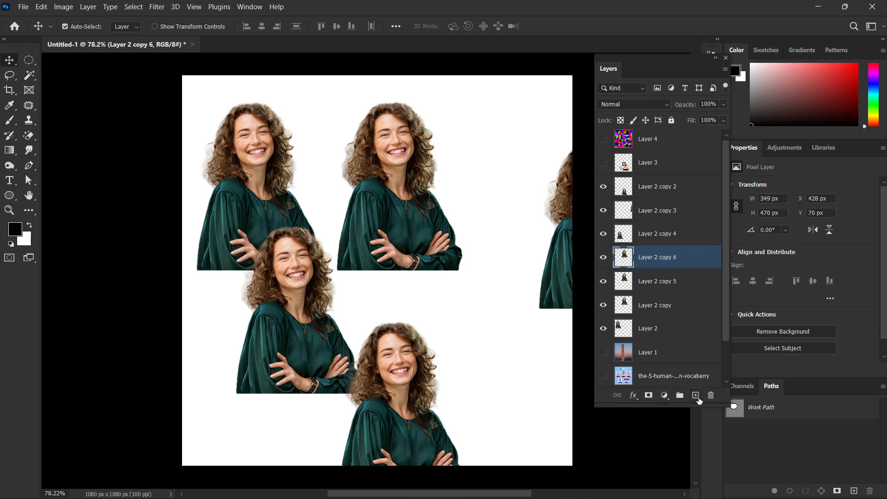
drag(399, 205, 519, 179)
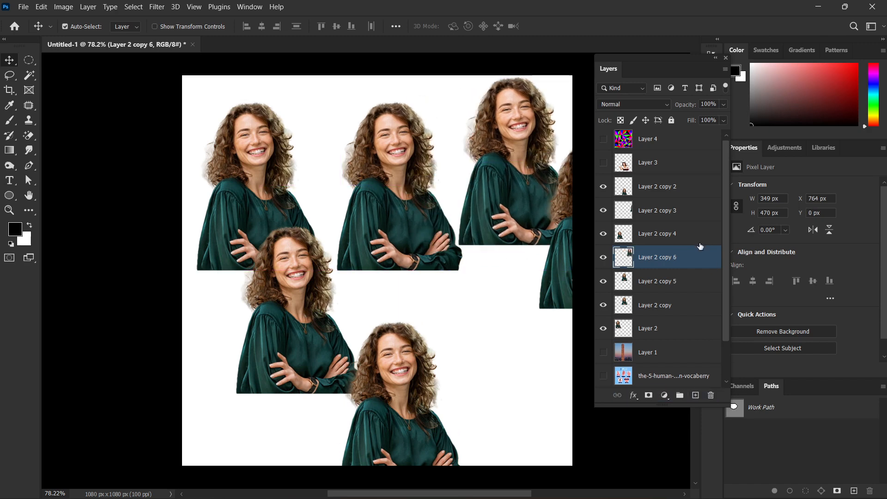
Delete all the portrait copies, keeping only the original Layer 2.
click(457, 333)
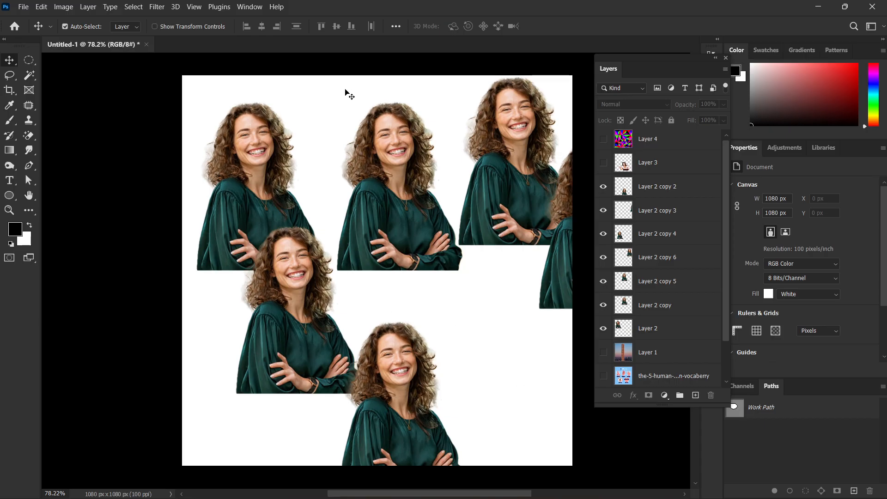
click(656, 210)
shift+click(603, 306)
key(Delete)
drag(479, 323, 376, 430)
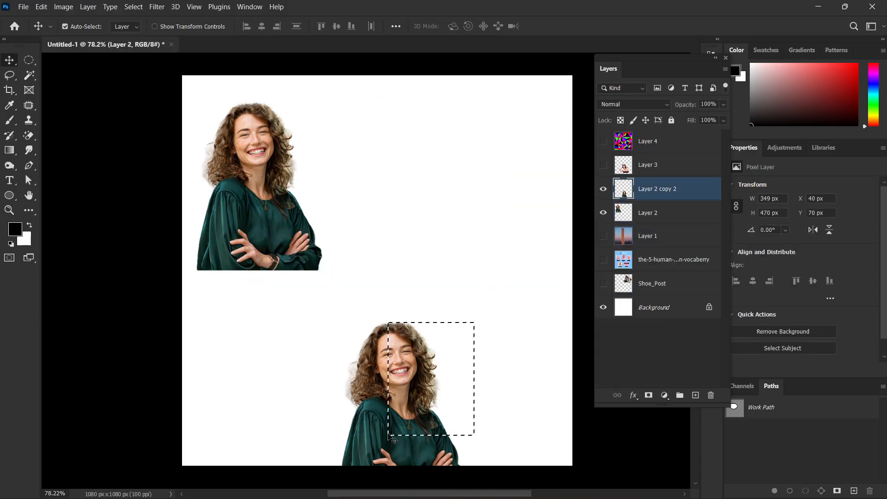
key(Delete)
Place a copy of the woman's portrait beside the original, try a further copy lower down and undo it.
drag(279, 225, 438, 208)
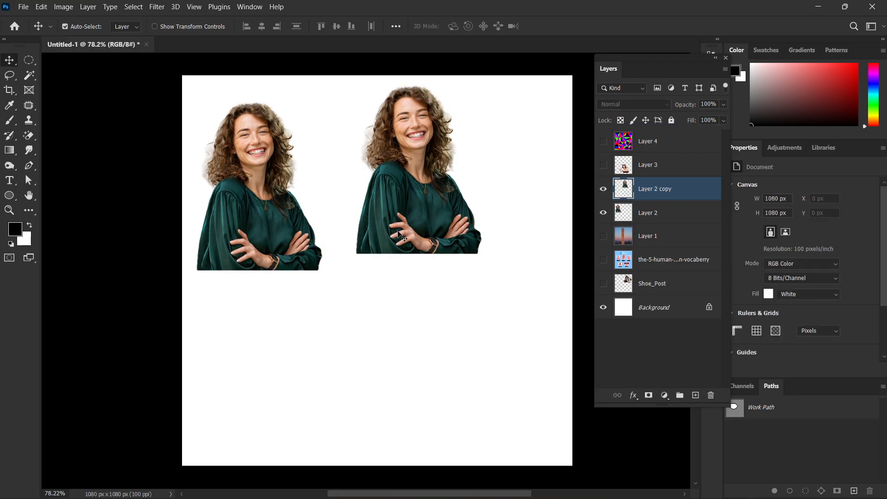
drag(399, 236, 385, 393)
key(ctrl+z)
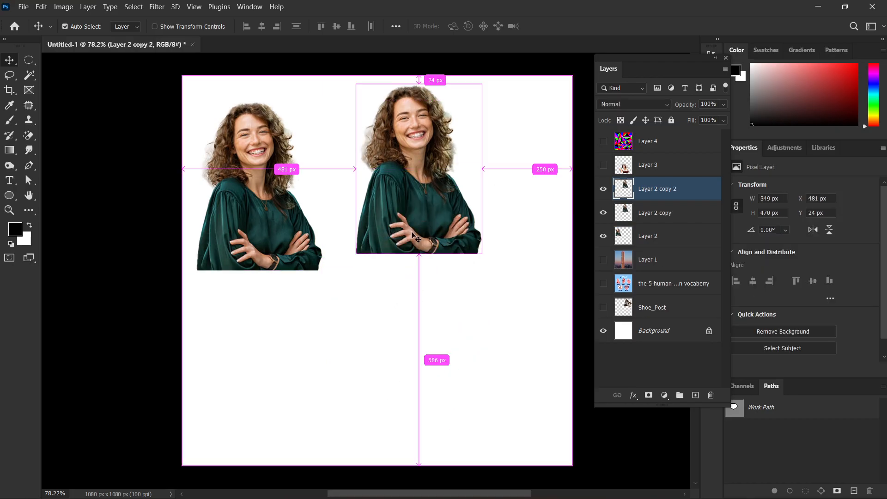
key(ctrl+z)
key(ctrl+z)
key(ctrl+z)
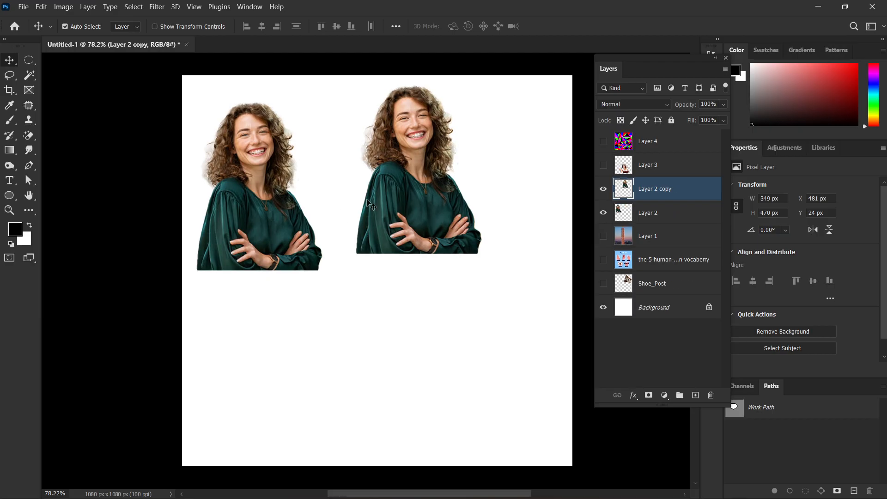
key(ctrl+z)
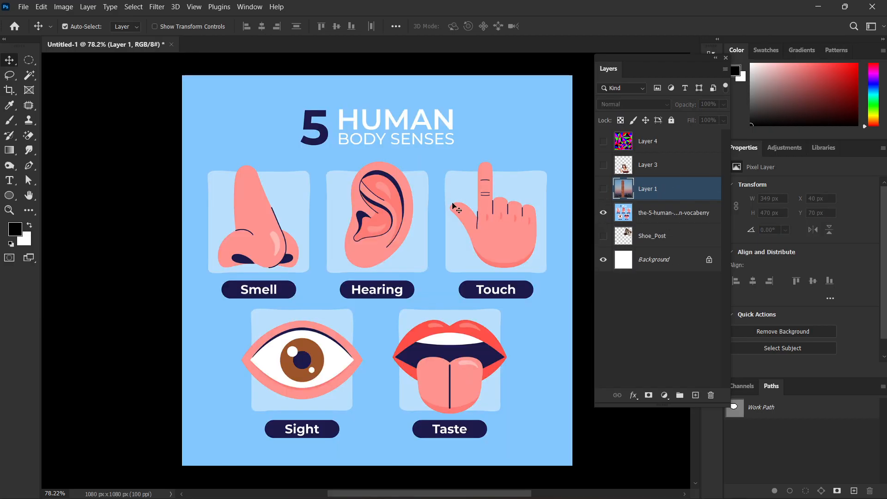
Activate the Polygonal Lasso tool with the human body senses illustration enlarged in view.
scroll(362, 241, up, 6)
drag(452, 264, 421, 261)
scroll(401, 251, down, 2)
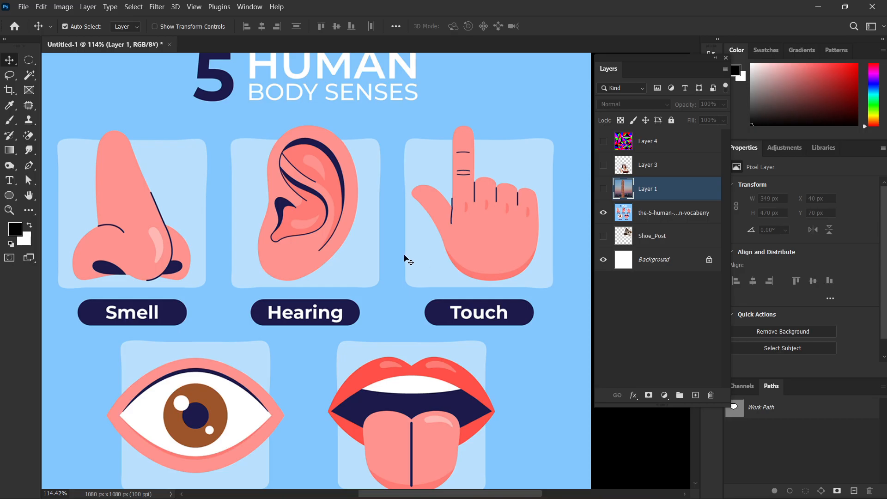
scroll(404, 263, up, 1)
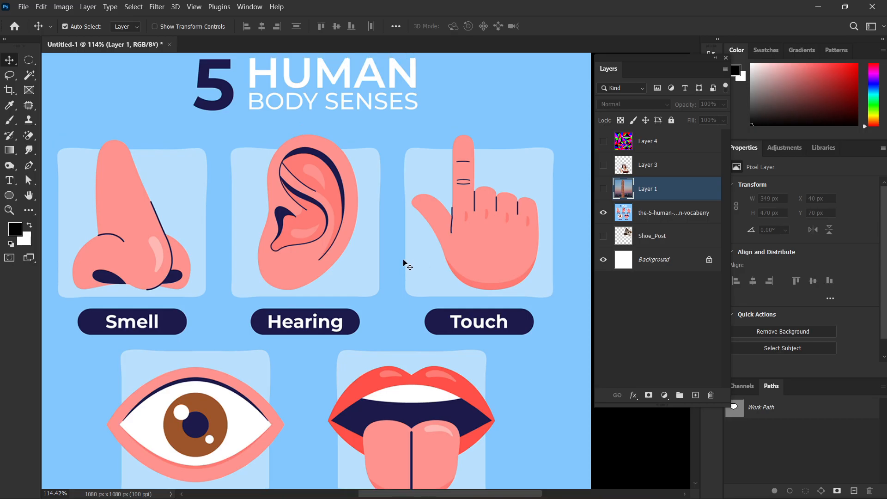
scroll(347, 239, up, 1)
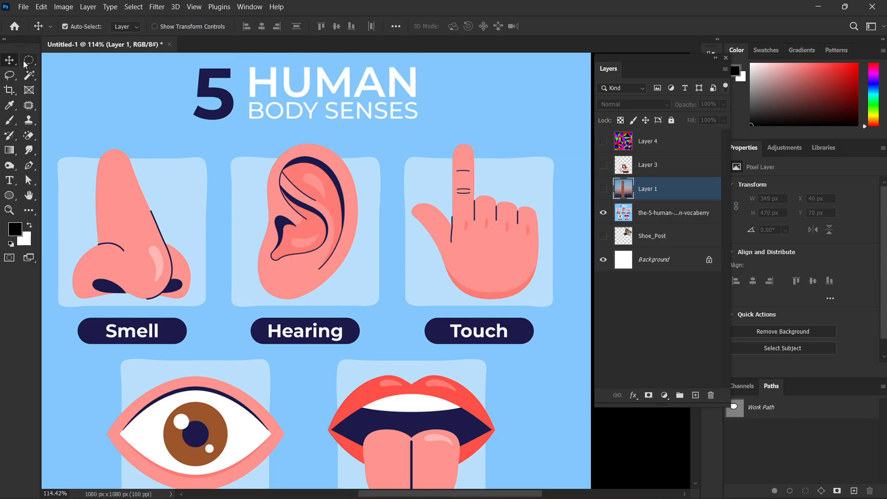
click(10, 75)
click(34, 84)
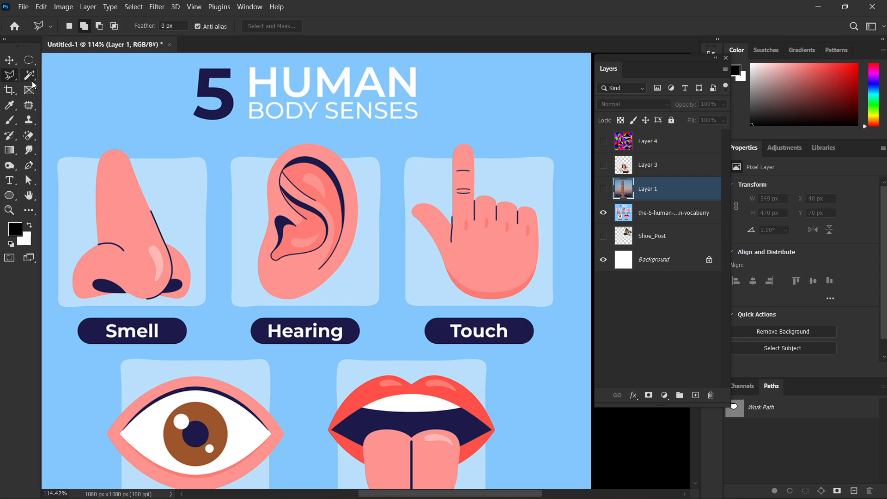
right_click(7, 79)
click(66, 67)
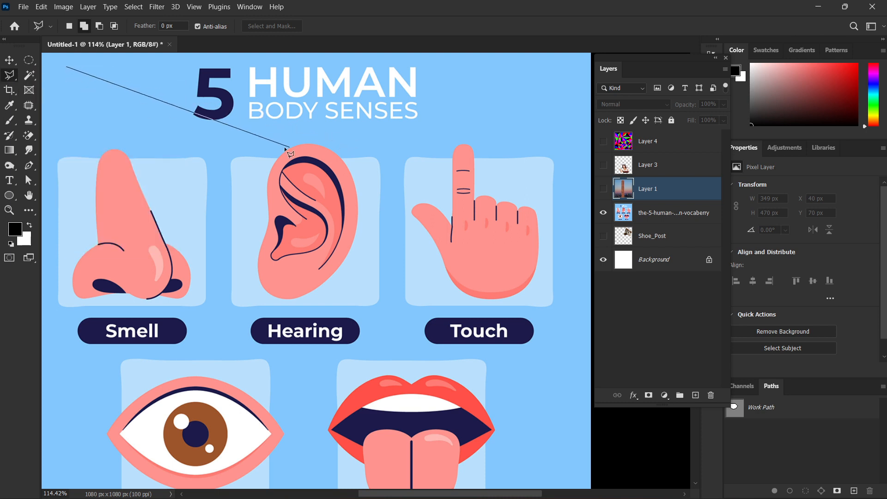
double_click(250, 149)
key(ctrl+d)
Draw a freehand Lasso selection about 265 px wide and 333 px high around the ear above the Hearing label.
right_click(6, 75)
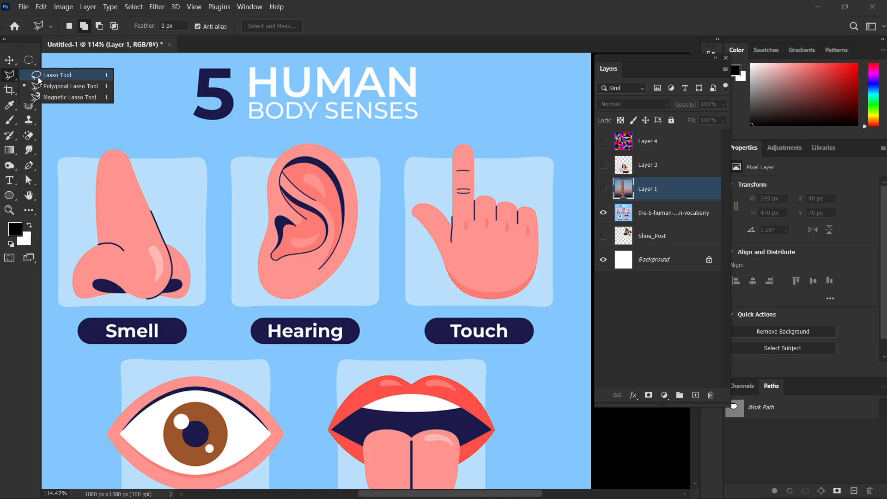
click(44, 74)
mouse_move(287, 142)
mouse_down()
mouse_move(241, 247)
mouse_move(258, 298)
mouse_up()
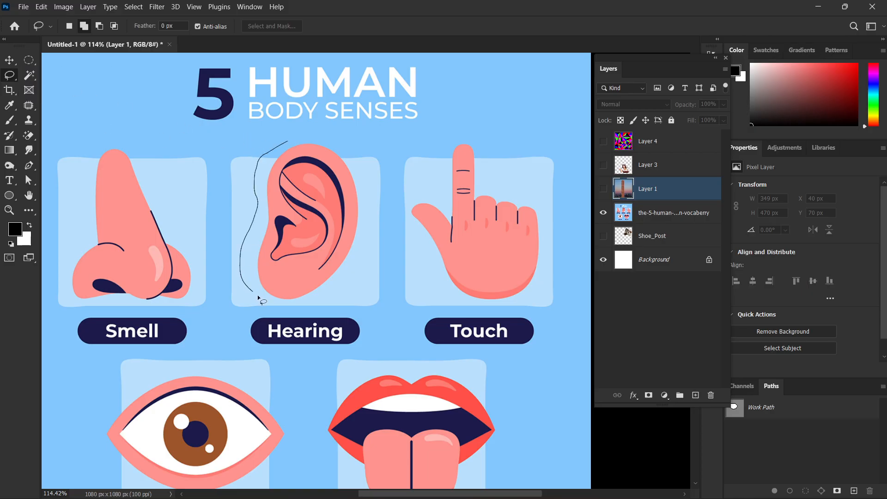
mouse_move(350, 292)
mouse_down()
mouse_move(366, 174)
mouse_move(293, 138)
mouse_up()
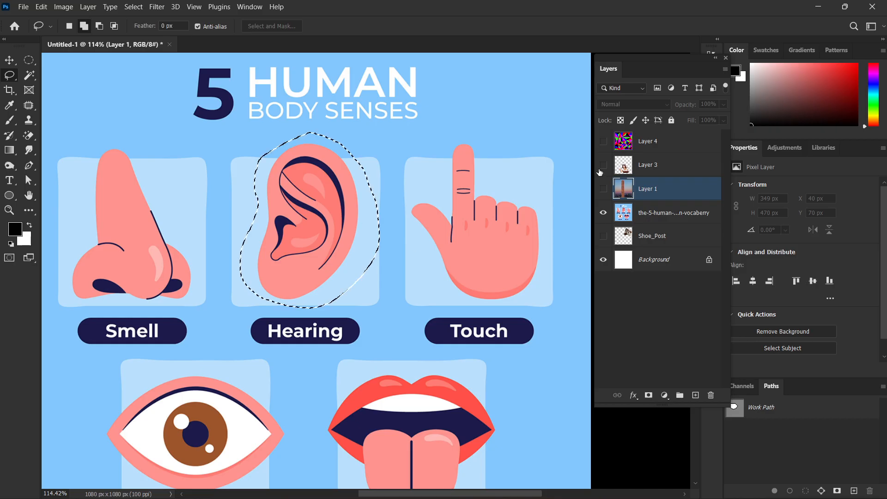
Delete Layer 4, Layer 3 and Layer 1, leaving the senses illustration, Shoe_Post and Background layers.
click(660, 214)
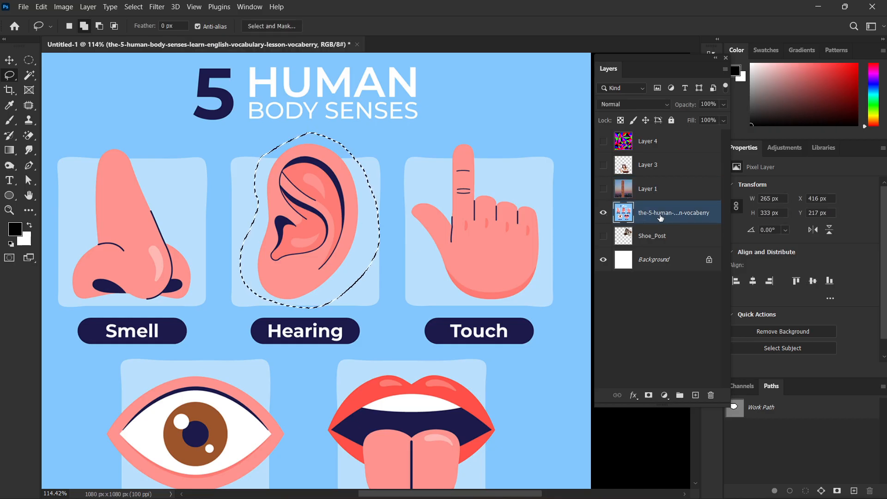
click(647, 142)
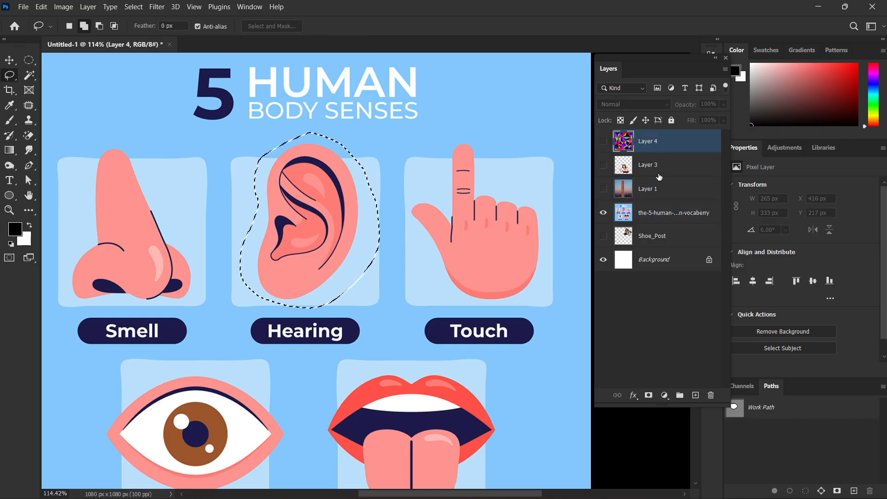
shift+click(670, 191)
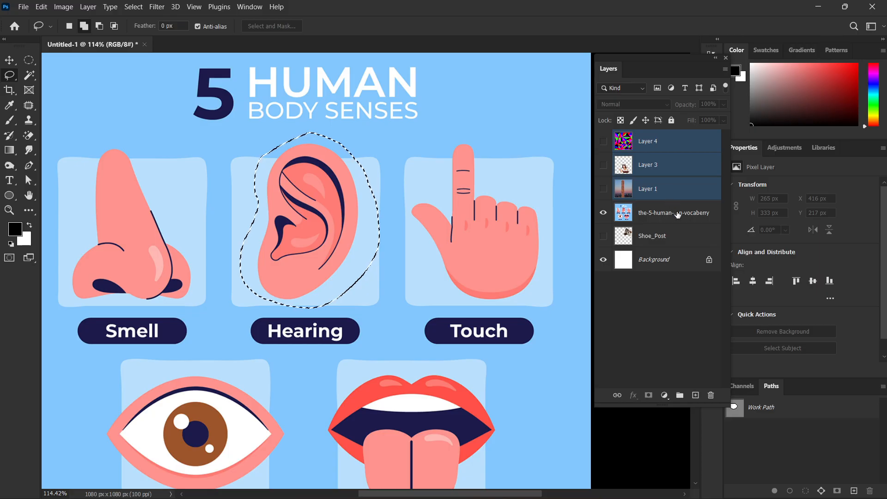
click(711, 395)
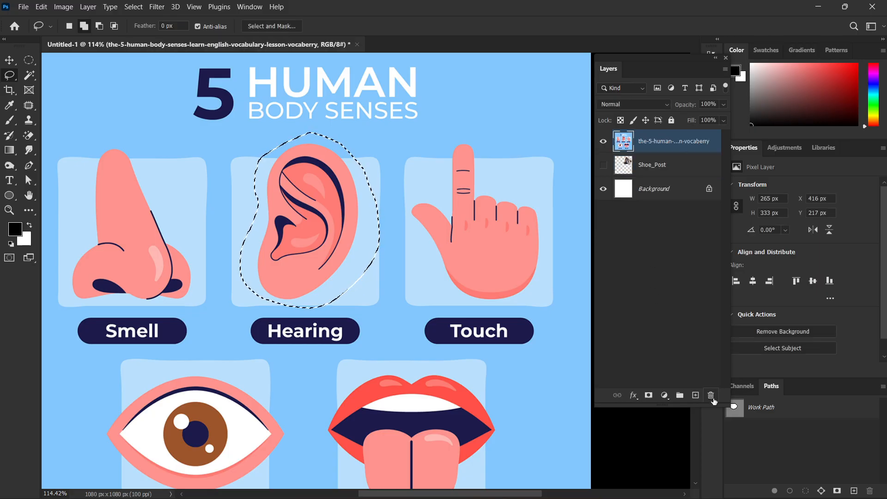
click(669, 306)
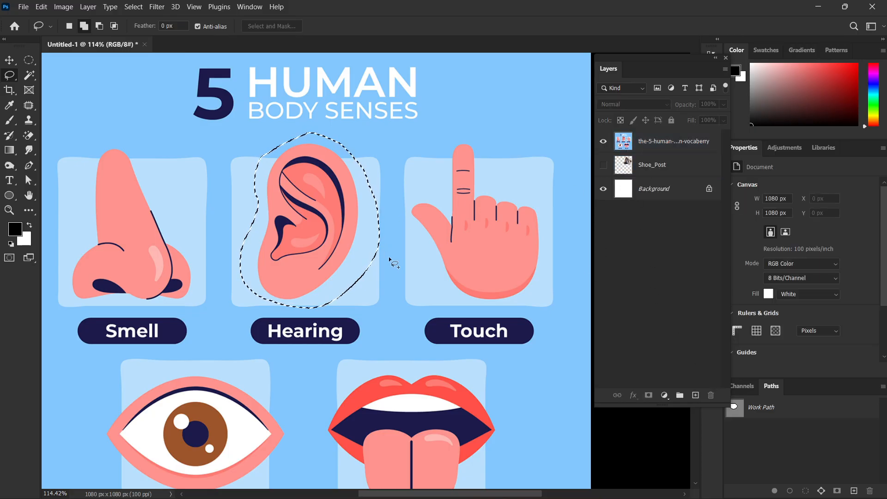
Copy the selected ear from the human senses illustration layer to a new layer.
scroll(351, 242, down, 1)
scroll(348, 240, up, 1)
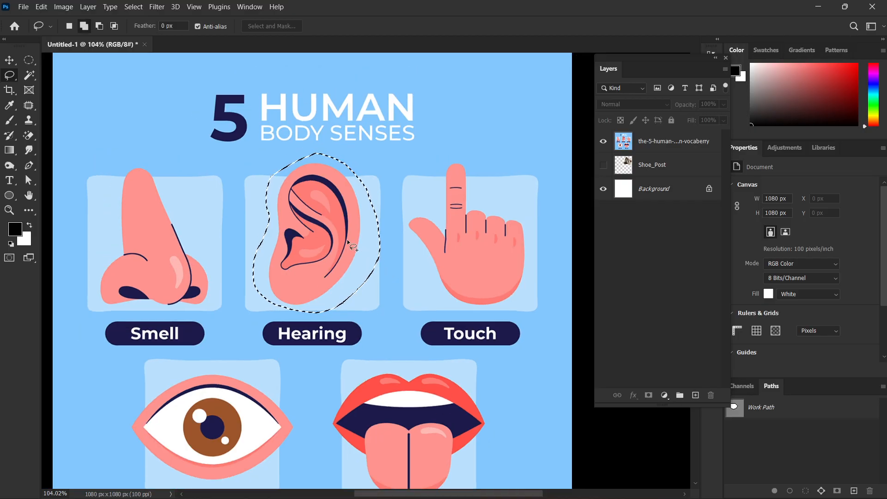
click(669, 141)
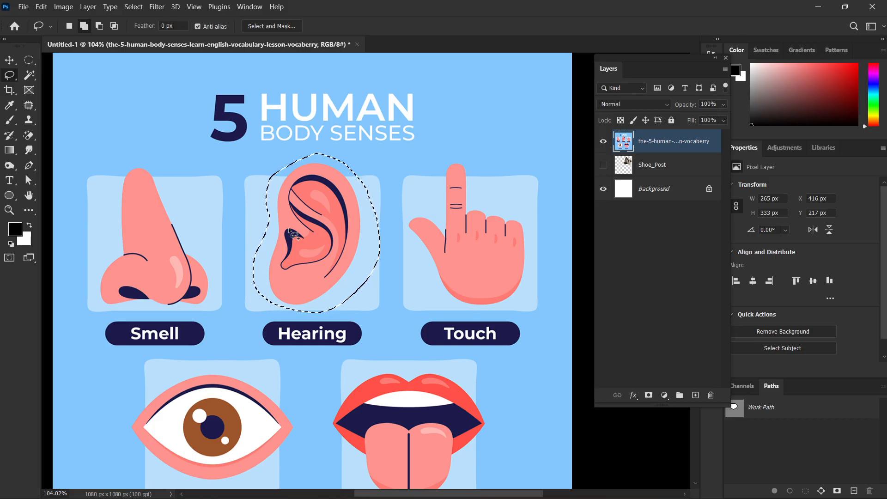
key(ctrl+j)
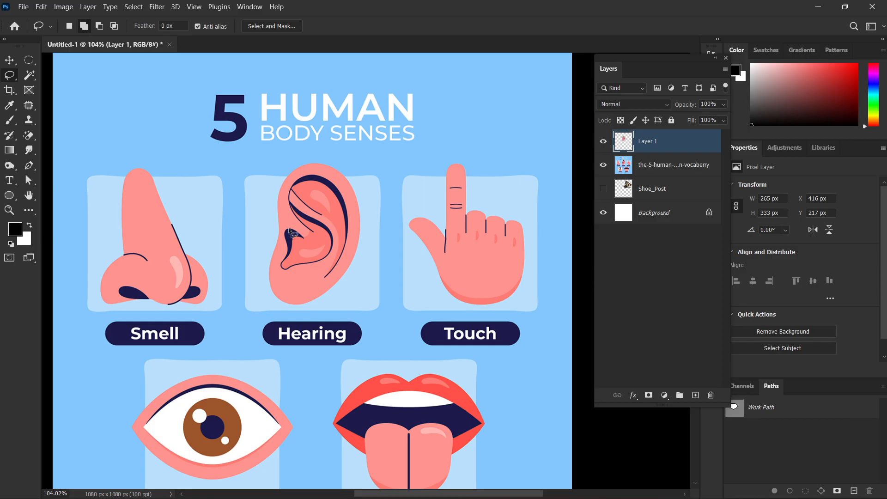
Move the ear copy over the nose above the Smell label and undo the move.
key(v)
drag(289, 229, 156, 227)
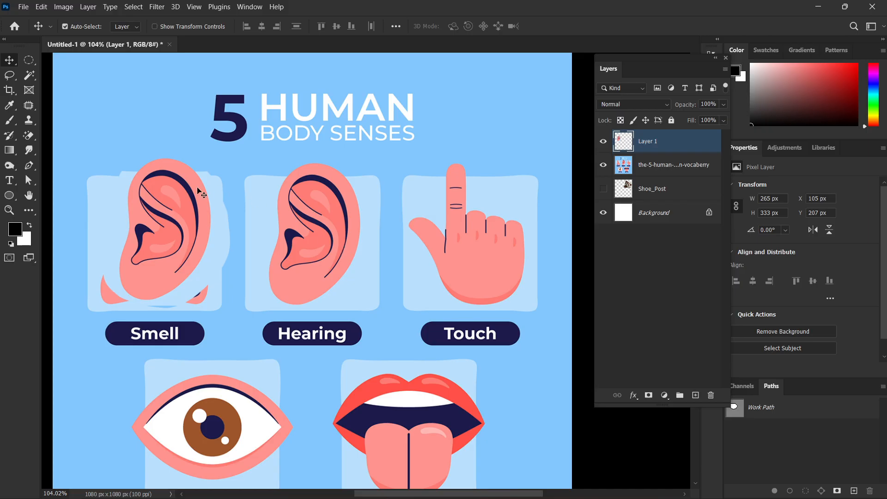
key(ctrl+z)
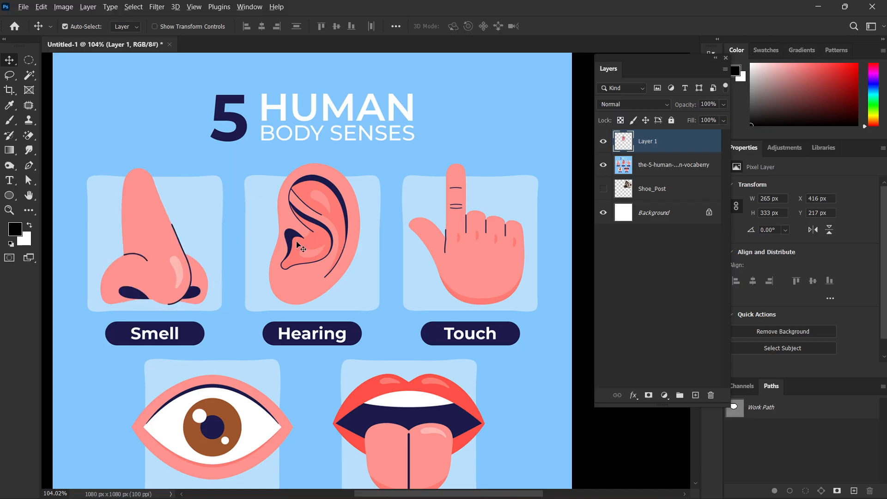
scroll(296, 242, down, 1)
drag(384, 267, 370, 280)
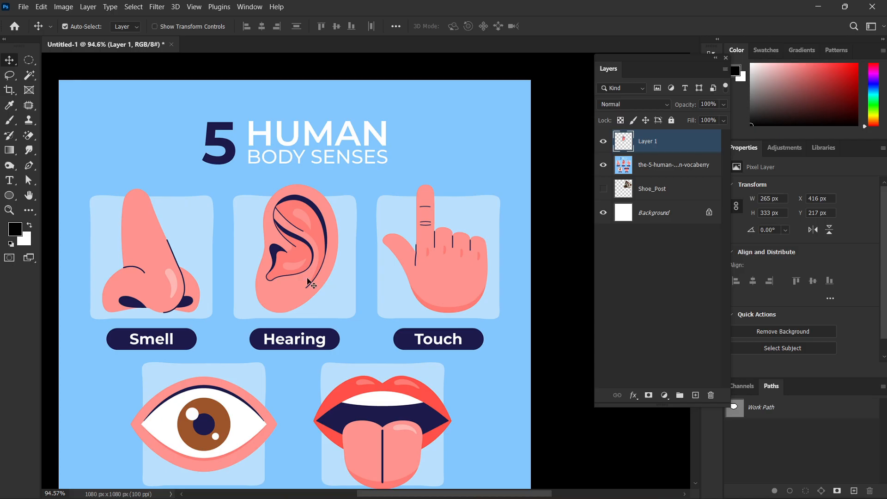
scroll(332, 287, down, 2)
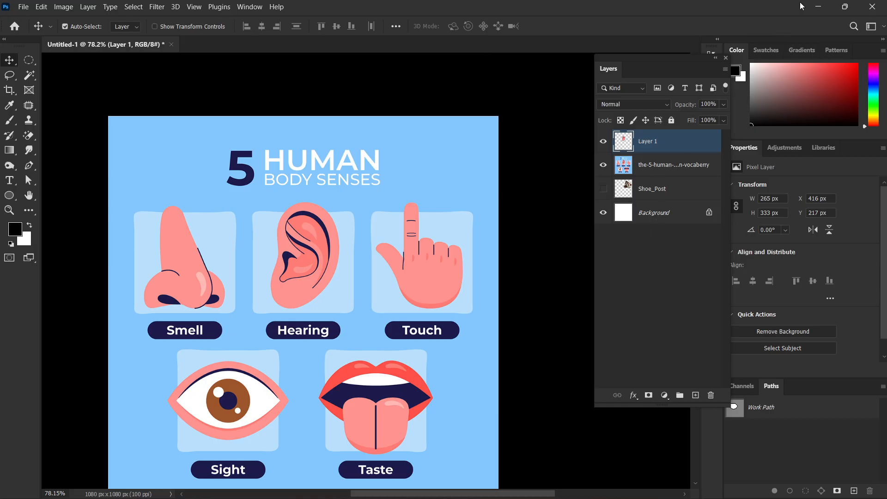
Switch to Chrome and copy the iStock photo of the smiling curly-haired woman in green from the stock images results, then return to Photoshop.
mouse_move(602, 486)
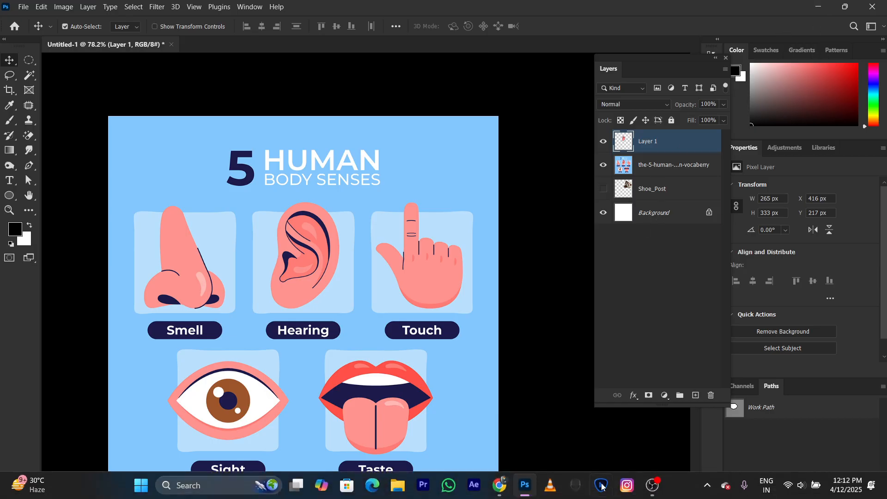
click(507, 486)
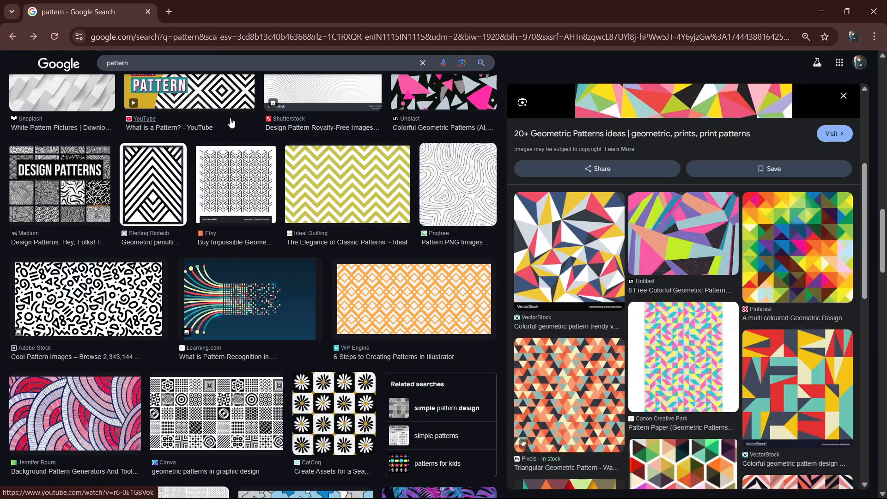
scroll(270, 123, left, 5)
scroll(280, 128, left, 5)
scroll(414, 233, left, 5)
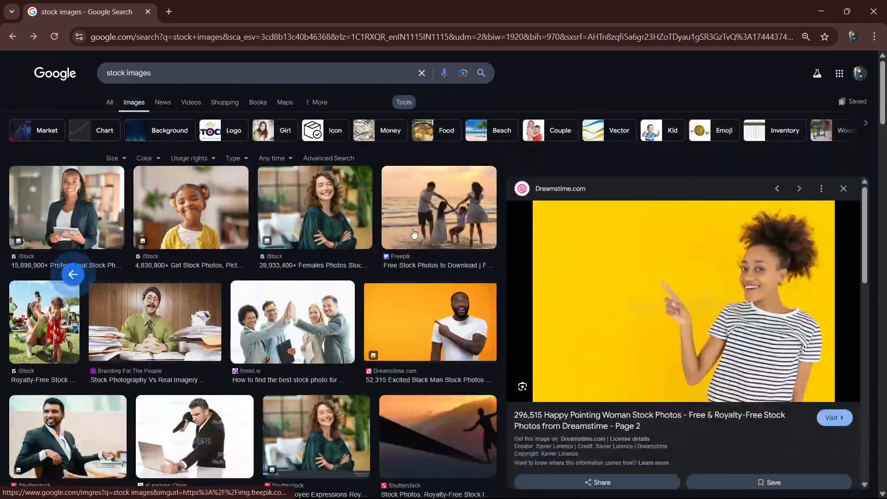
right_click(731, 244)
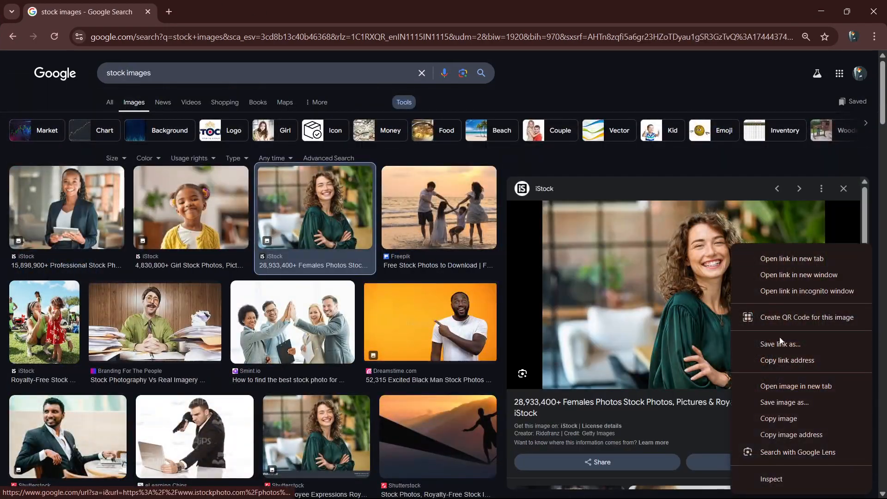
click(796, 418)
click(821, 11)
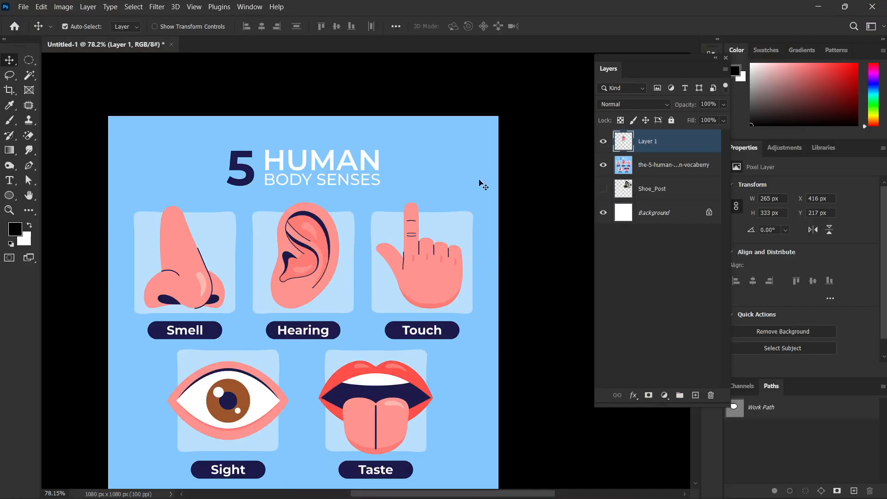
Paste the copied photo and scale it to 1620 x 1080 px, positioned at X -394 px, Y 0 px to cover the canvas.
key(ctrl+v)
scroll(283, 278, down, 1)
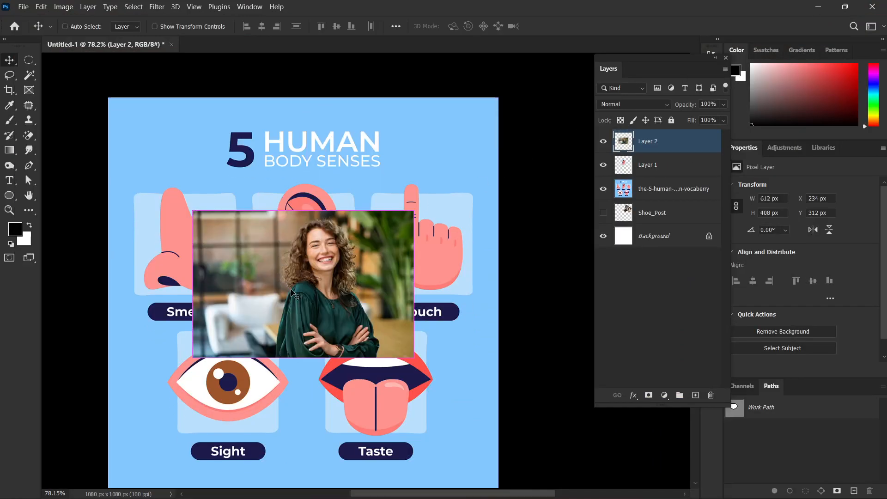
key(ctrl+t)
scroll(291, 292, down, 1)
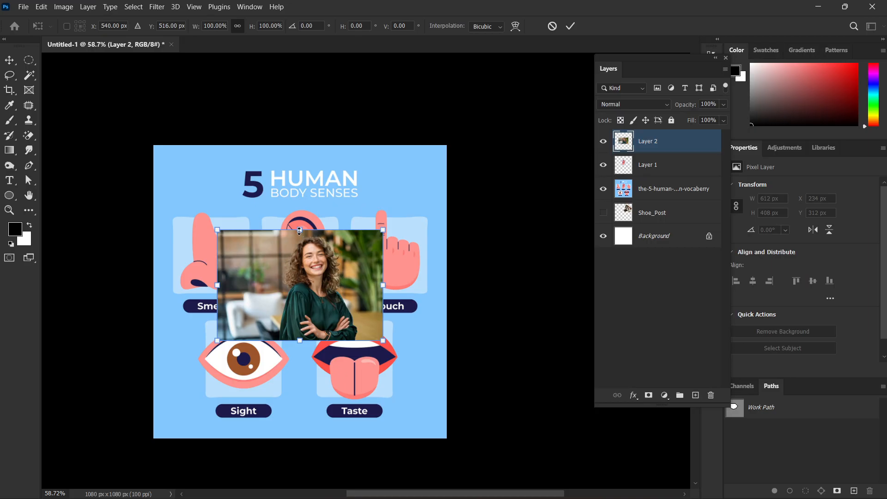
drag(301, 230, 300, 145)
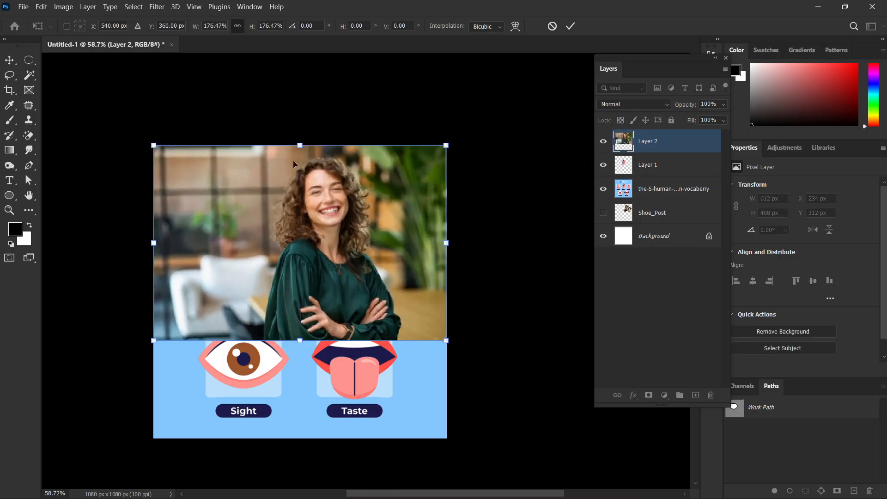
drag(300, 342, 300, 437)
drag(325, 366, 291, 366)
key(Return)
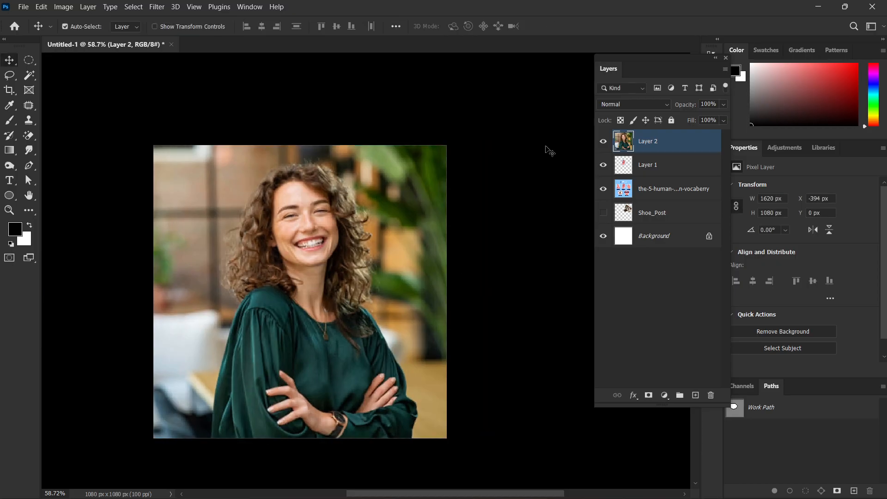
Add the sample text "dgfgf" over the woman's photo and delete that text layer.
click(9, 181)
click(246, 250)
text(DGFGE)
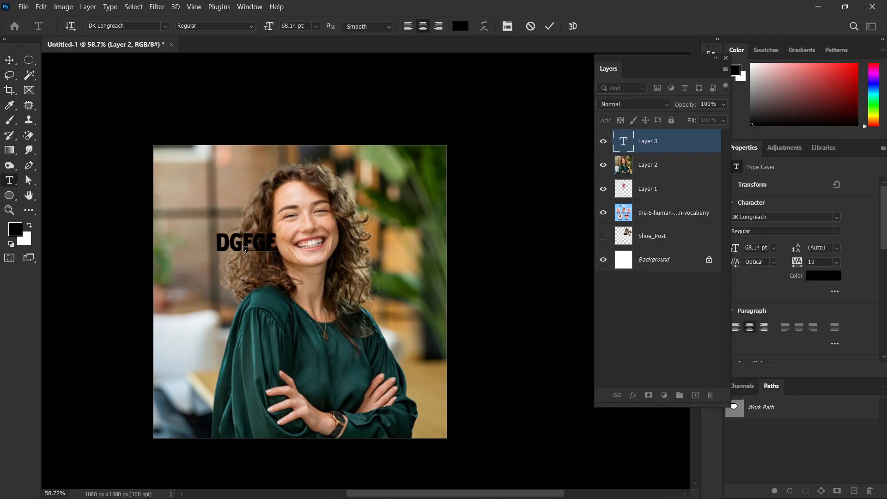
key(ctrl+Return)
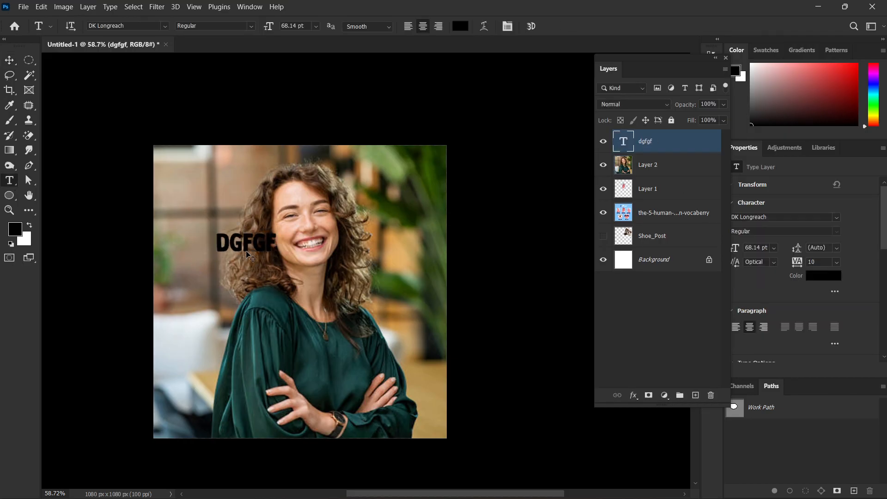
key(Delete)
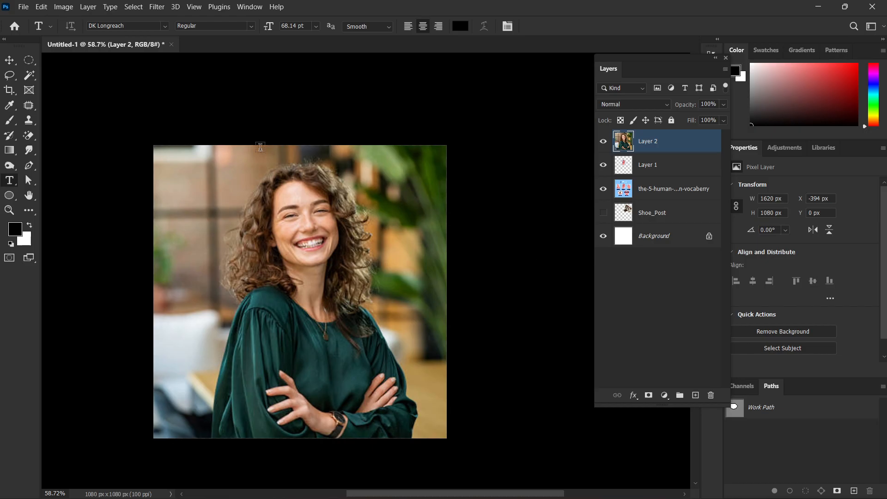
Select the woman in the photo with the Object Selection tool and copy her to a new layer.
click(29, 78)
click(16, 78)
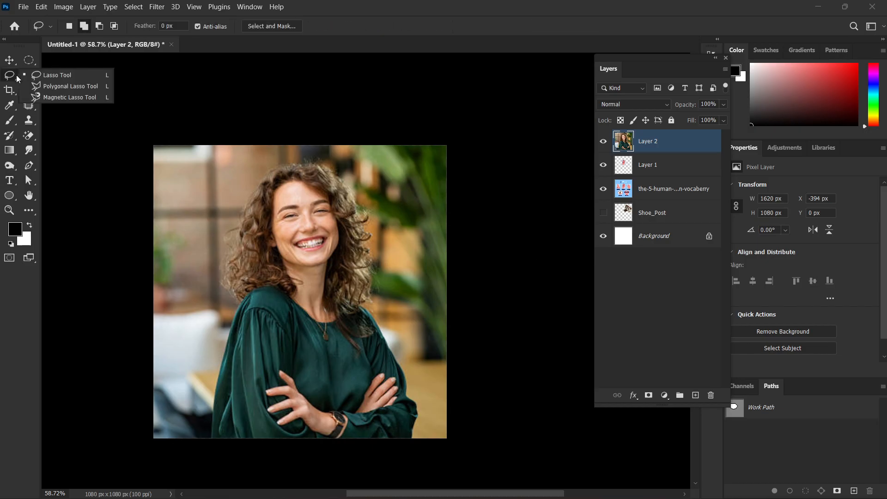
click(3, 76)
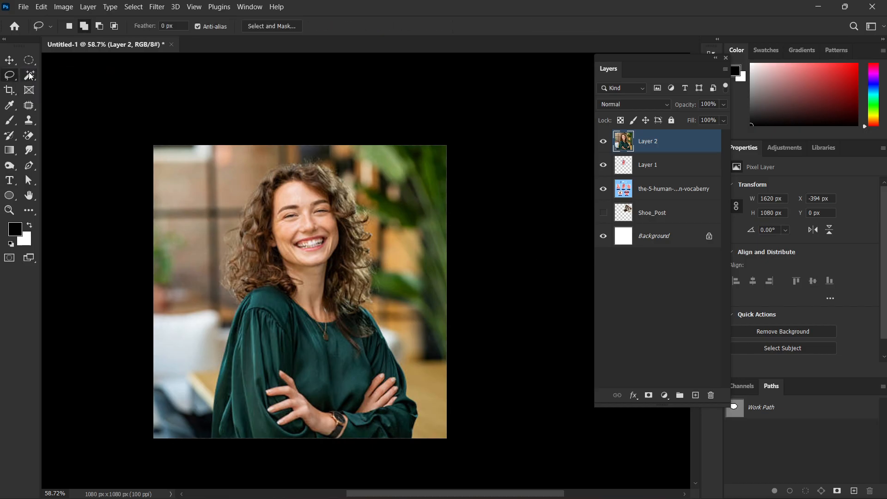
click(29, 74)
click(48, 80)
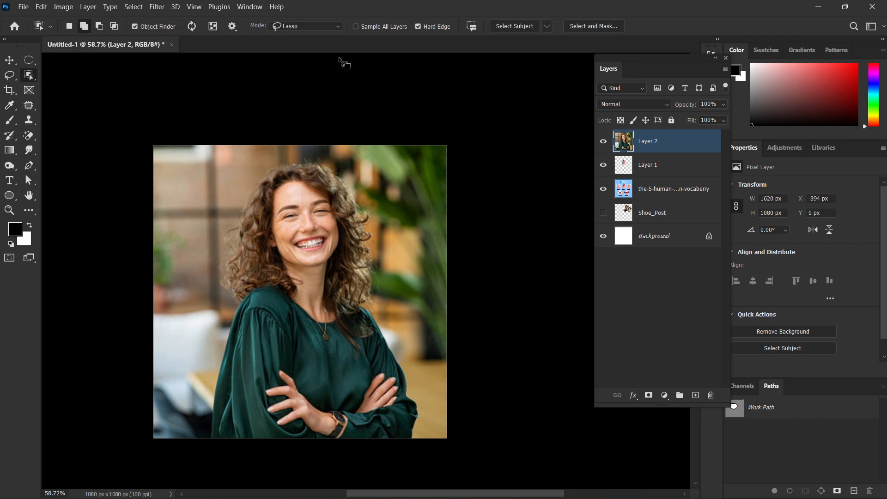
click(546, 26)
click(547, 50)
click(326, 238)
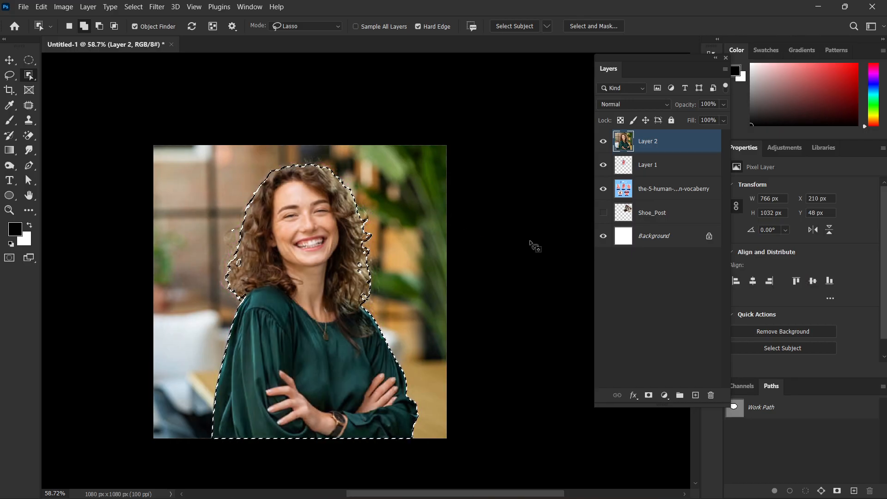
key(ctrl+j)
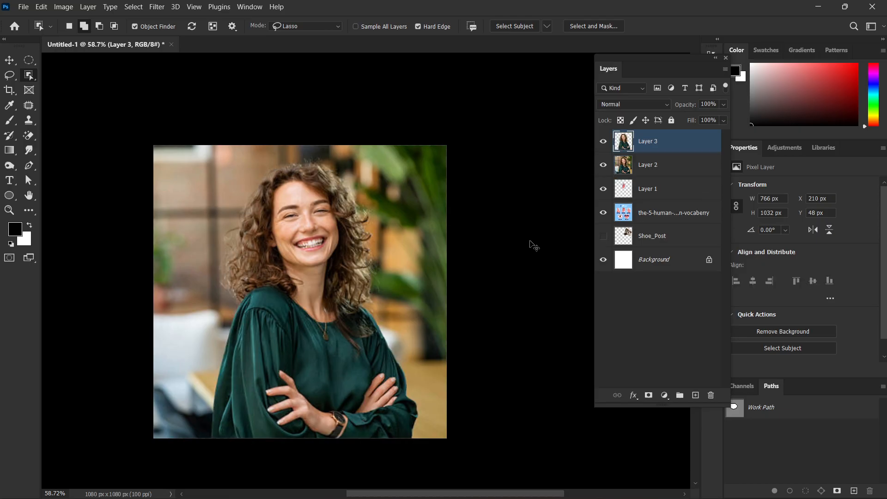
Toggle the visibility of Layer 2 to compare the woman's cutout with the original photo.
click(603, 165)
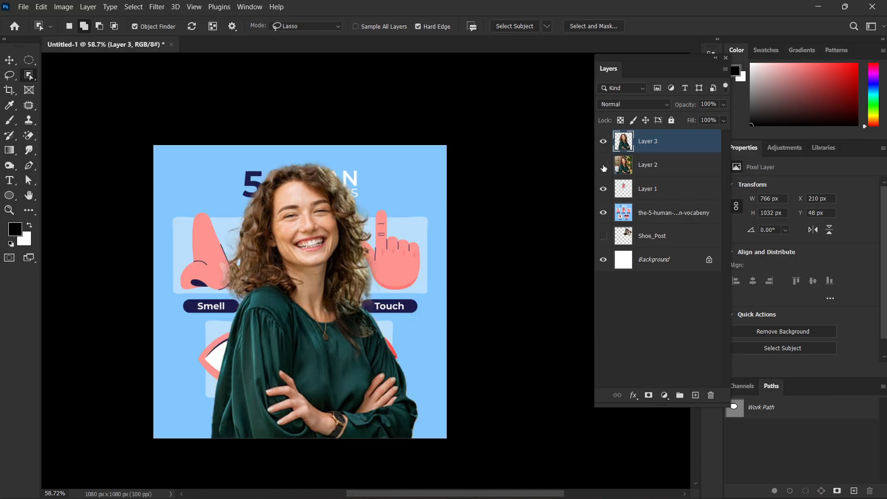
click(603, 166)
click(603, 166)
click(603, 166)
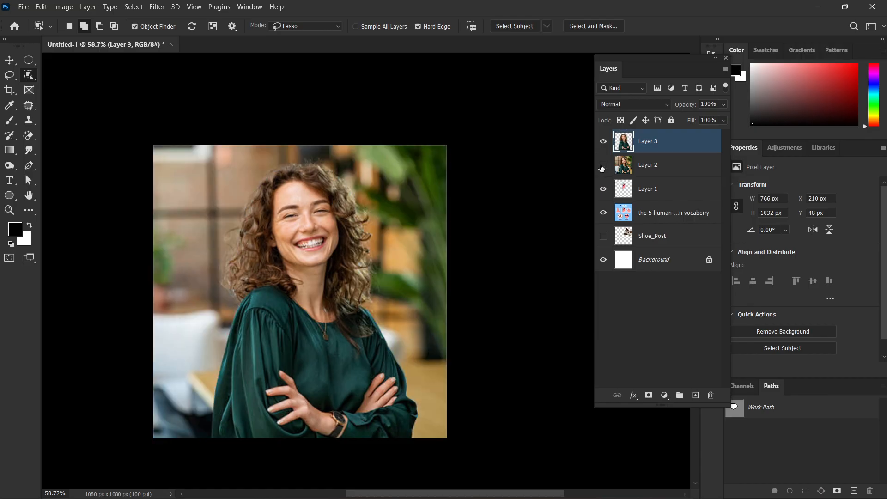
Recheck Layer 2's visibility, try moving the woman's cutout sideways off the original, and undo the move.
click(602, 166)
click(601, 167)
key(v)
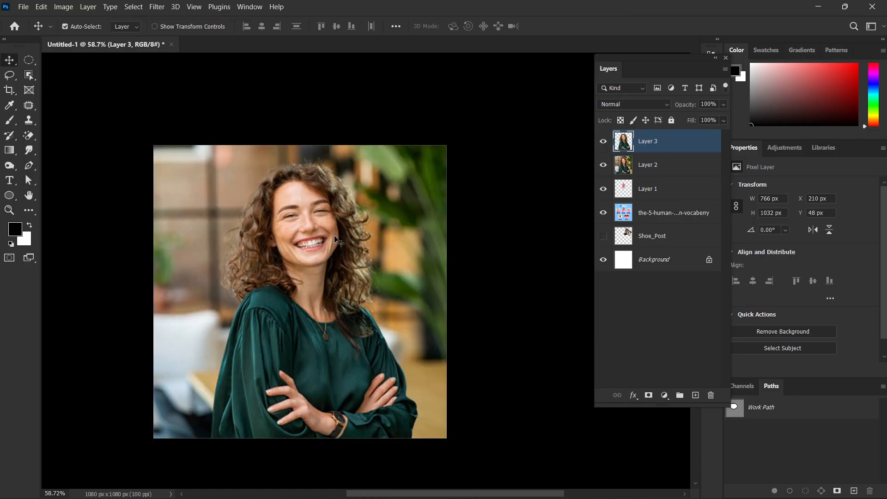
drag(335, 237, 409, 241)
key(ctrl+z)
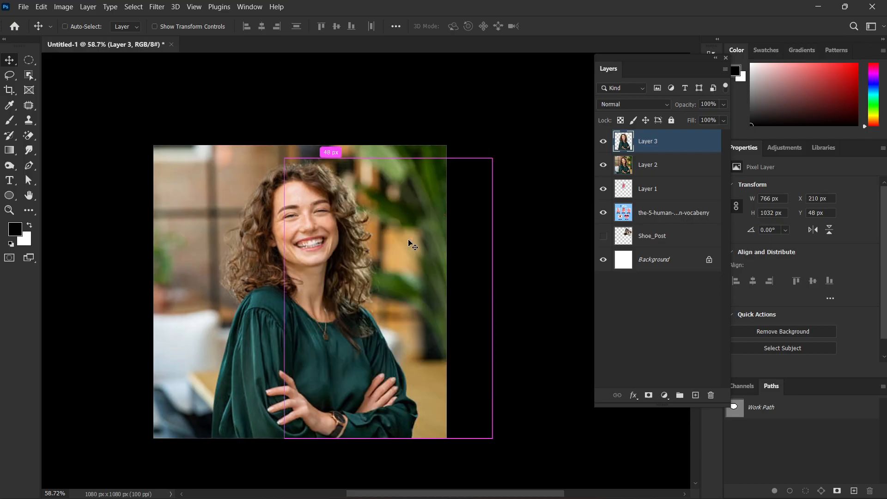
Add the woman's first name in capitals as a text layer over the photo and color it white (ffffff).
key(t)
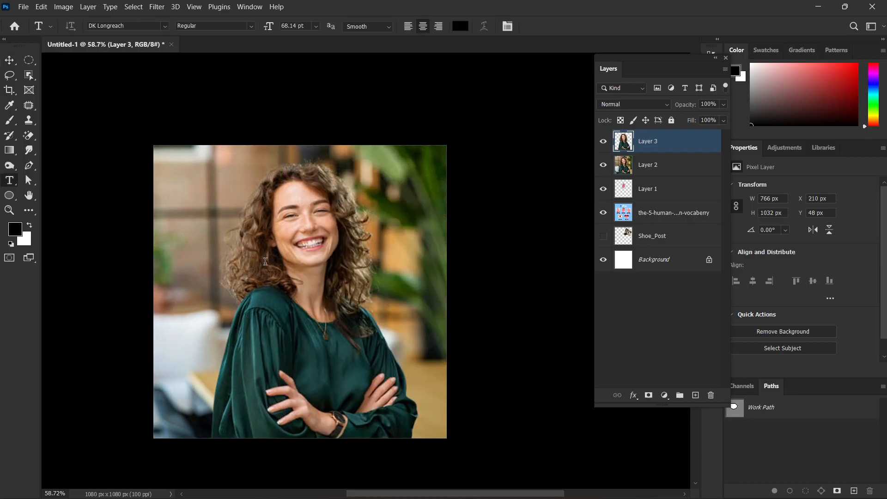
click(265, 261)
text(ADENN)
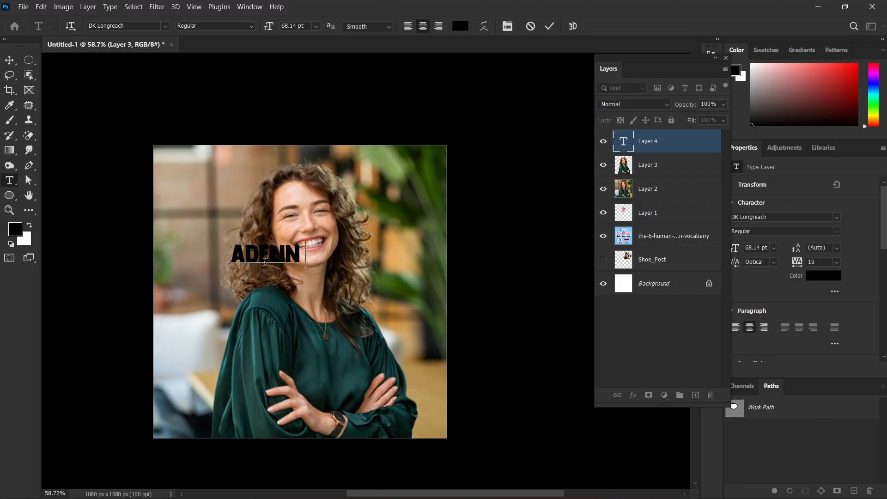
text(E)
key(ctrl+a)
click(460, 25)
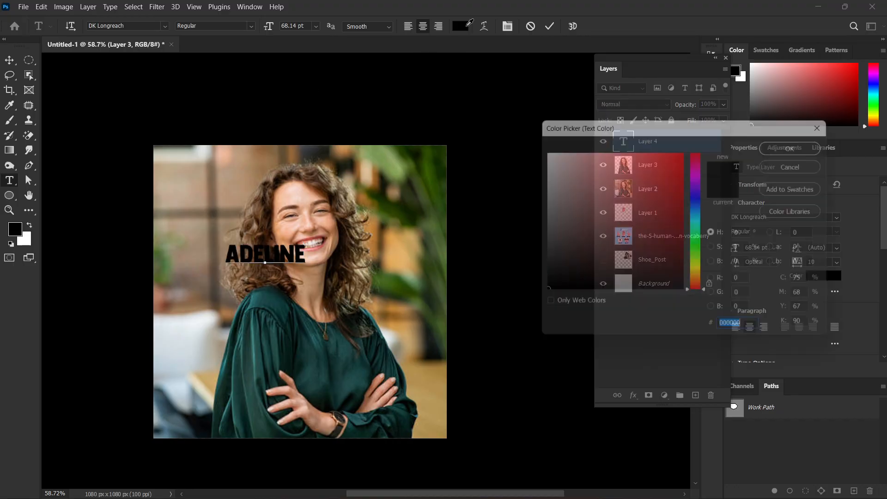
text(ffffff)
click(788, 144)
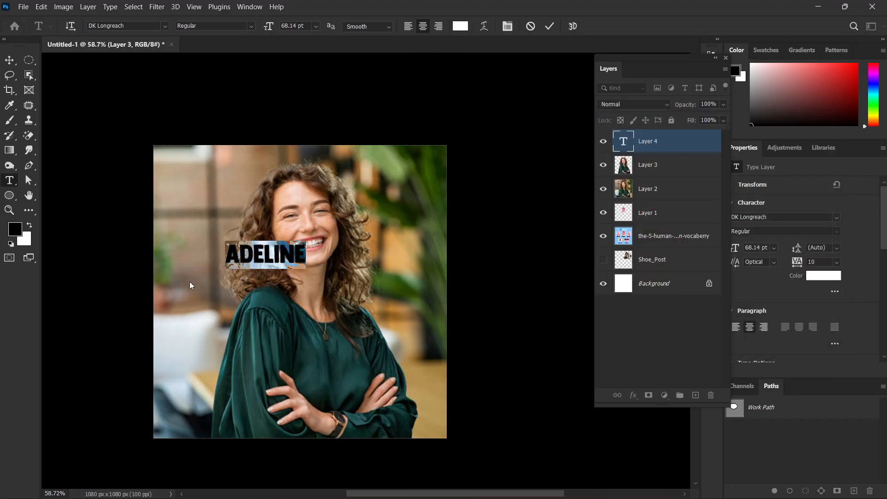
key(ctrl+Return)
Set the font of the name text to AL_Nevrada_PersonalUseOnly.
key(v)
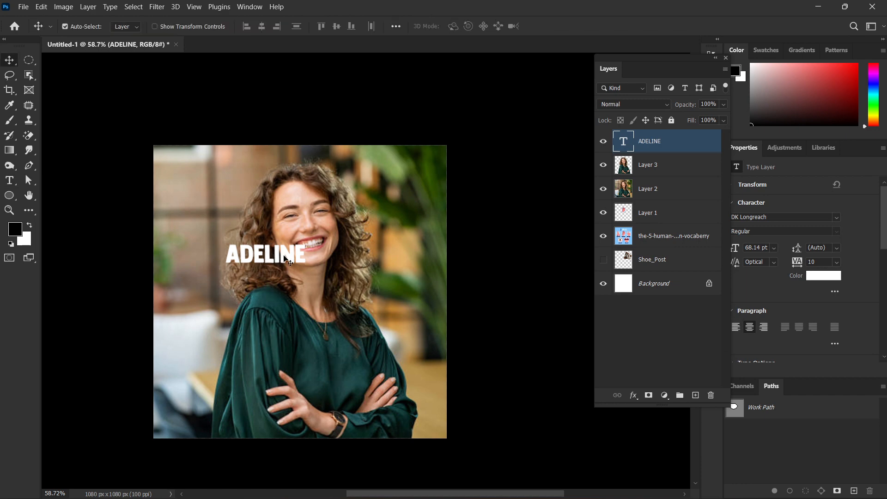
double_click(280, 253)
click(165, 26)
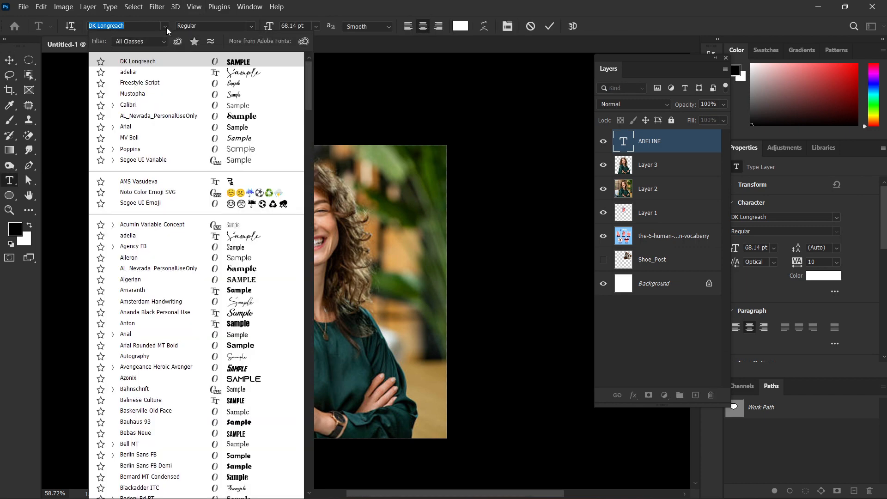
click(199, 105)
key(ctrl+Return)
key(v)
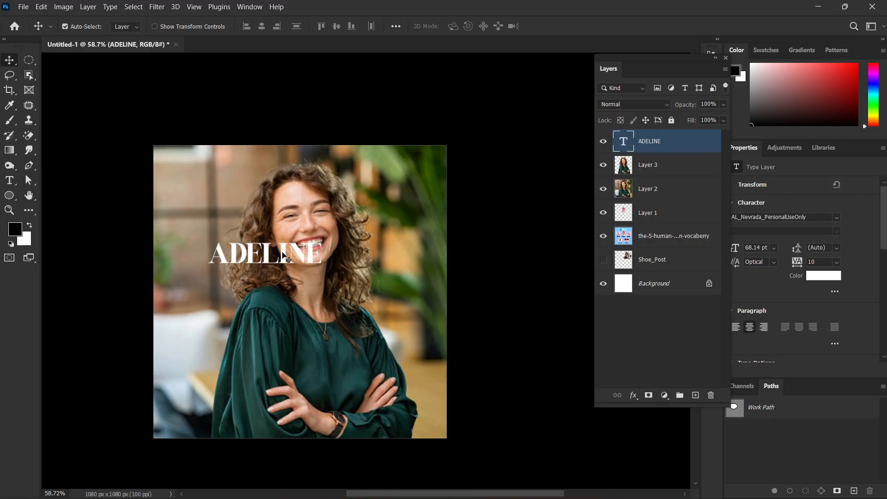
Enlarge the name text to about 166 pt so it spans the canvas, and position it across the woman's face.
key(ctrl+t)
drag(319, 260, 486, 261)
drag(395, 247, 386, 224)
key(Return)
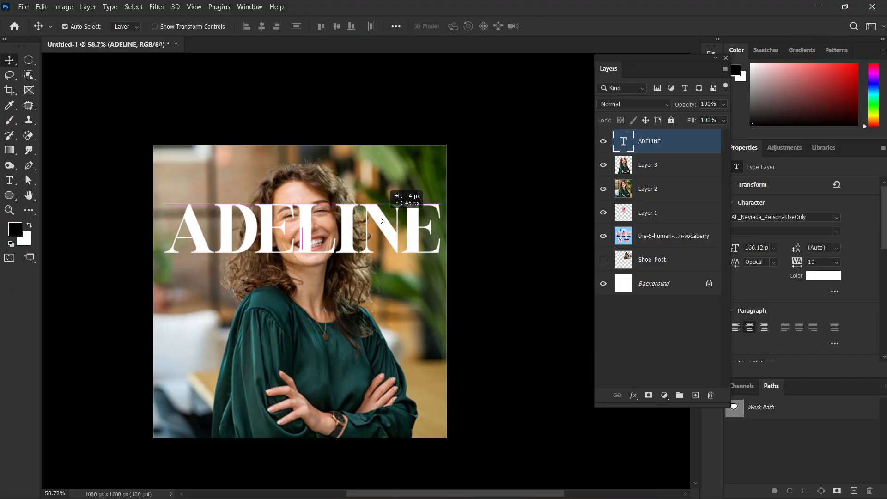
Place the name text layer directly beneath Layer 3 and move the text up behind the top of the woman's head.
drag(680, 143, 681, 169)
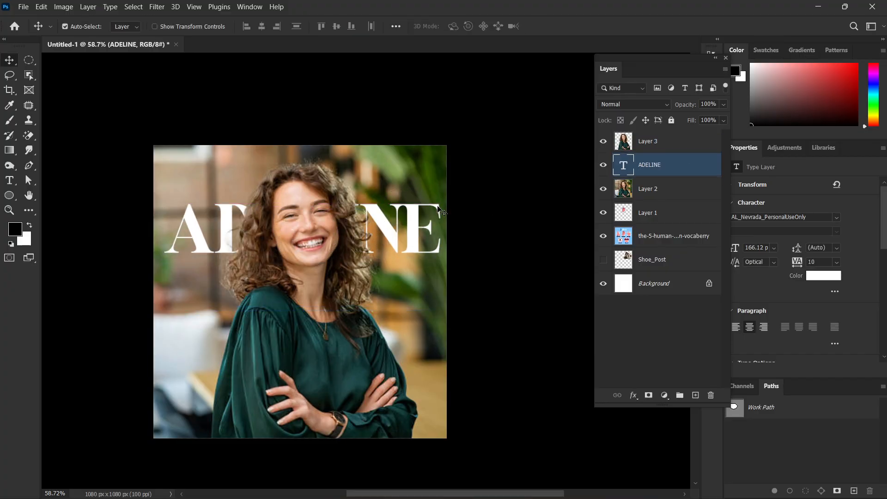
drag(383, 227, 380, 175)
click(488, 223)
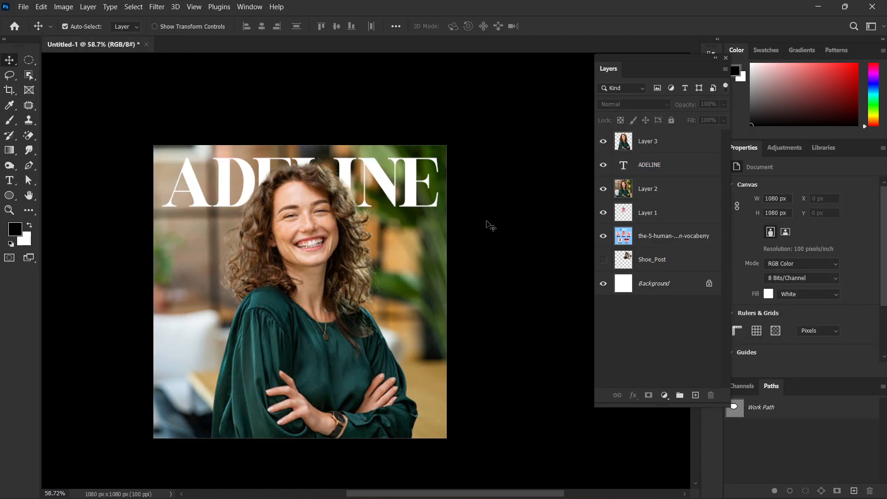
Try moving the woman's cutout aside from the name text, undo the move, and clear the layer selection.
drag(278, 233, 424, 254)
key(ctrl+z)
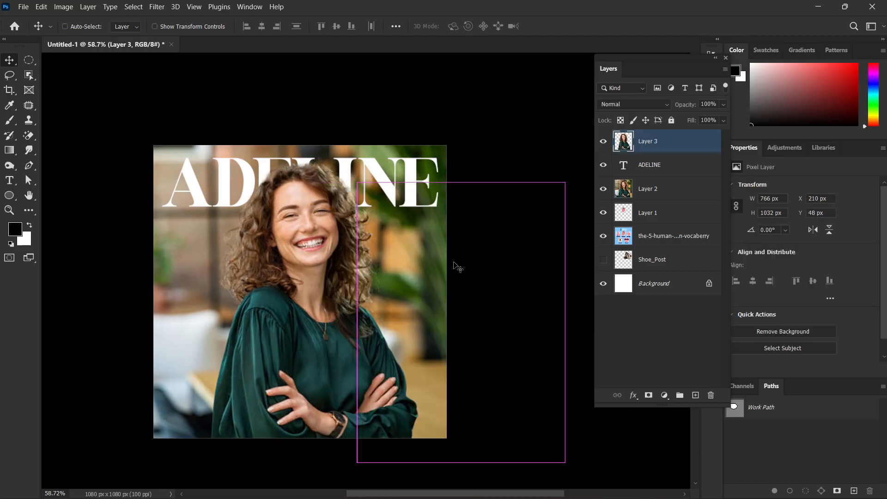
click(499, 257)
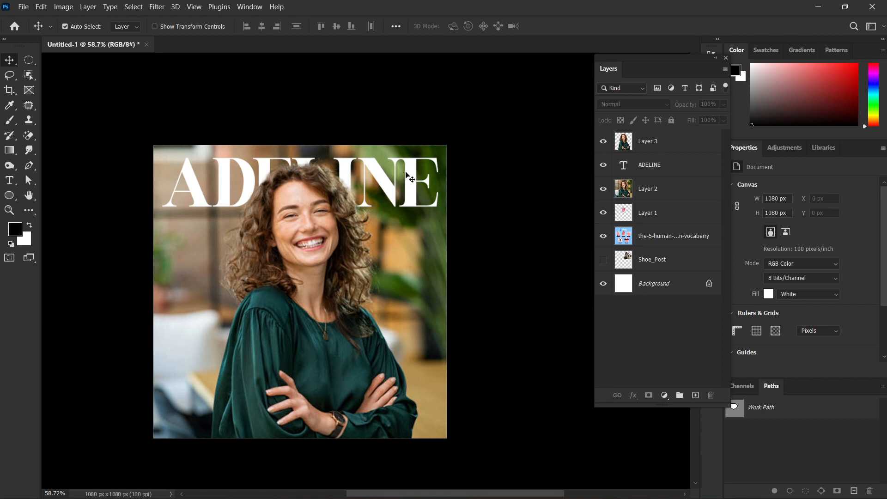
Apply a Drop Shadow to the name text layer with 3% spread and 35 px size.
click(690, 168)
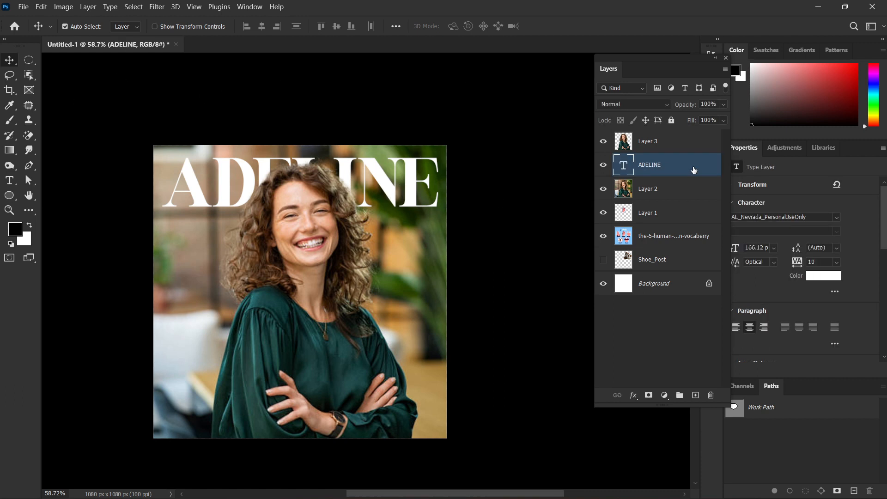
click(699, 317)
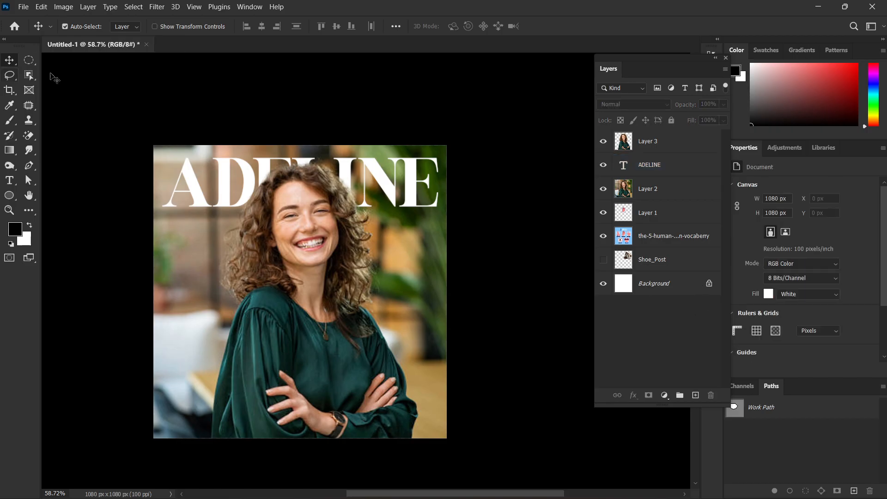
click(407, 185)
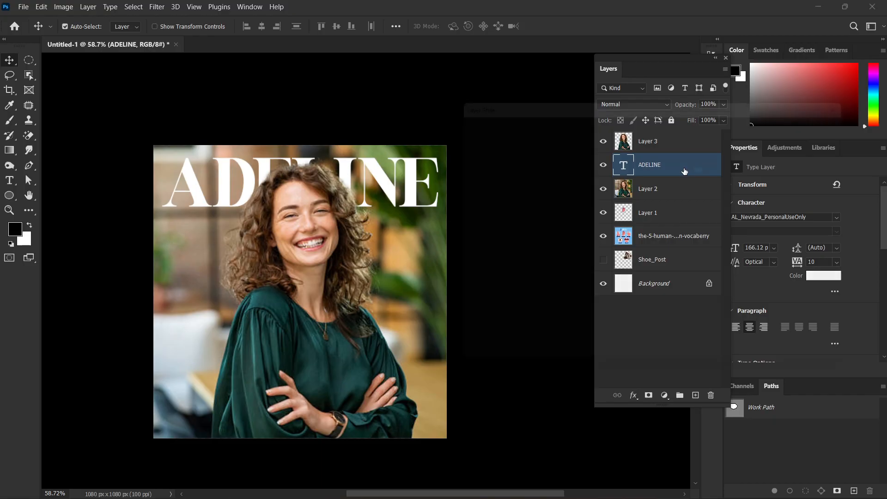
double_click(684, 171)
click(477, 355)
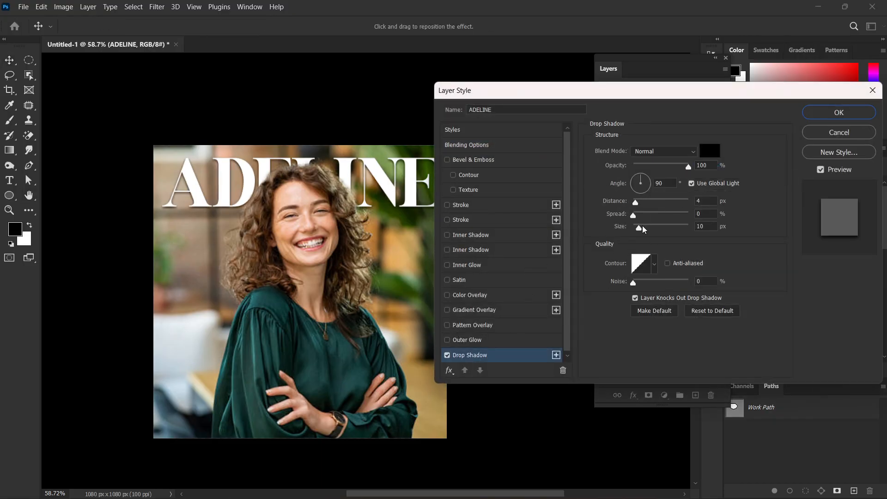
mouse_move(642, 226)
mouse_down()
mouse_move(654, 230)
mouse_move(635, 218)
mouse_up()
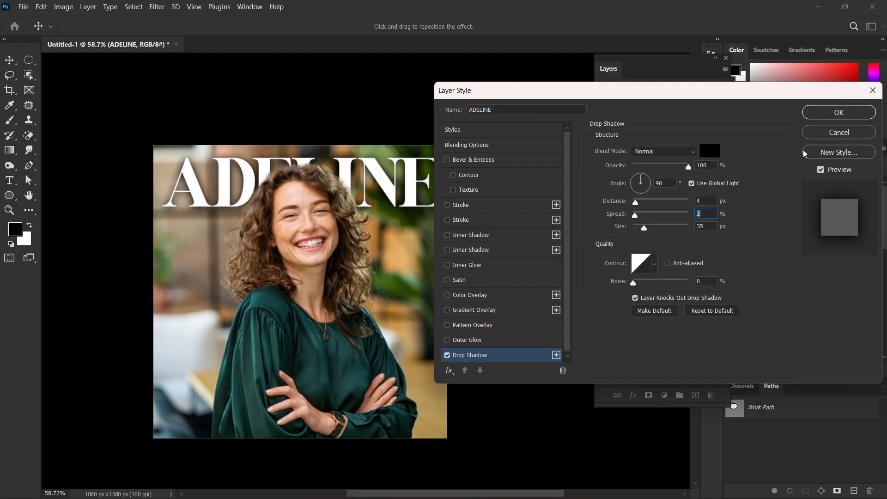
click(855, 116)
click(539, 162)
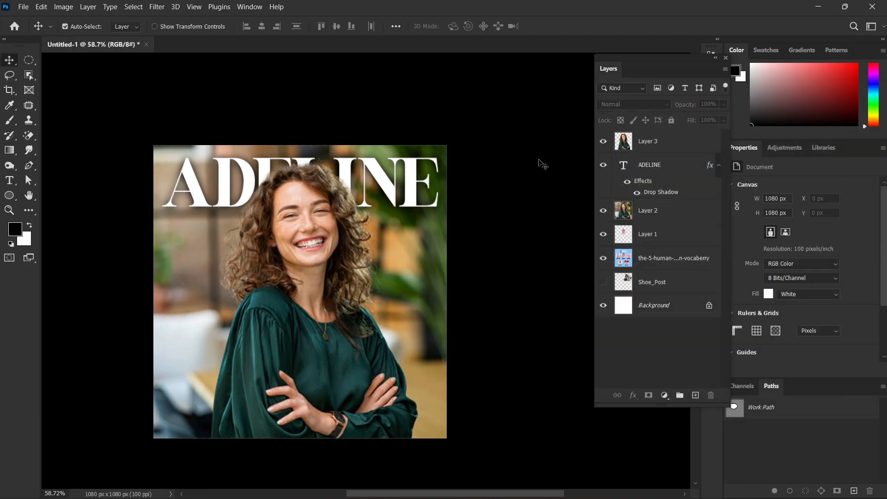
Toggle the name text's layer effects off and on to compare the drop shadow.
click(626, 182)
click(627, 182)
Try moving the woman's cutout downward to expose the name text behind her, undo the move, and clear the layer selection.
drag(518, 275, 333, 331)
key(ctrl+z)
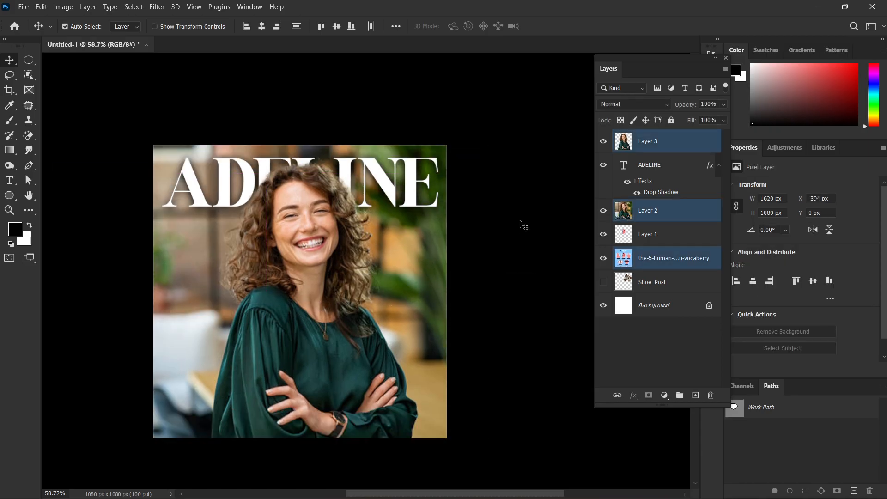
click(520, 221)
drag(346, 289, 347, 342)
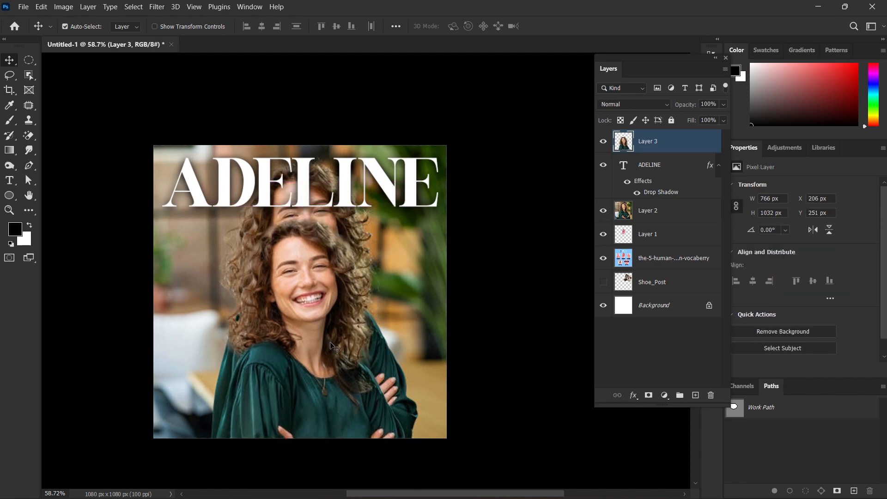
key(ctrl+z)
click(526, 306)
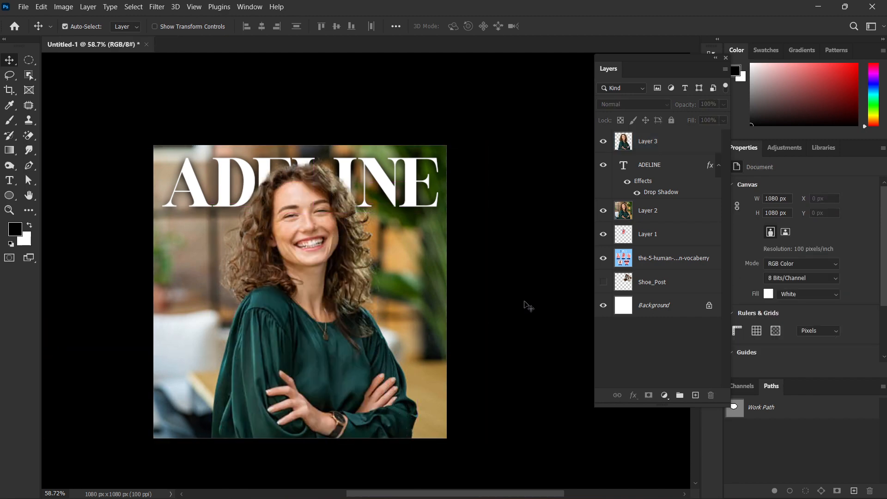
Switch to the stock images search in Chrome and return to Photoshop.
mouse_move(423, 498)
click(498, 485)
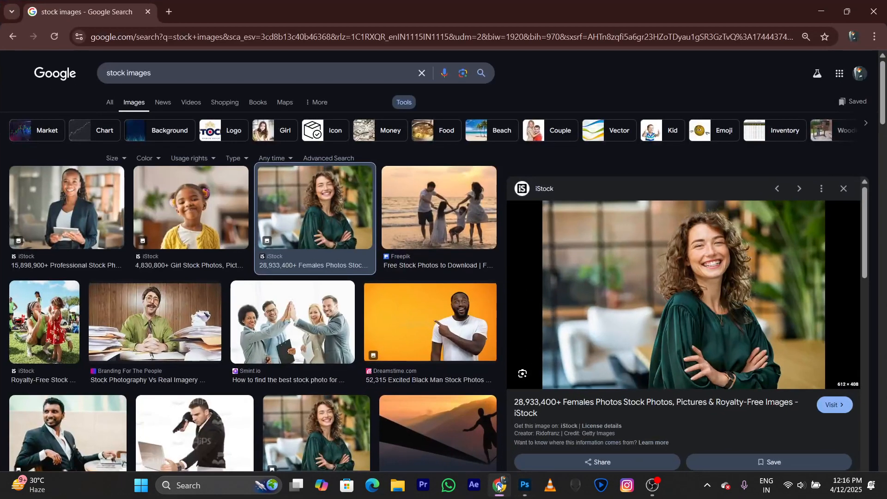
click(498, 485)
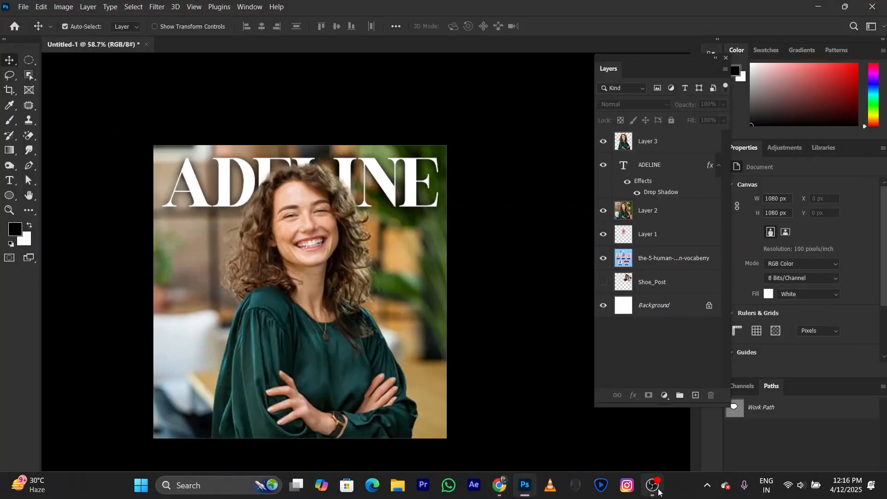